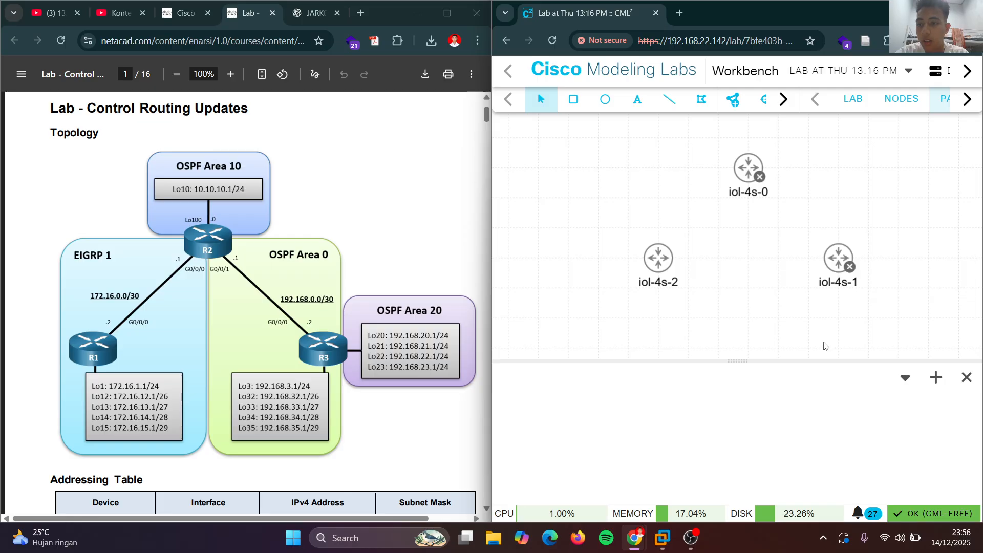
# Examine the lab's topology diagram and the addressing table for R1, R2 and R3.
pyautogui.scroll(2, 194, 233)
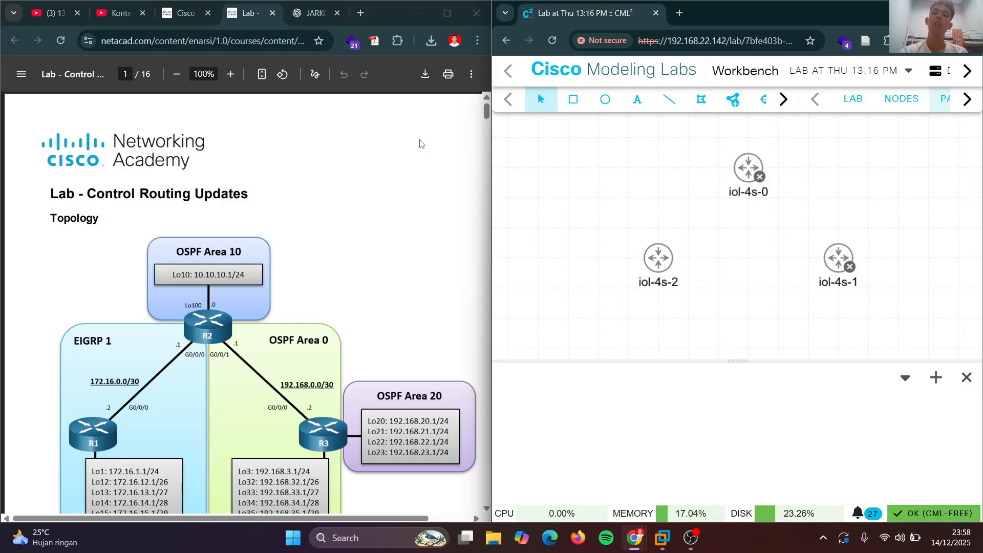
pyautogui.scroll(-2, 422, 143)
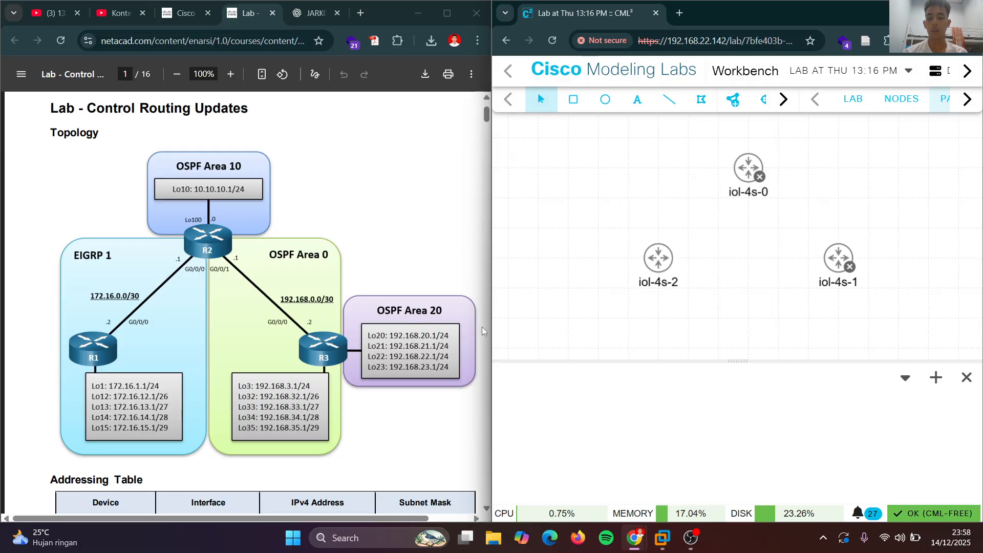
pyautogui.scroll(-1, 316, 372)
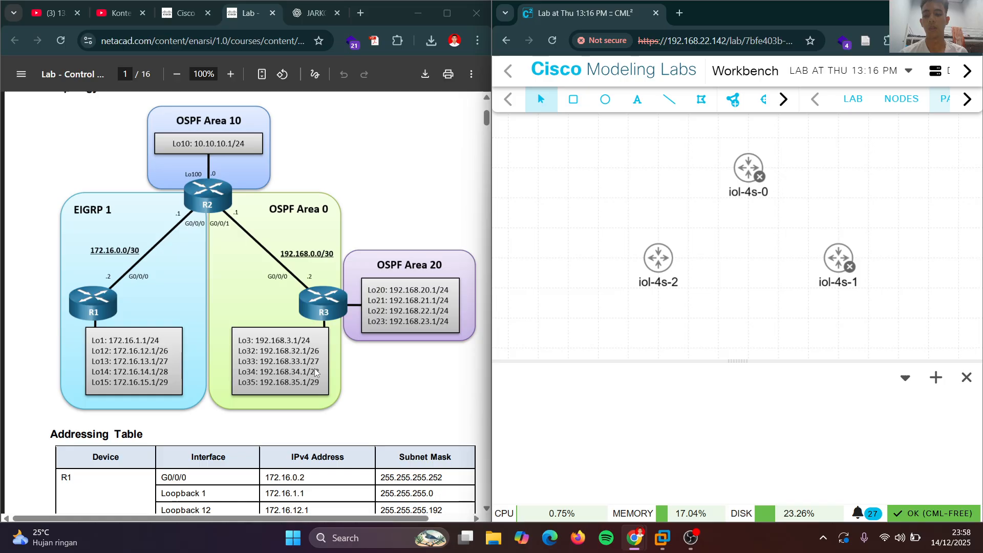
pyautogui.scroll(-4, 316, 372)
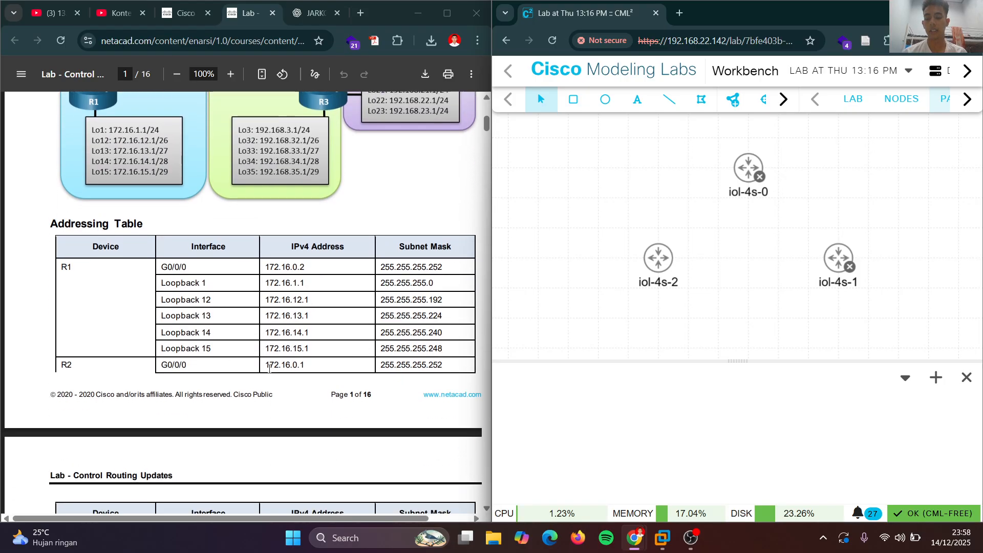
pyautogui.scroll(-3, 287, 230)
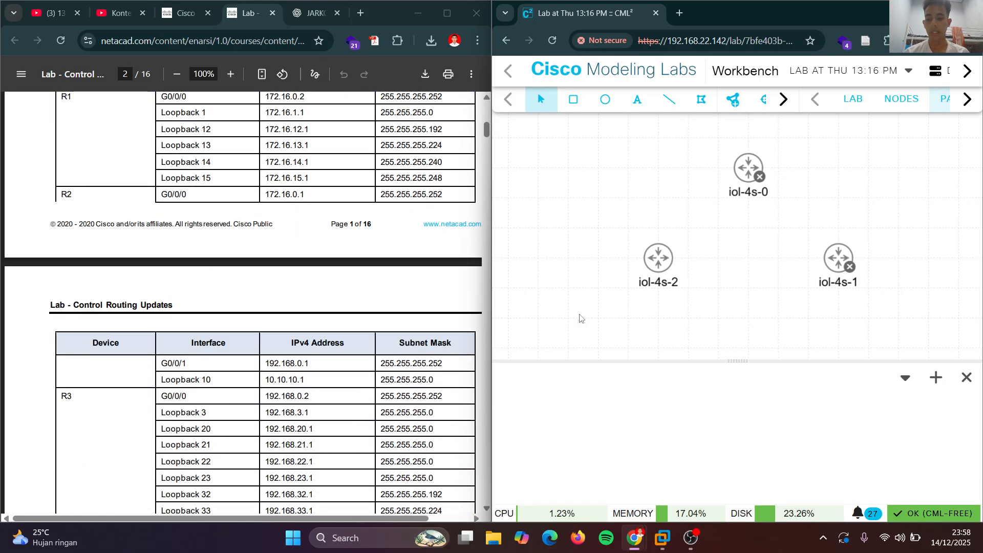
pyautogui.scroll(5, 448, 355)
pyautogui.scroll(5, 790, 228)
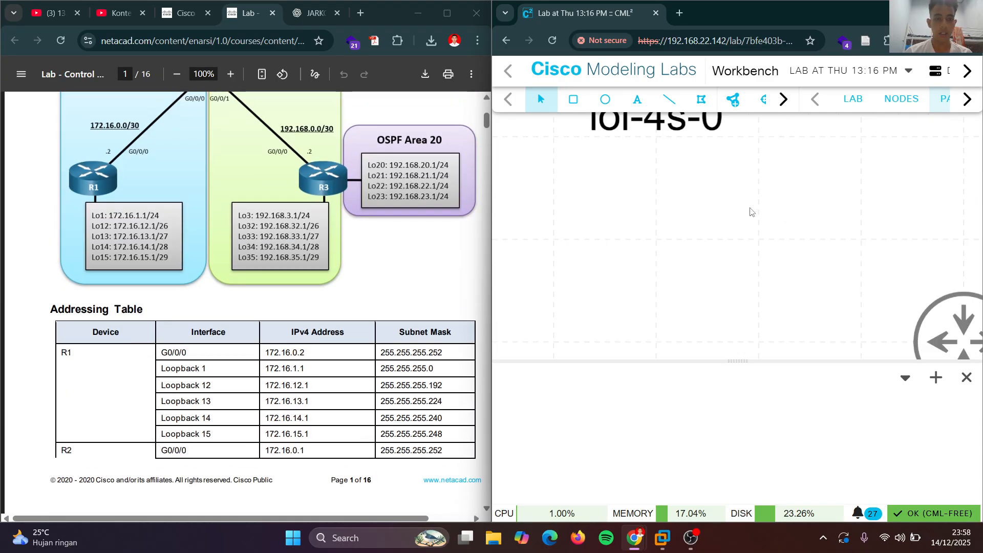
pyautogui.scroll(-6, 751, 211)
pyautogui.scroll(2, 752, 218)
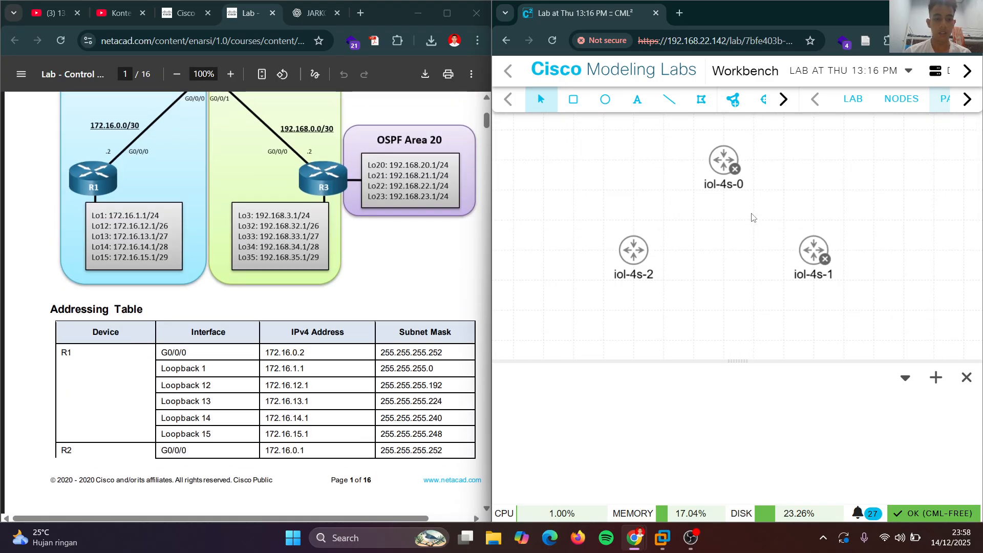
# Start the iol-4s-0 router node and open its settings.
pyautogui.rightClick(718, 167)
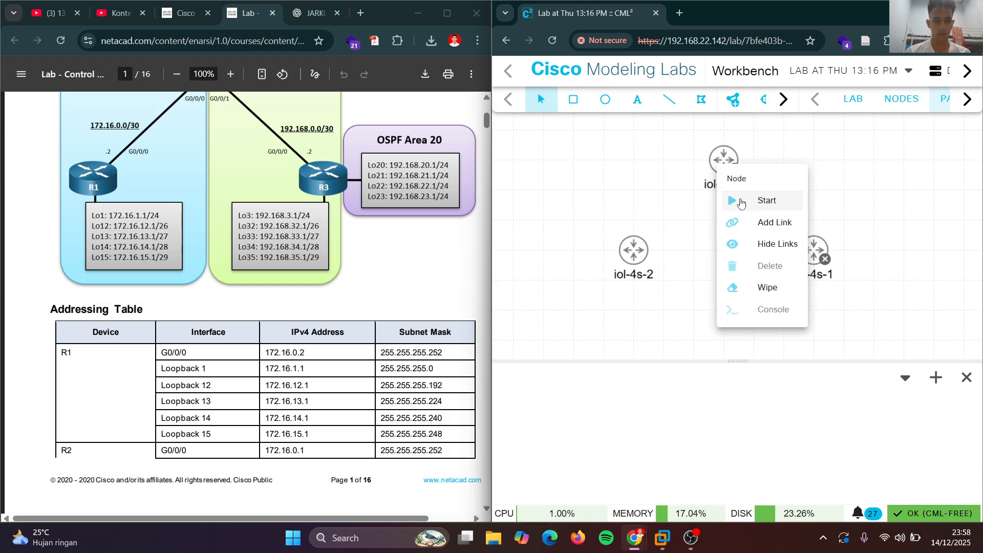
pyautogui.doubleClick(719, 166)
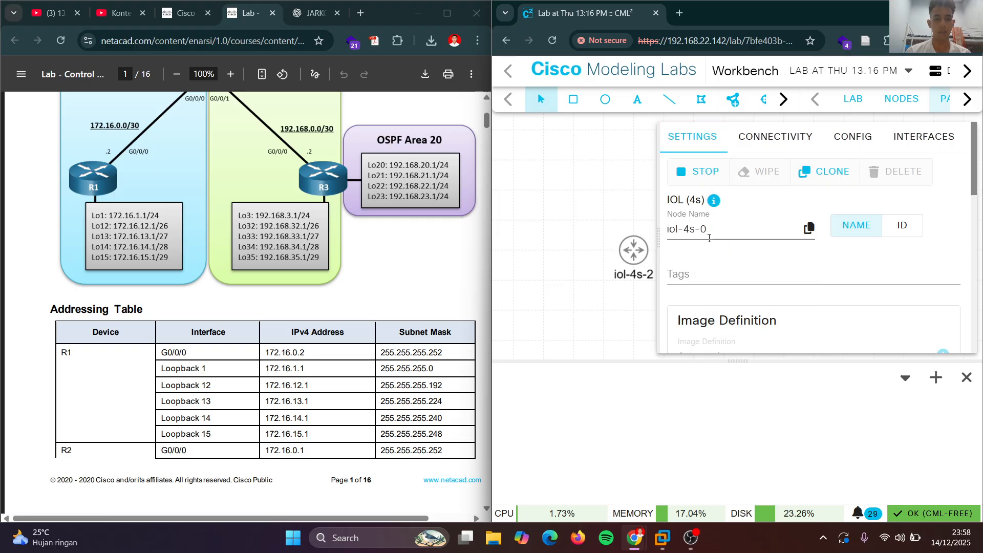
pyautogui.moveTo(709, 232); pyautogui.dragTo(642, 233)
pyautogui.press('BackSpace')
pyautogui.press('capslock')
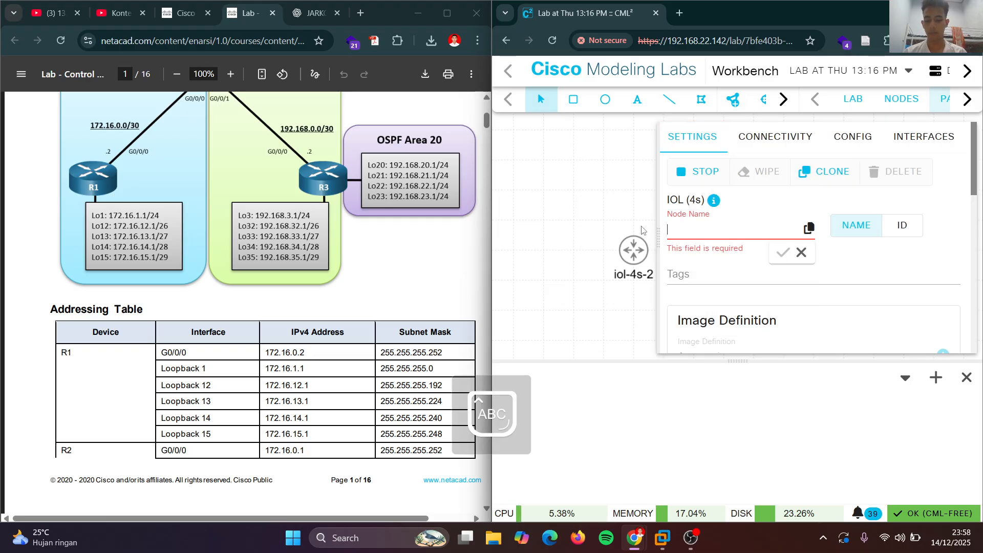
pyautogui.write('R')
pyautogui.press('XF86AudioMicMute')
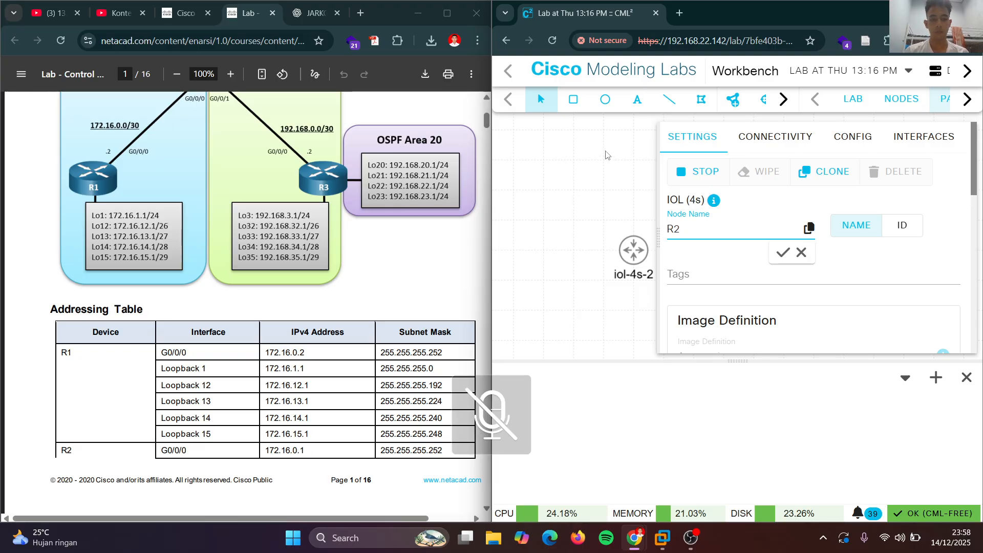
pyautogui.click(596, 205)
# Rename the iol-4s-0 node as R2.
pyautogui.click(724, 153)
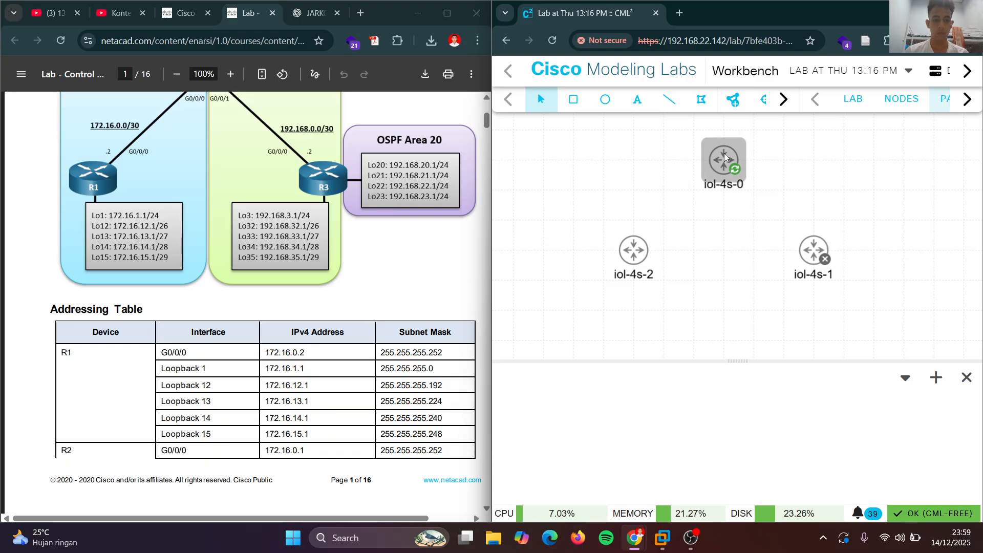
pyautogui.click(715, 231)
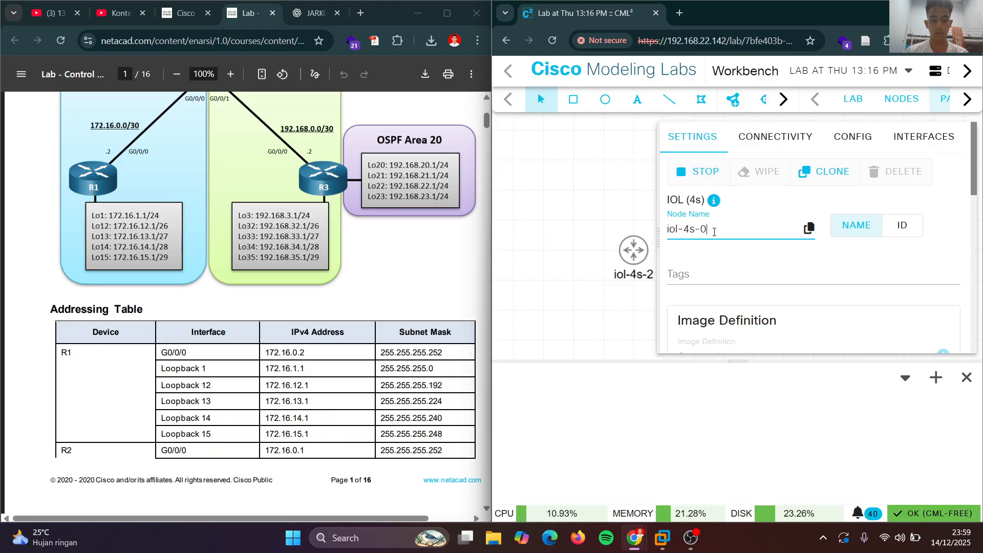
pyautogui.hotkey('ctrl', 'a')
pyautogui.write('R2')
pyautogui.press('Return')
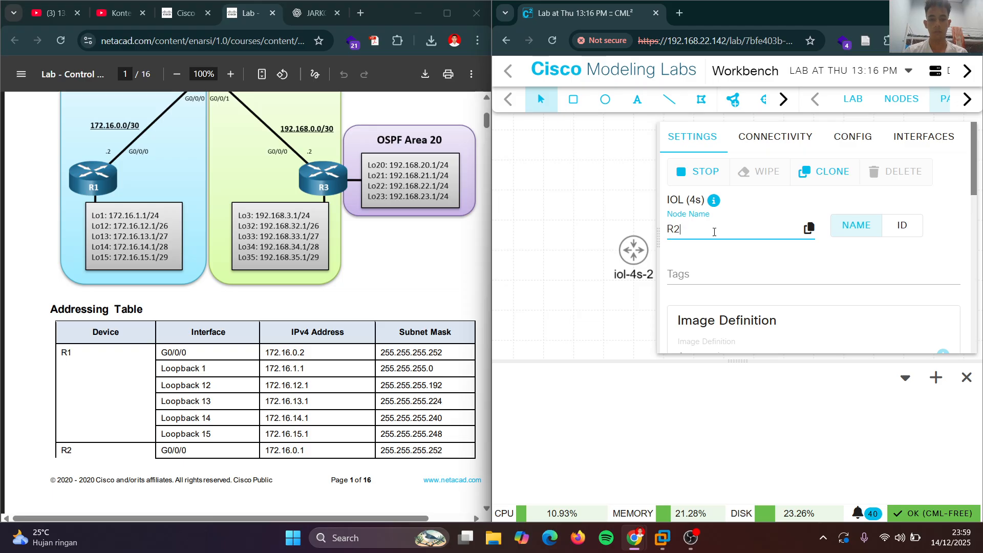
pyautogui.click(507, 170)
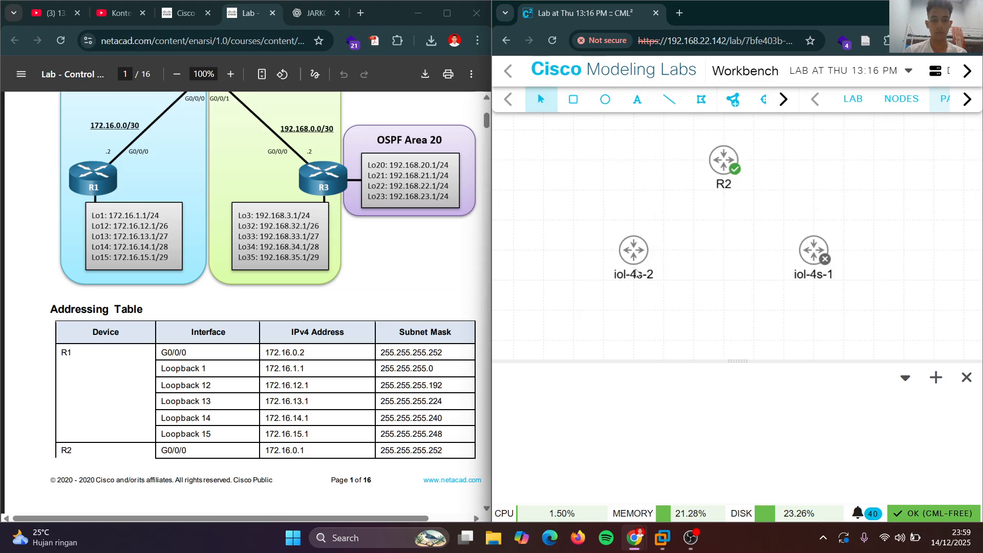
# Rename the iol-4s-2 node as R1 to match the lab topology.
pyautogui.click(640, 254)
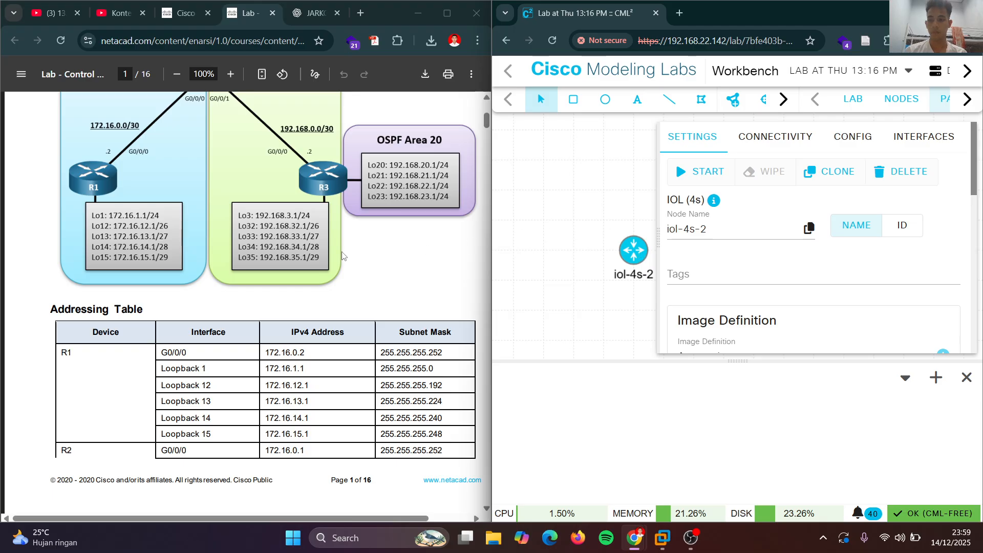
pyautogui.scroll(2, 345, 256)
pyautogui.hotkey('ctrl', 'a')
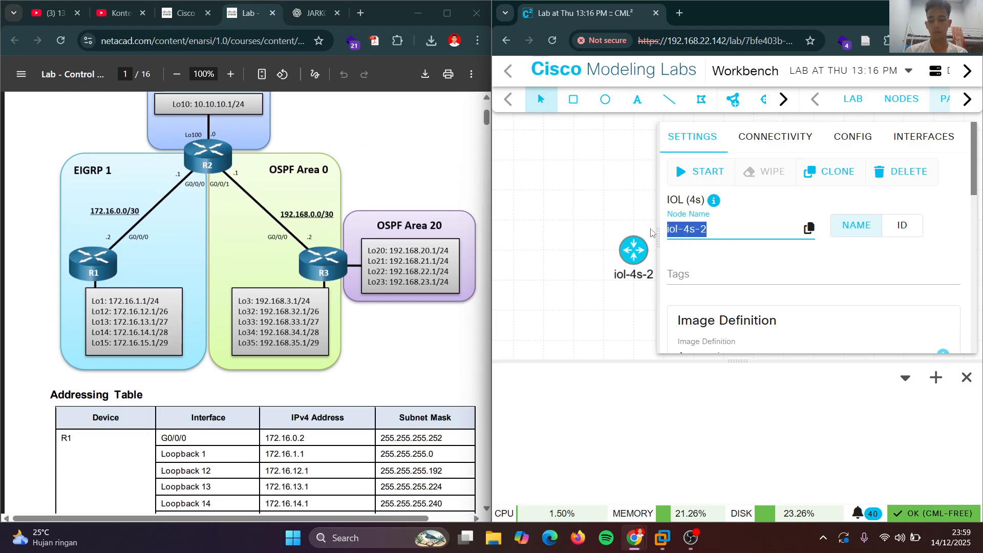
pyautogui.write('R1')
pyautogui.press('Return')
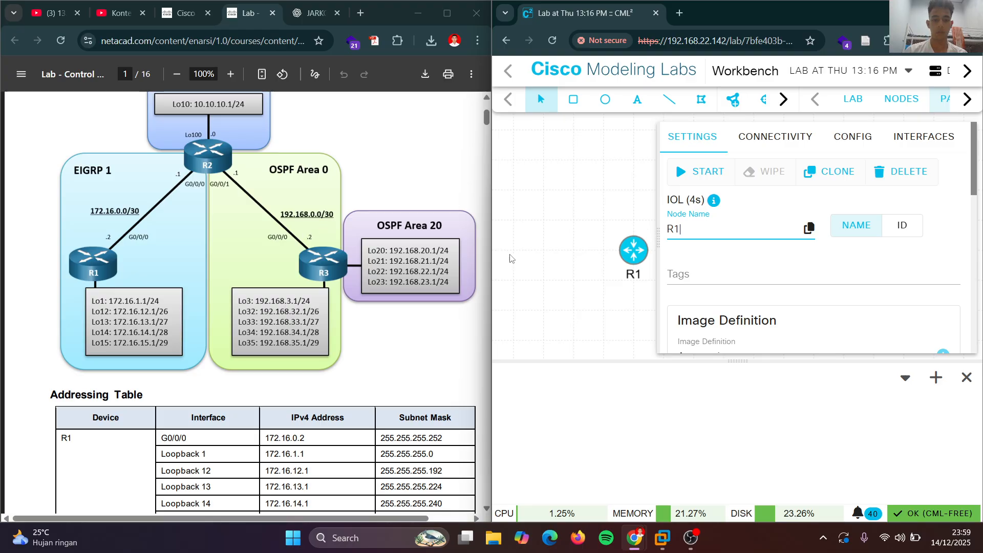
pyautogui.click(568, 228)
# Rename the iol-4s-1 node as R3 to match the lab topology.
pyautogui.rightClick(820, 258)
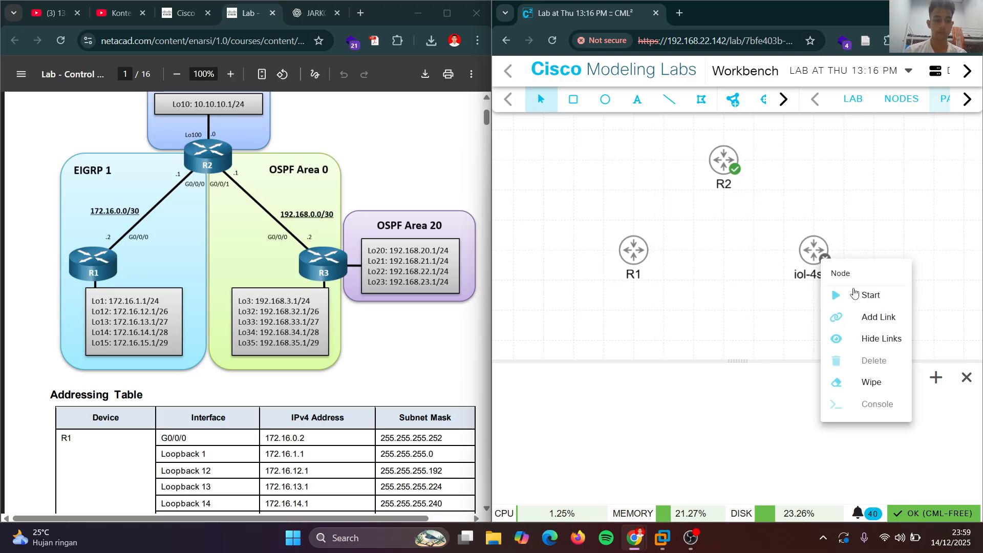
pyautogui.click(823, 252)
pyautogui.click(737, 230)
pyautogui.hotkey('ctrl', 'a')
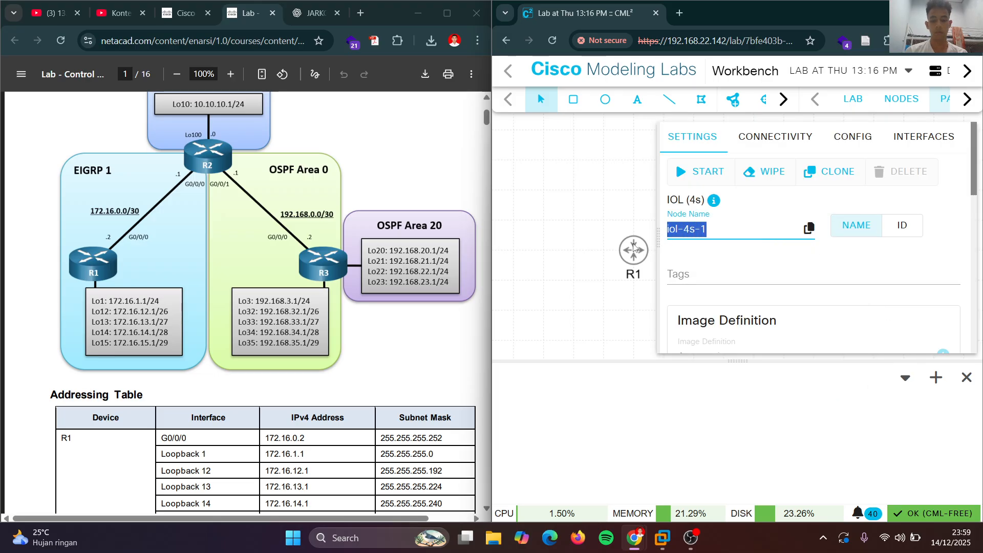
pyautogui.write('R3')
pyautogui.press('Return')
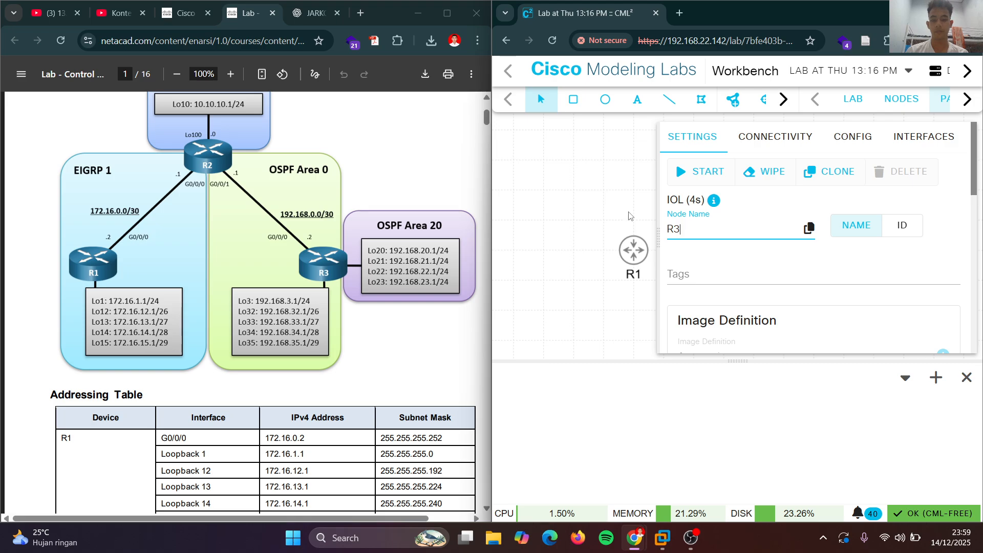
pyautogui.click(629, 217)
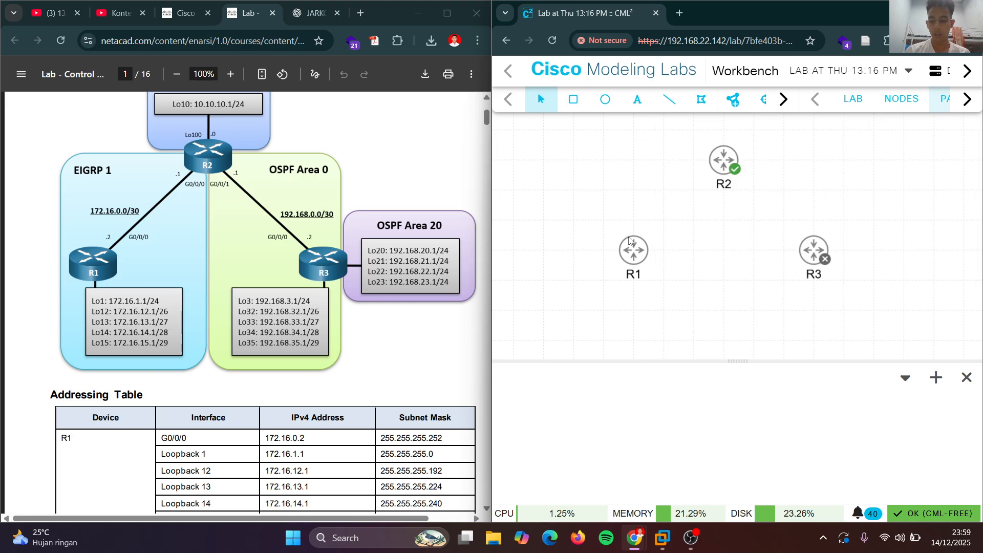
pyautogui.press('XF86AudioMicMute')
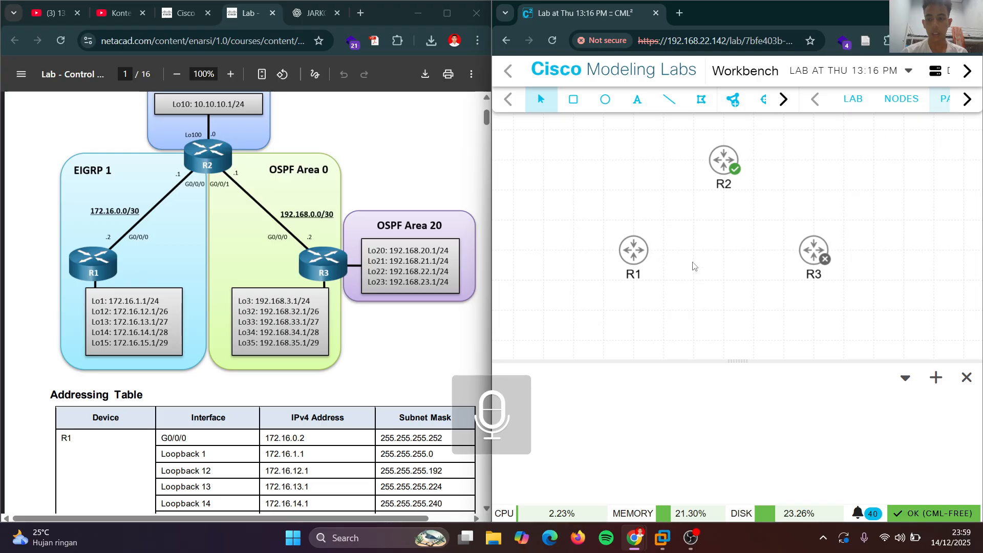
pyautogui.scroll(5, 693, 266)
pyautogui.scroll(-2, 456, 283)
pyautogui.scroll(3, 368, 286)
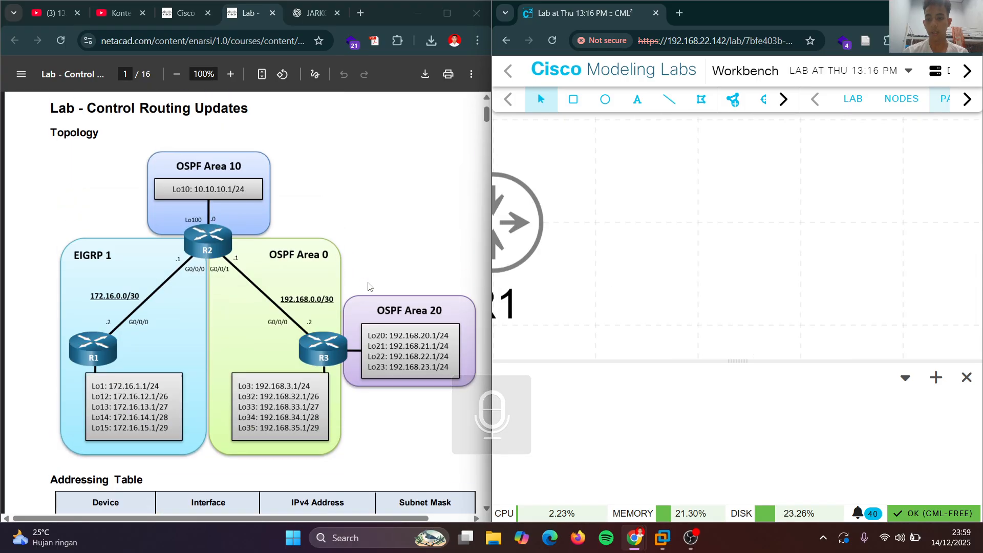
pyautogui.scroll(-5, 596, 291)
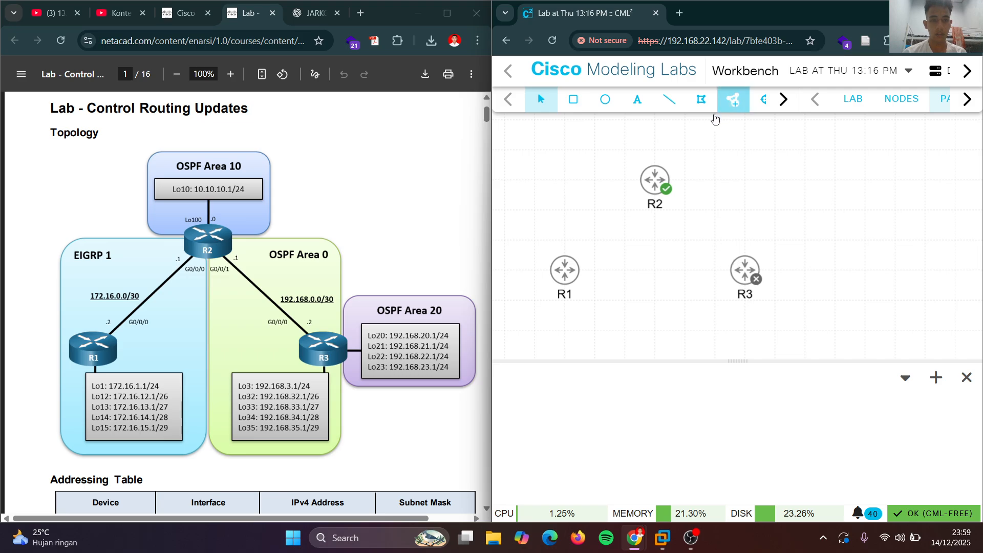
# Create a link from R2's Eth0/1 interface to R3's Eth0/0 interface.
pyautogui.rightClick(656, 192)
pyautogui.click(711, 233)
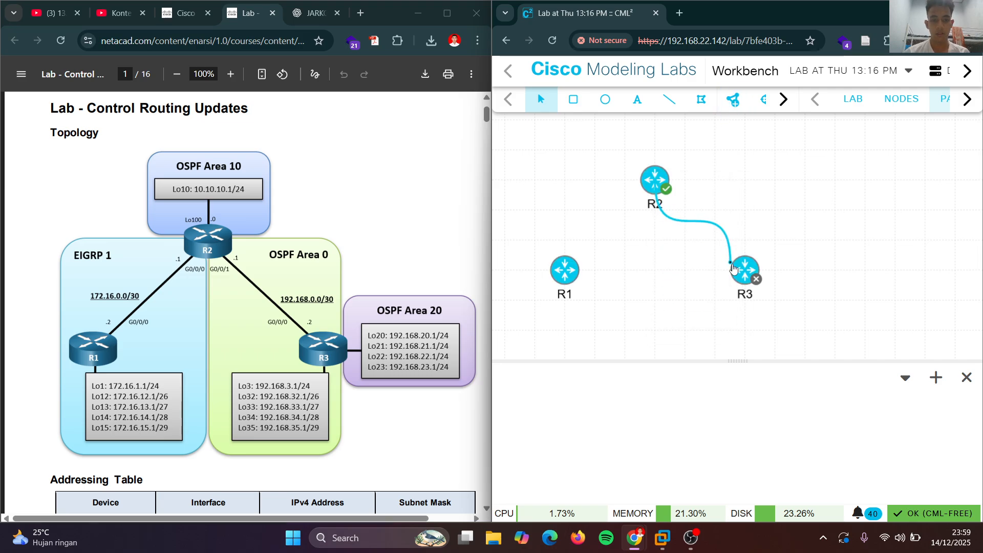
pyautogui.click(737, 271)
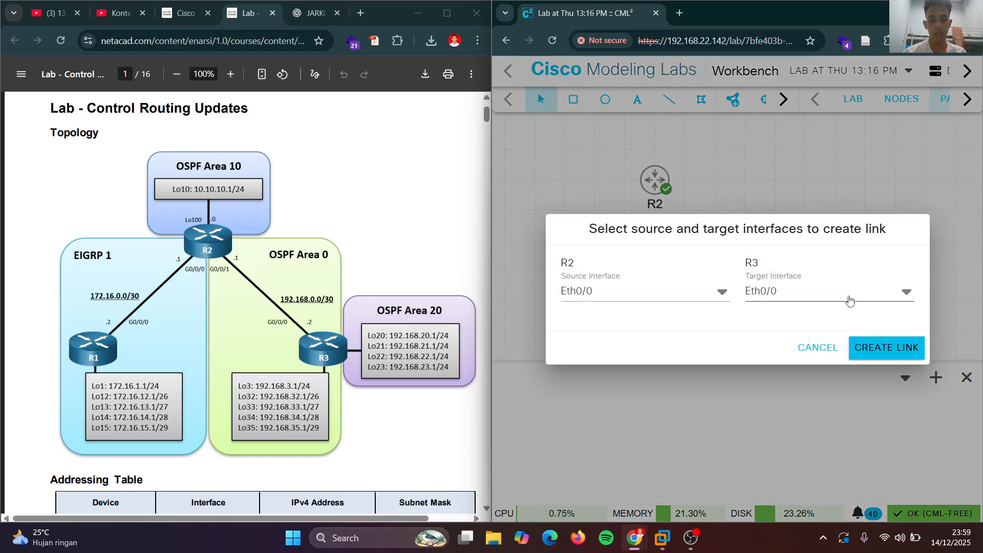
pyautogui.click(680, 292)
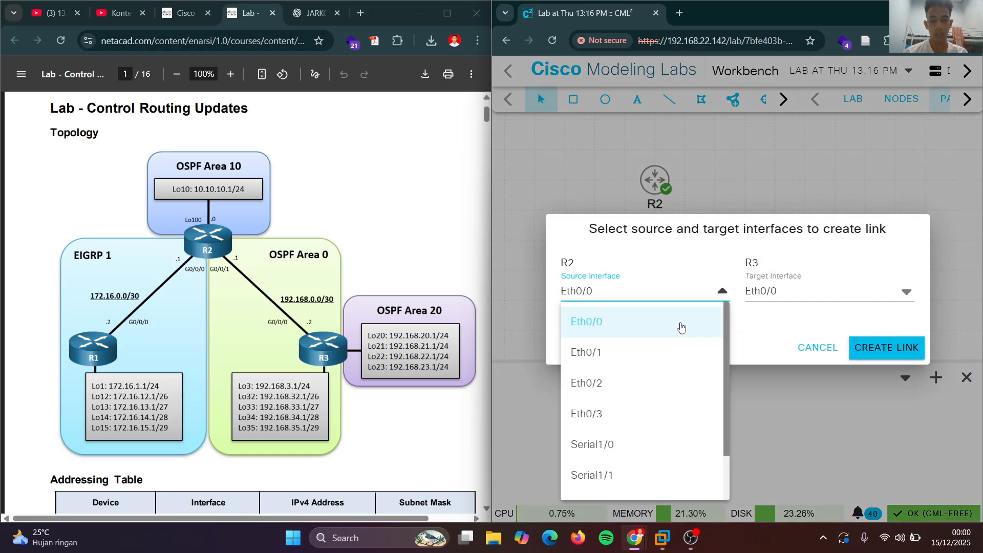
pyautogui.click(653, 353)
pyautogui.click(905, 292)
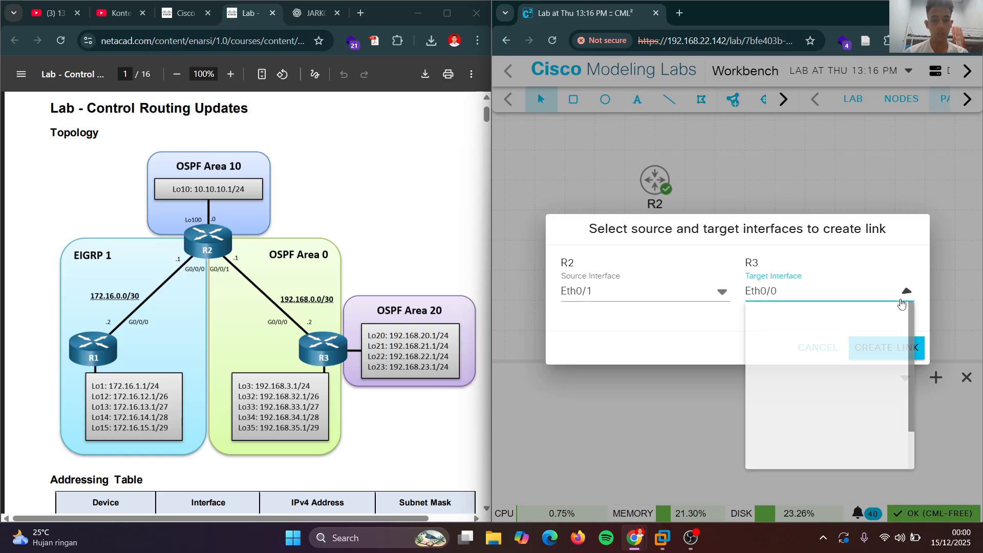
pyautogui.click(924, 353)
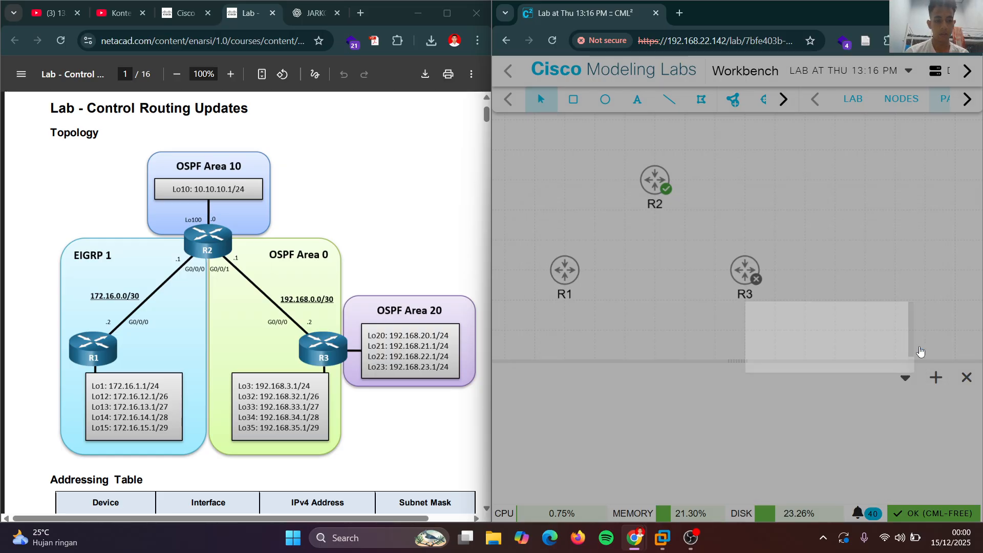
# Create a link from R1's Eth0/0 interface to R2's Eth0/0 interface.
pyautogui.click(638, 331)
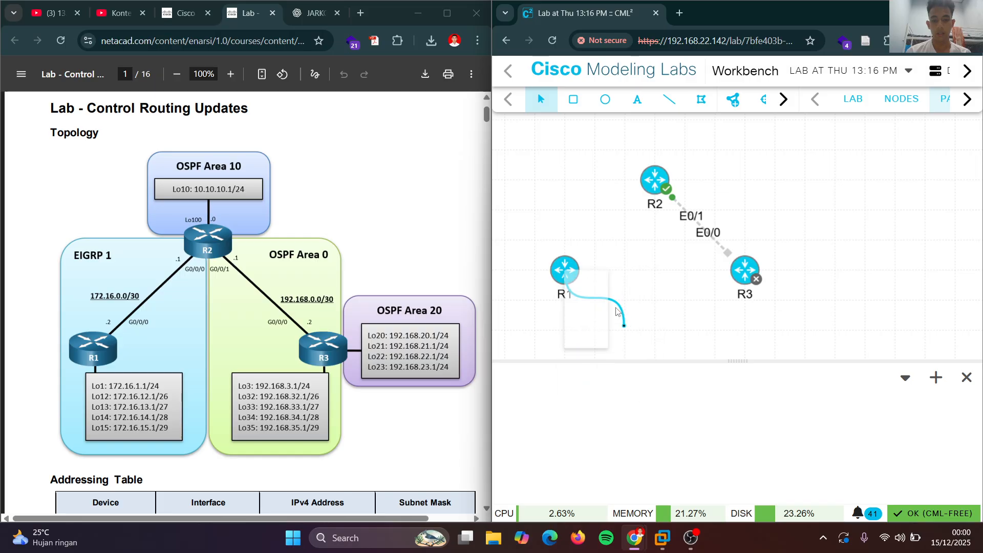
pyautogui.click(675, 202)
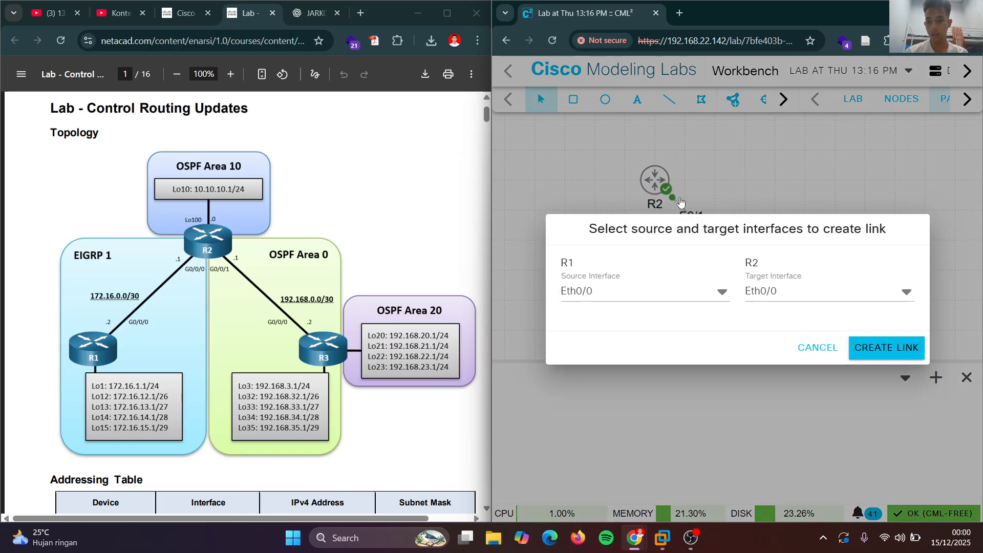
pyautogui.click(899, 347)
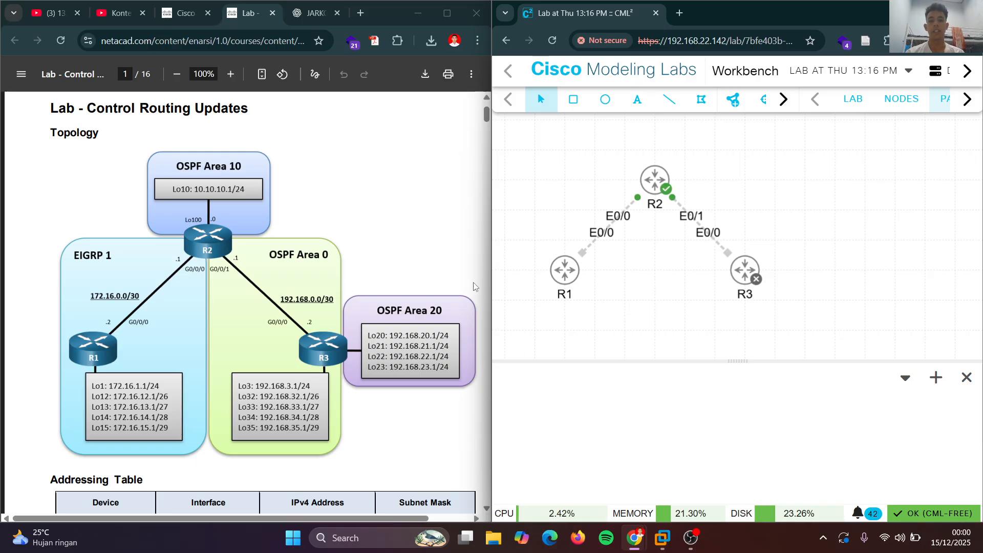
# Start the R1 and R3 router nodes.
pyautogui.rightClick(567, 277)
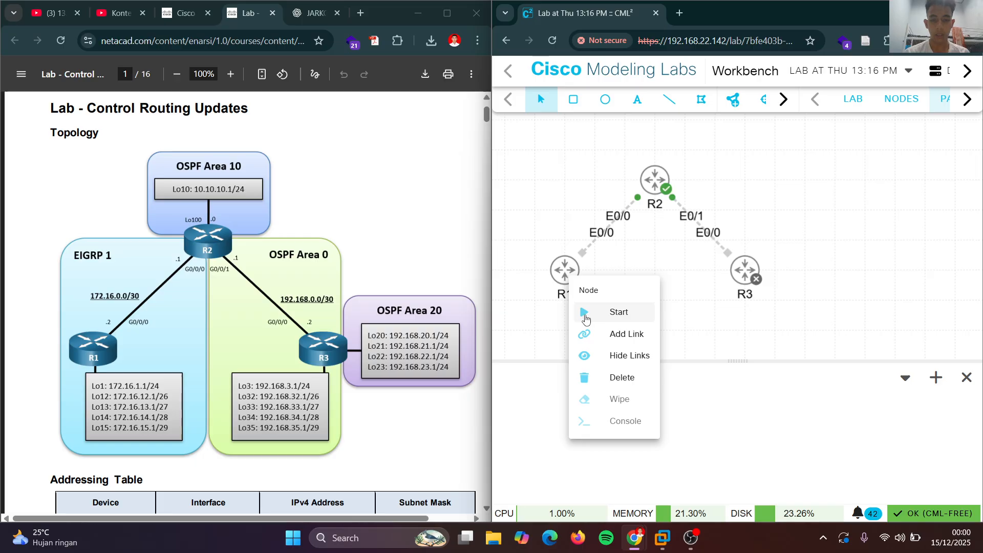
pyautogui.click(620, 312)
pyautogui.rightClick(745, 271)
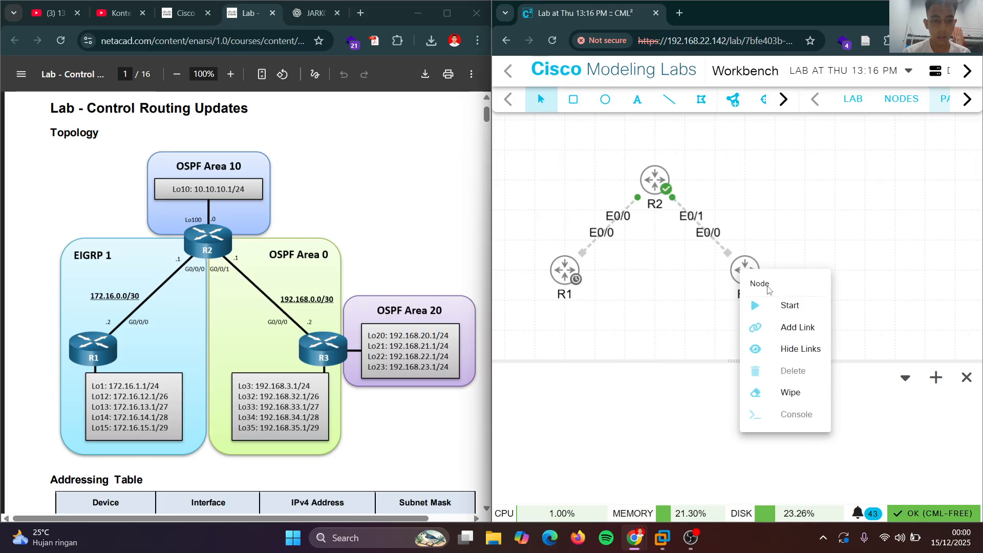
pyautogui.click(755, 307)
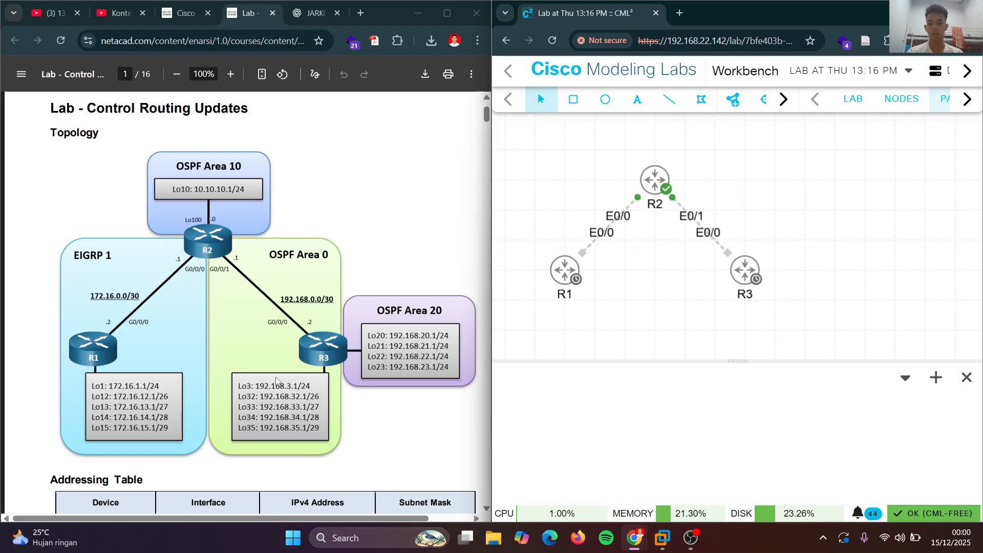
# Find the Router R1 startup configuration under Part 1, Step 2 of the lab document.
pyautogui.scroll(-10, 271, 360)
pyautogui.scroll(-7, 253, 339)
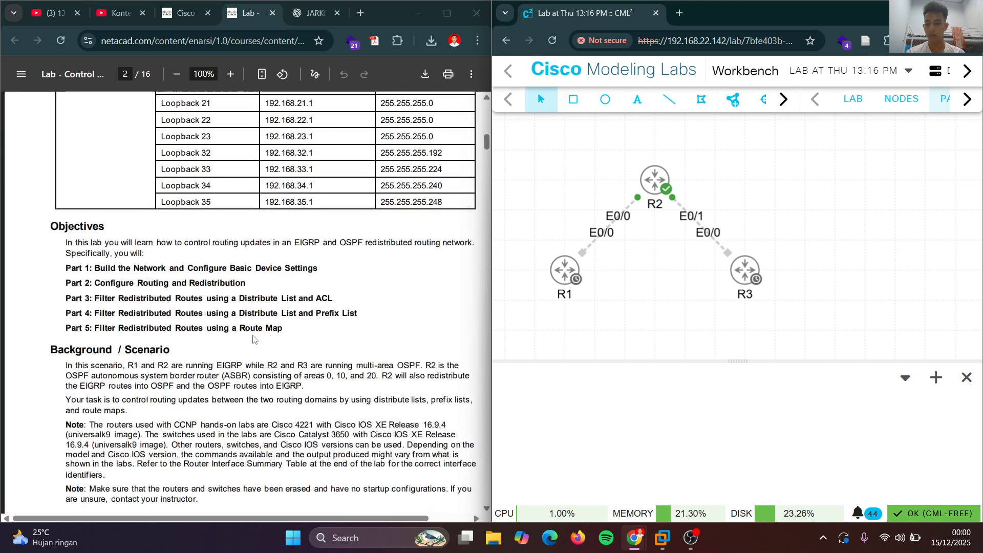
pyautogui.scroll(-6, 252, 338)
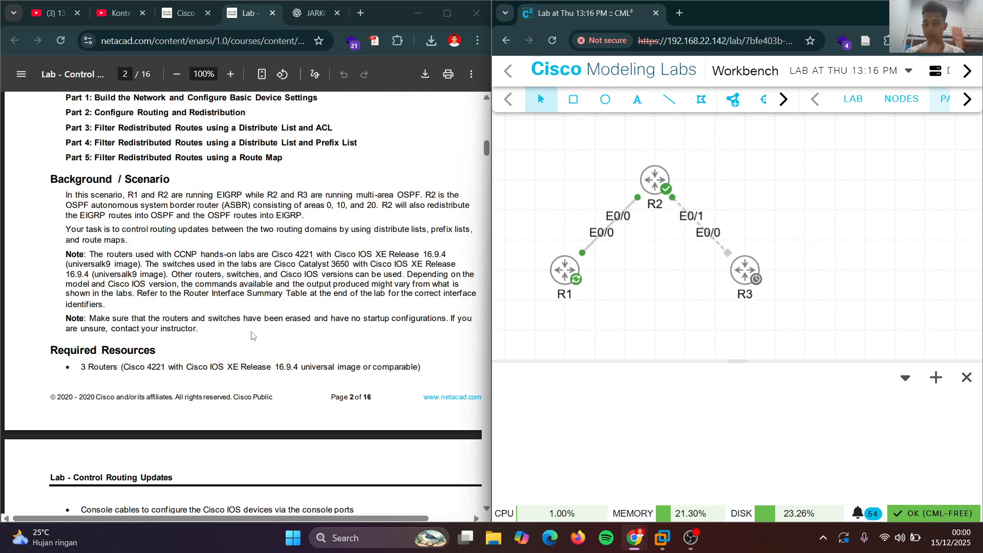
pyautogui.scroll(-5, 256, 333)
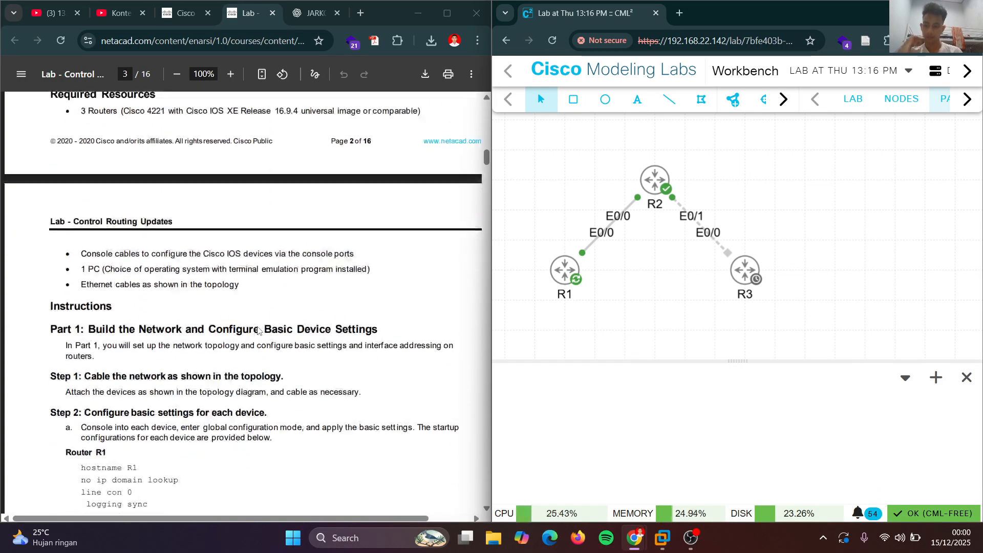
pyautogui.scroll(-3, 261, 325)
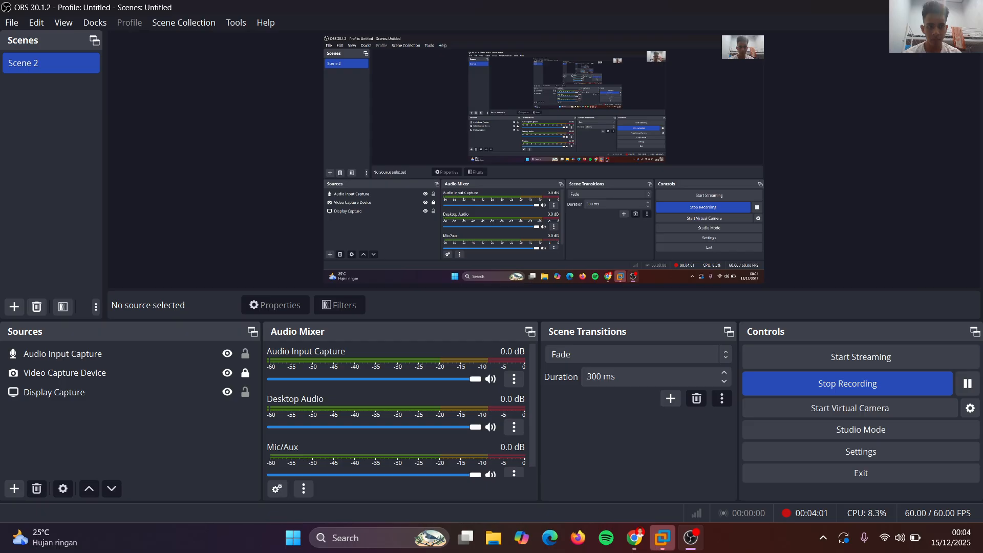
# Minimize the OBS window and dismiss the McAfee firewall alert covering the lab document.
pyautogui.click(909, 8)
pyautogui.click(489, 375)
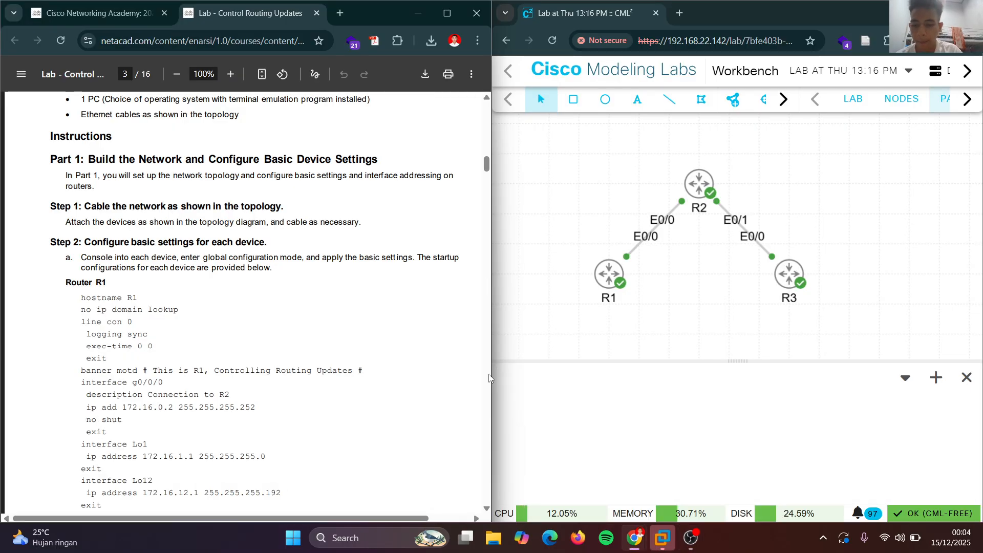
pyautogui.press('XF86AudioMicMute')
pyautogui.press('XF86AudioMicMute')
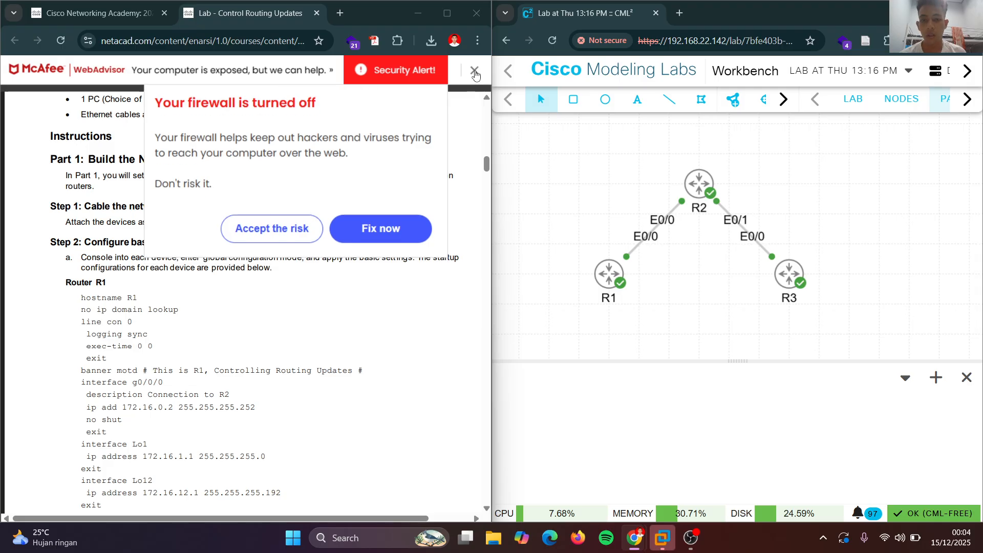
pyautogui.click(475, 74)
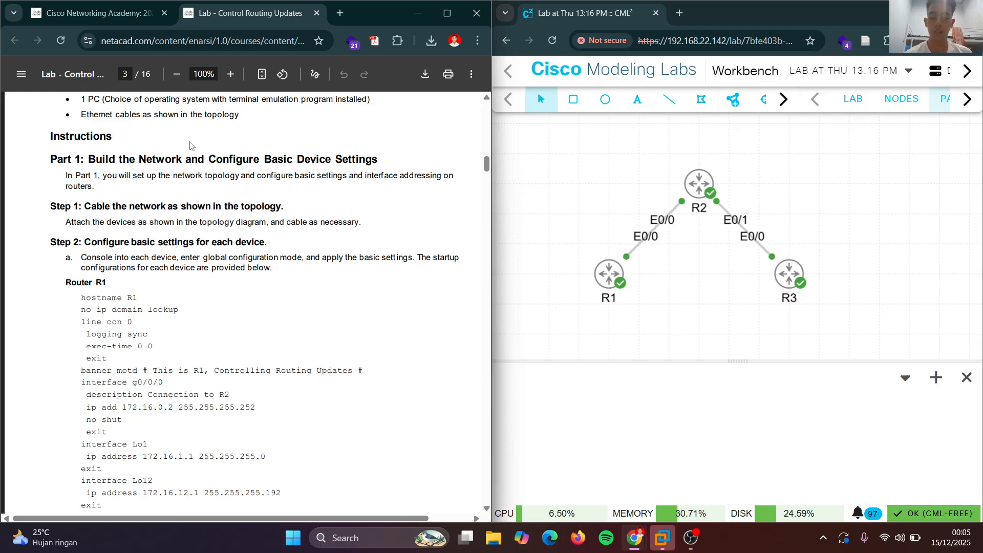
pyautogui.scroll(-3, 223, 267)
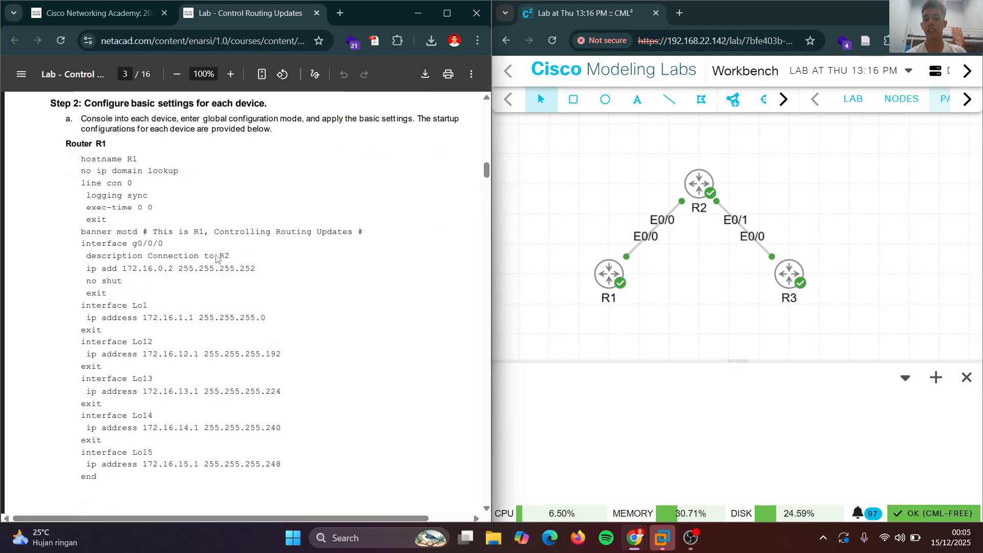
pyautogui.scroll(2, 220, 253)
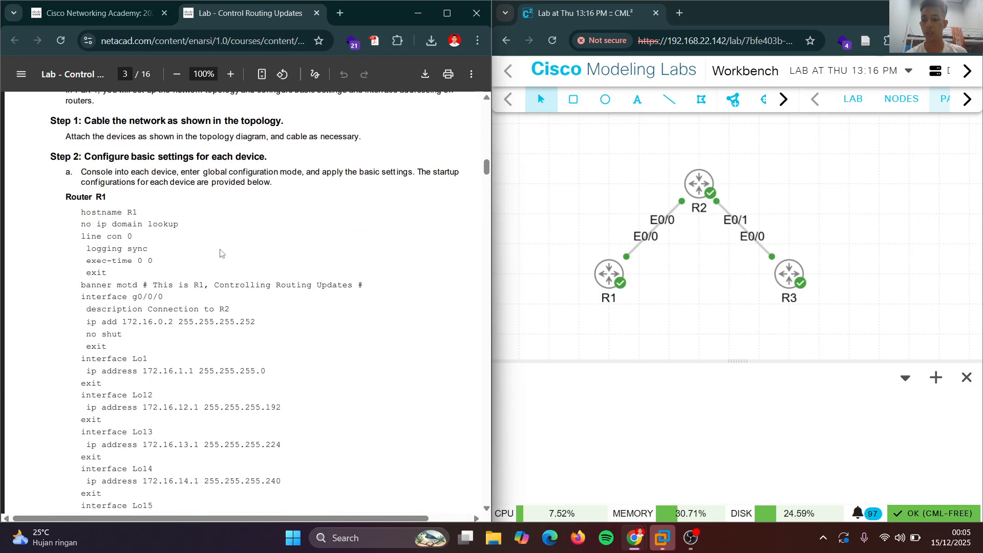
pyautogui.click(609, 274)
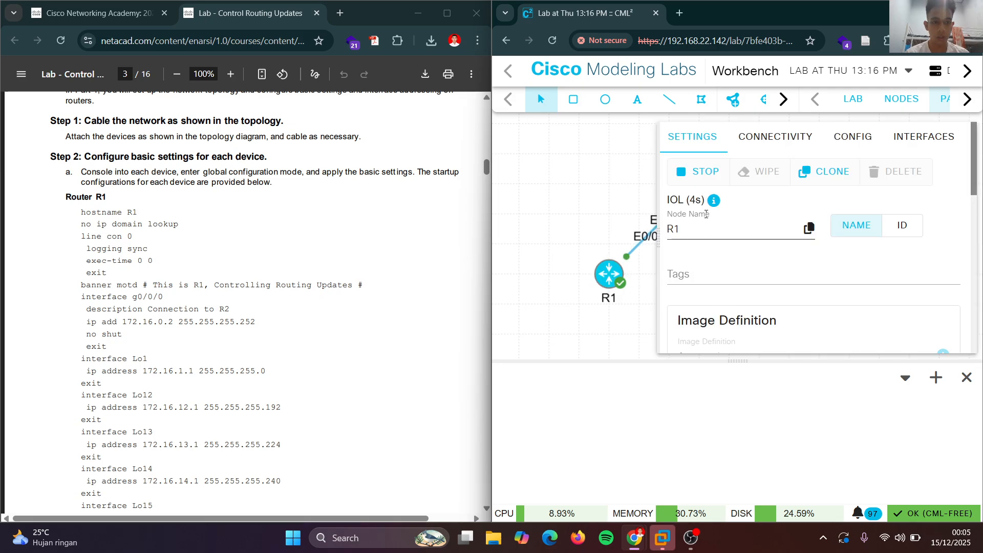
pyautogui.scroll(-5, 717, 245)
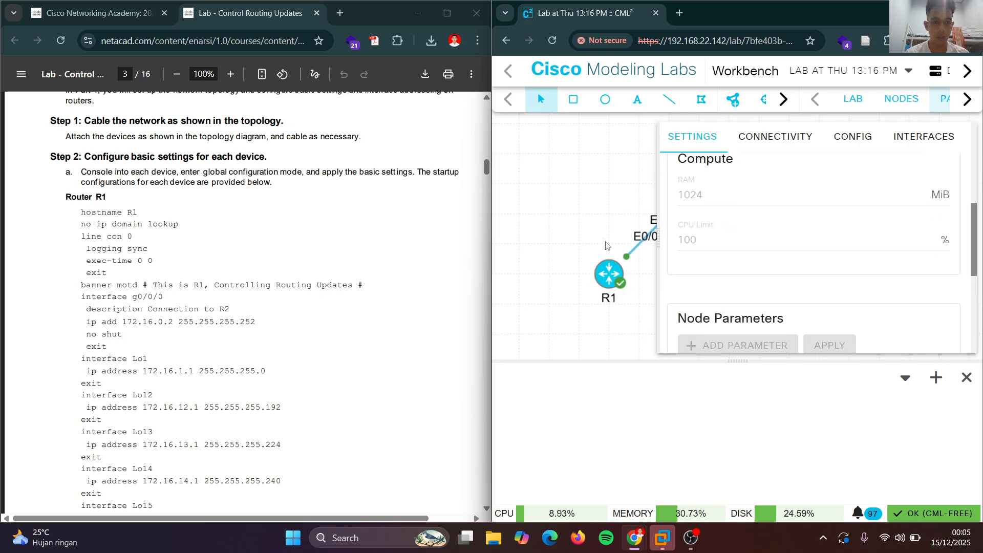
pyautogui.click(574, 279)
# Open the console of R1 and enlarge the console pane, keeping the topology in view above it.
pyautogui.rightClick(604, 279)
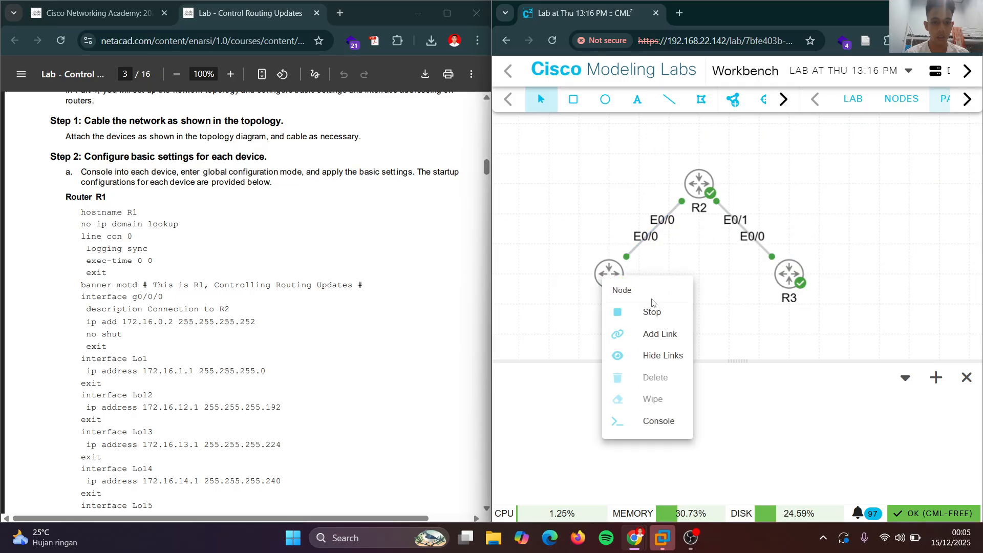
pyautogui.click(658, 421)
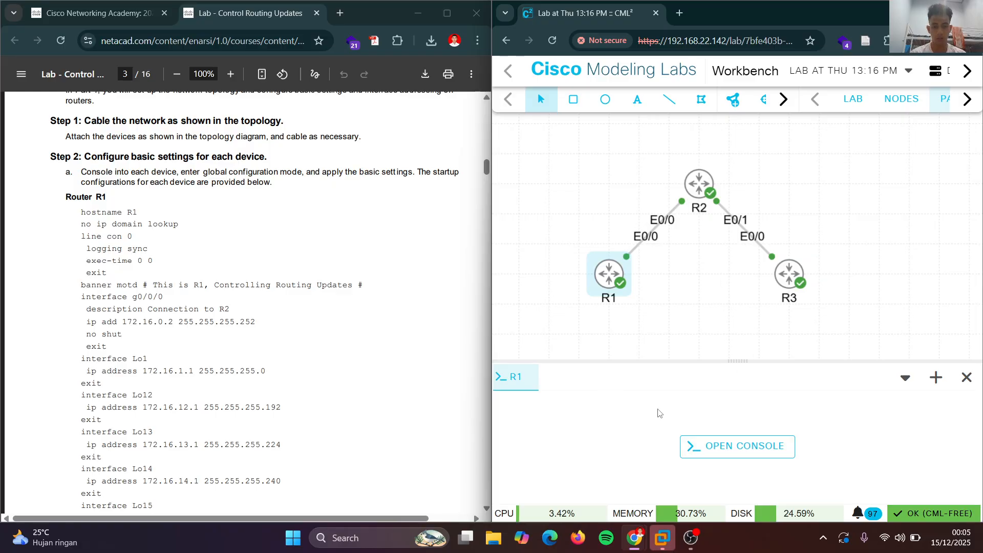
pyautogui.click(701, 450)
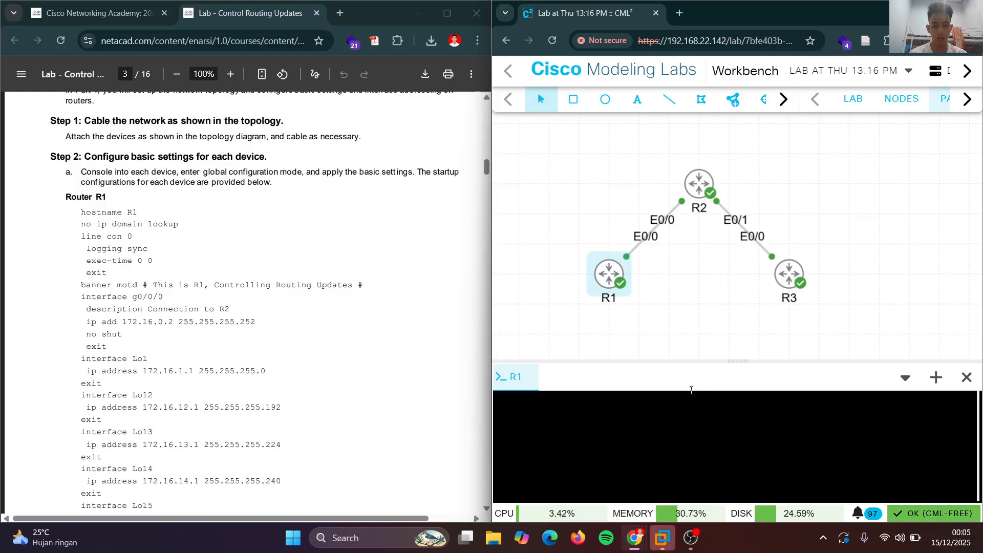
pyautogui.moveTo(689, 362); pyautogui.dragTo(667, 265)
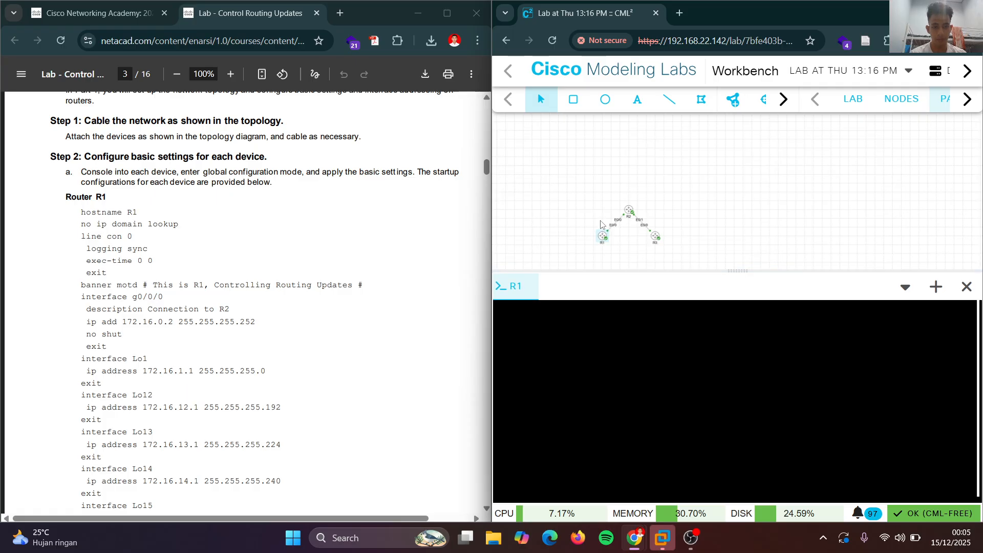
pyautogui.moveTo(600, 224); pyautogui.dragTo(616, 167)
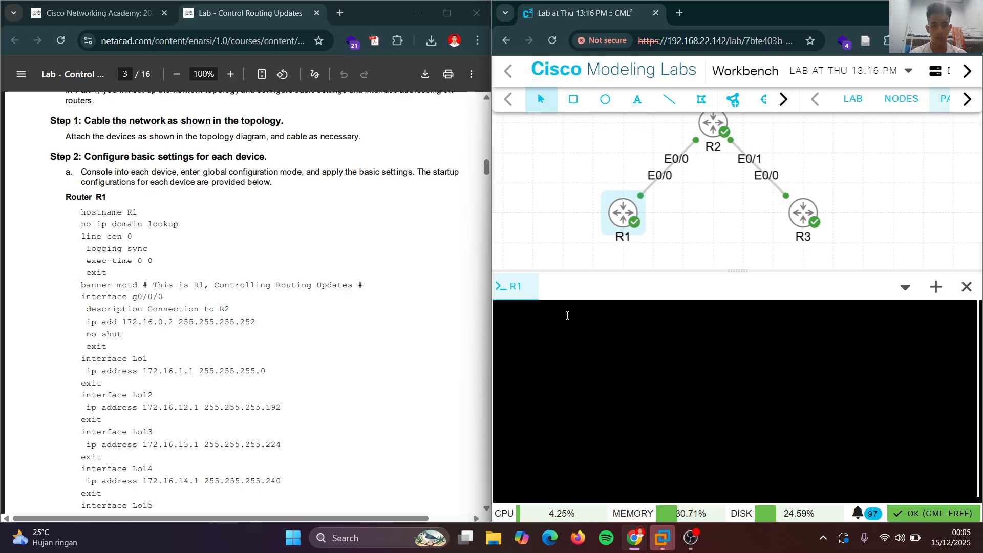
# Activate the R1 console session and enter privileged EXEC mode with en.
pyautogui.click(568, 350)
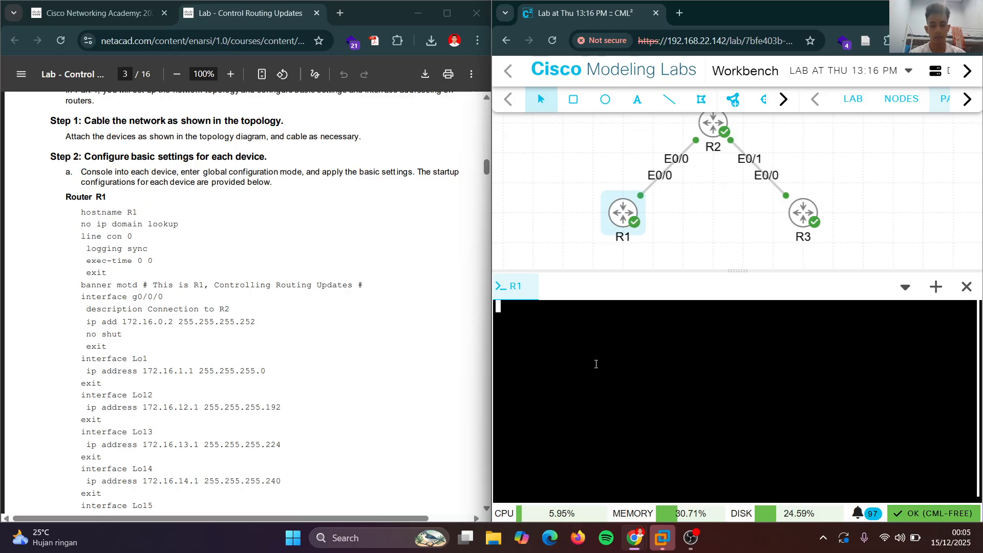
pyautogui.press('Return')
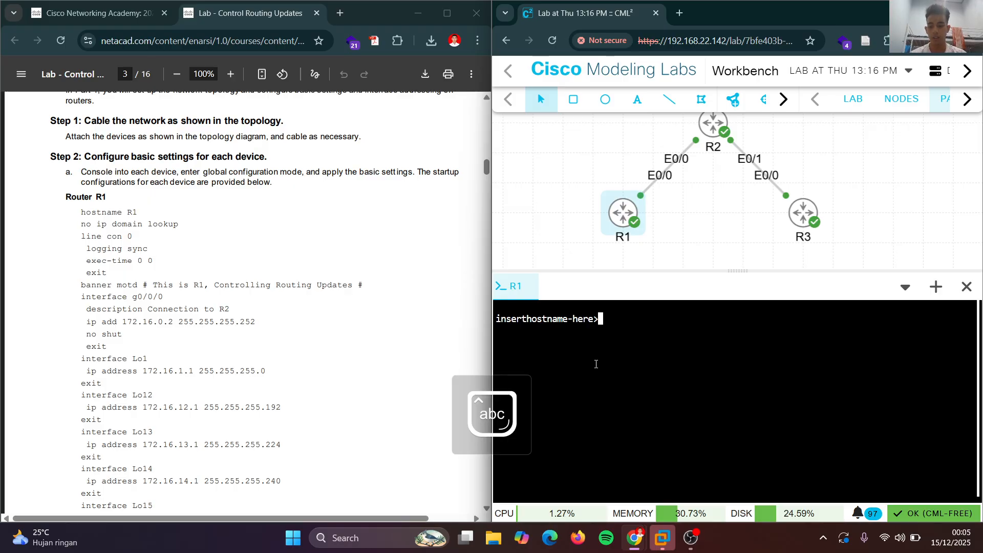
pyautogui.write('en')
pyautogui.press('Return')
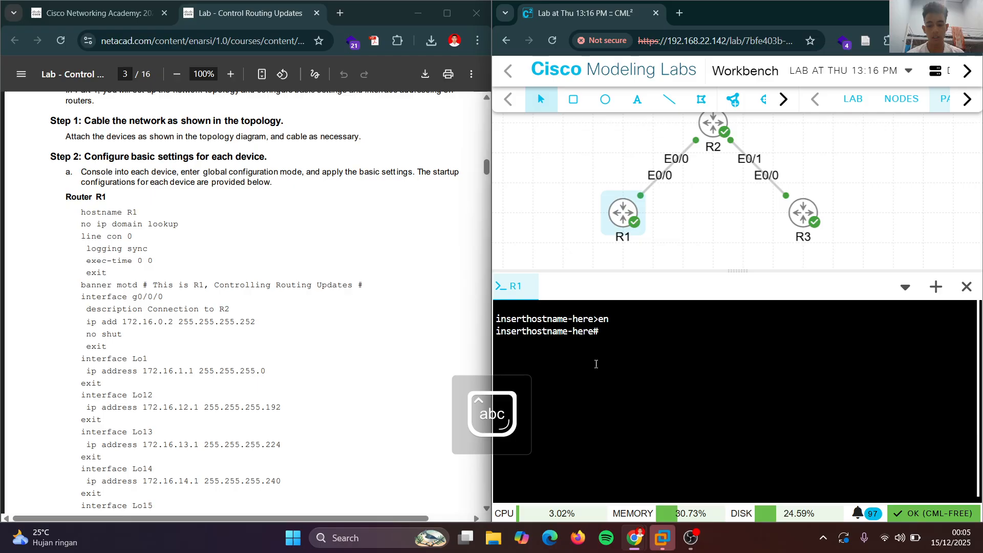
# Try to set the hostname to R1 from privileged EXEC mode.
pyautogui.write('con')
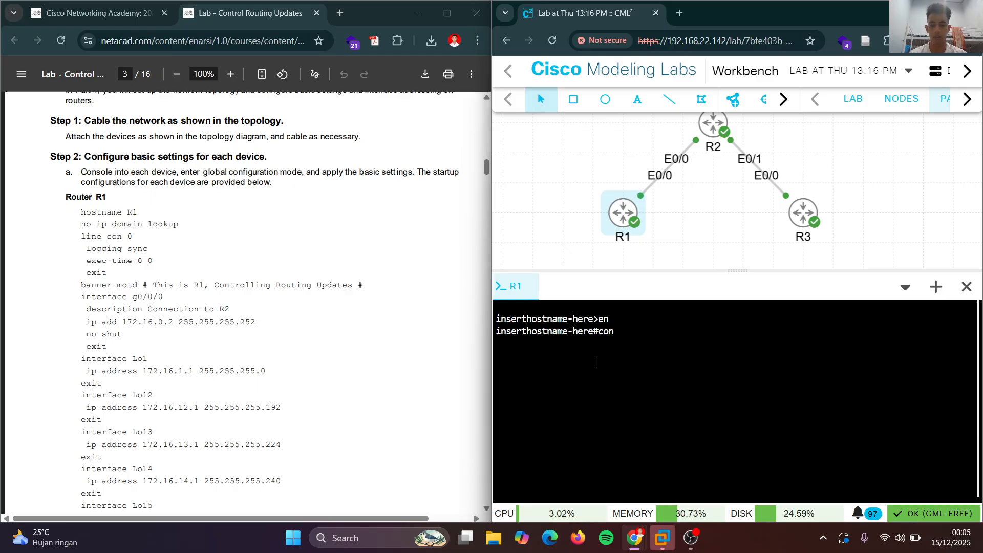
pyautogui.write('f')
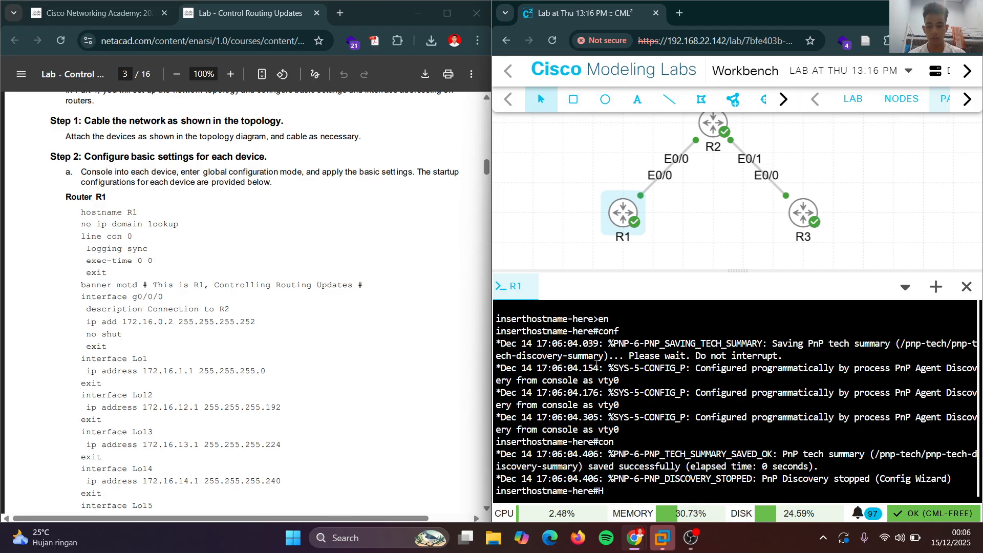
pyautogui.press('BackSpace')
pyautogui.write('hostname R1')
pyautogui.press('Return')
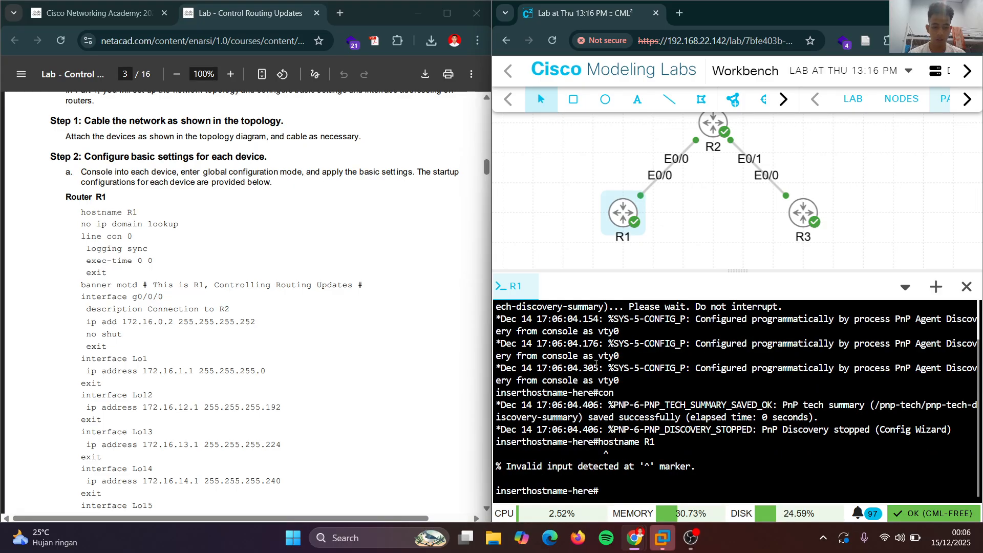
# Enter global configuration mode with conf t and set the router's hostname to R1.
pyautogui.write('conf t')
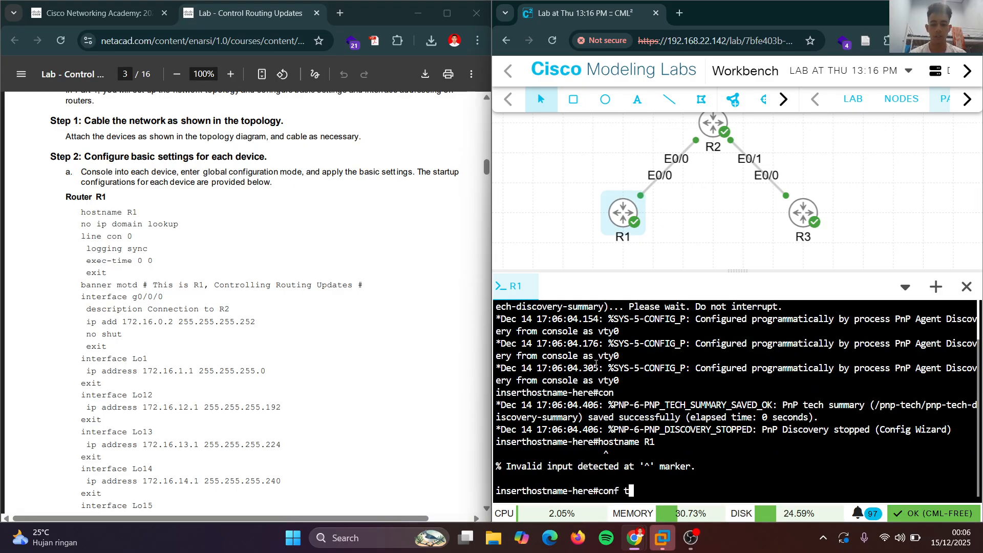
pyautogui.press('Return')
pyautogui.write('ho')
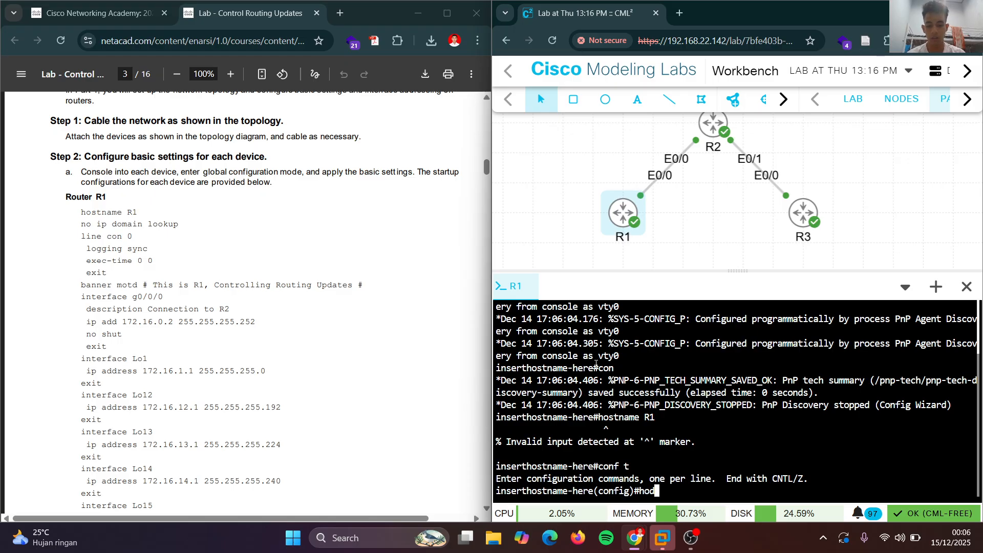
pyautogui.write('st')
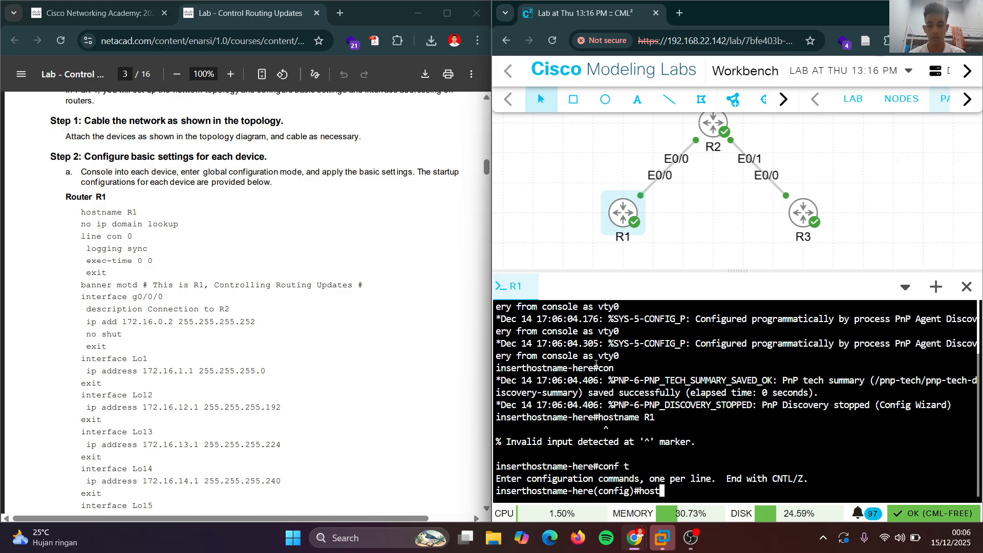
pyautogui.write('name R1')
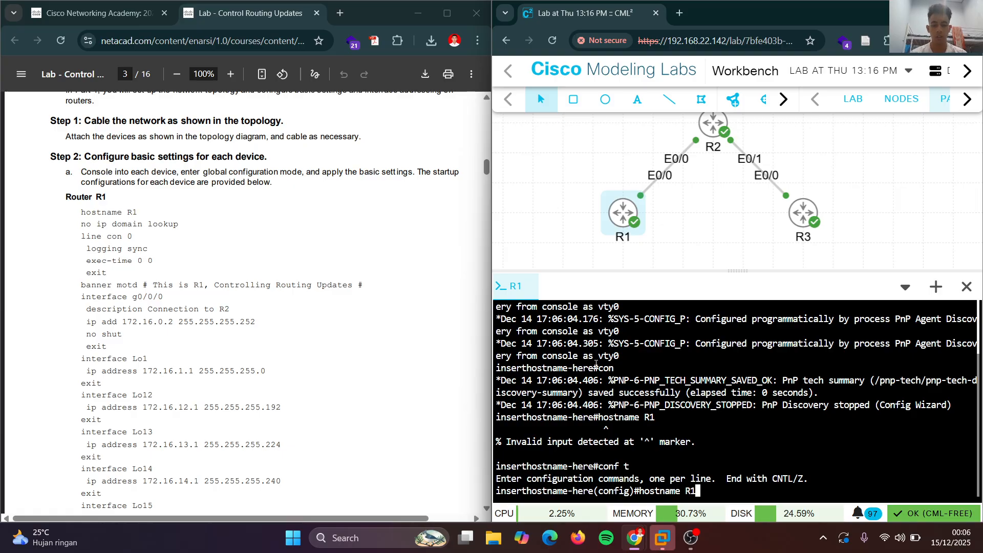
pyautogui.press('Return')
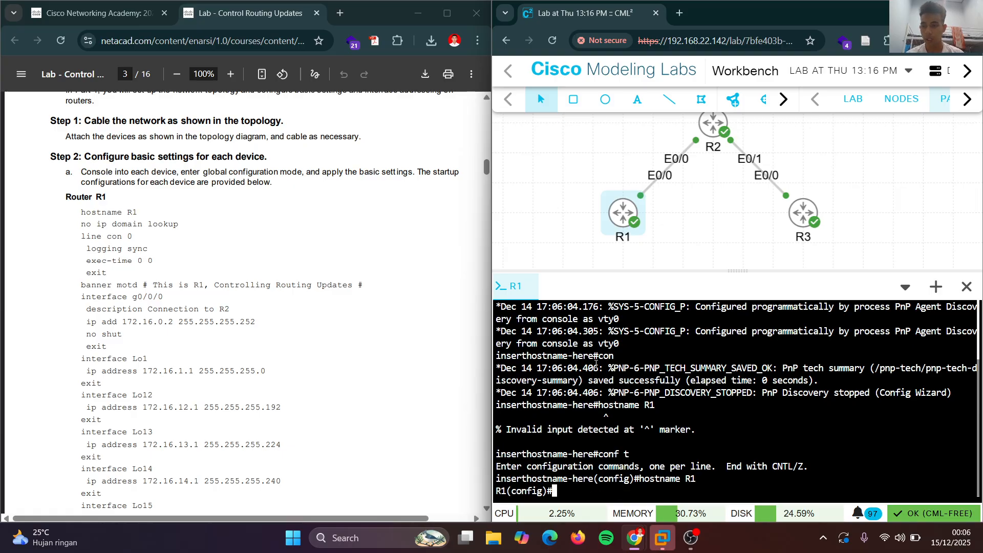
# Disable DNS lookups on R1 with the command no ip domain lookup.
pyautogui.write('no')
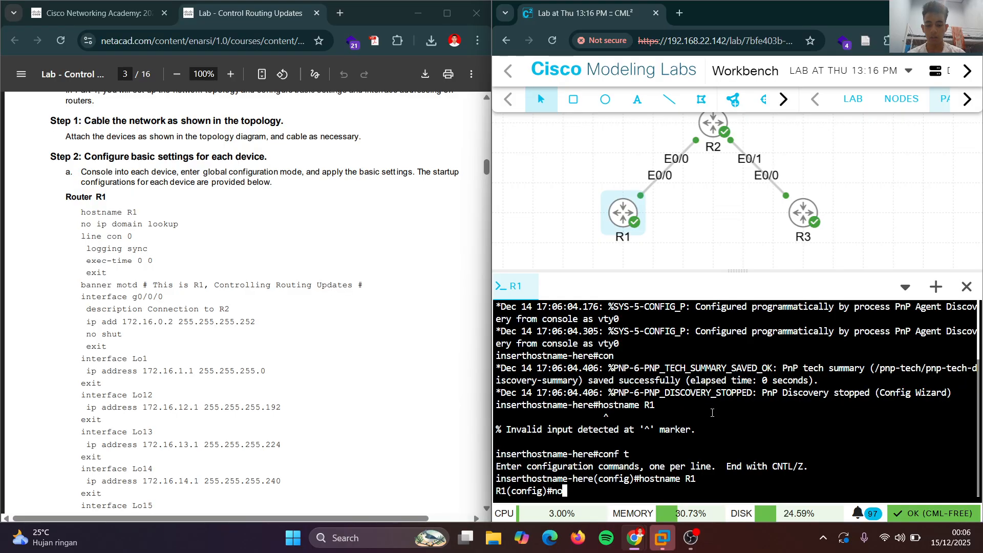
pyautogui.write(' ip dom')
pyautogui.press('capslock')
pyautogui.write('I')
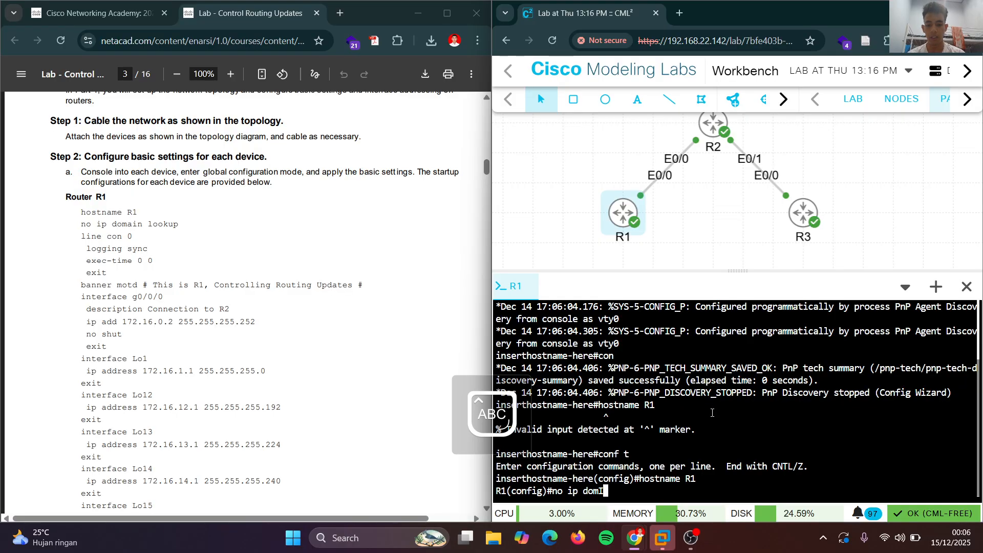
pyautogui.press('BackSpace')
pyautogui.press('capslock')
pyautogui.write('ain loo')
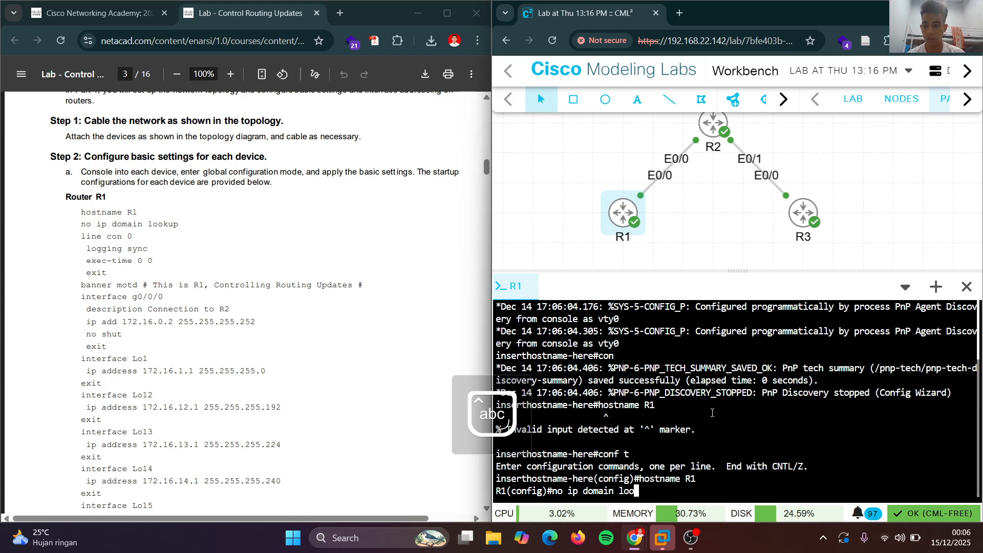
pyautogui.write('kup')
pyautogui.press('Tab')
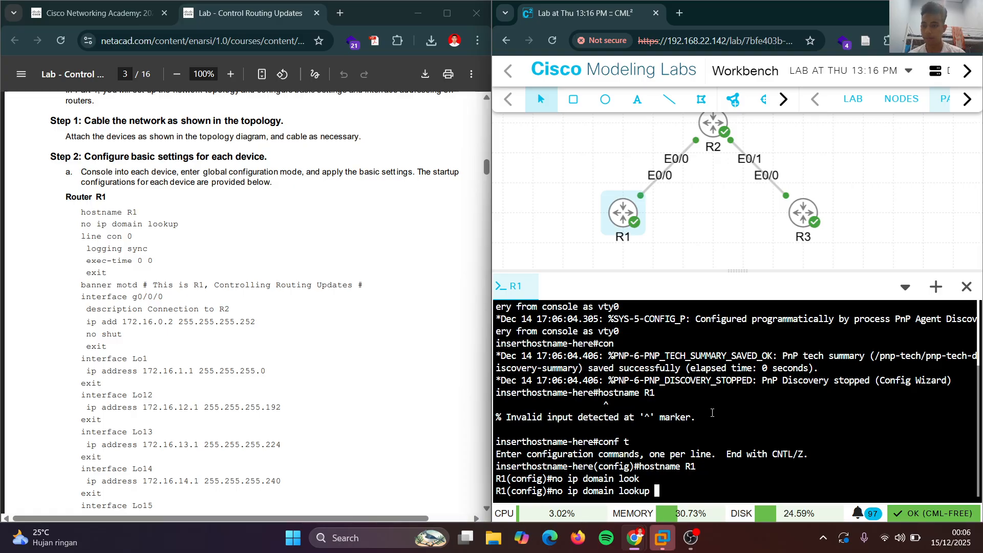
pyautogui.press('Return')
pyautogui.write('logg')
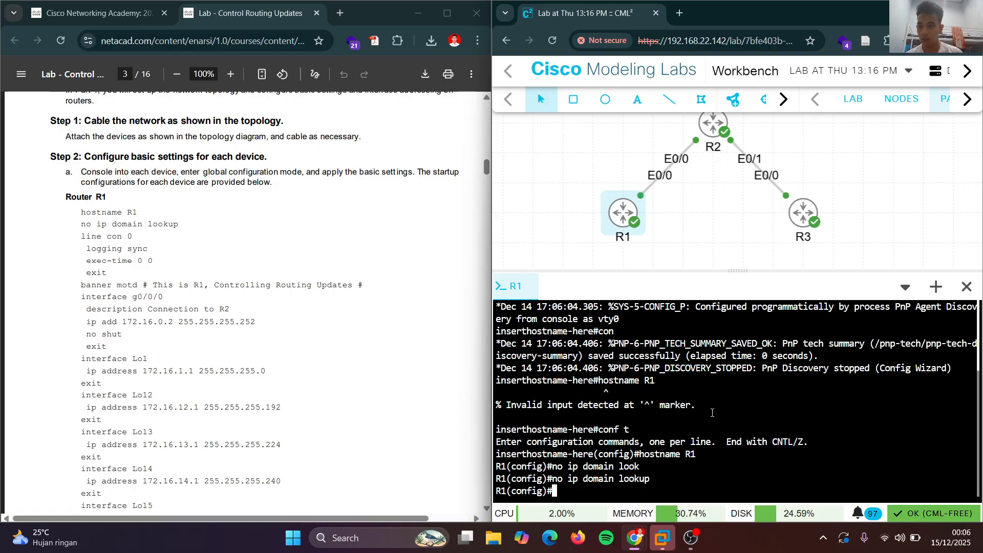
pyautogui.press('Tab')
pyautogui.write('sy')
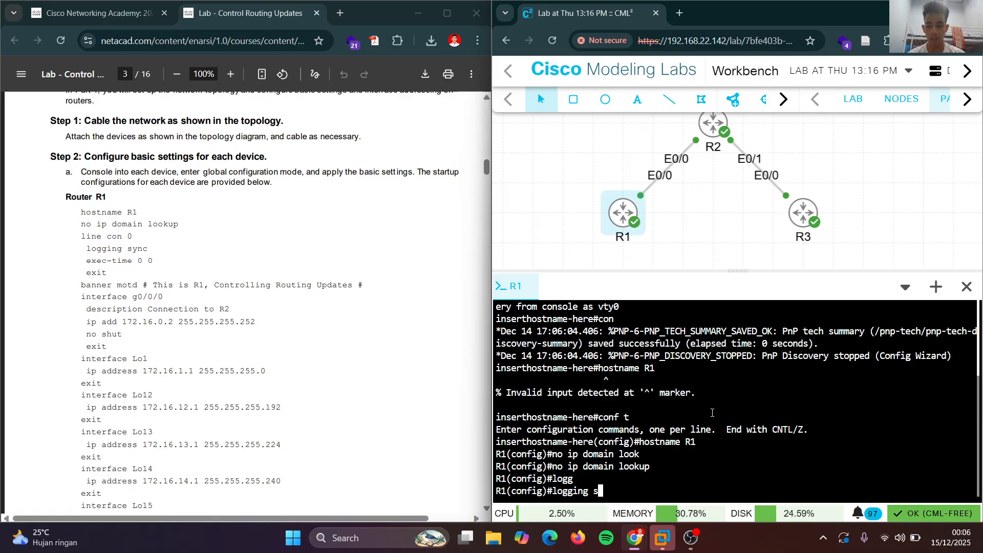
pyautogui.press('Tab')
pyautogui.write('n')
pyautogui.press('Tab')
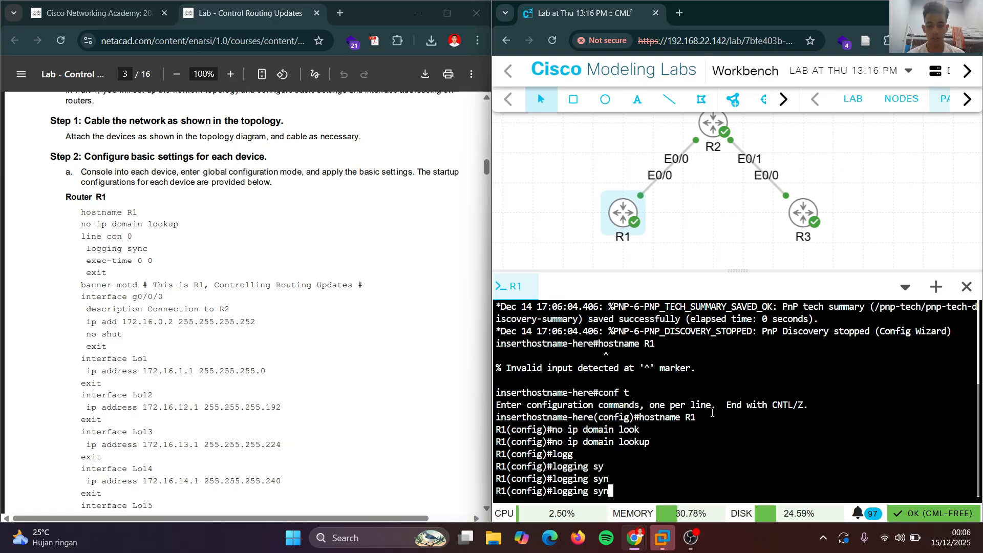
pyautogui.press('BackSpace')
pyautogui.press('BackSpace')
pyautogui.press('BackSpace')
pyautogui.press('BackSpace')
pyautogui.press('BackSpace')
pyautogui.press('BackSpace')
pyautogui.press('BackSpace')
pyautogui.press('BackSpace')
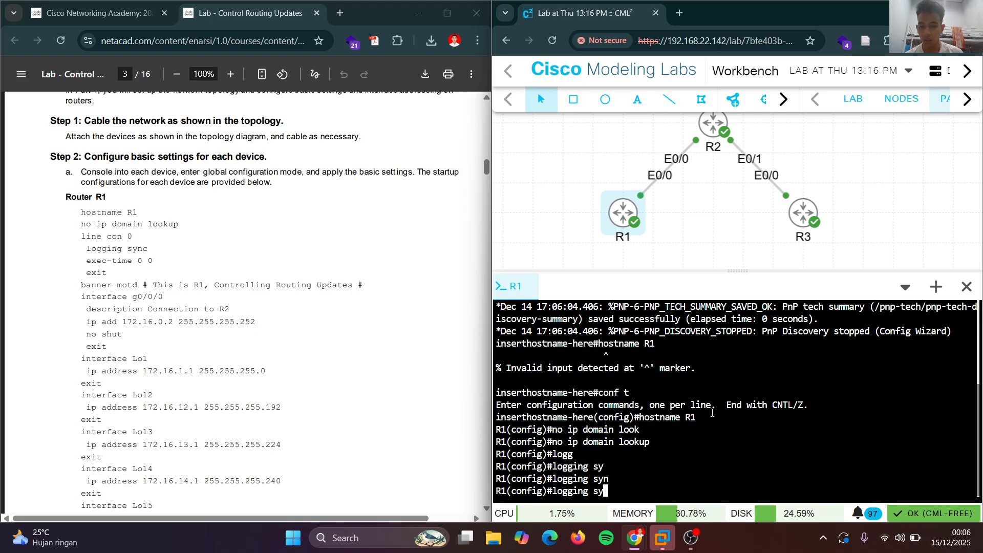
pyautogui.press('BackSpace')
pyautogui.press('BackSpace')
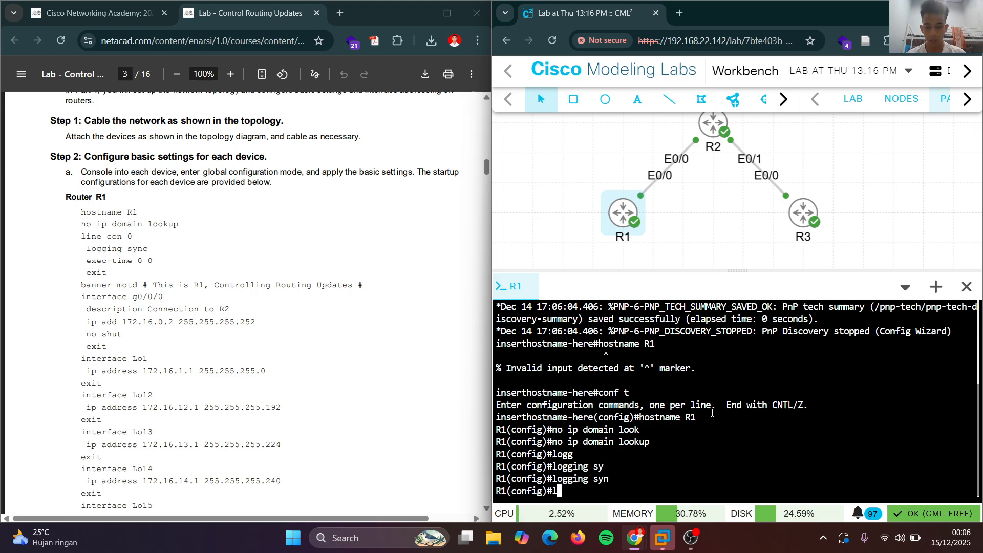
# Enter configuration mode for console line 0 on R1 with the command line console 0.
pyautogui.write('ine con')
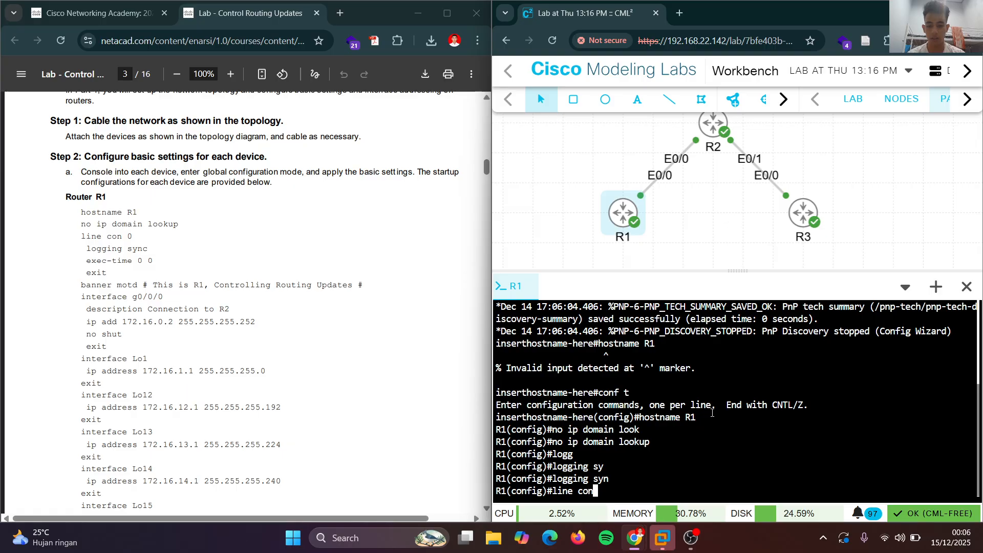
pyautogui.press('Tab')
pyautogui.write('0')
pyautogui.press('Return')
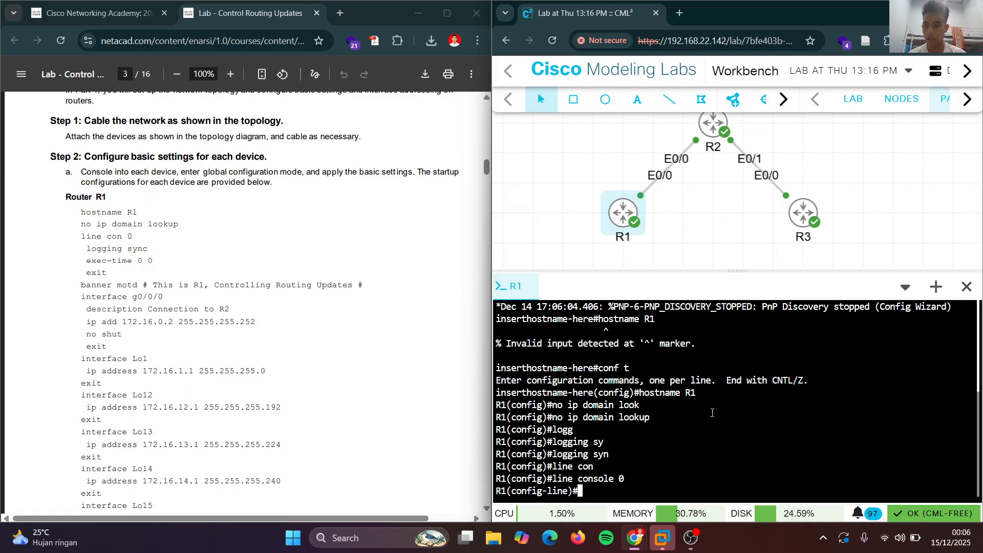
# Enable synchronous logging on R1's console line with the command logging synchronous.
pyautogui.write('lo')
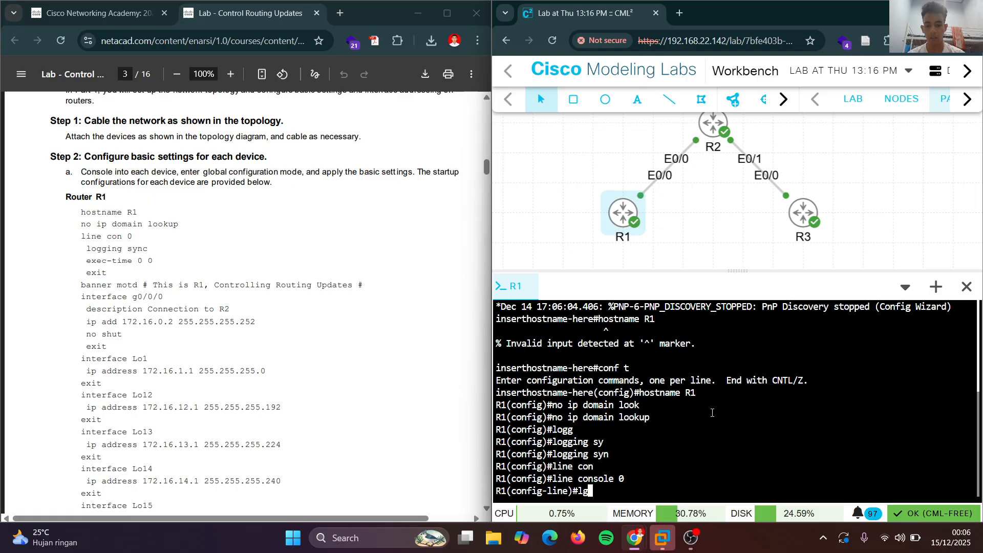
pyautogui.press('Tab')
pyautogui.write('g')
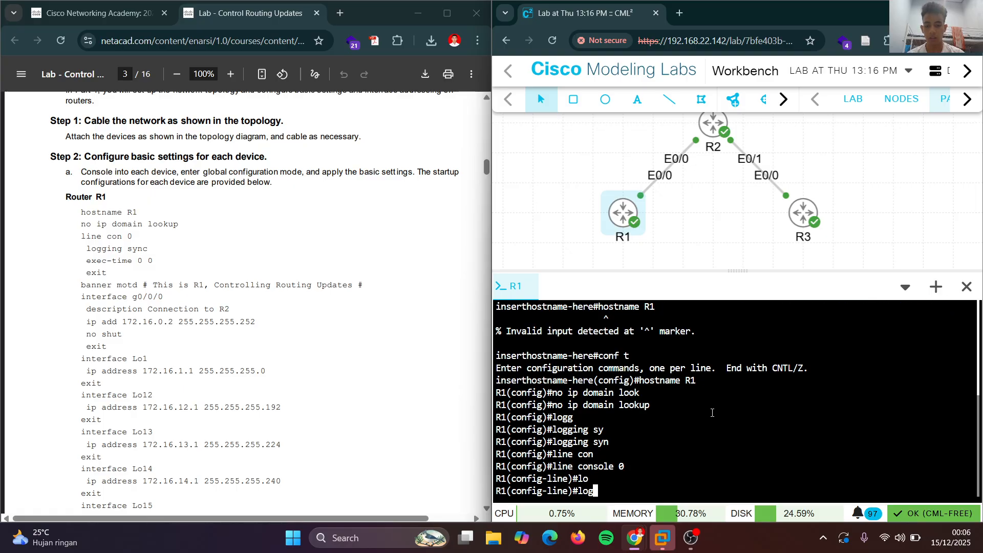
pyautogui.press('Tab')
pyautogui.write('g')
pyautogui.press('Tab')
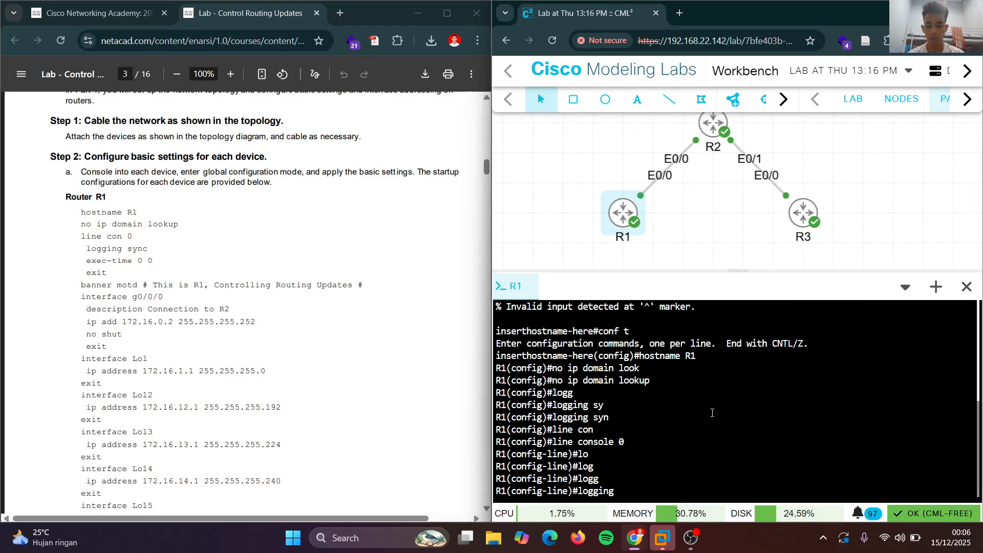
pyautogui.write('s')
pyautogui.press('Tab')
pyautogui.write('y')
pyautogui.press('Tab')
pyautogui.write('y')
pyautogui.press('Return')
pyautogui.press('Up')
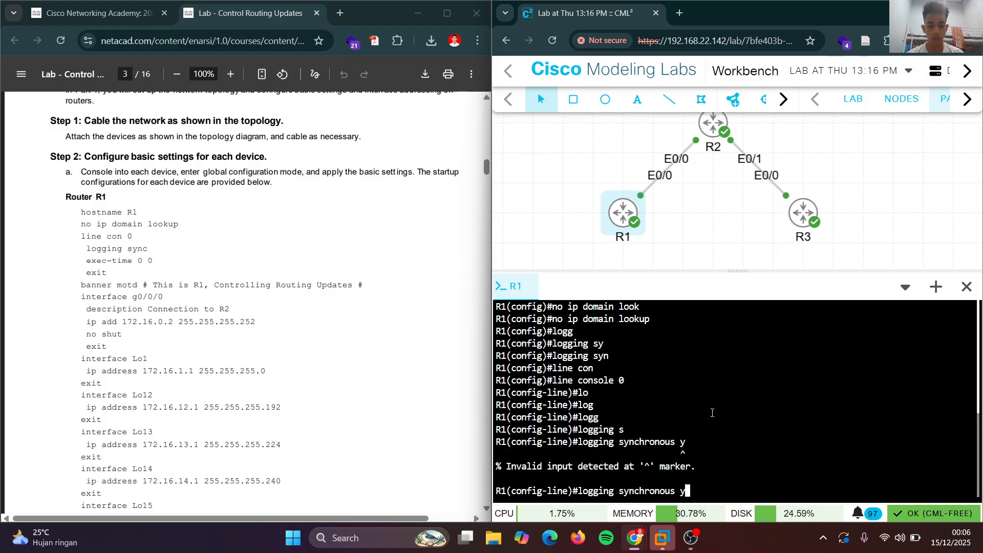
pyautogui.press('BackSpace')
pyautogui.press('Return')
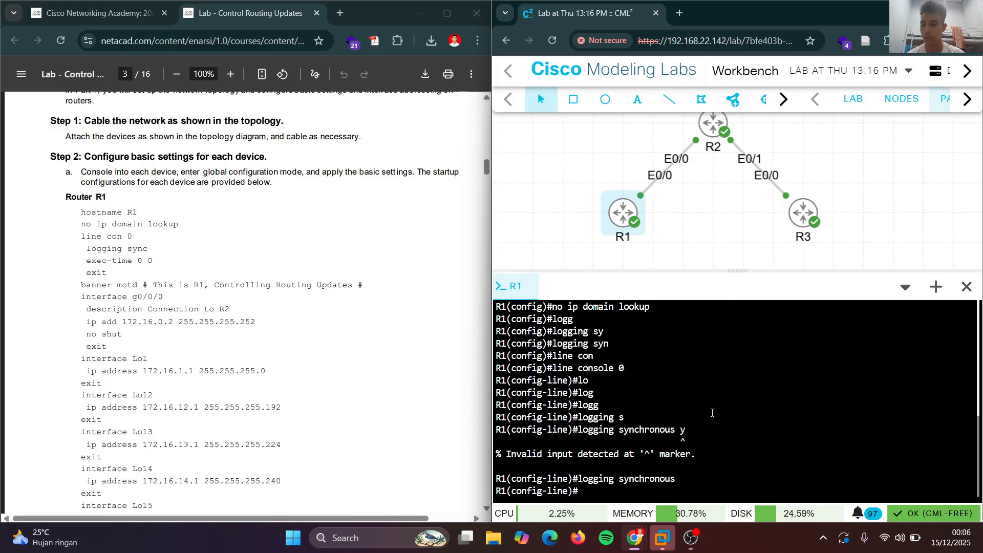
# Disable the console session timeout on R1 with exec-time 0 0 and exit line configuration mode.
pyautogui.write('exec')
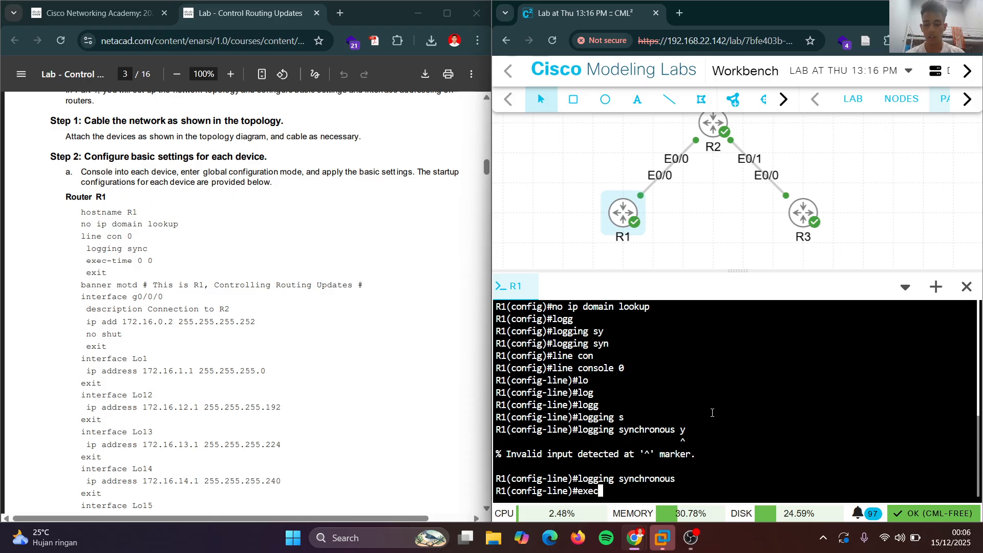
pyautogui.write('-time 0 0')
pyautogui.press('Return')
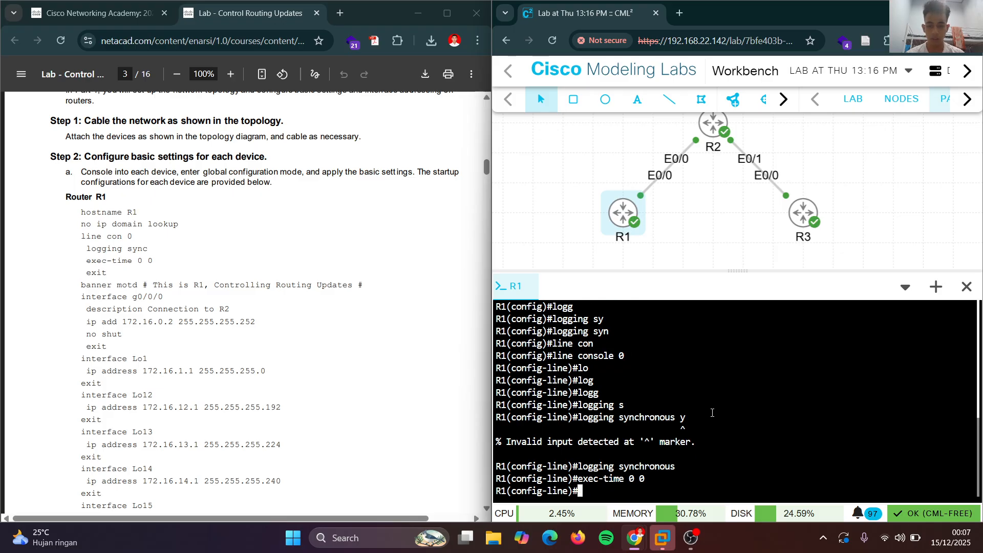
pyautogui.write('exit')
pyautogui.press('Return')
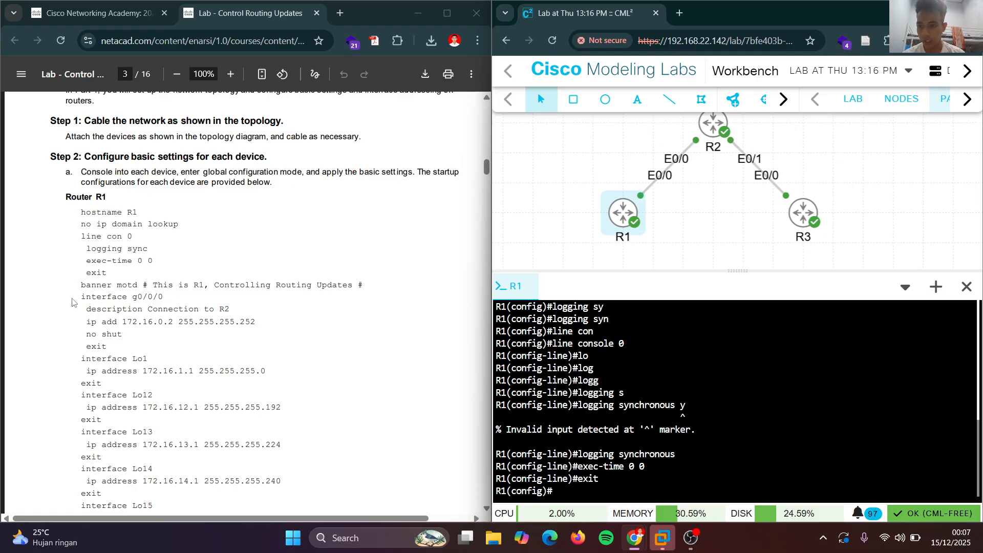
# Copy the banner motd and interface g0/0/0 lines from the lab guide's Router R1 section and run them in the R1 console.
pyautogui.moveTo(81, 285); pyautogui.dragTo(169, 301)
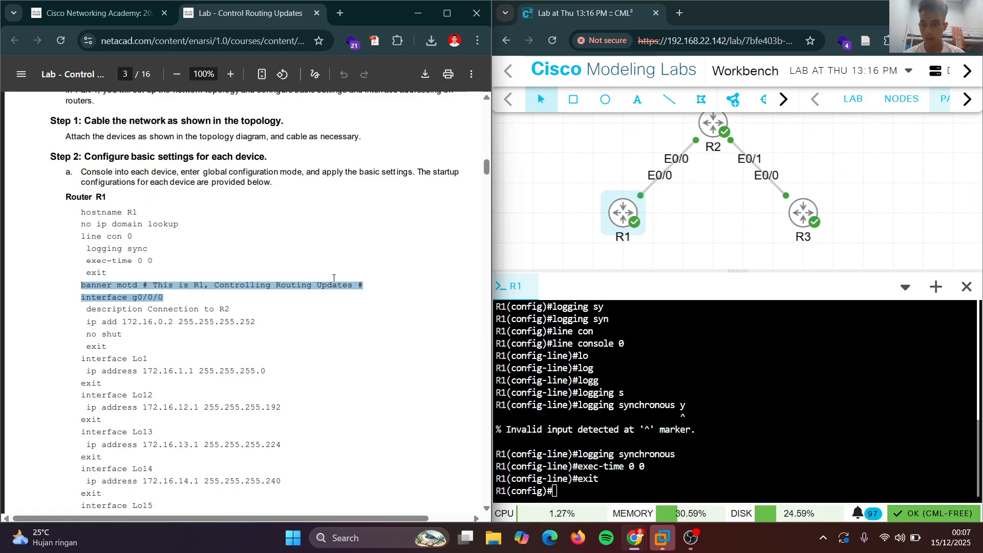
pyautogui.rightClick(164, 293)
pyautogui.click(208, 315)
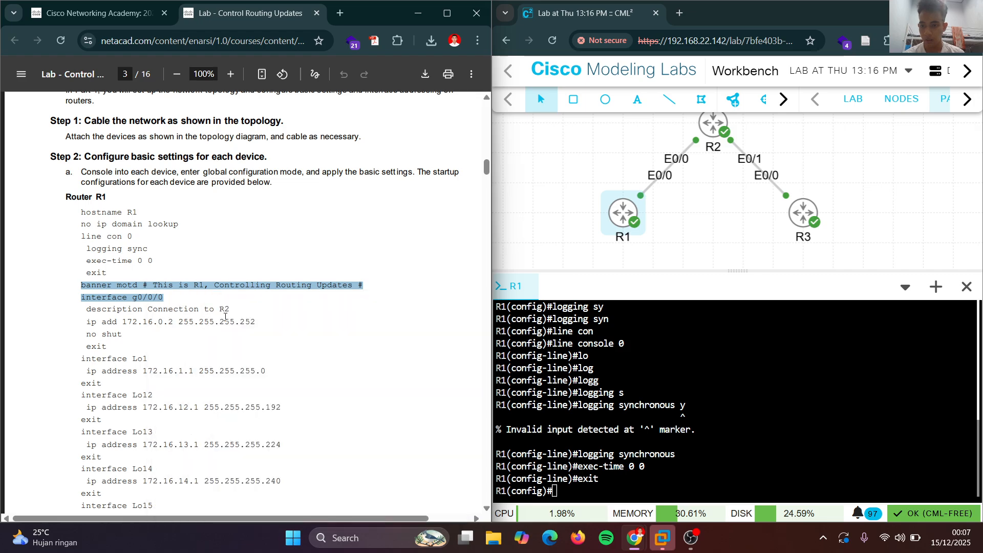
pyautogui.rightClick(561, 443)
pyautogui.click(600, 269)
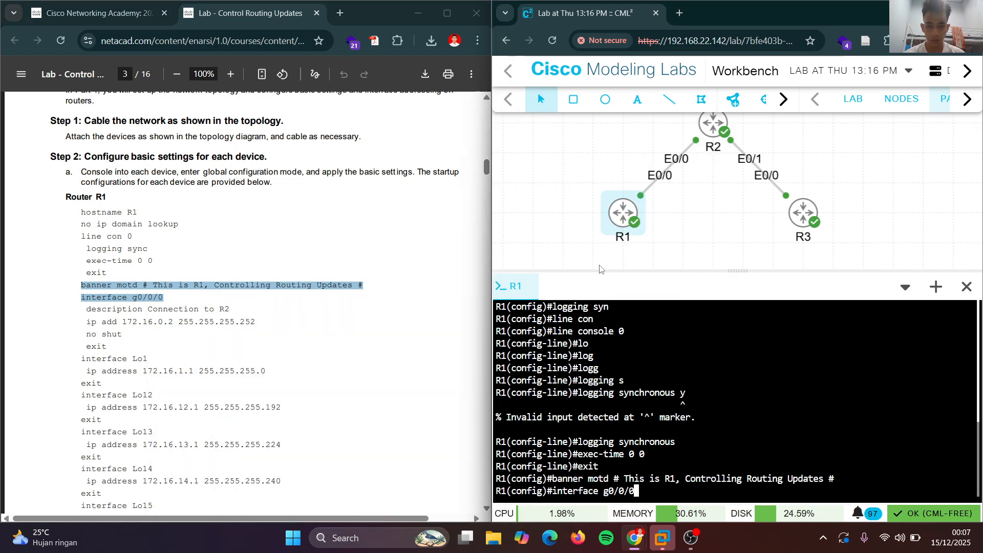
pyautogui.press('Return')
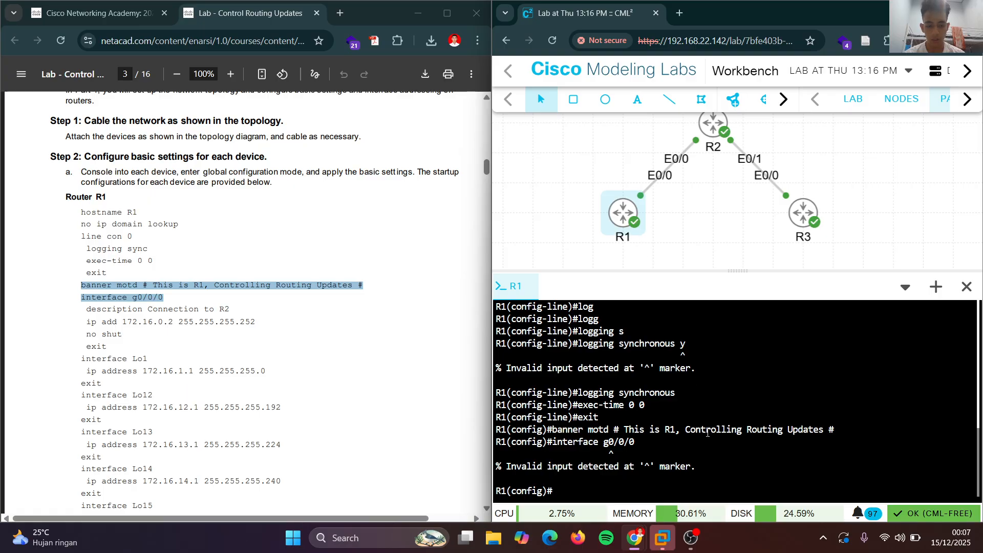
# Enter configuration mode for R1's Ethernet interface facing R2 with the command interface e0/0.
pyautogui.press('Up')
pyautogui.press('BackSpace')
pyautogui.press('BackSpace')
pyautogui.press('BackSpace')
pyautogui.press('BackSpace')
pyautogui.press('BackSpace')
pyautogui.press('BackSpace')
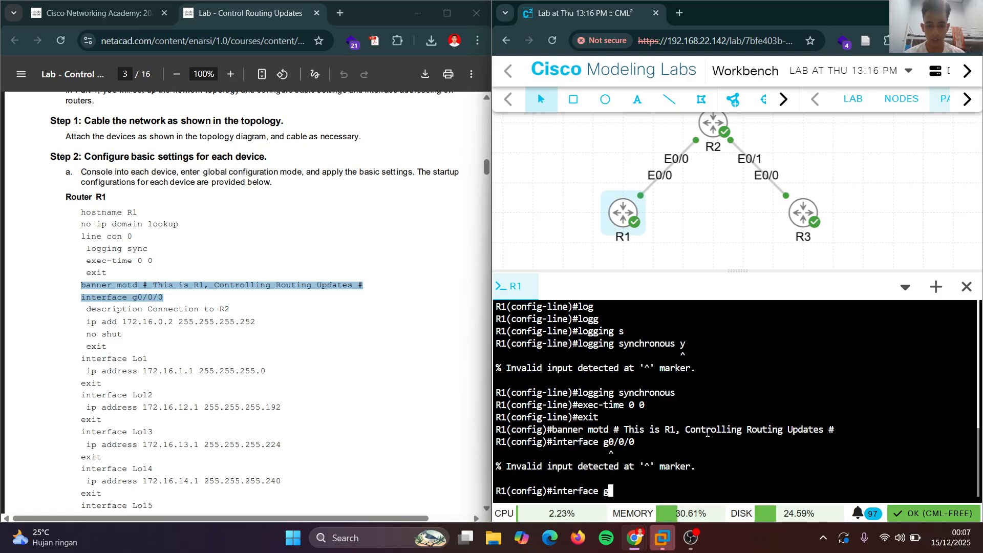
pyautogui.write('e0/0')
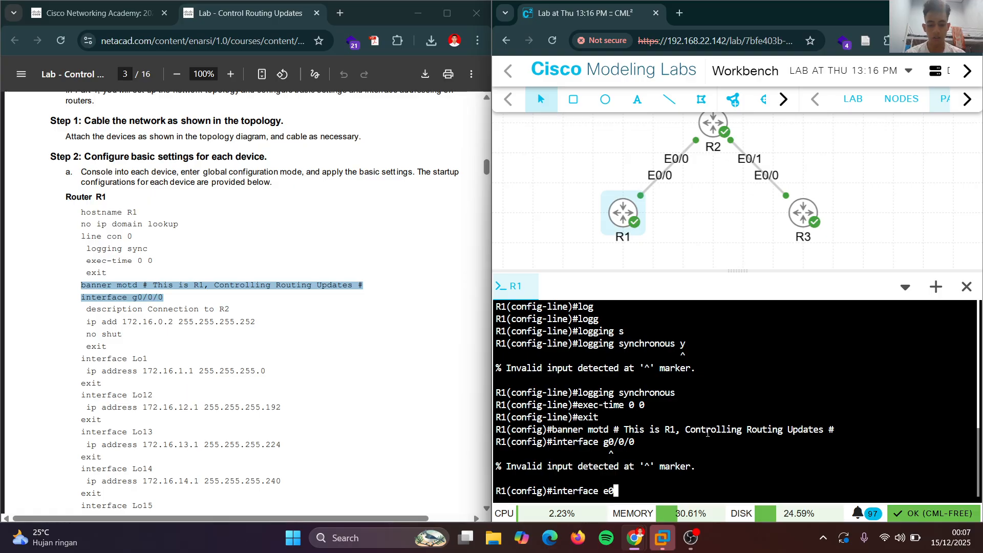
pyautogui.press('Return')
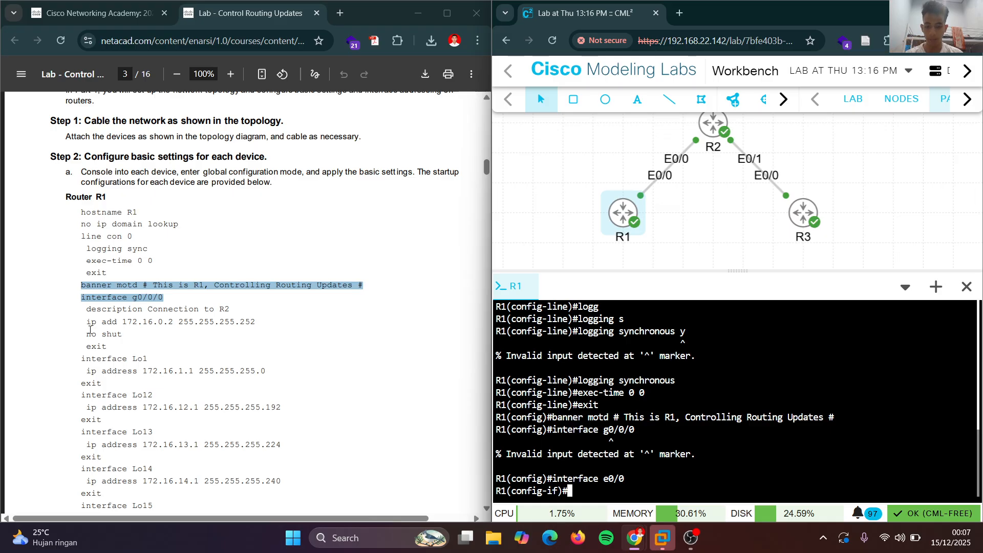
# Assign IP address 172.16.0.2 with subnet mask 255.255.255.252 to R1's interface e0/0.
pyautogui.write('ip add')
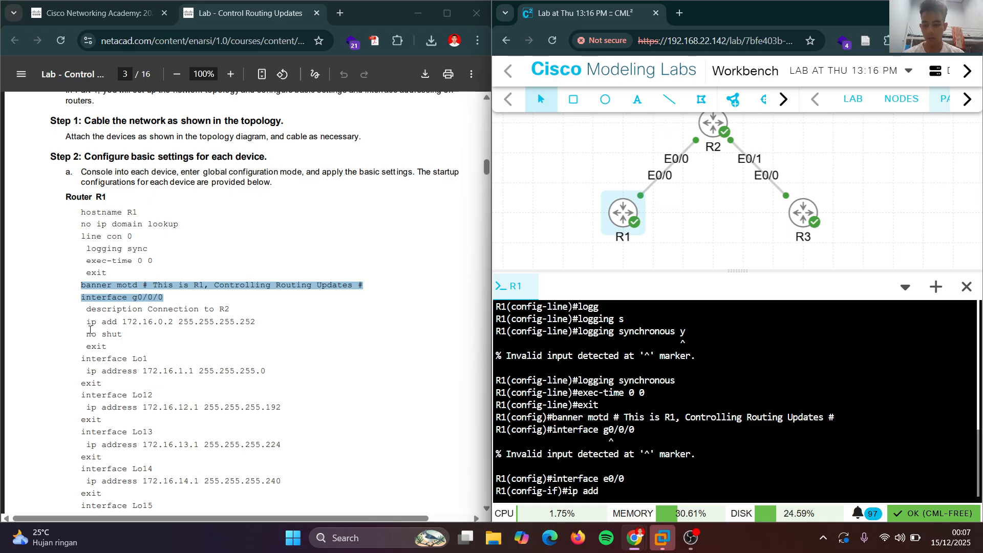
pyautogui.write(' 172.16')
pyautogui.press('BackSpace')
pyautogui.write('6')
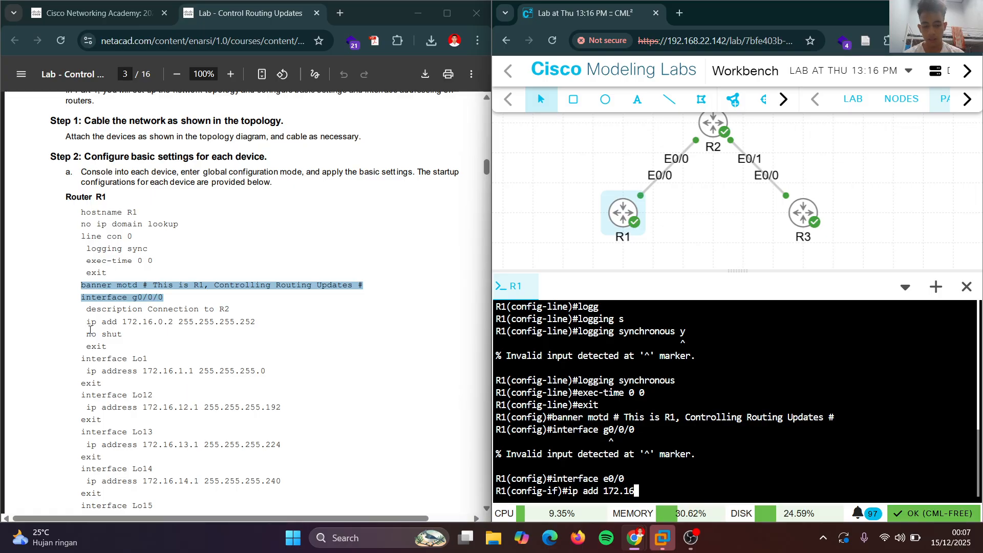
pyautogui.write('.0.')
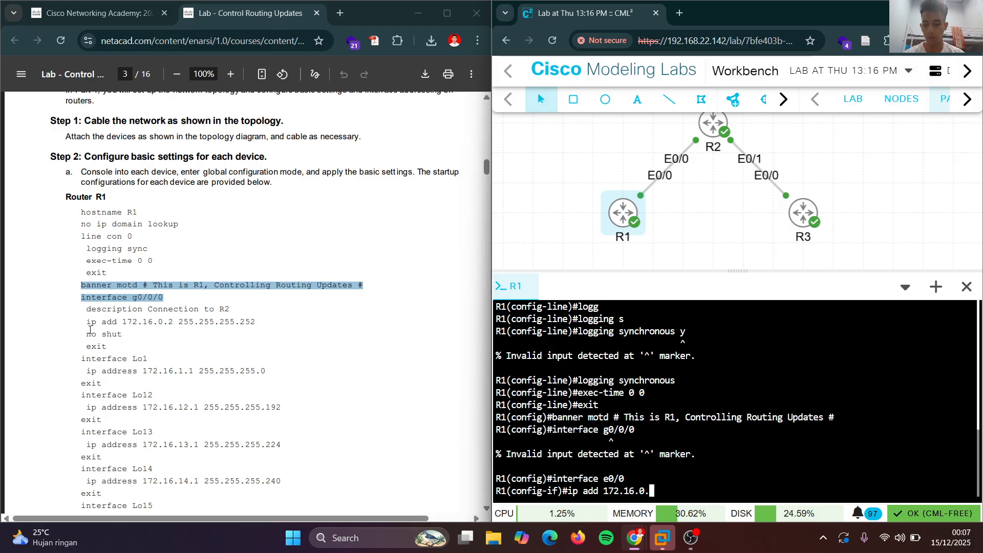
pyautogui.write('2 25')
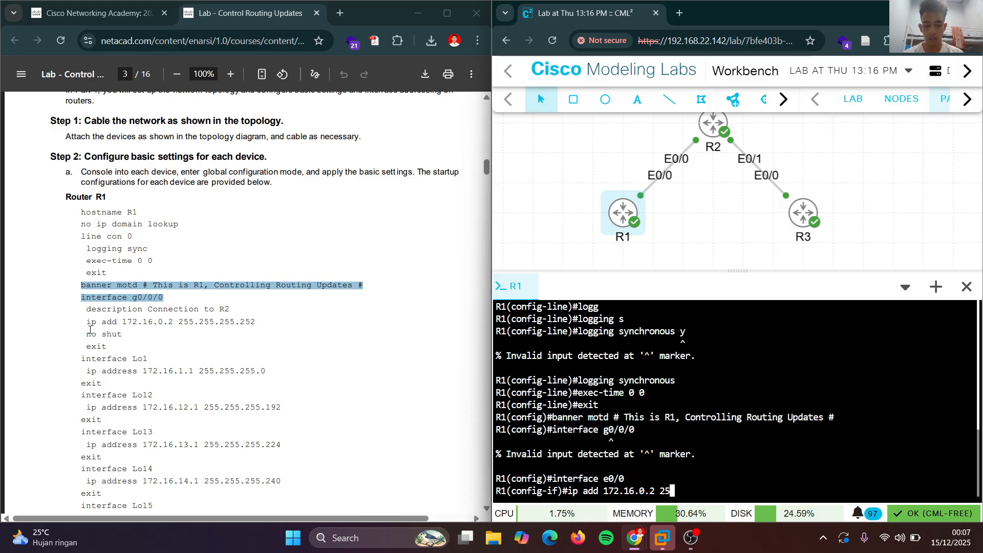
pyautogui.write('5.255.255.252')
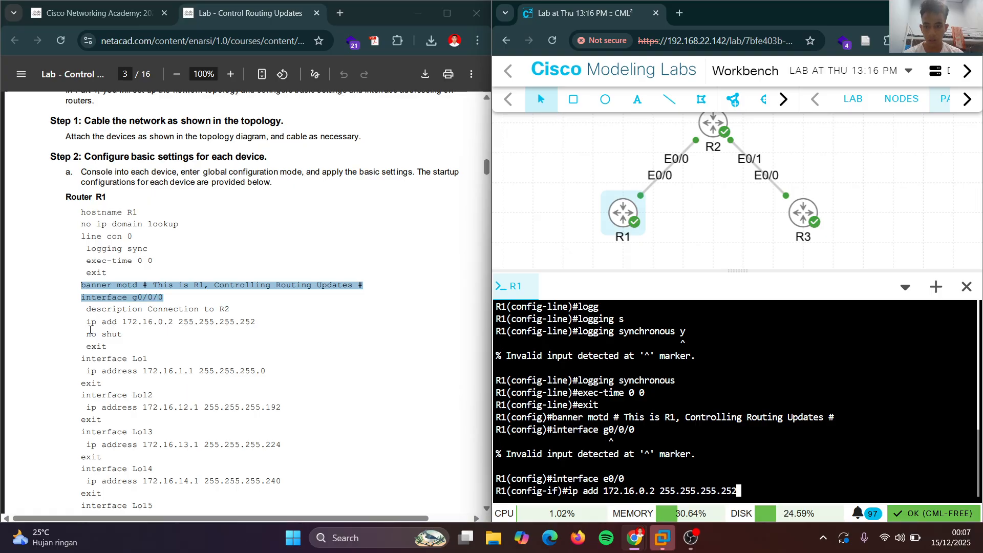
pyautogui.press('Return')
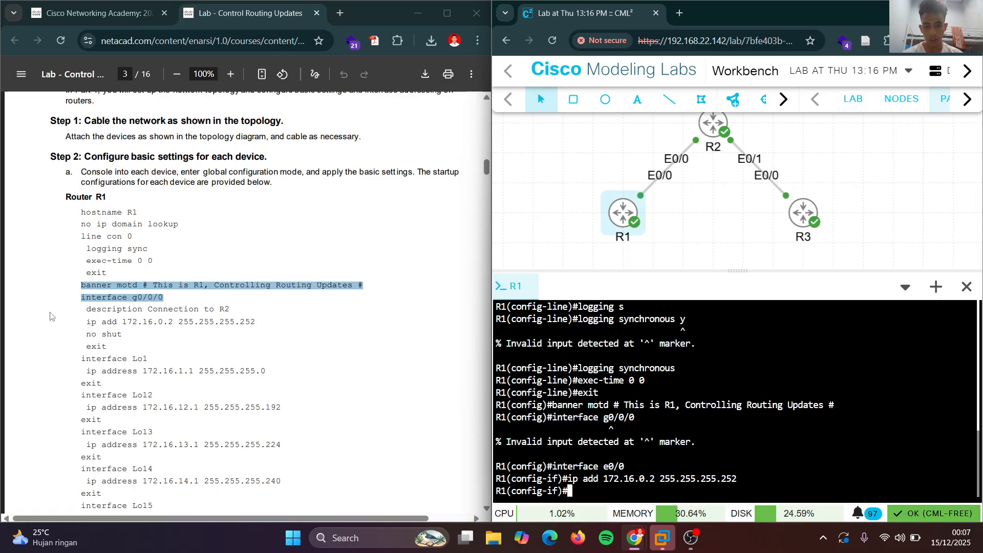
# Bring up R1's interface e0/0 with no sh and exit interface configuration mode.
pyautogui.write('no sh')
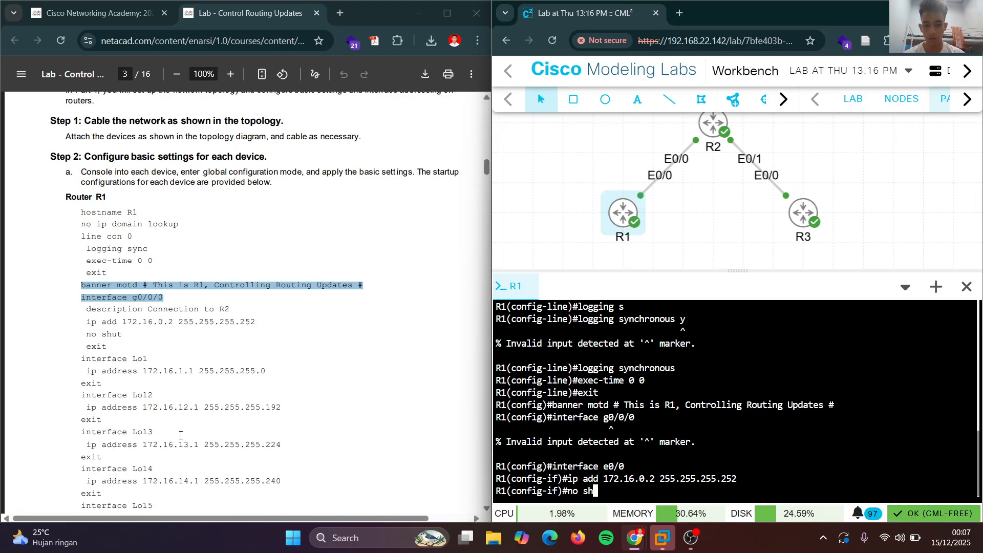
pyautogui.press('Return')
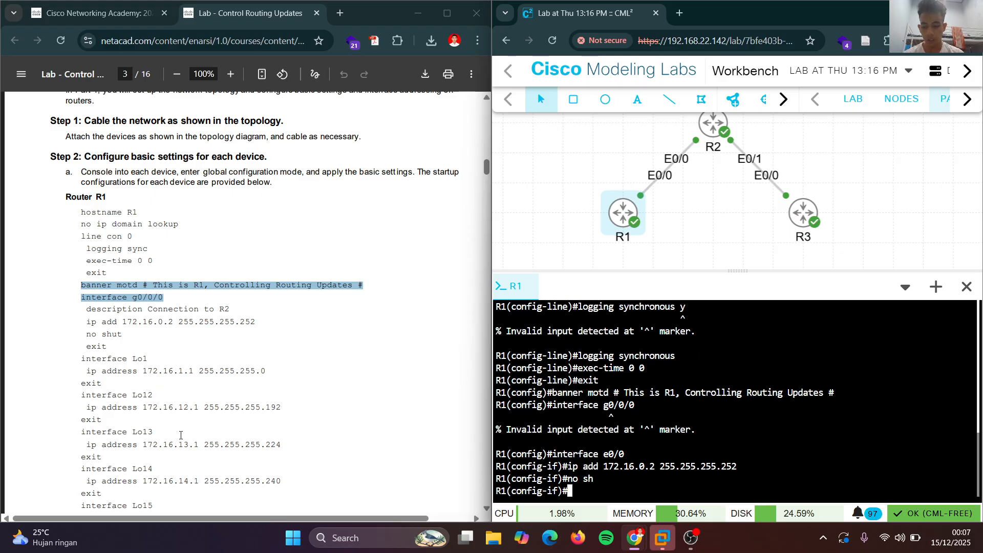
pyautogui.write('exit')
pyautogui.press('Return')
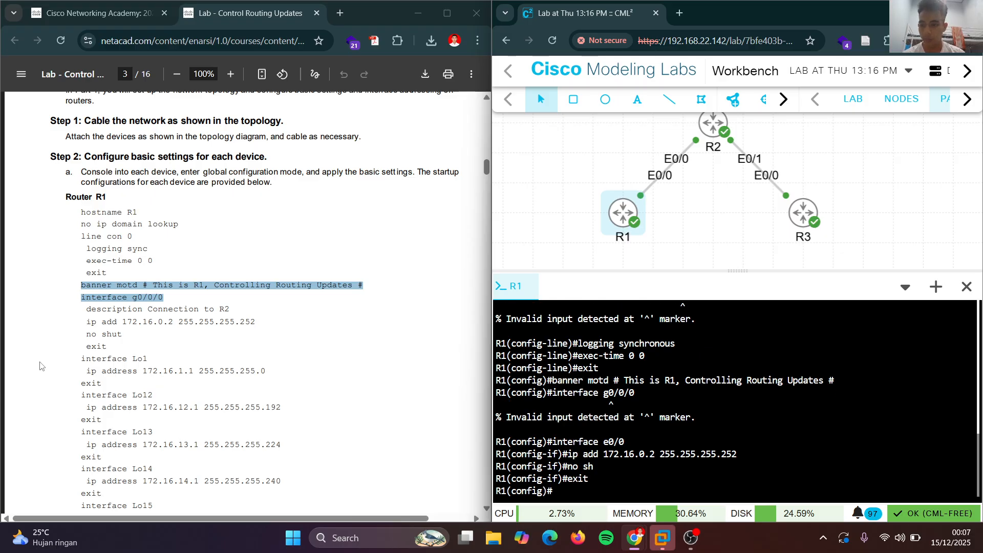
# Review R1's loopback interface commands and the startup configurations for R2 and R3 in the lab guide.
pyautogui.scroll(-2, 87, 309)
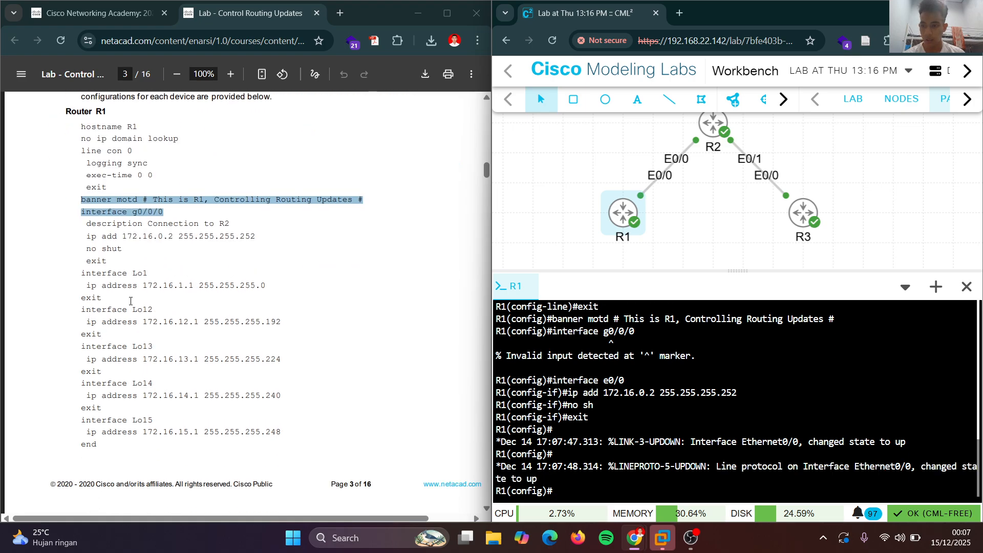
pyautogui.moveTo(82, 274); pyautogui.dragTo(197, 384)
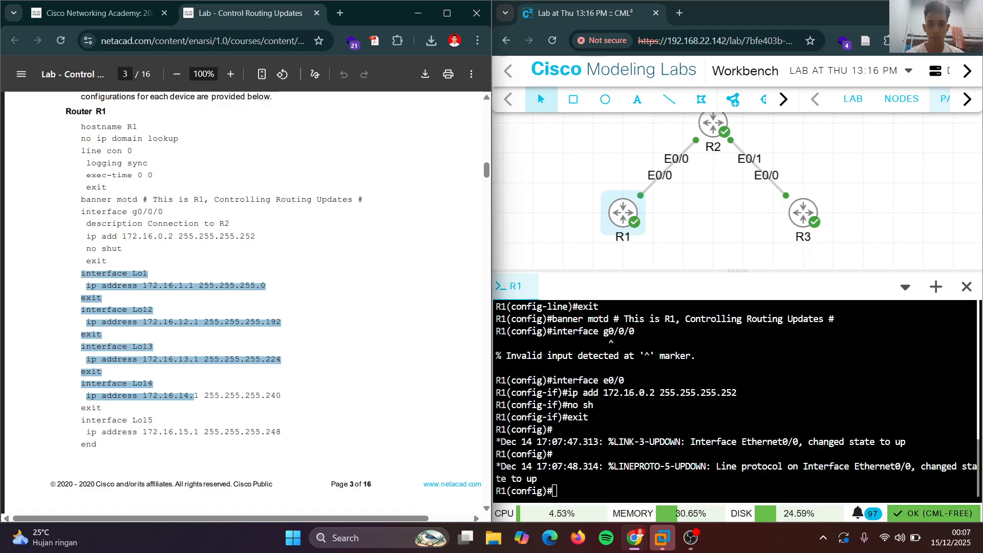
pyautogui.scroll(-10, 333, 270)
pyautogui.scroll(3, 258, 271)
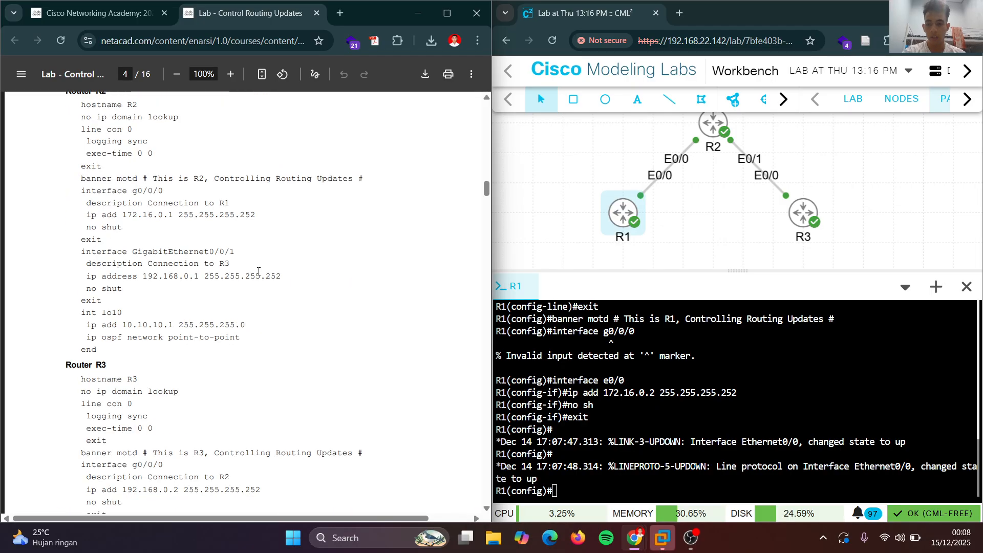
pyautogui.scroll(8, 187, 278)
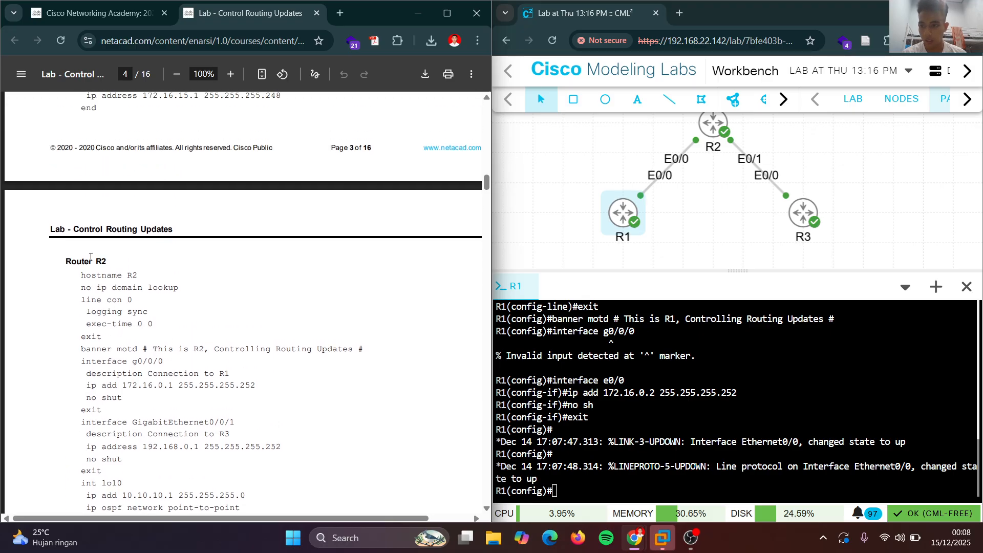
# Copy the guide's R1 loopback commands for Lo1 and Lo12 through Lo15, including the final end, and run them in R1's console.
pyautogui.click(97, 244)
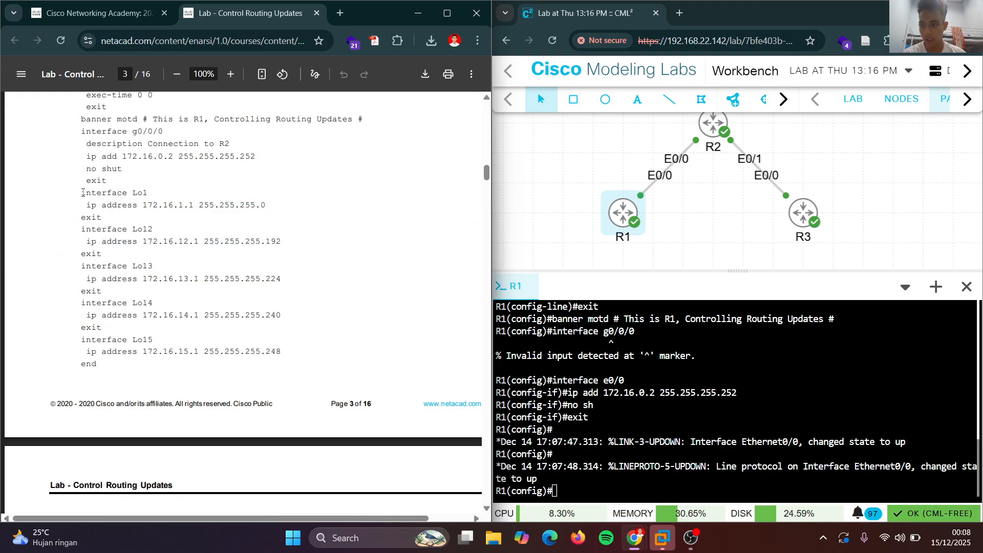
pyautogui.moveTo(82, 194); pyautogui.dragTo(98, 368)
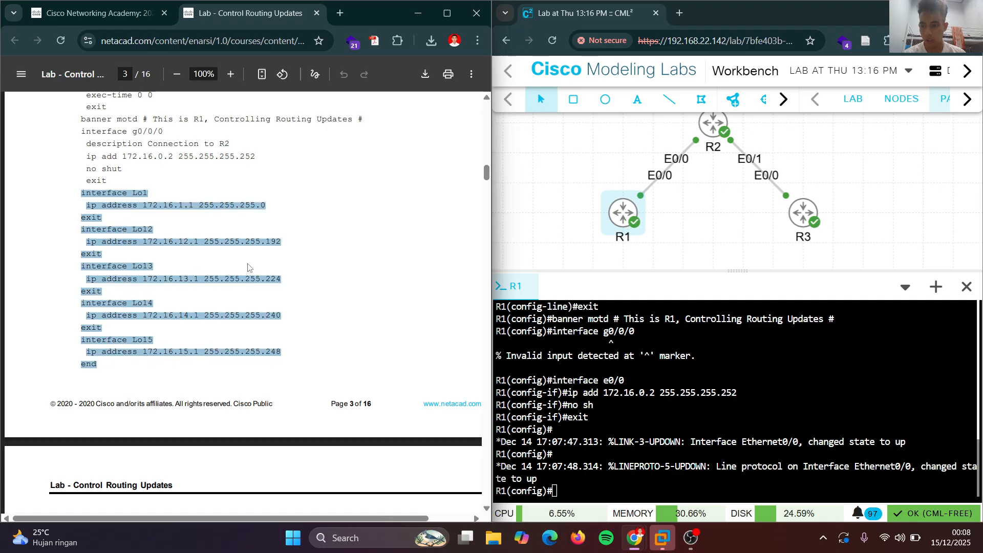
pyautogui.rightClick(94, 326)
pyautogui.click(210, 102)
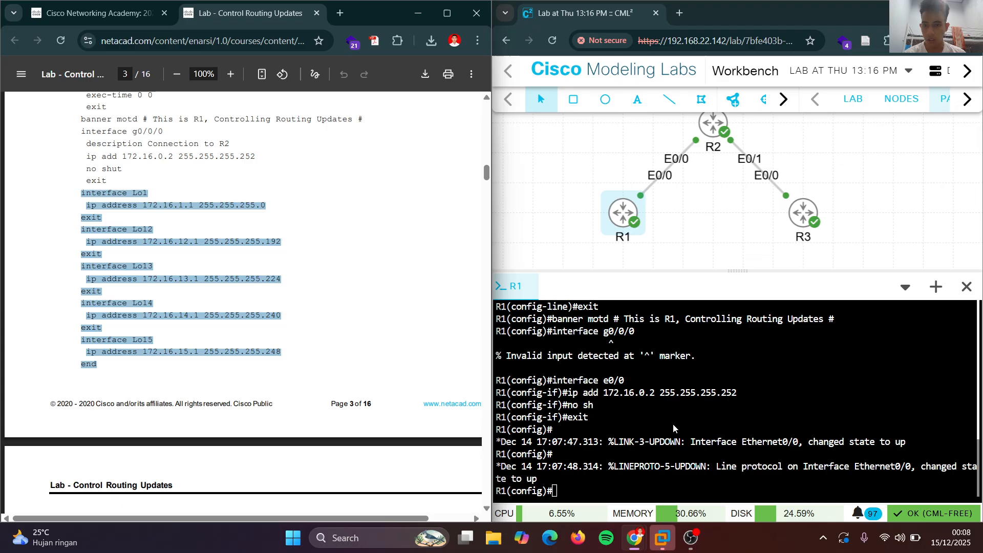
pyautogui.rightClick(645, 420)
pyautogui.click(680, 244)
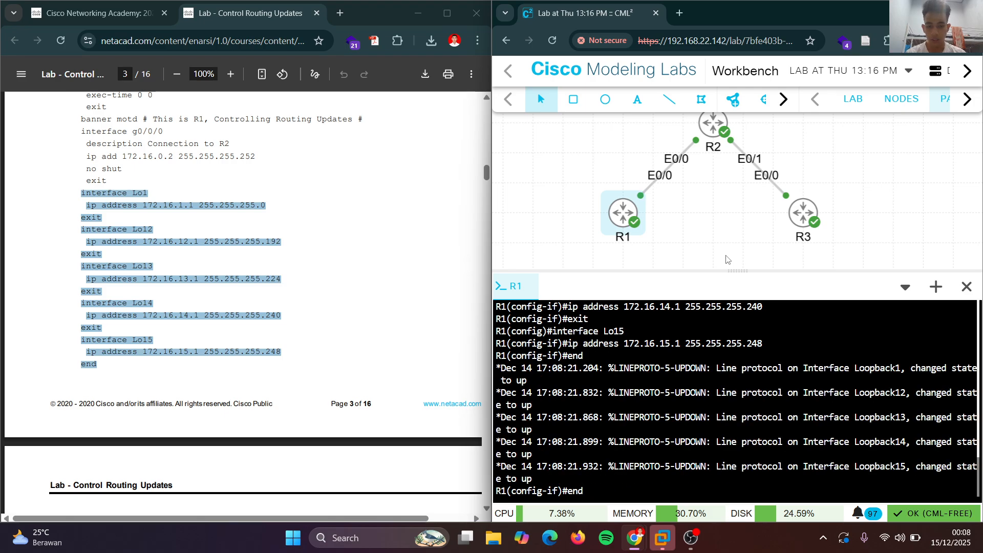
pyautogui.press('Return')
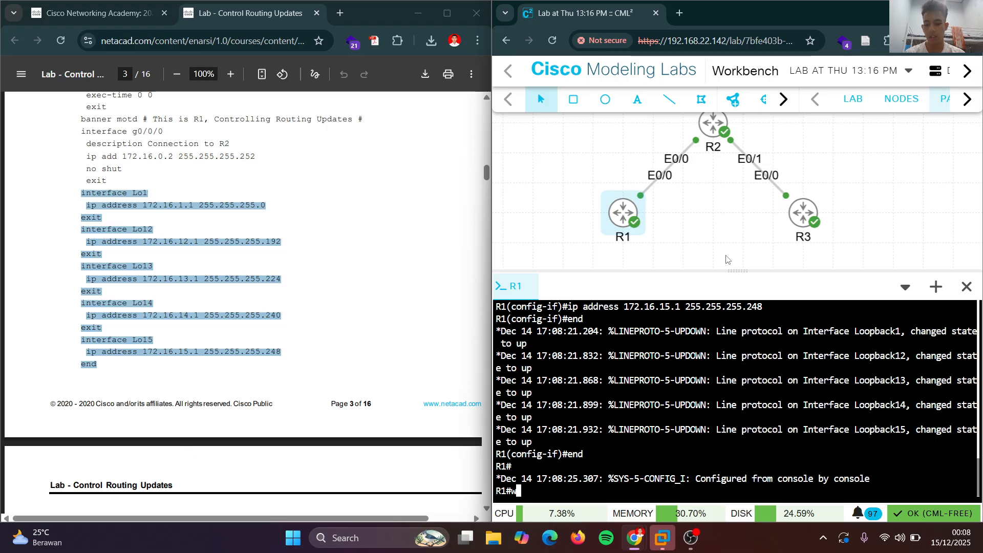
# Save R1's configuration with wr and list its interface addresses and states with sh ip int brief.
pyautogui.write('wr')
pyautogui.press('Return')
pyautogui.write('sh ')
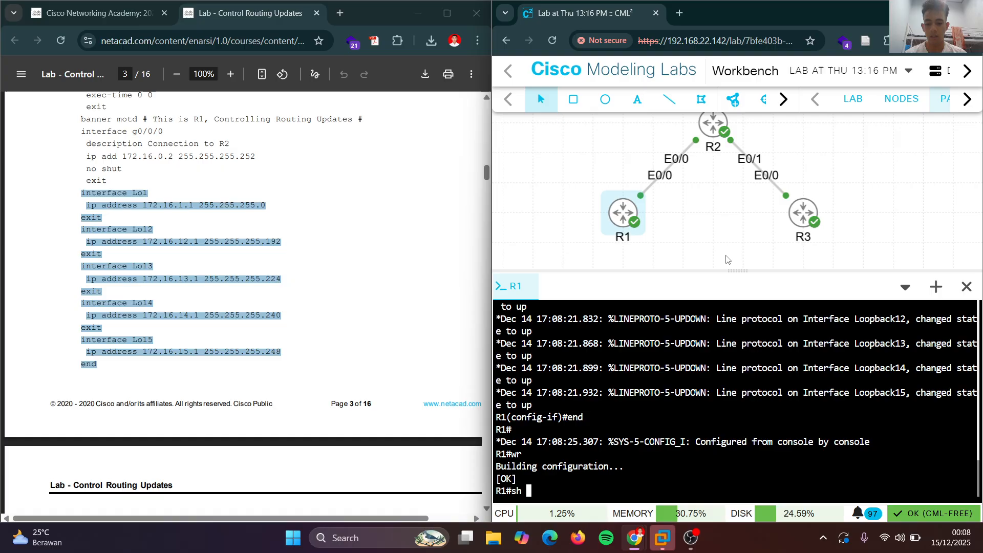
pyautogui.write('ip int br')
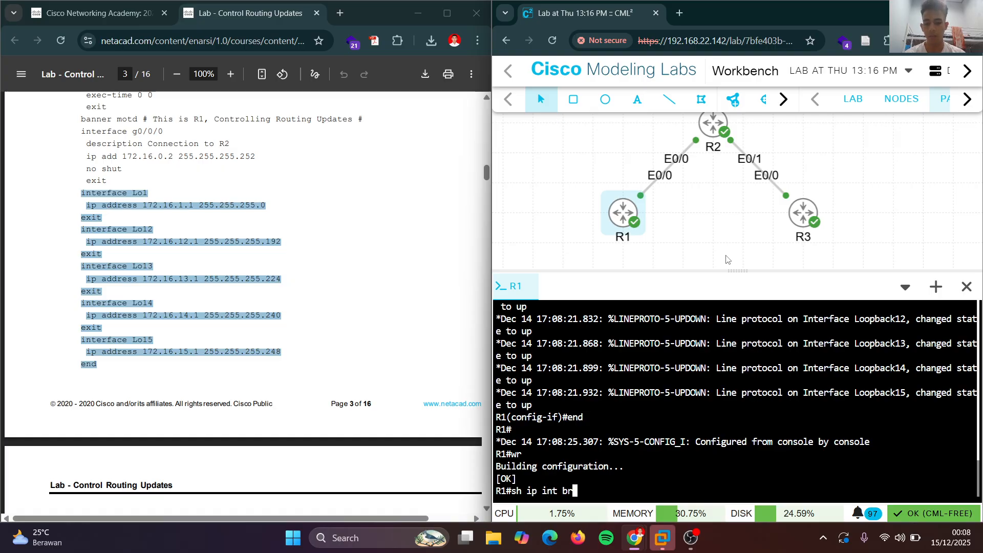
pyautogui.press('Tab')
pyautogui.press('Return')
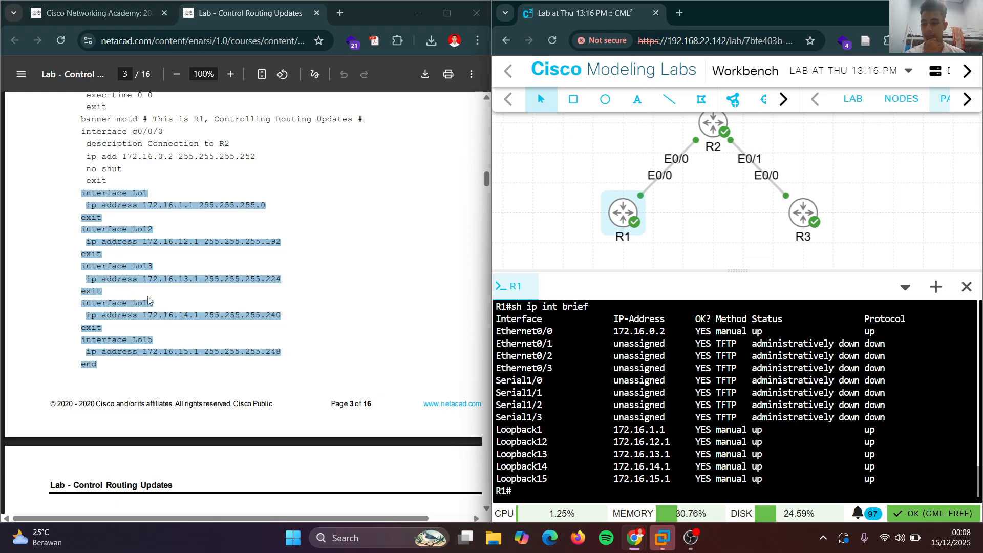
# Bring up the Router R2 commands in the lab guide and open a console session to R2.
pyautogui.scroll(-3, 164, 297)
pyautogui.scroll(-5, 165, 297)
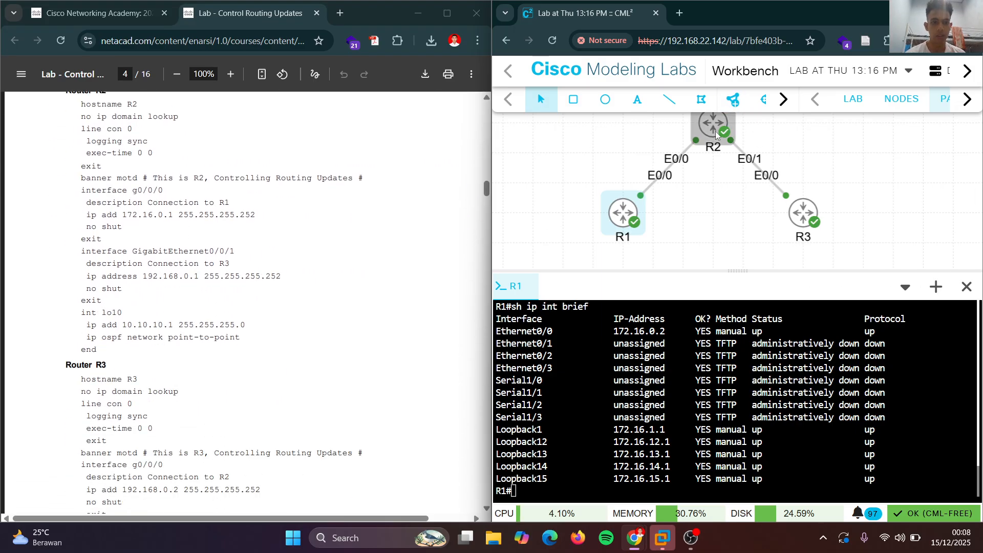
pyautogui.rightClick(715, 129)
pyautogui.click(768, 277)
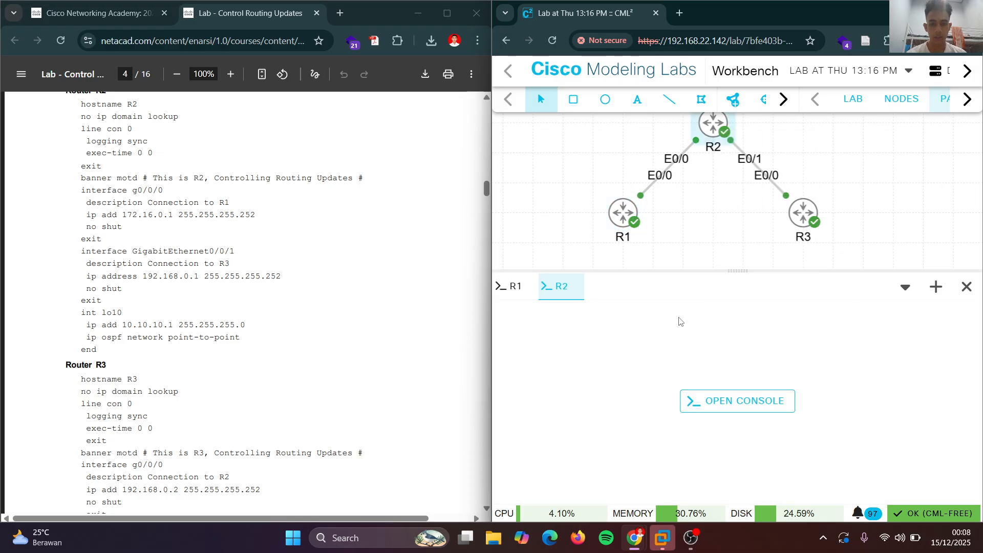
pyautogui.click(715, 407)
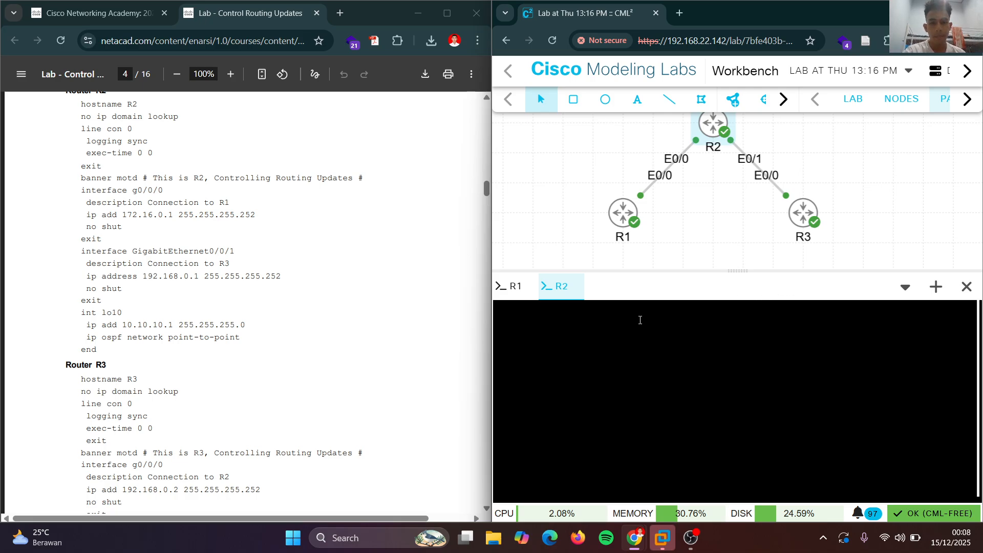
pyautogui.click(516, 297)
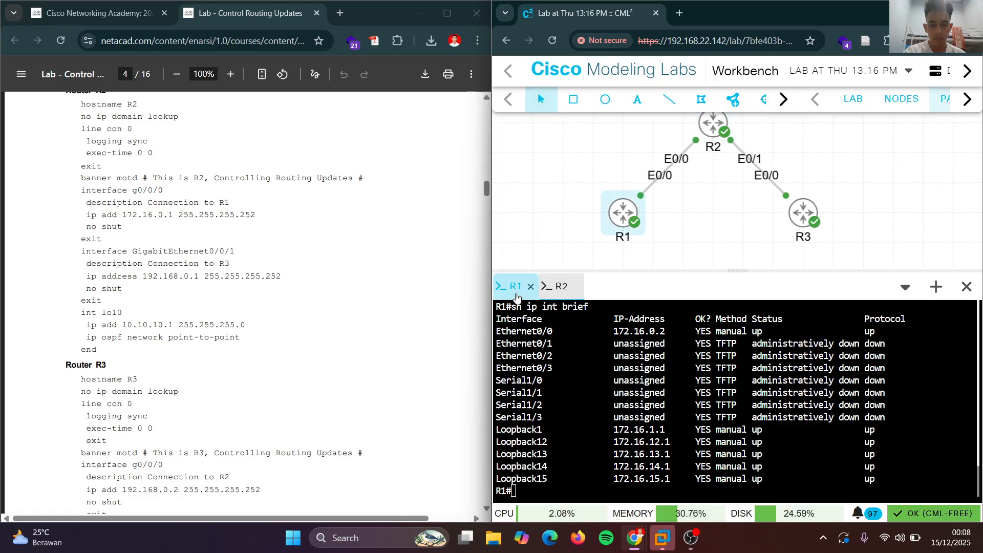
pyautogui.click(561, 287)
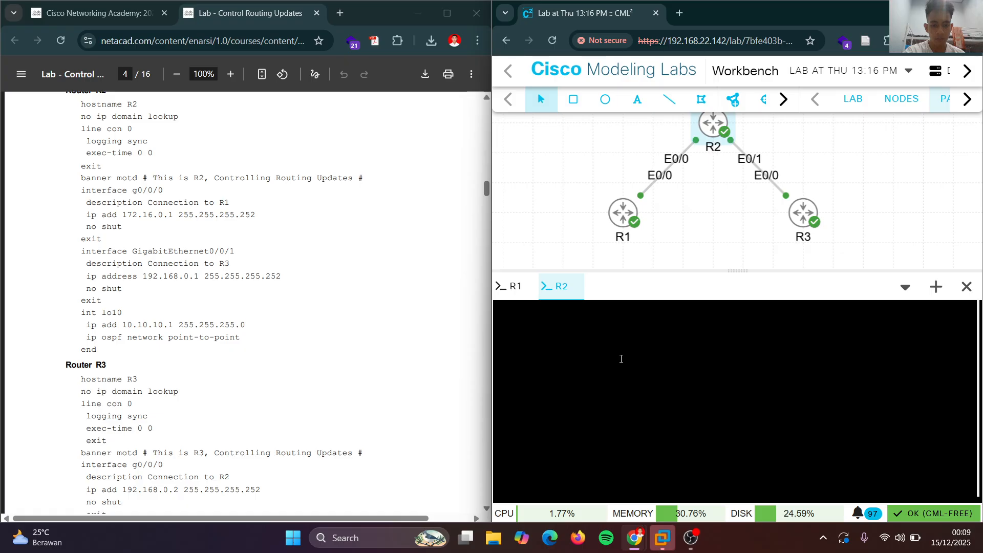
# Enter privileged mode on R2 with en and global configuration mode with conf t.
pyautogui.press('Return')
pyautogui.write('en')
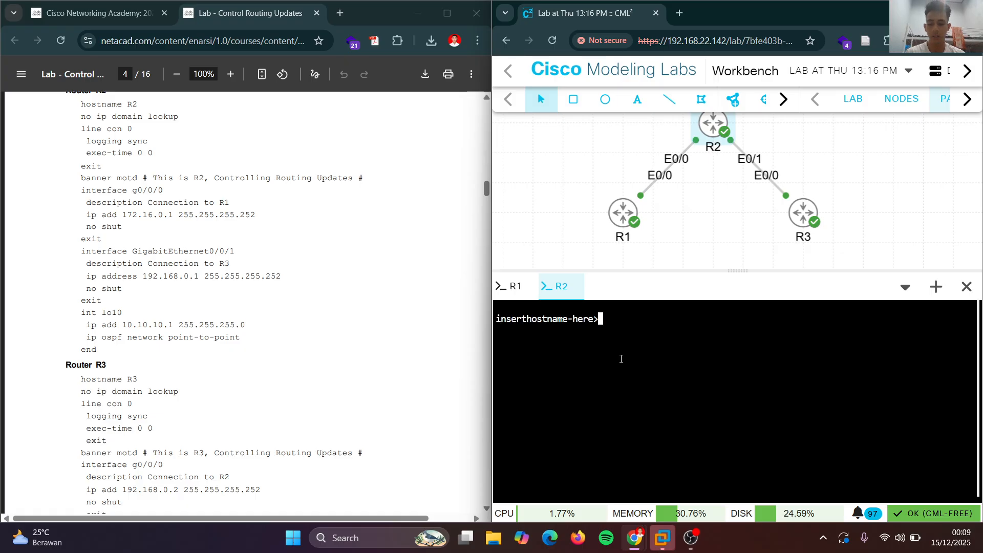
pyautogui.press('Return')
pyautogui.write('cof')
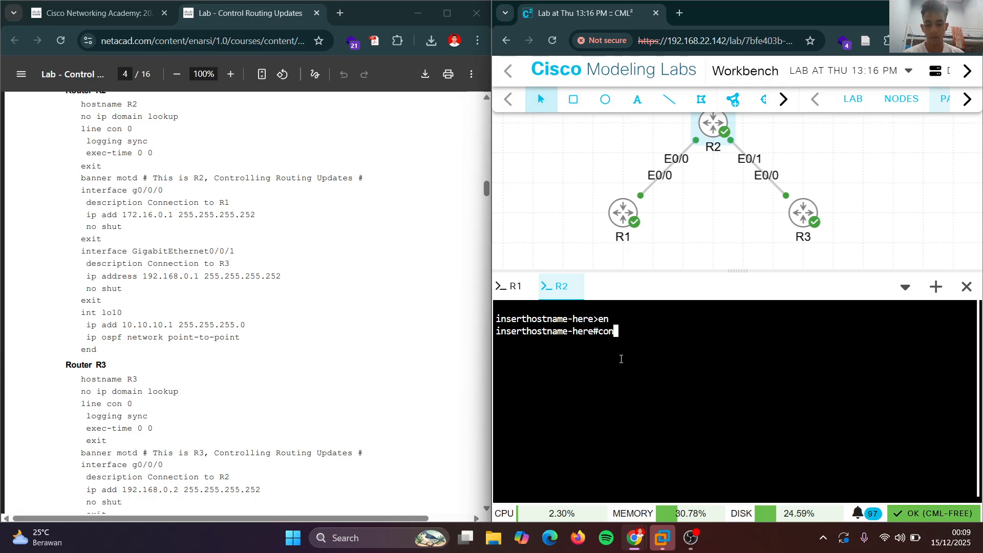
pyautogui.press('BackSpace')
pyautogui.press('BackSpace')
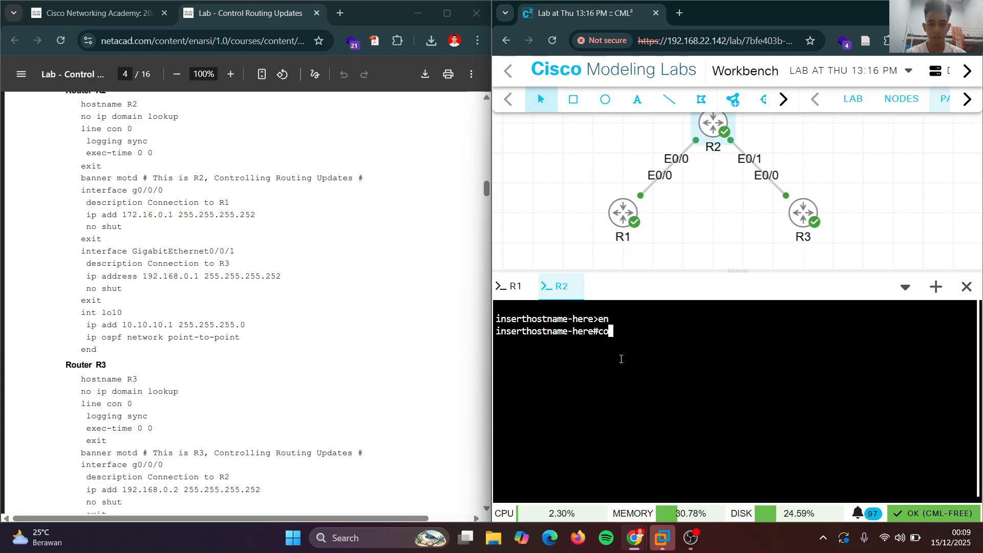
pyautogui.write('nf')
pyautogui.write(' t')
pyautogui.press('Return')
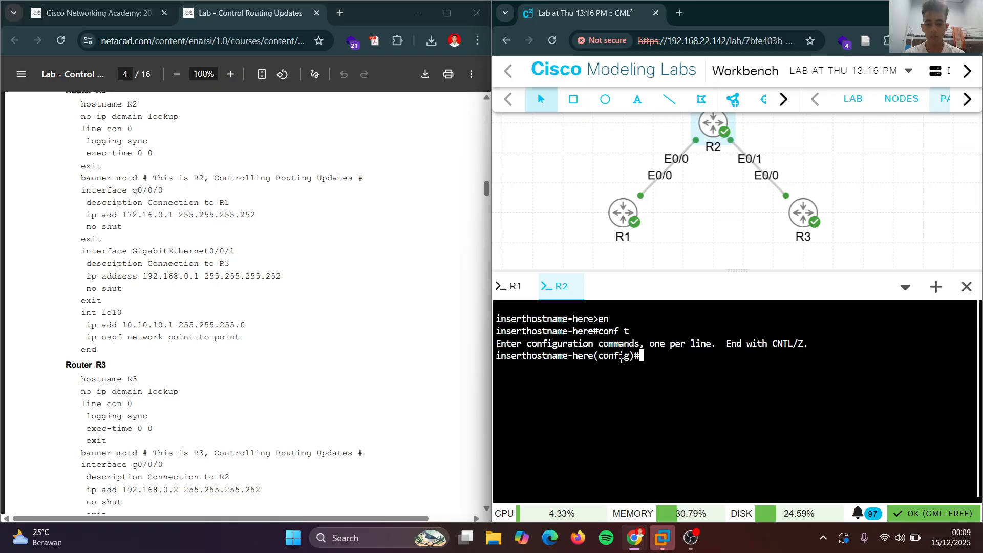
# Set the second router's hostname to R2.
pyautogui.write('hos')
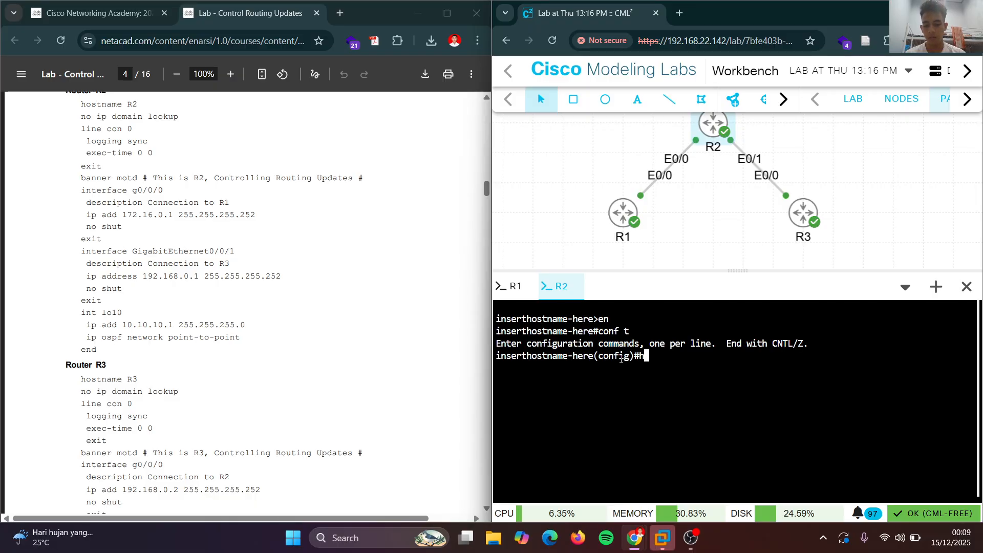
pyautogui.write('tname')
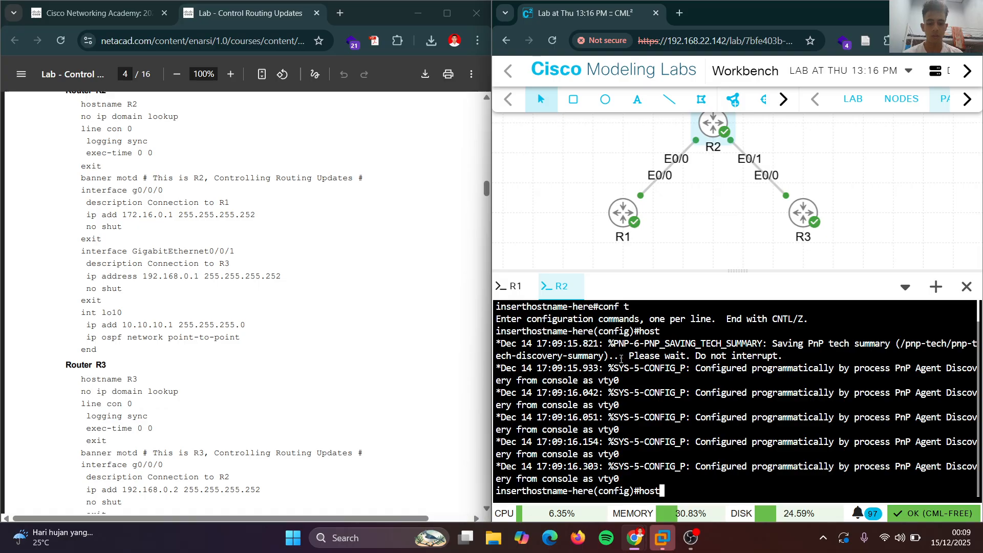
pyautogui.write(' R2')
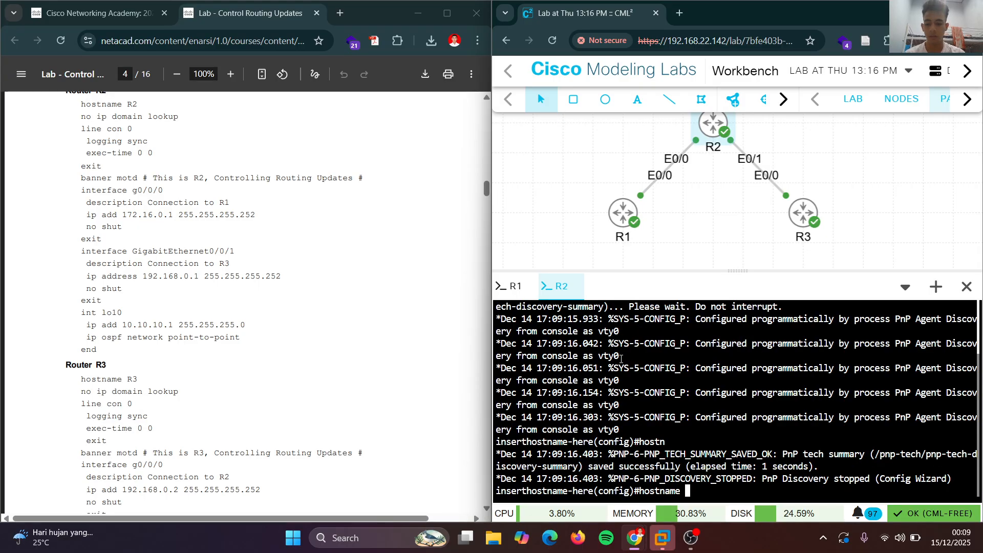
pyautogui.press('Return')
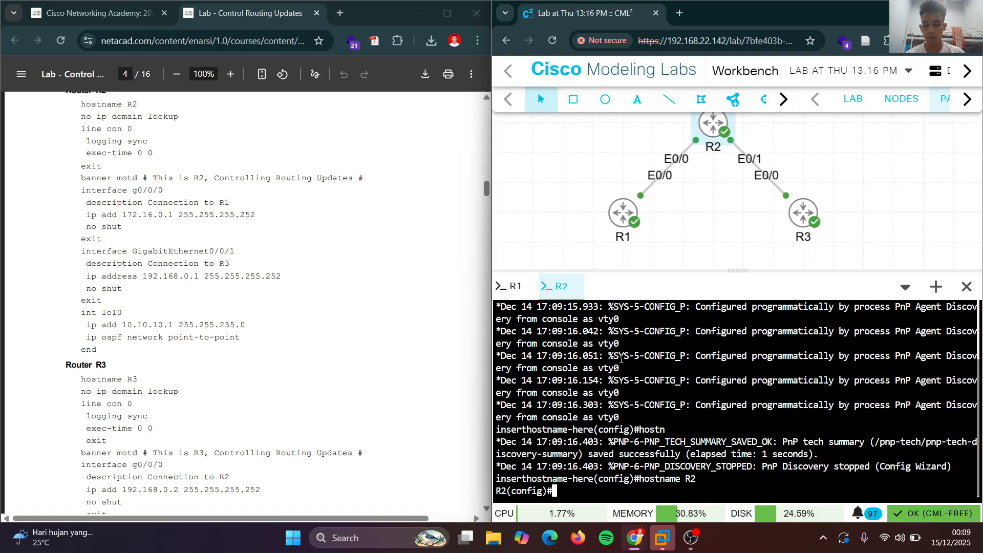
# Disable DNS lookups on R2 with the command no ip domain lookup.
pyautogui.write('no ip ')
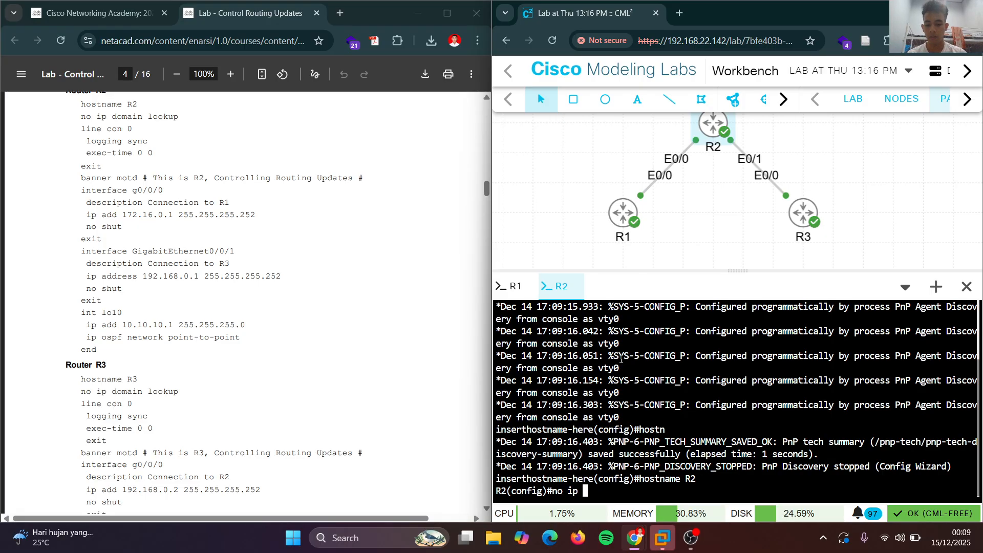
pyautogui.write('domai')
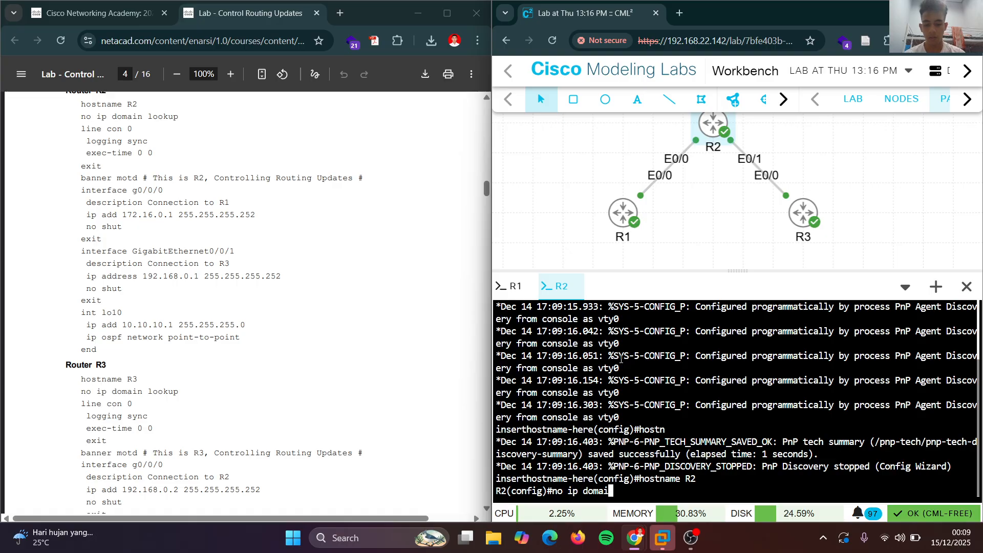
pyautogui.write('n lo')
pyautogui.press('Tab')
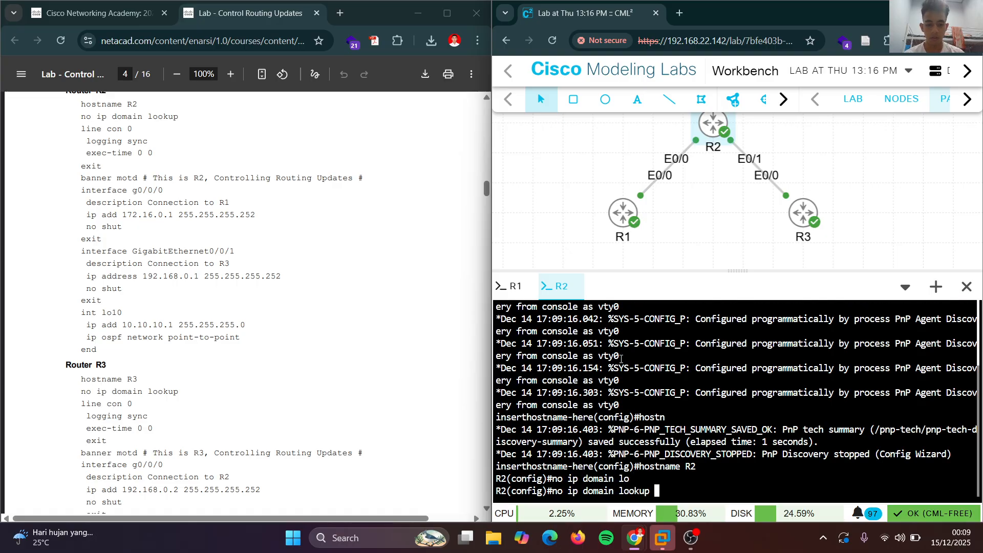
pyautogui.press('Return')
# Enter R2's console line configuration with line con 0 and enable logging synchronous.
pyautogui.scroll(2, 252, 273)
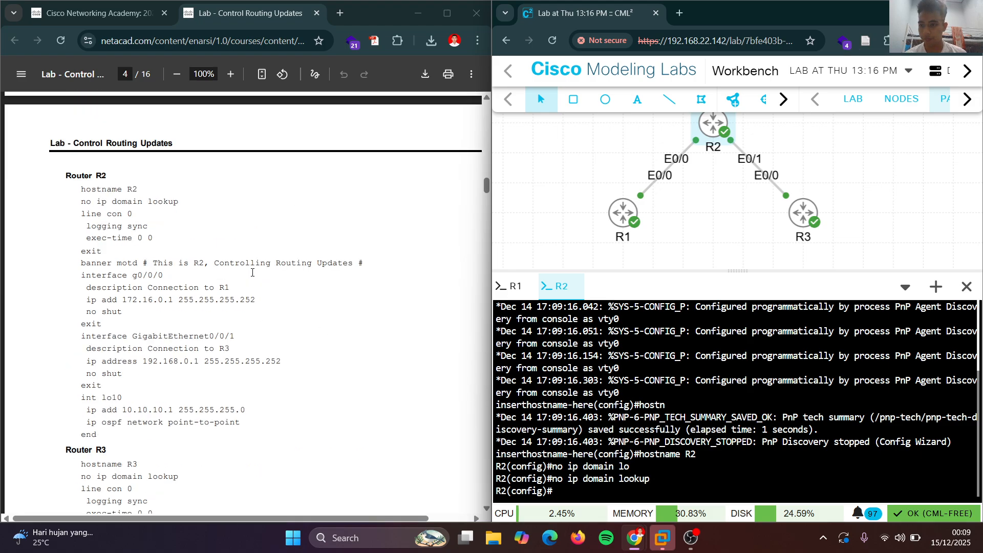
pyautogui.write('l')
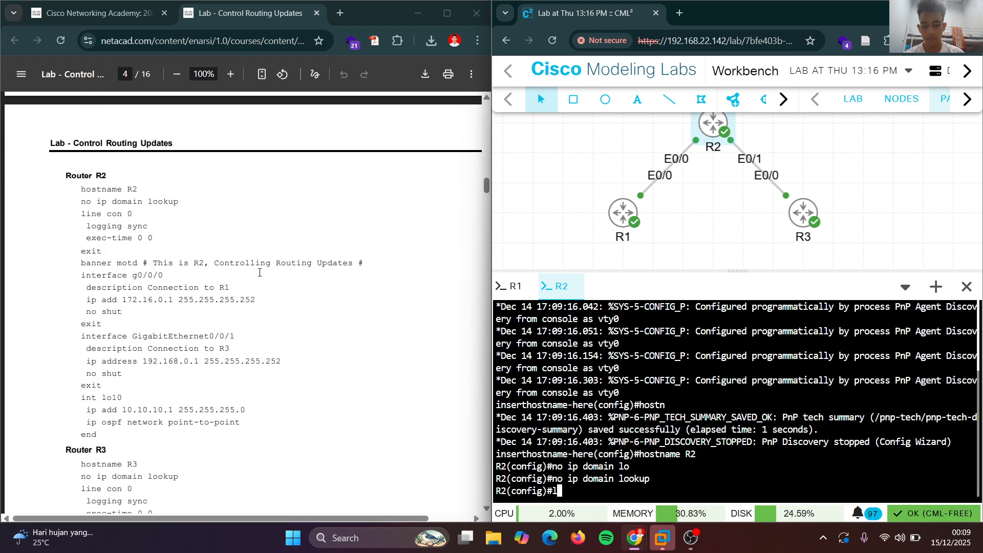
pyautogui.write('ine con 0')
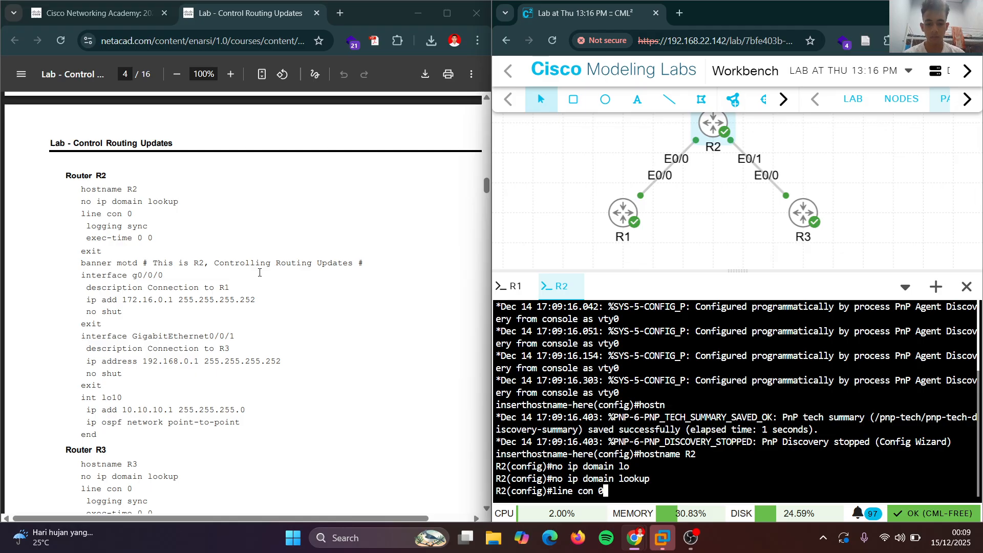
pyautogui.press('Return')
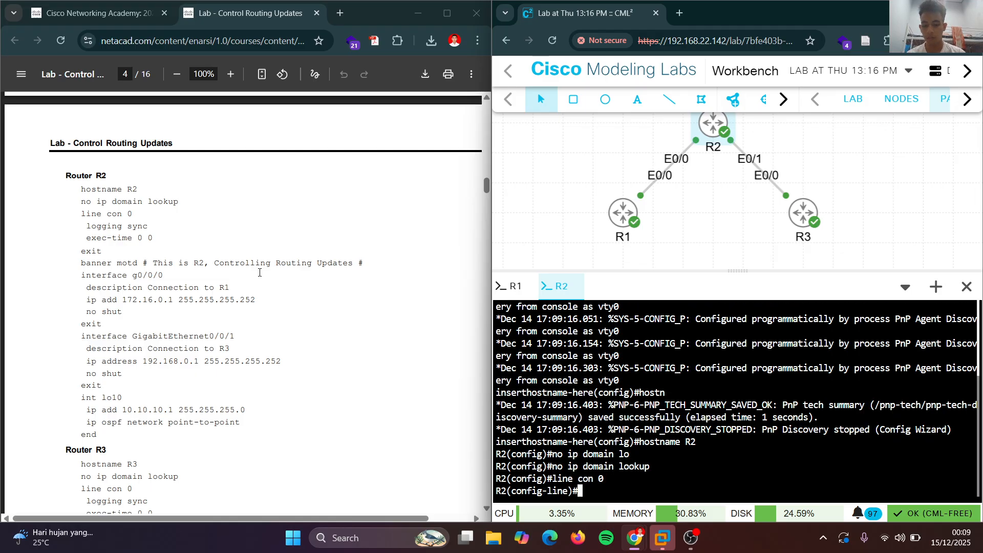
pyautogui.write('logg')
pyautogui.press('Tab')
pyautogui.write('sy')
pyautogui.press('Tab')
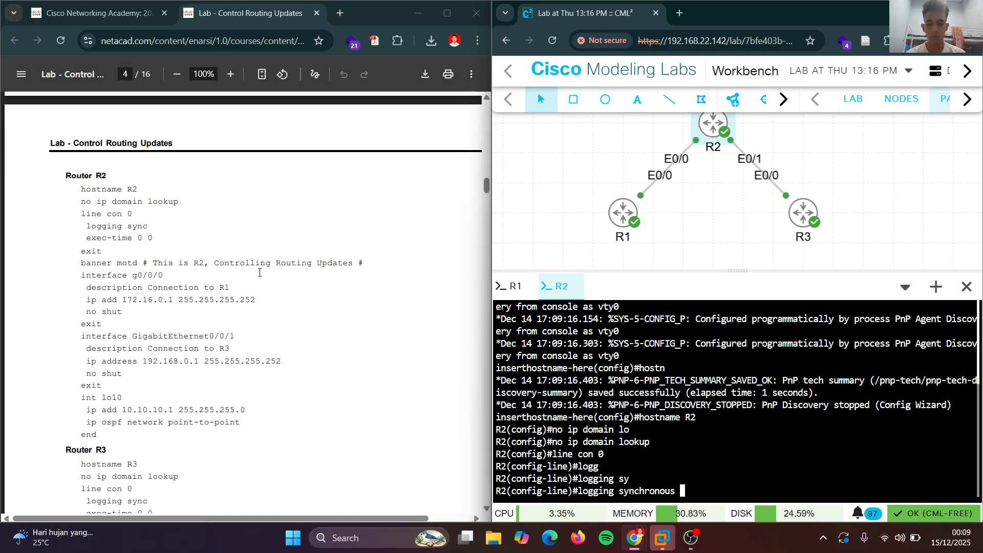
pyautogui.press('Return')
# Disable the console timeout on R2 with exec-time 0 0 and exit line configuration mode.
pyautogui.write('exec')
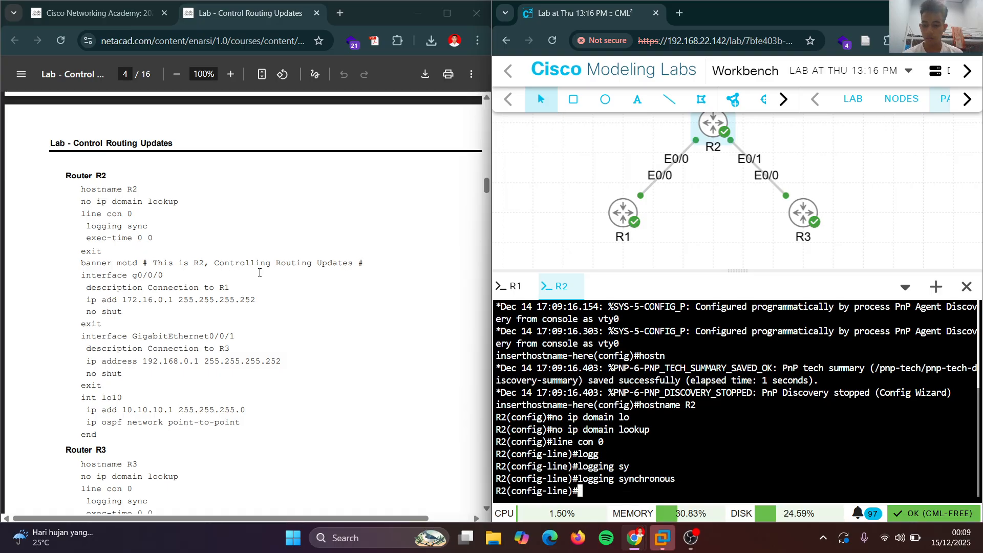
pyautogui.write(' ti')
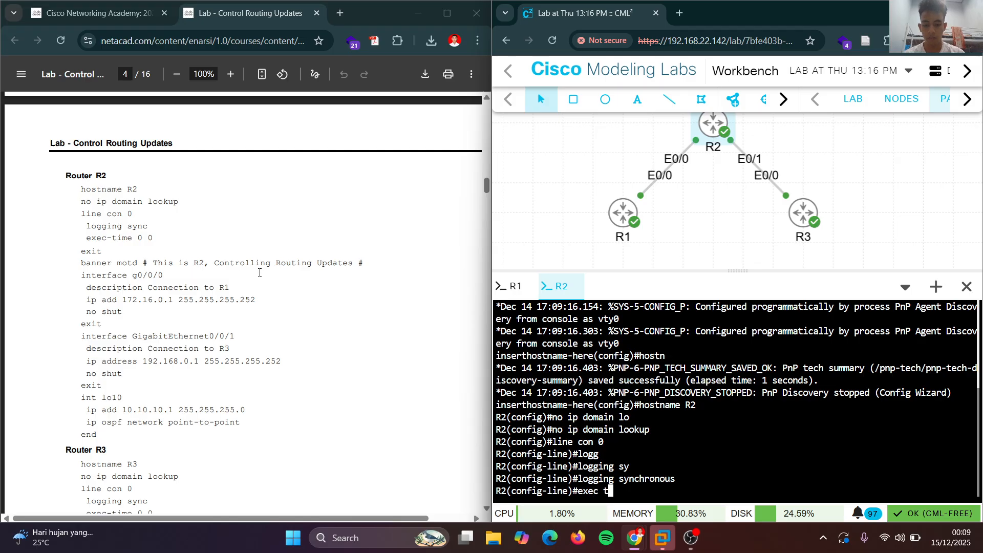
pyautogui.press('BackSpace')
pyautogui.press('BackSpace')
pyautogui.press('BackSpace')
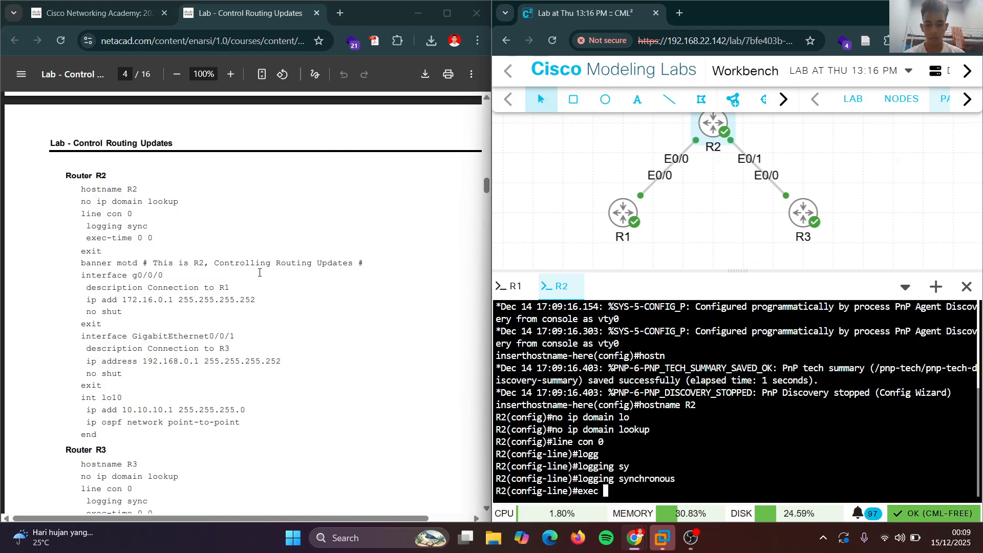
pyautogui.write('-time 0 0')
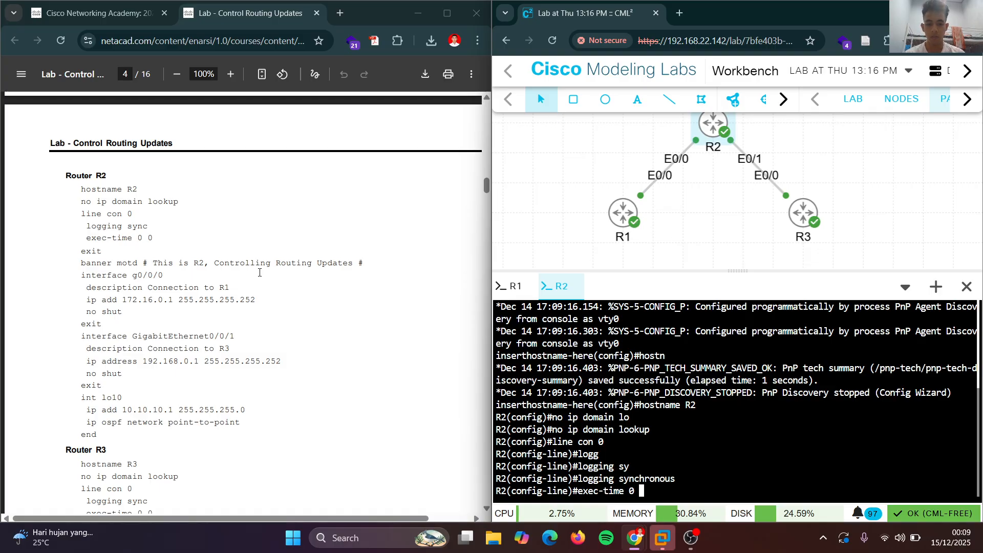
pyautogui.press('Return')
pyautogui.write('exit')
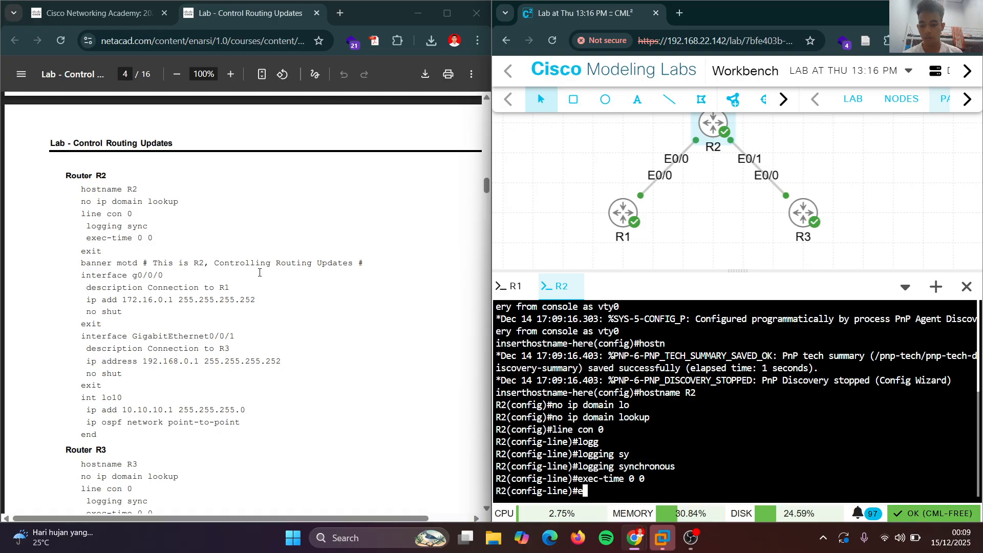
pyautogui.press('Return')
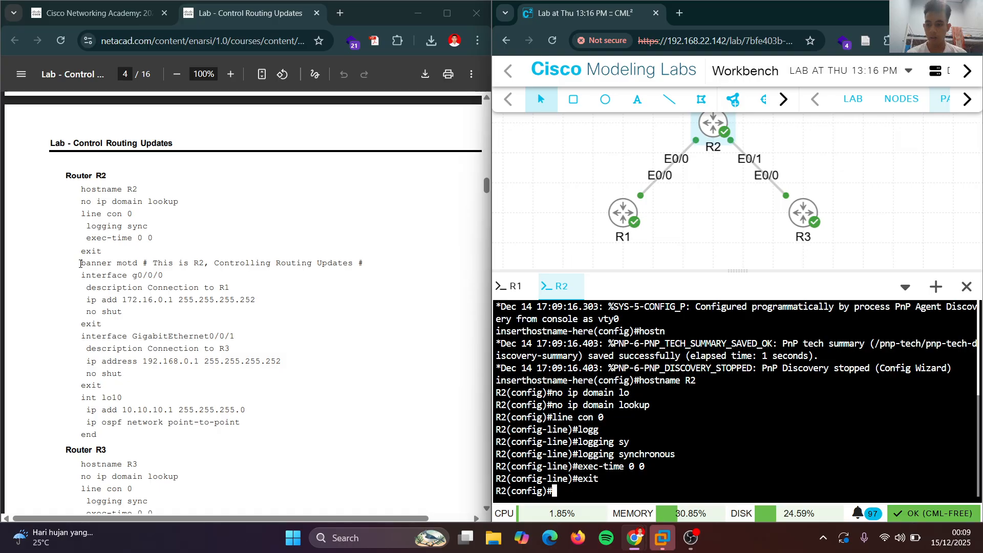
# Copy the guide's MOTD banner command, "This is R2, Controlling Routing Updates", into R2's console and run it.
pyautogui.moveTo(81, 264); pyautogui.dragTo(365, 262)
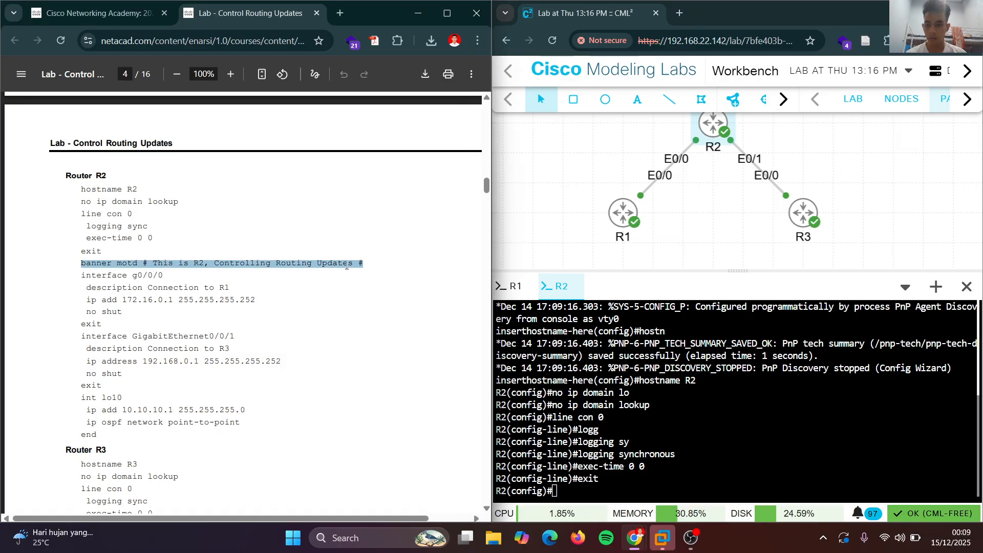
pyautogui.rightClick(360, 265)
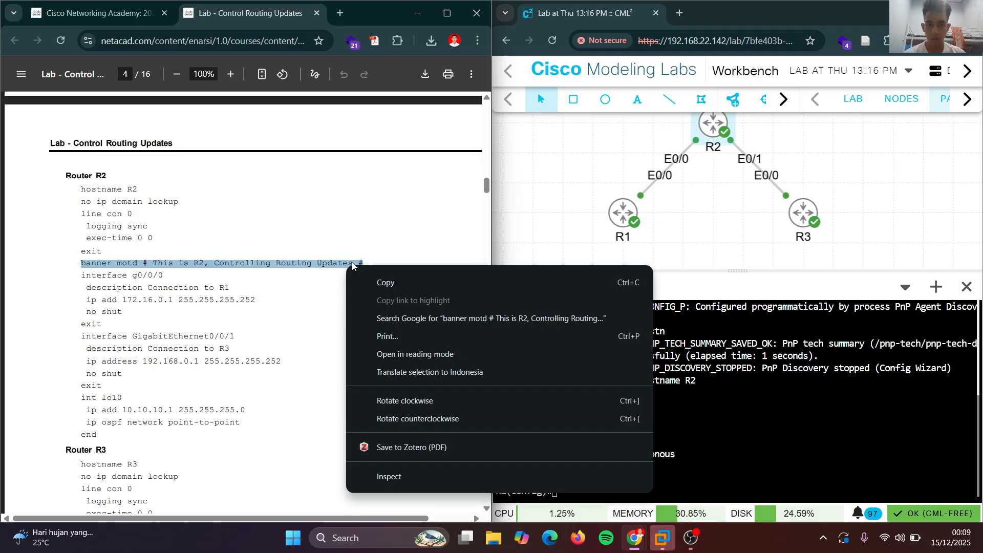
pyautogui.click(423, 285)
pyautogui.click(599, 403)
pyautogui.rightClick(599, 402)
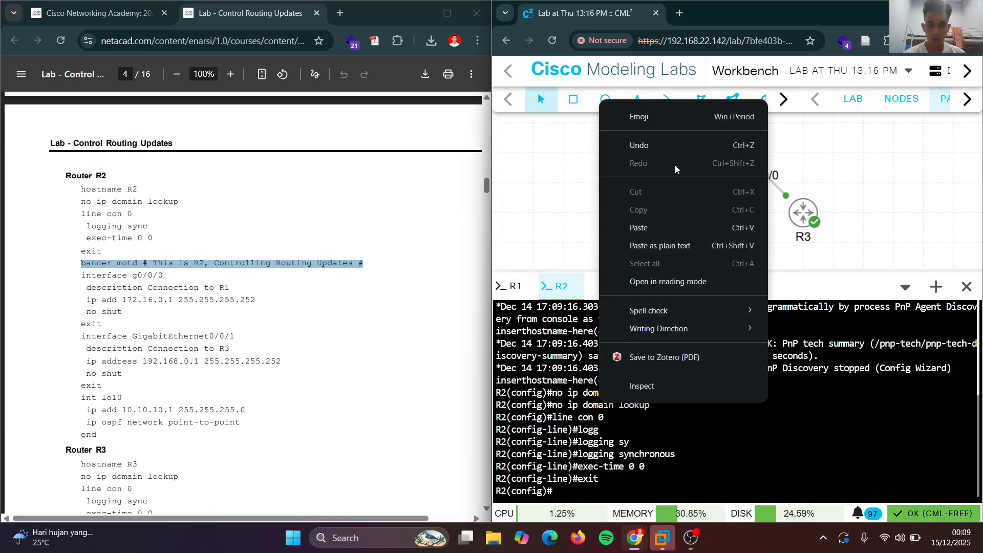
pyautogui.click(677, 226)
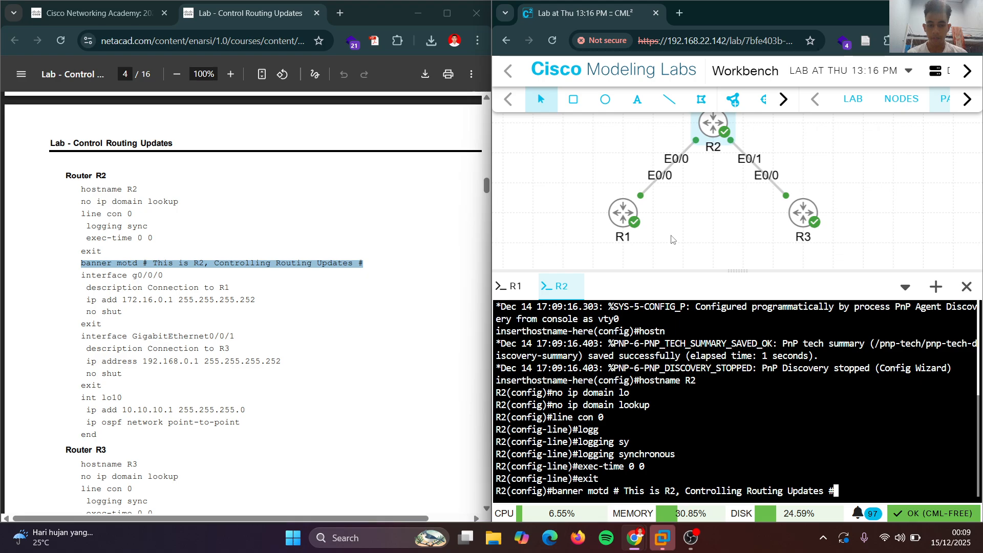
pyautogui.press('Return')
# Configure R2's interface e0/0 with the guide's description Connection to R1 and address 172.16.0.1 255.255.255.252, enable it and exit.
pyautogui.write('in')
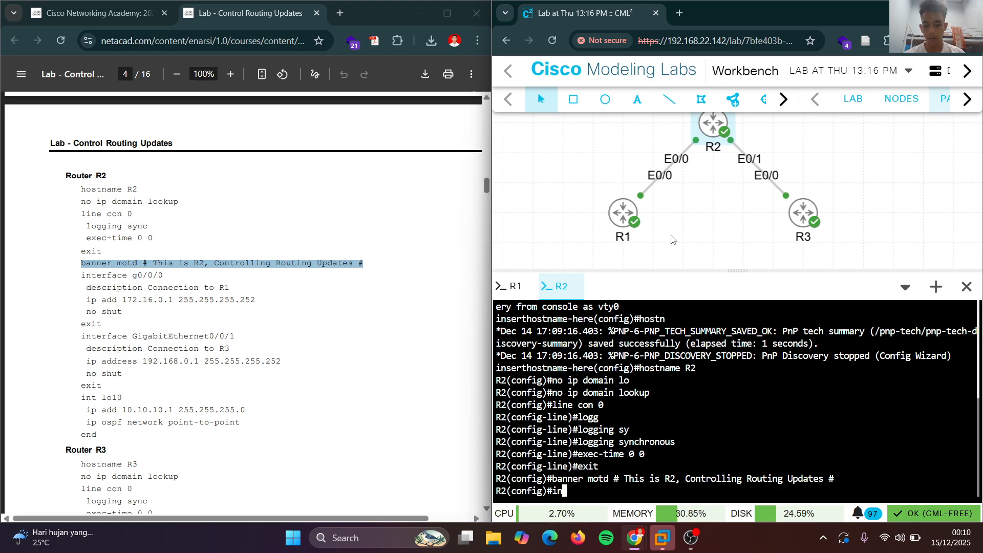
pyautogui.write('t e0/0')
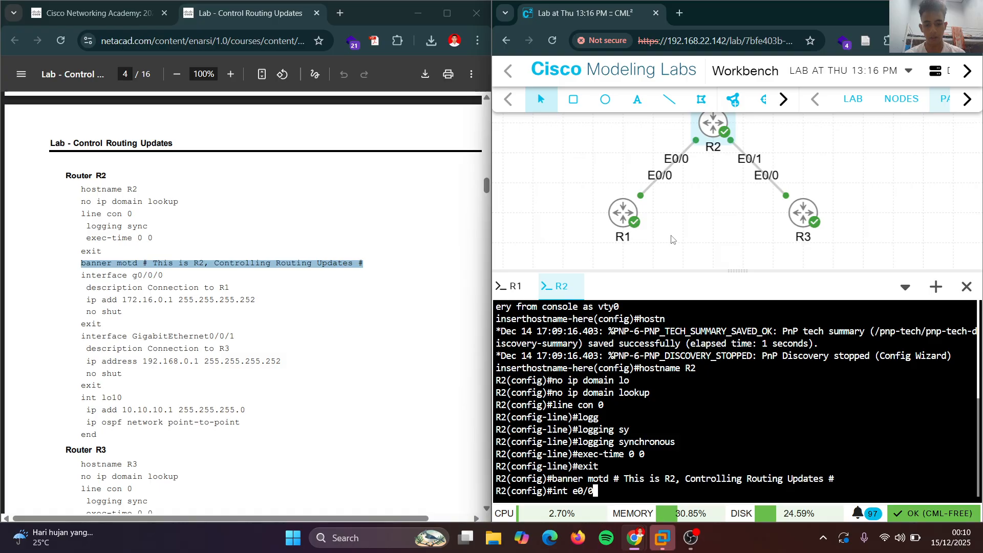
pyautogui.press('Return')
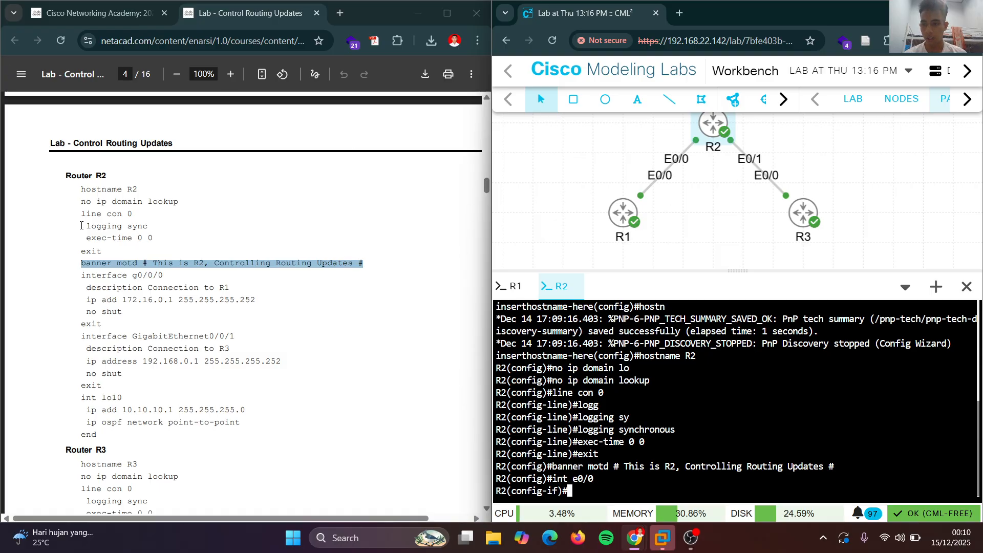
pyautogui.click(87, 289)
pyautogui.moveTo(86, 287); pyautogui.dragTo(103, 323)
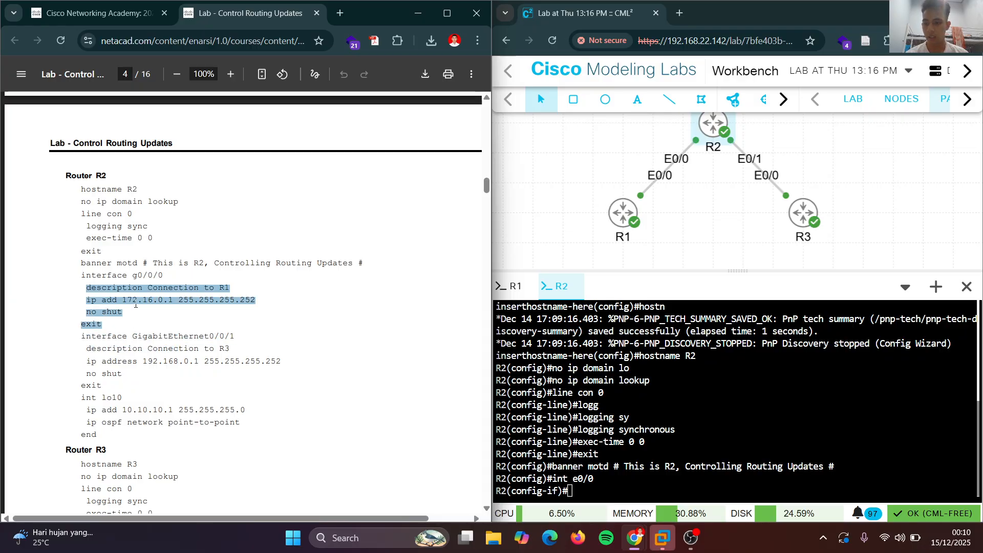
pyautogui.rightClick(104, 316)
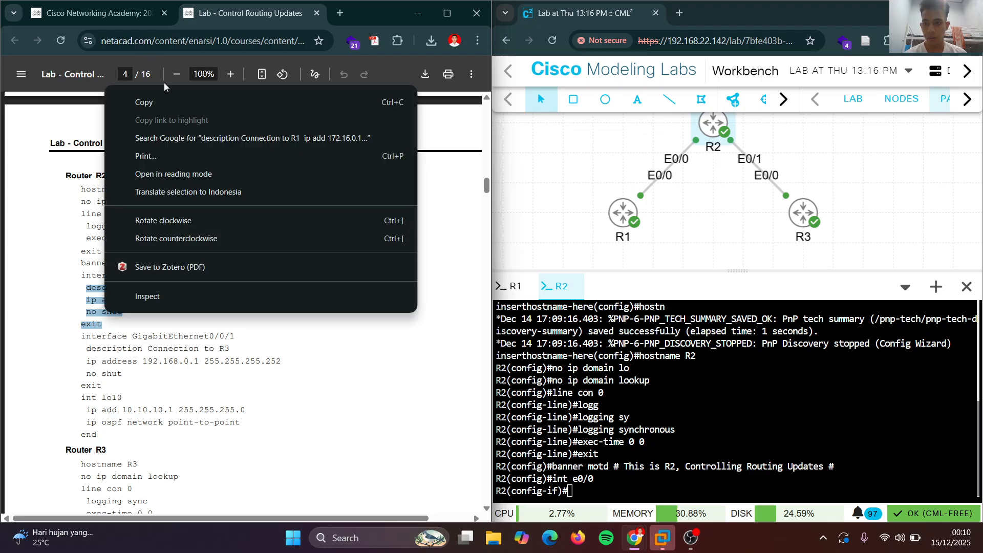
pyautogui.click(154, 102)
pyautogui.rightClick(575, 453)
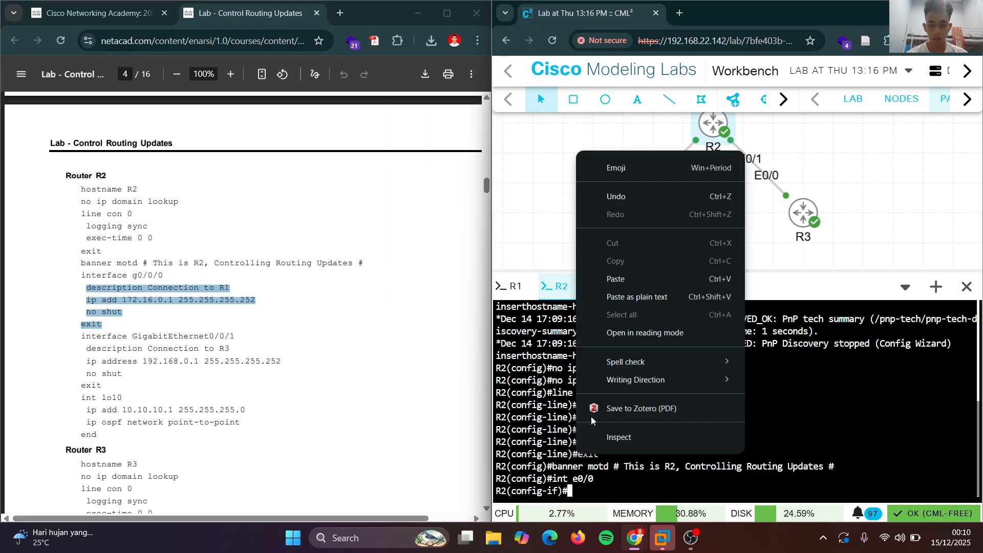
pyautogui.click(650, 274)
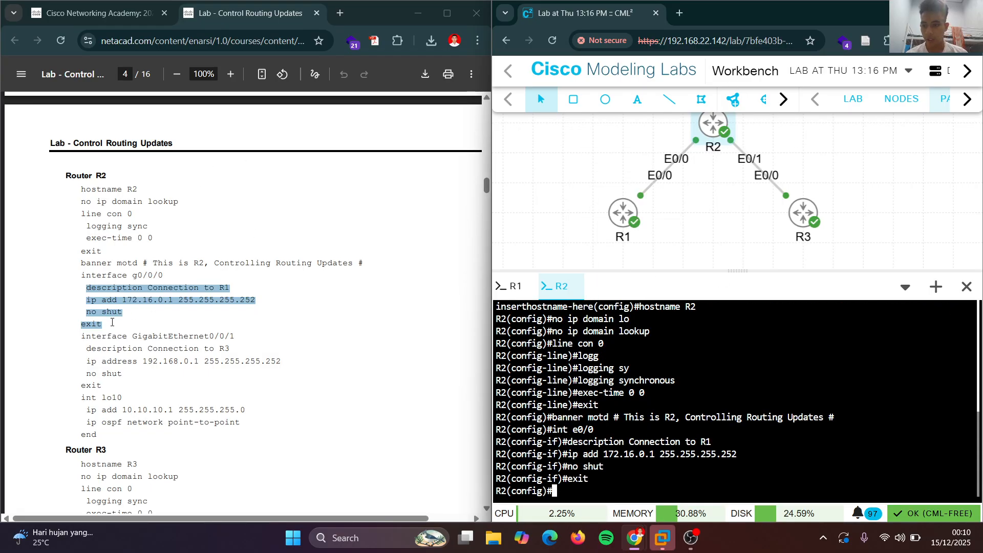
# Enable R2's e0/1 with description Connection to R3 and address 192.168.0.1 255.255.255.252, and configure lo10 with 10.10.10.1 255.255.255.0 and OSPF network point-to-point.
pyautogui.write('int ')
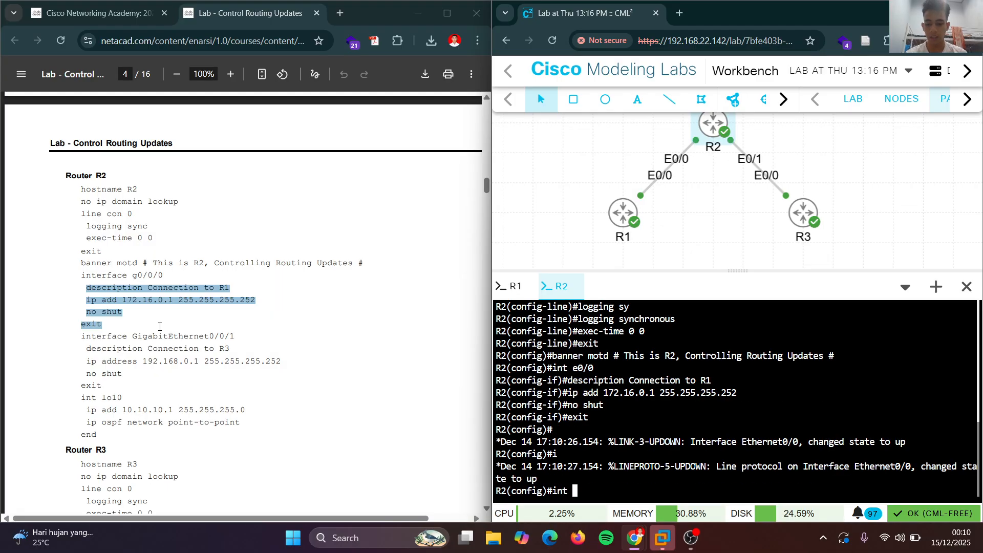
pyautogui.write('e0/1')
pyautogui.press('Return')
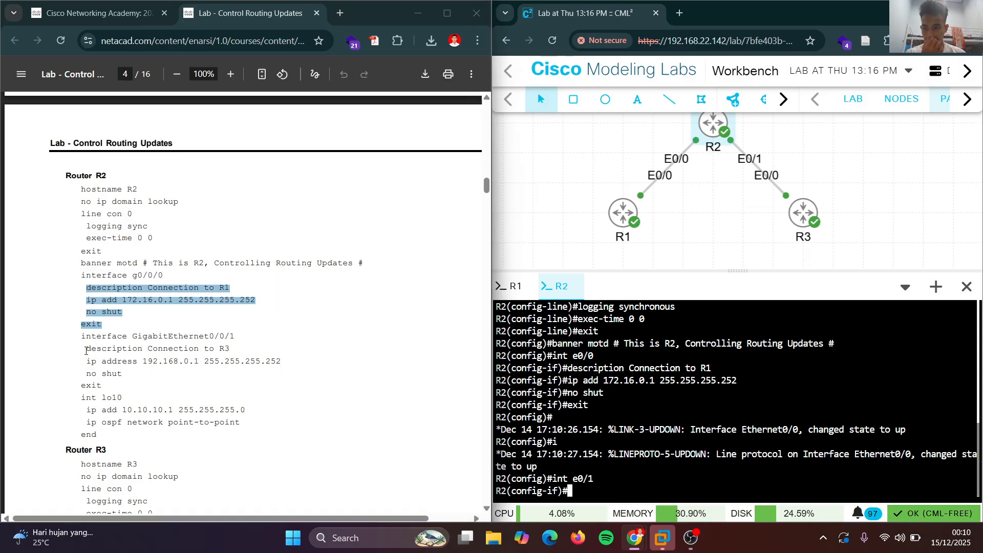
pyautogui.moveTo(85, 350); pyautogui.dragTo(95, 439)
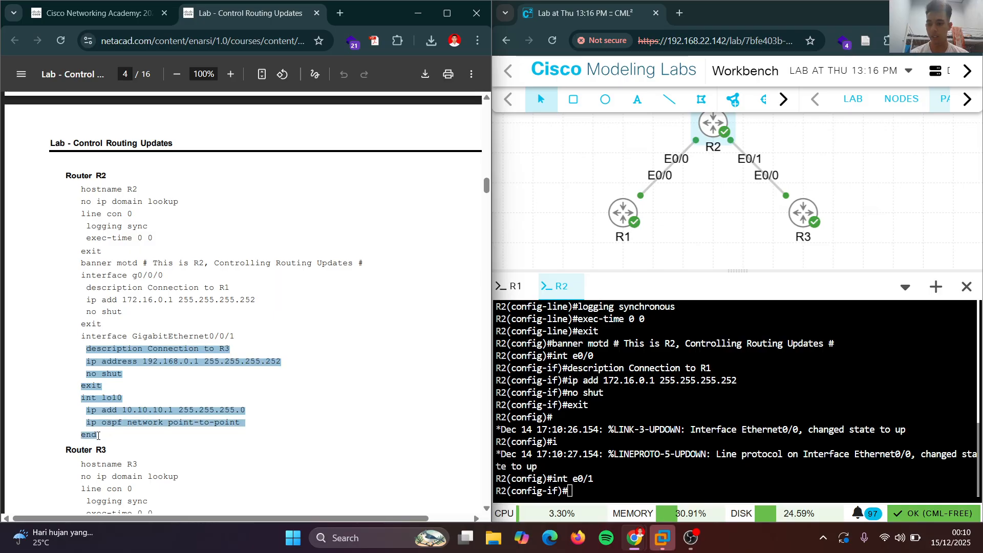
pyautogui.rightClick(180, 335)
pyautogui.click(180, 189)
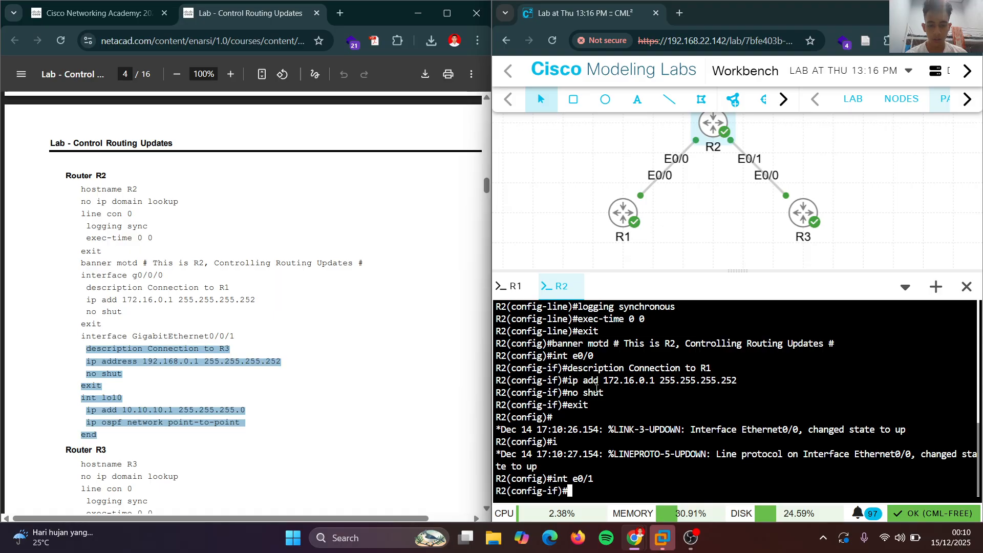
pyautogui.rightClick(688, 413)
pyautogui.click(750, 245)
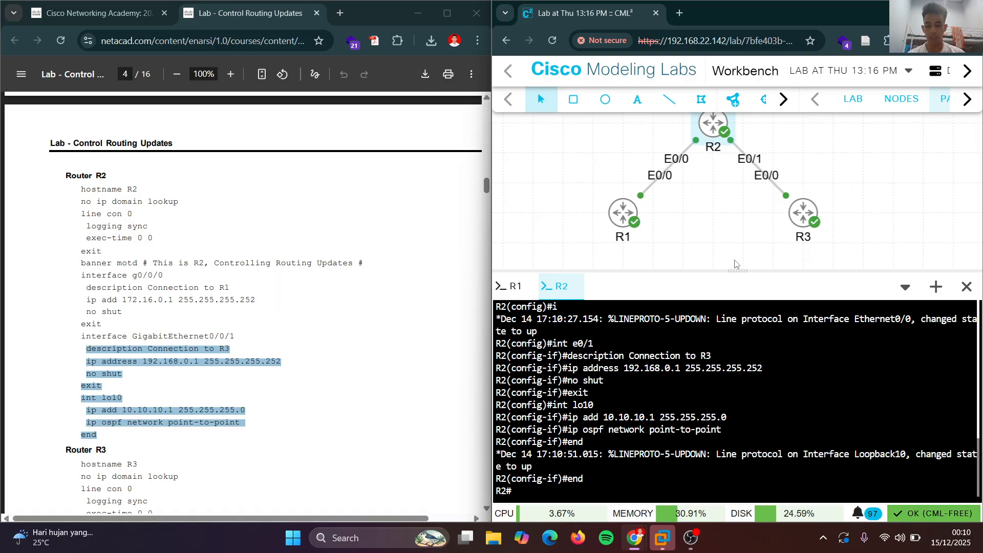
pyautogui.press('Return')
# Check R2's interface addresses and status with the command sh ip int br.
pyautogui.write('sh ip in')
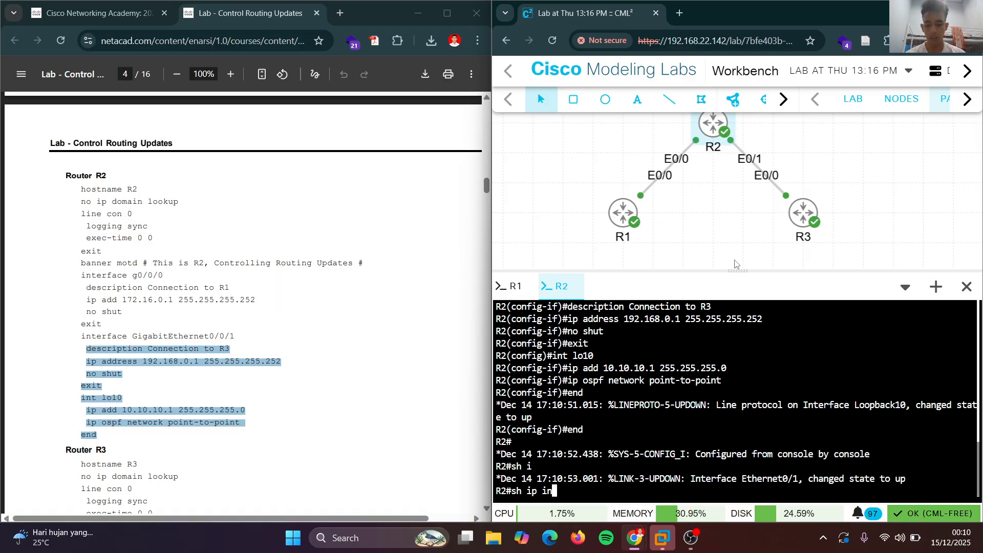
pyautogui.write('t br')
pyautogui.press('Return')
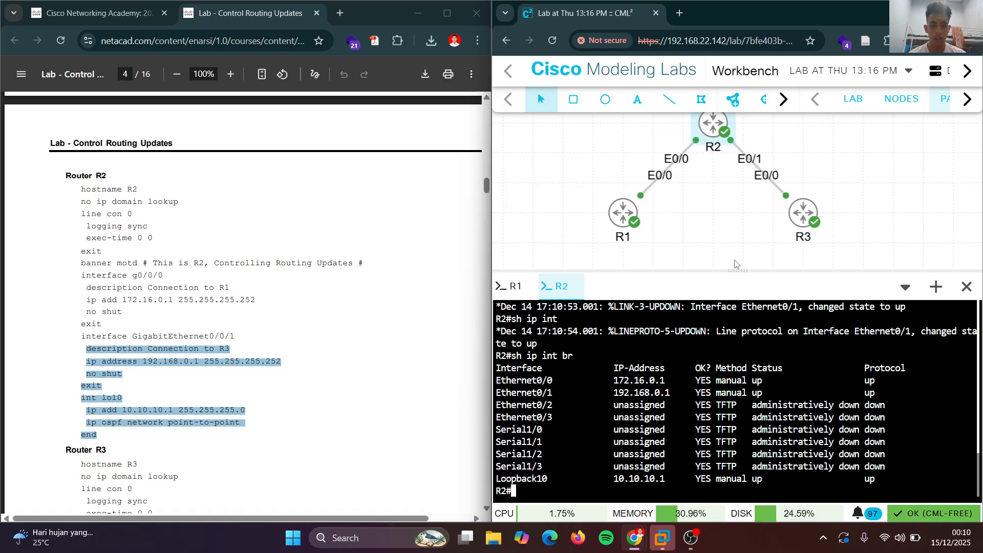
# Locate the Router R3 section in the guide and open a console session on node R3.
pyautogui.scroll(5, 735, 264)
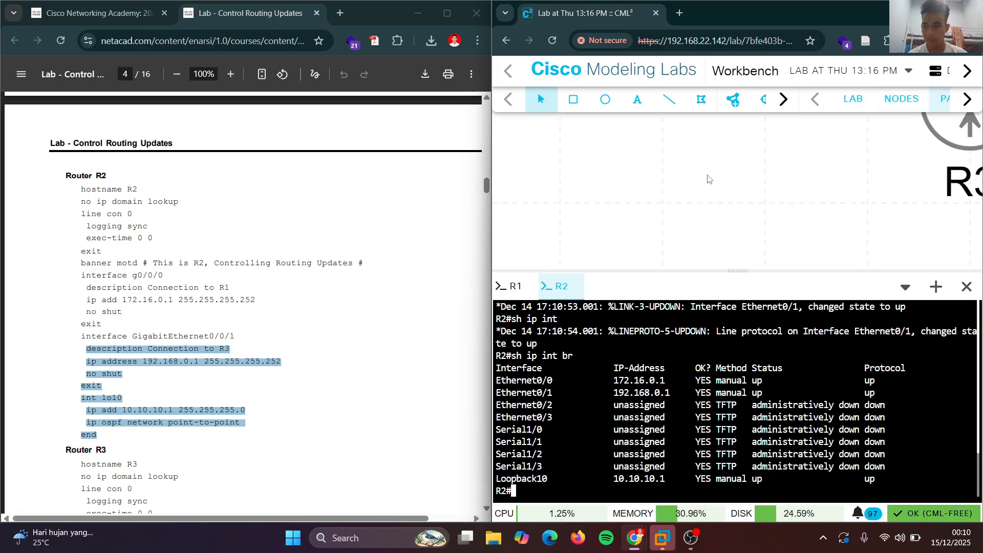
pyautogui.moveTo(708, 178); pyautogui.dragTo(459, 227)
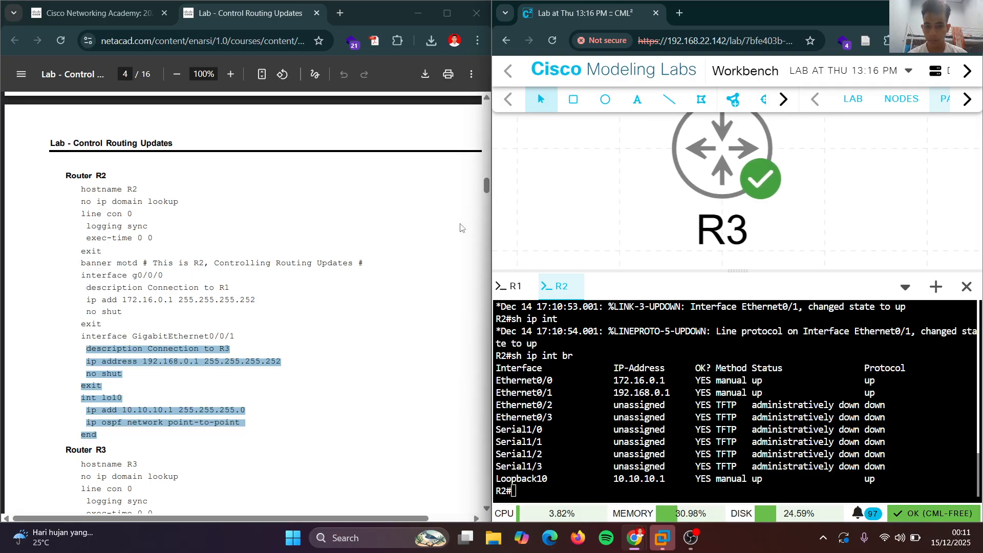
pyautogui.scroll(-5, 609, 193)
pyautogui.moveTo(598, 215); pyautogui.dragTo(665, 220)
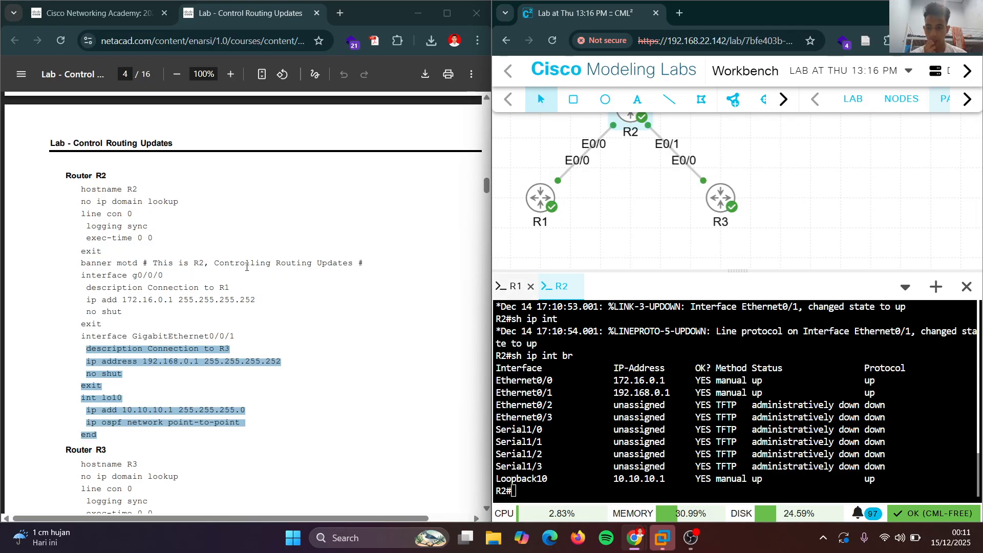
pyautogui.scroll(-6, 246, 266)
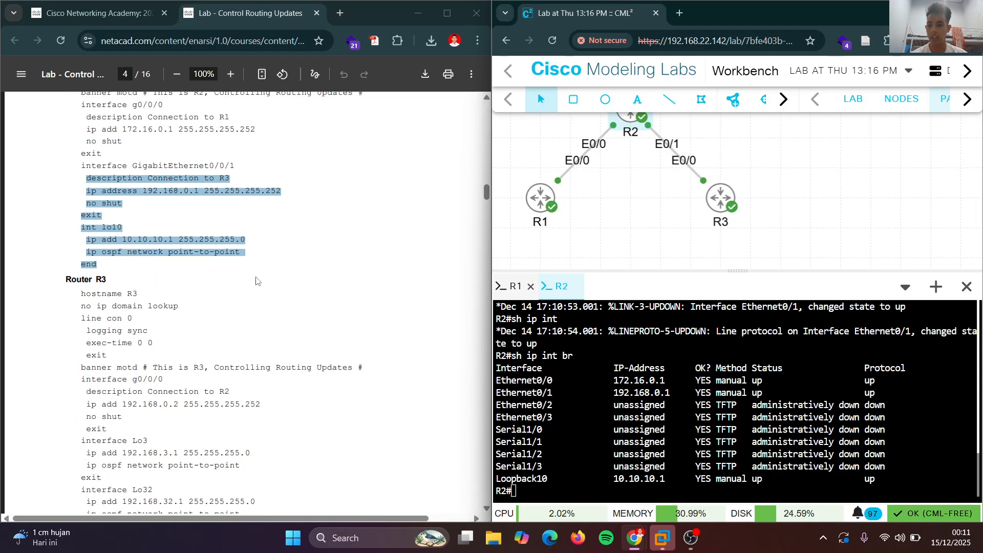
pyautogui.rightClick(722, 203)
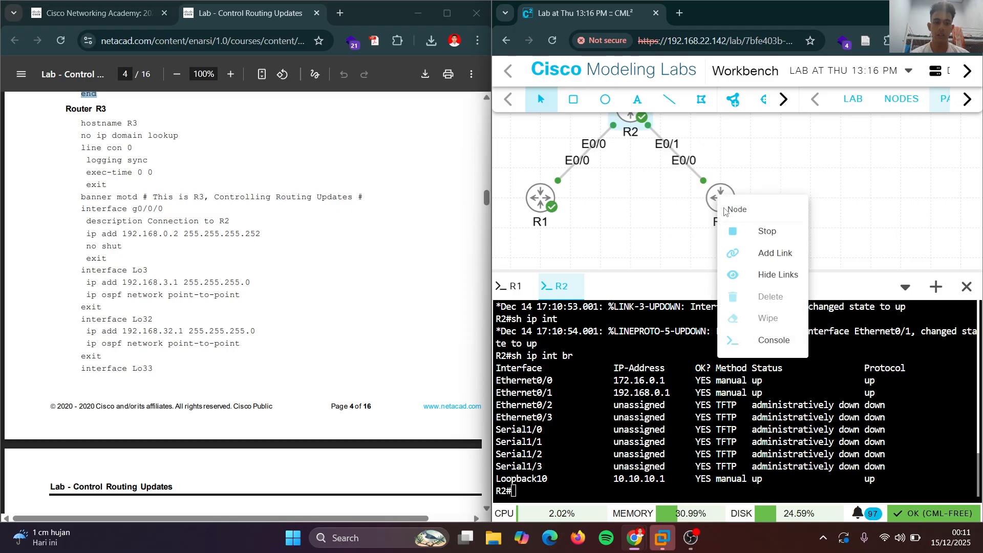
pyautogui.click(771, 340)
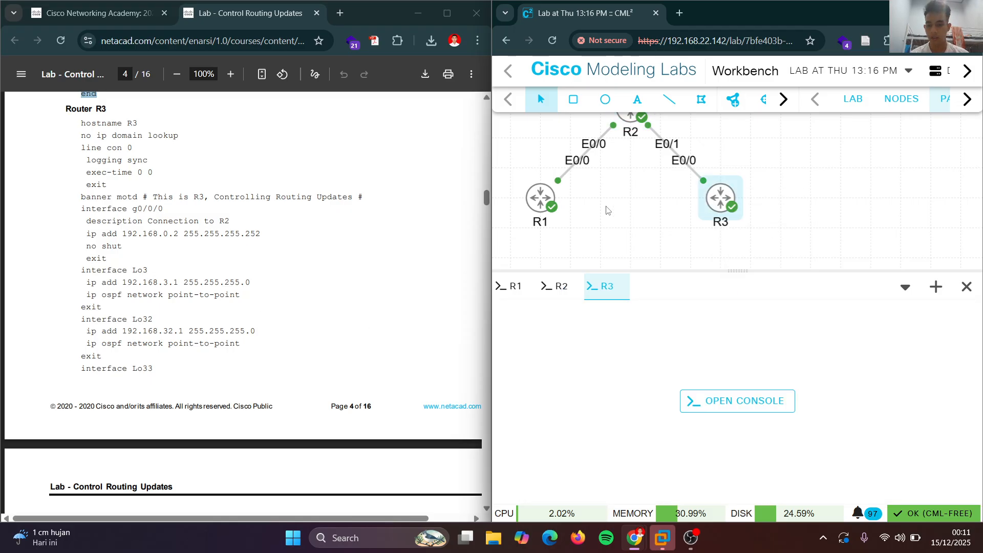
pyautogui.click(713, 404)
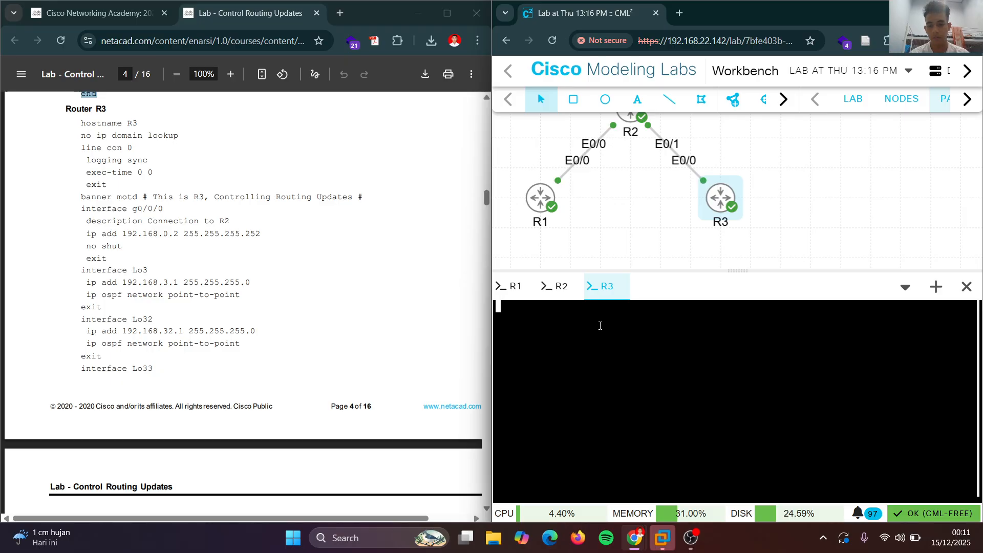
pyautogui.press('Return')
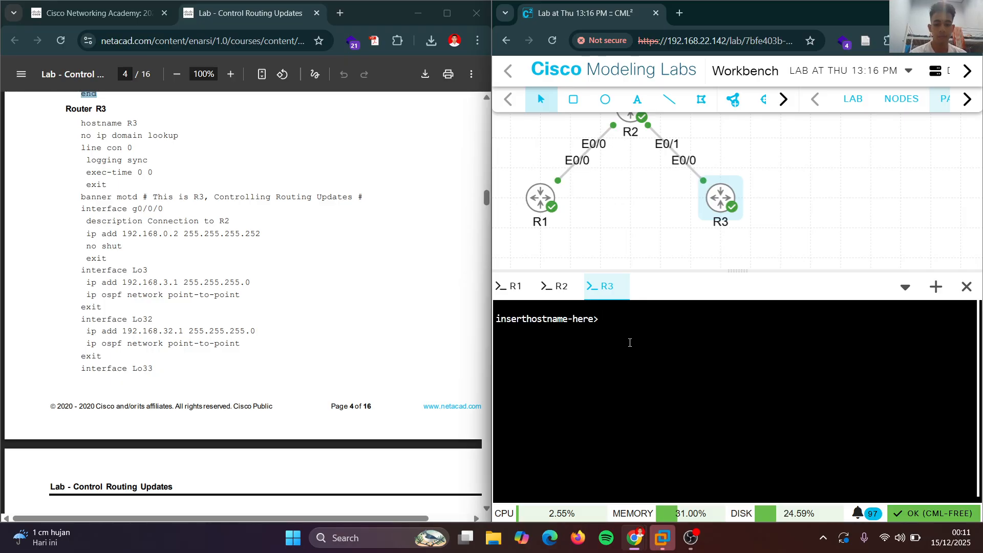
# Enter global configuration mode on the third router and set its hostname to R3.
pyautogui.write('en')
pyautogui.press('Return')
pyautogui.write('conf t')
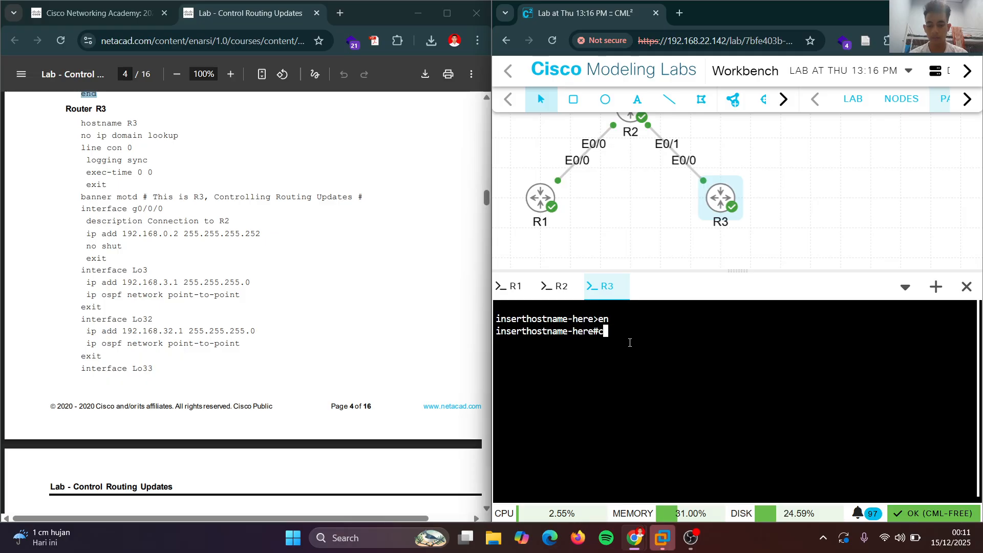
pyautogui.press('Return')
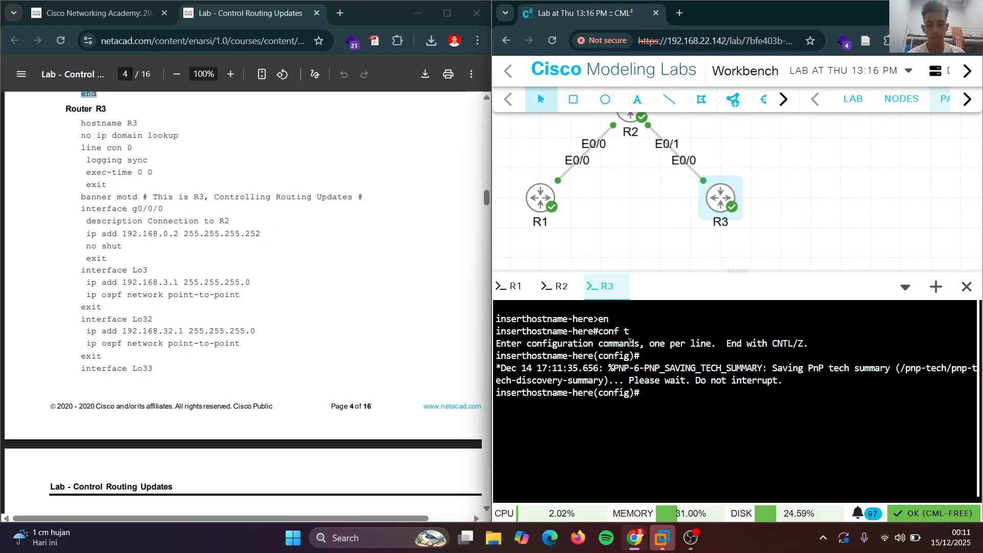
pyautogui.write('h')
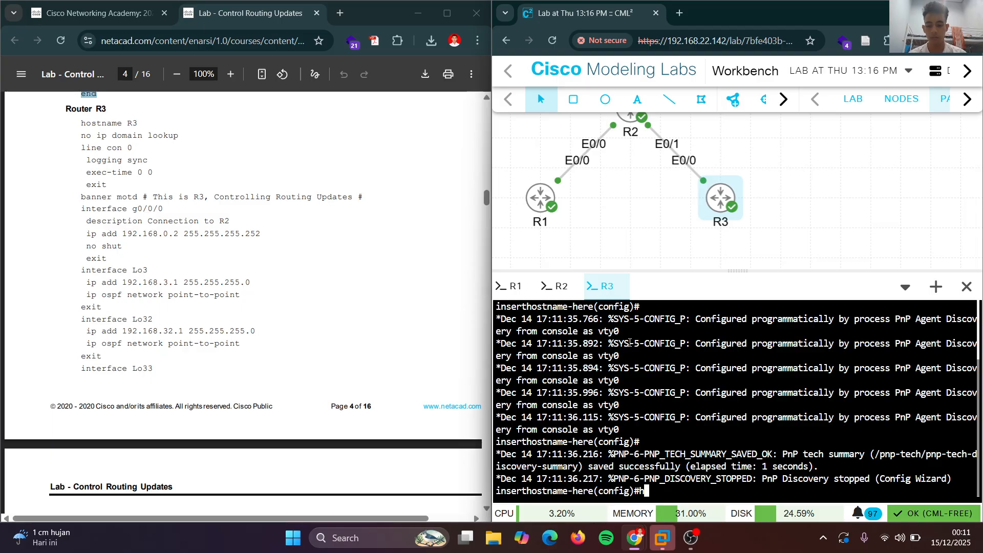
pyautogui.write('ostna')
pyautogui.write('me R3')
pyautogui.press('Return')
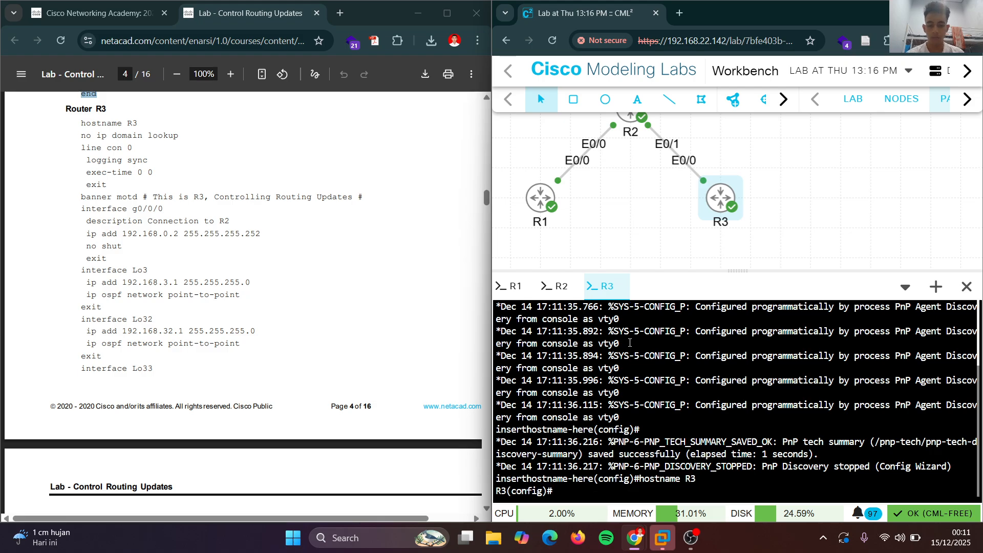
# Disable DNS lookups on R3 with the command no ip domain lookup.
pyautogui.write('no ip domai')
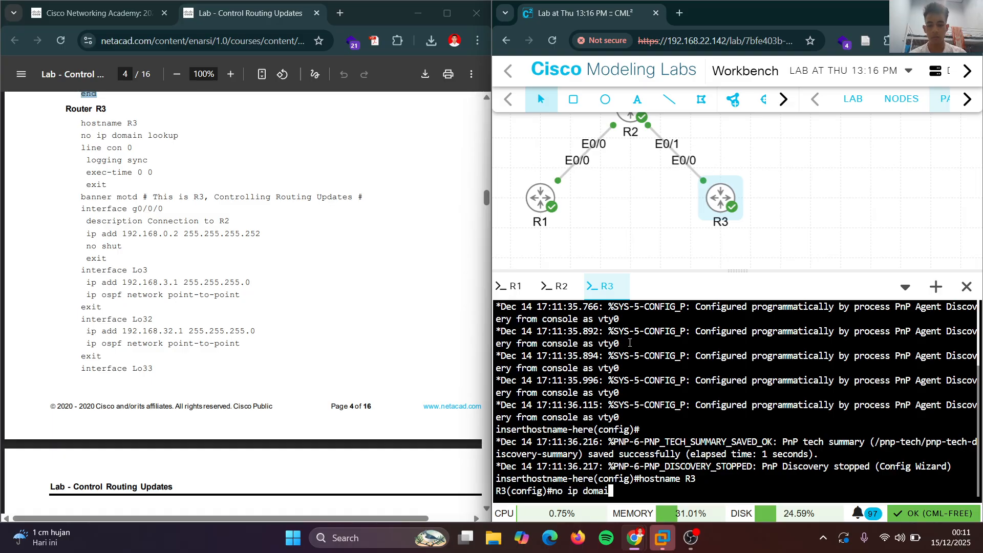
pyautogui.press('Tab')
pyautogui.write('n lo')
pyautogui.press('Tab')
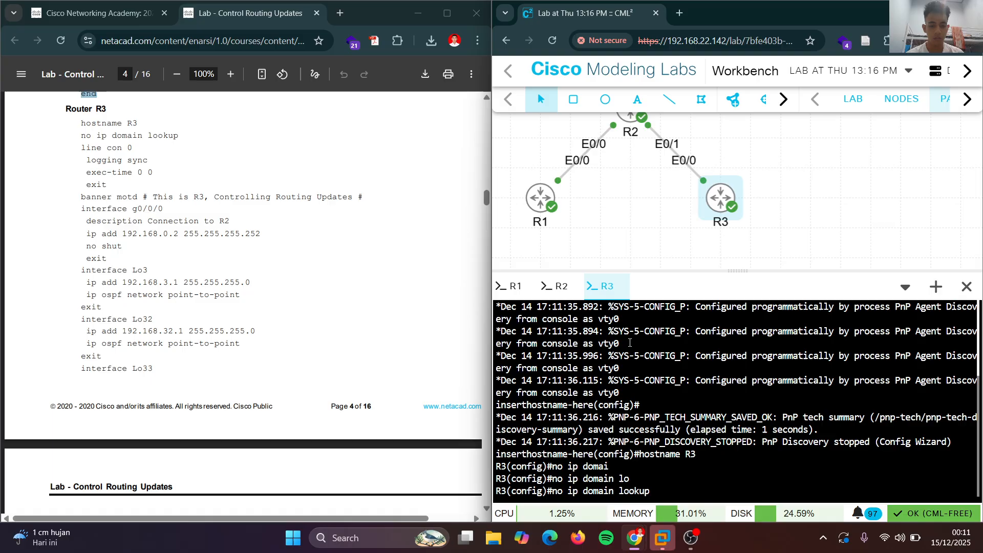
pyautogui.press('Return')
# Disable the console idle timeout on R3 with exec-time 0 0 under line con 0.
pyautogui.write('line con 0')
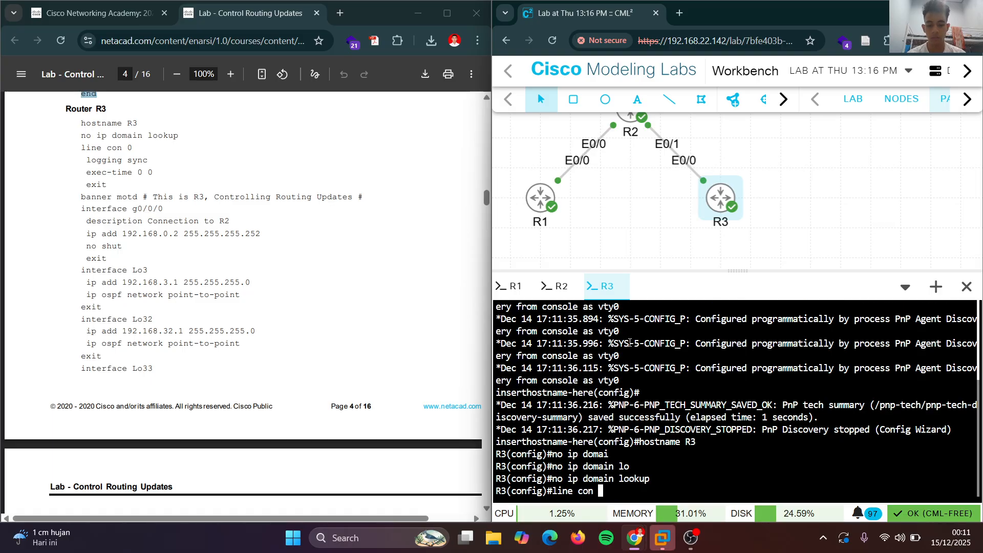
pyautogui.press('Return')
pyautogui.write('exe')
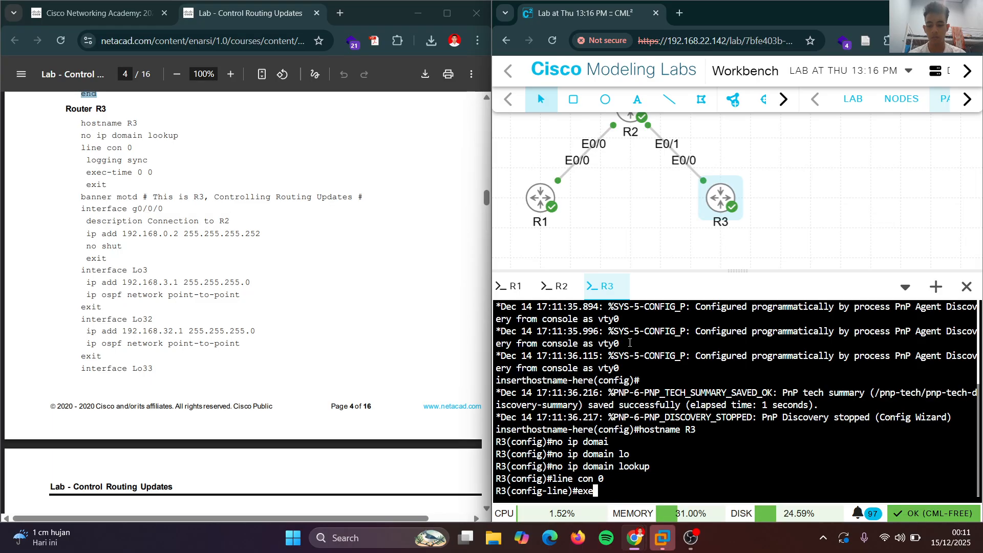
pyautogui.write('c-ti')
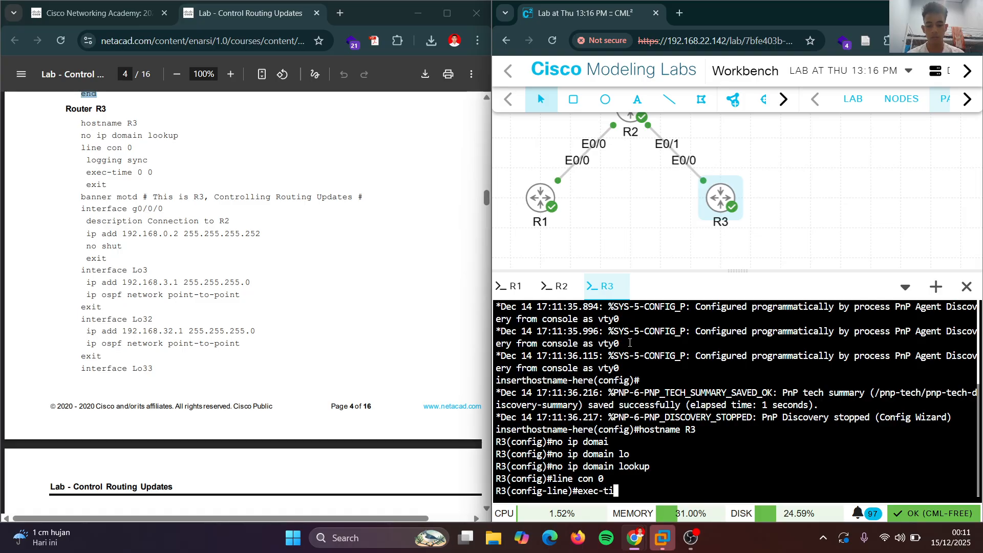
pyautogui.write('me')
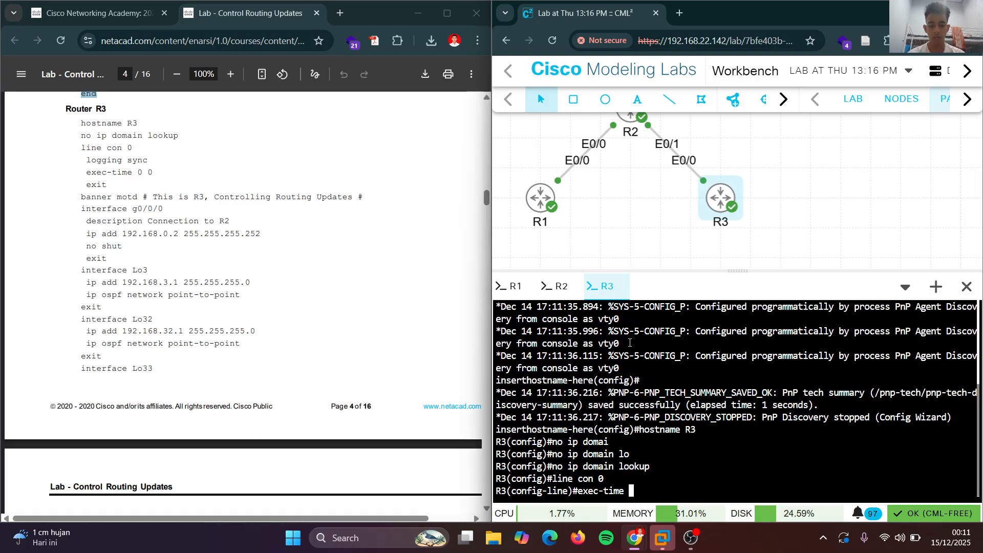
pyautogui.write(' 0 0')
pyautogui.press('Return')
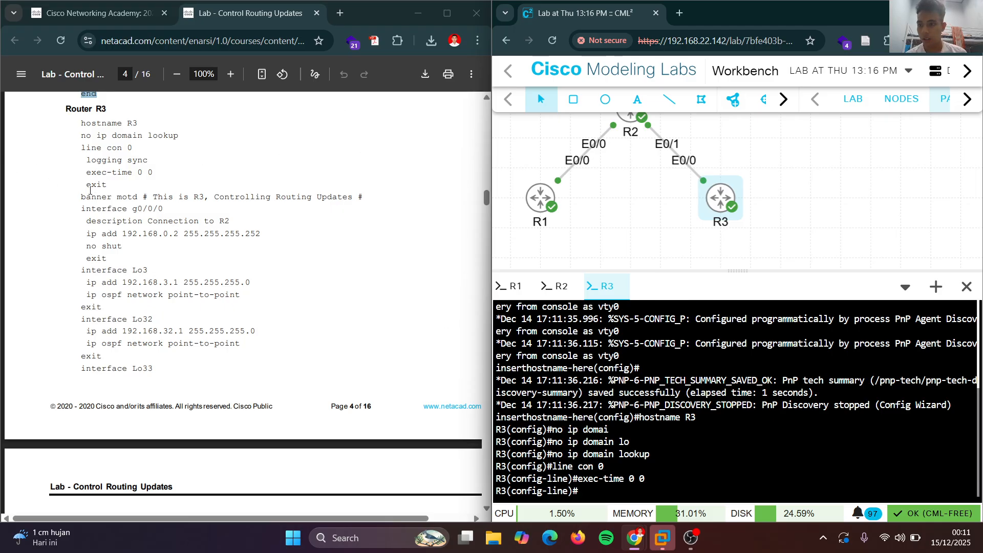
# Copy the exit and banner motd lines from the guide's Router R3 section and run them in R3's console.
pyautogui.moveTo(83, 187); pyautogui.dragTo(401, 202)
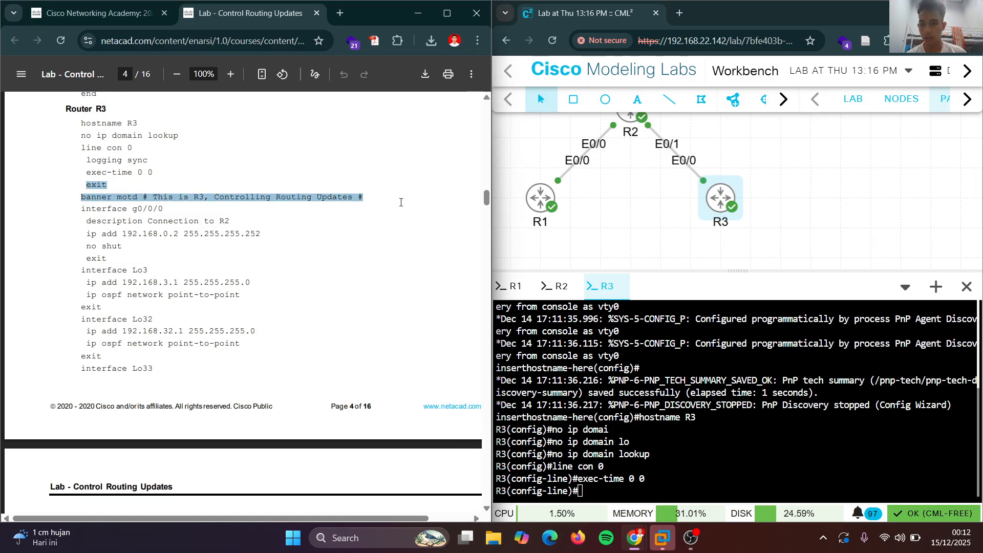
pyautogui.rightClick(348, 200)
pyautogui.click(427, 211)
pyautogui.rightClick(717, 409)
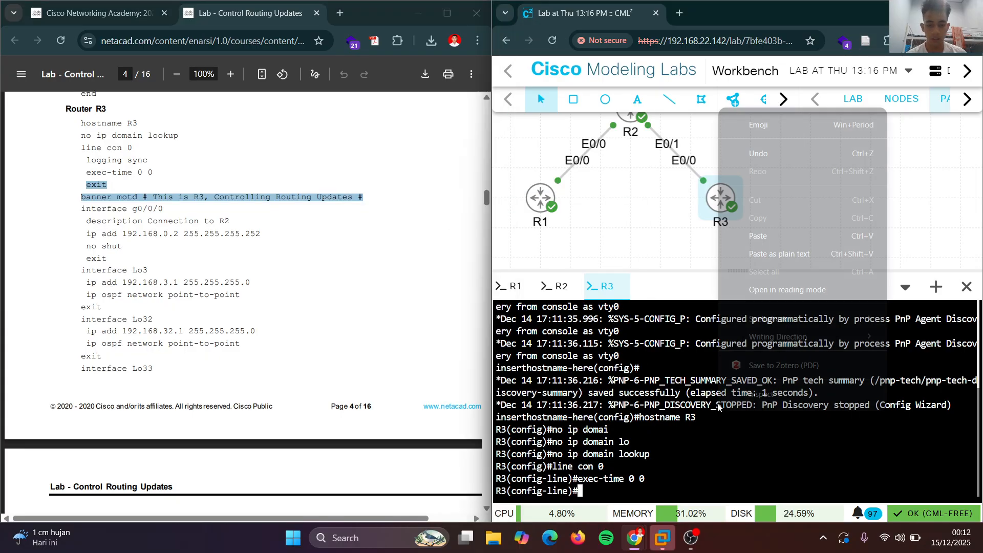
pyautogui.click(750, 250)
pyautogui.press('Return')
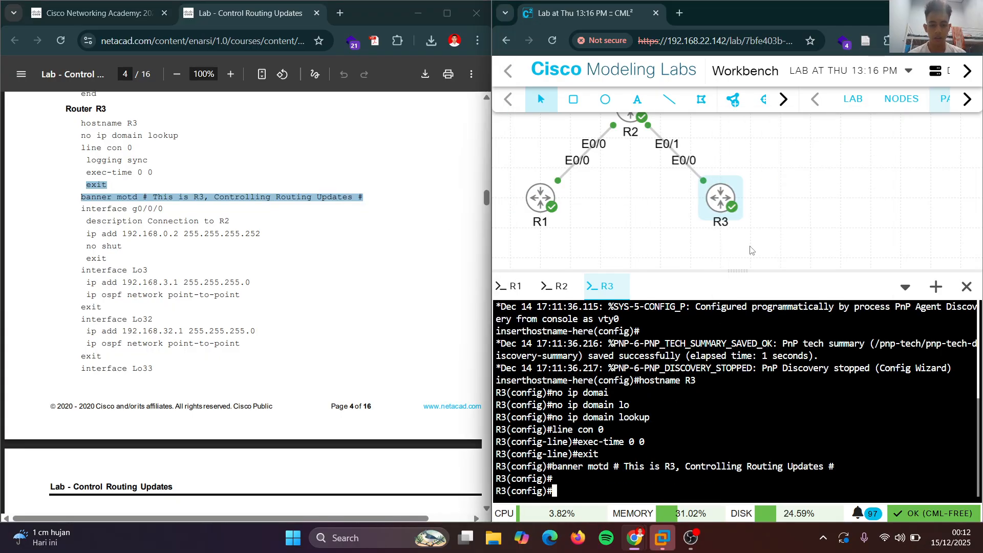
# Enter interface e0/0 on R3 and apply the guide's block from description Connection to R2 through the exit after Lo32.
pyautogui.write('i')
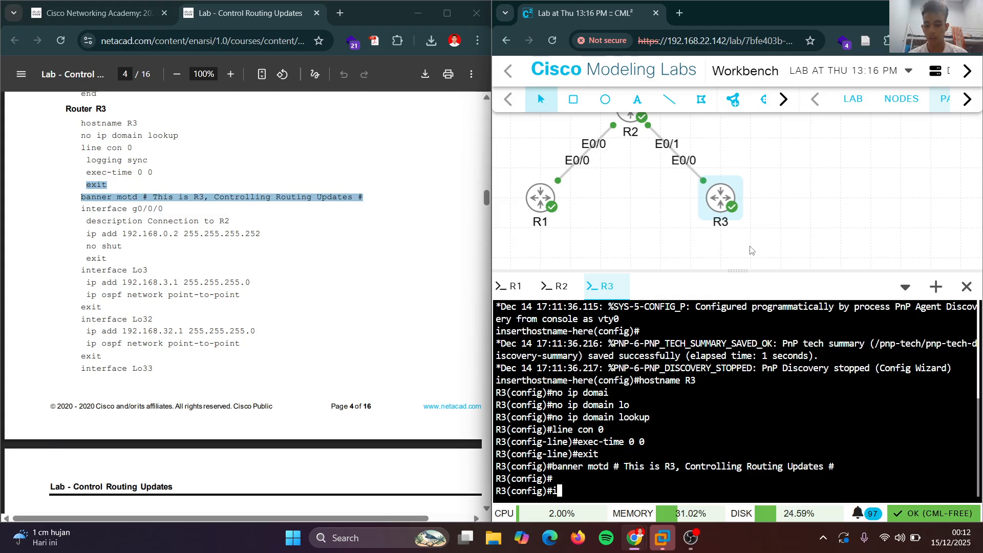
pyautogui.write('nt e0/0')
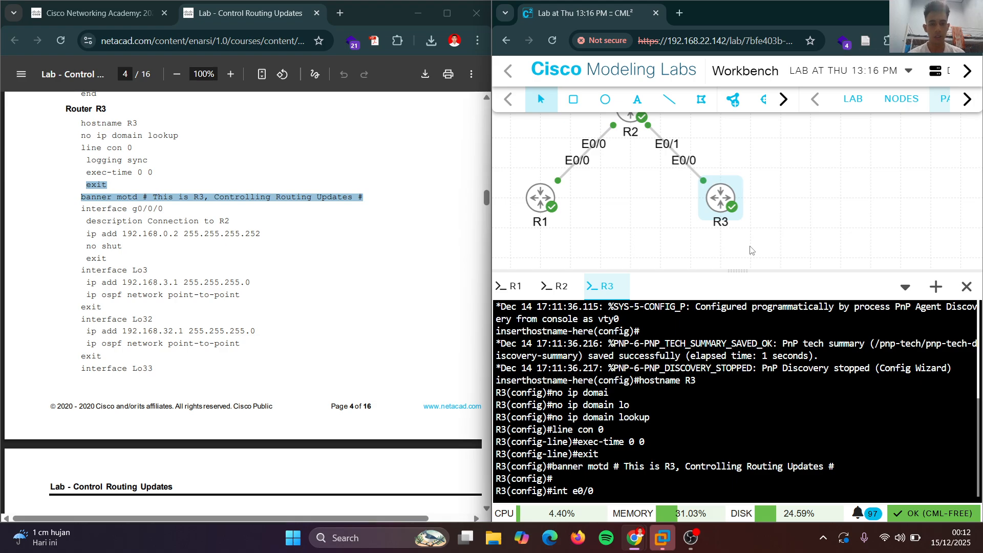
pyautogui.press('Return')
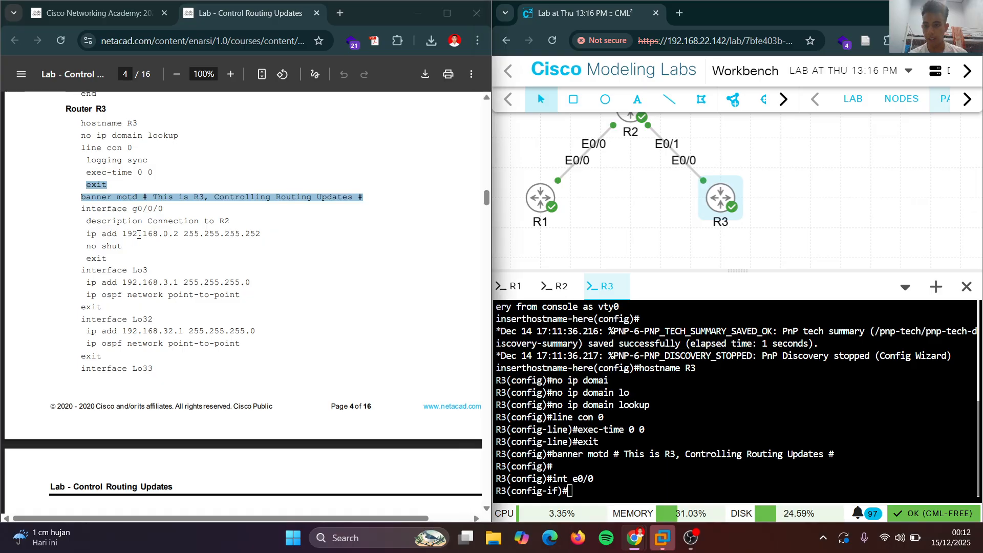
pyautogui.moveTo(119, 255); pyautogui.dragTo(177, 367)
pyautogui.scroll(-2, 169, 376)
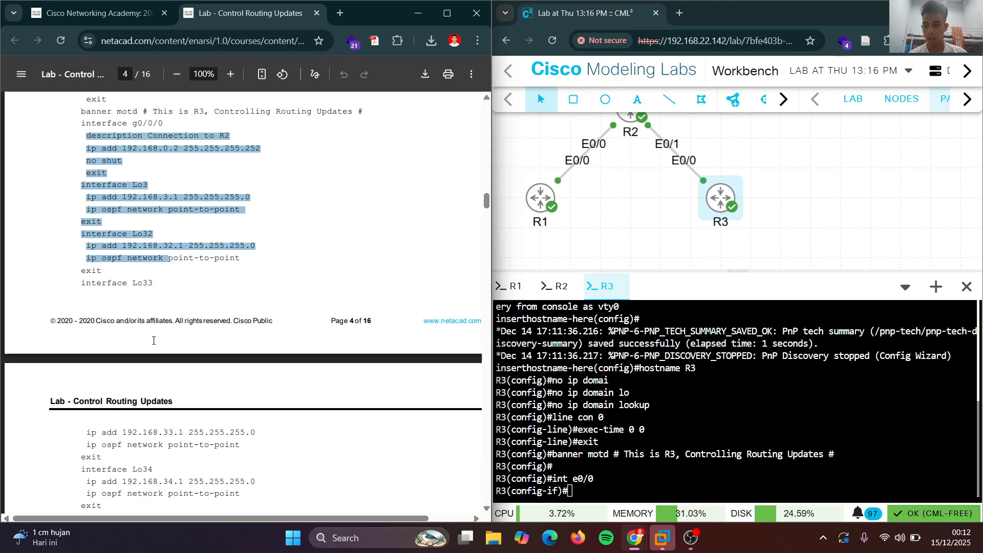
pyautogui.moveTo(167, 284); pyautogui.dragTo(110, 269)
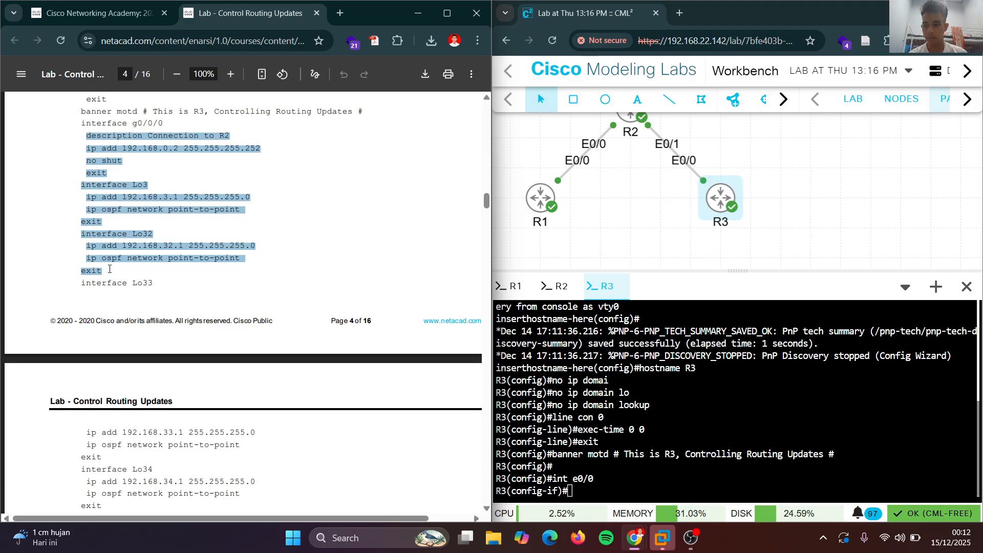
pyautogui.rightClick(112, 225)
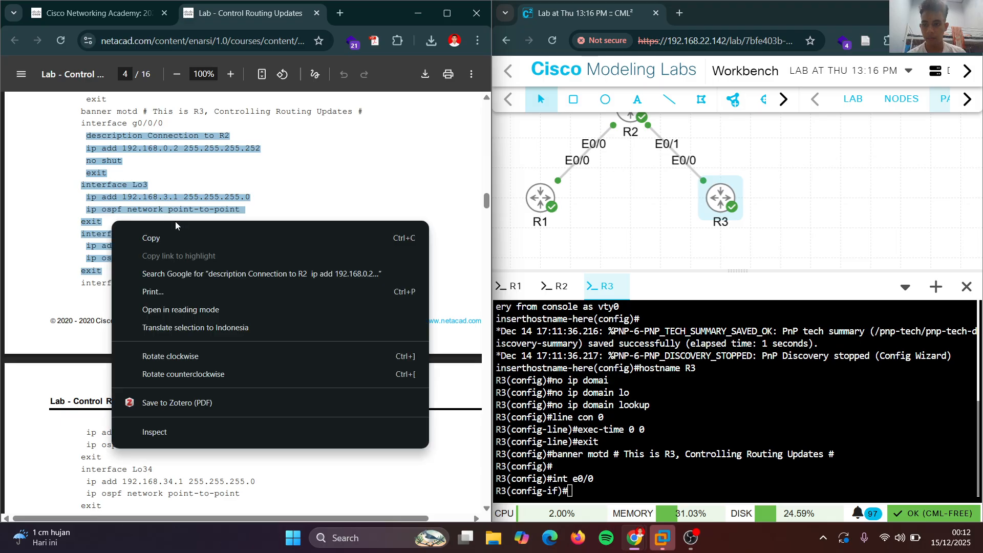
pyautogui.click(186, 236)
pyautogui.click(682, 386)
pyautogui.rightClick(683, 386)
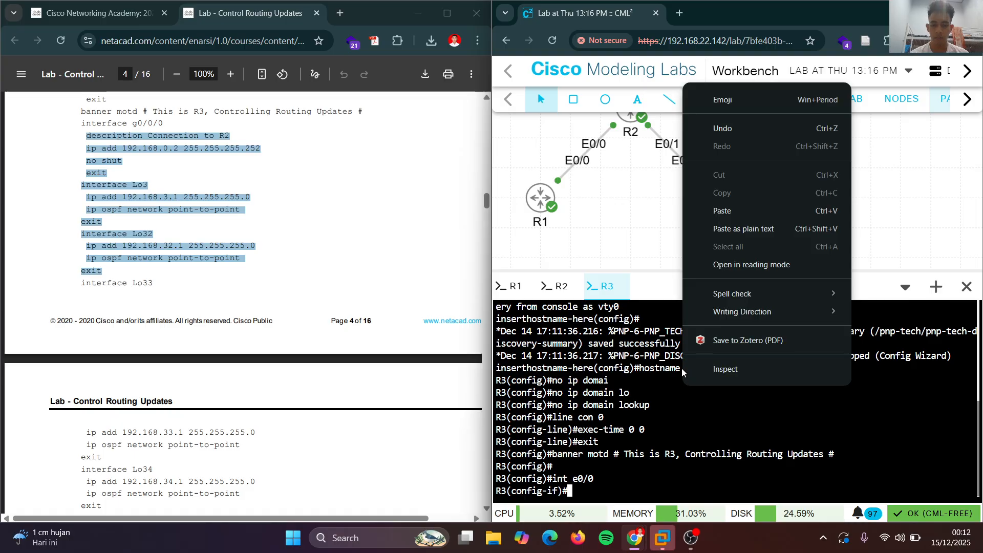
pyautogui.click(708, 214)
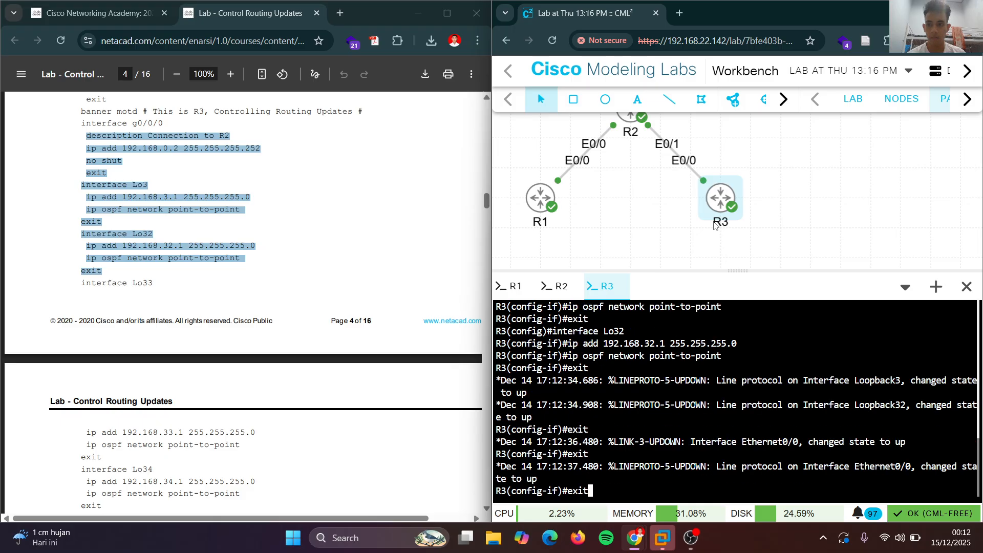
pyautogui.press('Return')
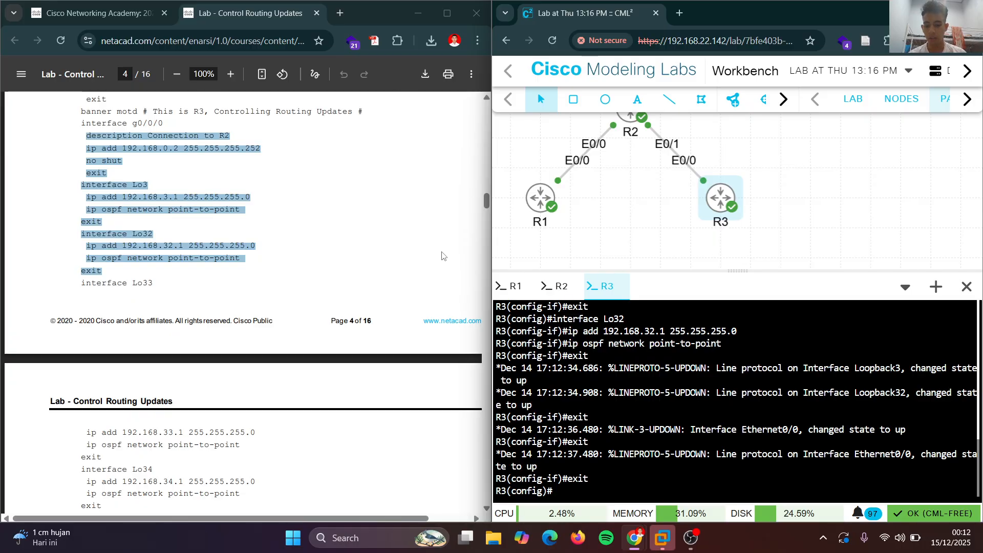
# Create loopback interface lo33 on R3 and stay in its configuration mode.
pyautogui.write('int lo')
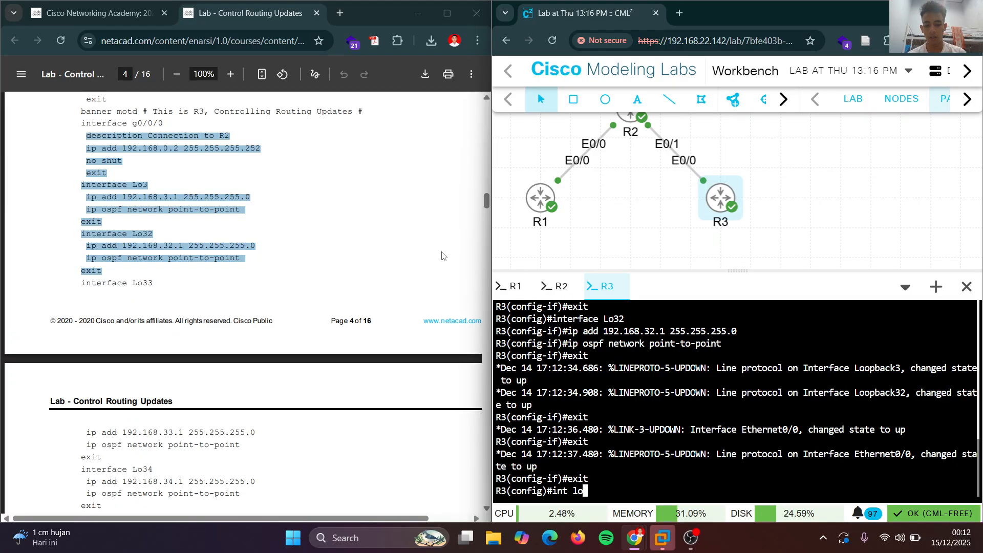
pyautogui.write('33')
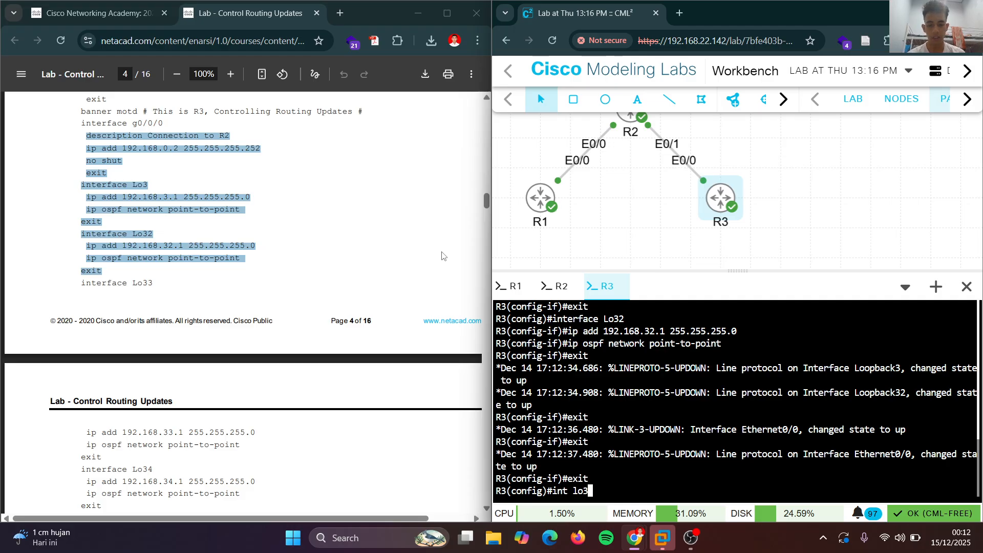
pyautogui.press('Return')
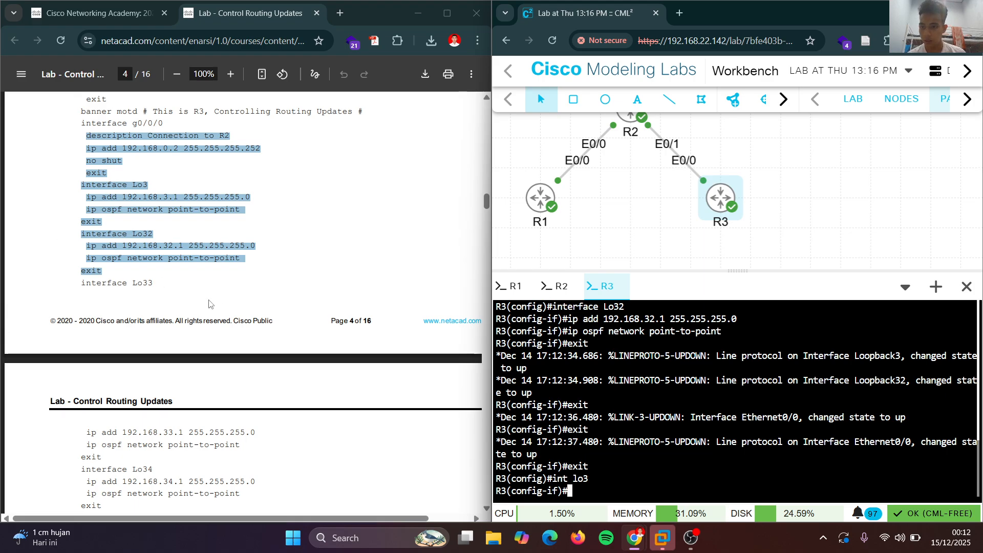
pyautogui.scroll(-3, 210, 303)
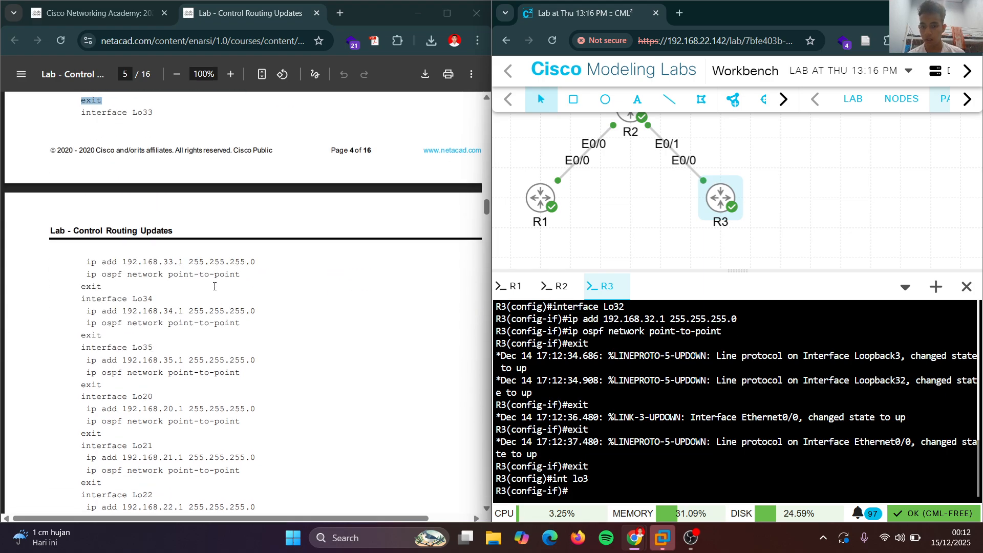
pyautogui.press('Up')
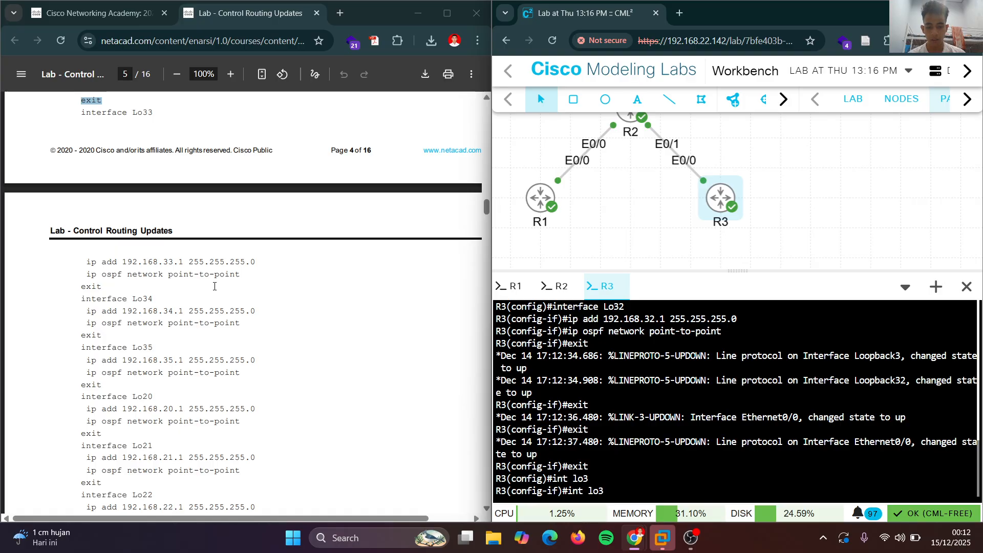
pyautogui.write('3')
pyautogui.press('Return')
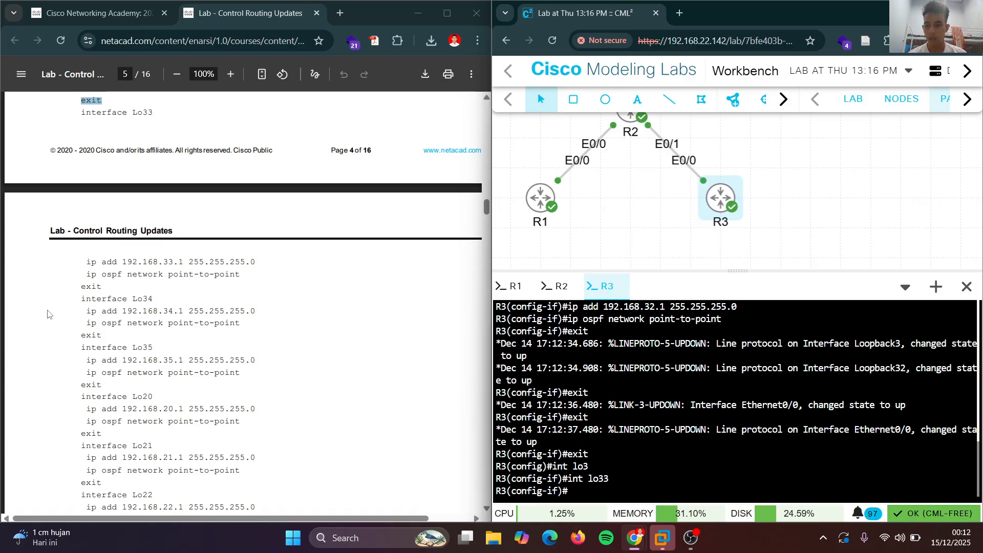
# Copy the guide's remaining R3 block, from ip add 192.168.33.1 255.255.255.0 through Lo23's end line, into R3's console.
pyautogui.moveTo(86, 262); pyautogui.dragTo(119, 310)
pyautogui.scroll(-2, 236, 351)
pyautogui.scroll(-4, 236, 351)
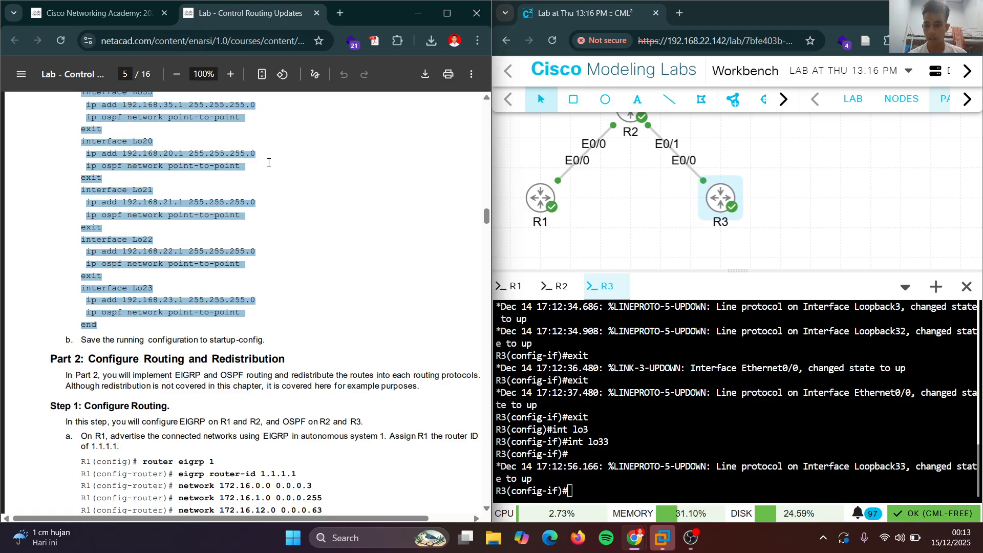
pyautogui.rightClick(170, 119)
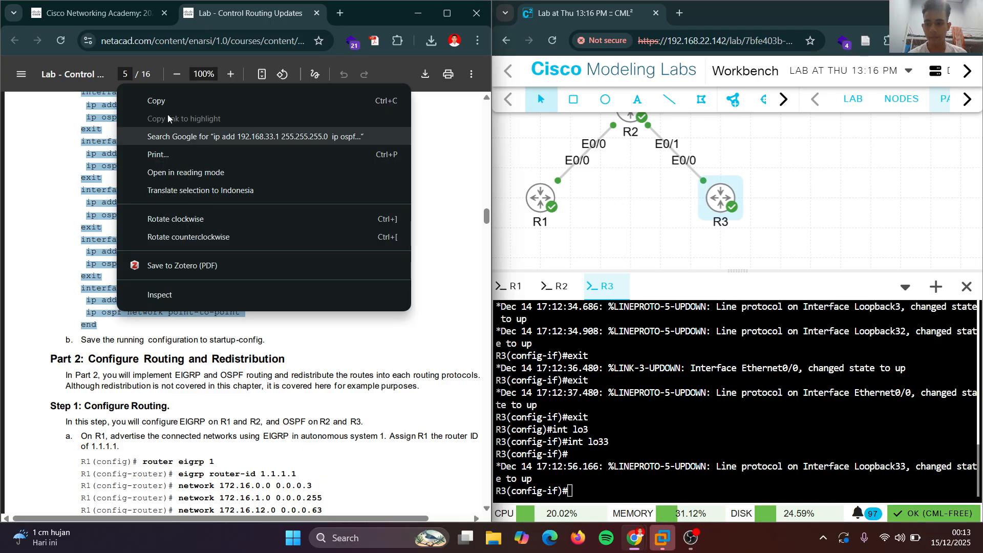
pyautogui.click(168, 101)
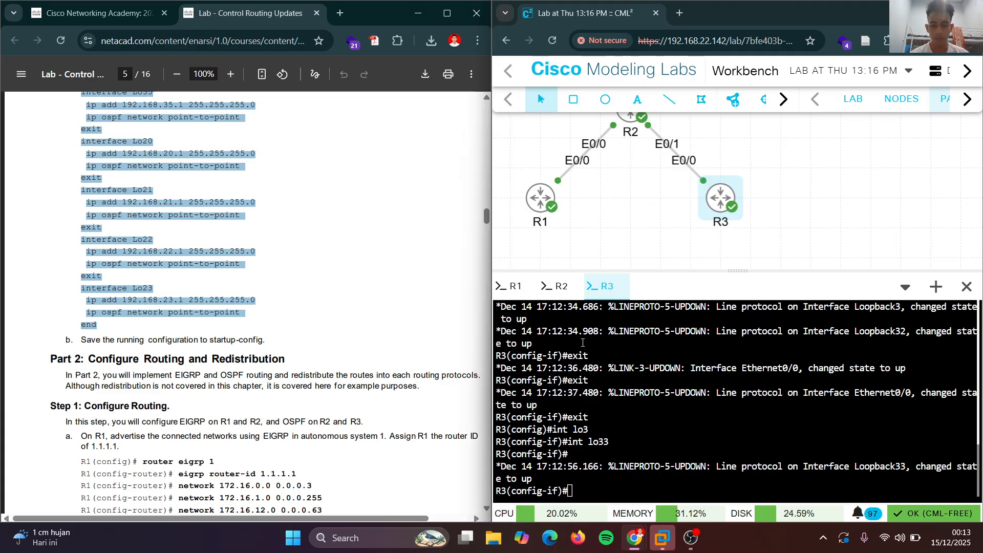
pyautogui.rightClick(588, 393)
pyautogui.click(650, 217)
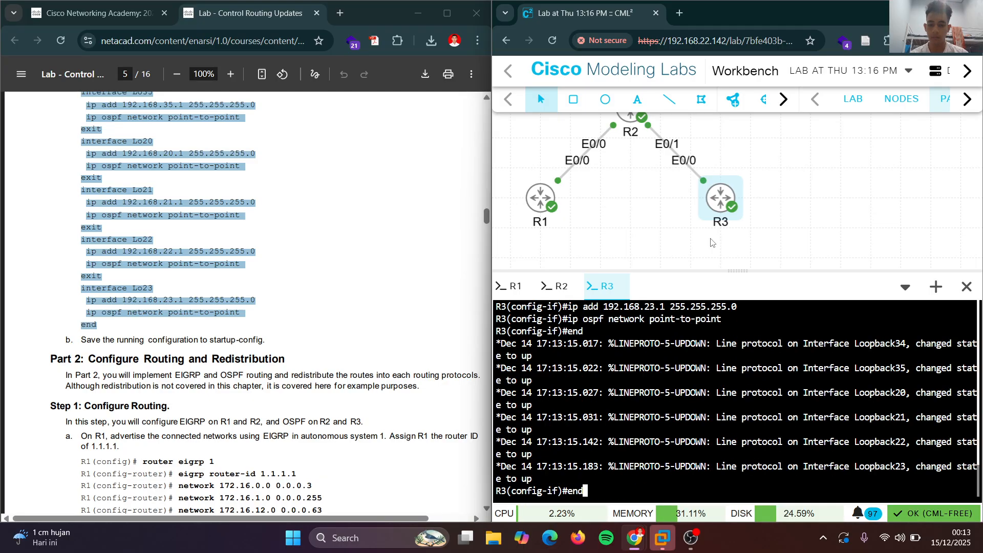
# Return R3 to privileged mode with end and save its running configuration with wr.
pyautogui.press('Return')
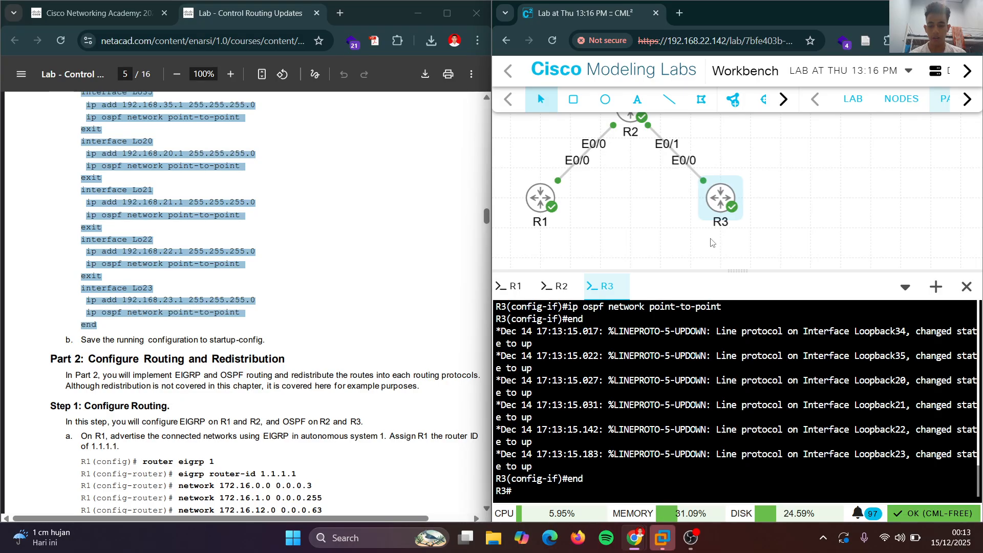
pyautogui.write('wr')
pyautogui.press('Return')
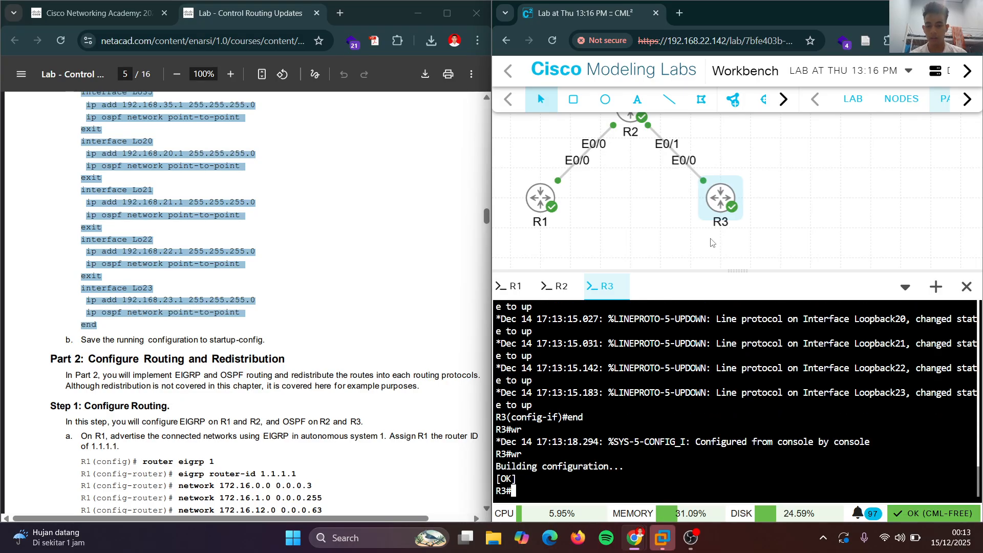
# List R3's interfaces with sh ip int br and compare their addresses and status with the guide's R3 section.
pyautogui.write('sh ip ')
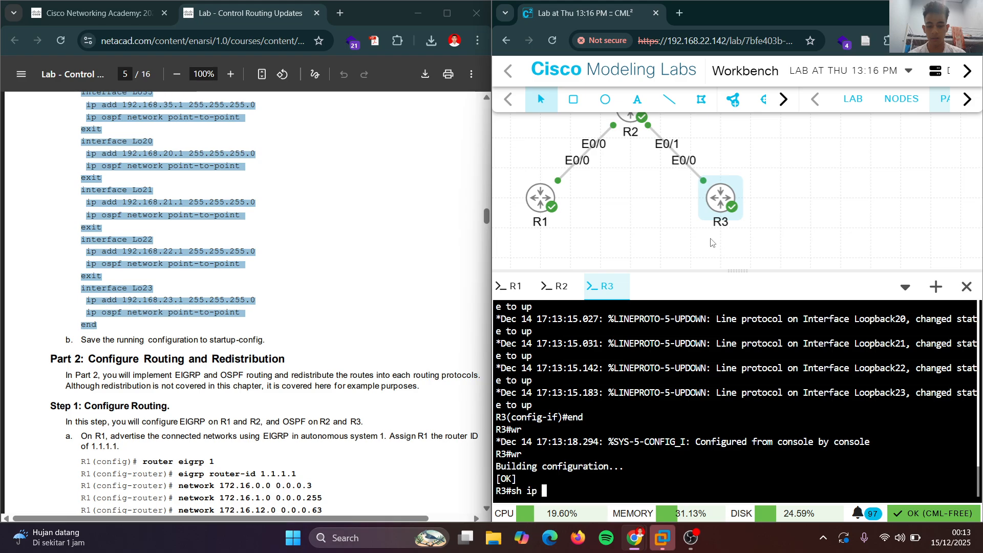
pyautogui.write('int br')
pyautogui.press('Return')
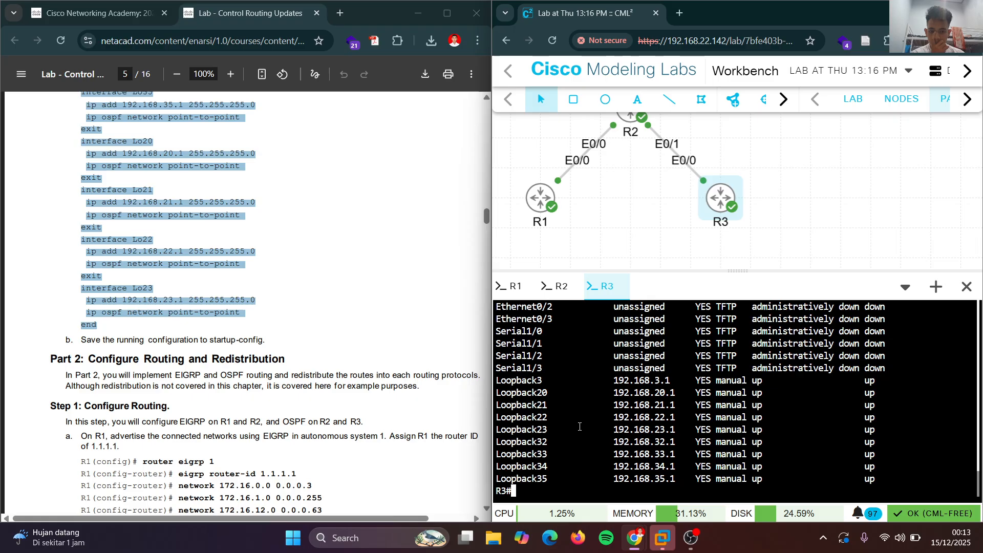
pyautogui.scroll(5, 271, 227)
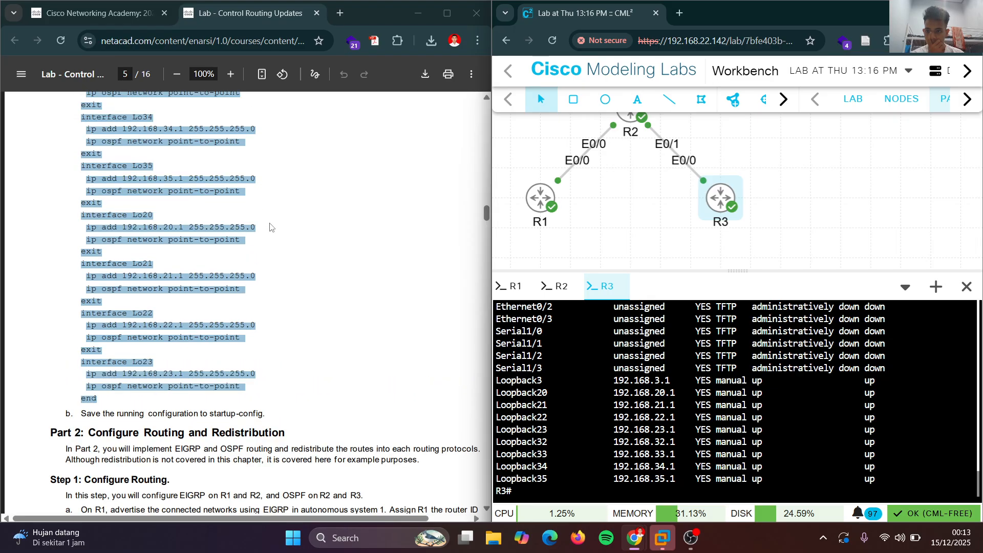
pyautogui.scroll(3, 270, 228)
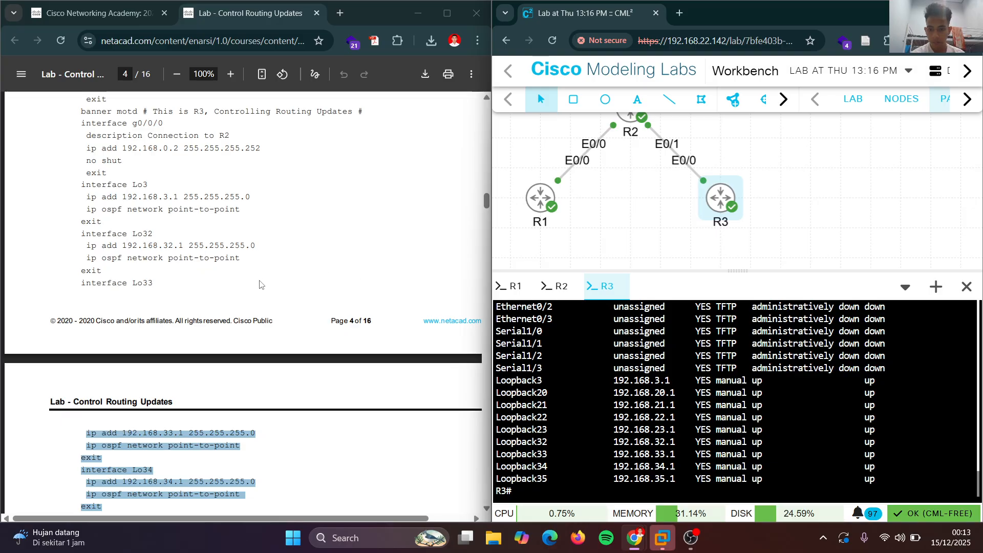
pyautogui.scroll(-5, 259, 285)
pyautogui.scroll(5, 571, 408)
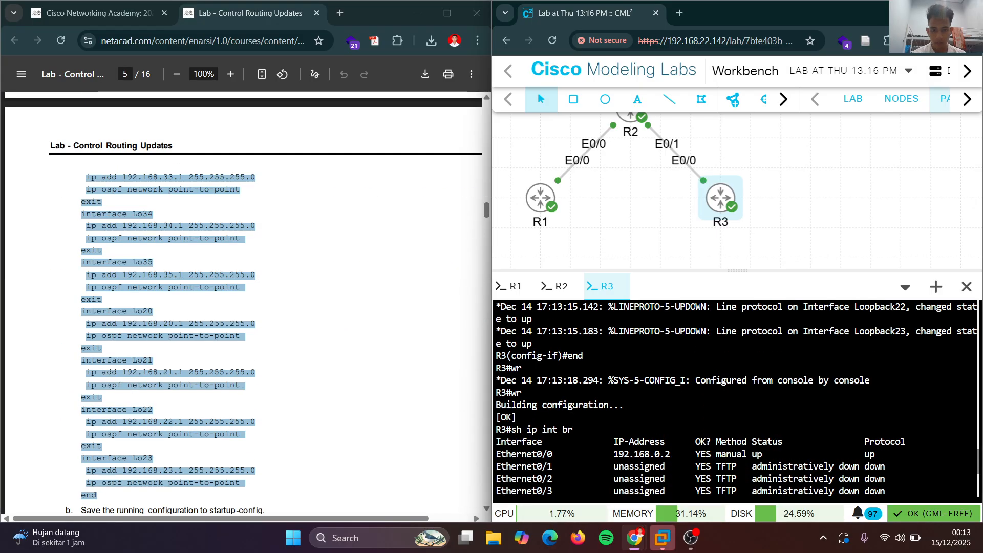
pyautogui.scroll(-2, 405, 317)
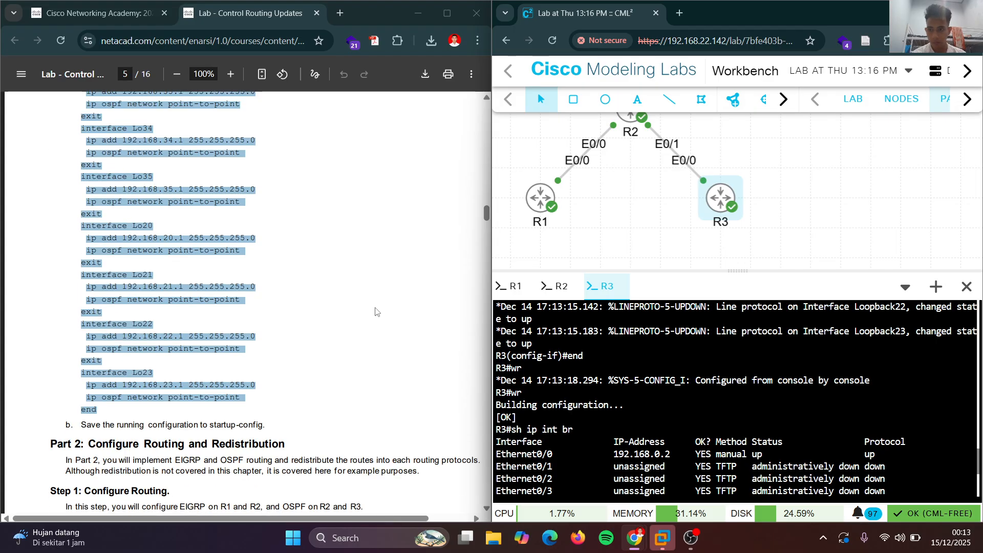
# Review the guide's R3 section, then find Part 2, Step 1: Configure Routing.
pyautogui.scroll(7, 360, 311)
pyautogui.scroll(4, 360, 311)
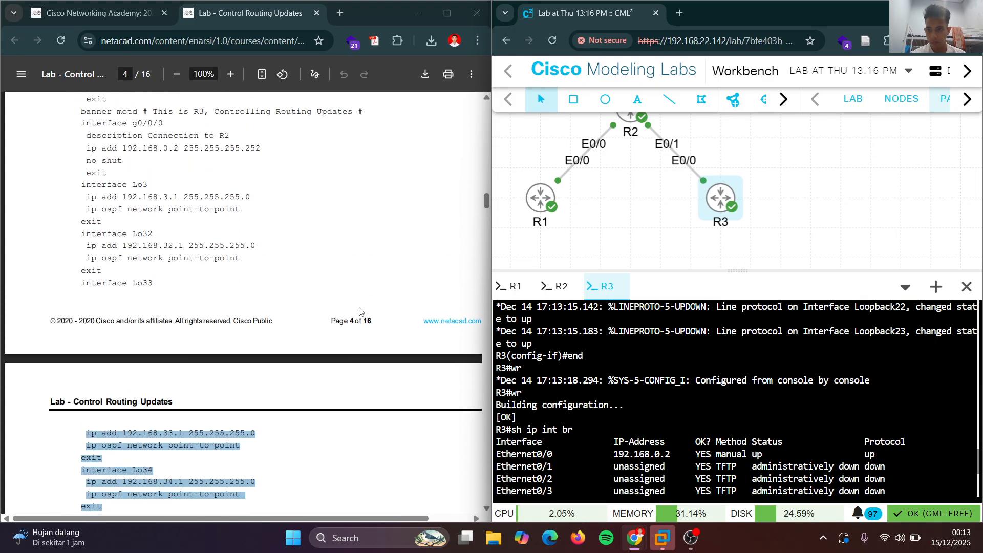
pyautogui.scroll(-12, 360, 311)
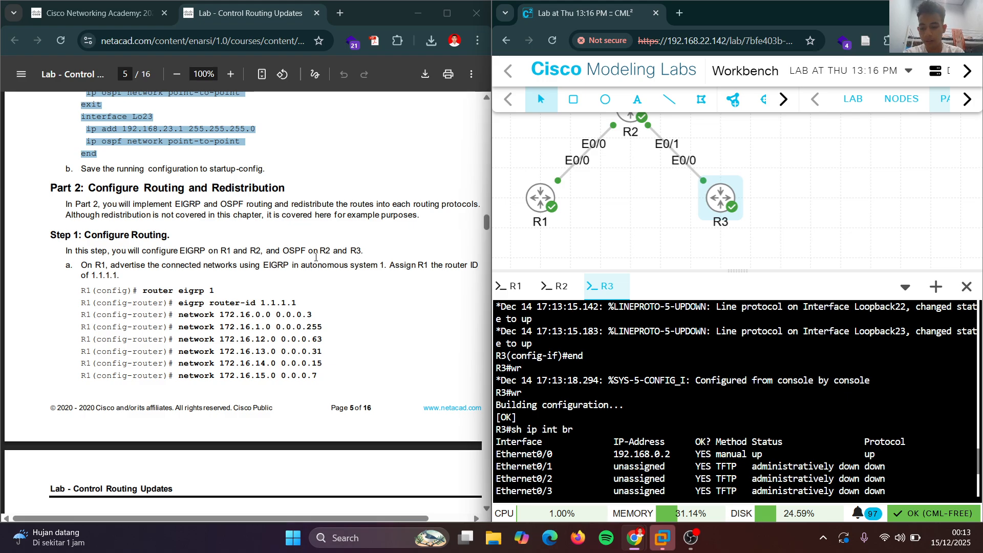
pyautogui.press('XF86AudioMicMute')
pyautogui.press('XF86AudioMicMute')
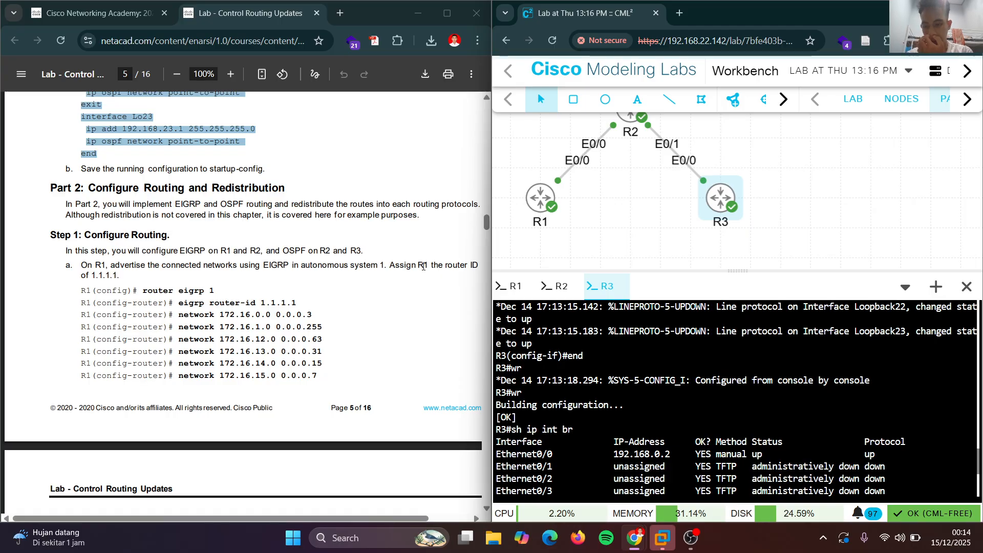
# Go back to the dashboard, reopen the lab at Thu 13:16 PM and open R1's console.
pyautogui.hotkey('alt', 'Left')
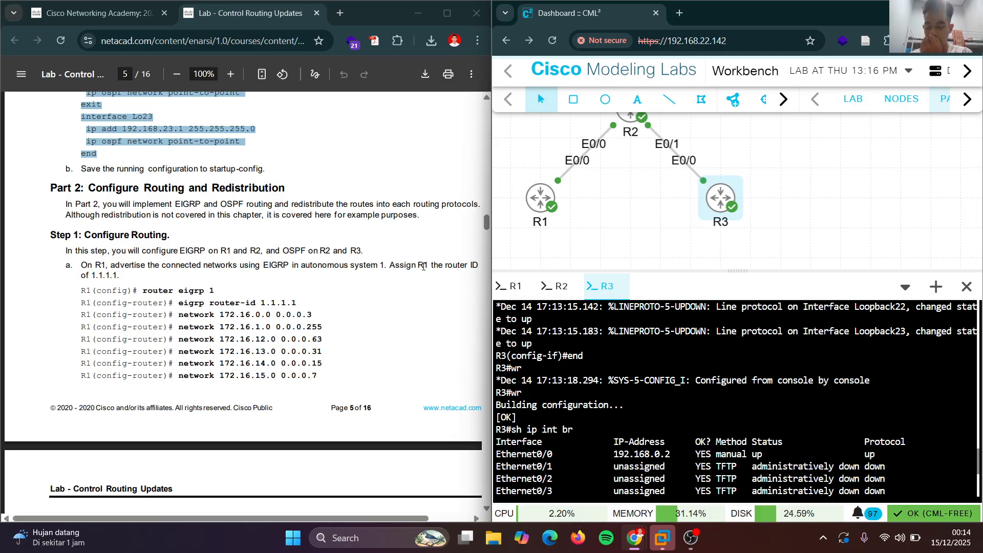
pyautogui.hotkey('alt', 'Left')
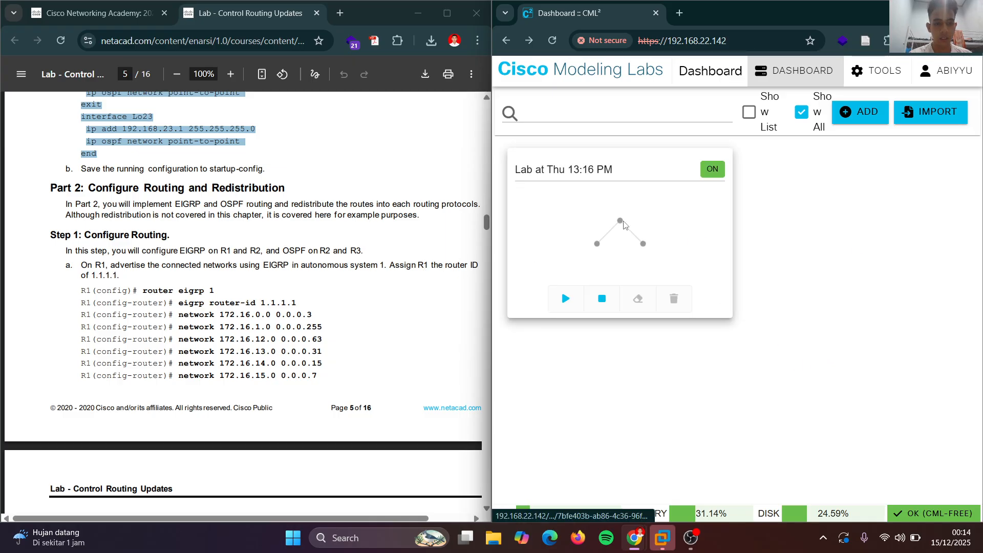
pyautogui.click(626, 225)
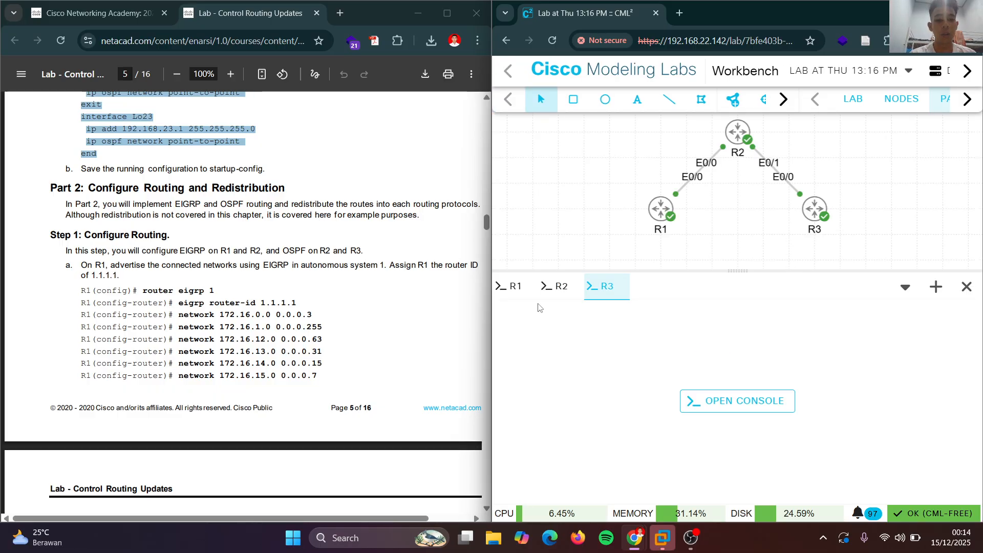
pyautogui.click(506, 298)
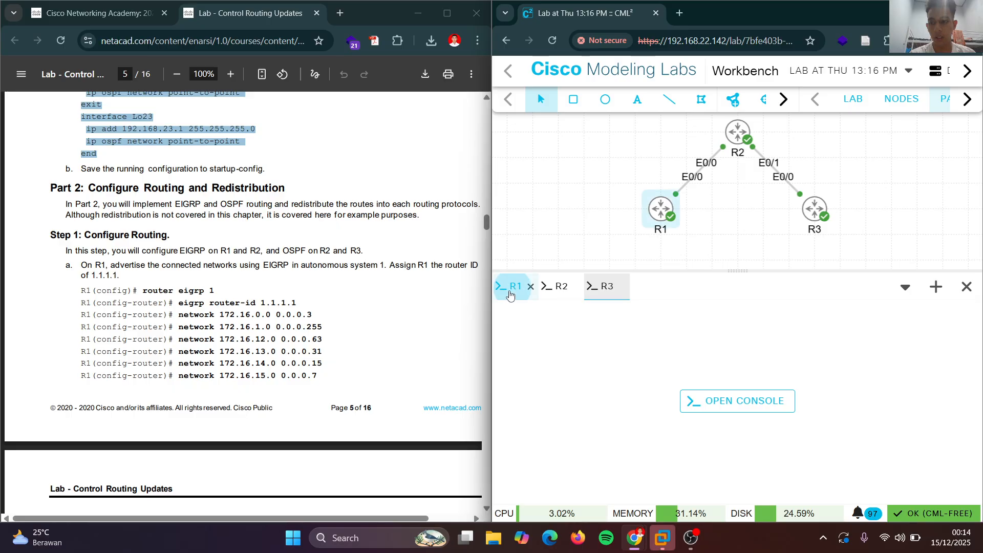
pyautogui.click(714, 398)
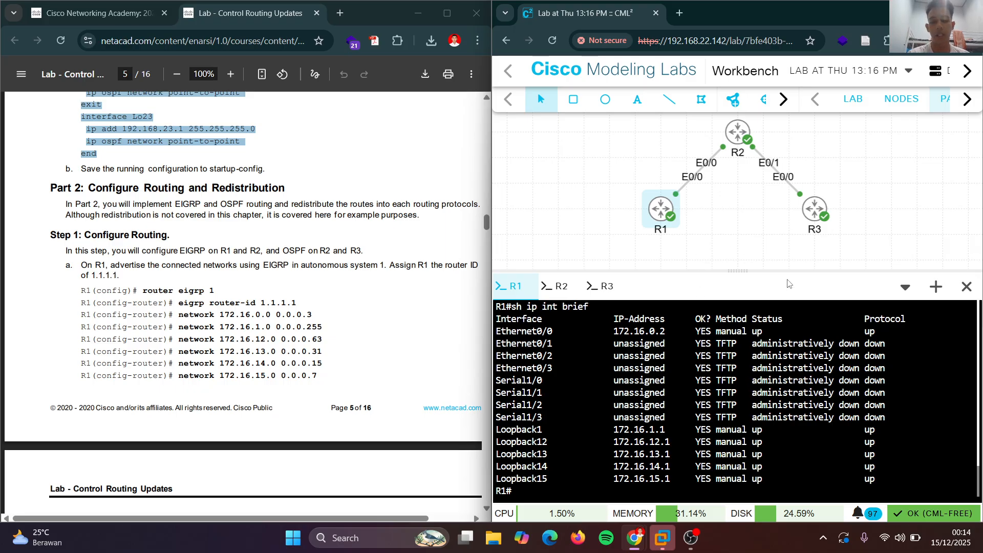
# Enter global configuration mode on R1 and start the guide's EIGRP process with router eigrp 1.
pyautogui.click(203, 241)
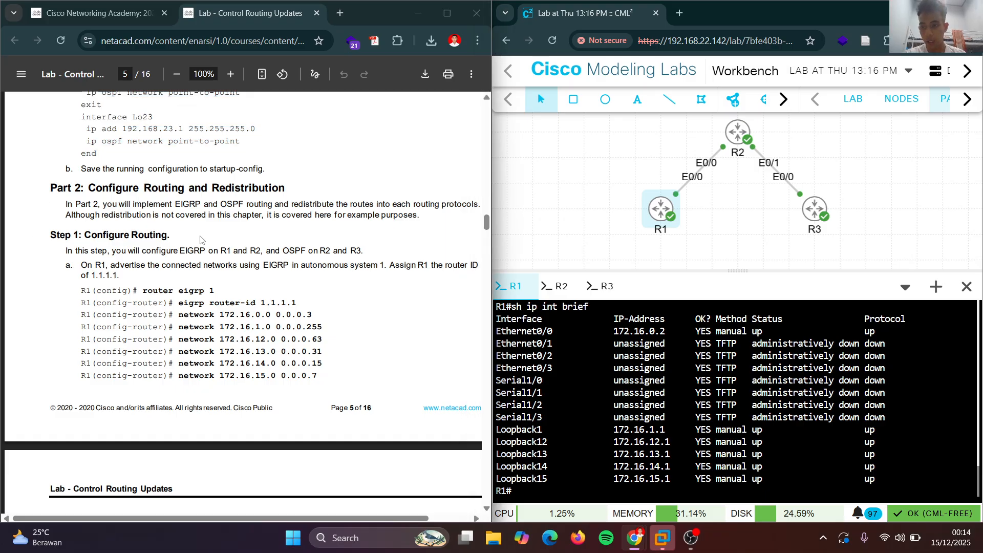
pyautogui.scroll(-3, 205, 270)
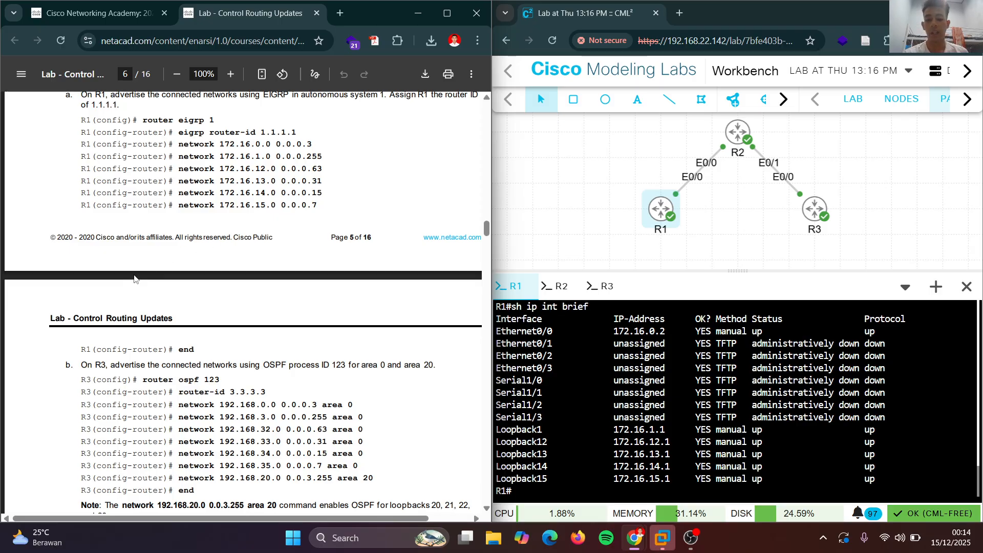
pyautogui.scroll(3, 161, 341)
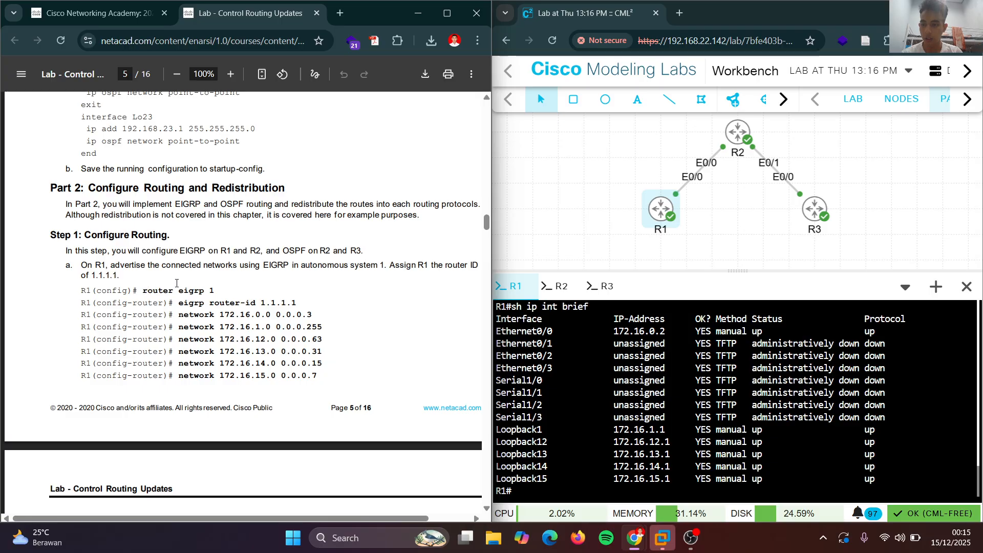
pyautogui.moveTo(144, 290); pyautogui.dragTo(209, 290)
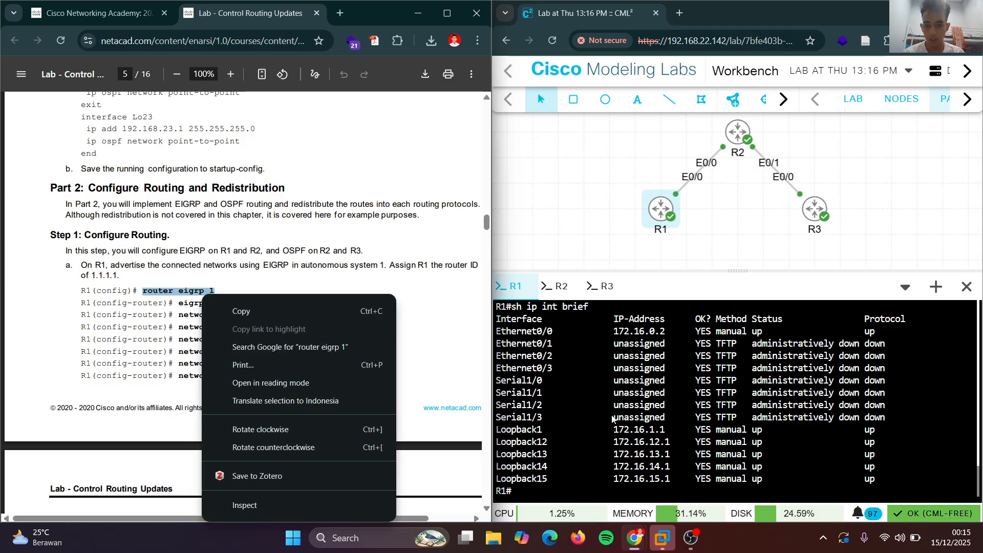
pyautogui.click(594, 478)
pyautogui.click(551, 493)
pyautogui.write('ci')
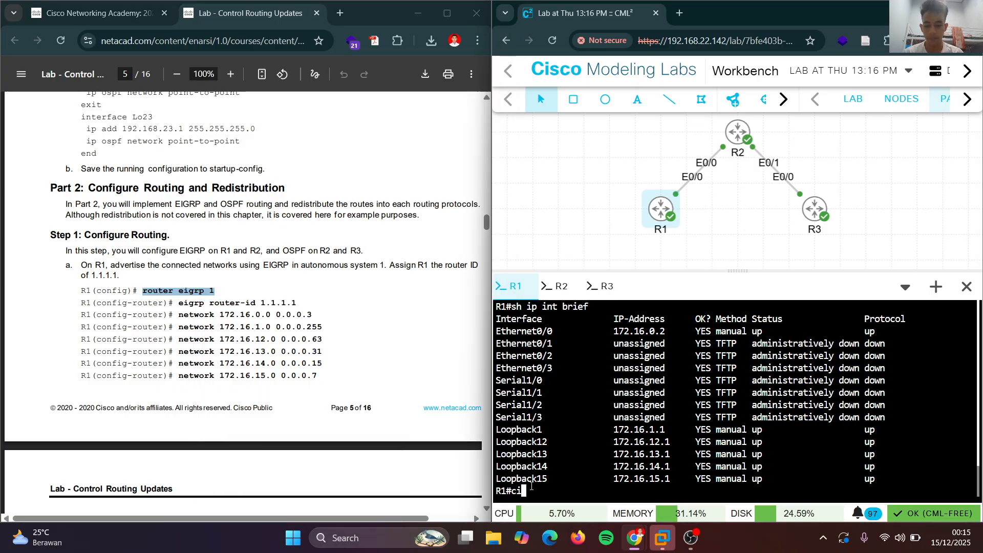
pyautogui.press('BackSpace')
pyautogui.write('onf t')
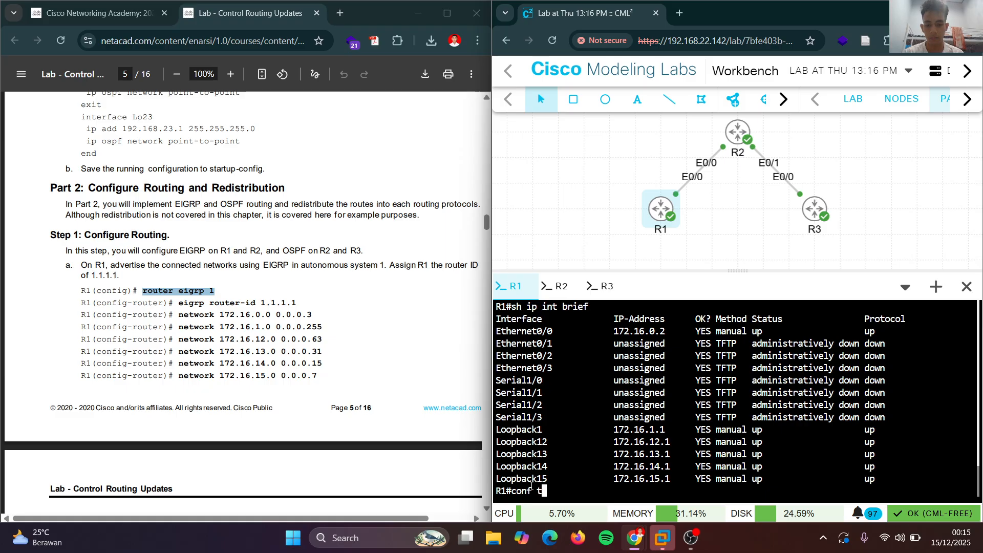
pyautogui.press('Return')
pyautogui.write('router e')
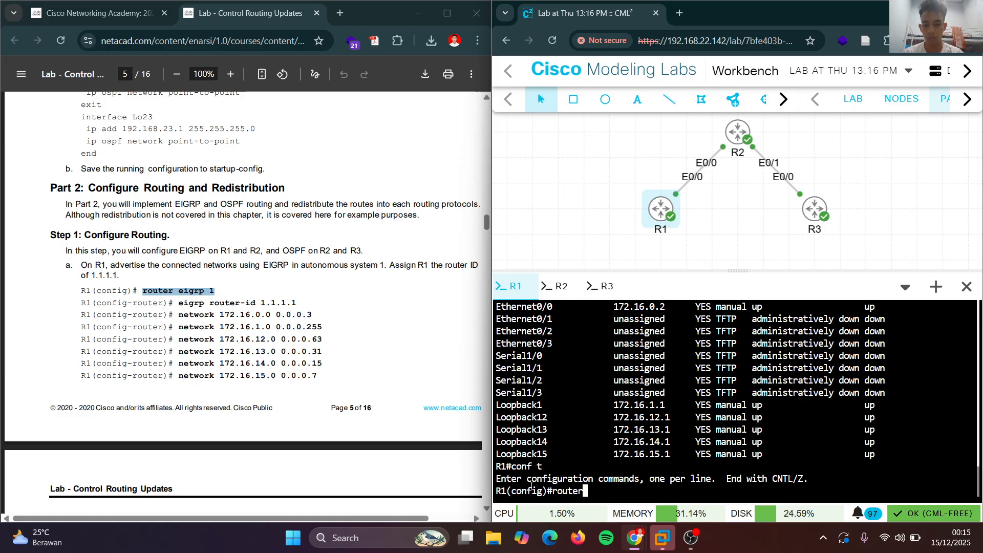
pyautogui.press('Tab')
pyautogui.write('1')
pyautogui.press('Return')
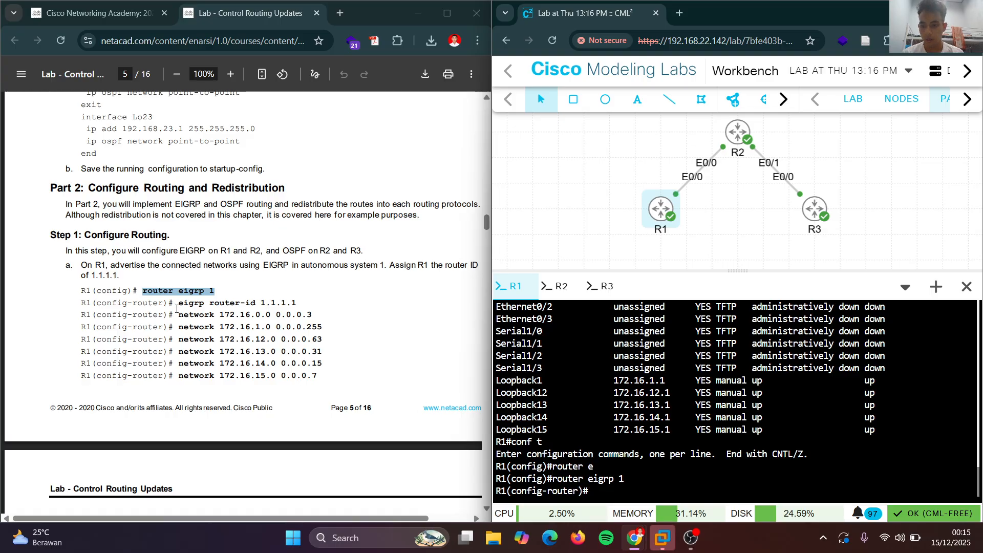
# Set R1's EIGRP router ID to 1.1.1.1.
pyautogui.write('ei')
pyautogui.press('Tab')
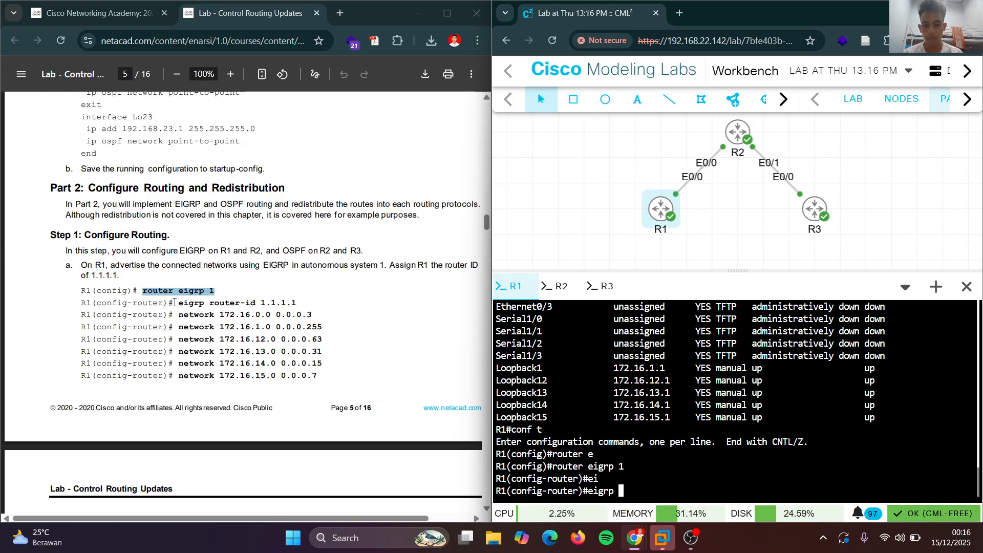
pyautogui.write('ro')
pyautogui.press('Tab')
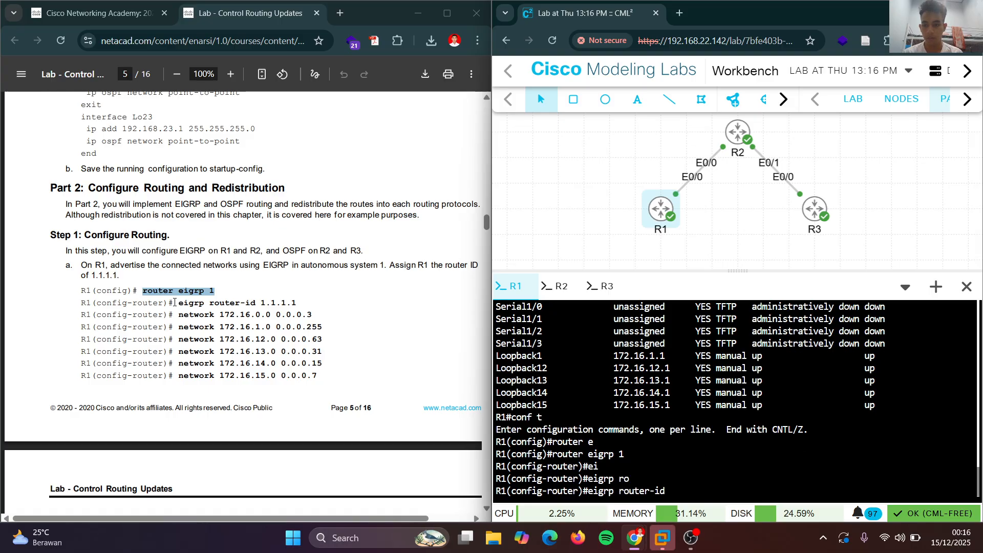
pyautogui.write('1.1.1')
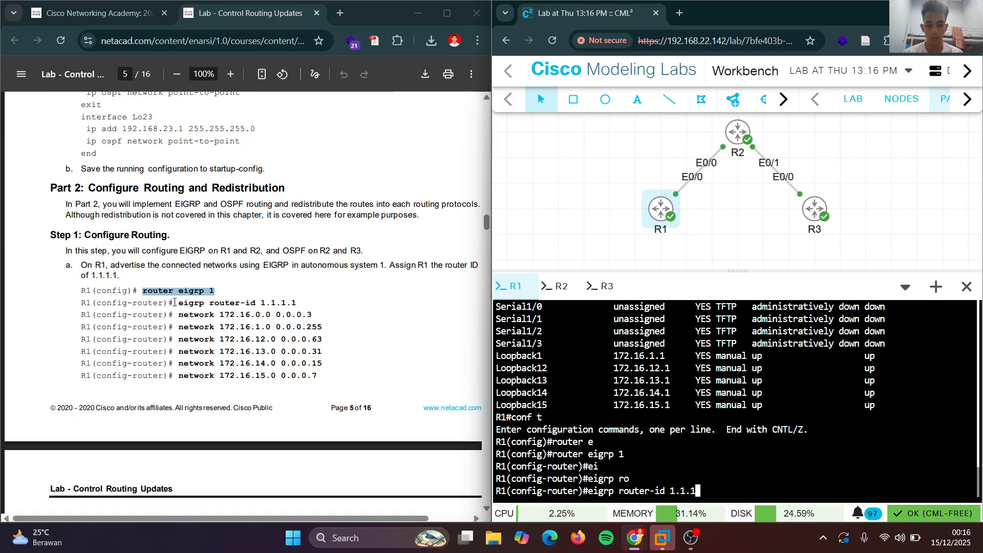
pyautogui.write('.1')
pyautogui.press('Return')
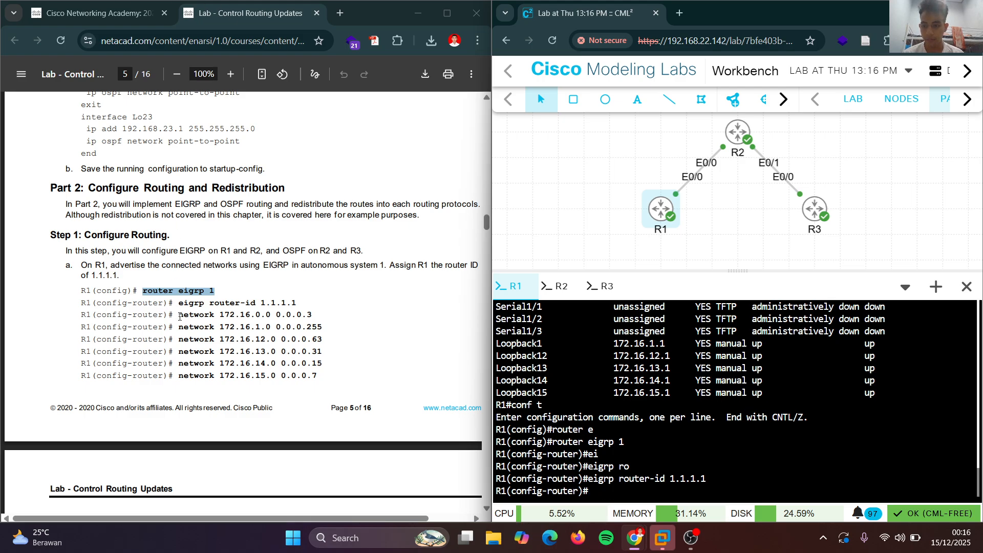
# Copy the guide's network 172.16.0.0 0.0.0.3 command into R1's EIGRP configuration.
pyautogui.moveTo(178, 314); pyautogui.dragTo(314, 318)
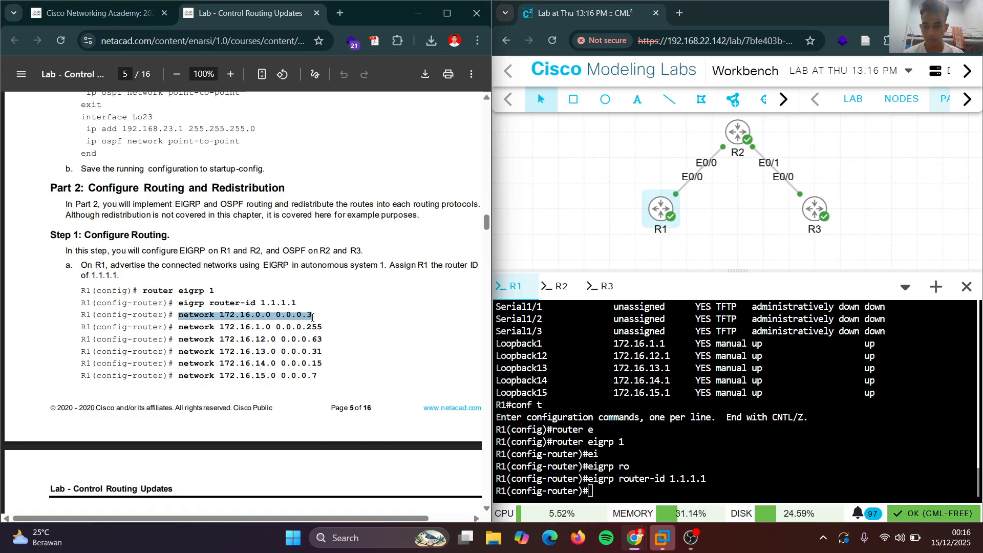
pyautogui.rightClick(312, 91)
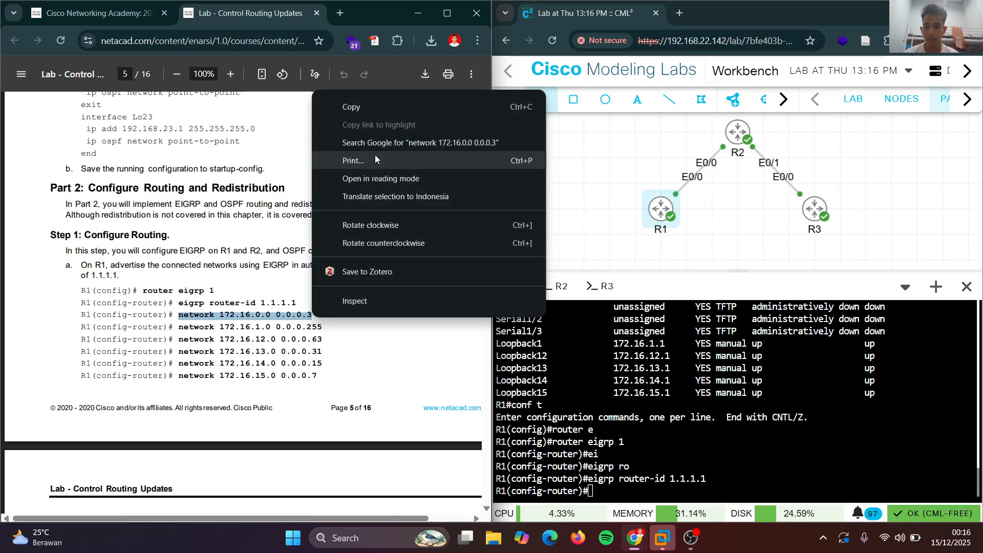
pyautogui.click(389, 106)
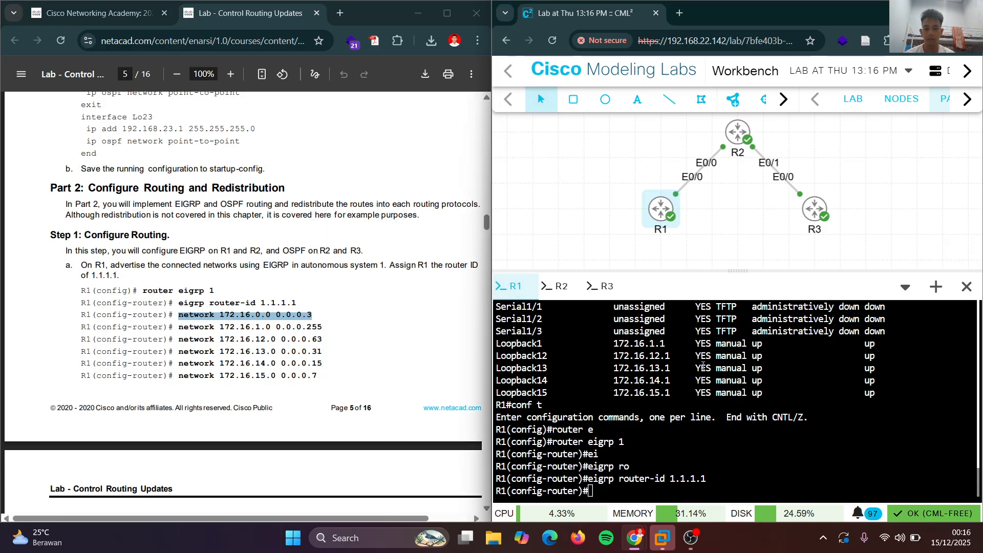
pyautogui.rightClick(697, 256)
pyautogui.click(746, 220)
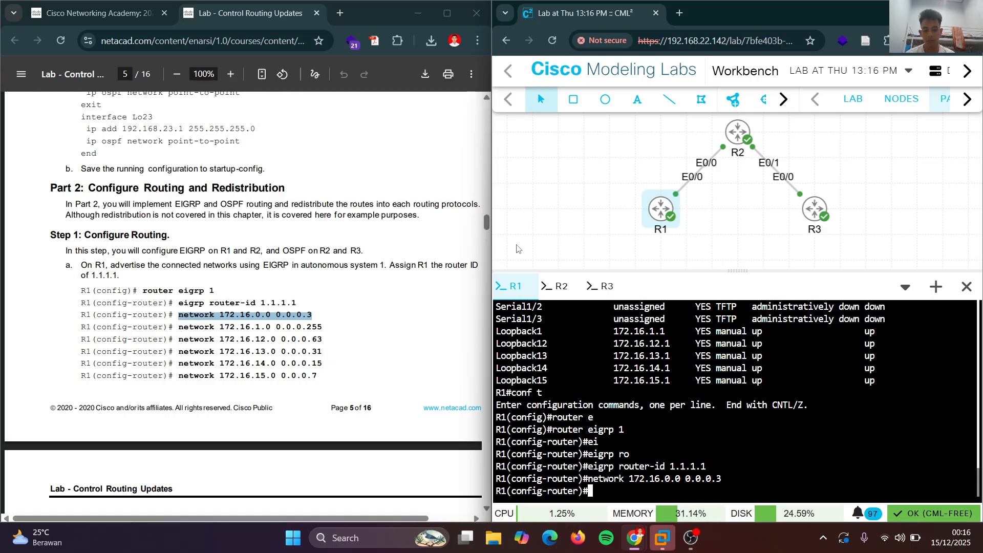
# Advertise network 172.16.1.0 with wildcard 0.0.0.255 in R1's EIGRP by adapting the previous network command.
pyautogui.press('Up')
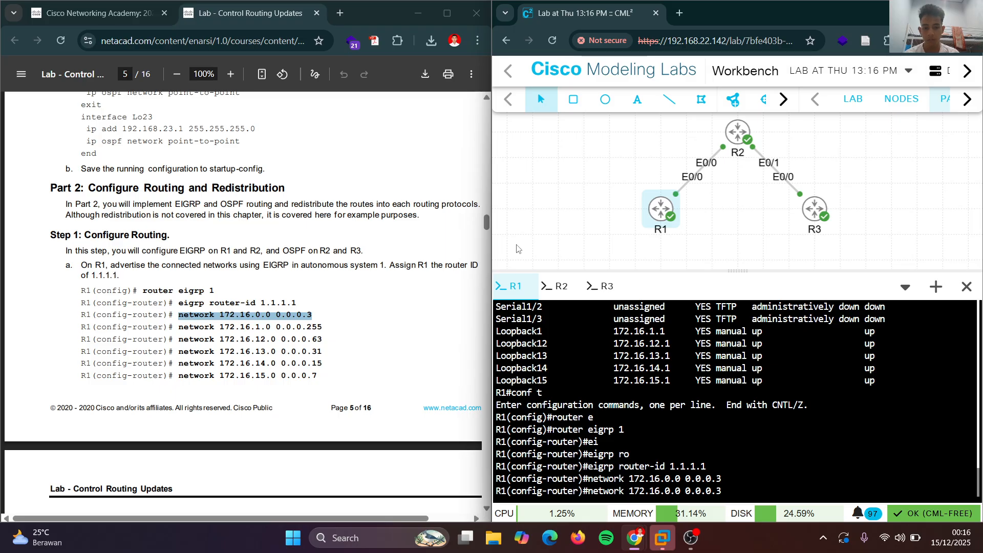
pyautogui.press('Down')
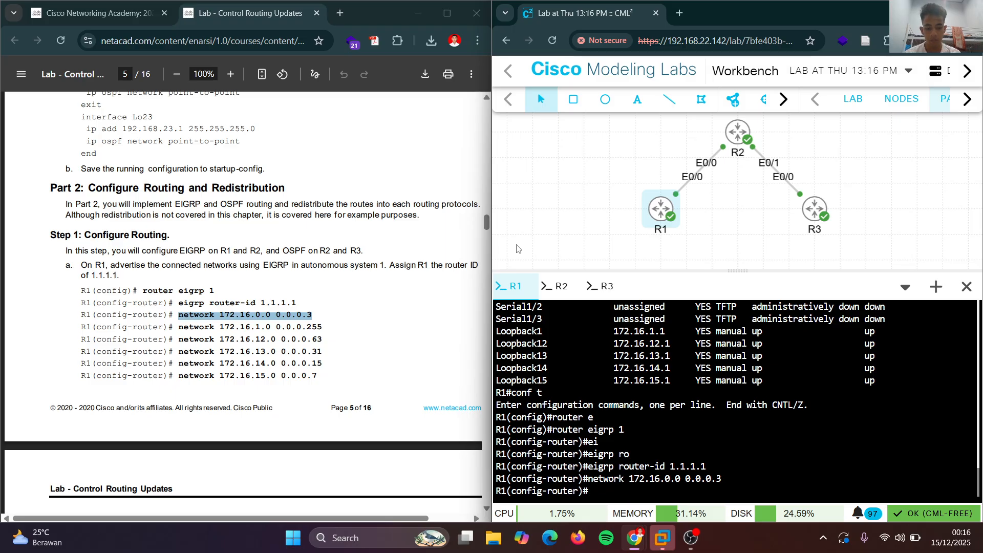
pyautogui.press('Up')
pyautogui.press('Left')
pyautogui.press('Left')
pyautogui.press('Left')
pyautogui.press('Left')
pyautogui.press('Left')
pyautogui.press('Left')
pyautogui.press('Left')
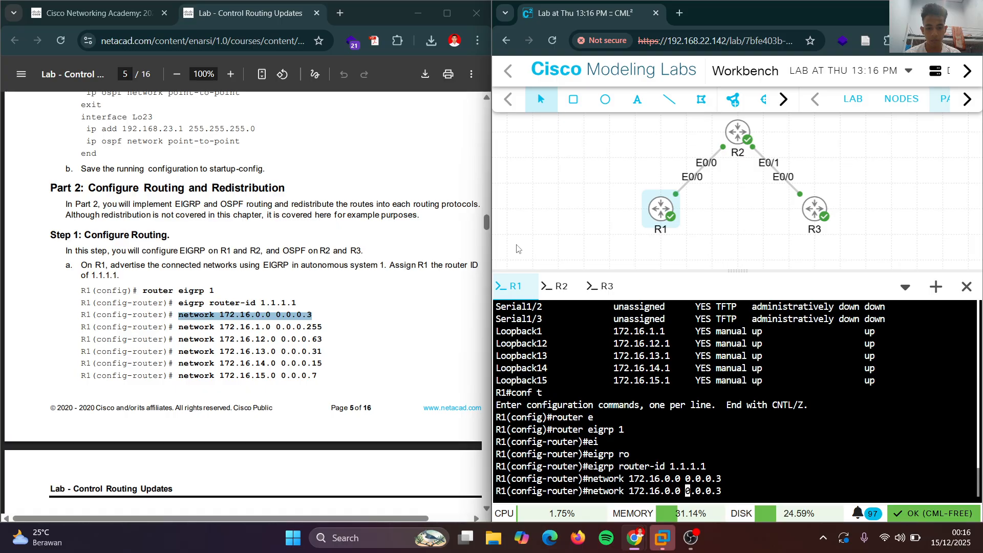
pyautogui.press('Left')
pyautogui.press('Left')
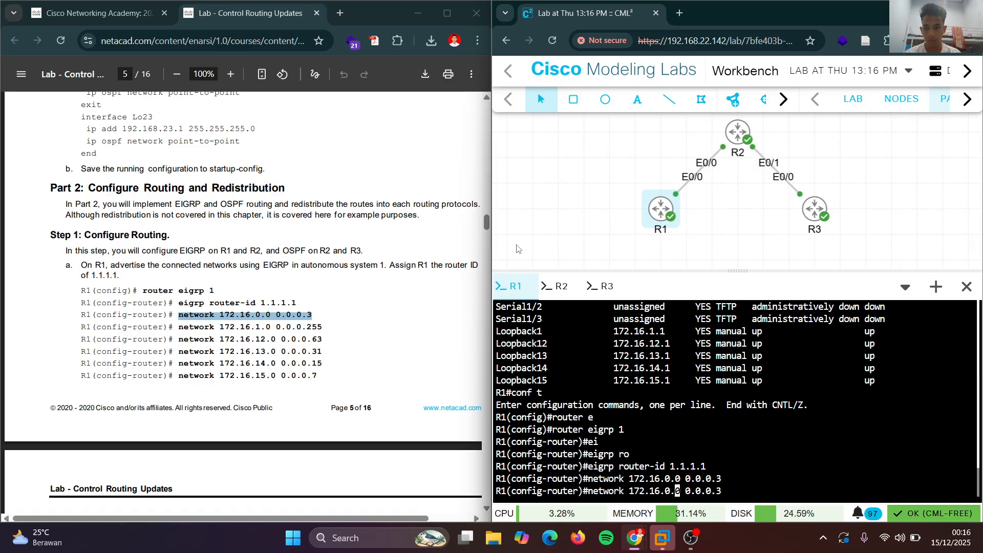
pyautogui.press('BackSpace')
pyautogui.press('BackSpace')
pyautogui.write('1.')
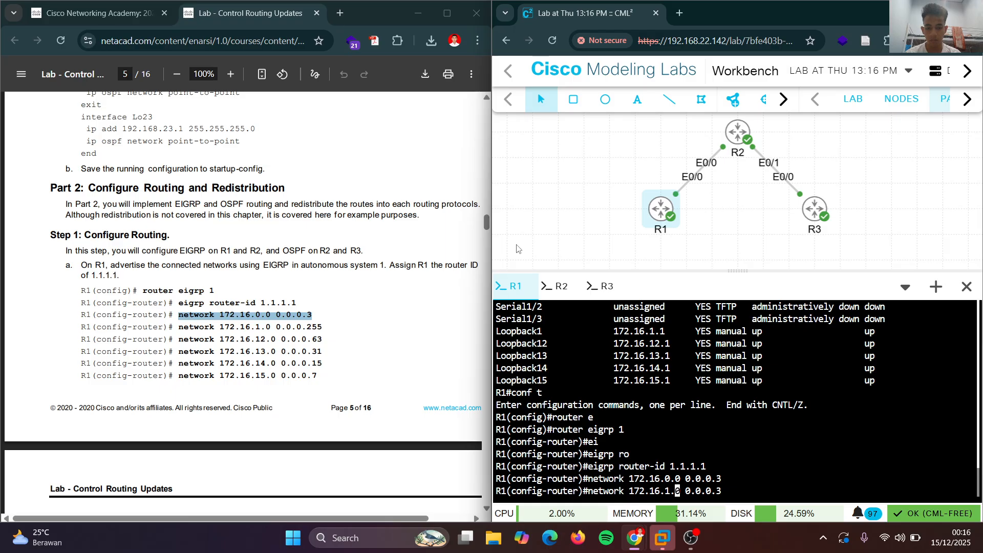
pyautogui.press('Right')
pyautogui.press('Right')
pyautogui.press('Right')
pyautogui.press('Right')
pyautogui.press('Right')
pyautogui.press('Right')
pyautogui.press('Right')
pyautogui.press('Right')
pyautogui.press('Right')
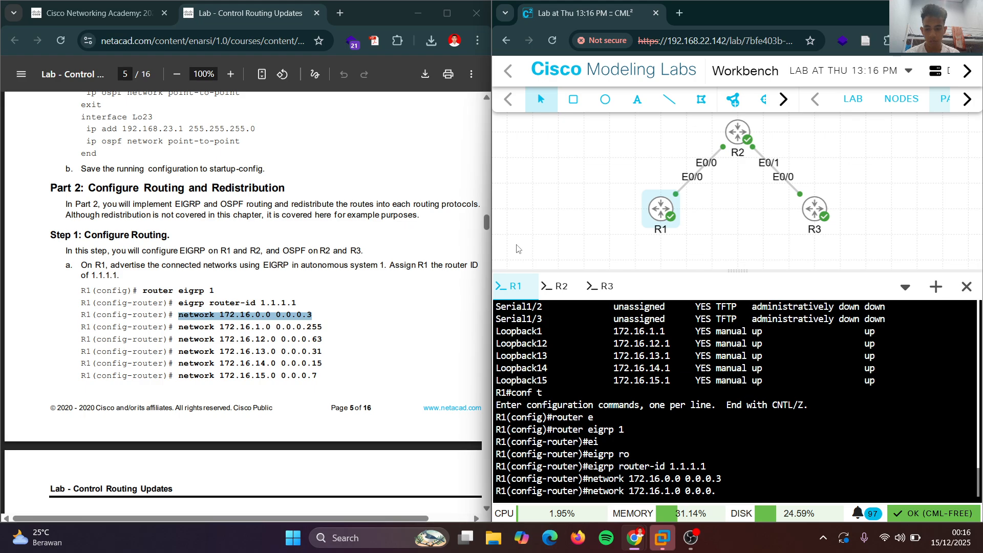
pyautogui.write('255')
pyautogui.press('Return')
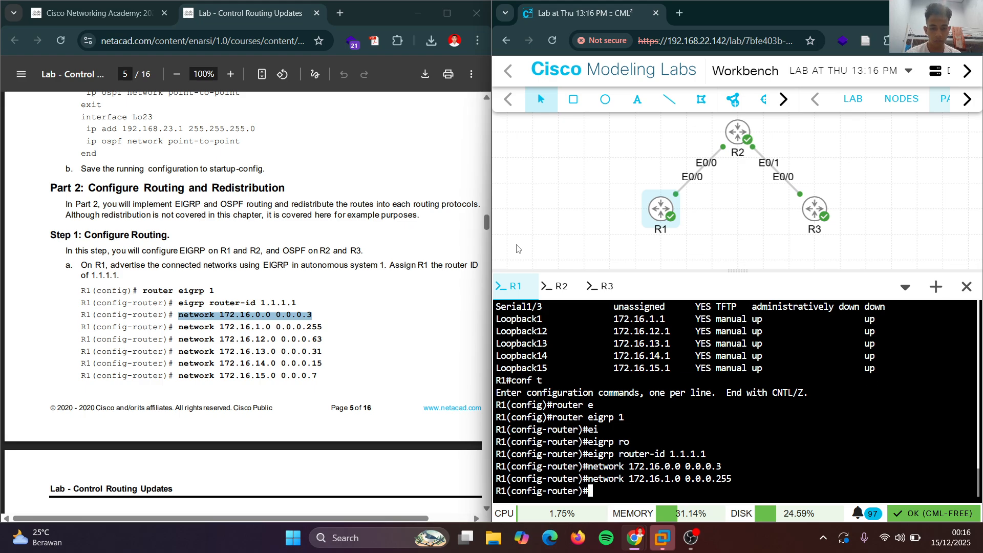
# Advertise network 172.16.12.0 with wildcard 0.0.0.63 in R1's EIGRP by adapting the previous network command.
pyautogui.press('Up')
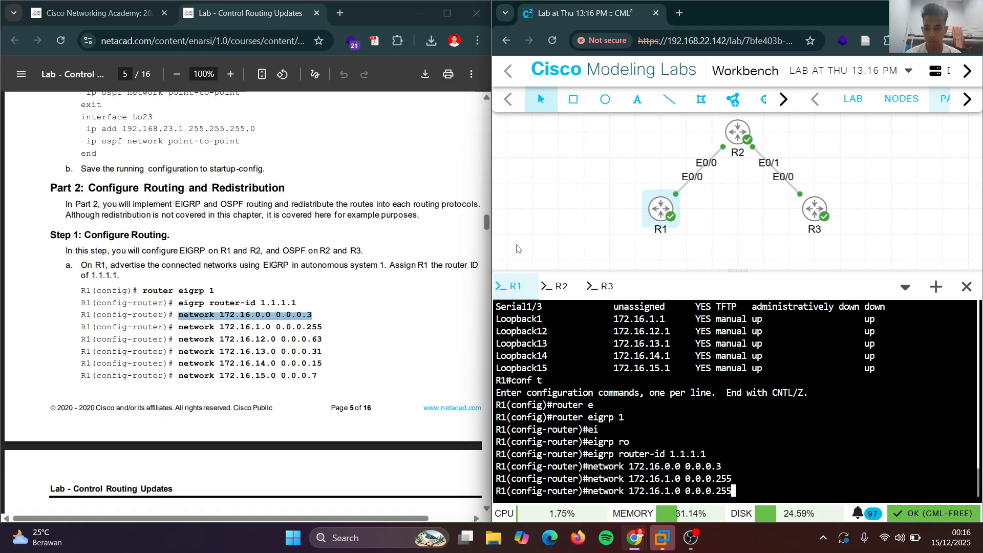
pyautogui.write('\\\\')
pyautogui.press('BackSpace')
pyautogui.press('BackSpace')
pyautogui.press('BackSpace')
pyautogui.press('BackSpace')
pyautogui.press('BackSpace')
pyautogui.write('63')
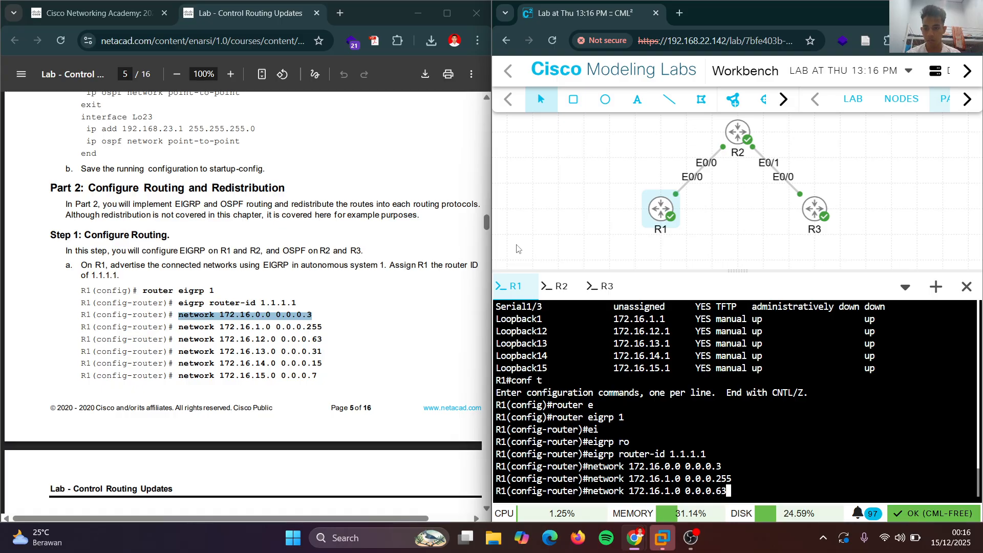
pyautogui.press('Left')
pyautogui.press('Left')
pyautogui.press('Left')
pyautogui.press('Left')
pyautogui.press('Left')
pyautogui.press('Left')
pyautogui.press('Left')
pyautogui.press('Left')
pyautogui.press('Left')
pyautogui.press('Left')
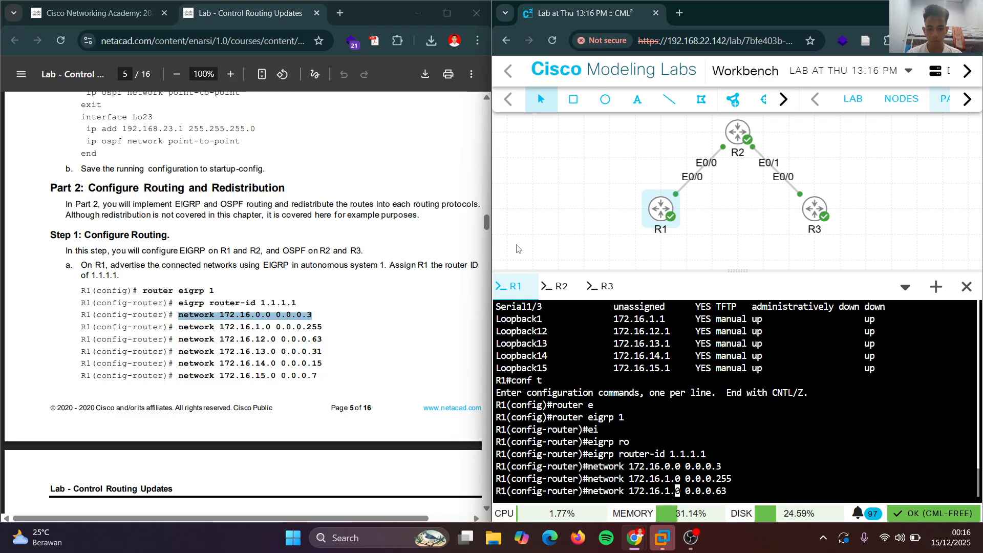
pyautogui.write('2')
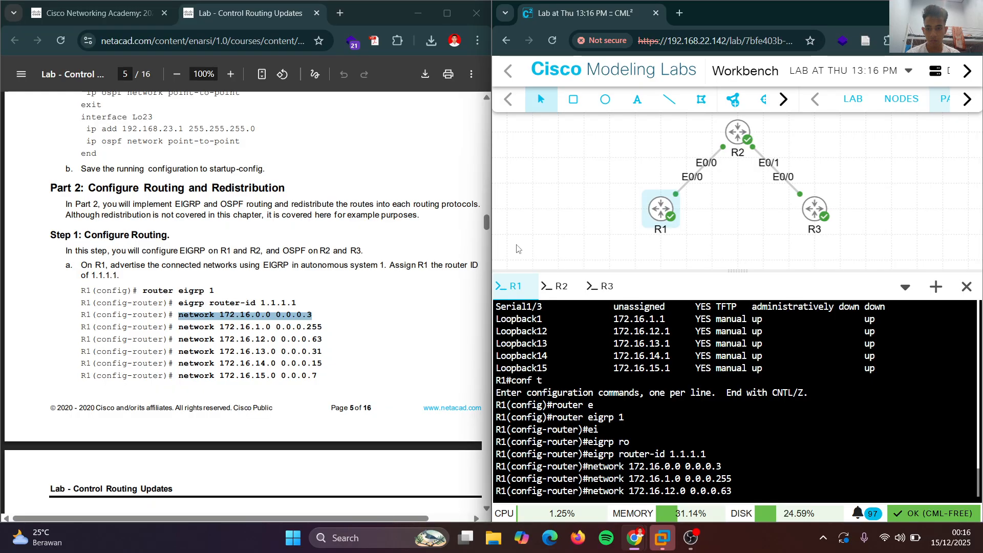
pyautogui.press('Return')
# Advertise network 172.16.13.0 with wildcard 0.0.0.31 in R1's EIGRP by adapting the previous network command.
pyautogui.press('Up')
pyautogui.press('Left')
pyautogui.press('Left')
pyautogui.press('Left')
pyautogui.press('Left')
pyautogui.press('Left')
pyautogui.press('Left')
pyautogui.press('Left')
pyautogui.press('Left')
pyautogui.press('Left')
pyautogui.press('Left')
pyautogui.press('Left')
pyautogui.press('Left')
pyautogui.press('Left')
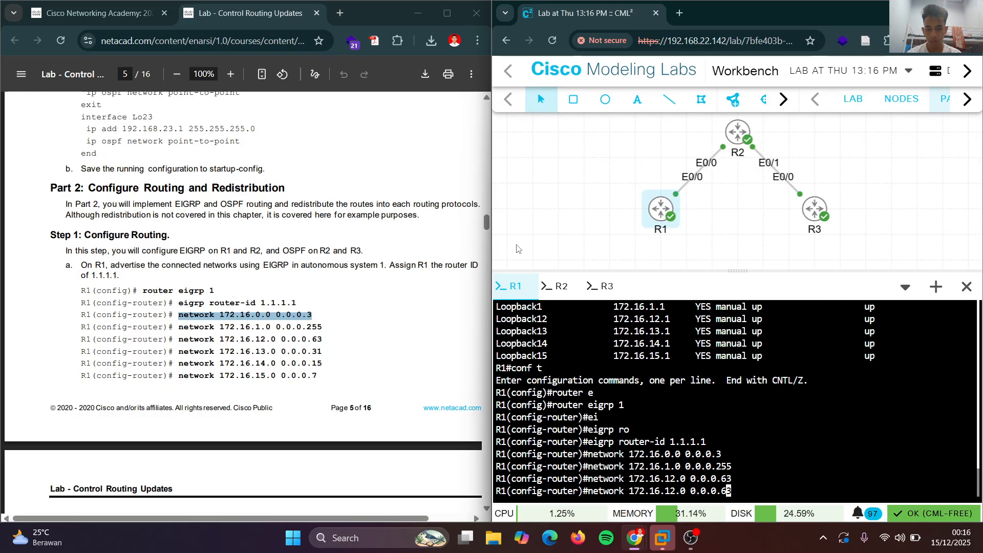
pyautogui.press('Right')
pyautogui.press('Right')
pyautogui.press('BackSpace')
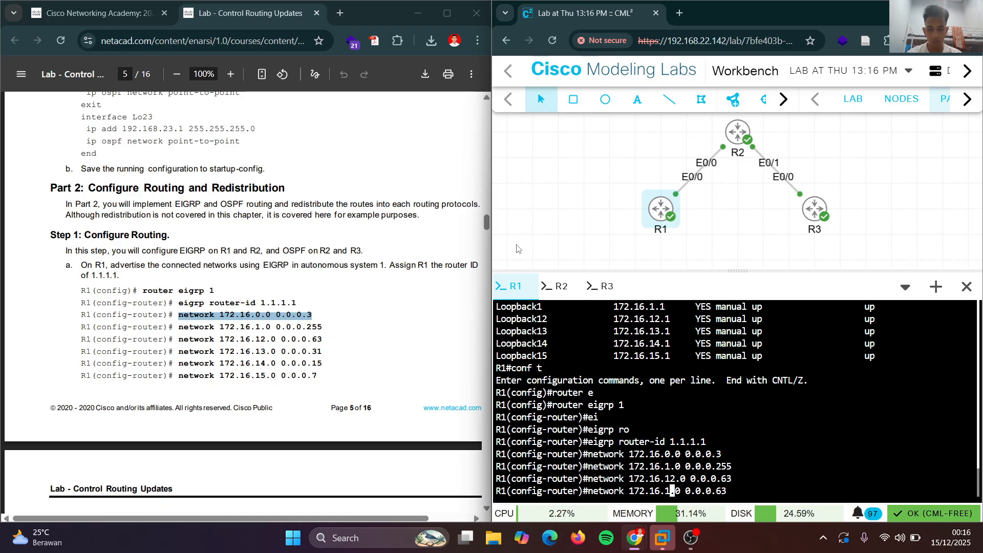
pyautogui.write('3')
pyautogui.press('Right')
pyautogui.press('Right')
pyautogui.press('Right')
pyautogui.press('Right')
pyautogui.press('Right')
pyautogui.press('Right')
pyautogui.press('Right')
pyautogui.press('Right')
pyautogui.press('Right')
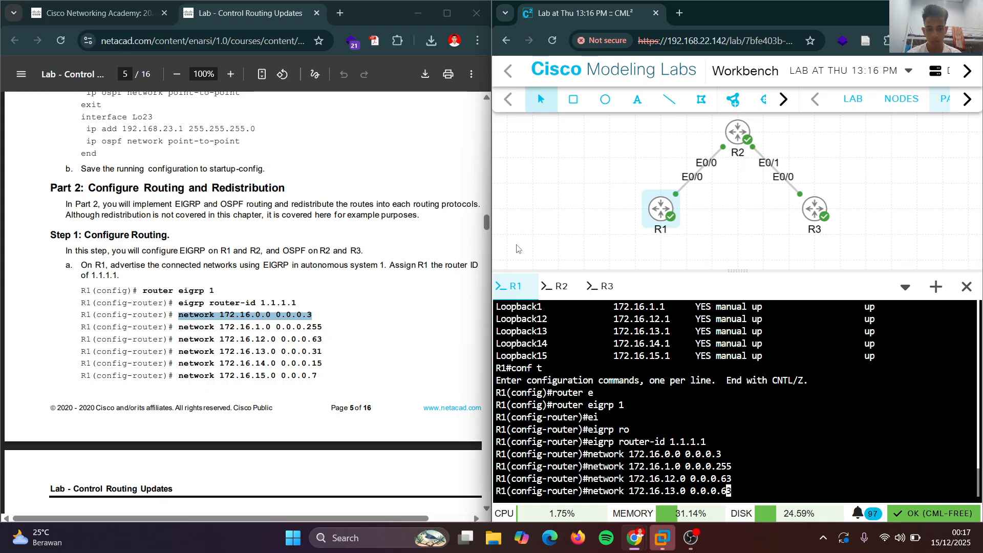
pyautogui.press('Right')
pyautogui.press('BackSpace')
pyautogui.press('BackSpace')
pyautogui.write('31')
pyautogui.press('Return')
# Advertise network 172.16.14.0 with wildcard 0.0.0.15 in R1's EIGRP by adapting the previous network command.
pyautogui.press('Up')
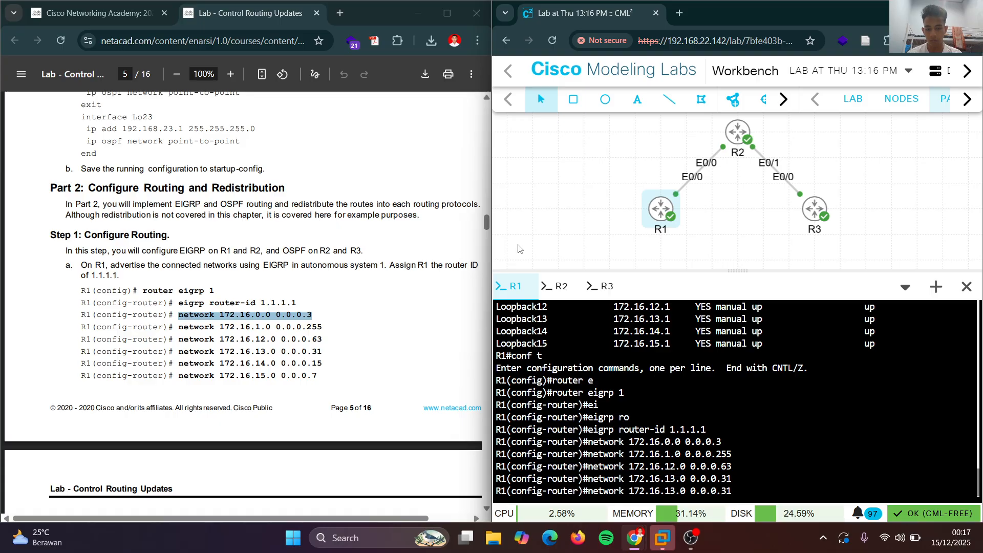
pyautogui.press('Left')
pyautogui.press('Left')
pyautogui.press('Left')
pyautogui.press('Left')
pyautogui.press('Left')
pyautogui.press('Left')
pyautogui.press('Left')
pyautogui.press('Left')
pyautogui.press('Left')
pyautogui.press('Left')
pyautogui.press('BackSpace')
pyautogui.write('4')
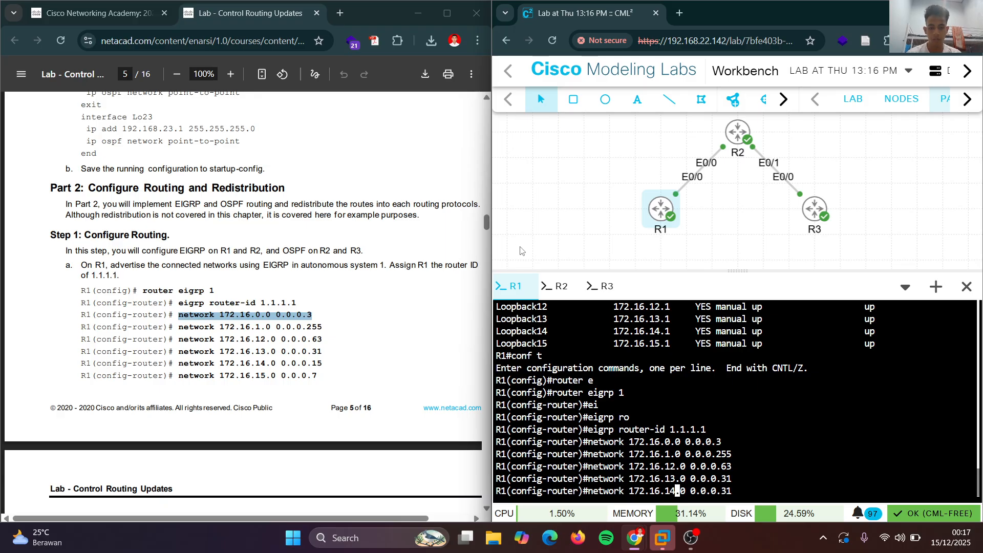
pyautogui.press('Right')
pyautogui.press('Right')
pyautogui.press('Right')
pyautogui.press('Right')
pyautogui.press('Right')
pyautogui.press('Right')
pyautogui.press('Right')
pyautogui.press('Right')
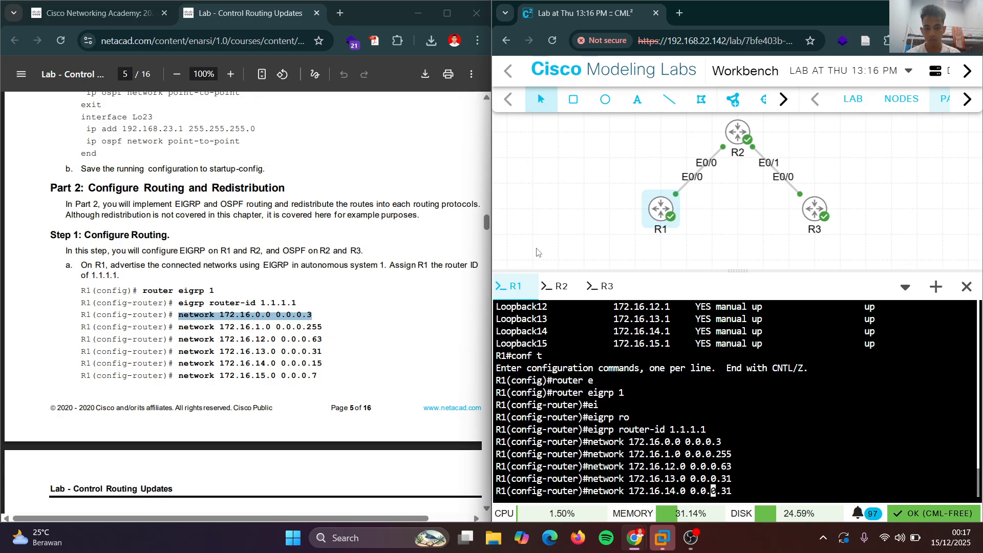
pyautogui.press('Delete')
pyautogui.press('Delete')
pyautogui.write('15')
pyautogui.press('Return')
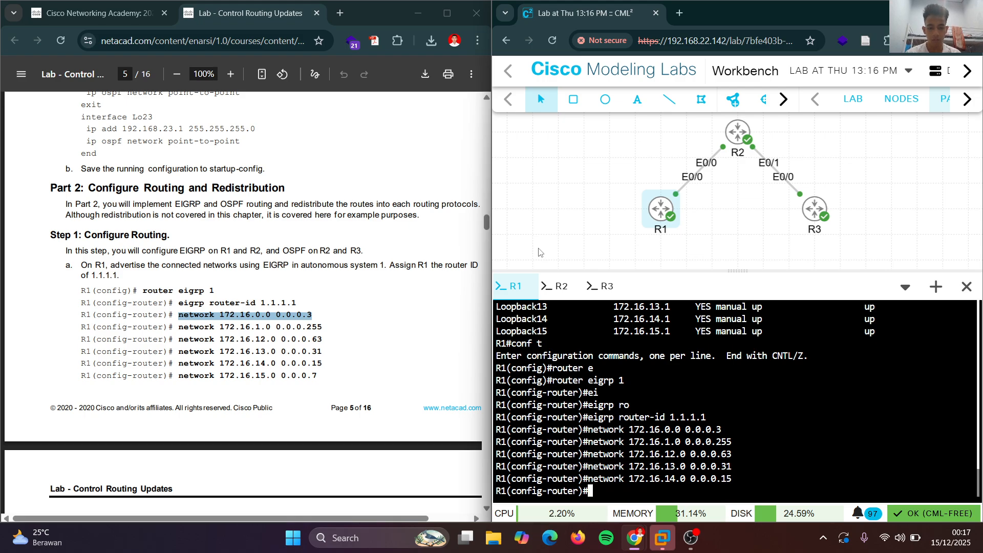
# Advertise network 172.16.15.0 with wildcard 0.0.0.7 in R1's EIGRP by adapting the previous network command.
pyautogui.press('Up')
pyautogui.press('Left')
pyautogui.press('Left')
pyautogui.press('Left')
pyautogui.press('Left')
pyautogui.press('Left')
pyautogui.press('Left')
pyautogui.press('Left')
pyautogui.press('Left')
pyautogui.press('Left')
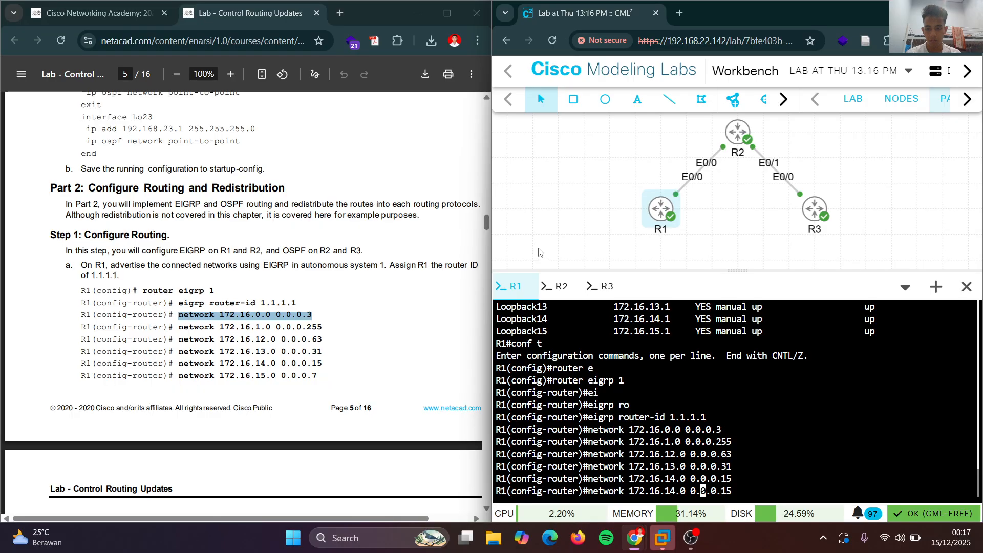
pyautogui.press('Left')
pyautogui.press('BackSpace')
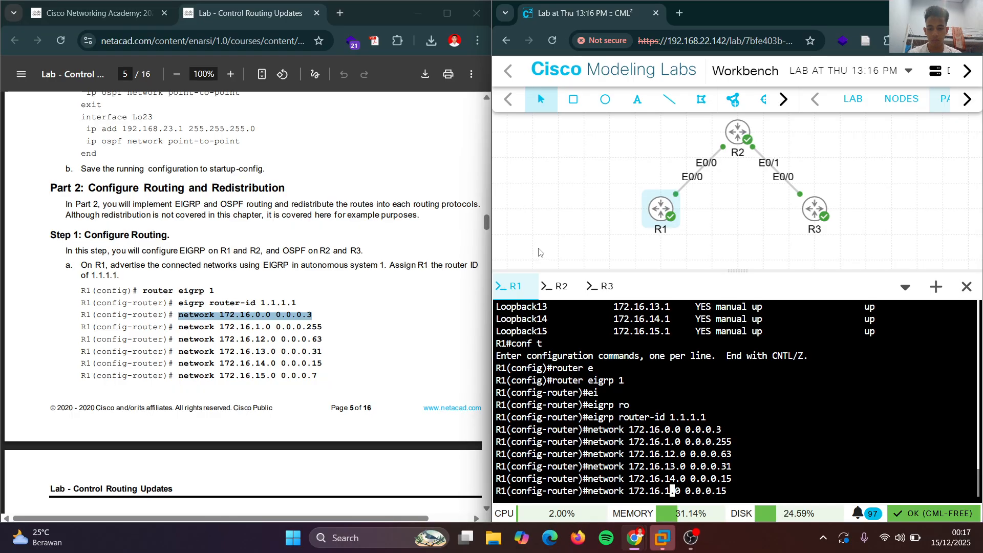
pyautogui.write('5')
pyautogui.press('Right')
pyautogui.press('Right')
pyautogui.press('Right')
pyautogui.press('Right')
pyautogui.press('Right')
pyautogui.press('Right')
pyautogui.press('Right')
pyautogui.press('Right')
pyautogui.press('Right')
pyautogui.press('Right')
pyautogui.press('Right')
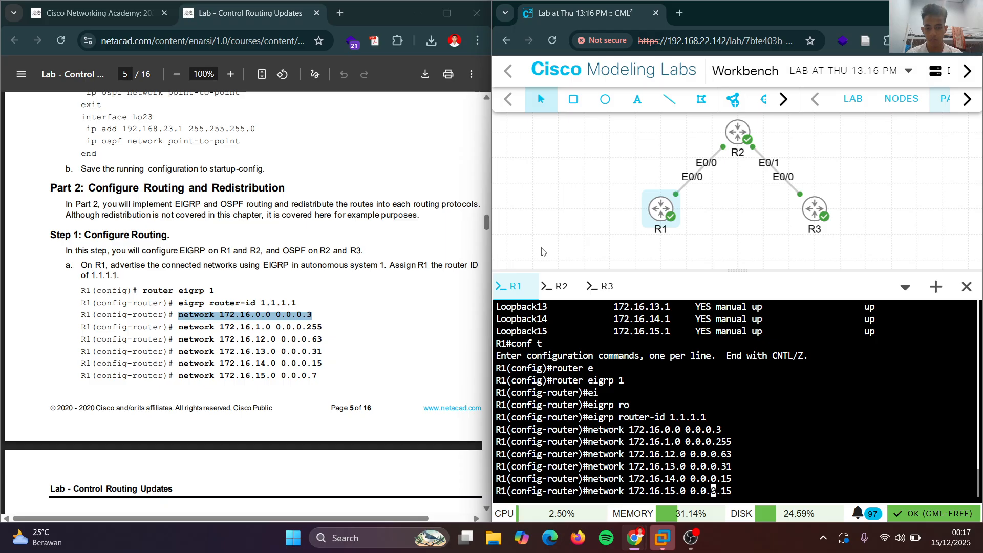
pyautogui.press('BackSpace')
pyautogui.press('BackSpace')
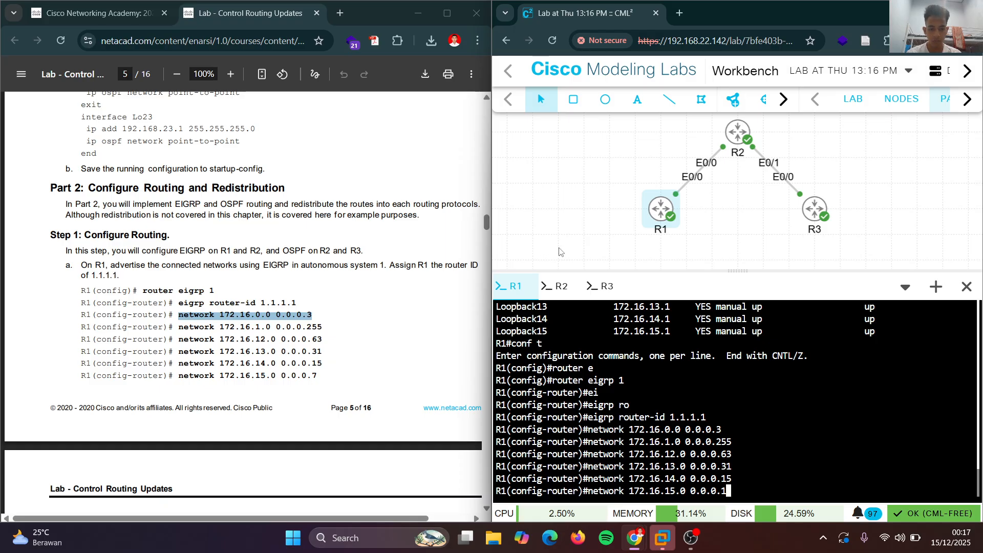
pyautogui.press('Return')
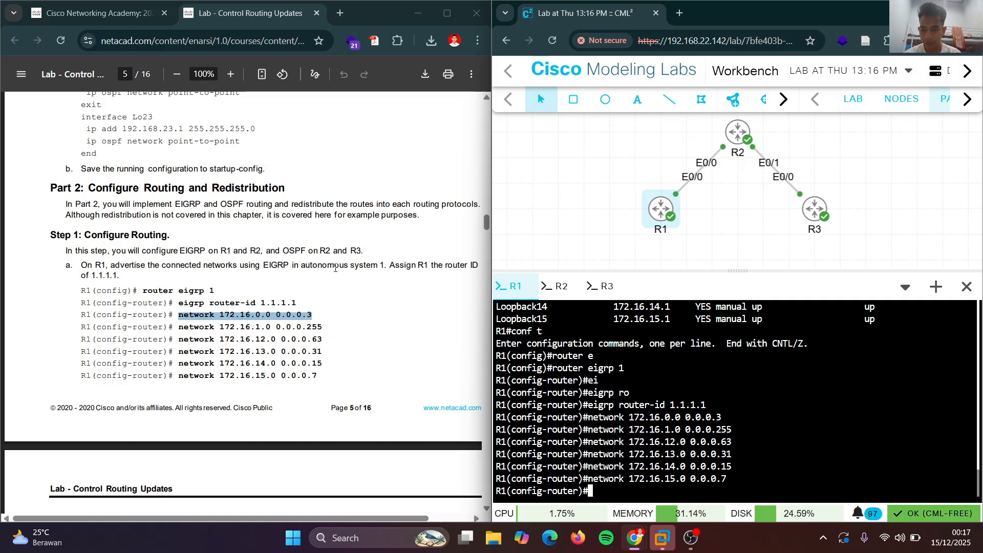
# Leave R1's EIGRP configuration and return to privileged mode with the end command, as the guide shows.
pyautogui.scroll(-3, 212, 288)
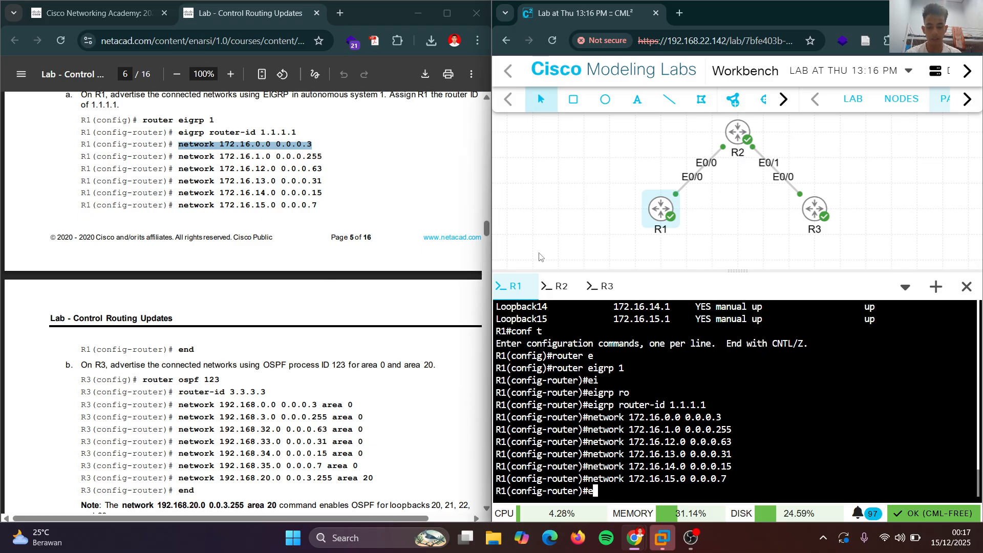
pyautogui.write('nd')
pyautogui.press('Return')
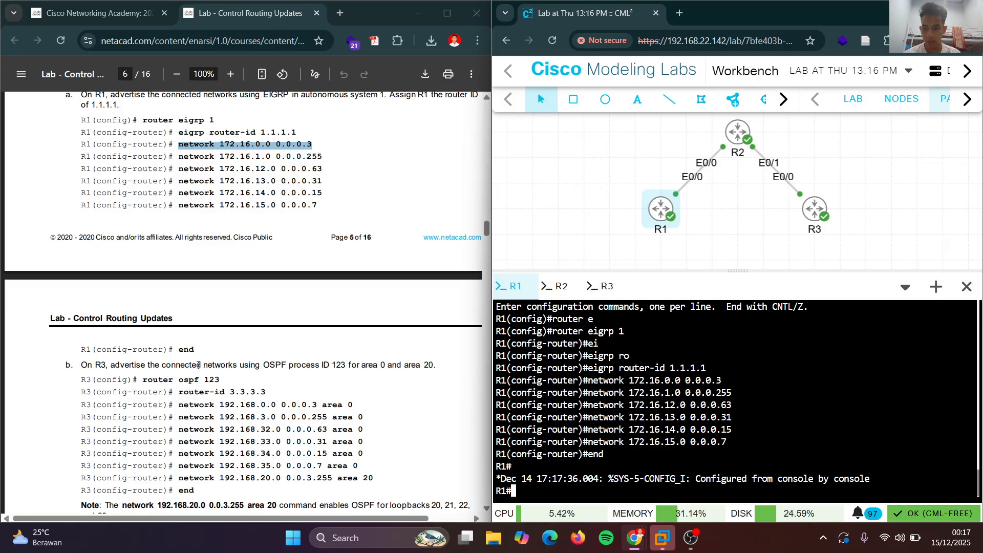
# Enter global configuration mode in the R1 console and start OSPF with router ospf 123 copied from the guide.
pyautogui.write('co')
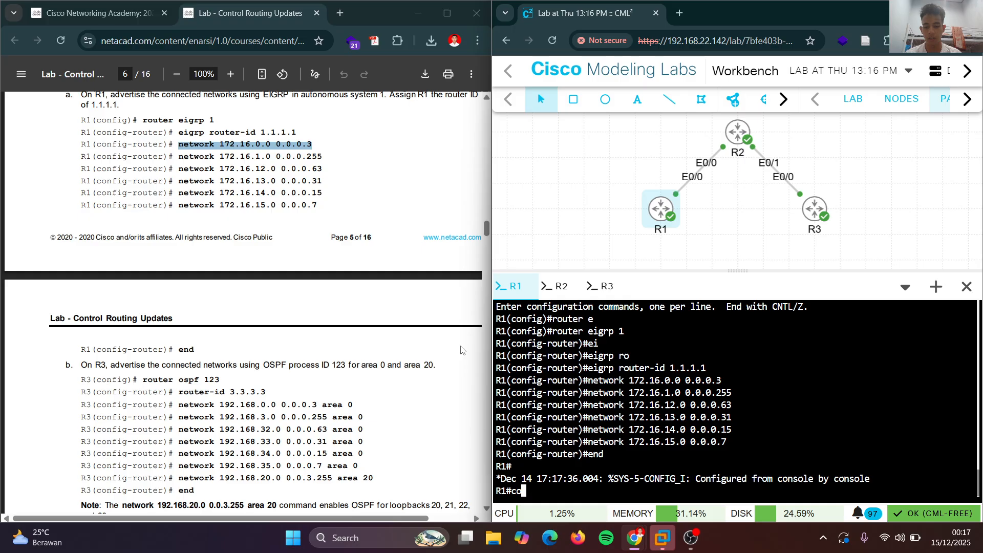
pyautogui.write('nf')
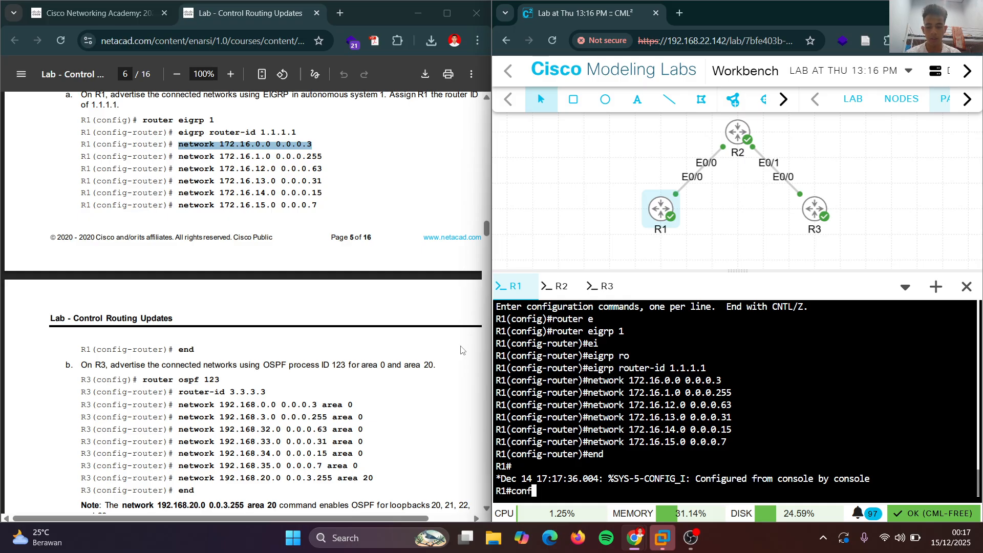
pyautogui.write(' t')
pyautogui.press('Return')
pyautogui.scroll(-2, 157, 341)
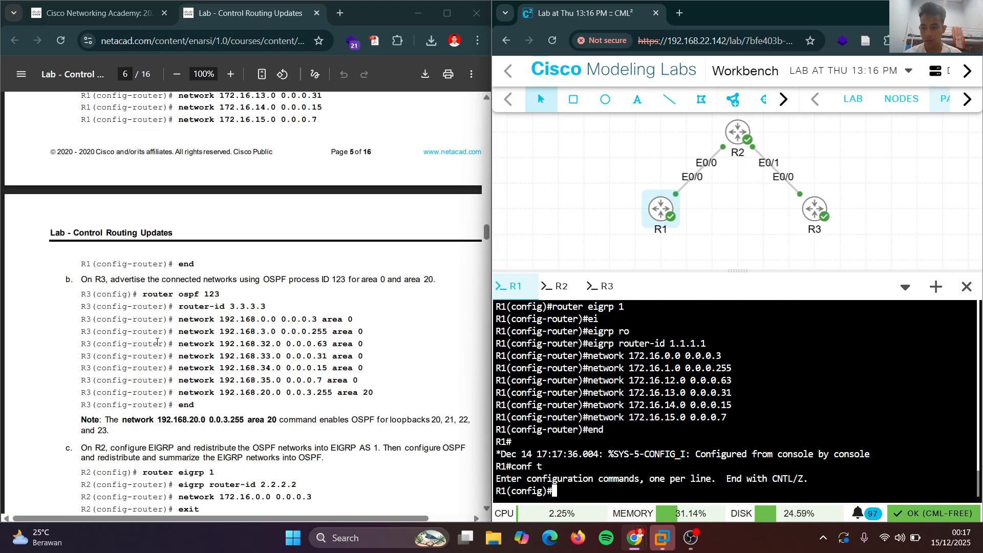
pyautogui.moveTo(144, 295); pyautogui.dragTo(220, 296)
pyautogui.scroll(-5, 219, 256)
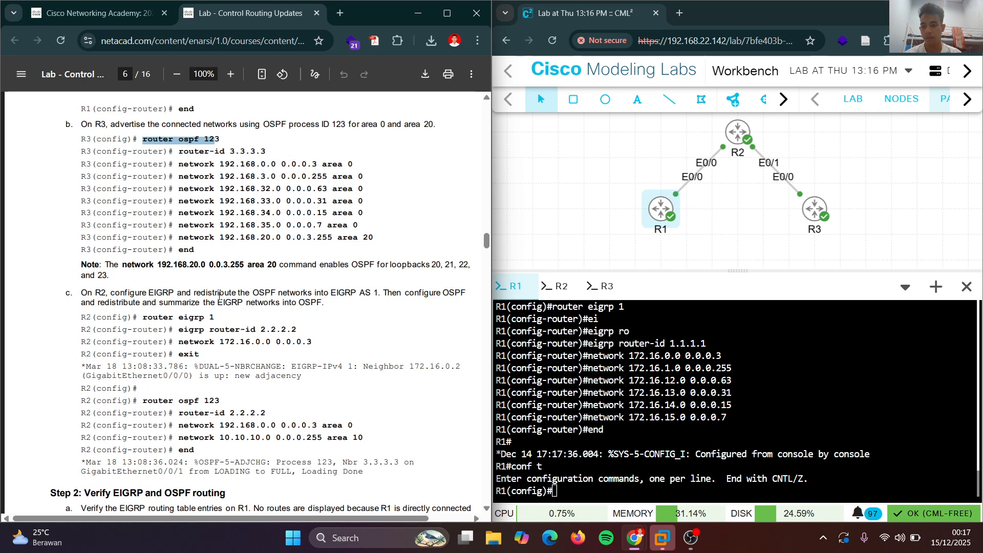
pyautogui.scroll(3, 219, 203)
pyautogui.moveTo(224, 220); pyautogui.dragTo(143, 207)
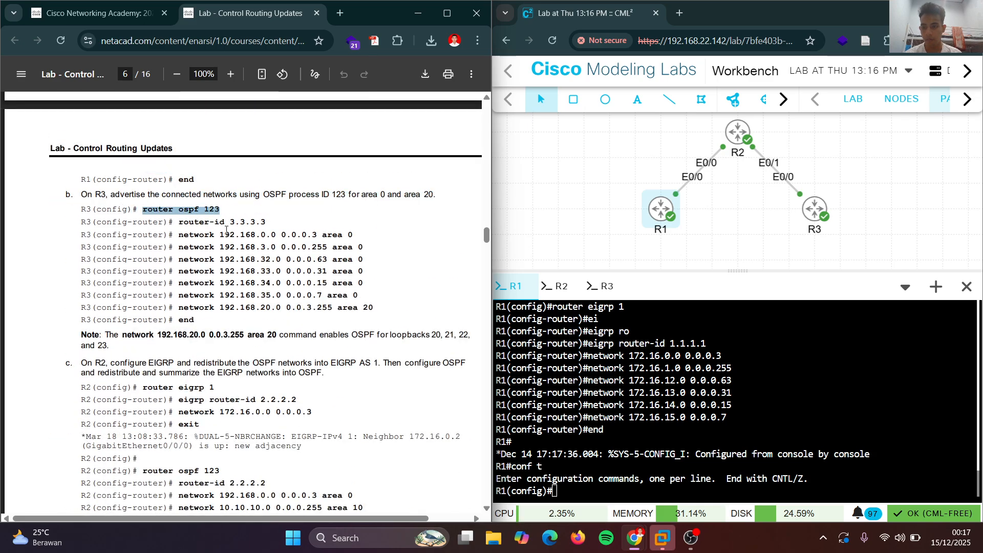
pyautogui.rightClick(155, 210)
pyautogui.click(229, 227)
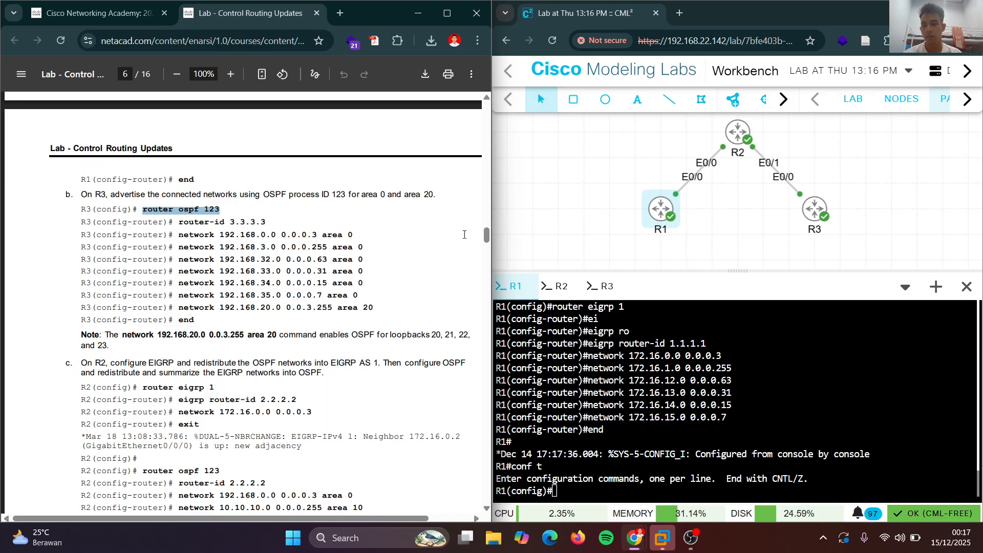
pyautogui.rightClick(823, 325)
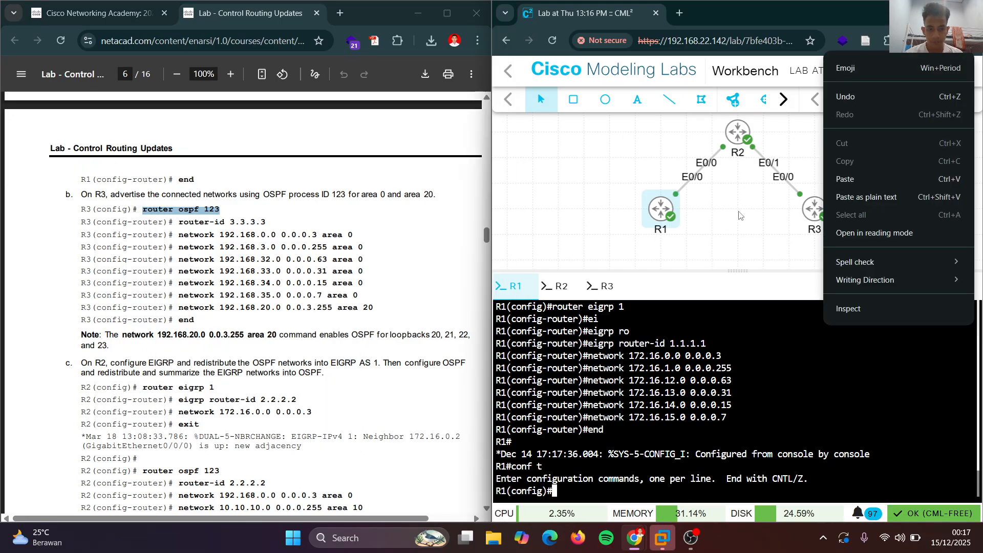
pyautogui.click(868, 180)
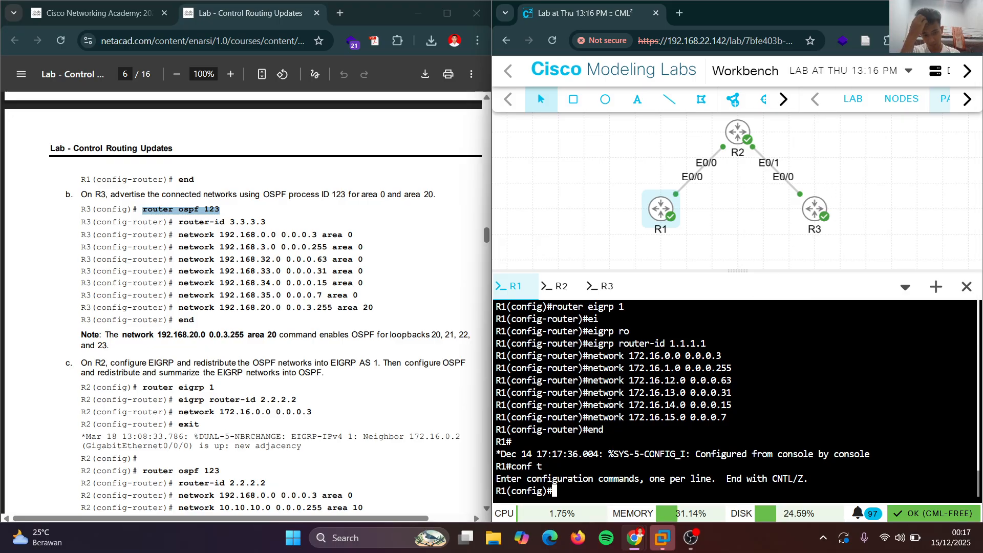
pyautogui.hotkey('ctrl', 'v')
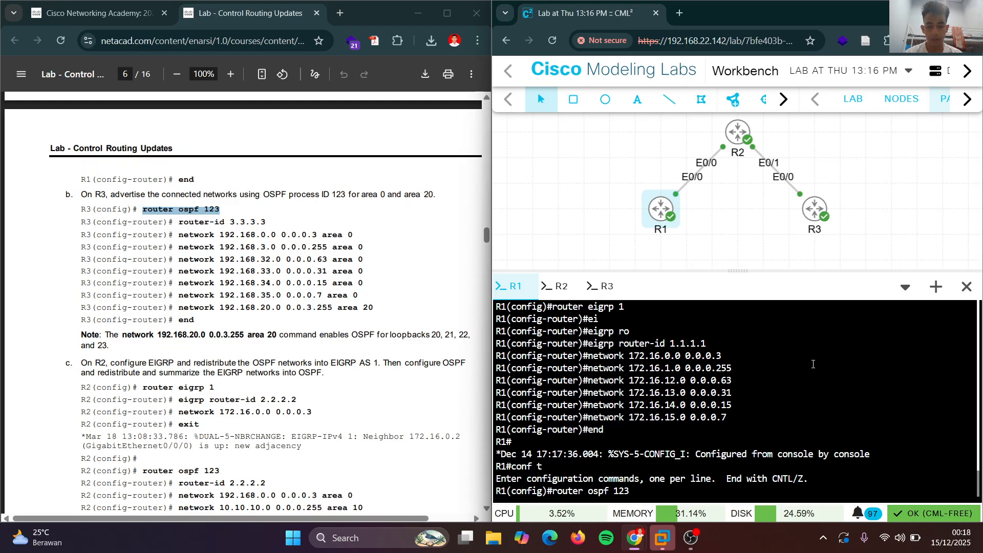
pyautogui.press('Return')
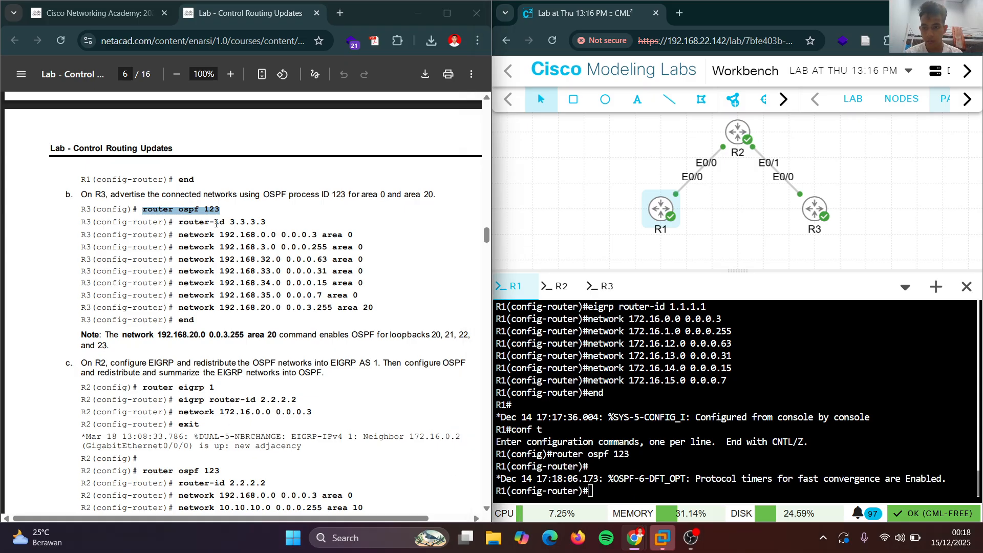
# Set the OSPF 123 router ID to 3.3.3.3 in the R1 console by copying the guide's router-id command.
pyautogui.moveTo(178, 221); pyautogui.dragTo(265, 222)
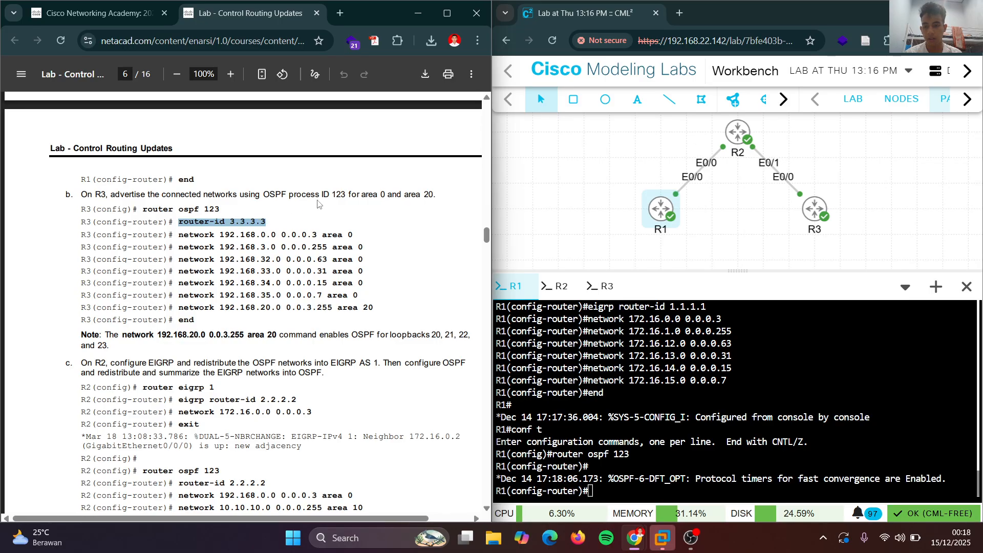
pyautogui.rightClick(265, 228)
pyautogui.click(306, 238)
pyautogui.rightClick(611, 408)
pyautogui.click(638, 239)
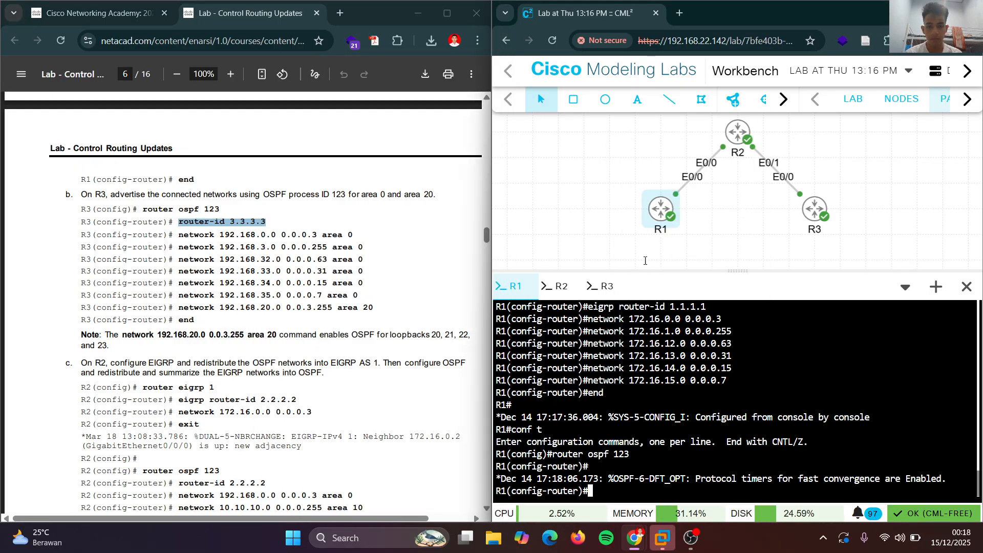
pyautogui.press('Return')
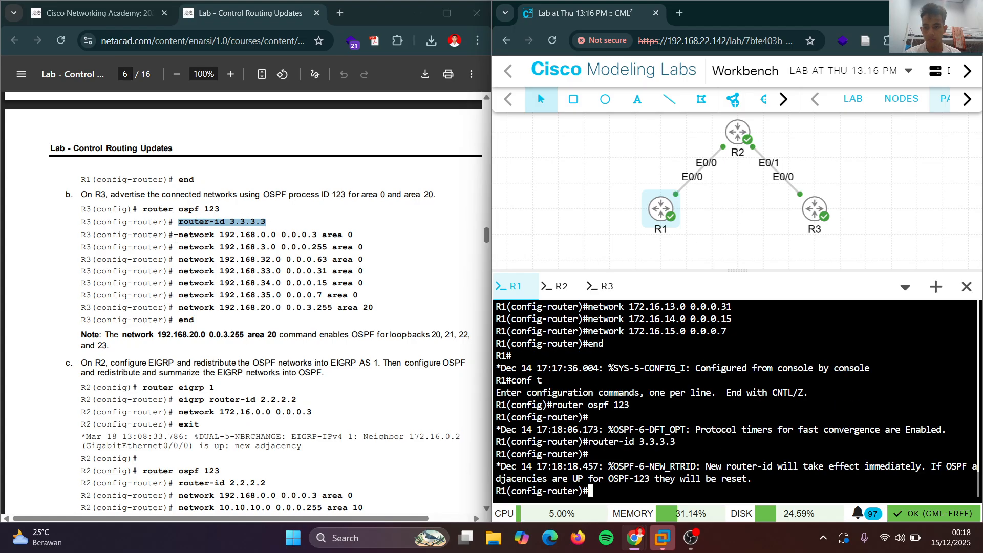
# Copy the guide's network 192.168.0.0 0.0.0.3 area 0 command into the OSPF configuration in the R1 console.
pyautogui.moveTo(177, 237); pyautogui.dragTo(351, 238)
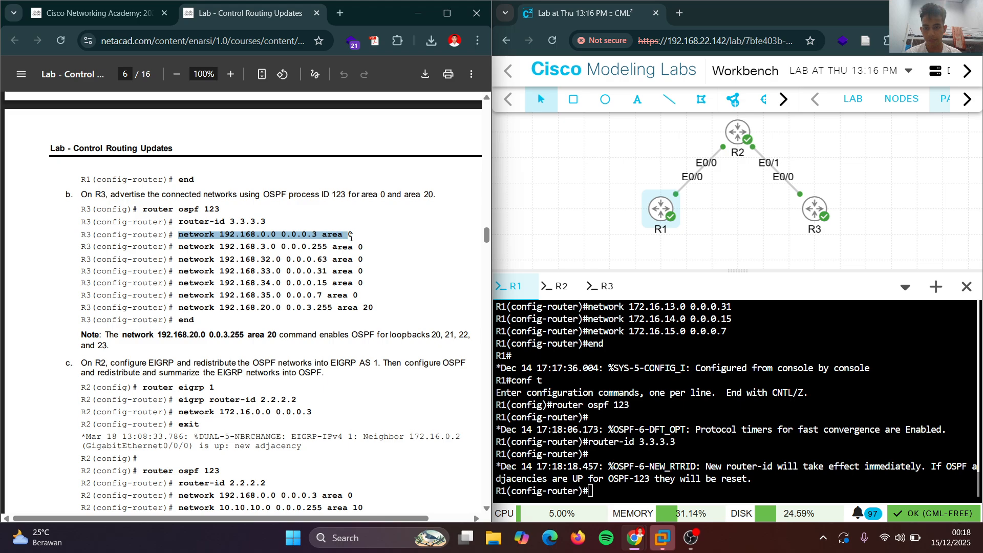
pyautogui.rightClick(353, 238)
pyautogui.click(389, 254)
pyautogui.rightClick(685, 424)
pyautogui.click(736, 283)
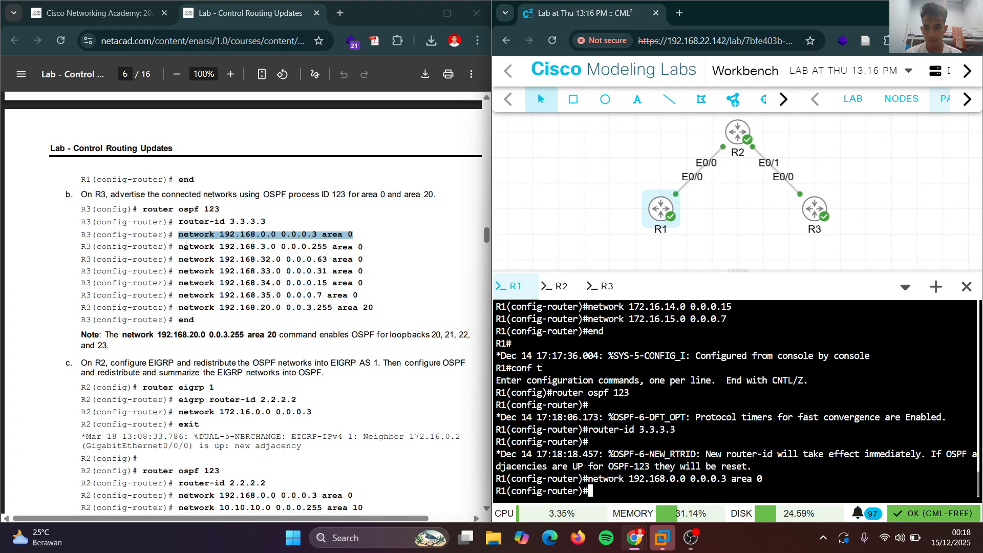
# Copy the guide's network 192.168.3.0 0.0.0.255 area 0 command into the OSPF configuration in the R1 console.
pyautogui.moveTo(180, 246); pyautogui.dragTo(349, 248)
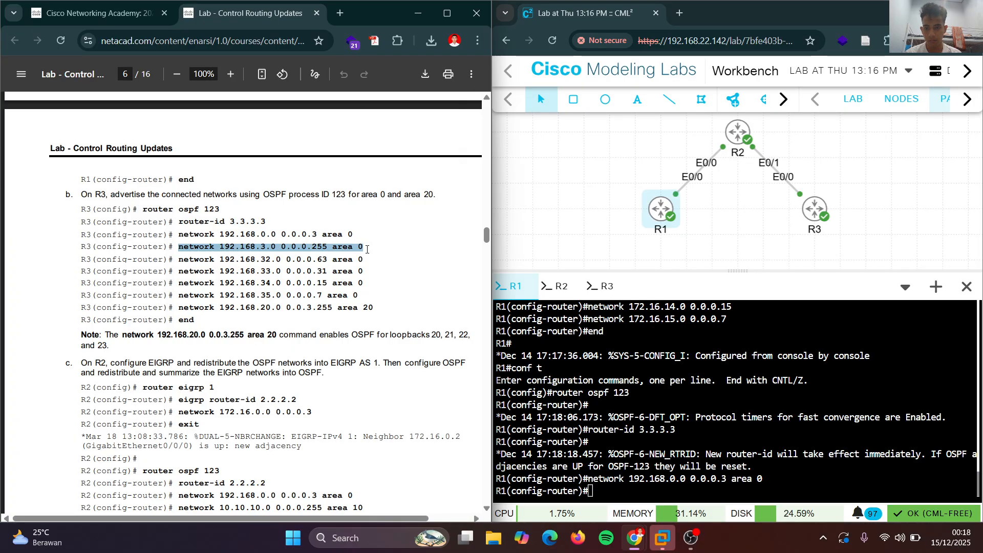
pyautogui.rightClick(349, 249)
pyautogui.click(401, 260)
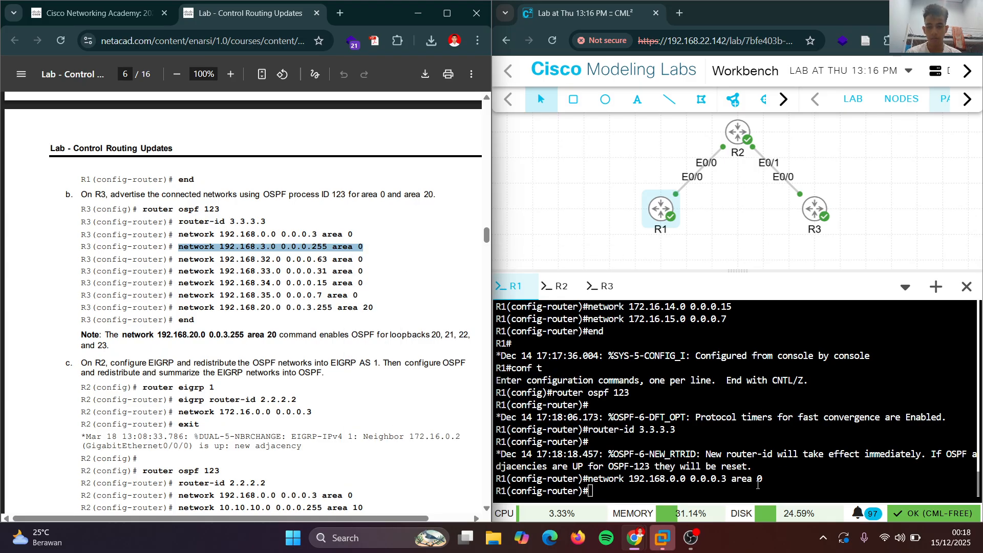
pyautogui.rightClick(633, 463)
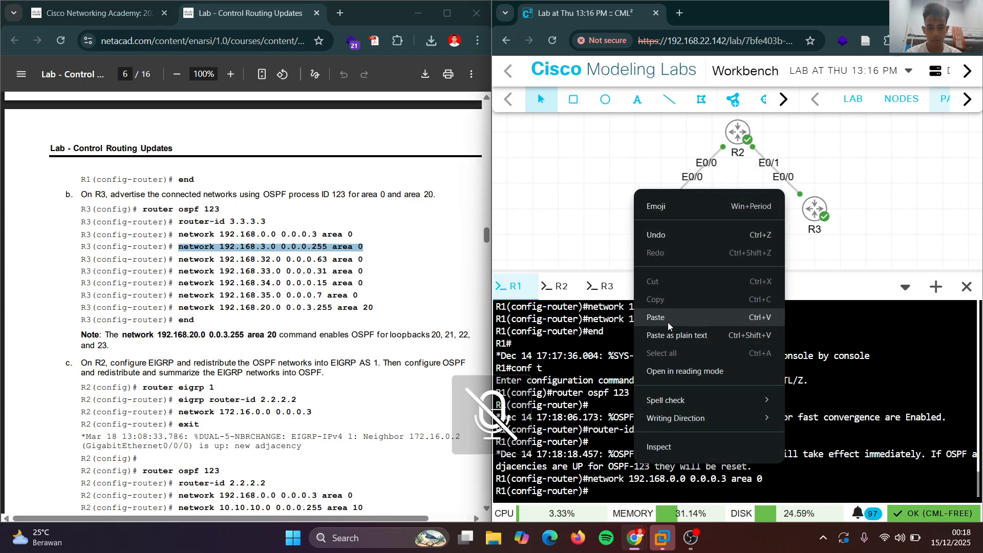
pyautogui.click(667, 317)
pyautogui.press('Return')
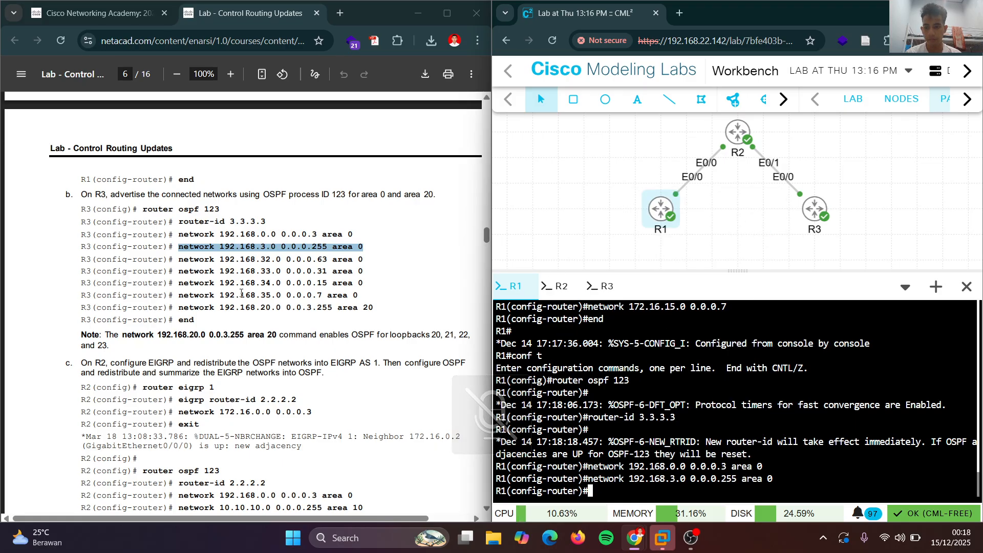
# Add network 192.168.32.0 0.0.0.63 area 0 to OSPF 123 in the R1 console, copied from the guide.
pyautogui.moveTo(181, 259); pyautogui.dragTo(359, 258)
pyautogui.rightClick(358, 259)
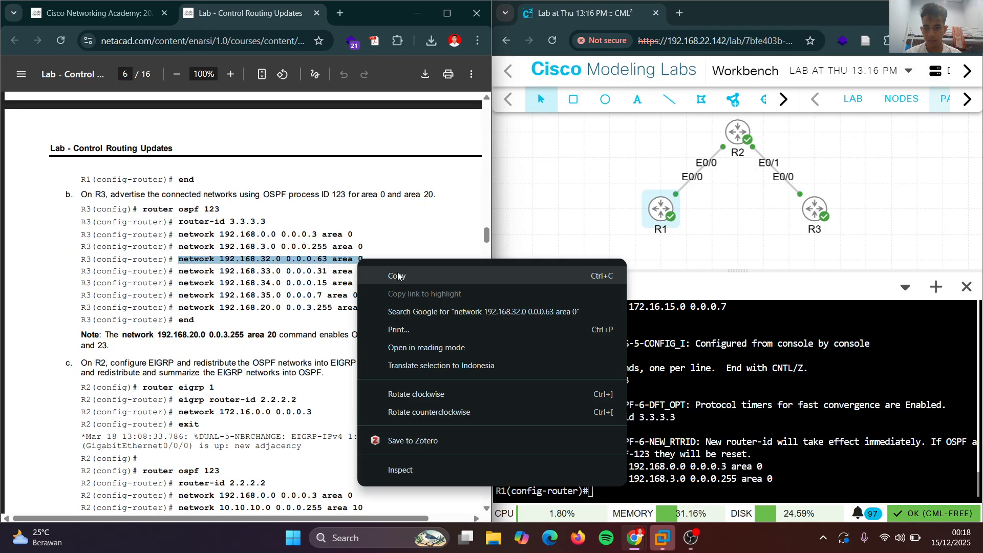
pyautogui.click(397, 272)
pyautogui.rightClick(632, 427)
pyautogui.click(653, 281)
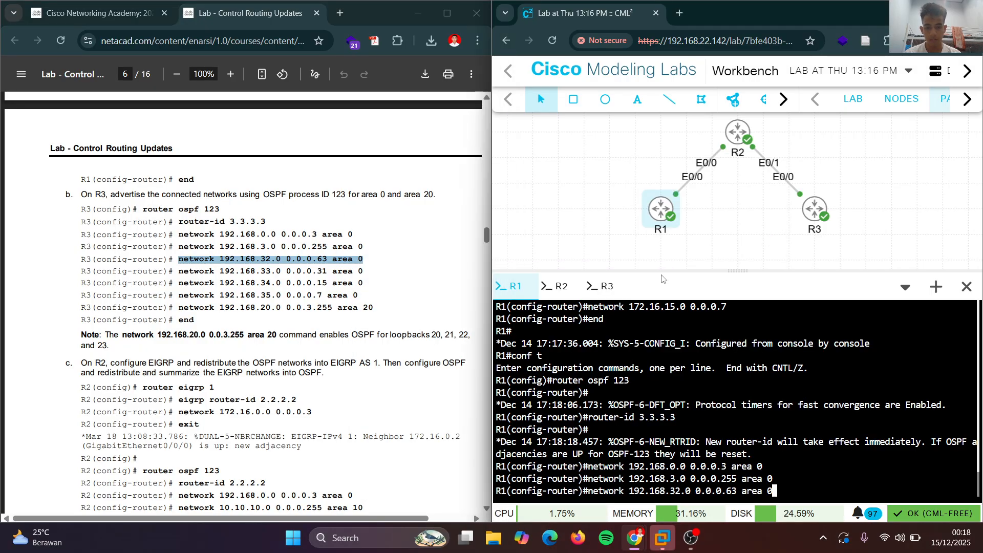
pyautogui.press('Return')
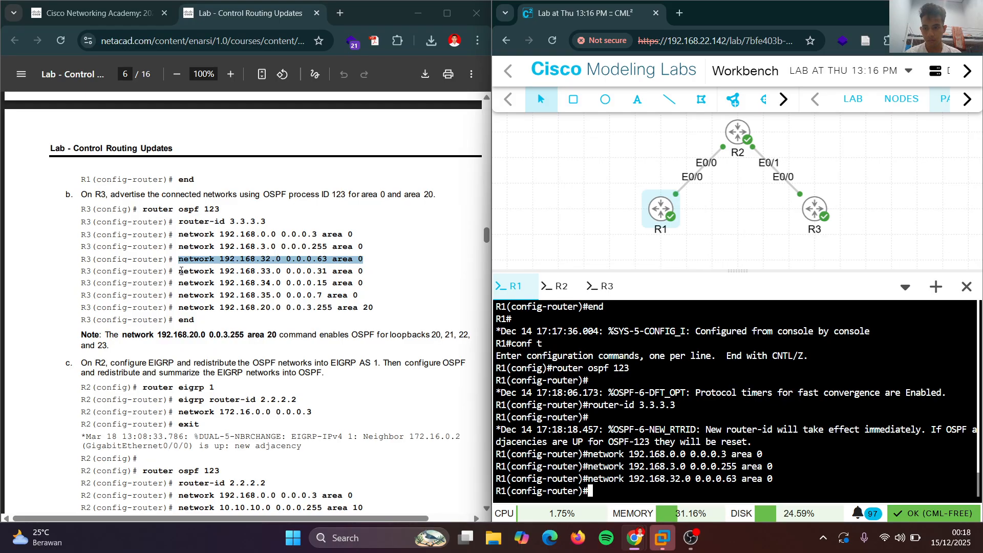
# Add network 192.168.33.0 0.0.0.31 area 0 to OSPF 123 in the R1 console, copied from the guide.
pyautogui.moveTo(181, 271); pyautogui.dragTo(366, 272)
pyautogui.rightClick(353, 276)
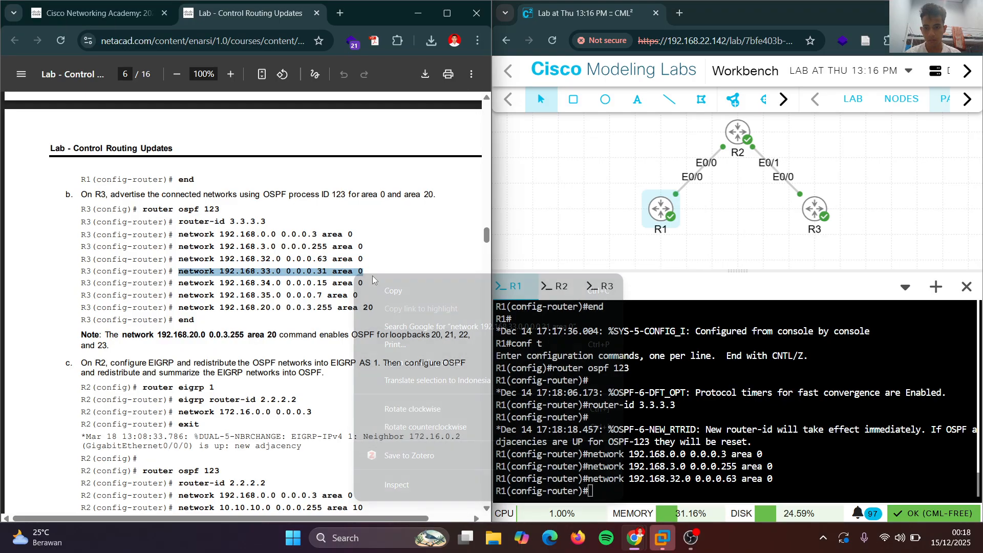
pyautogui.click(394, 284)
pyautogui.click(660, 427)
pyautogui.rightClick(660, 427)
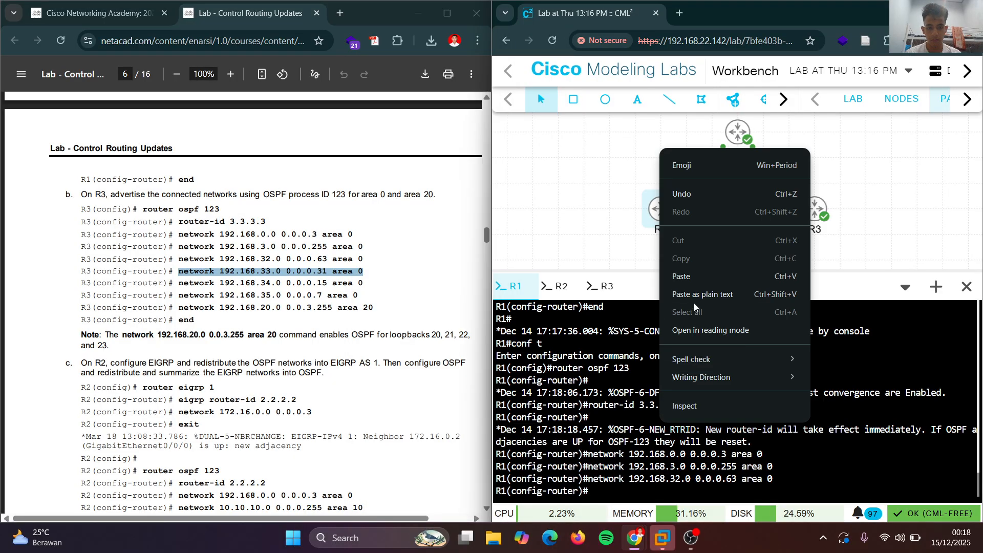
pyautogui.click(686, 276)
pyautogui.press('Return')
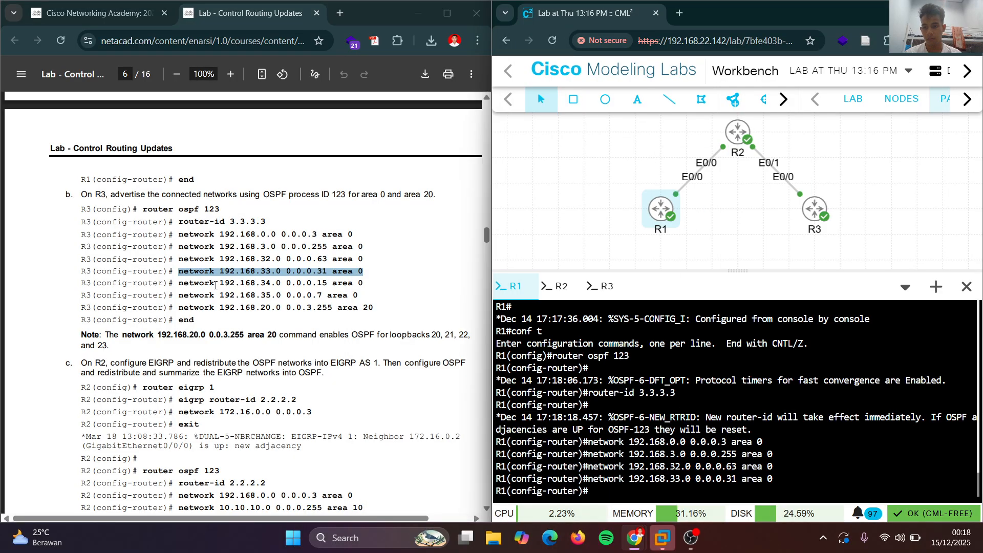
# Add network 192.168.34.0 0.0.0.15 area 0 to OSPF 123 in the R1 console, copied from the guide.
pyautogui.moveTo(178, 284); pyautogui.dragTo(356, 285)
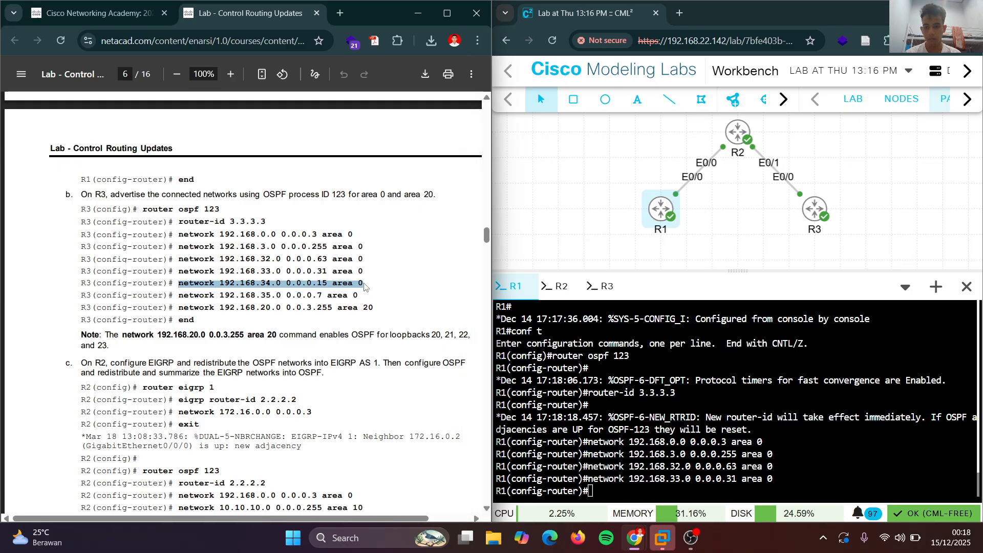
pyautogui.rightClick(364, 286)
pyautogui.click(433, 300)
pyautogui.rightClick(630, 399)
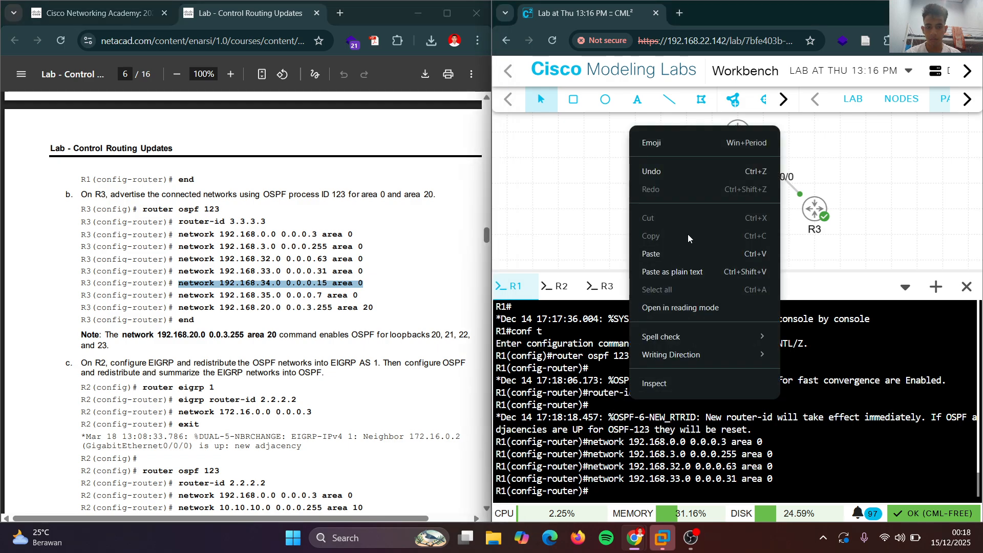
pyautogui.click(686, 254)
pyautogui.press('Return')
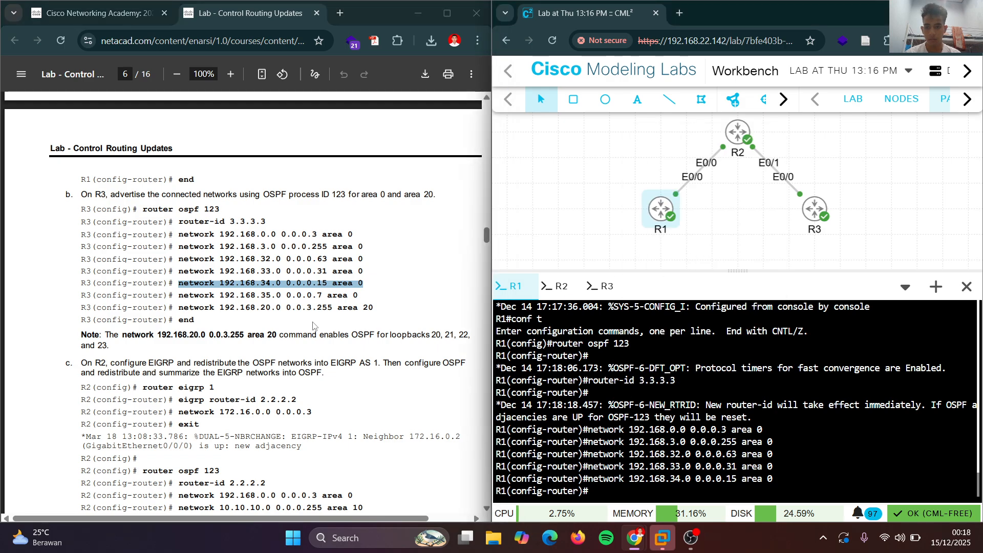
# Add network 192.168.35.0 0.0.0.7 area 0 to OSPF 123 in the R1 console, copied from the guide.
pyautogui.moveTo(178, 296); pyautogui.dragTo(353, 299)
pyautogui.rightClick(357, 298)
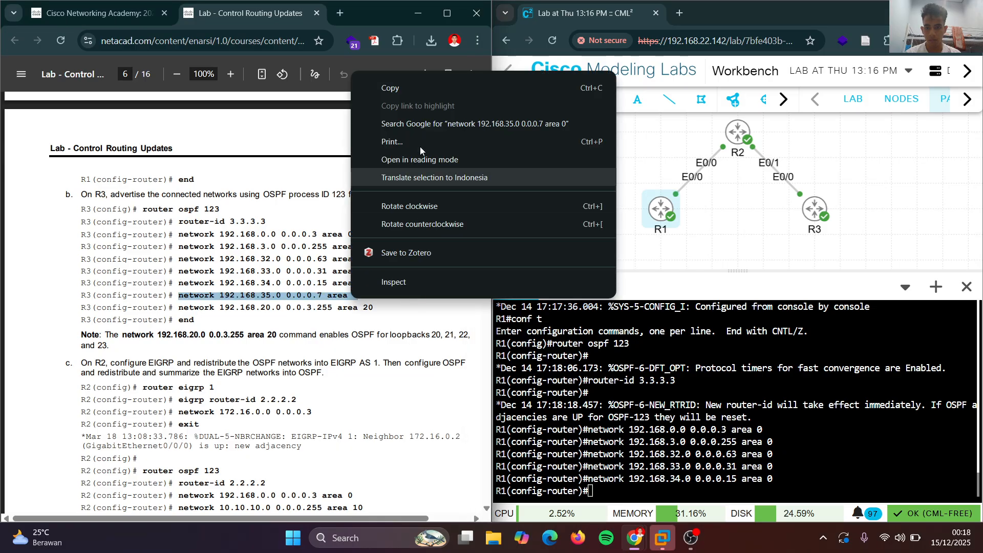
pyautogui.click(435, 94)
pyautogui.click(716, 372)
pyautogui.rightClick(715, 372)
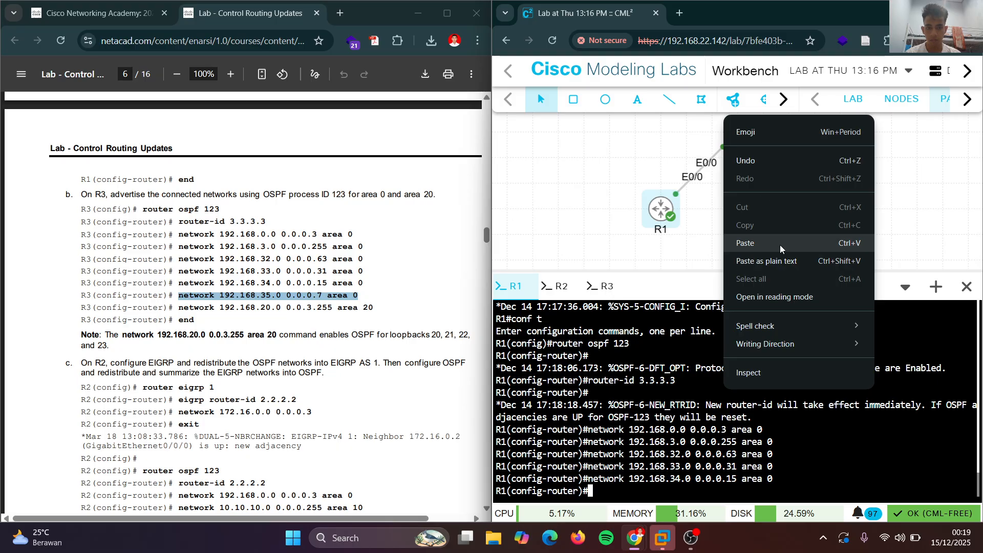
pyautogui.press('Escape')
pyautogui.hotkey('ctrl', 'v')
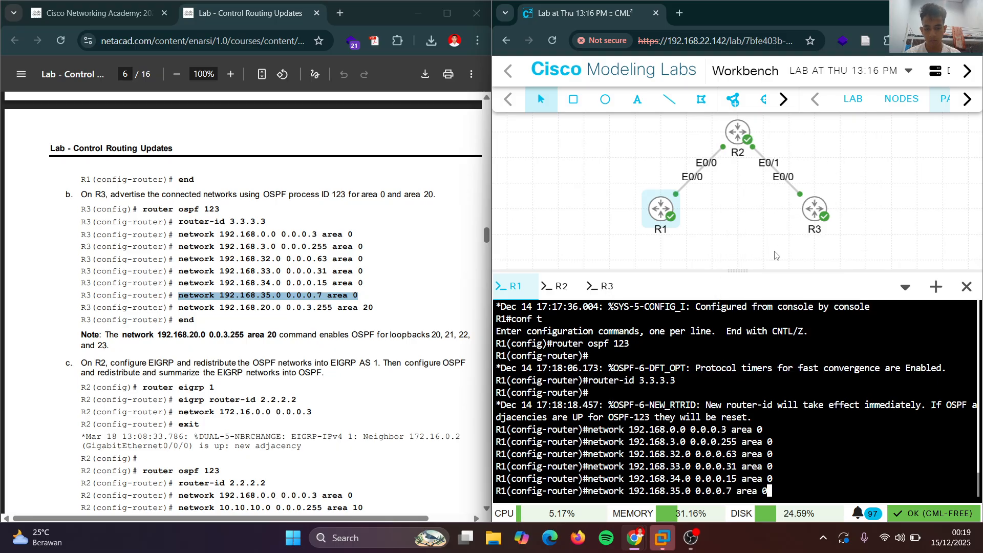
pyautogui.press('Return')
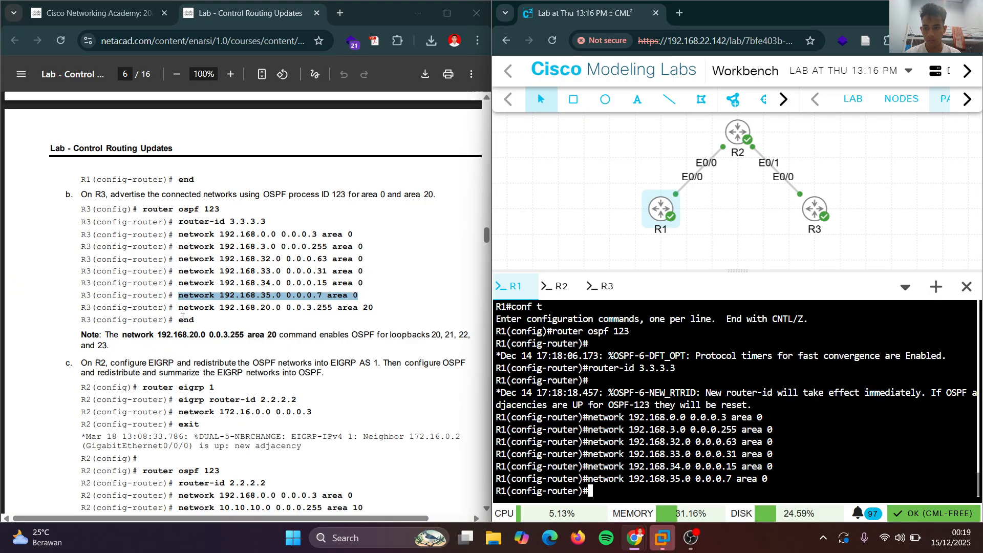
# Copy the guide's network 192.168.20.0 0.0.3.255 area 20 command into R1's OSPF configuration and leave configuration mode with end.
pyautogui.tripleClick(377, 309)
pyautogui.click(372, 306)
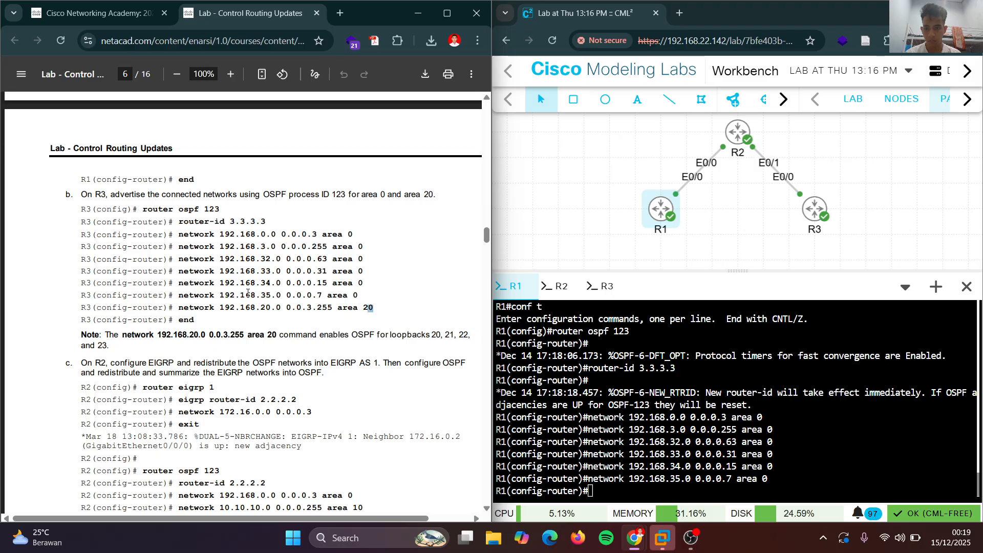
pyautogui.moveTo(373, 307); pyautogui.dragTo(183, 306)
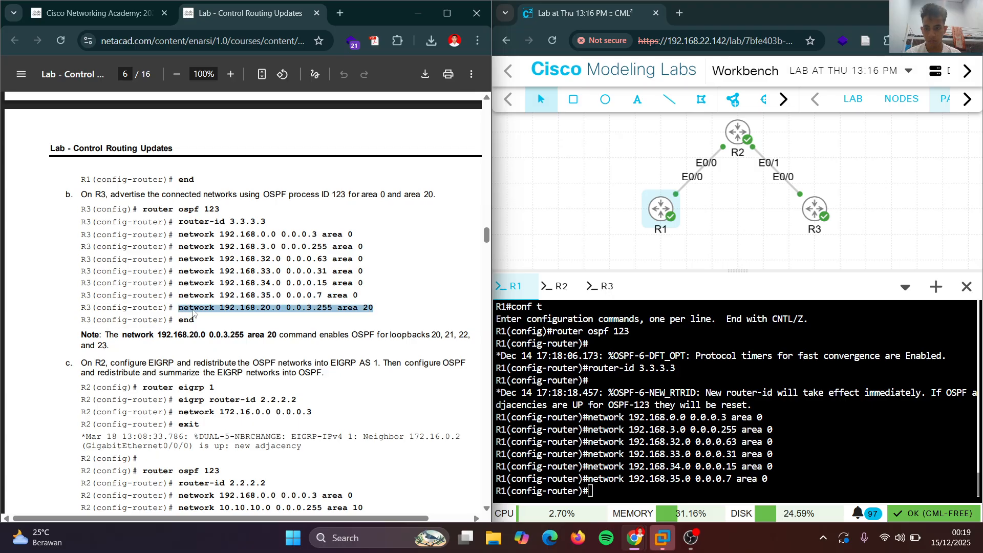
pyautogui.rightClick(182, 305)
pyautogui.click(300, 97)
pyautogui.rightClick(598, 326)
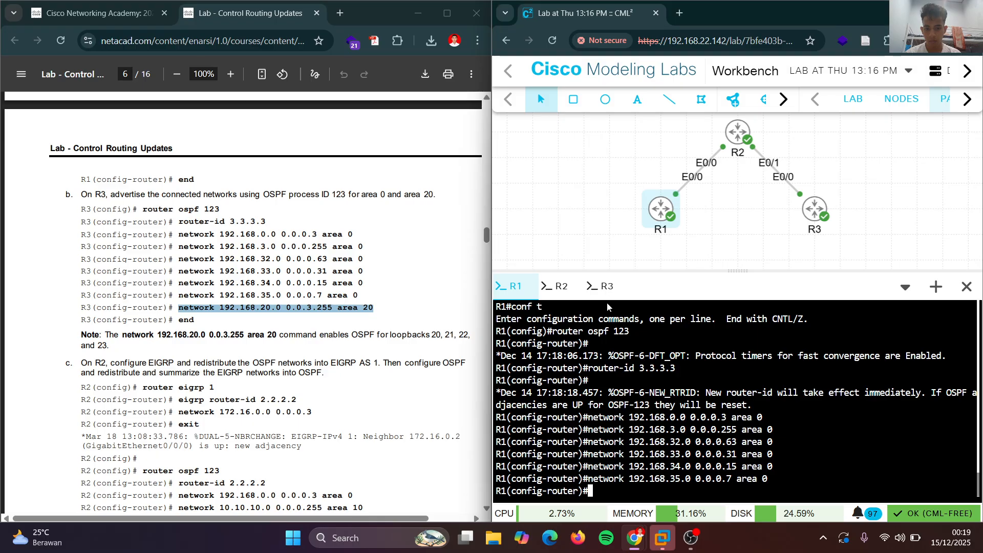
pyautogui.click(637, 182)
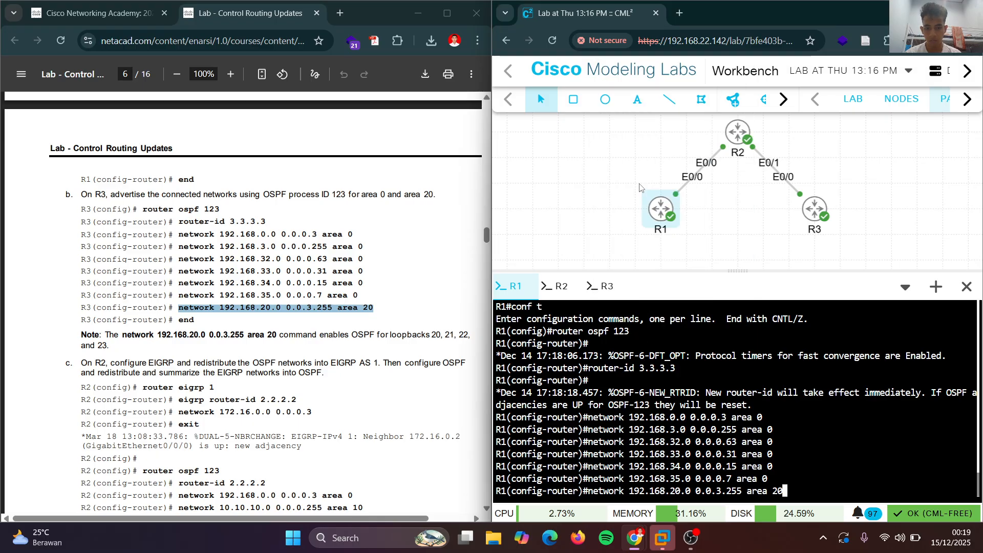
pyautogui.press('Return')
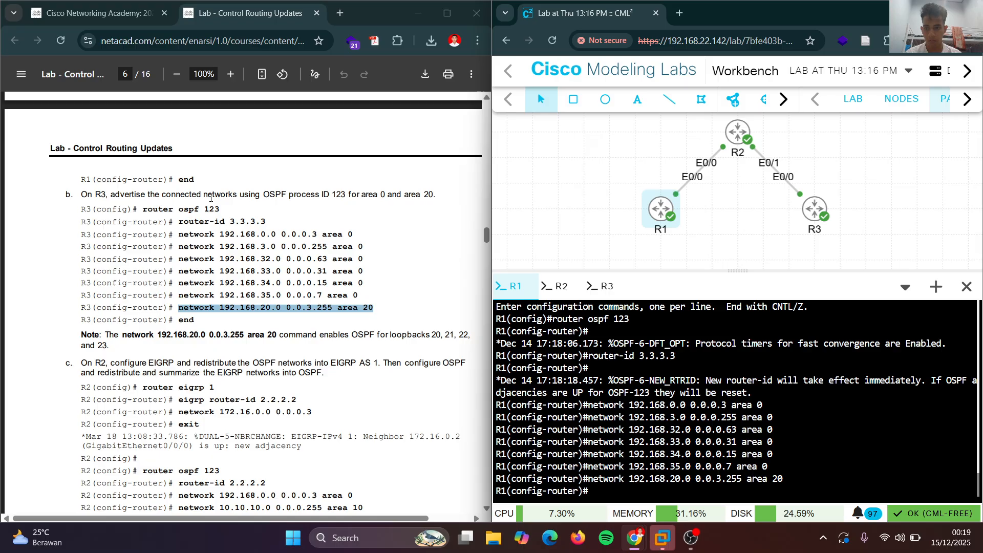
pyautogui.write('end')
pyautogui.press('Return')
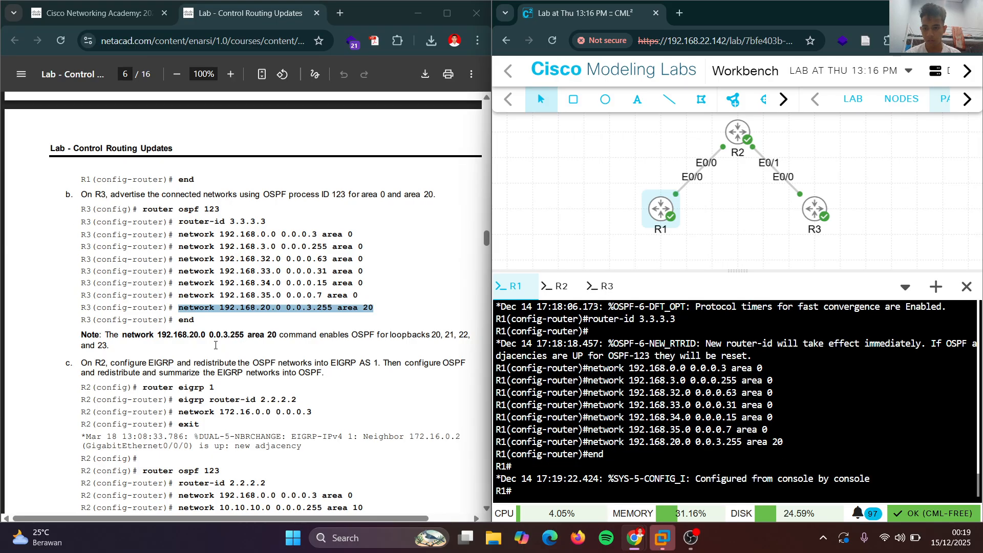
# Go to the guide's R2 configuration commands, open the R2 console and enter global configuration mode with conf t.
pyautogui.scroll(-5, 218, 349)
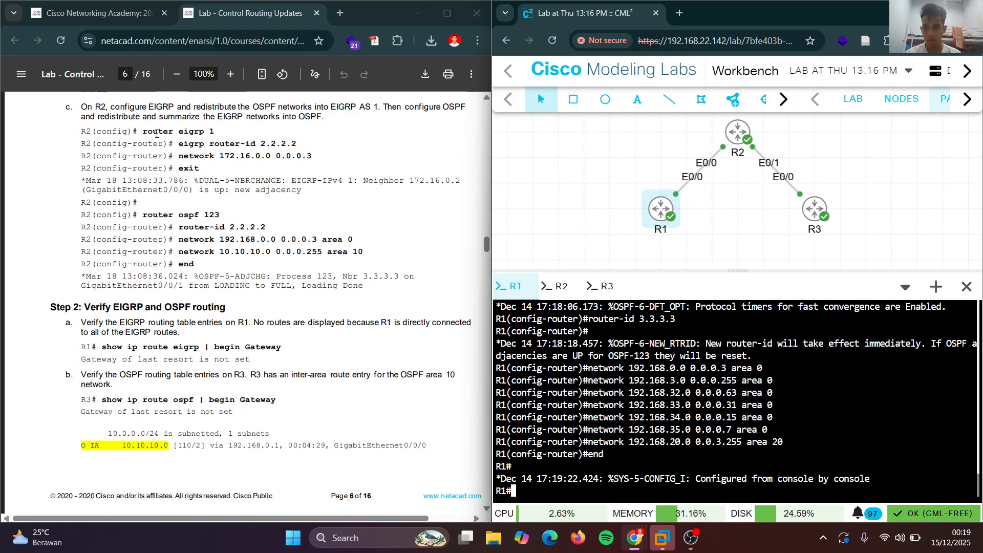
pyautogui.moveTo(144, 133); pyautogui.dragTo(210, 117)
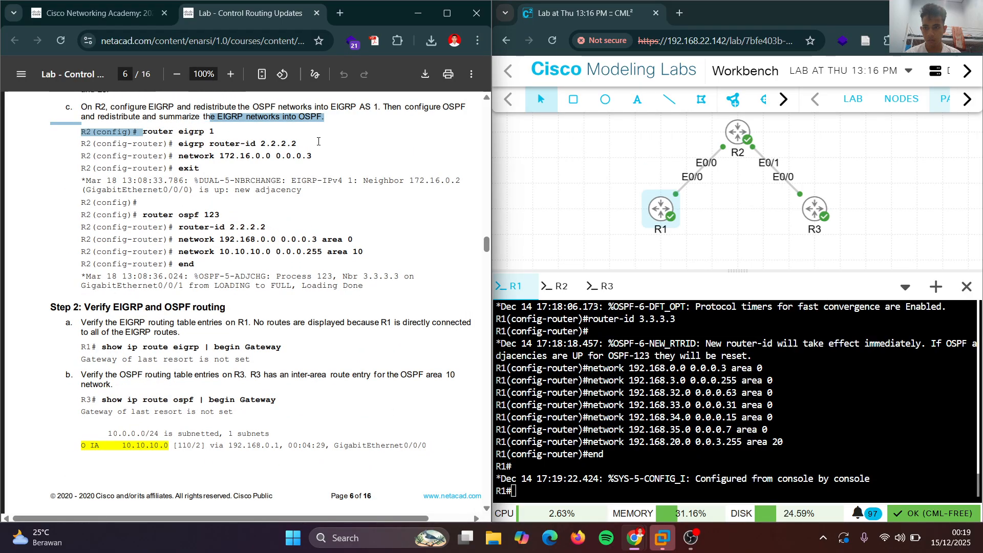
pyautogui.click(561, 287)
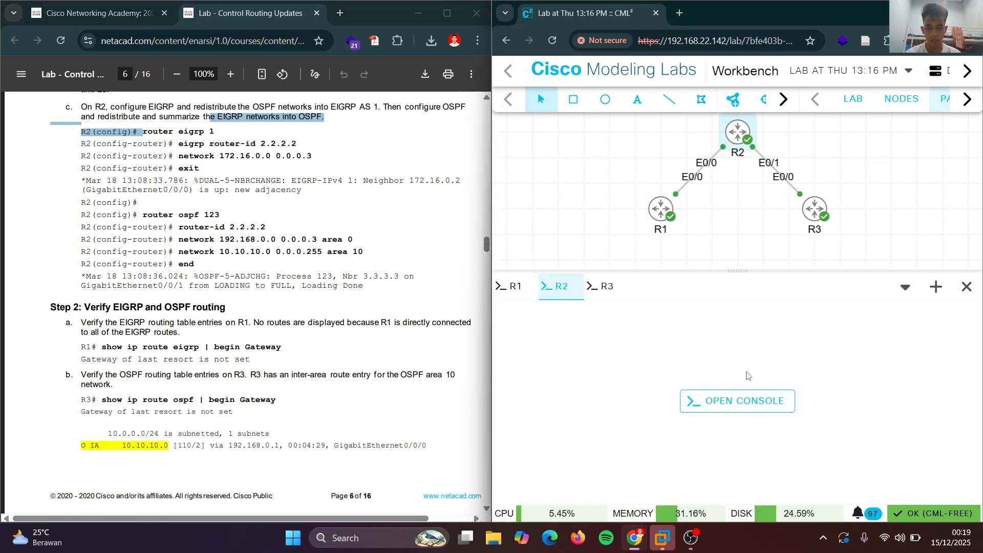
pyautogui.click(723, 401)
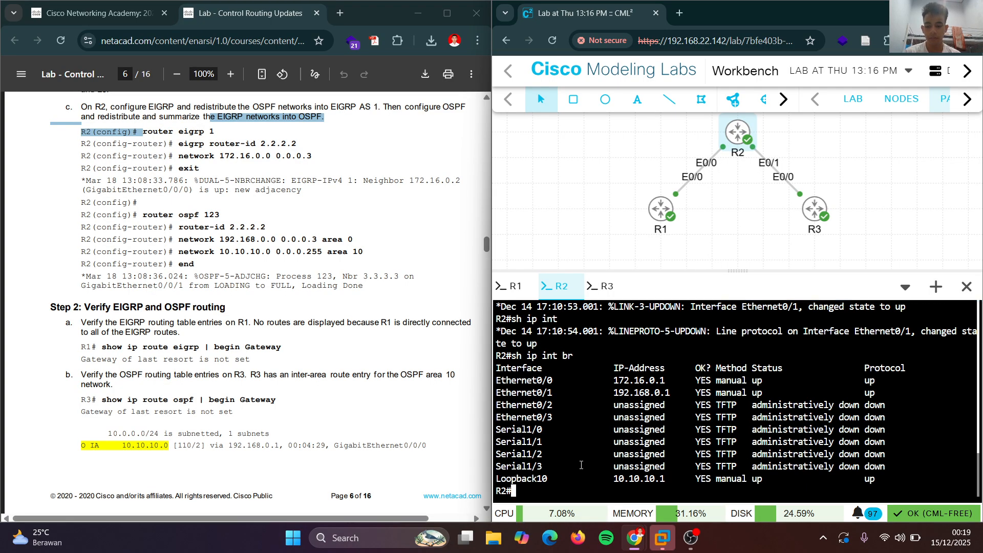
pyautogui.write('conf t')
pyautogui.press('Return')
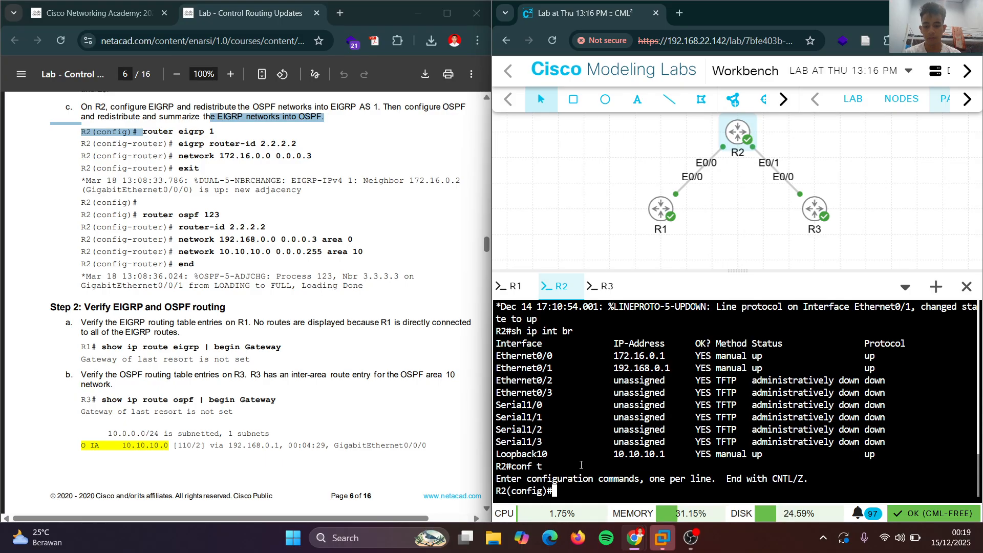
# Start the EIGRP process on R2 with router eigrp 1.
pyautogui.write('rou')
pyautogui.press('Tab')
pyautogui.write('t')
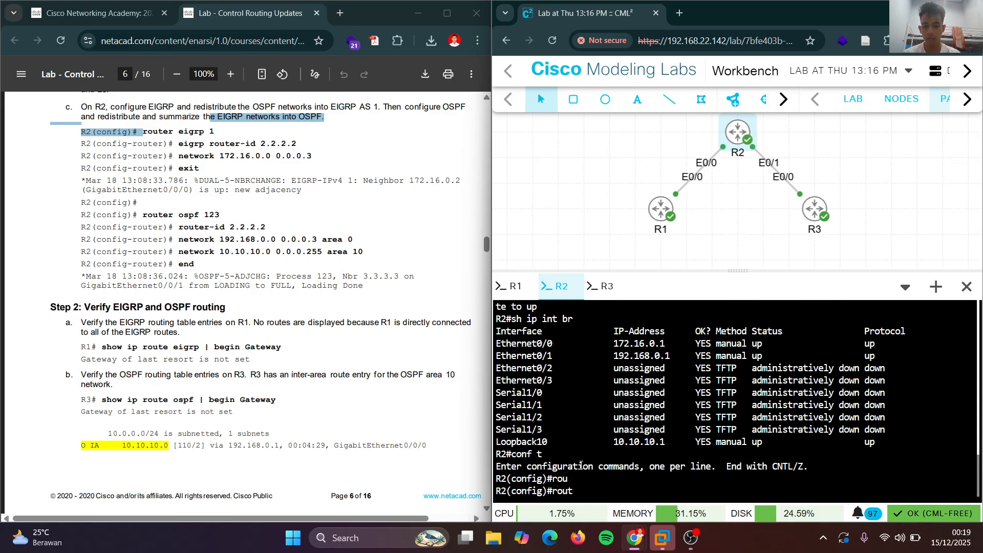
pyautogui.press('Tab')
pyautogui.write('e')
pyautogui.press('Tab')
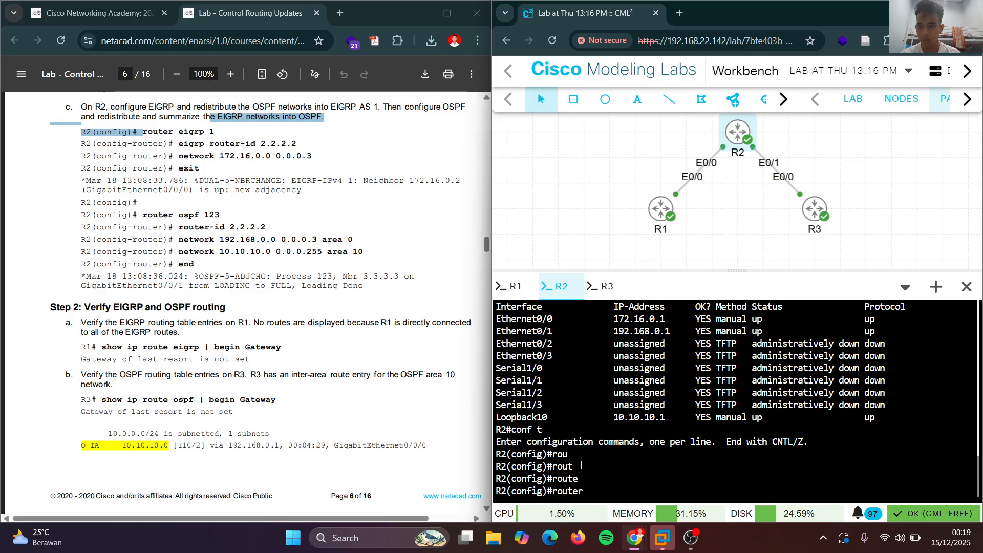
pyautogui.write('ei')
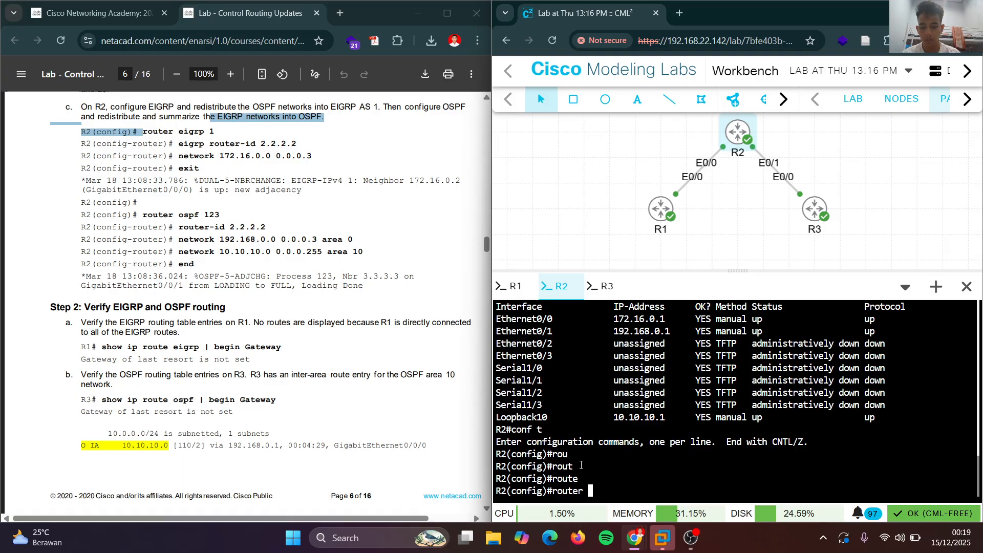
pyautogui.press('Tab')
pyautogui.write('1')
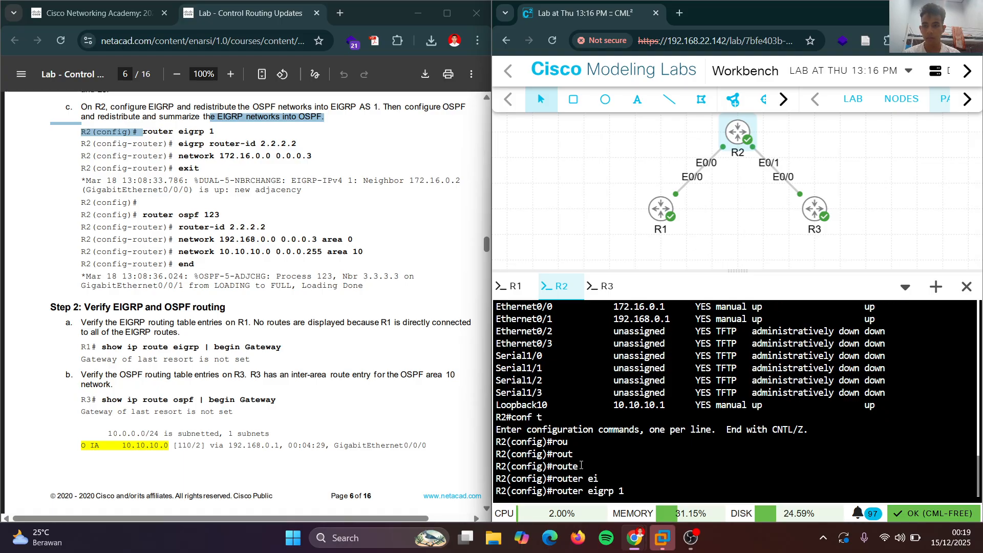
pyautogui.press('Return')
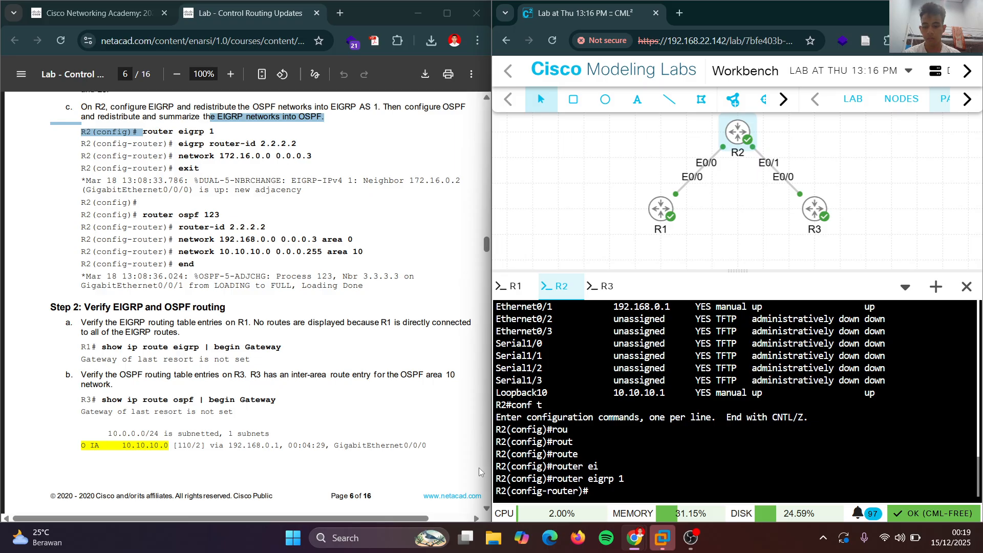
# Set the EIGRP router ID to 2.2.2.2 on R2 with the eigrp router-id command.
pyautogui.write('ei')
pyautogui.press('Tab')
pyautogui.write('r')
pyautogui.press('Tab')
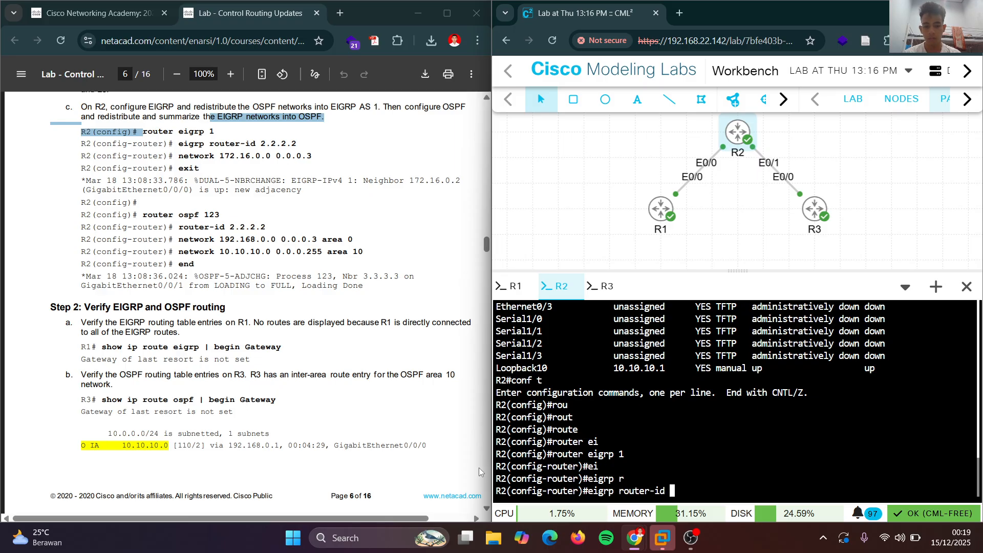
pyautogui.write('1.1.1.')
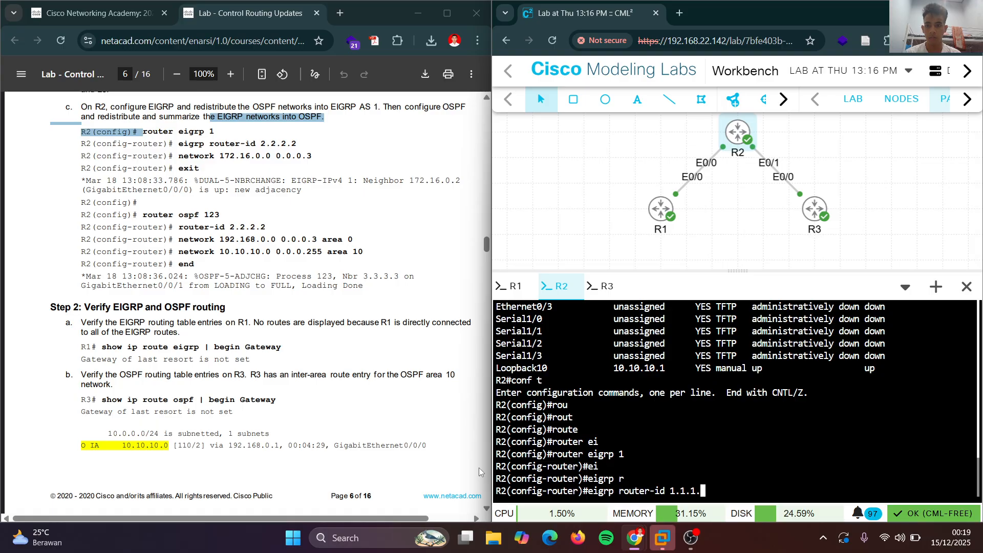
pyautogui.press('BackSpace')
pyautogui.press('BackSpace')
pyautogui.press('BackSpace')
pyautogui.press('BackSpace')
pyautogui.press('BackSpace')
pyautogui.press('BackSpace')
pyautogui.write('2.2.2.2')
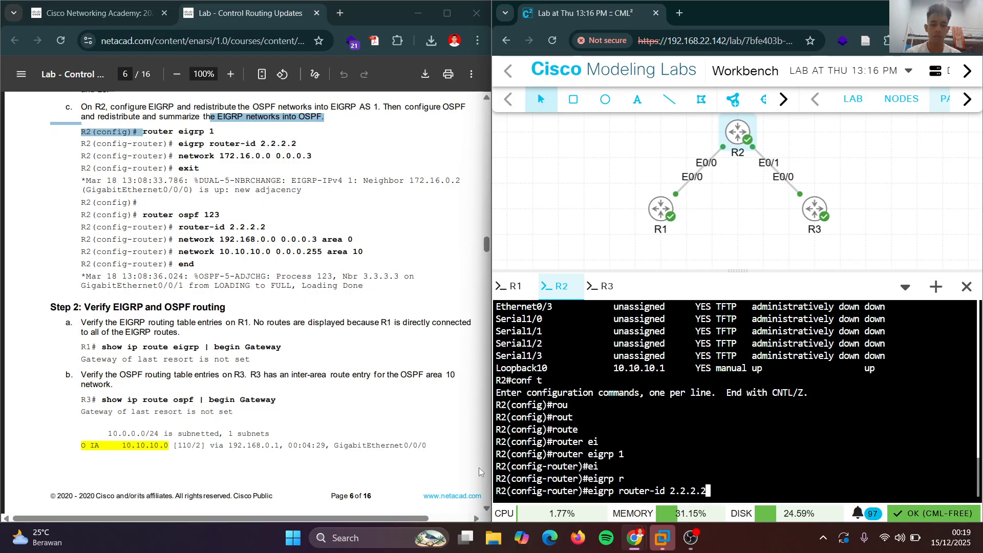
pyautogui.press('Return')
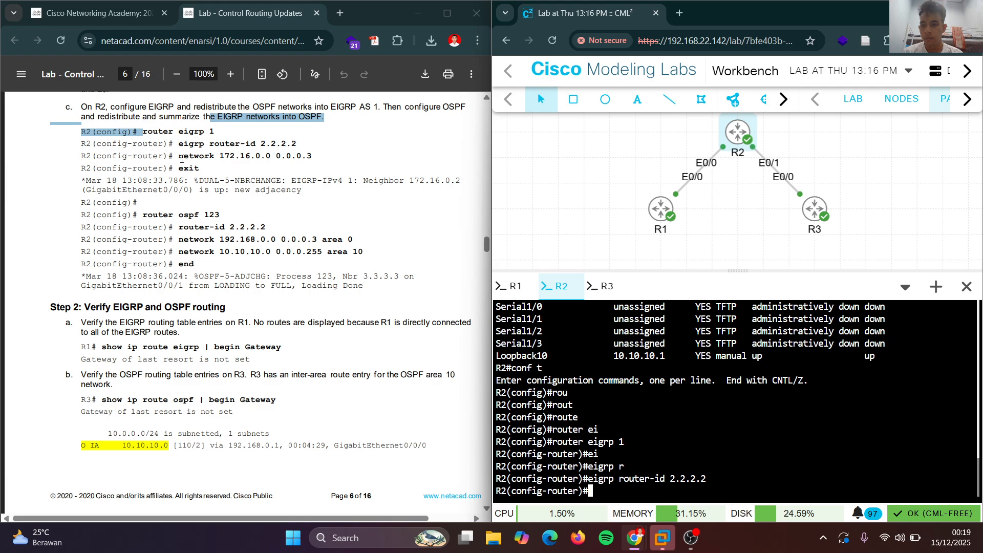
# Copy the guide's network 172.16.0.0 0.0.0.3 command into R2's EIGRP configuration and leave router mode with exit.
pyautogui.click(312, 157)
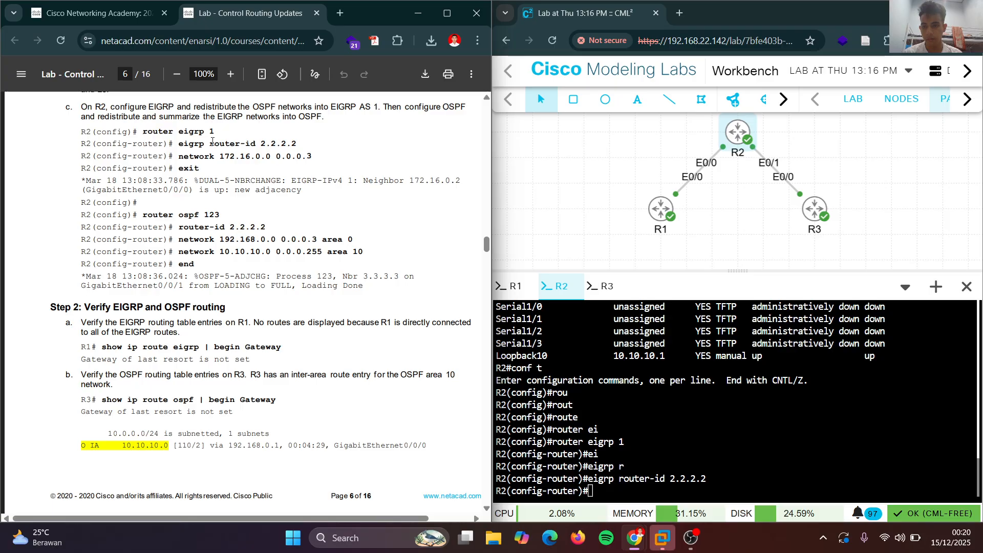
pyautogui.moveTo(190, 155)
pyautogui.mouseDown()
pyautogui.moveTo(174, 160)
pyautogui.moveTo(198, 145)
pyautogui.moveTo(180, 159)
pyautogui.mouseUp()
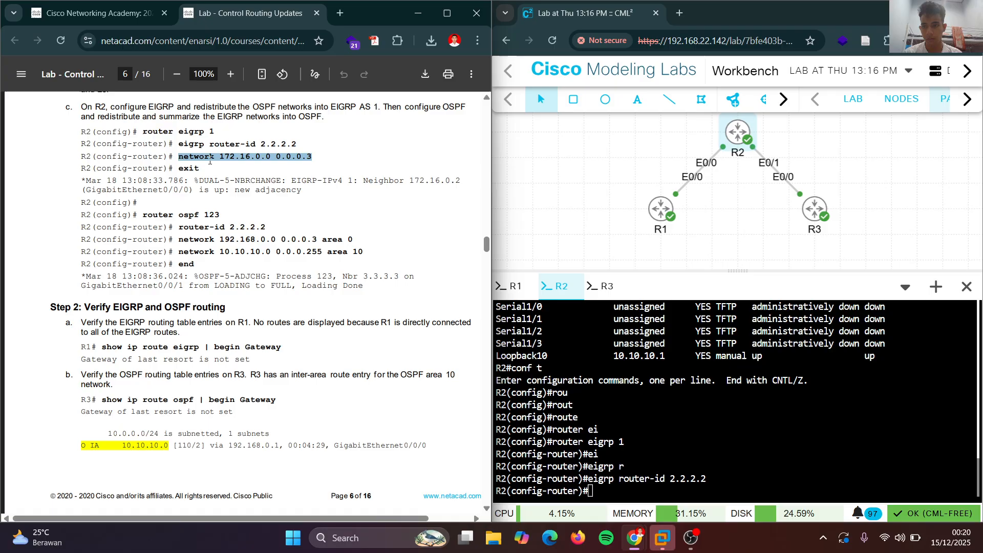
pyautogui.rightClick(189, 156)
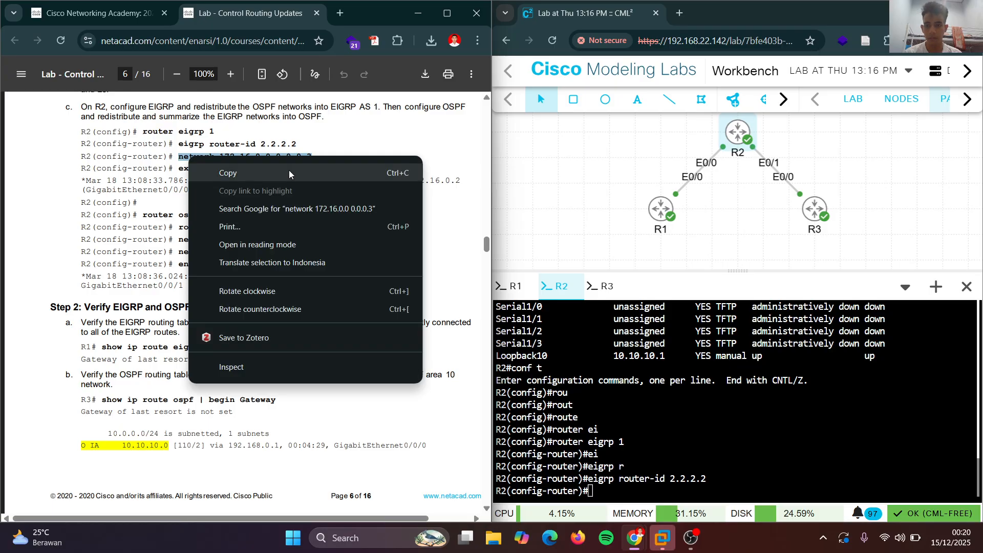
pyautogui.click(289, 172)
pyautogui.click(665, 411)
pyautogui.rightClick(665, 411)
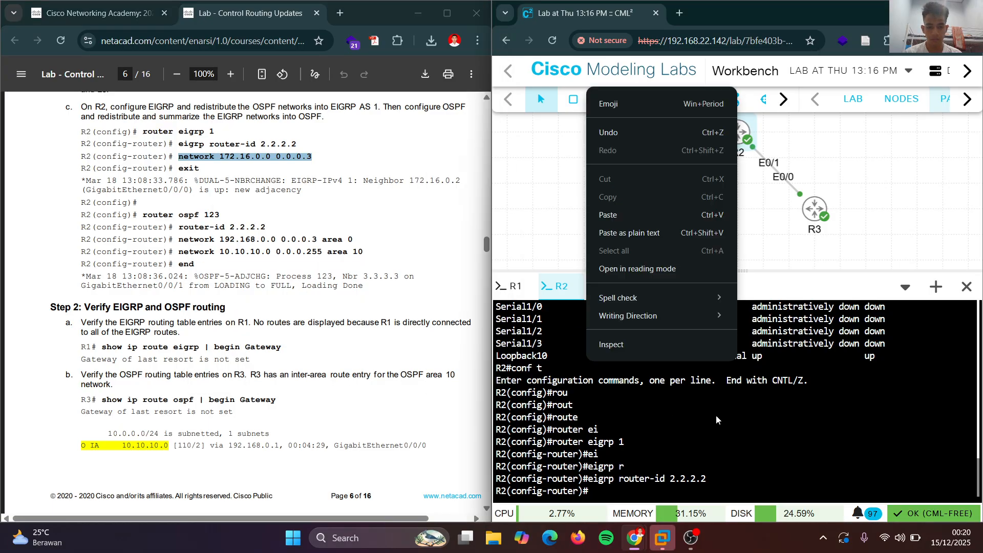
pyautogui.click(630, 213)
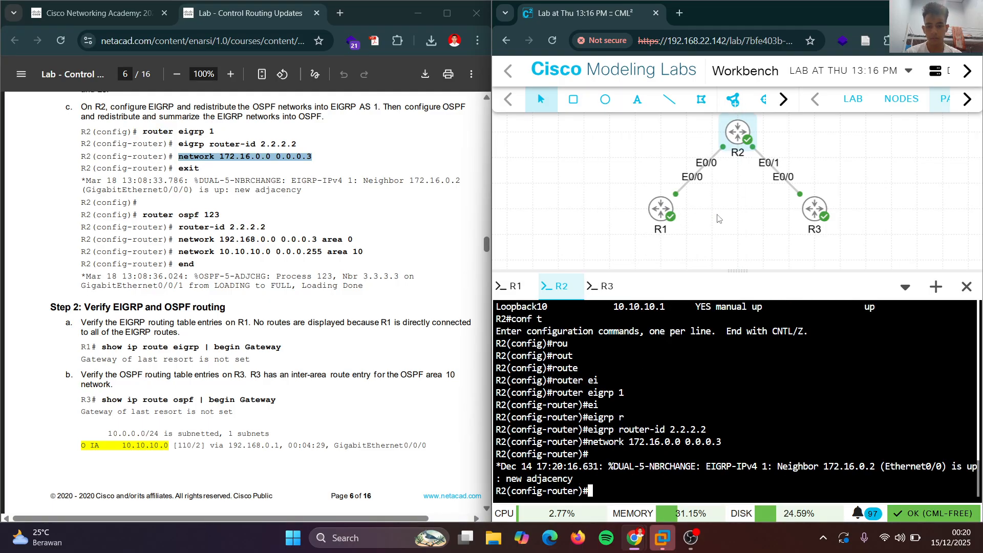
pyautogui.write('exit')
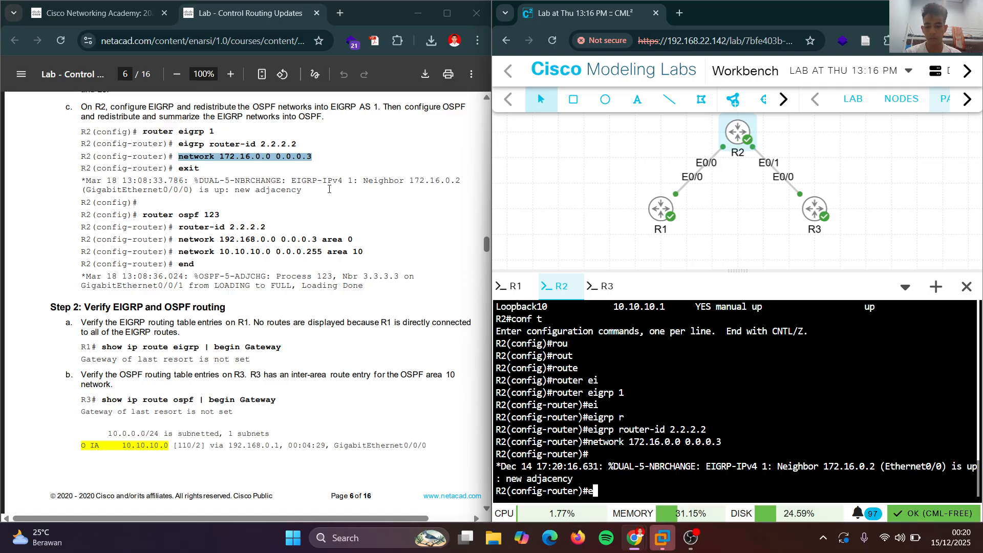
pyautogui.press('Return')
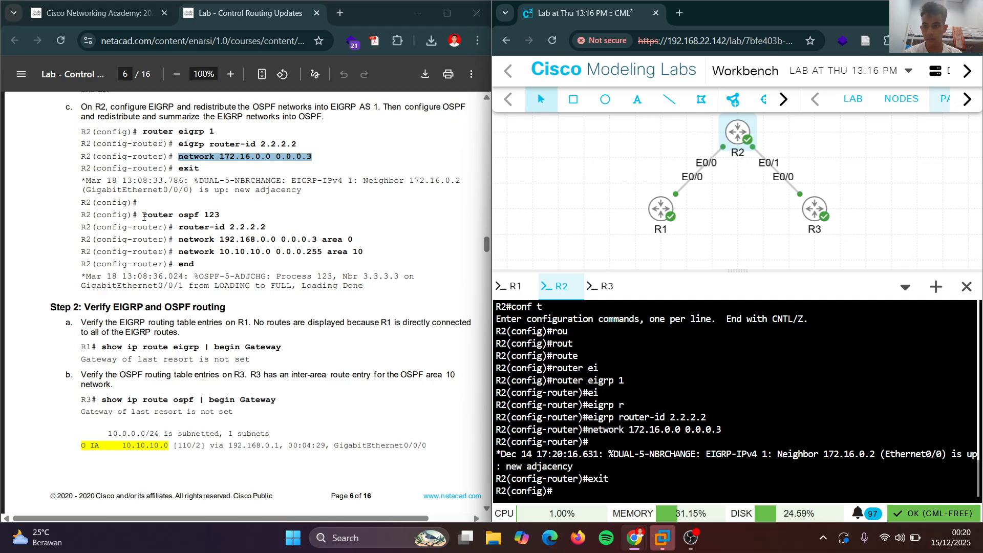
# Start the OSPF process on R2 with the router ospf 123 command copied from the guide.
pyautogui.moveTo(144, 216); pyautogui.dragTo(223, 215)
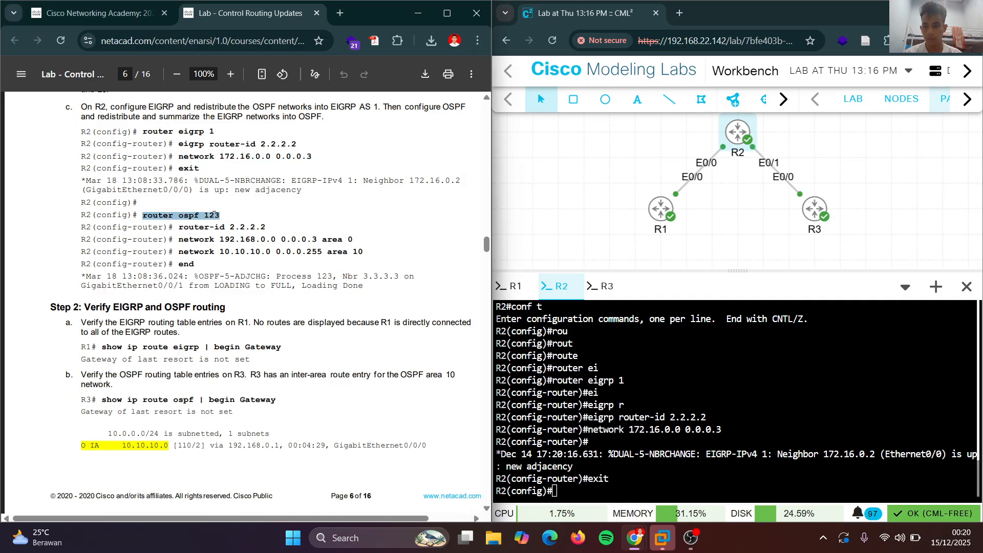
pyautogui.rightClick(214, 214)
pyautogui.click(225, 230)
pyautogui.click(592, 415)
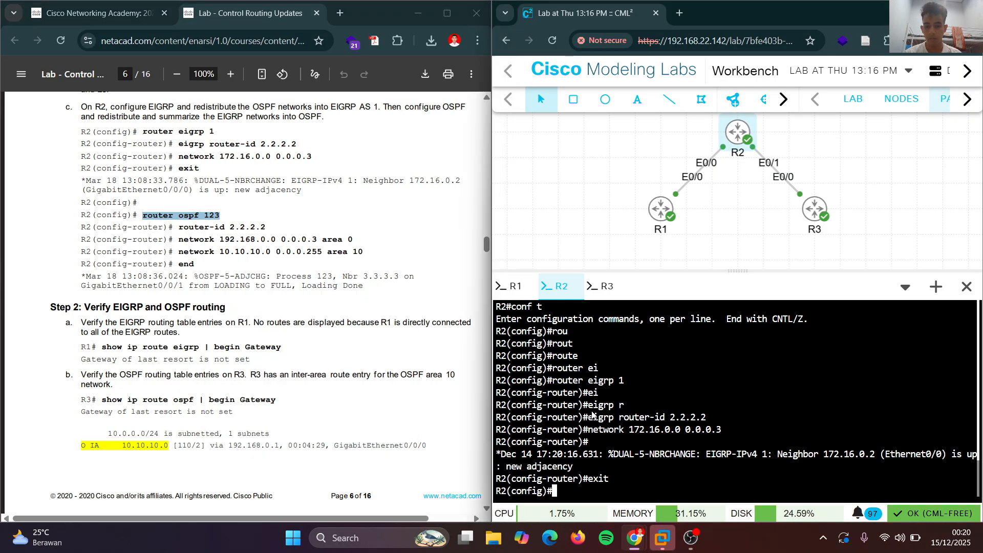
pyautogui.rightClick(592, 414)
pyautogui.click(636, 314)
pyautogui.press('Return')
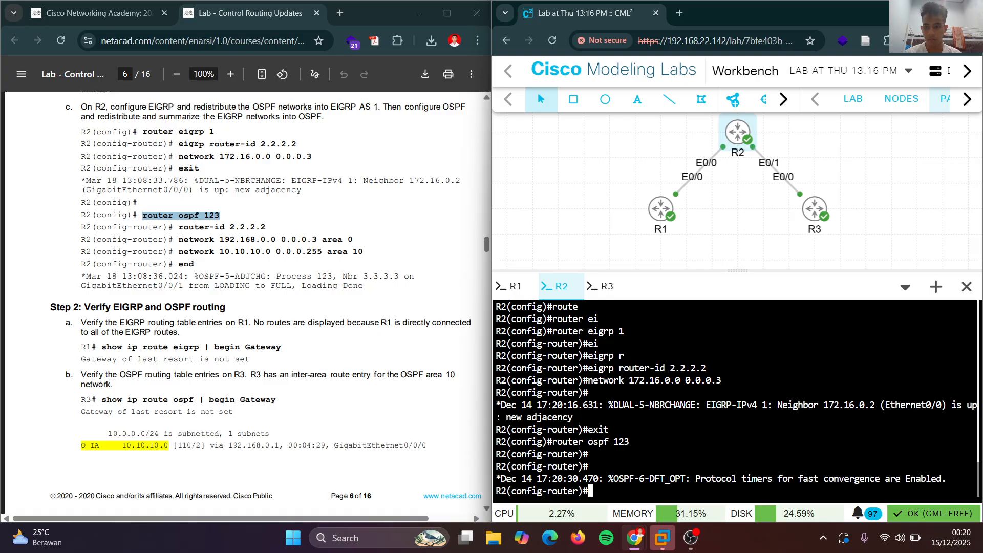
# Set R2's OSPF router ID with router-id 2.2.2.2 from the guide, re-entering the command without the stray trailing backslash.
pyautogui.moveTo(179, 228); pyautogui.dragTo(266, 231)
pyautogui.rightClick(258, 230)
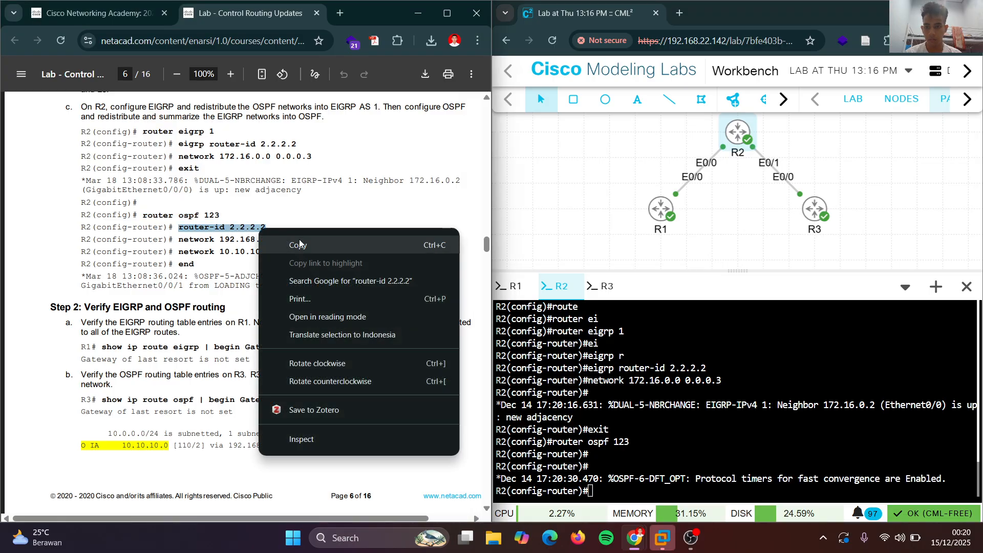
pyautogui.click(302, 242)
pyautogui.rightClick(557, 390)
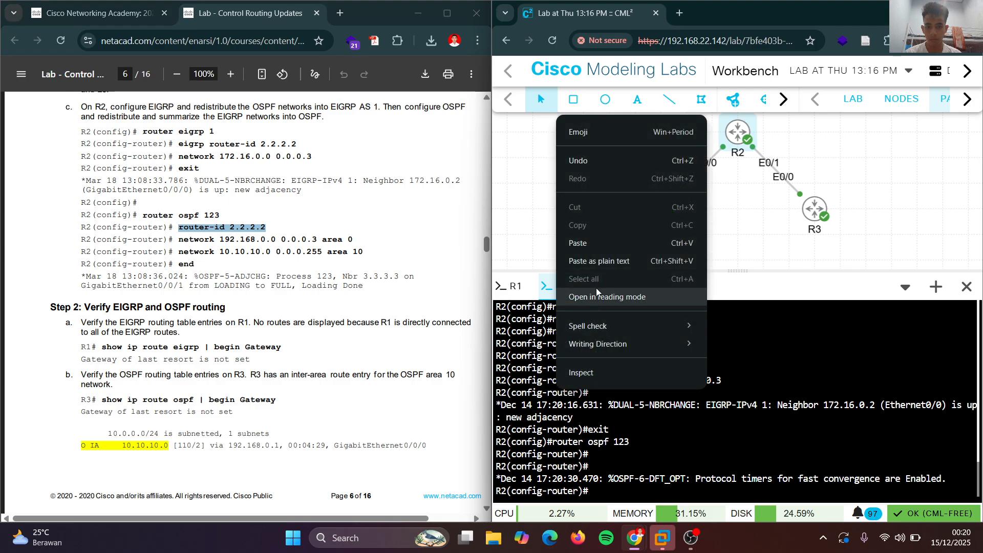
pyautogui.click(601, 242)
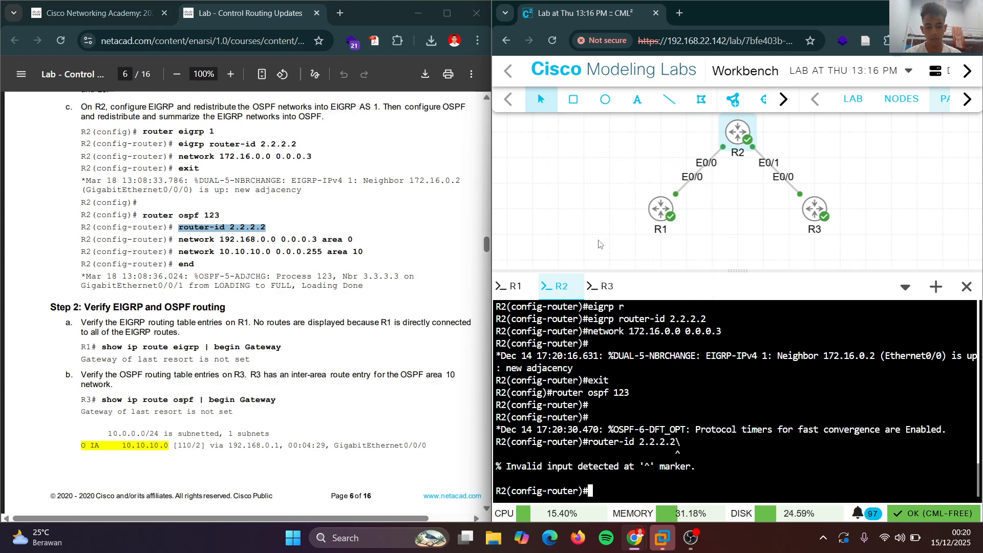
pyautogui.press('Up')
pyautogui.press('BackSpace')
pyautogui.press('Return')
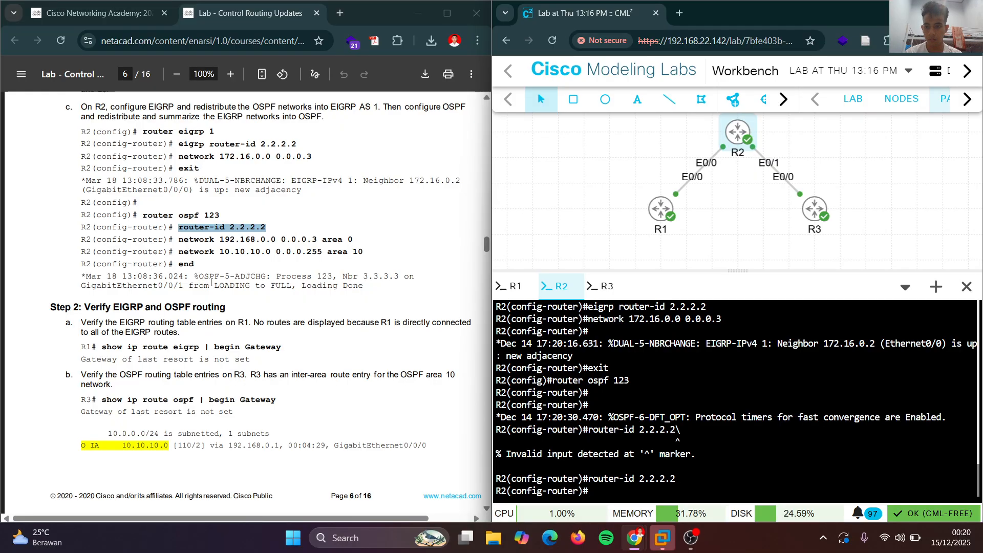
# Add network 192.168.0.0 0.0.0.3 area 0 to OSPF 123 in the R2 console, copied from the guide.
pyautogui.moveTo(178, 239); pyautogui.dragTo(350, 240)
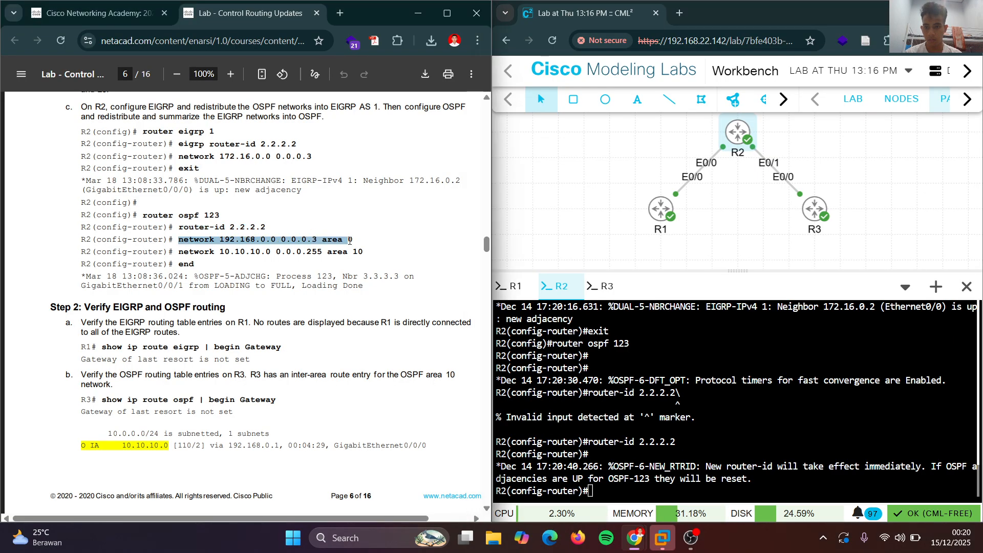
pyautogui.rightClick(350, 241)
pyautogui.click(368, 248)
pyautogui.rightClick(595, 350)
pyautogui.click(627, 207)
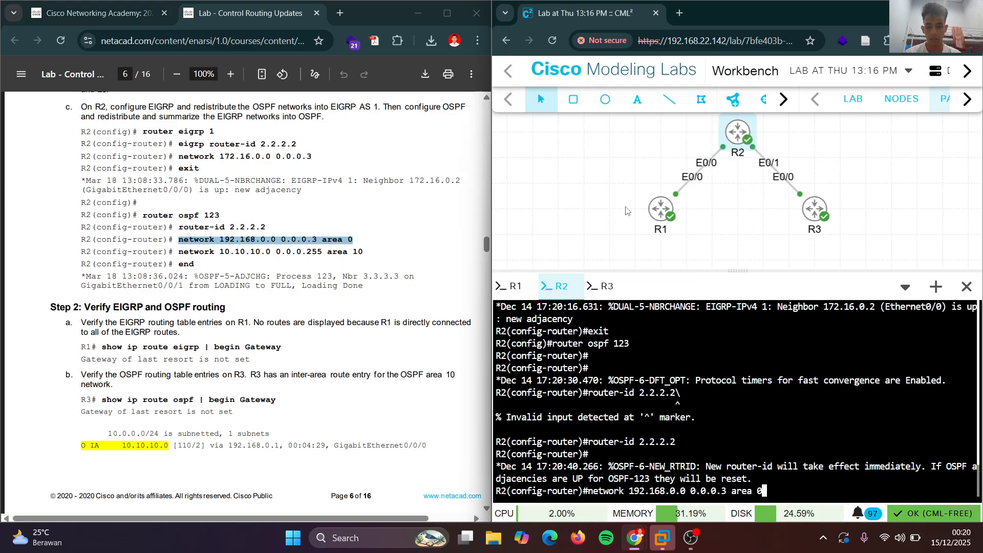
pyautogui.press('Return')
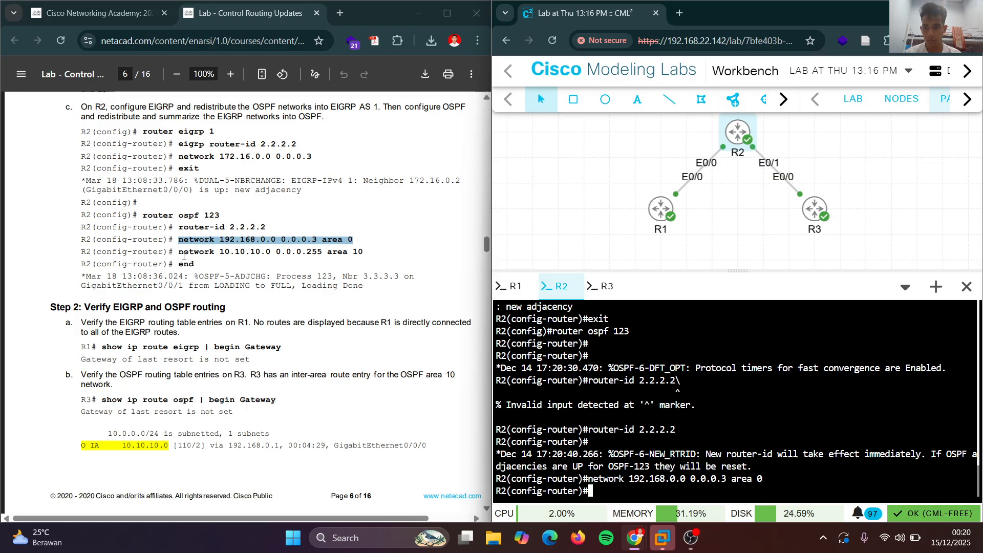
# Copy the guide's network 10.10.10.0 0.0.0.255 area 10 command into R2's OSPF configuration and leave configuration mode with end.
pyautogui.moveTo(179, 251); pyautogui.dragTo(354, 256)
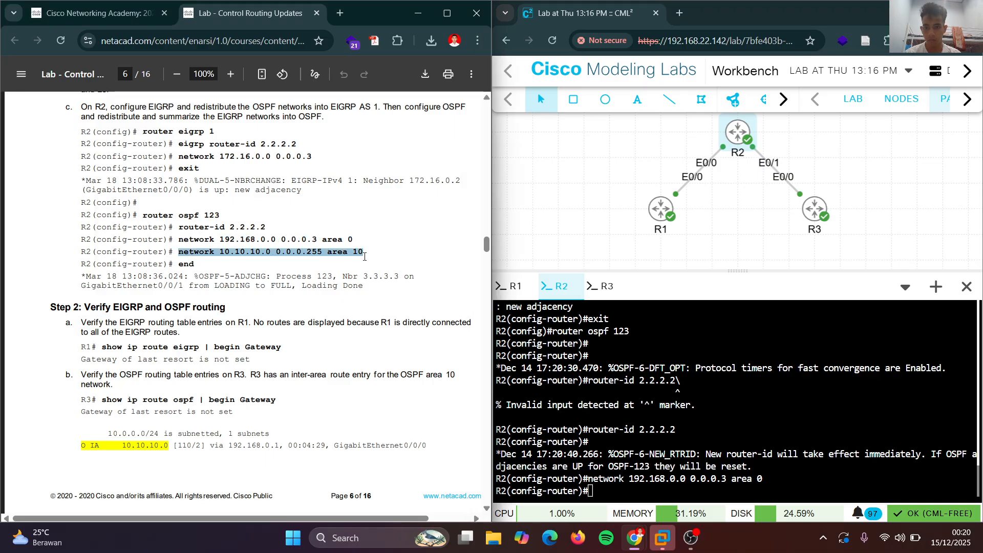
pyautogui.rightClick(353, 251)
pyautogui.click(411, 263)
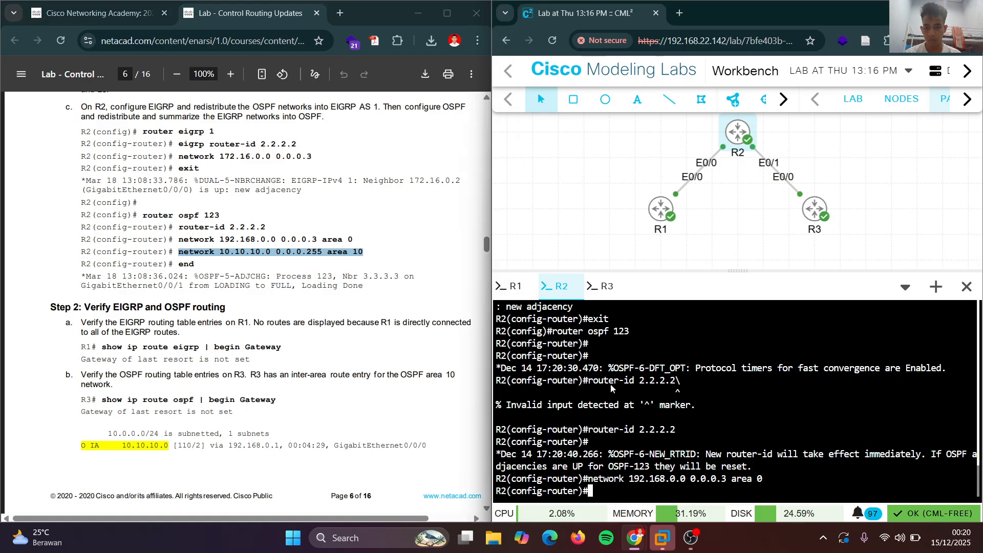
pyautogui.rightClick(611, 383)
pyautogui.click(666, 237)
pyautogui.press('Return')
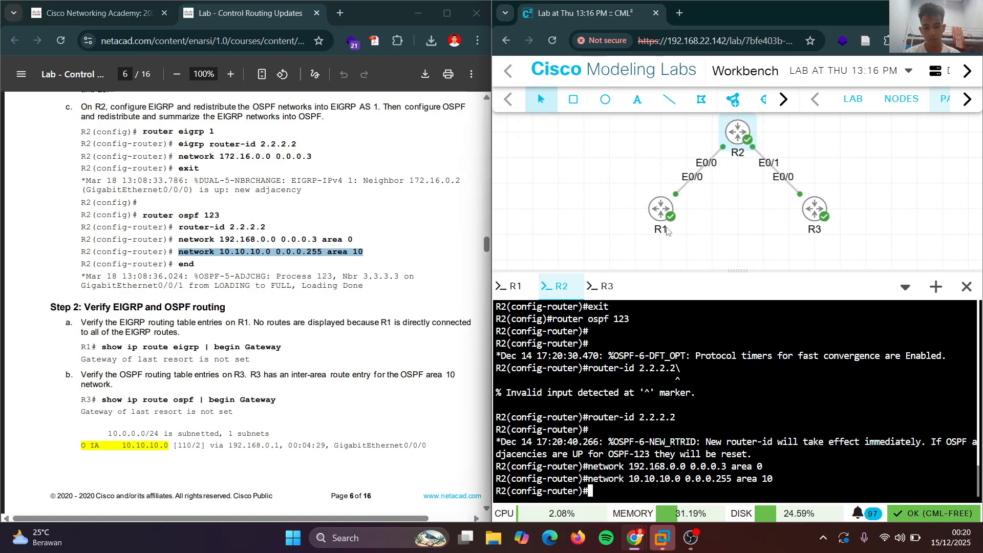
pyautogui.write('end')
pyautogui.press('Return')
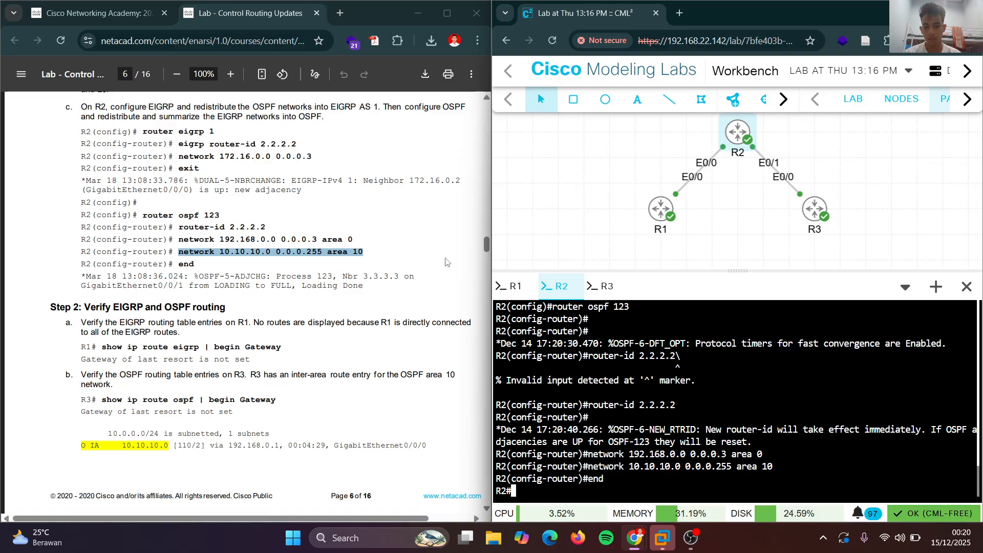
# Check R1's EIGRP routes by running the guide's show ip route eigrp | begin Gateway command in the R1 console.
pyautogui.scroll(-2, 196, 327)
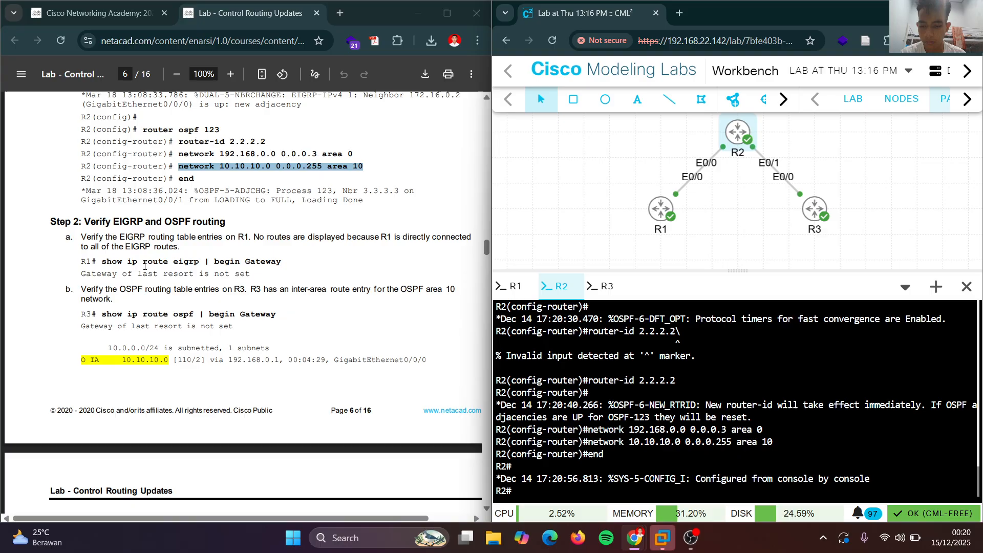
pyautogui.press('XF86AudioMicMute')
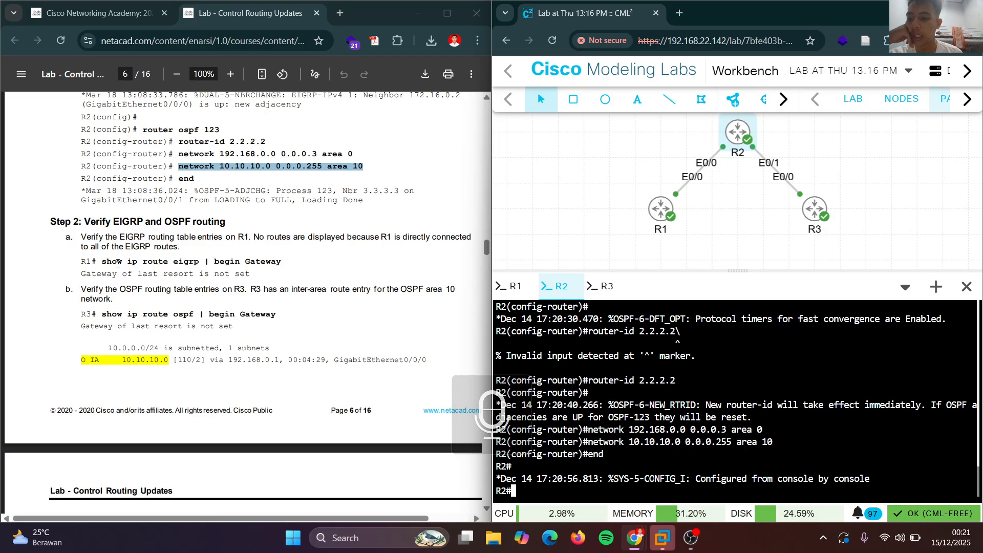
pyautogui.moveTo(101, 263); pyautogui.dragTo(277, 263)
pyautogui.rightClick(277, 266)
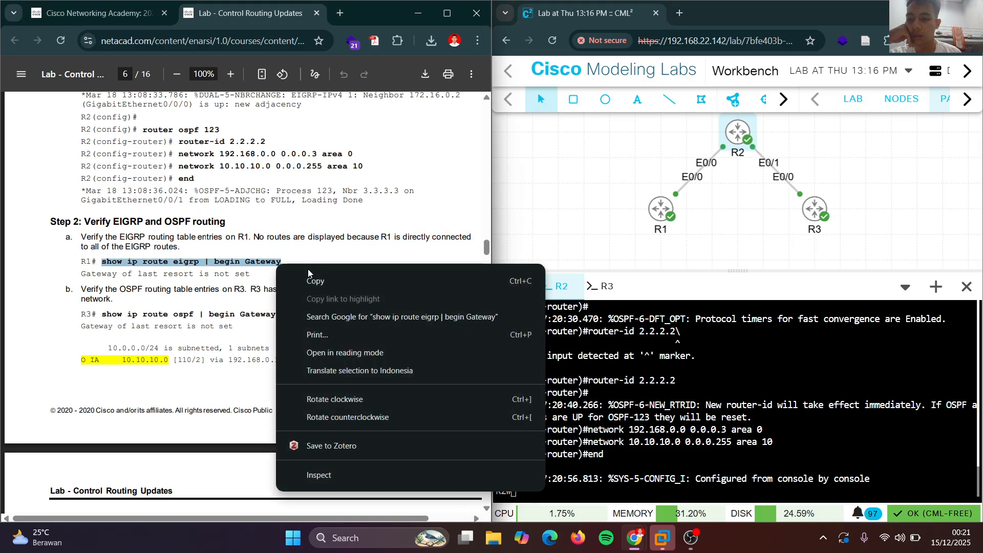
pyautogui.click(324, 279)
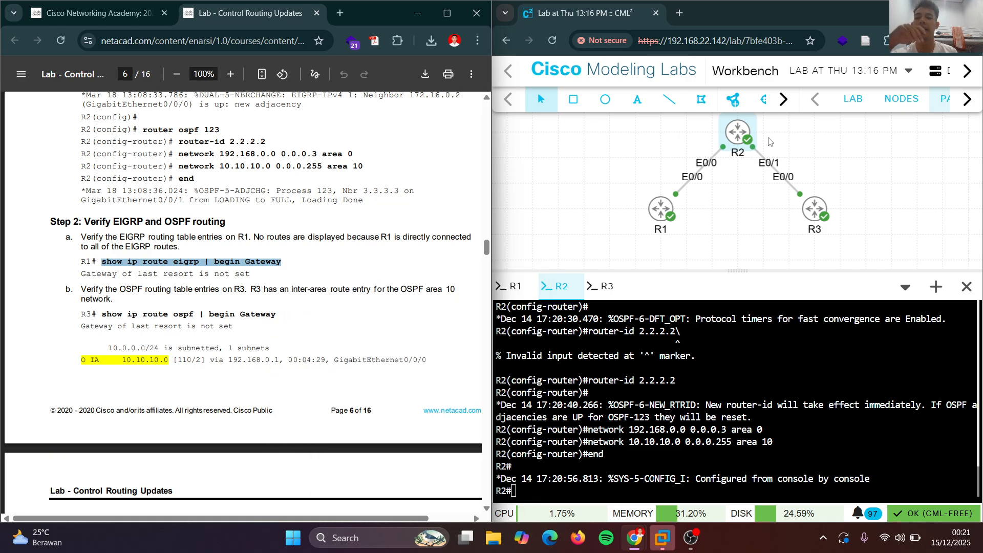
pyautogui.click(588, 424)
pyautogui.click(512, 285)
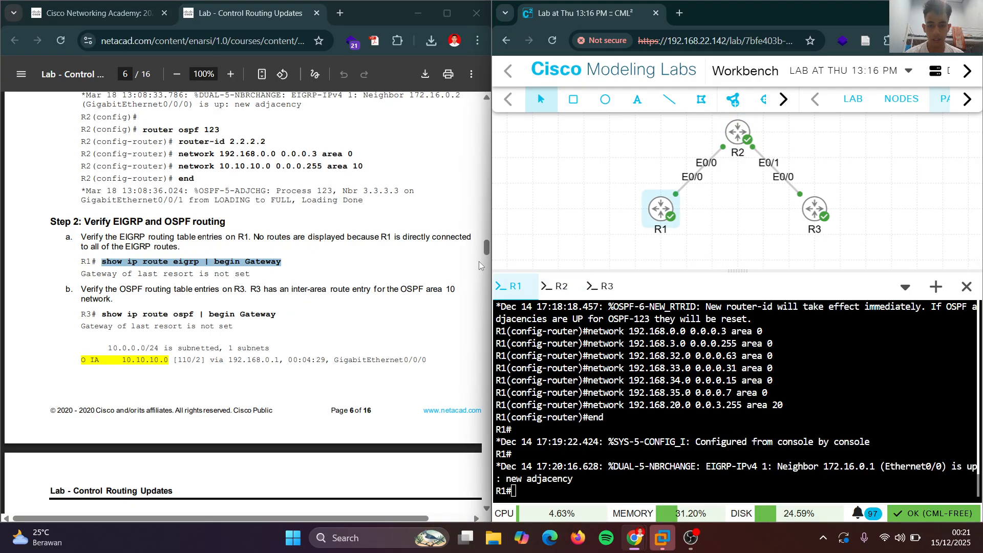
pyautogui.rightClick(603, 442)
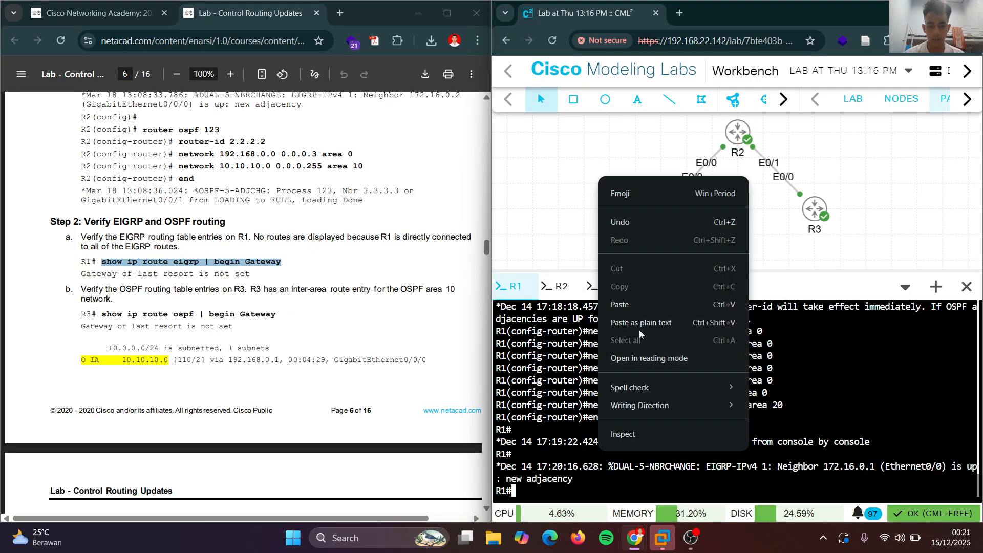
pyautogui.click(650, 305)
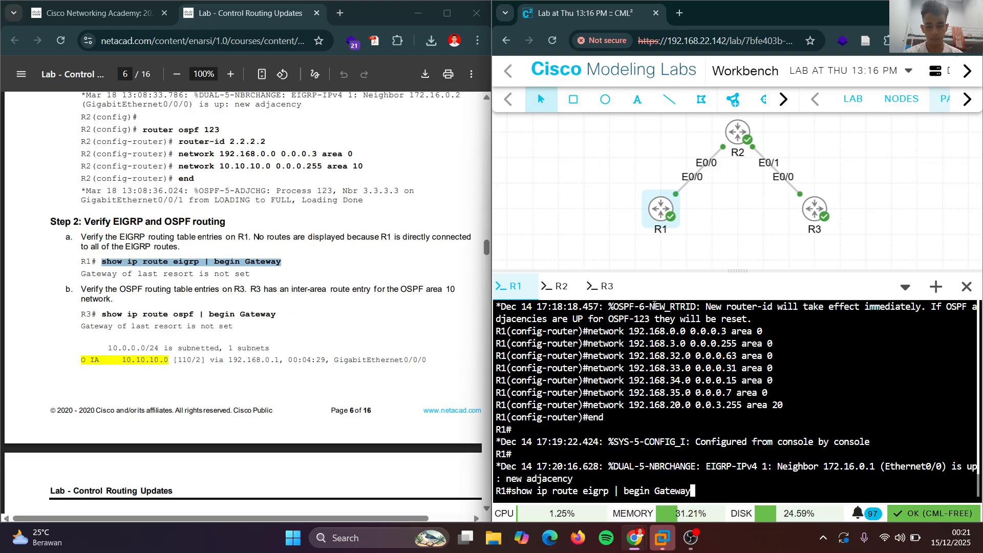
pyautogui.press('Return')
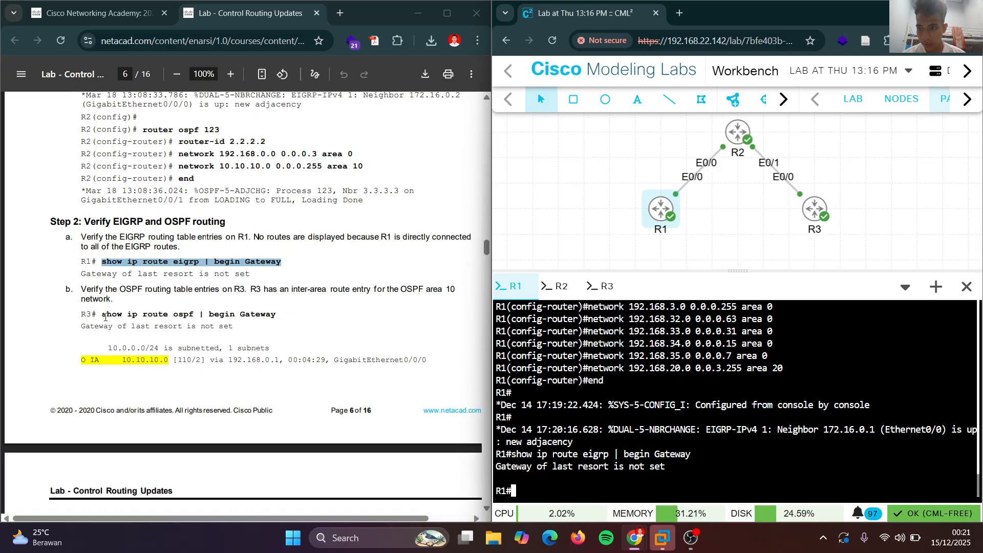
# Check R3's routing table by running show ip route eigrp | begin Gateway in the R3 console.
pyautogui.moveTo(103, 315); pyautogui.dragTo(312, 315)
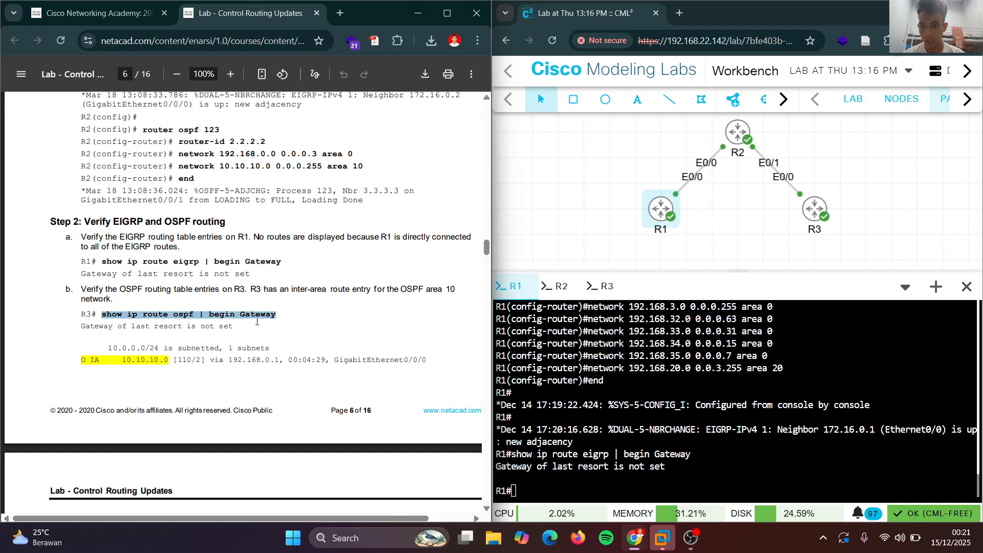
pyautogui.click(597, 291)
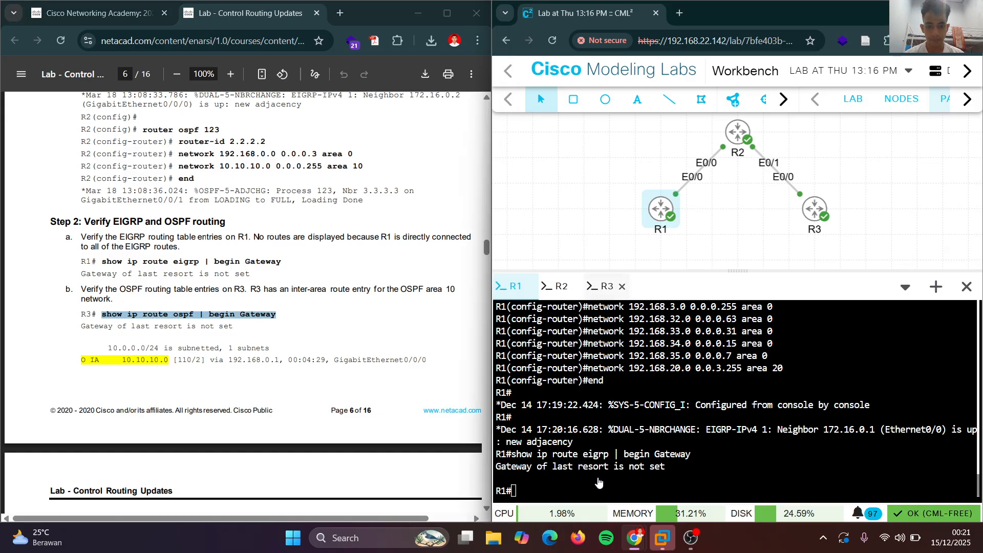
pyautogui.click(593, 287)
pyautogui.click(732, 403)
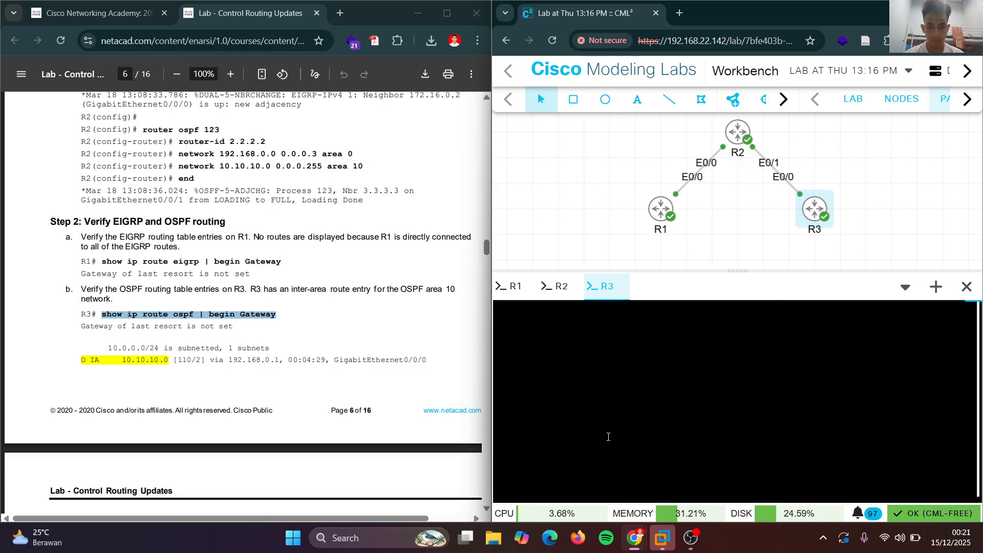
pyautogui.rightClick(598, 451)
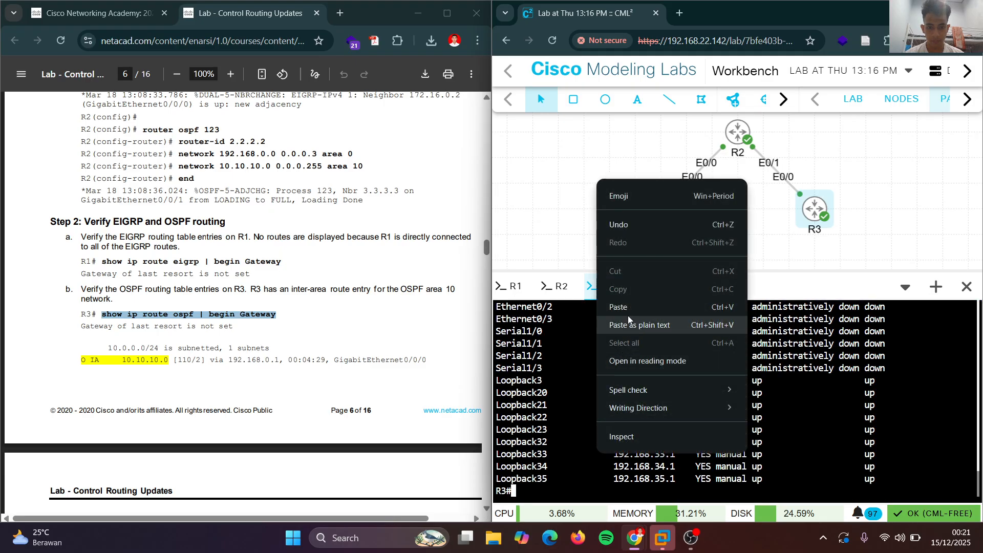
pyautogui.click(630, 308)
pyautogui.press('Return')
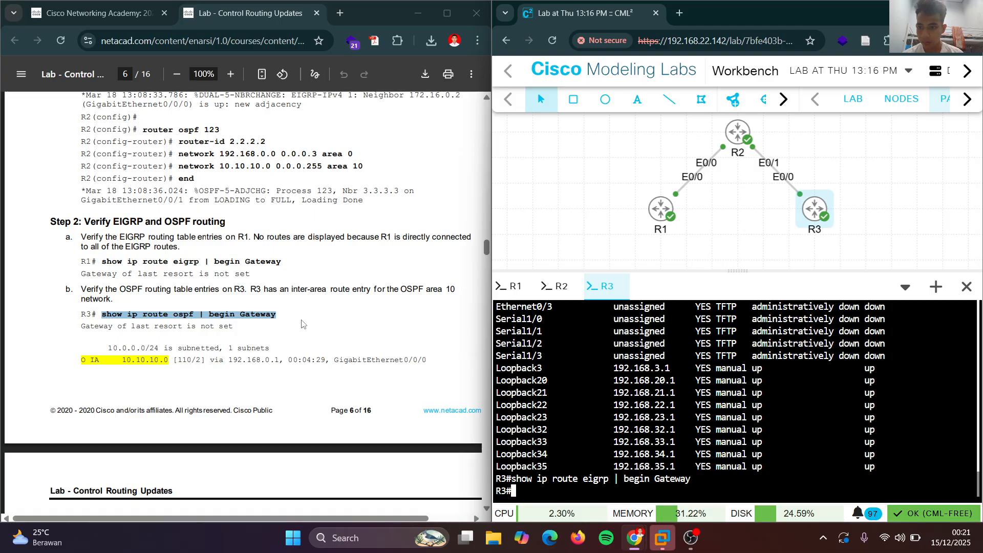
# Compare the routing commands entered in the R2 and R1 consoles with the guide's EIGRP and OSPF configuration steps for each router.
pyautogui.scroll(2, 301, 324)
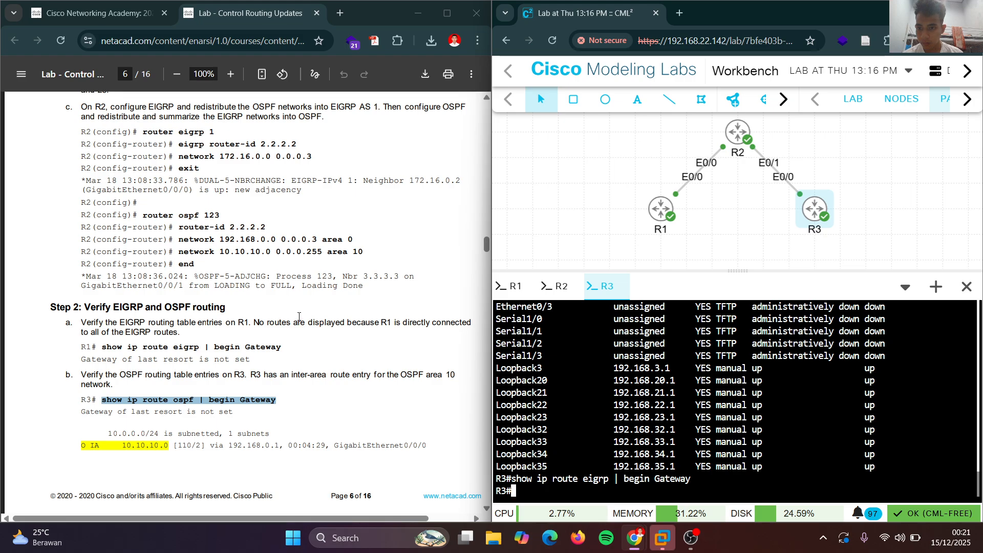
pyautogui.scroll(2, 299, 316)
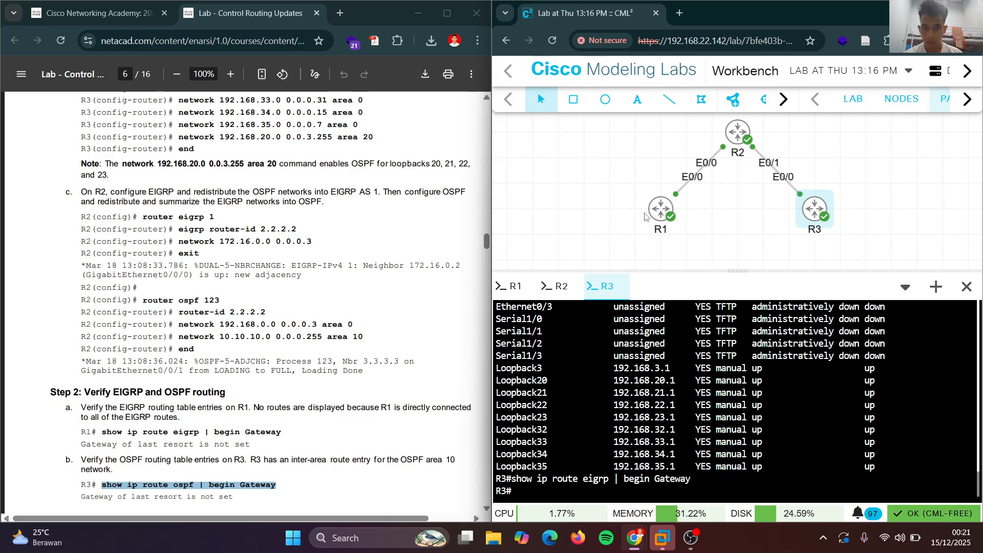
pyautogui.click(557, 295)
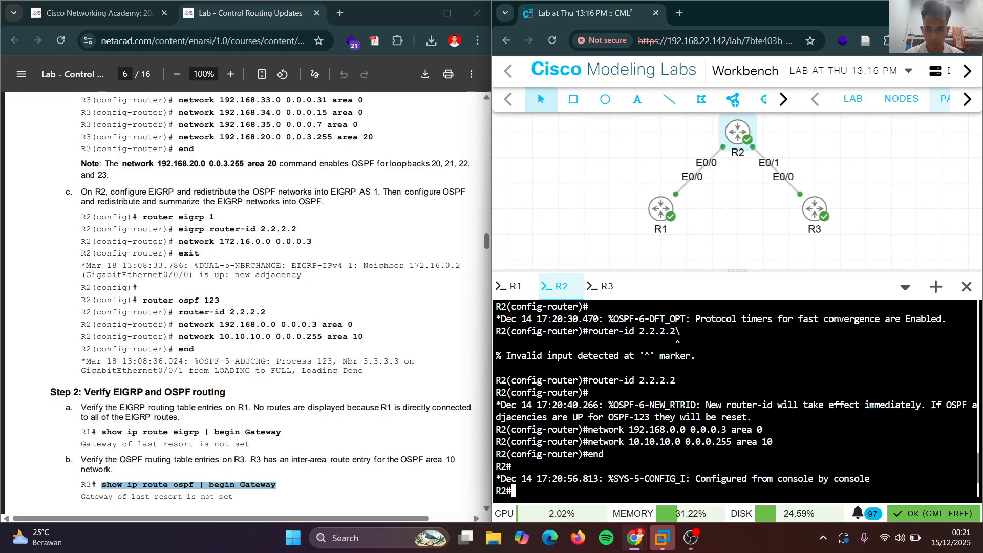
pyautogui.scroll(5, 682, 448)
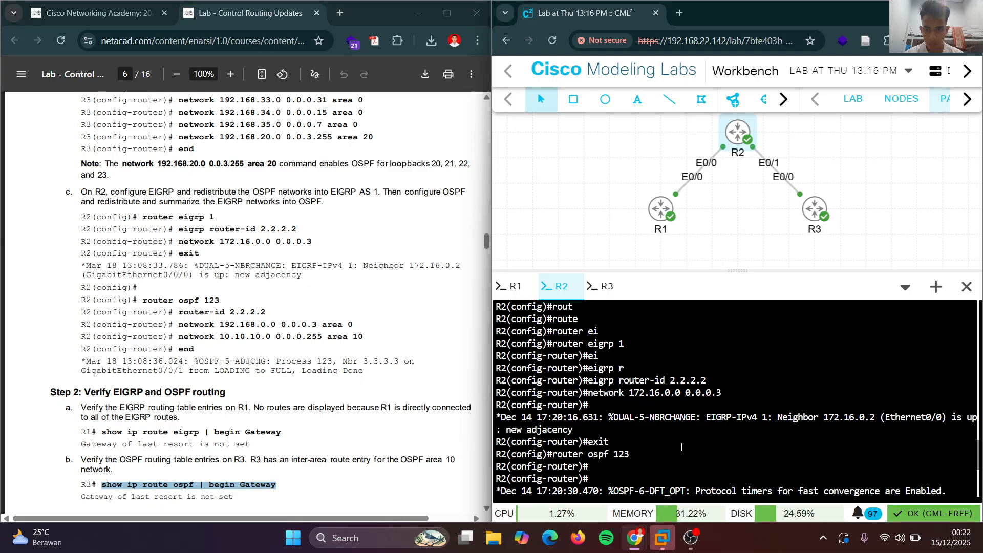
pyautogui.scroll(2, 681, 447)
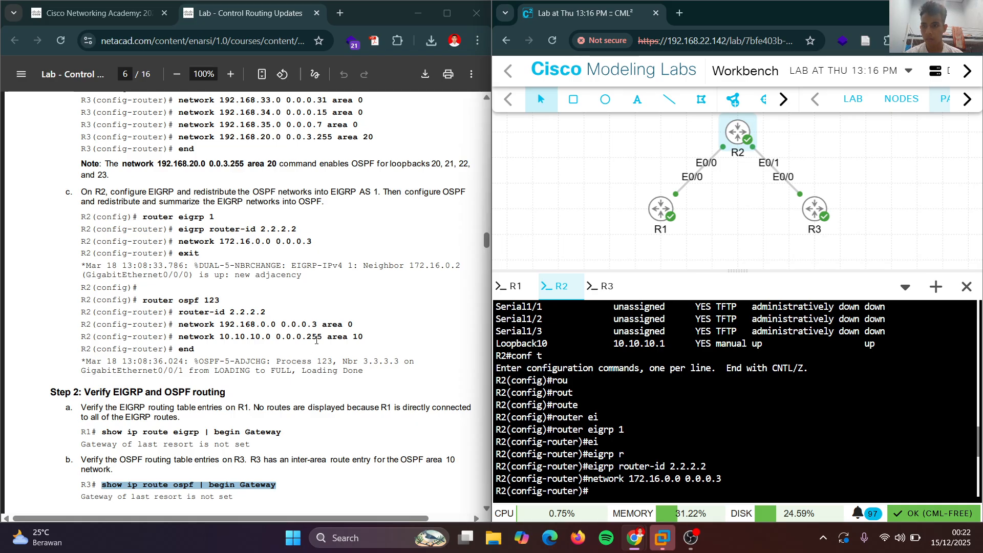
pyautogui.scroll(2, 316, 339)
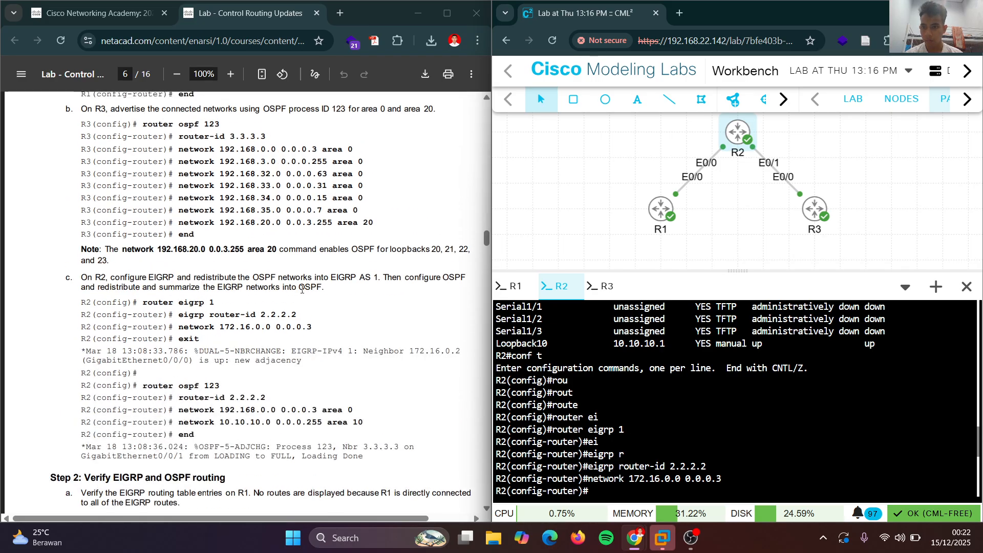
pyautogui.scroll(2, 302, 291)
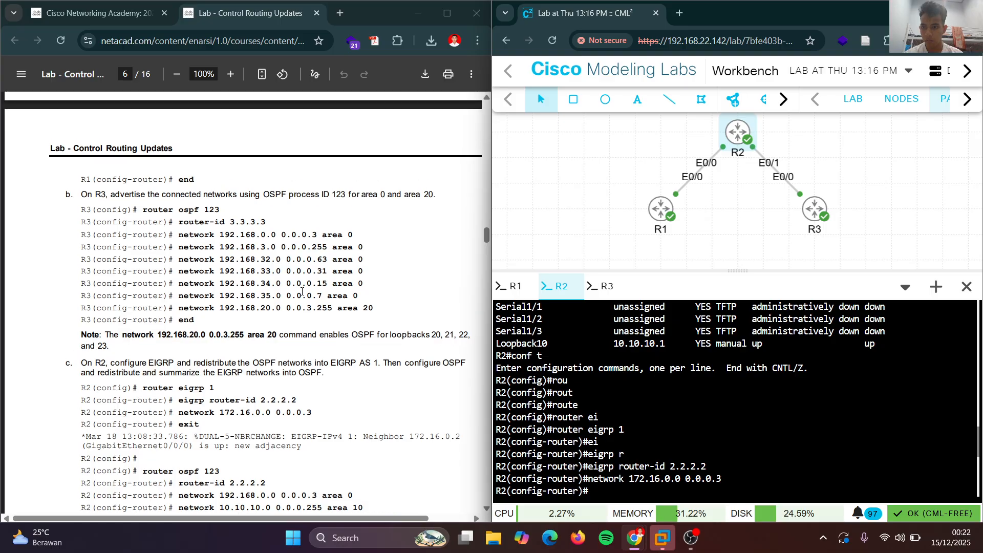
pyautogui.scroll(4, 302, 292)
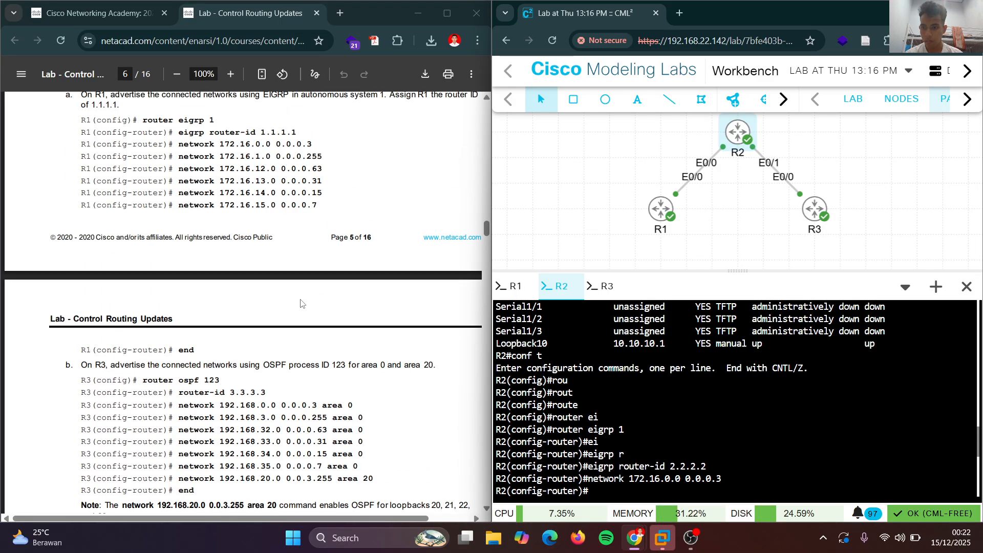
pyautogui.click(515, 297)
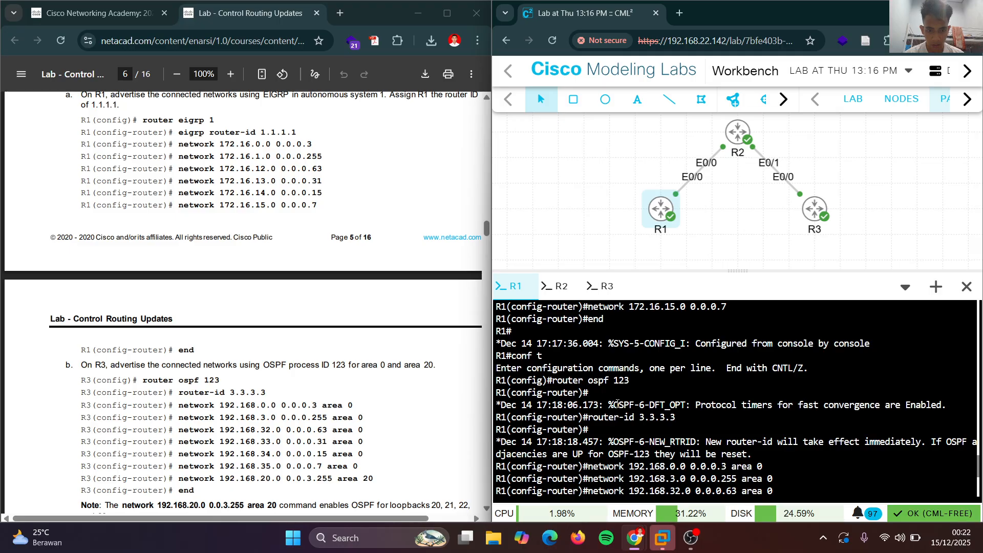
pyautogui.scroll(-3, 615, 403)
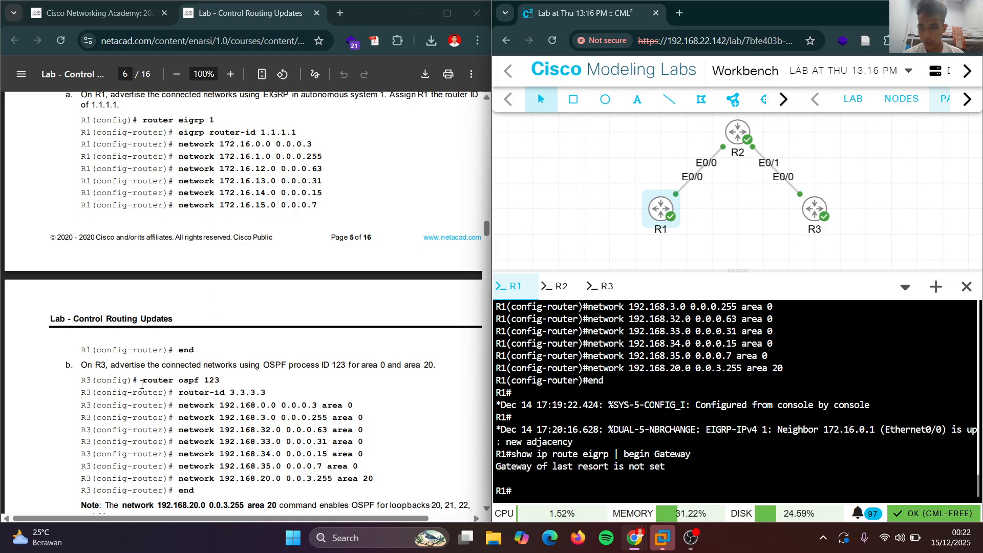
# Copy the guide's router ospf 123 command for R3 and bring up the R3 console.
pyautogui.moveTo(142, 384); pyautogui.dragTo(224, 382)
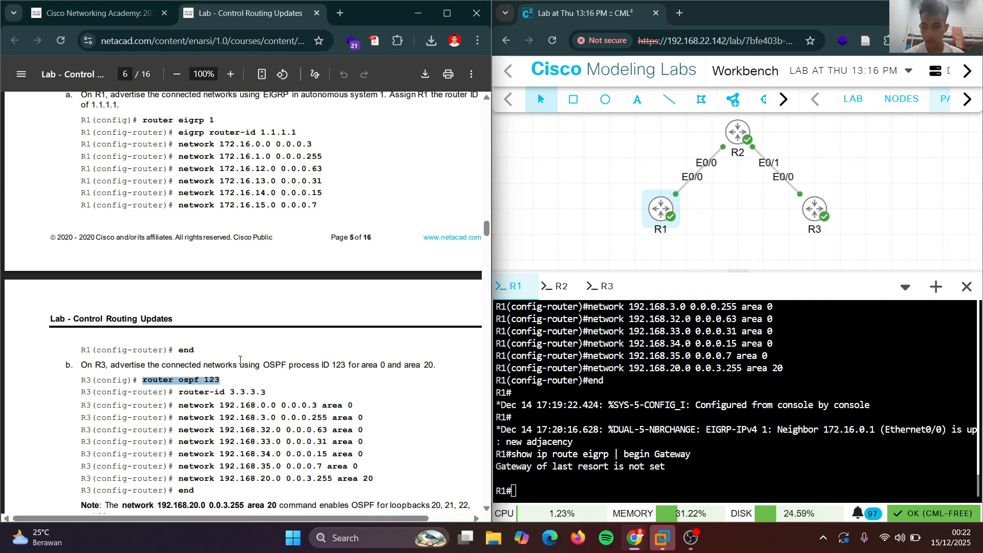
pyautogui.rightClick(240, 359)
pyautogui.click(265, 173)
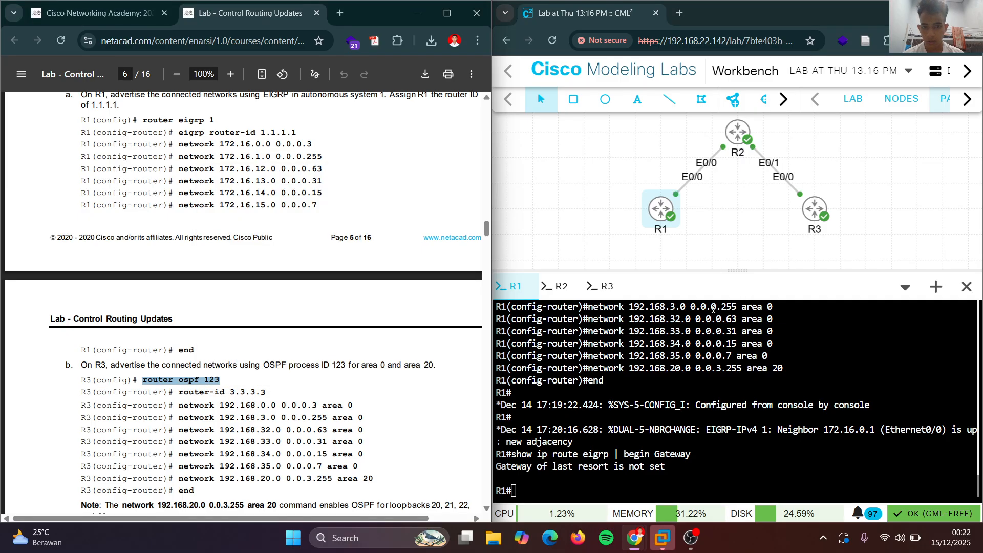
pyautogui.click(601, 294)
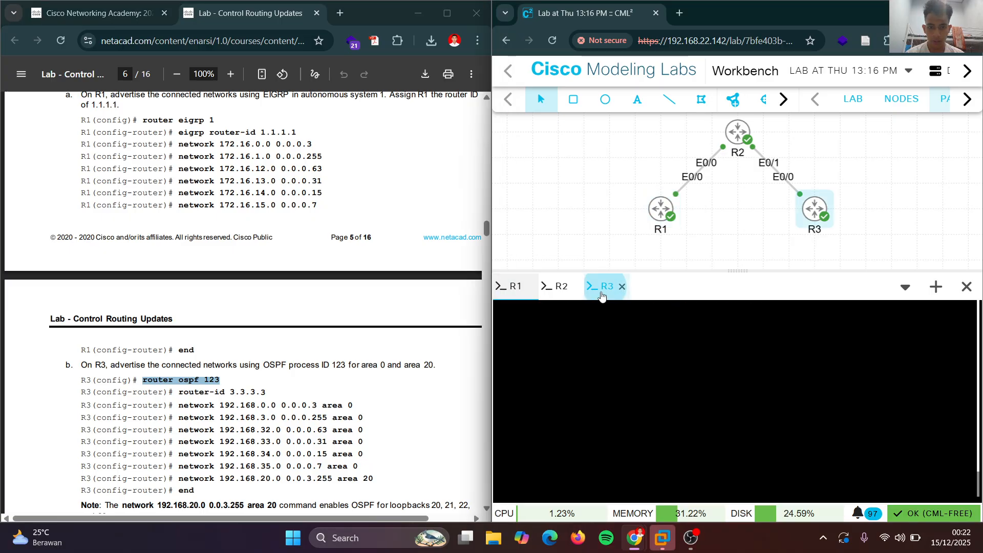
pyautogui.rightClick(594, 434)
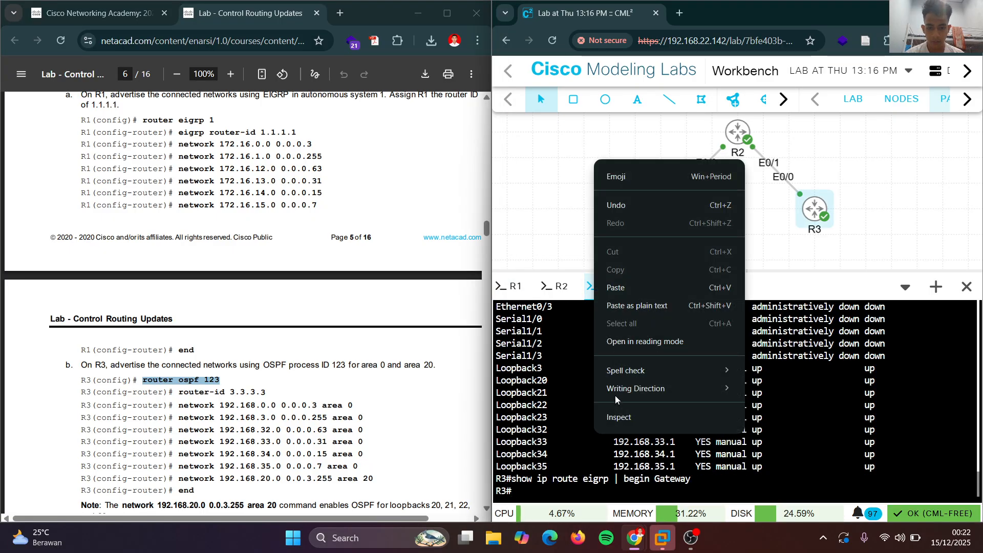
pyautogui.click(643, 285)
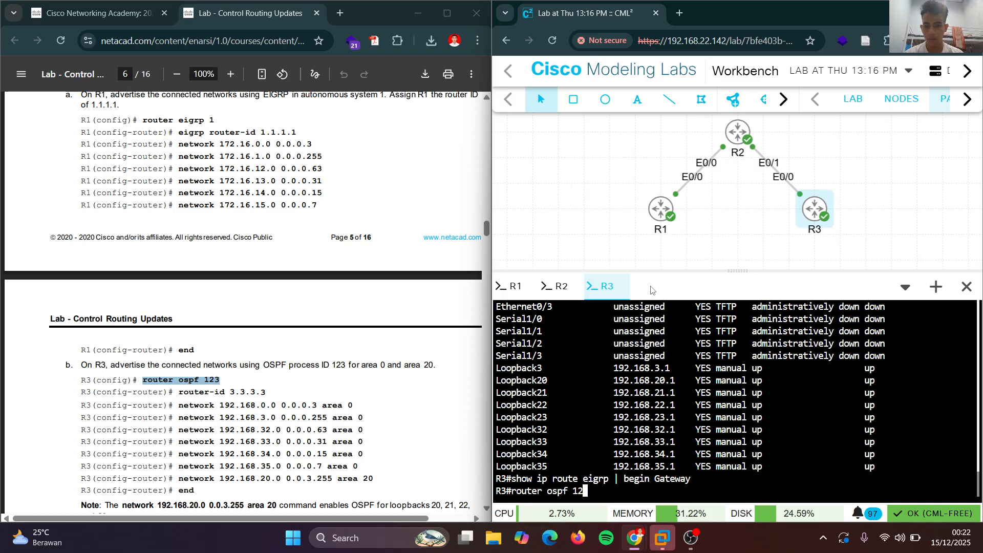
pyautogui.press('BackSpace')
pyautogui.press('BackSpace')
pyautogui.press('BackSpace')
pyautogui.press('BackSpace')
pyautogui.press('BackSpace')
pyautogui.press('BackSpace')
pyautogui.press('BackSpace')
pyautogui.press('BackSpace')
pyautogui.press('BackSpace')
pyautogui.press('BackSpace')
pyautogui.press('BackSpace')
pyautogui.press('BackSpace')
pyautogui.press('BackSpace')
pyautogui.press('BackSpace')
# Enter configuration mode on R3 with conf t and start OSPF process 123 using the copied router ospf 123 command.
pyautogui.write('cp')
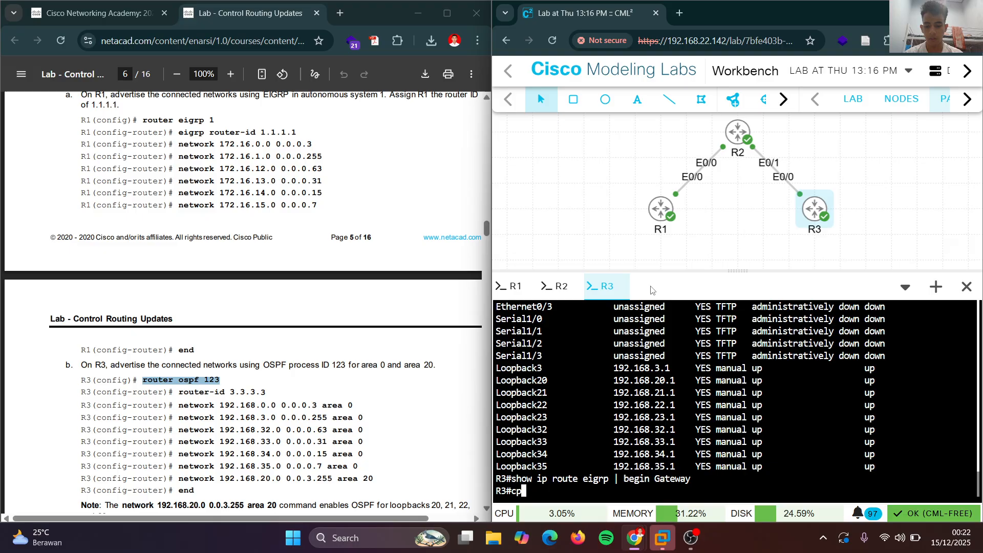
pyautogui.press('BackSpace')
pyautogui.write('onf t')
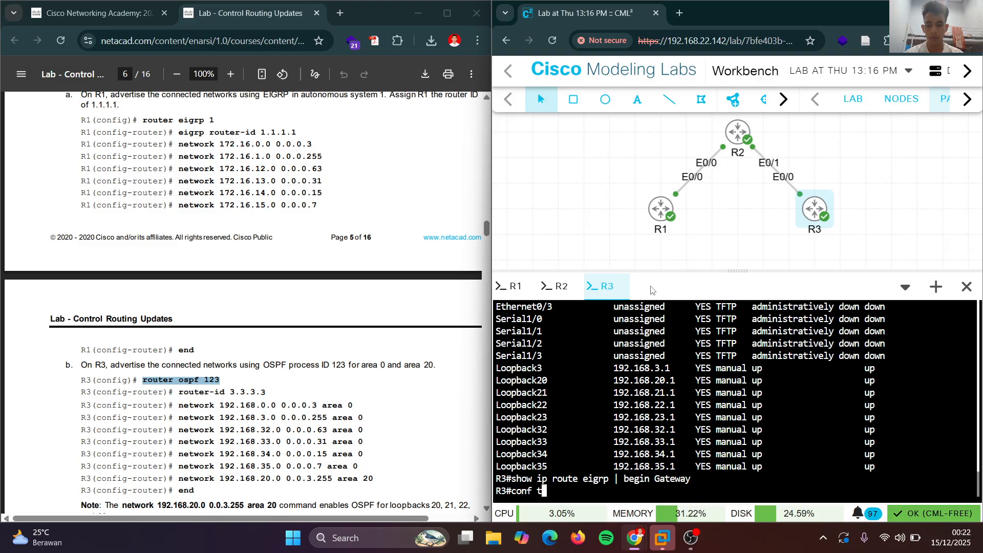
pyautogui.press('Return')
pyautogui.rightClick(646, 296)
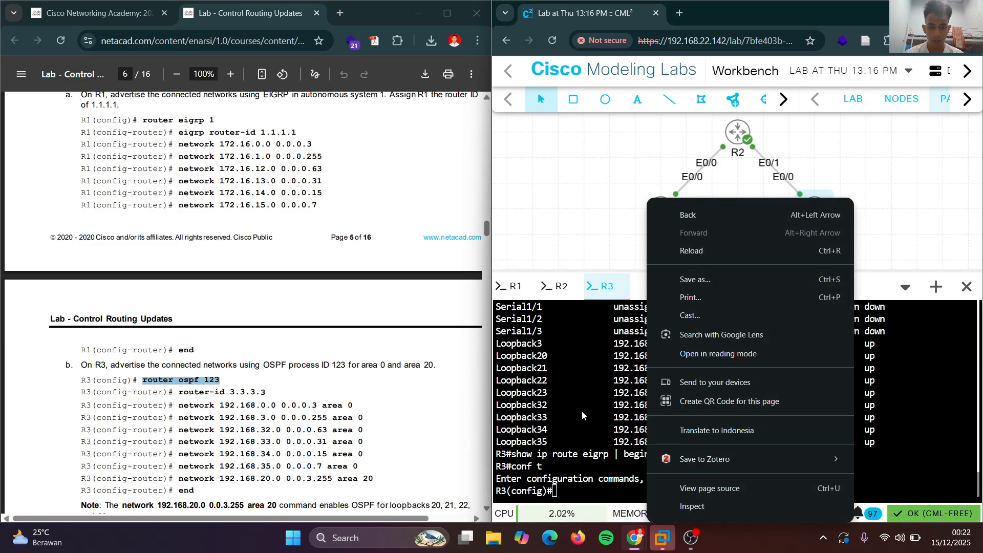
pyautogui.rightClick(580, 414)
pyautogui.click(640, 275)
pyautogui.press('Return')
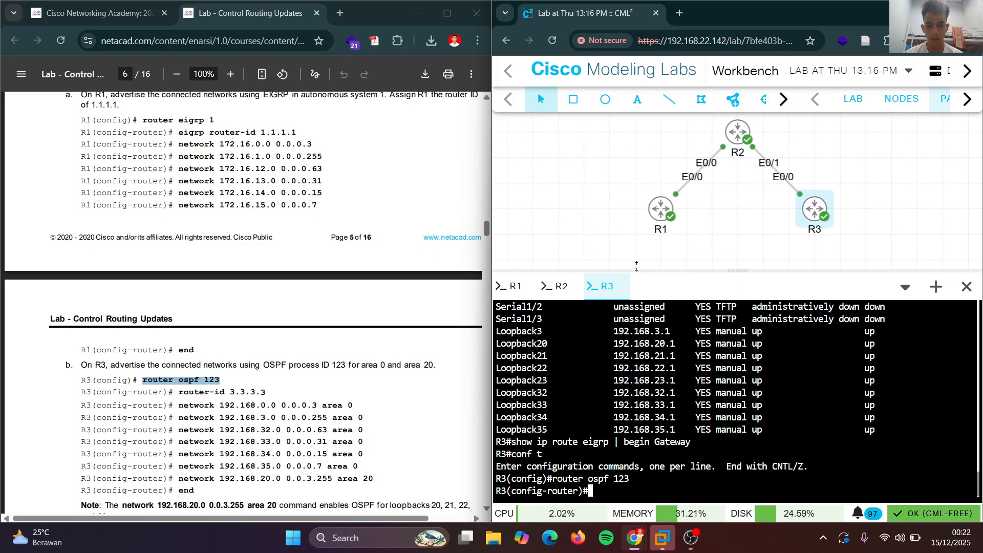
# Set R3's OSPF router ID with router-id 3.3.3.3, completing the address after the truncated first entry.
pyautogui.scroll(-3, 224, 333)
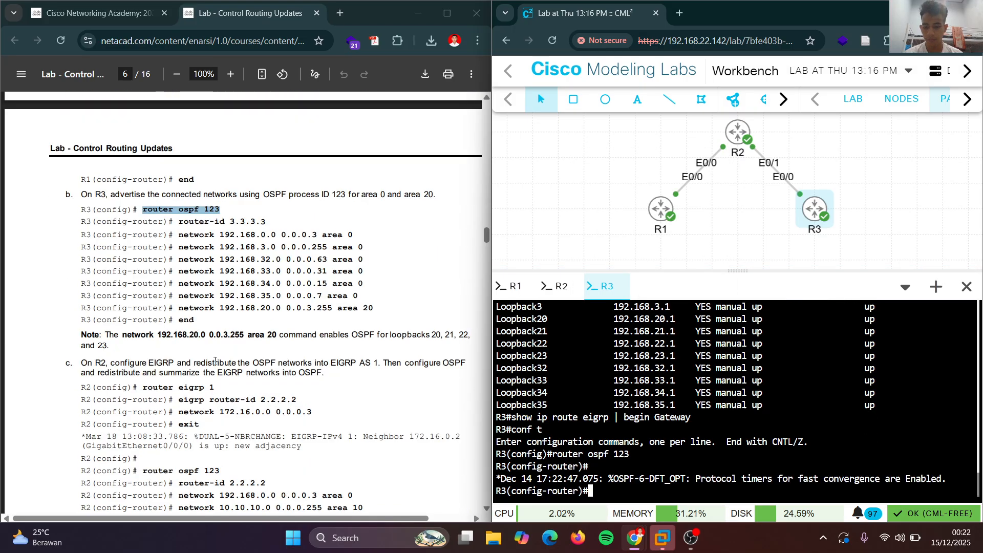
pyautogui.write('rou')
pyautogui.press('Tab')
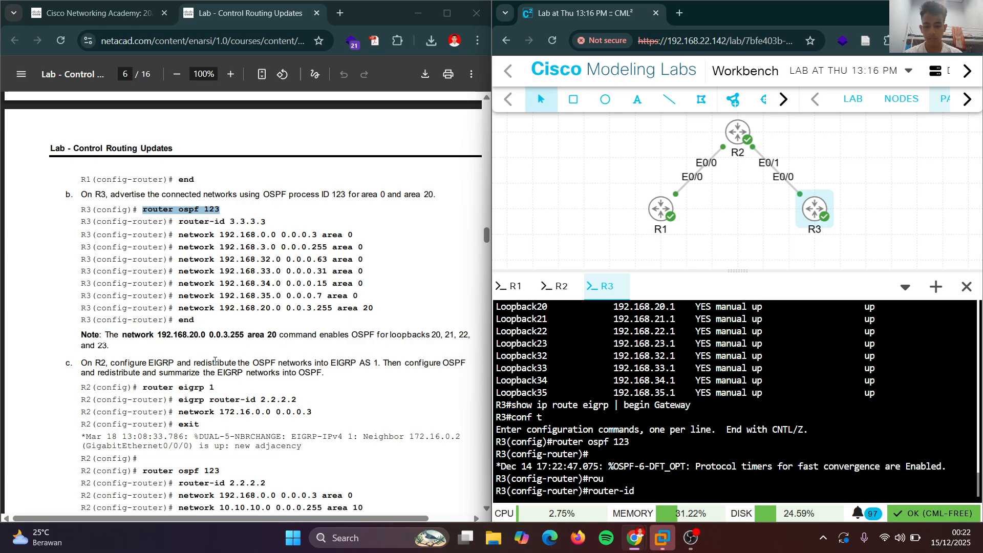
pyautogui.write('3.3.3.')
pyautogui.press('Return')
pyautogui.press('Return')
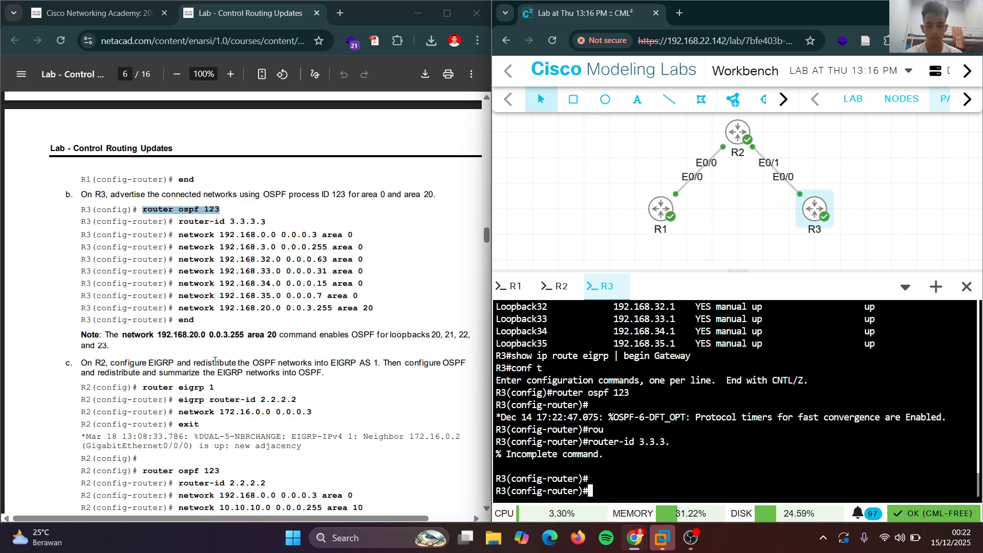
pyautogui.press('Up')
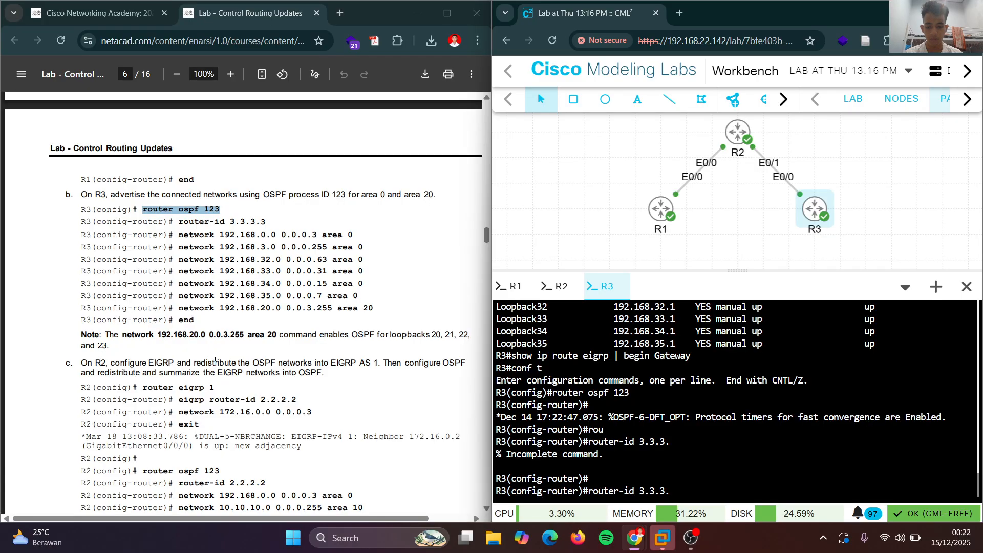
pyautogui.write('3')
pyautogui.press('Return')
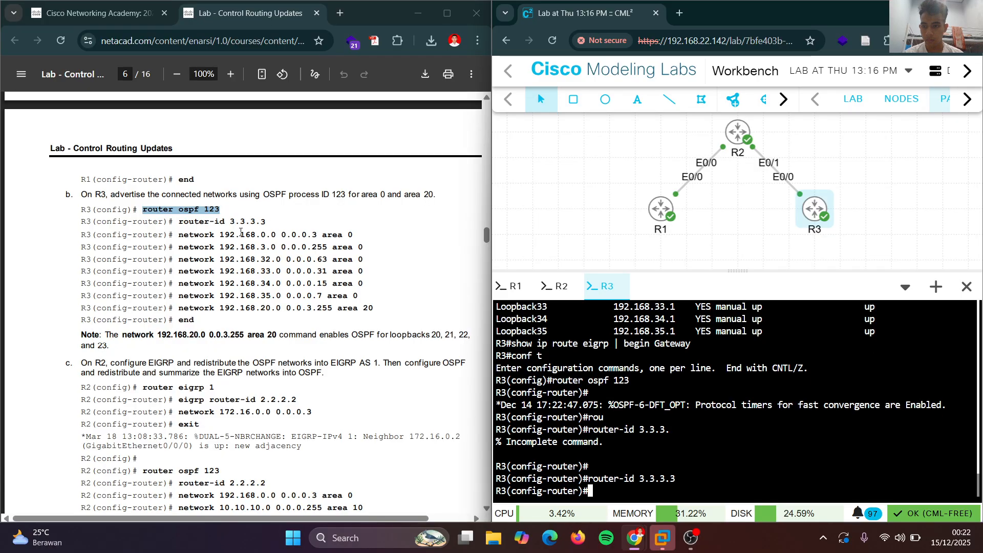
# Add network 192.168.0.0 0.0.0.3 area 0 to OSPF 123 in the R3 console, copied from the guide.
pyautogui.tripleClick(349, 232)
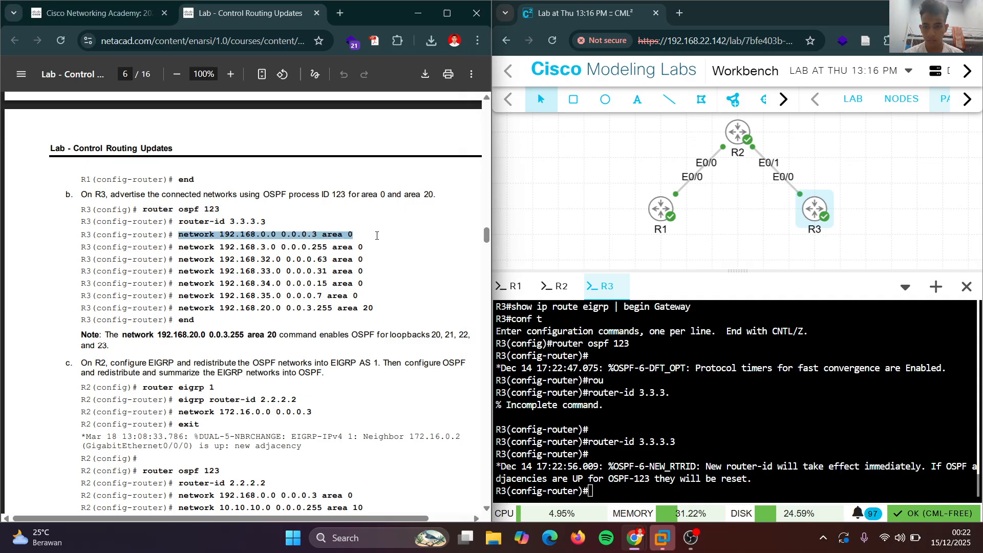
pyautogui.rightClick(340, 234)
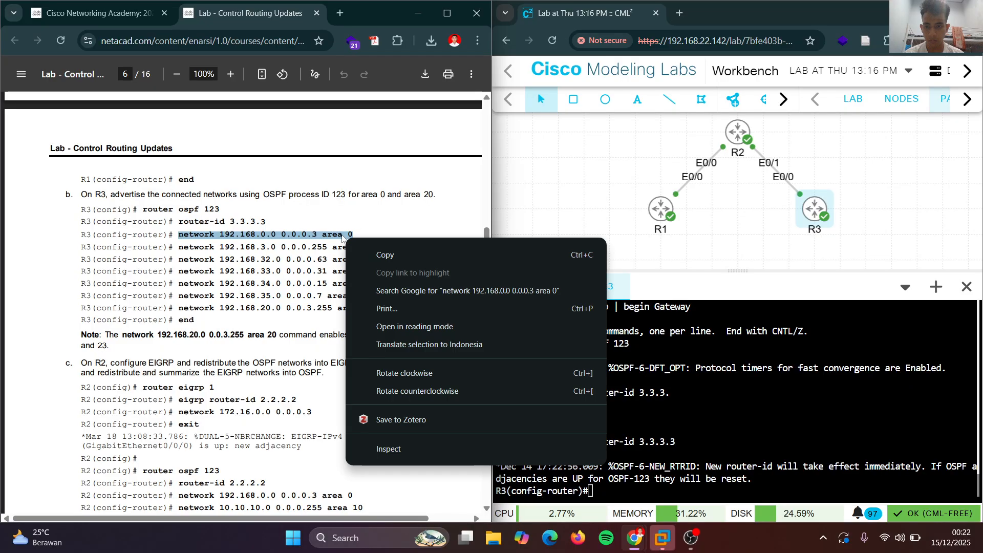
pyautogui.click(375, 254)
pyautogui.rightClick(676, 417)
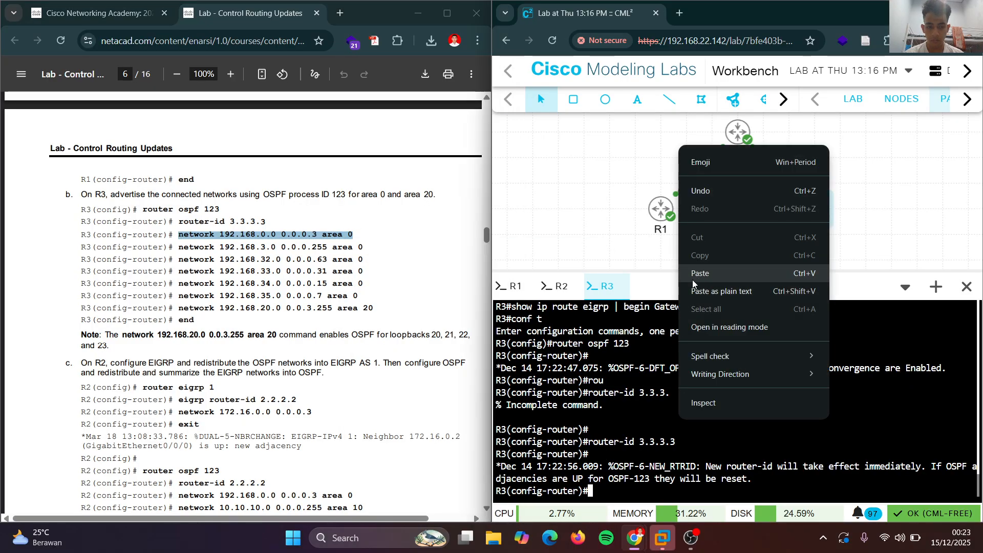
pyautogui.click(692, 280)
pyautogui.press('Return')
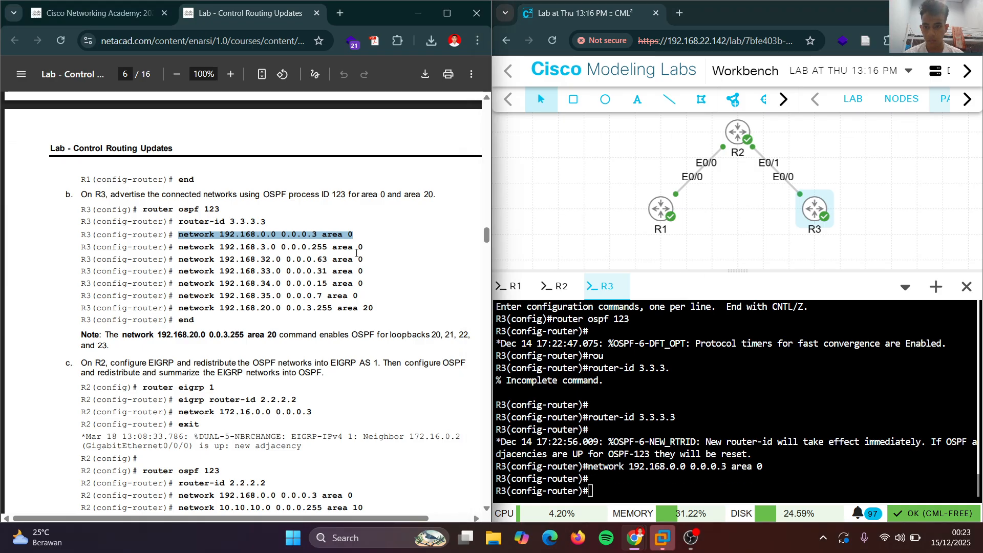
# Advertise 192.168.3.0 with wildcard 0.0.0.255 in OSPF area 0 on R3, using the network command from the lab guide.
pyautogui.moveTo(178, 247); pyautogui.dragTo(365, 247)
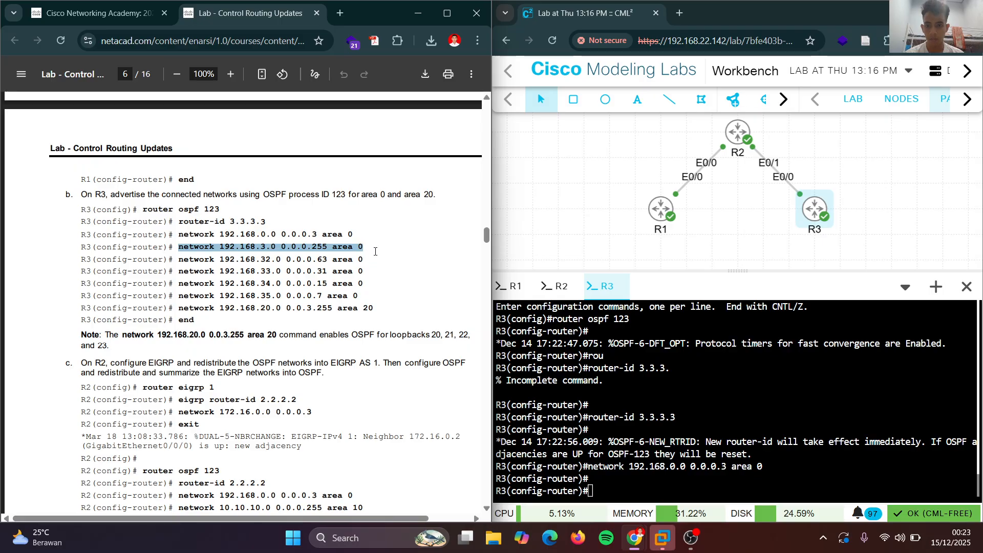
pyautogui.rightClick(375, 251)
pyautogui.click(405, 261)
pyautogui.click(640, 367)
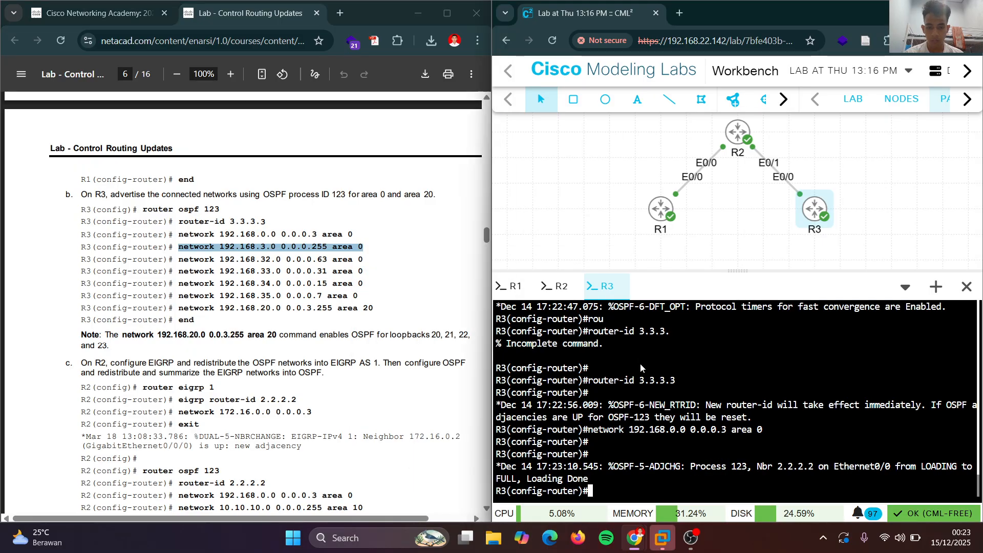
pyautogui.rightClick(640, 364)
pyautogui.click(683, 221)
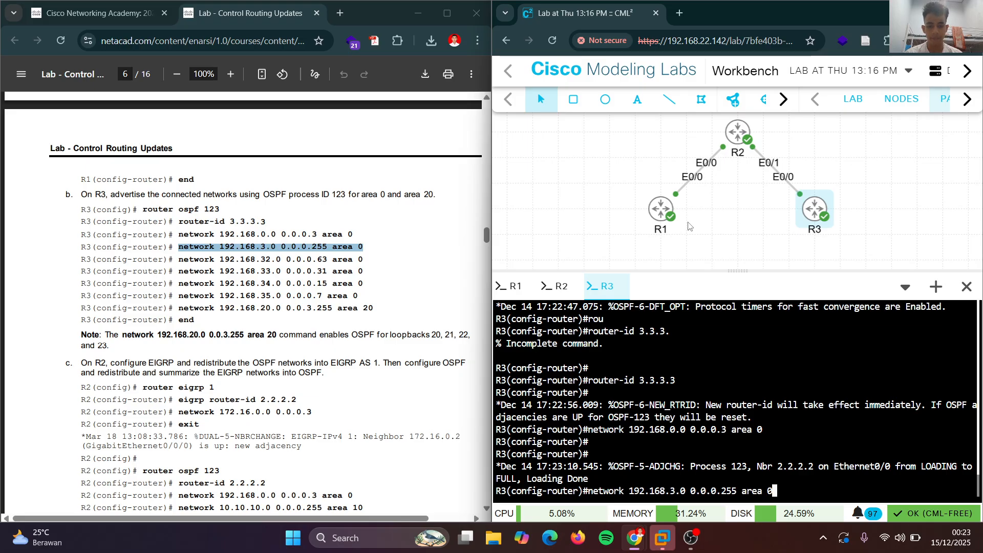
pyautogui.press('Return')
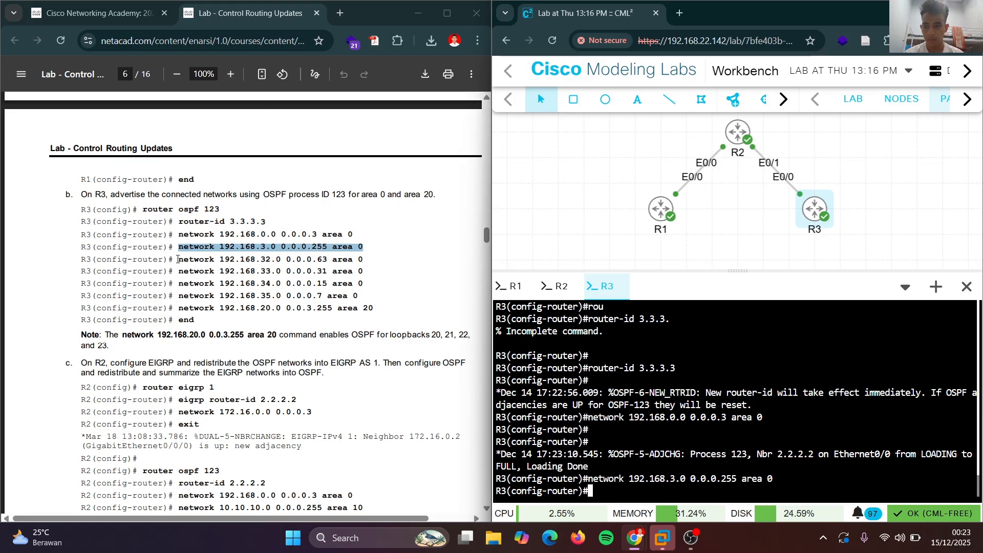
# Copy the guide's command network 192.168.32.0 0.0.0.63 area 0 into R3's OSPF configuration and run it.
pyautogui.moveTo(179, 259); pyautogui.dragTo(363, 259)
pyautogui.rightClick(362, 261)
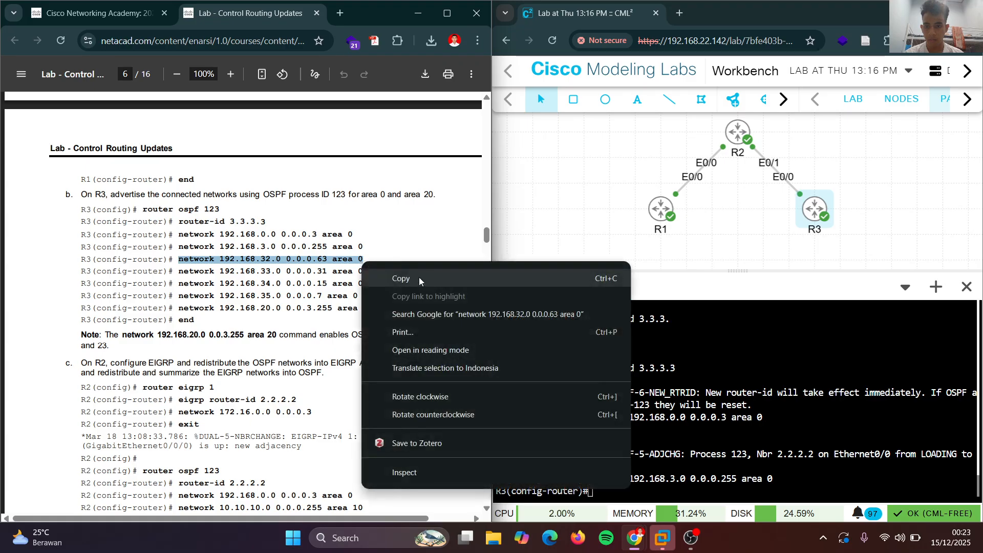
pyautogui.click(418, 278)
pyautogui.rightClick(671, 317)
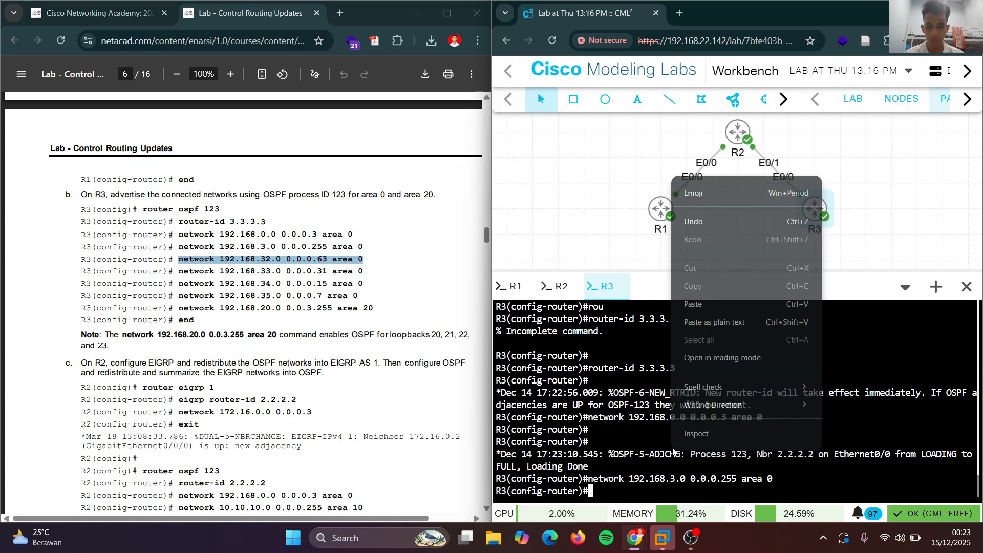
pyautogui.click(724, 306)
pyautogui.press('Return')
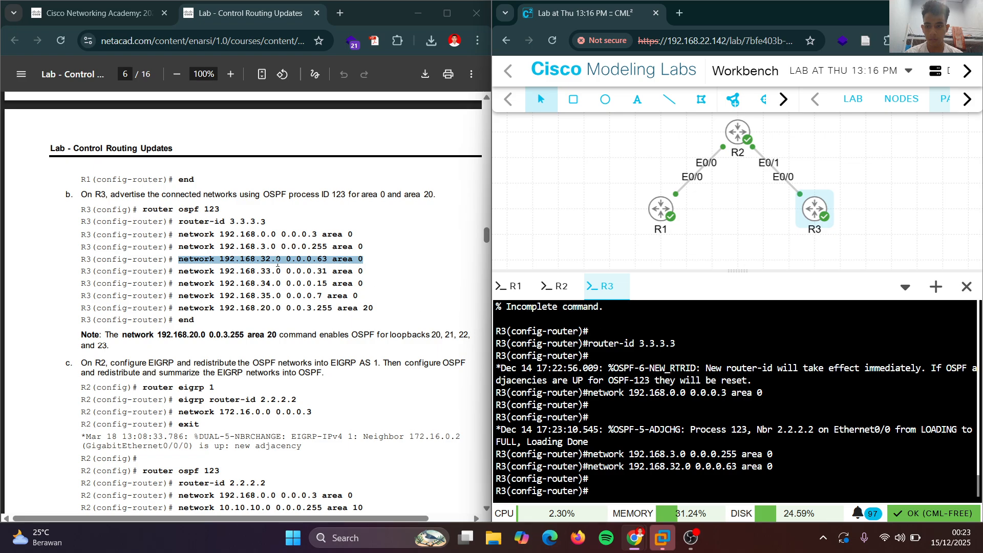
# Add the guide's OSPF statement network 192.168.33.0 0.0.0.31 area 0 on R3.
pyautogui.moveTo(179, 271); pyautogui.dragTo(367, 272)
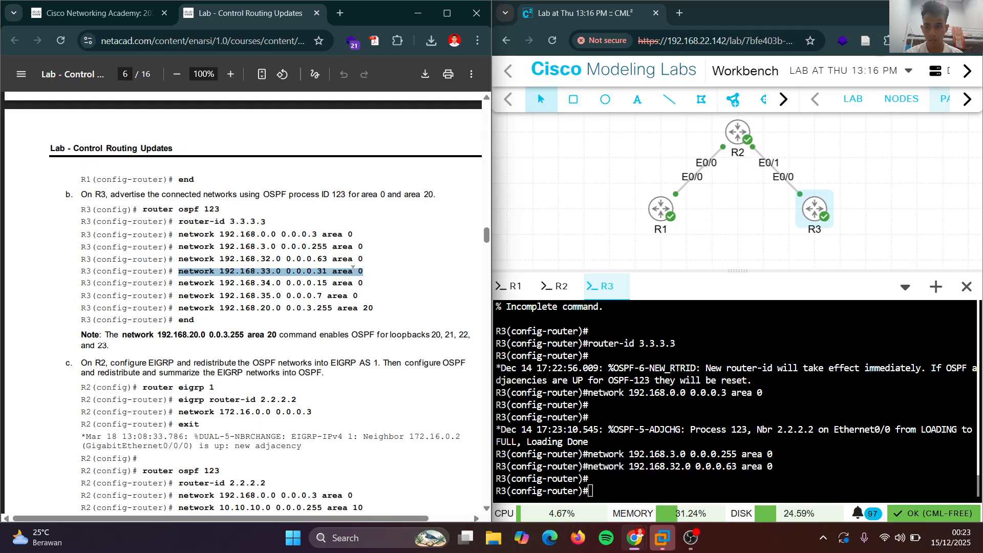
pyautogui.rightClick(374, 275)
pyautogui.click(394, 286)
pyautogui.rightClick(634, 423)
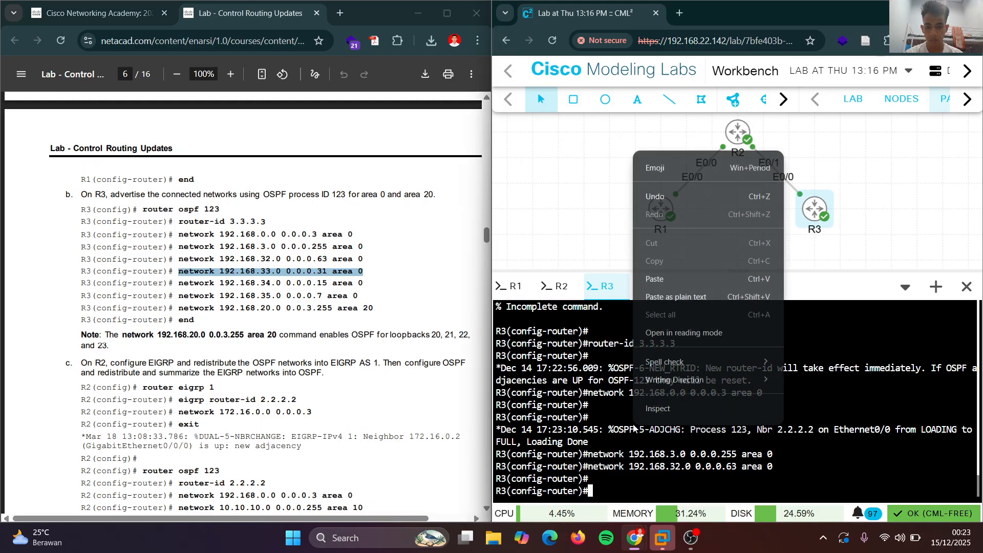
pyautogui.click(693, 284)
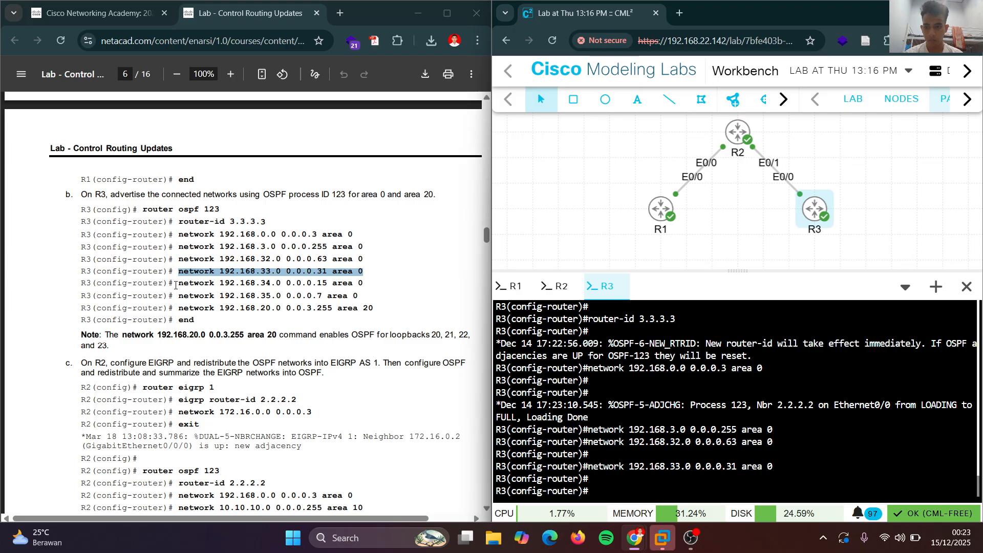
# Add the guide's OSPF statement network 192.168.34.0 0.0.0.15 area 0 on R3.
pyautogui.moveTo(177, 284); pyautogui.dragTo(358, 287)
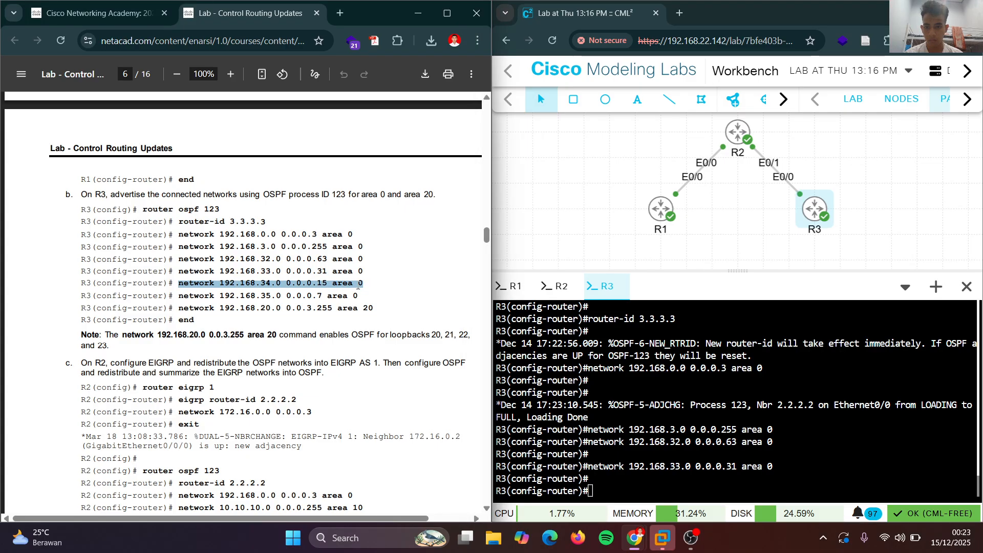
pyautogui.rightClick(358, 287)
pyautogui.click(411, 294)
pyautogui.rightClick(639, 326)
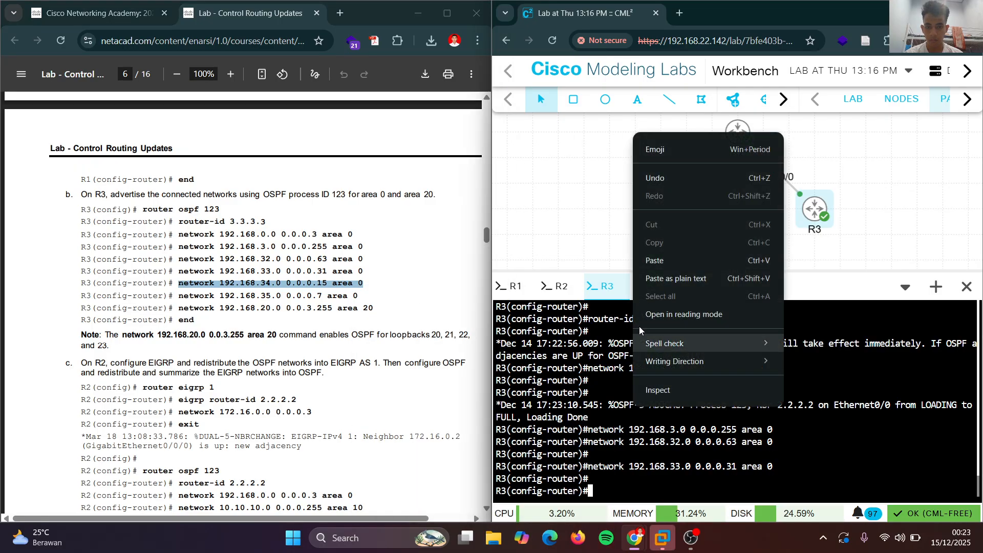
pyautogui.click(655, 260)
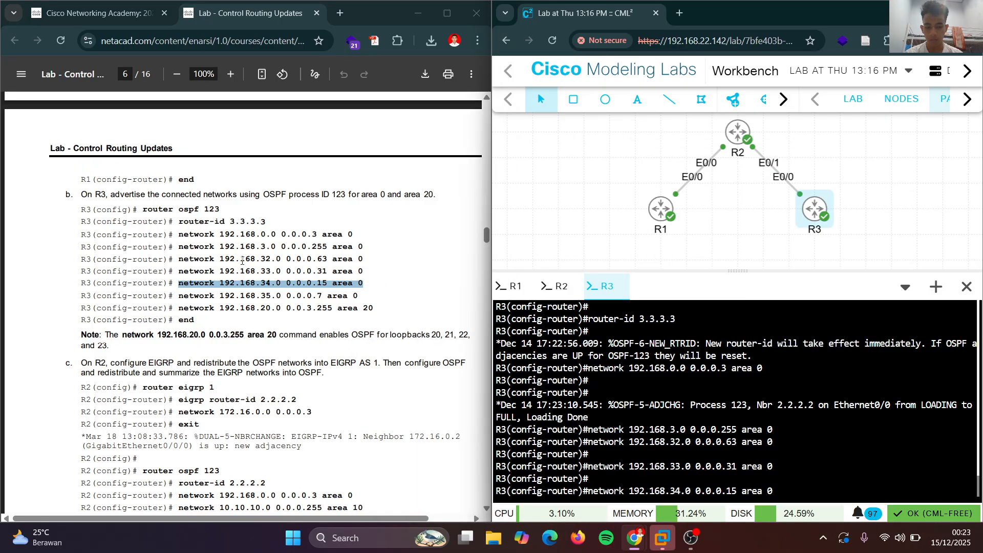
pyautogui.press('Return')
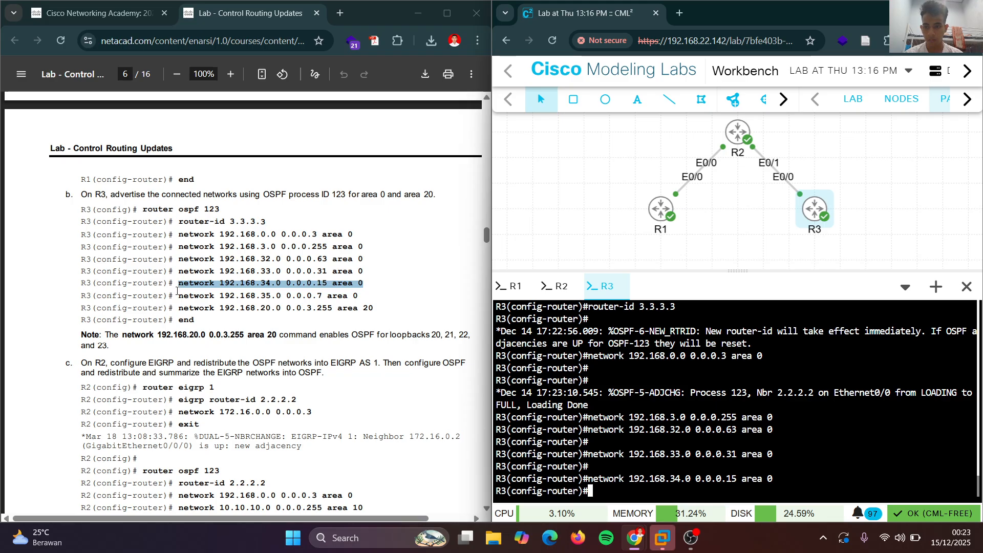
# Add the guide's OSPF statement network 192.168.35.0 0.0.0.7 area 0 on R3.
pyautogui.moveTo(178, 295); pyautogui.dragTo(349, 295)
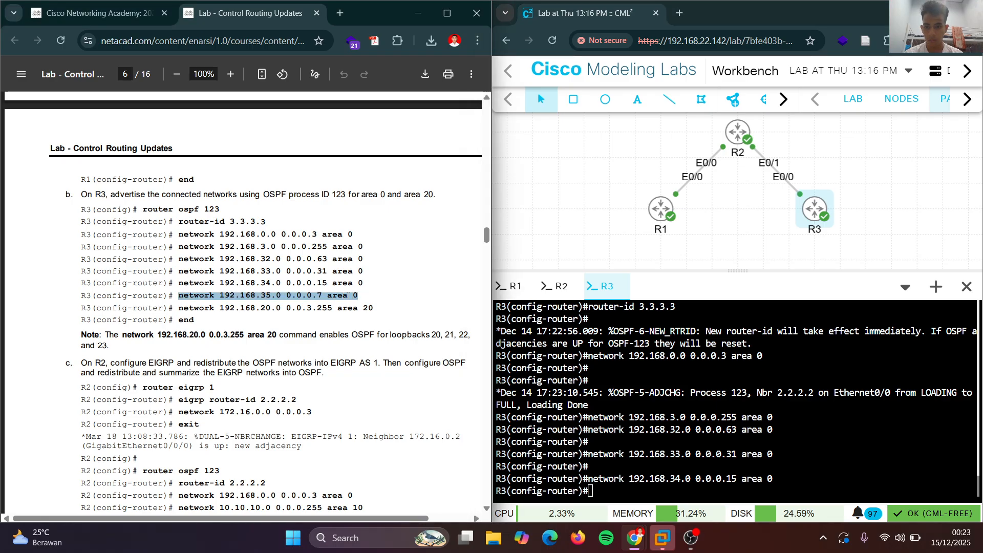
pyautogui.rightClick(349, 296)
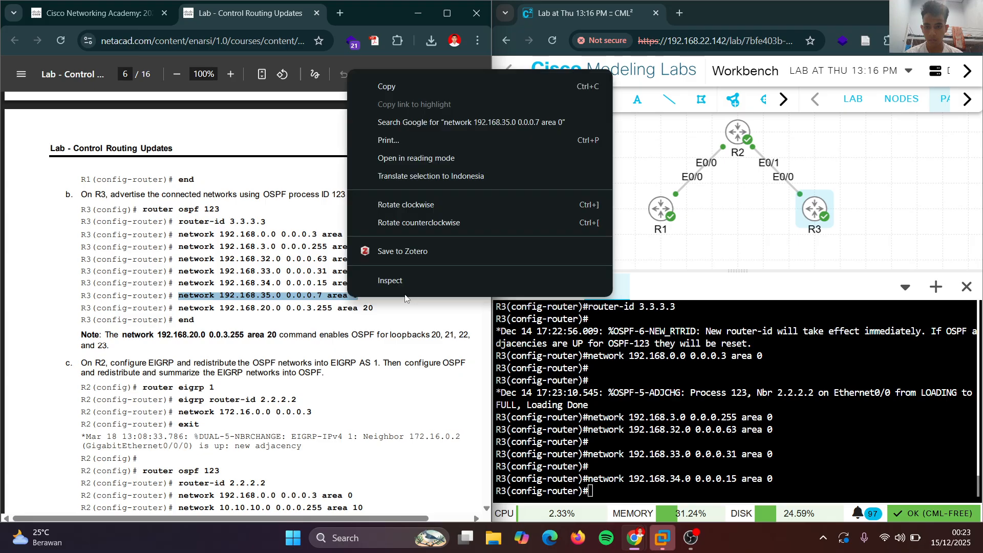
pyautogui.click(386, 86)
pyautogui.rightClick(590, 347)
pyautogui.click(626, 192)
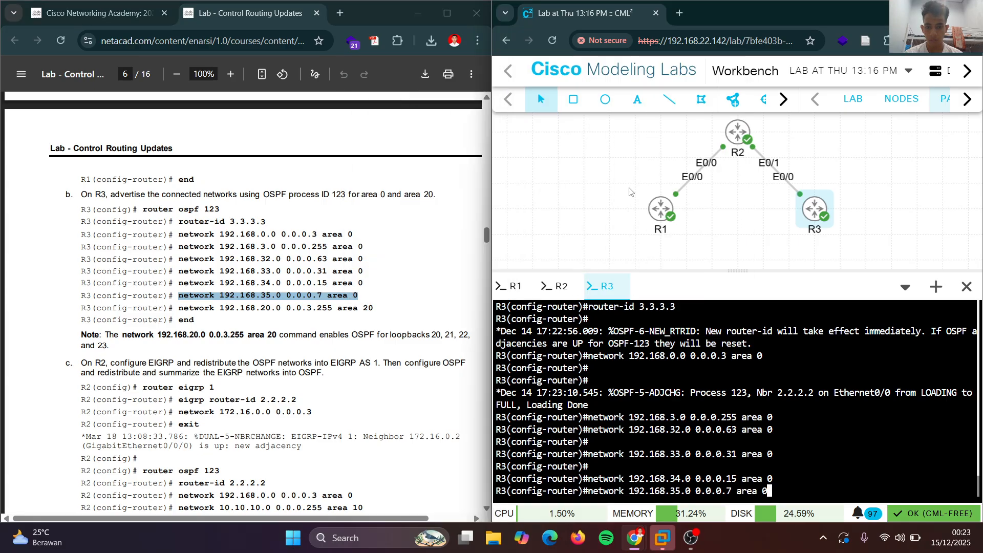
pyautogui.press('Return')
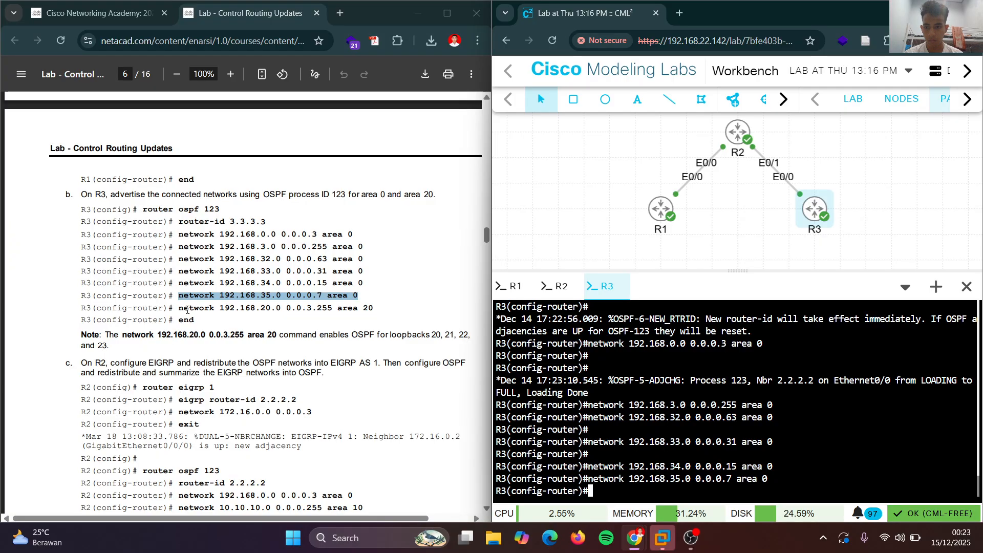
# Enable OSPF area 20 for R3's loopbacks with the guide's command network 192.168.20.0 0.0.3.255 area 20.
pyautogui.moveTo(180, 309); pyautogui.dragTo(372, 307)
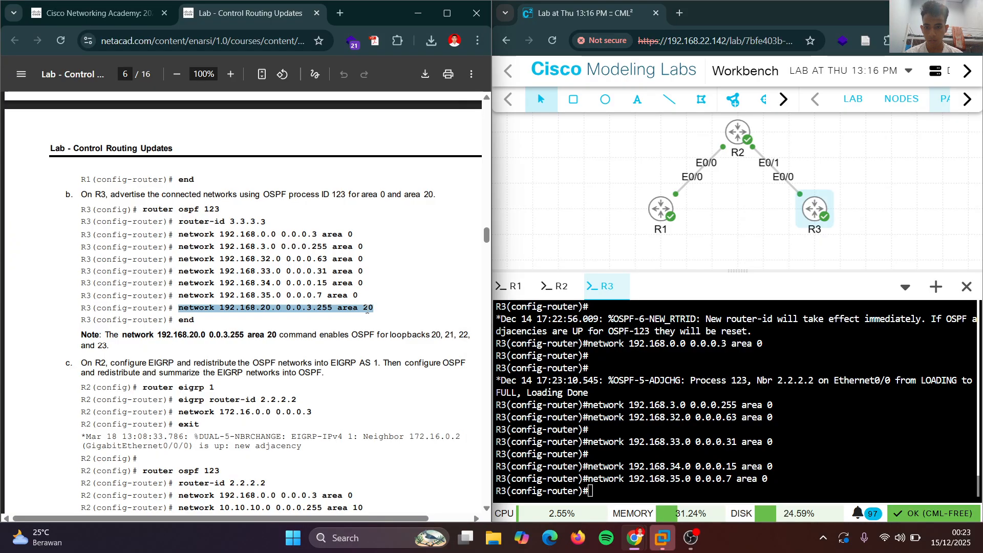
pyautogui.rightClick(367, 309)
pyautogui.click(435, 96)
pyautogui.rightClick(663, 314)
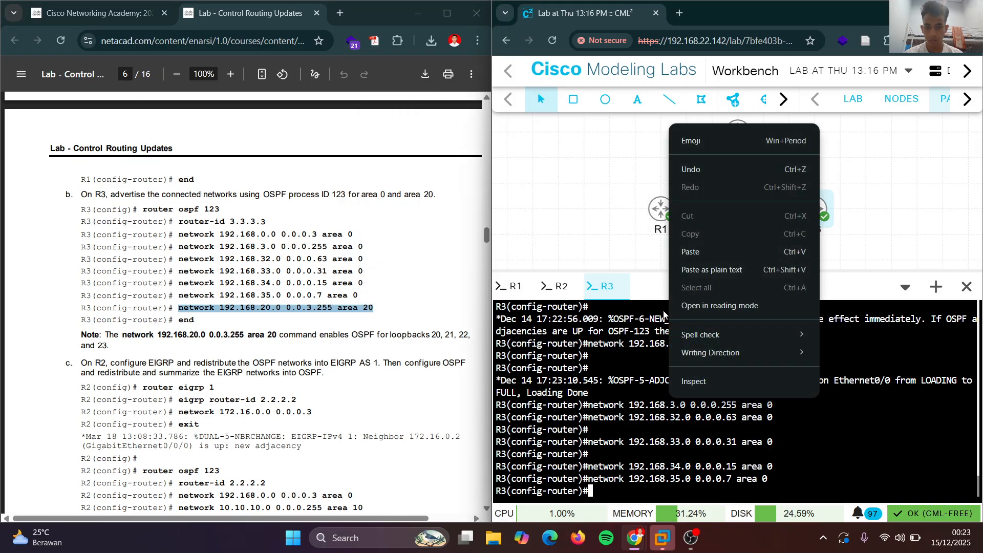
pyautogui.click(716, 252)
pyautogui.press('Return')
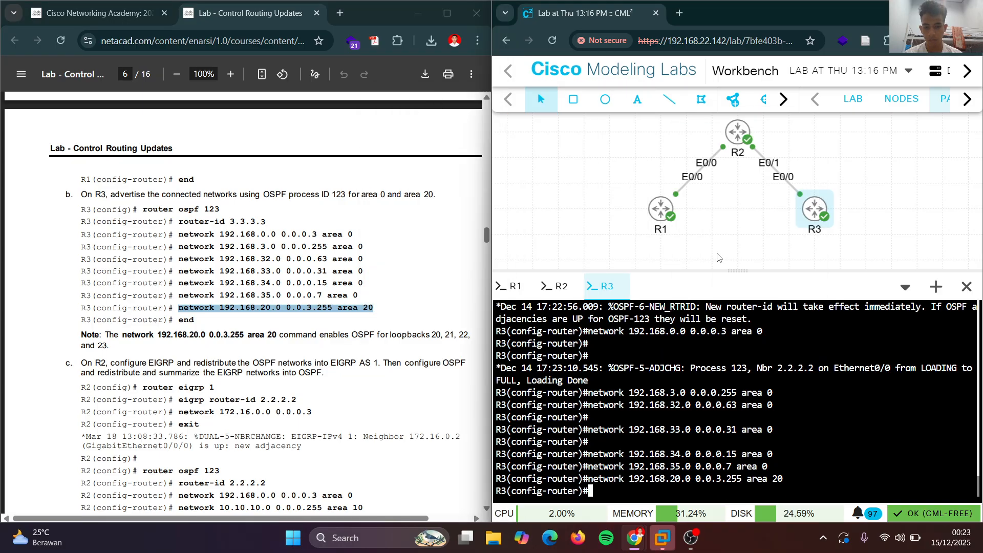
# Leave R3's configuration mode with end and save the running configuration with wr.
pyautogui.write('end')
pyautogui.press('Return')
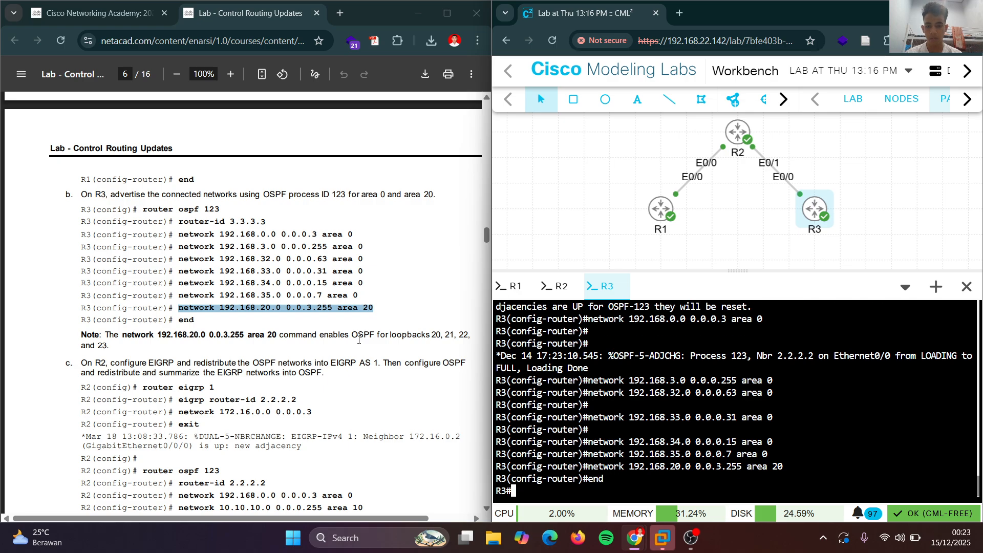
pyautogui.write('wr')
pyautogui.press('Return')
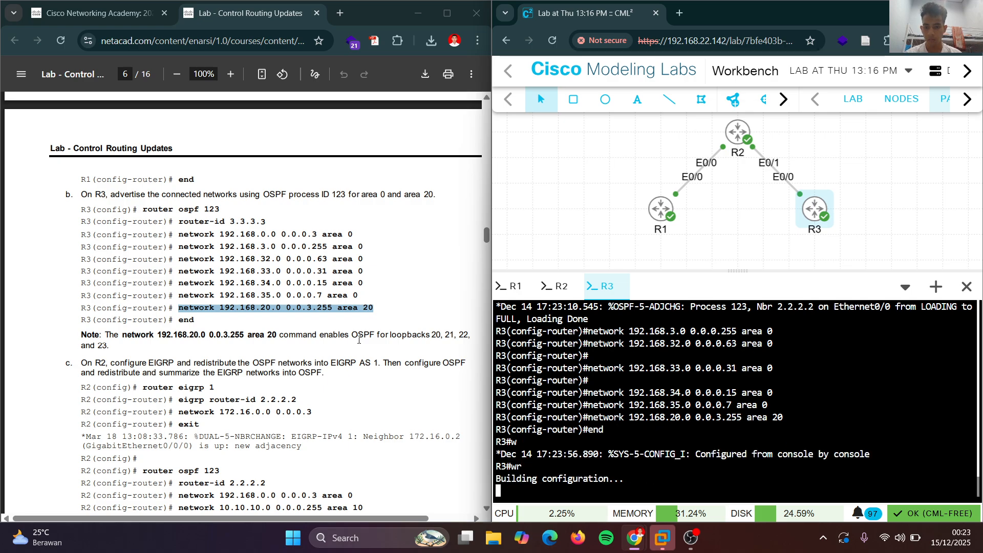
# Run show ip route eigrp | begin Gateway on R3 and check the verification instructions in Step 2 of the lab guide.
pyautogui.write('show ip route eigrp | begin Gateway')
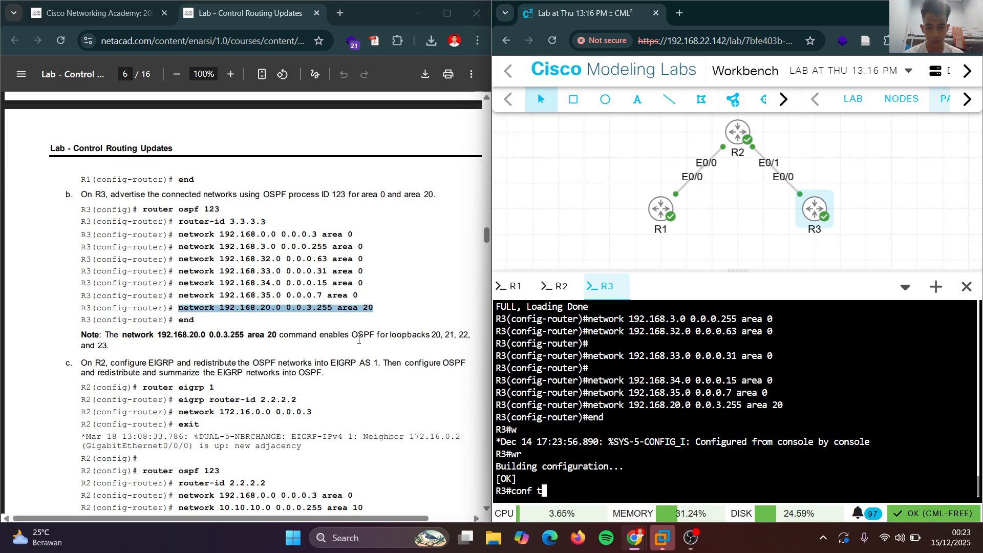
pyautogui.press('Return')
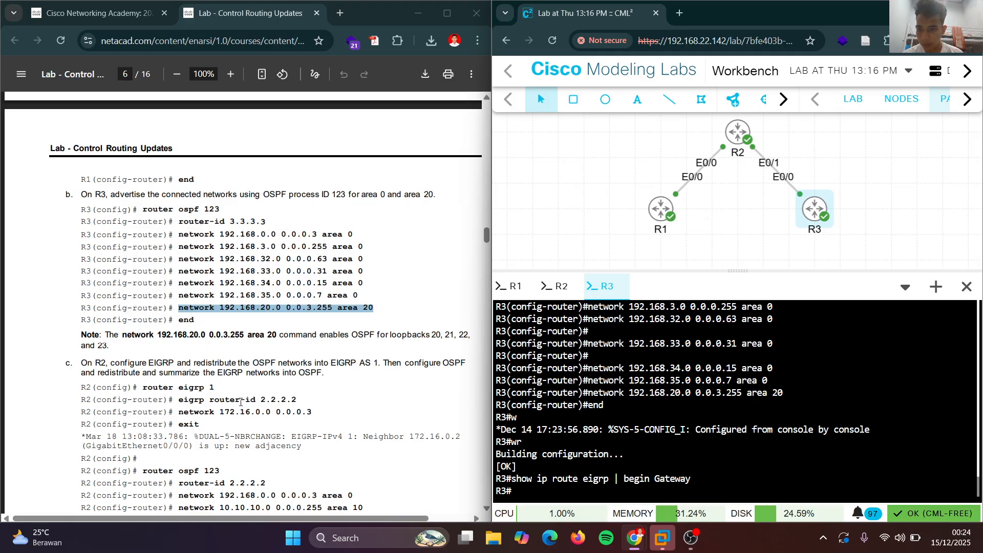
pyautogui.scroll(-2, 241, 402)
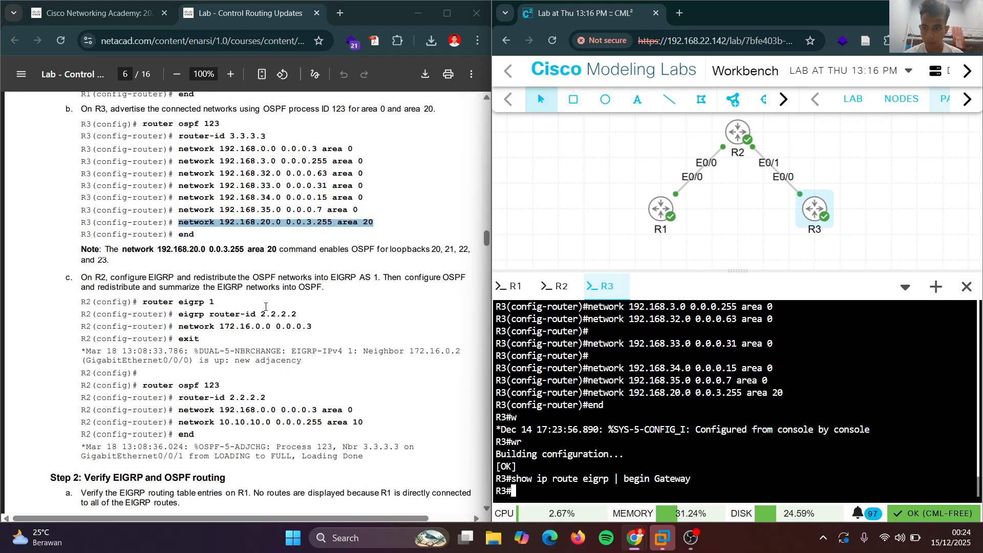
pyautogui.scroll(-3, 264, 304)
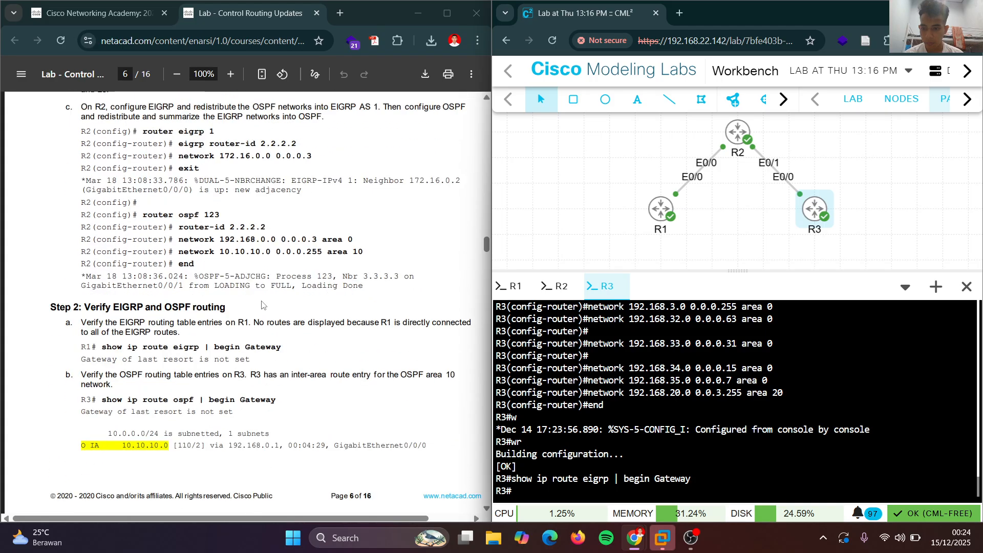
pyautogui.scroll(-2, 264, 308)
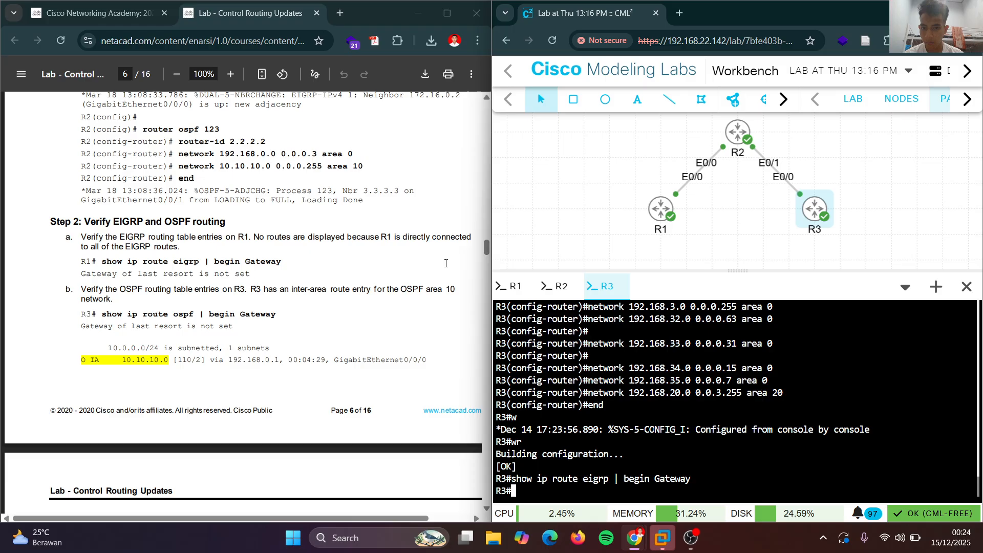
# Review the R1 and R2 consoles and the lab guide's Part 2 routing configuration steps.
pyautogui.click(515, 290)
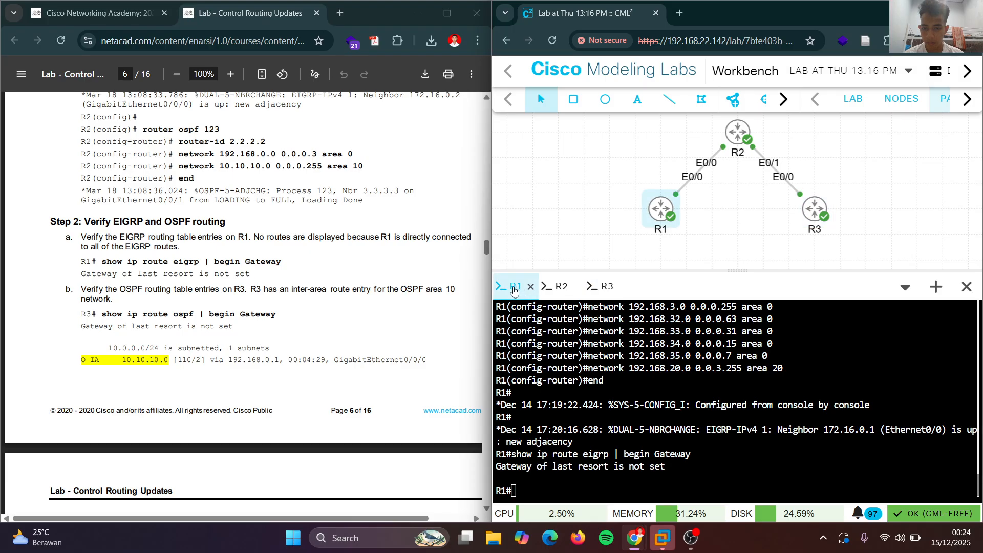
pyautogui.click(560, 292)
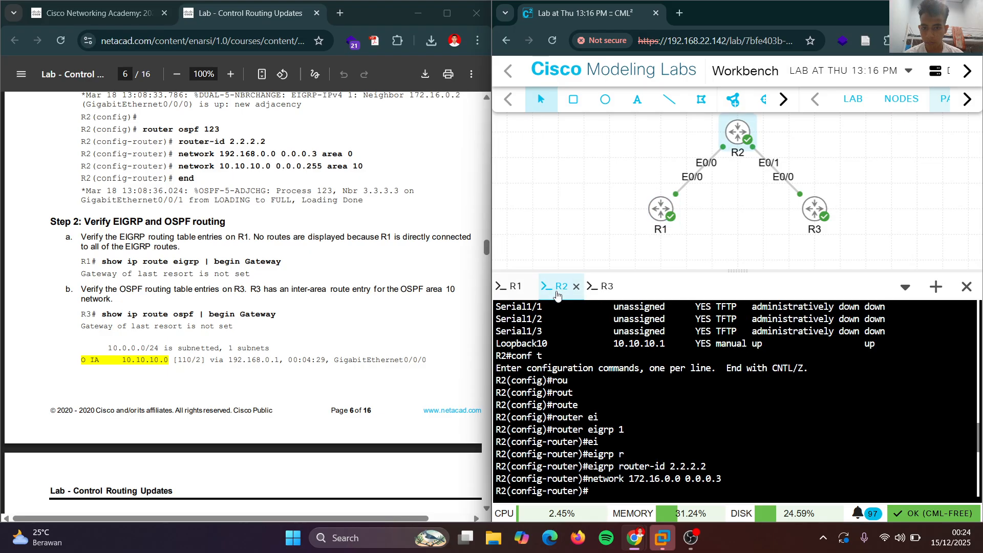
pyautogui.click(515, 298)
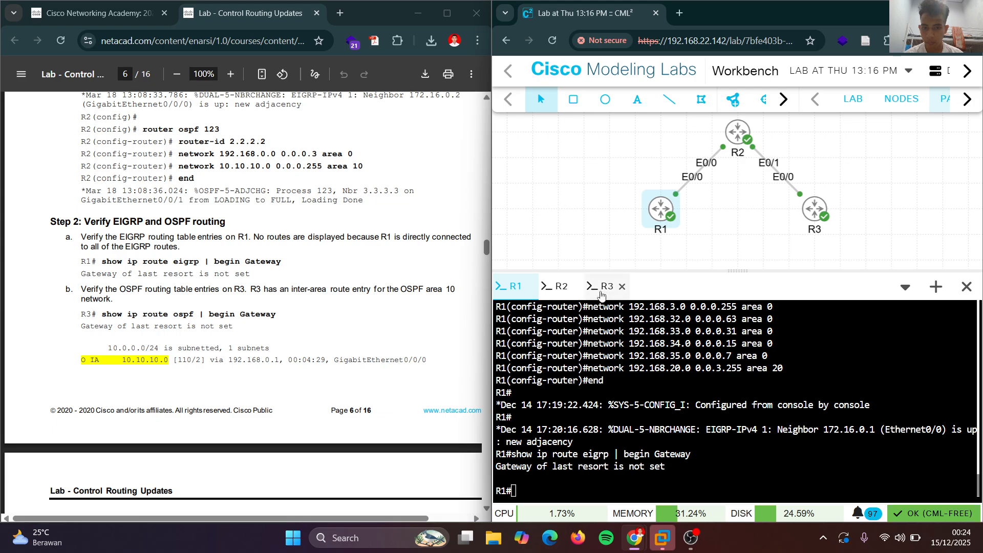
pyautogui.scroll(5, 337, 351)
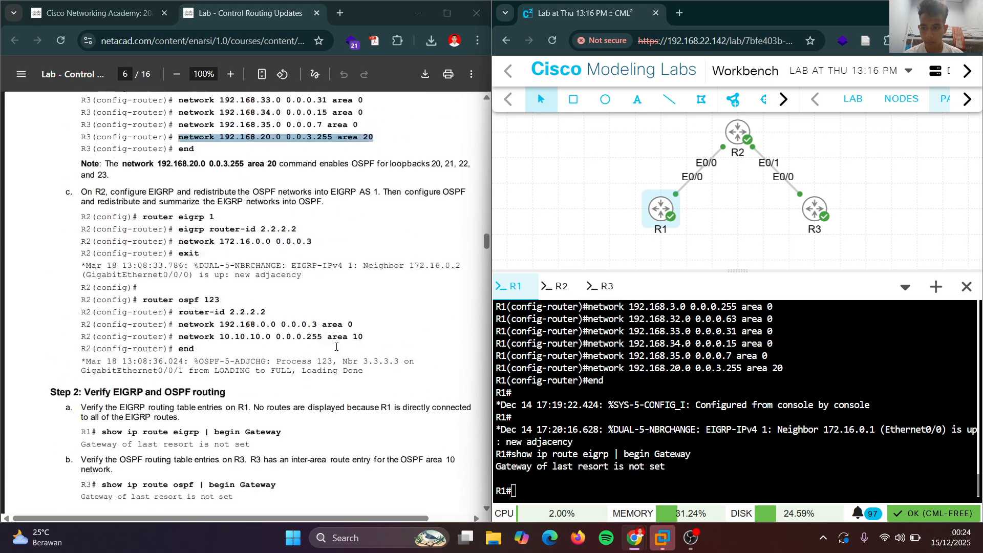
pyautogui.scroll(7, 335, 347)
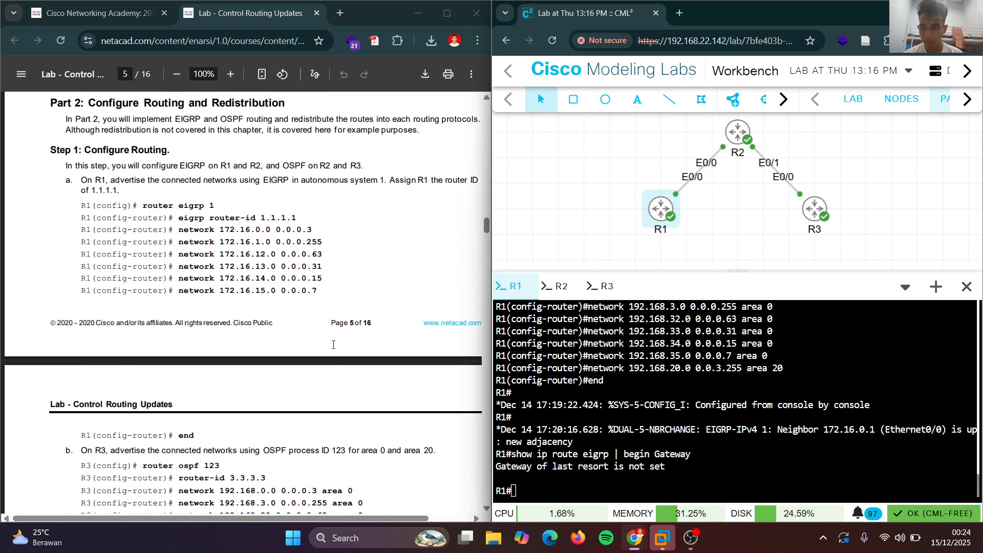
pyautogui.scroll(2, 333, 345)
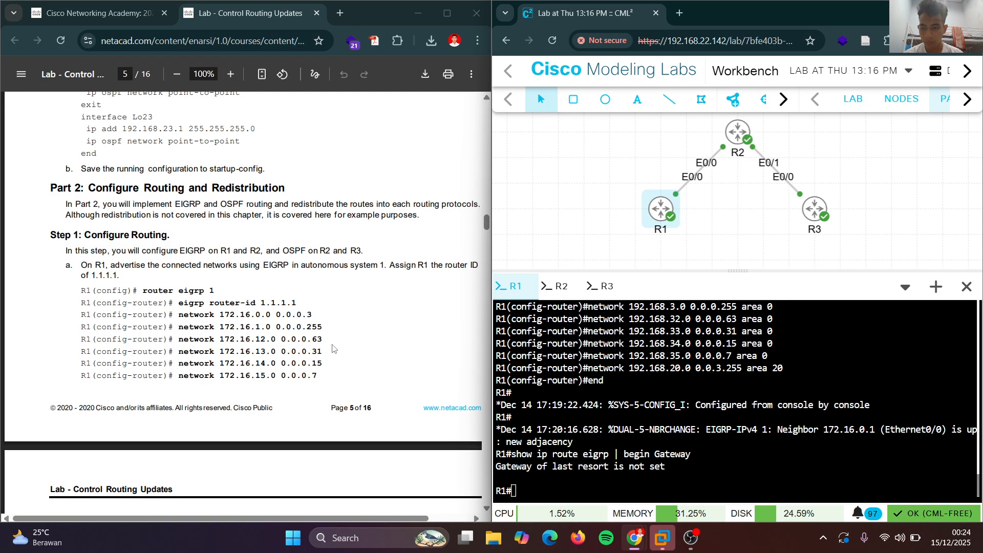
pyautogui.click(694, 538)
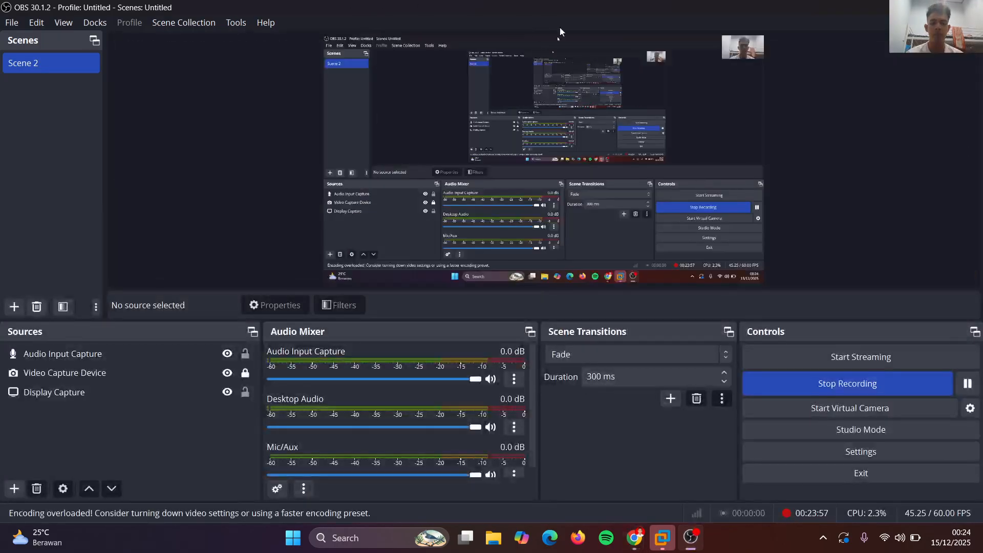
pyautogui.click(967, 384)
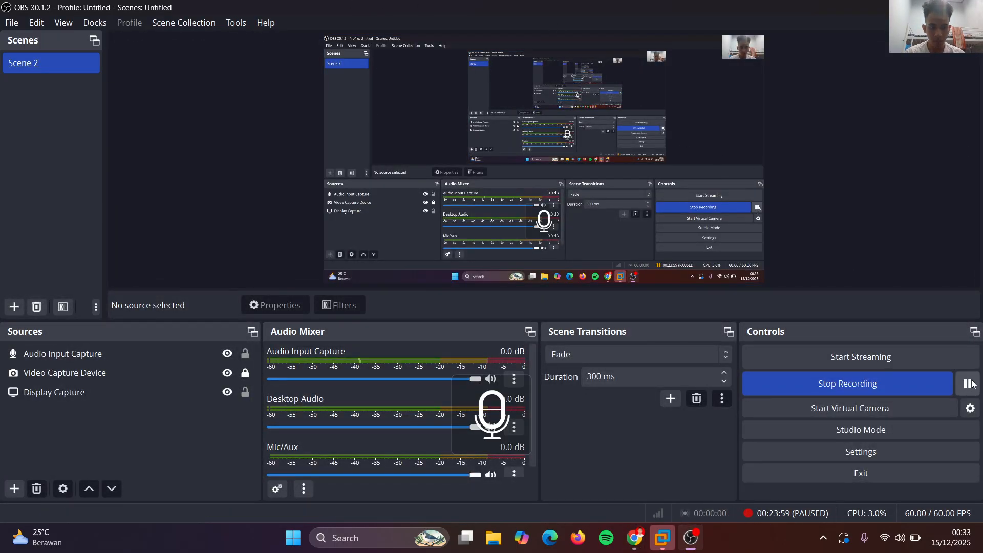
pyautogui.click(967, 384)
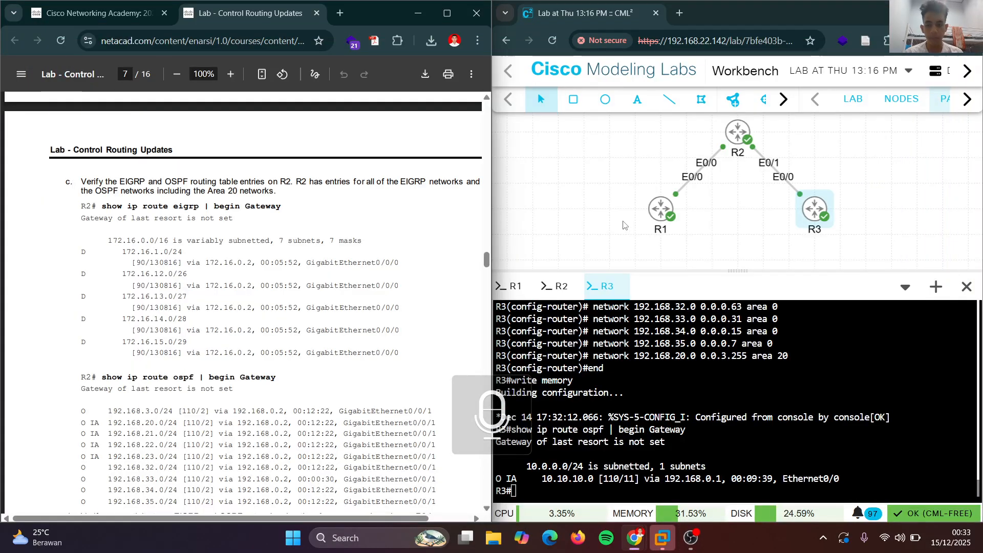
# Review the guide's Step 2 verification and run show ip route ospf | begin Gateway on R2.
pyautogui.scroll(3, 258, 262)
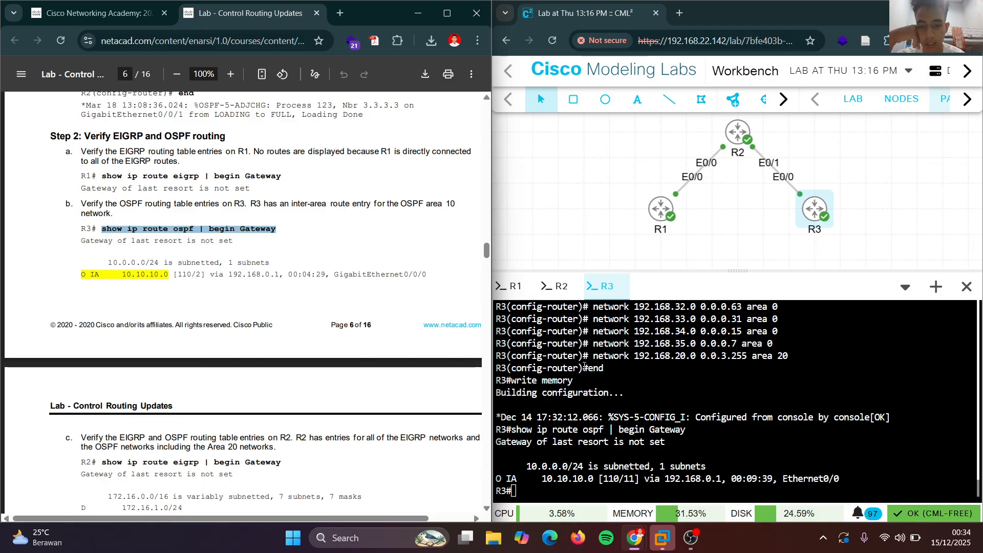
pyautogui.click(586, 473)
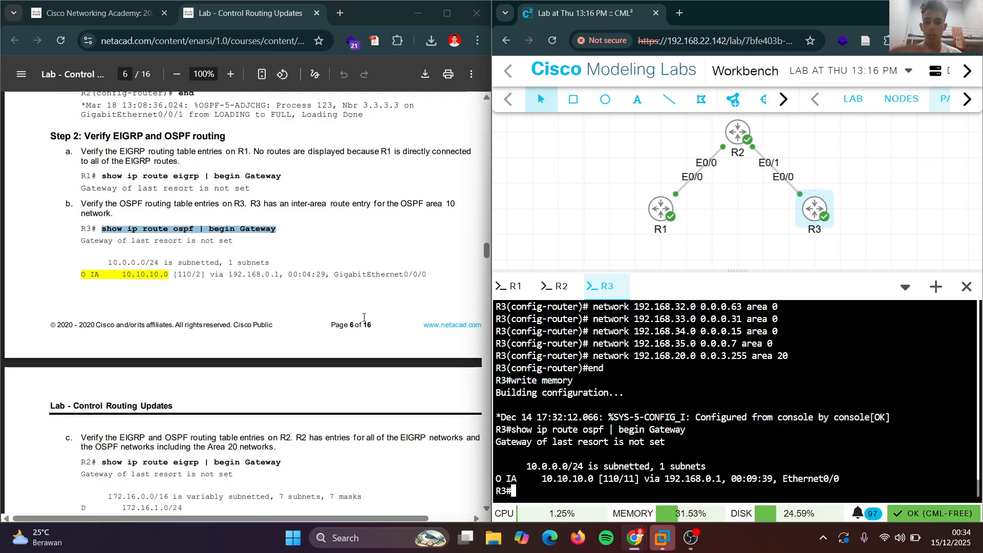
pyautogui.scroll(-3, 339, 317)
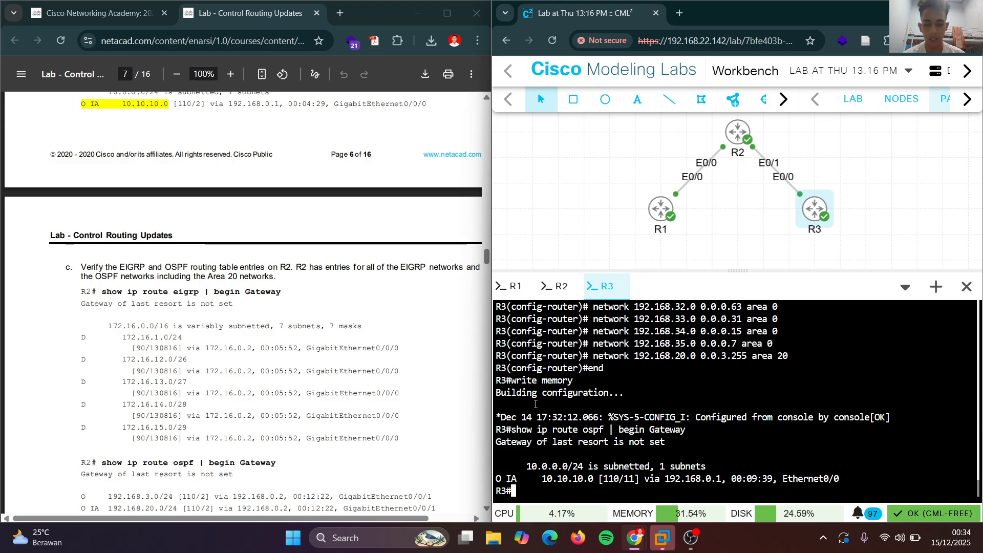
pyautogui.scroll(-2, 251, 361)
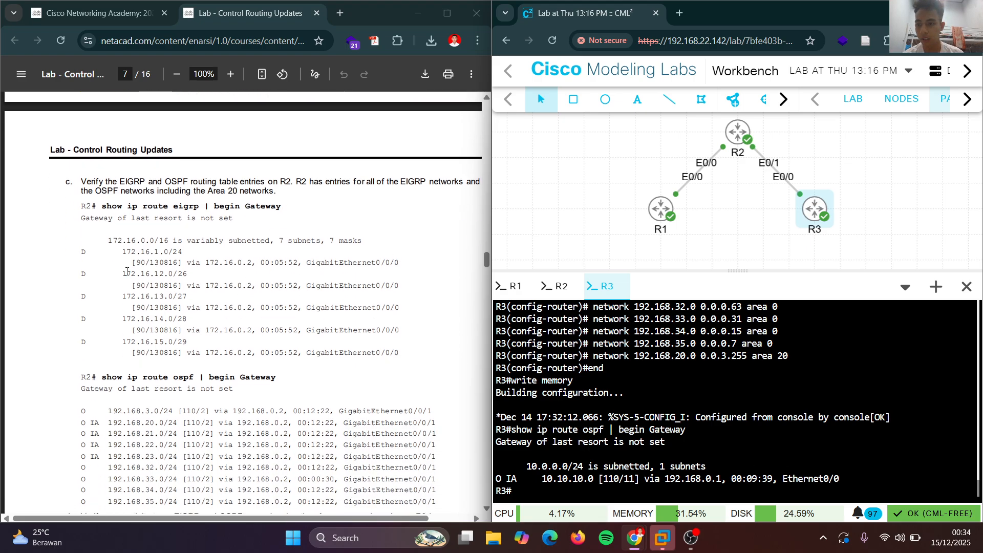
pyautogui.click(553, 296)
pyautogui.rightClick(588, 402)
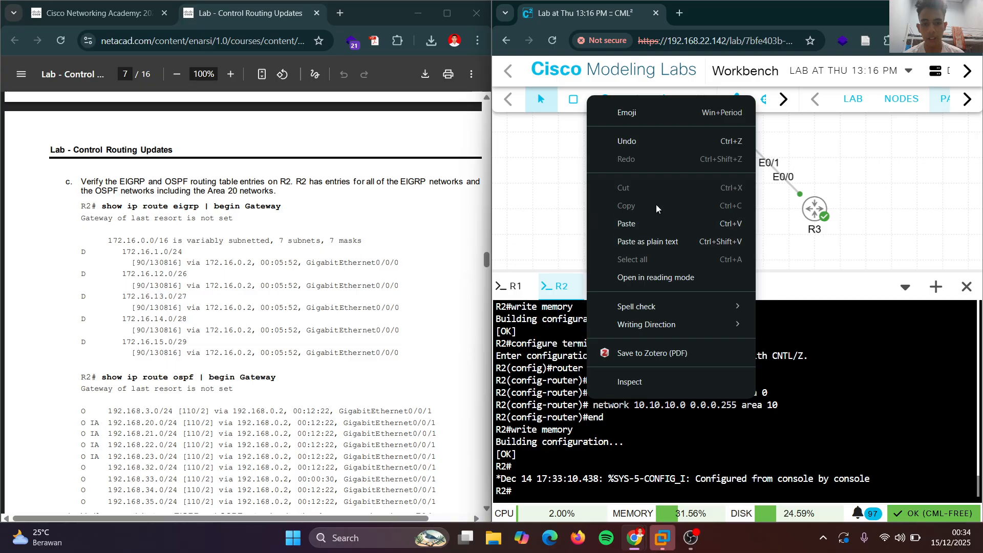
pyautogui.click(657, 224)
pyautogui.press('Return')
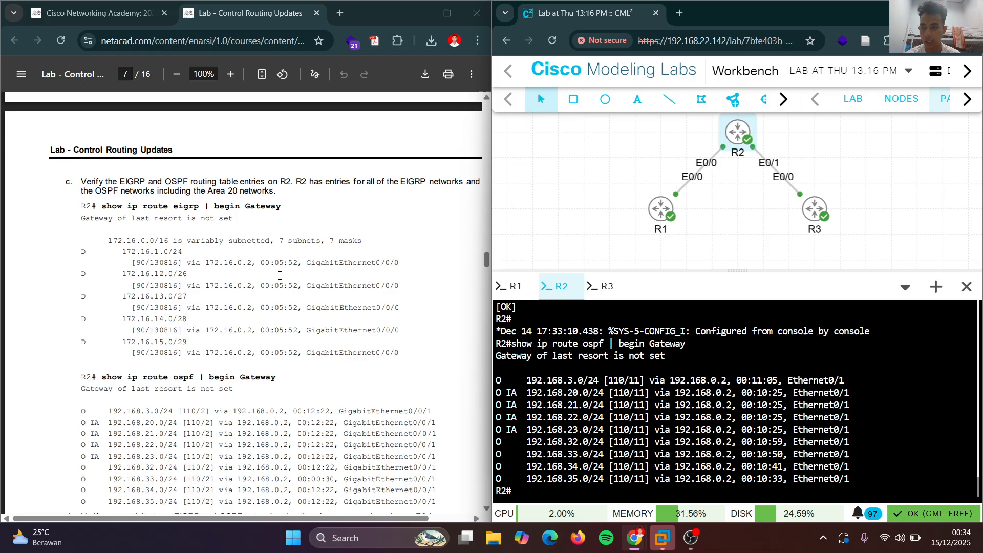
# Copy the guide's R2 command show ip route ospf | begin Gateway and run it again in R2's console.
pyautogui.scroll(-3, 295, 327)
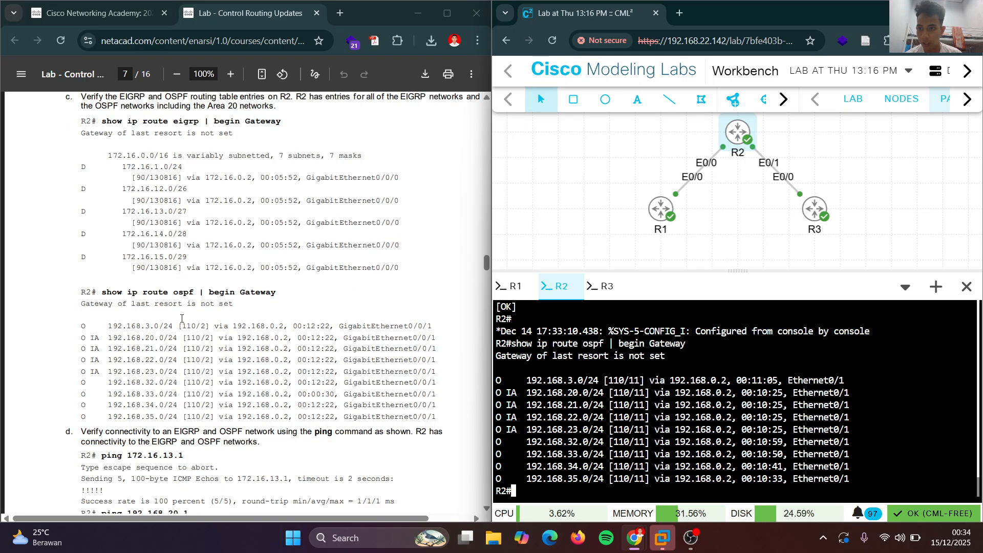
pyautogui.moveTo(103, 293); pyautogui.dragTo(279, 292)
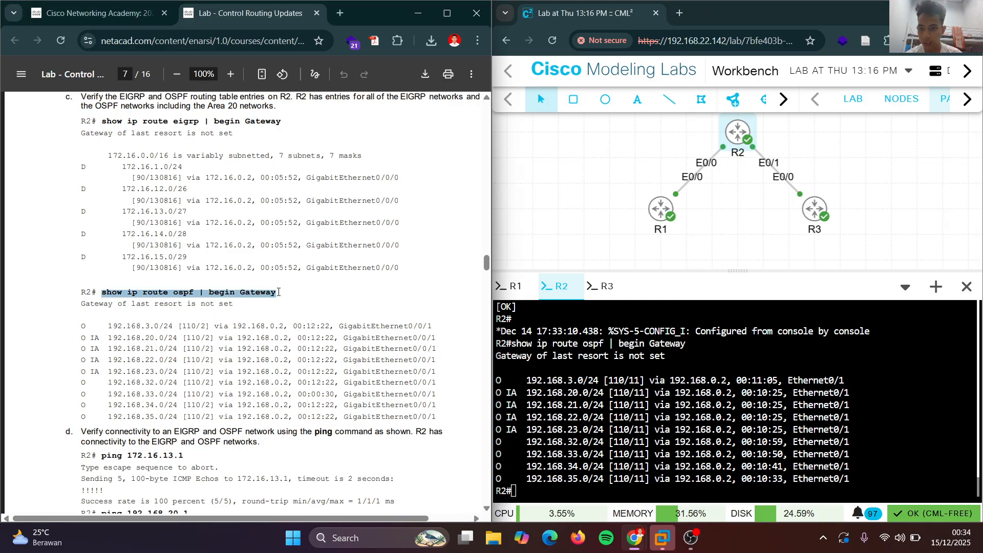
pyautogui.rightClick(269, 295)
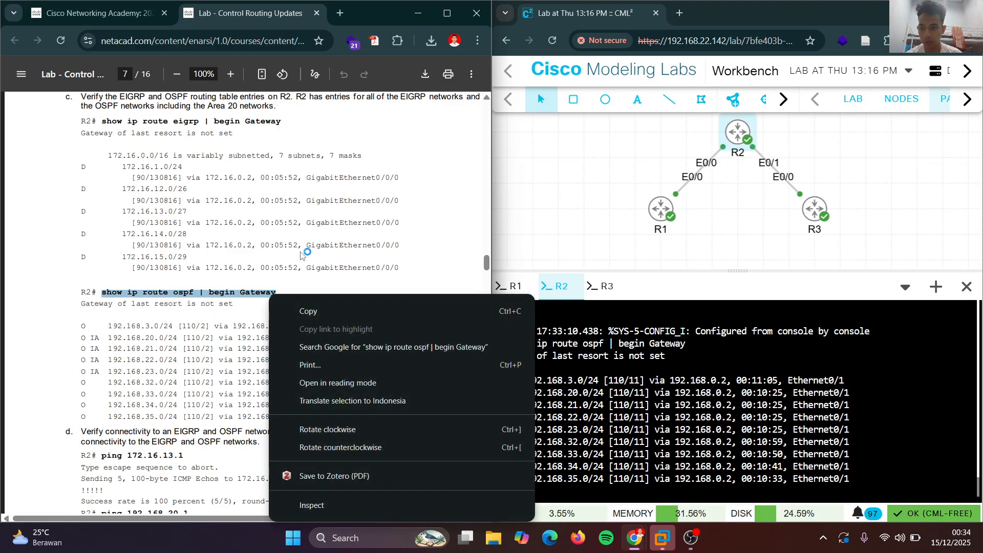
pyautogui.click(333, 309)
pyautogui.rightClick(578, 429)
pyautogui.click(634, 246)
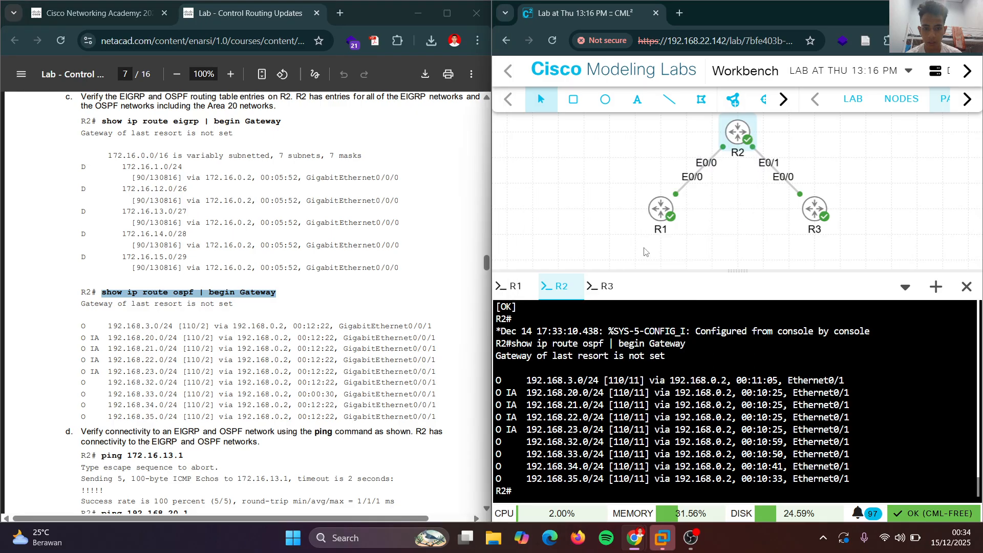
pyautogui.press('Return')
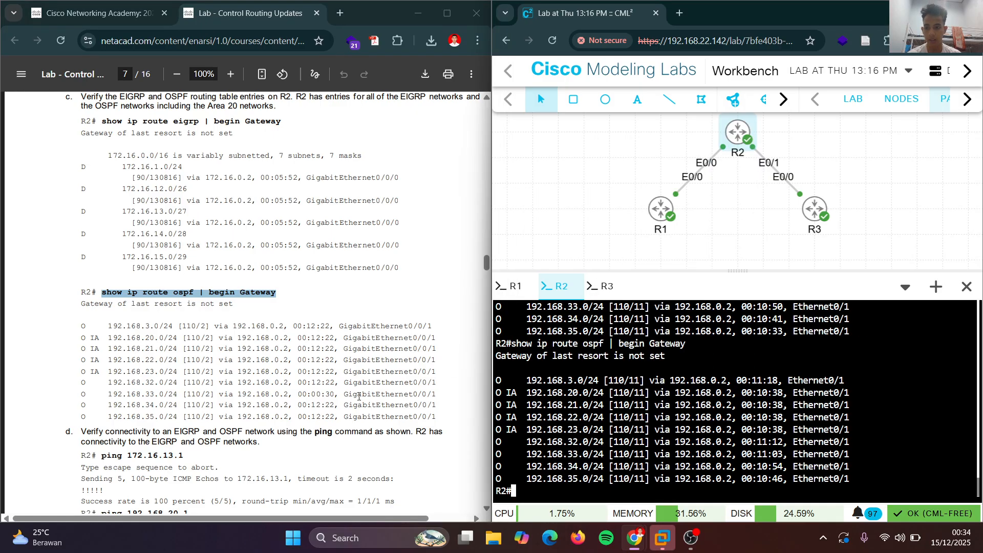
# Test R2's connectivity to the EIGRP network with the guide's command ping 172.16.13.1.
pyautogui.scroll(-1, 323, 394)
pyautogui.scroll(-3, 323, 394)
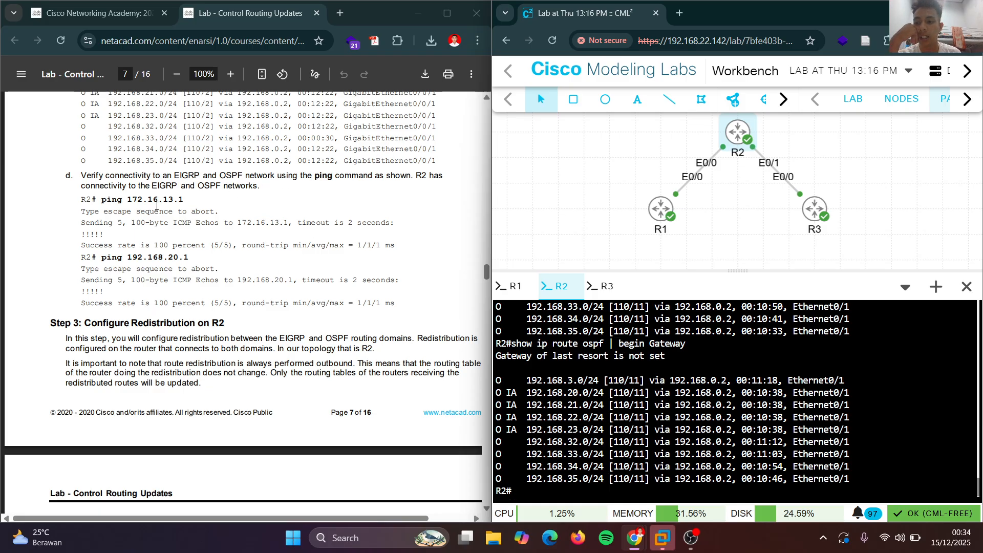
pyautogui.moveTo(102, 200)
pyautogui.mouseDown()
pyautogui.moveTo(189, 199)
pyautogui.moveTo(106, 203)
pyautogui.mouseUp()
pyautogui.click(190, 200)
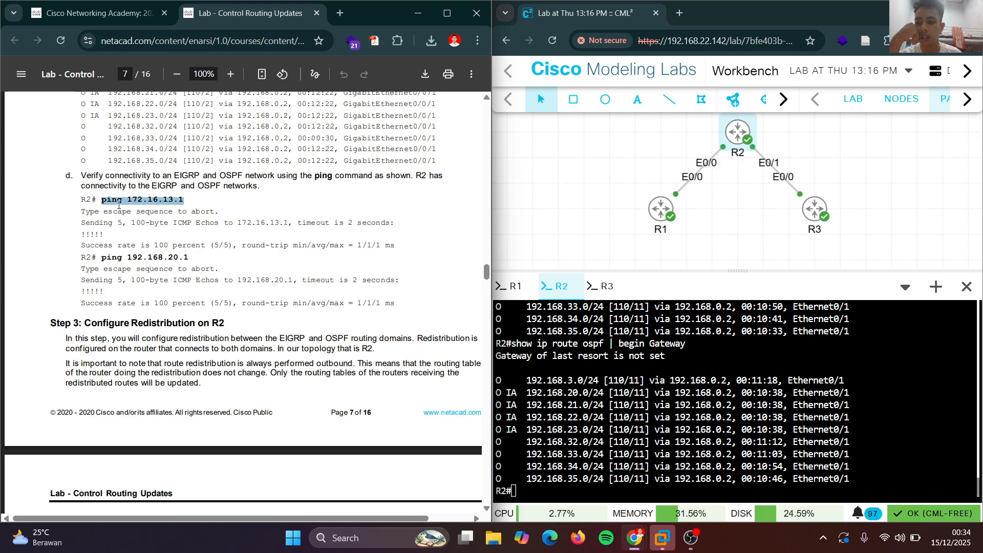
pyautogui.rightClick(119, 205)
pyautogui.click(151, 218)
pyautogui.rightClick(596, 371)
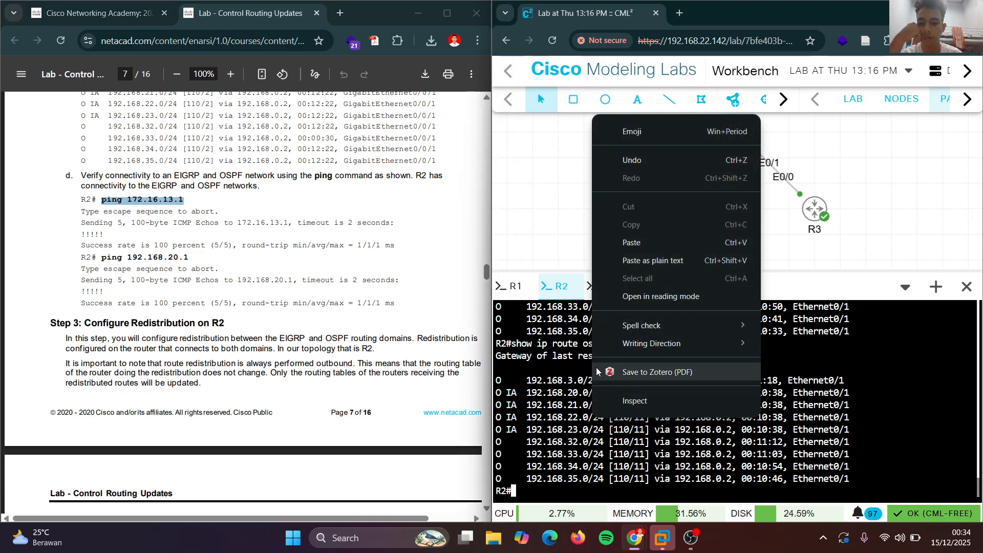
pyautogui.click(632, 242)
pyautogui.press('Return')
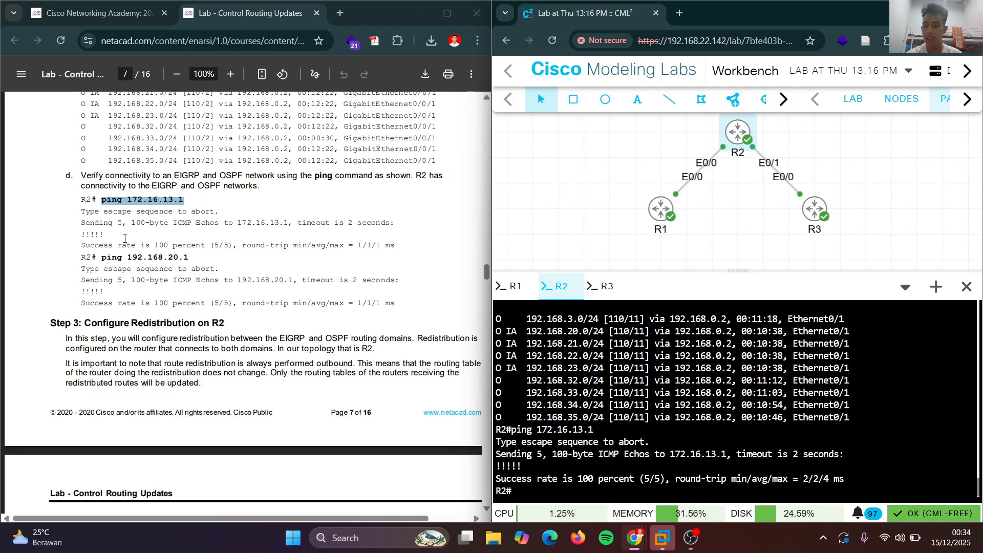
# Edit the previous ping command on R2 to target 172.16.20.1 and run it.
pyautogui.press('Up')
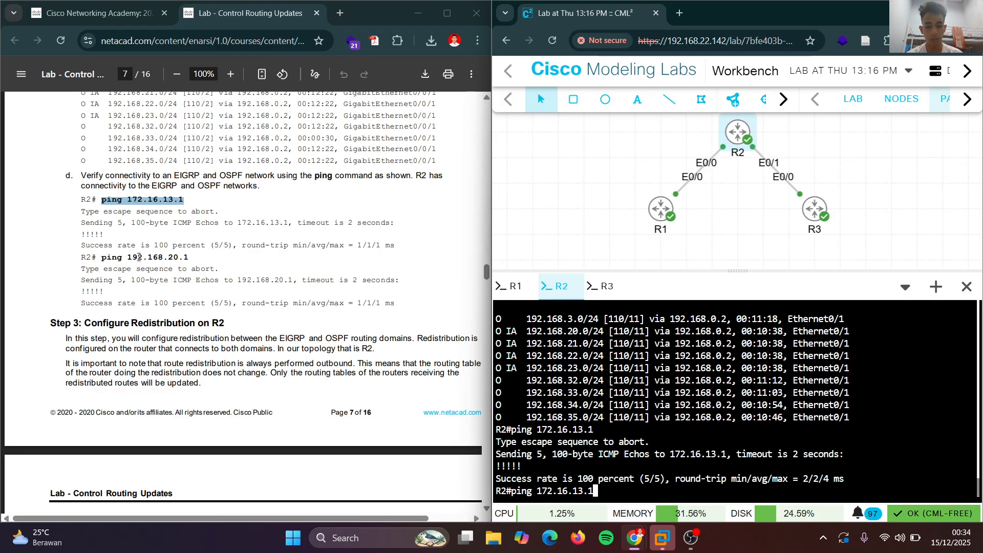
pyautogui.press('Left')
pyautogui.press('Left')
pyautogui.press('BackSpace')
pyautogui.press('BackSpace')
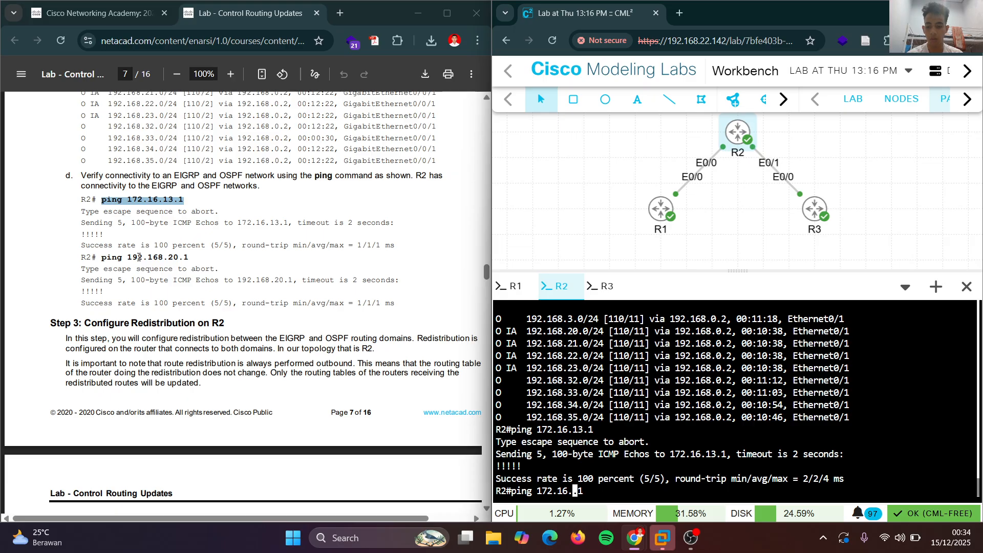
pyautogui.write('20')
pyautogui.press('Return')
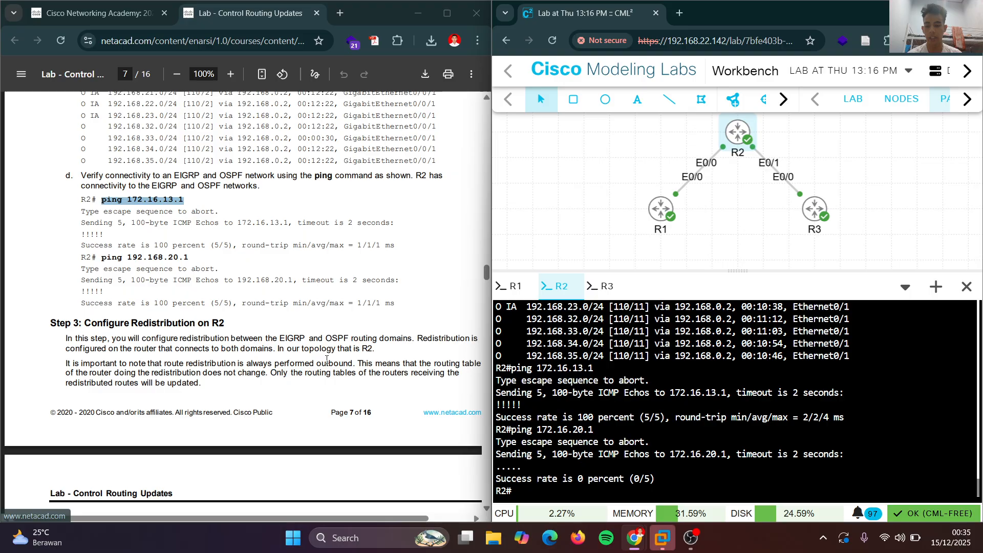
# Following the guide's Step 3, enter R2's configuration mode with conf t and open router eigrp 1.
pyautogui.scroll(-3, 290, 373)
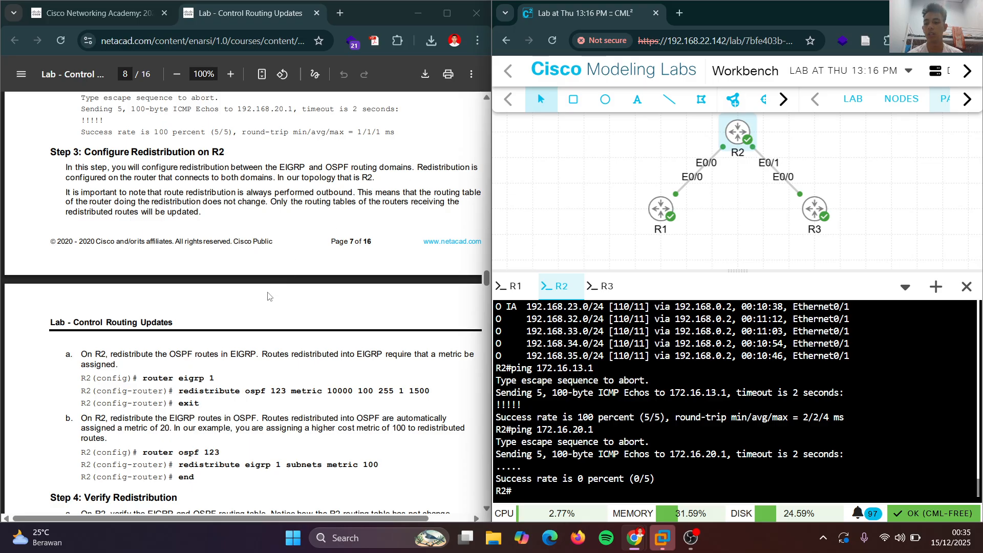
pyautogui.scroll(-2, 195, 355)
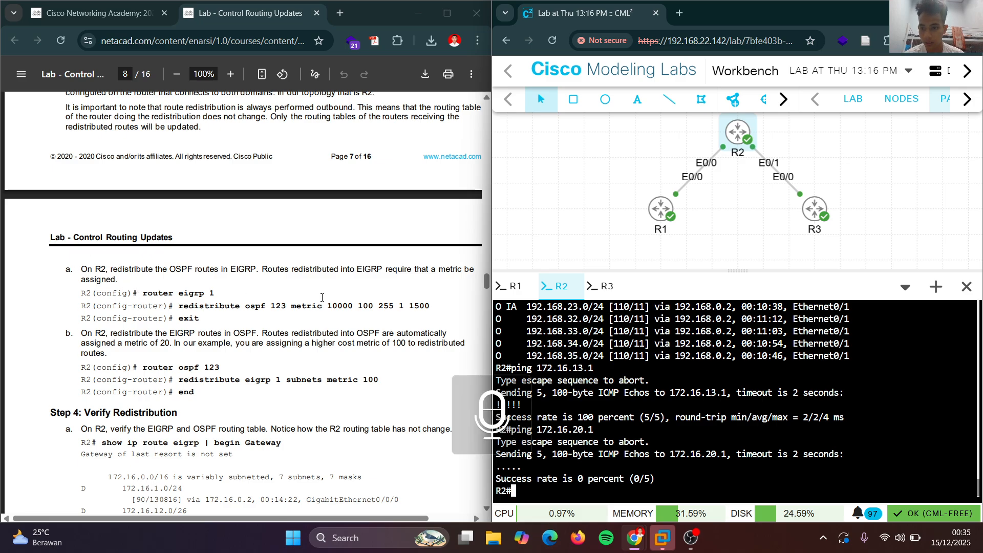
pyautogui.write('conf t')
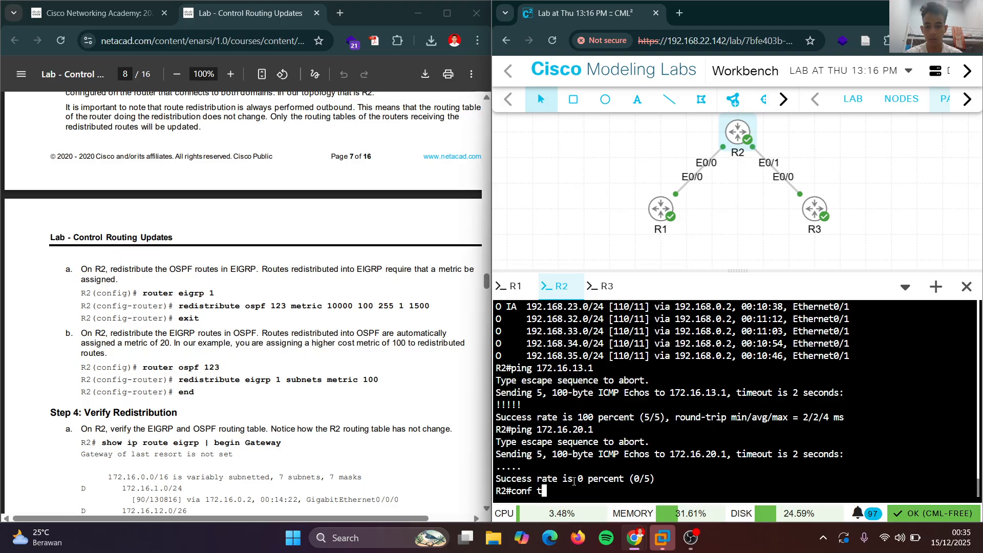
pyautogui.press('Return')
pyautogui.write('rou')
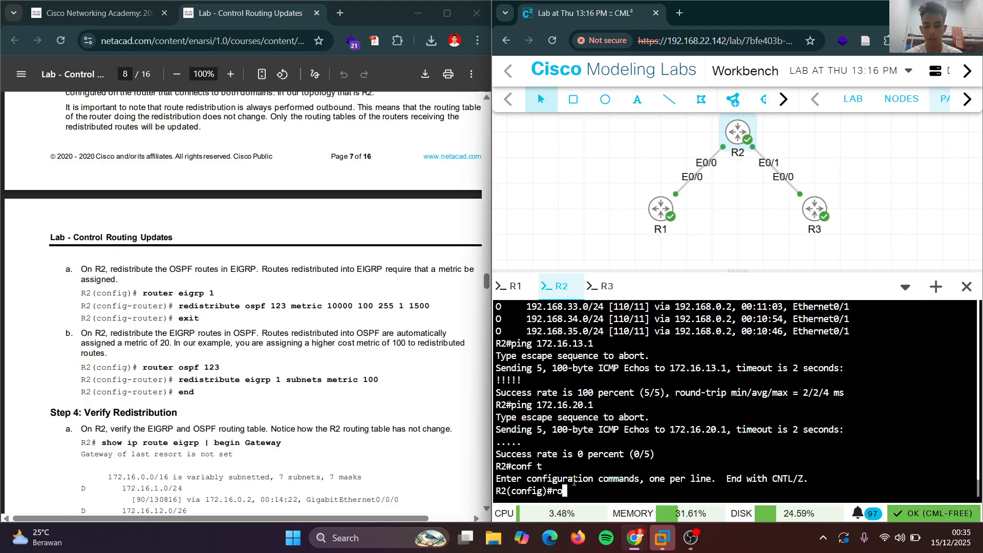
pyautogui.press('Tab')
pyautogui.write('ter e')
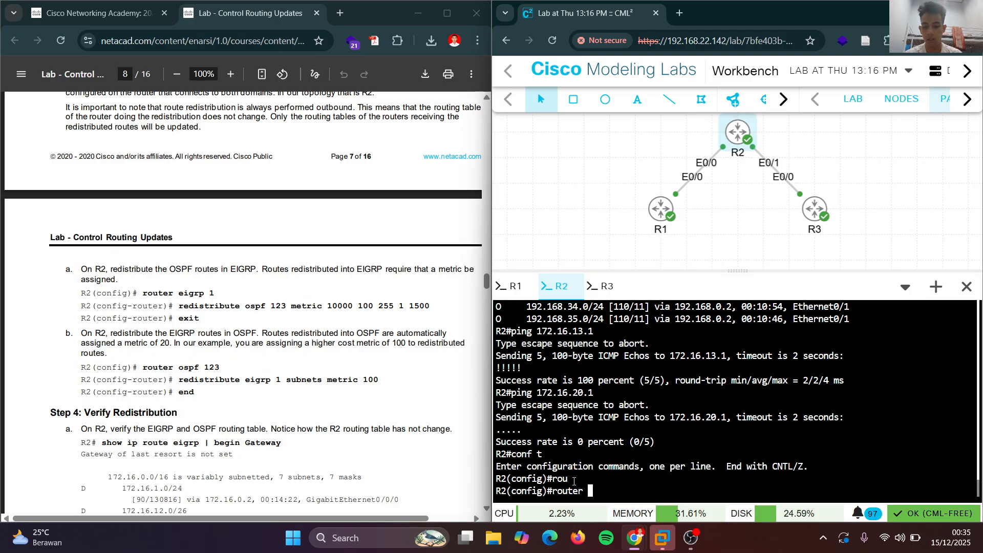
pyautogui.press('Tab')
pyautogui.write('1')
pyautogui.press('Return')
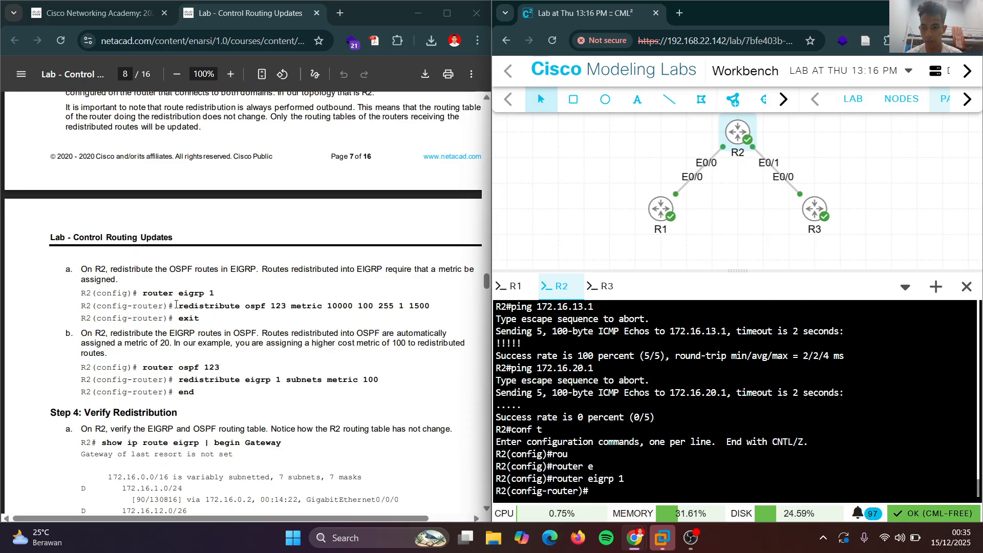
pyautogui.moveTo(177, 305); pyautogui.dragTo(424, 304)
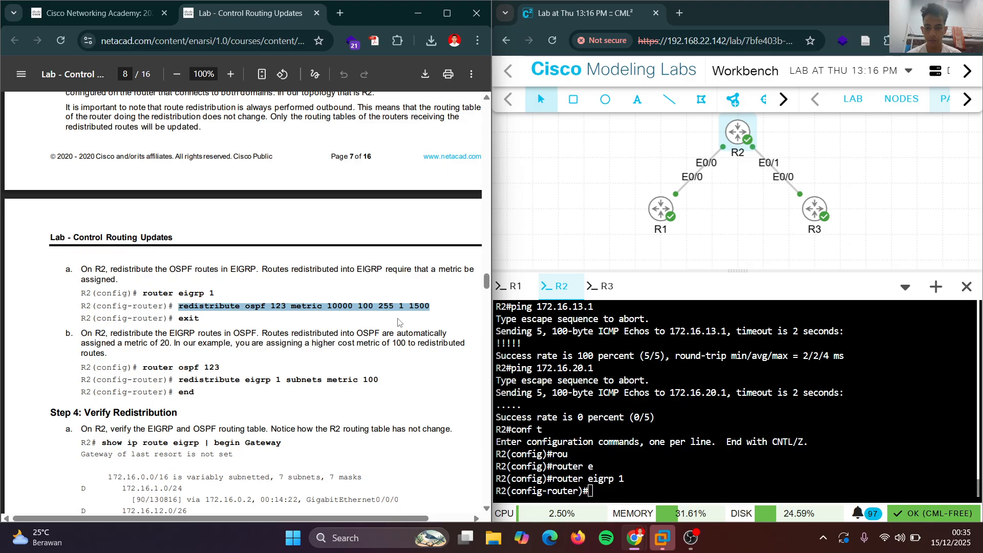
pyautogui.rightClick(399, 321)
pyautogui.click(528, 94)
pyautogui.rightClick(676, 398)
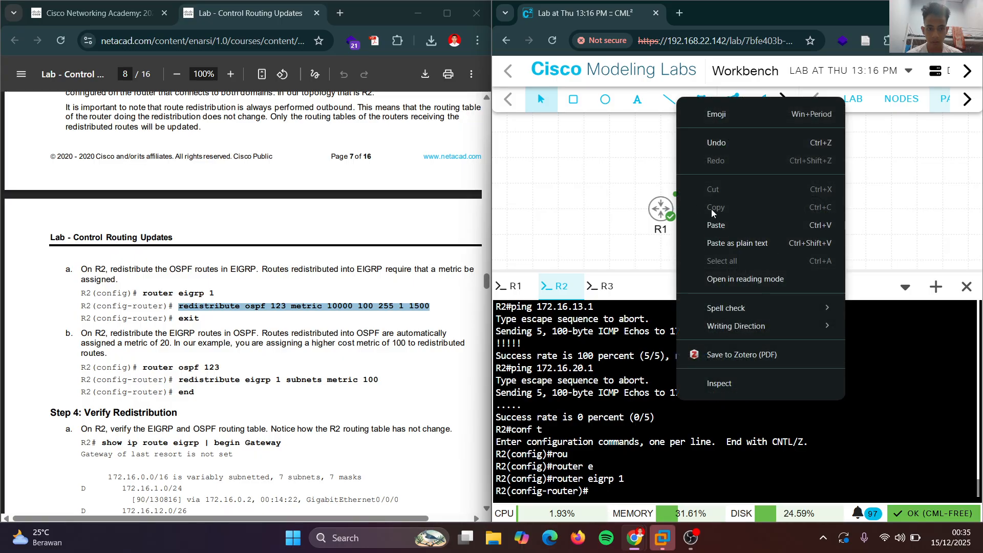
pyautogui.click(723, 227)
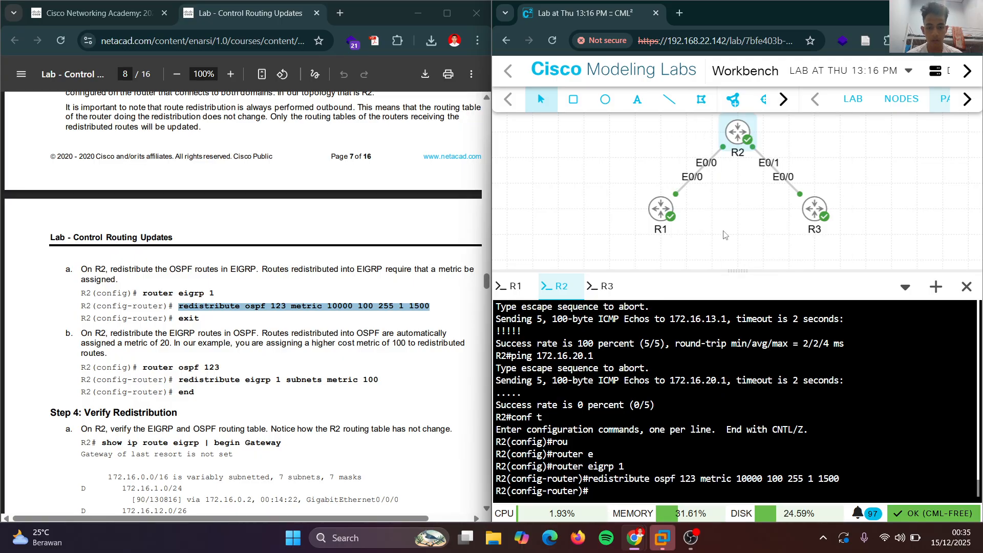
pyautogui.write('exit')
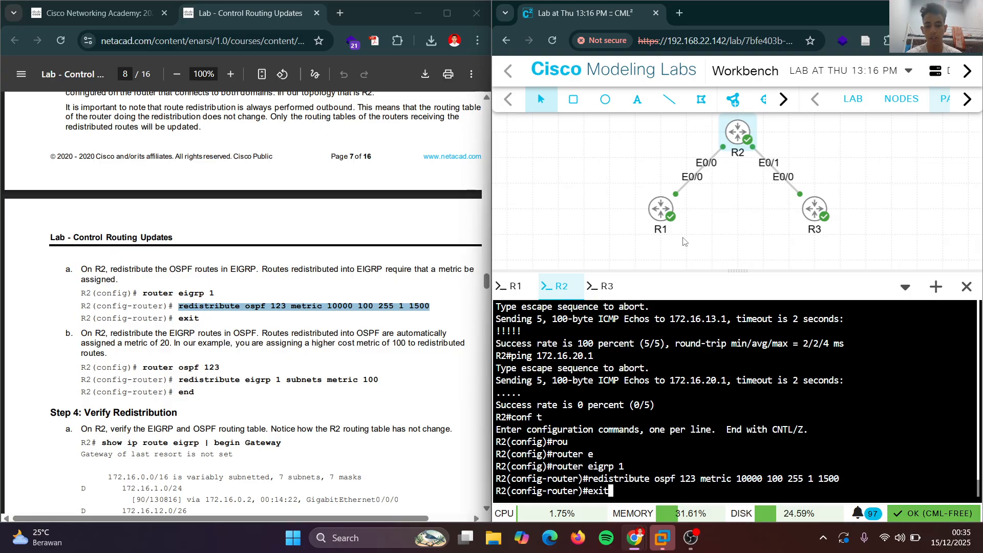
pyautogui.press('Return')
# Following the guide's Step 3b, open OSPF process configuration on R2 with router ospf 123.
pyautogui.scroll(-2, 181, 308)
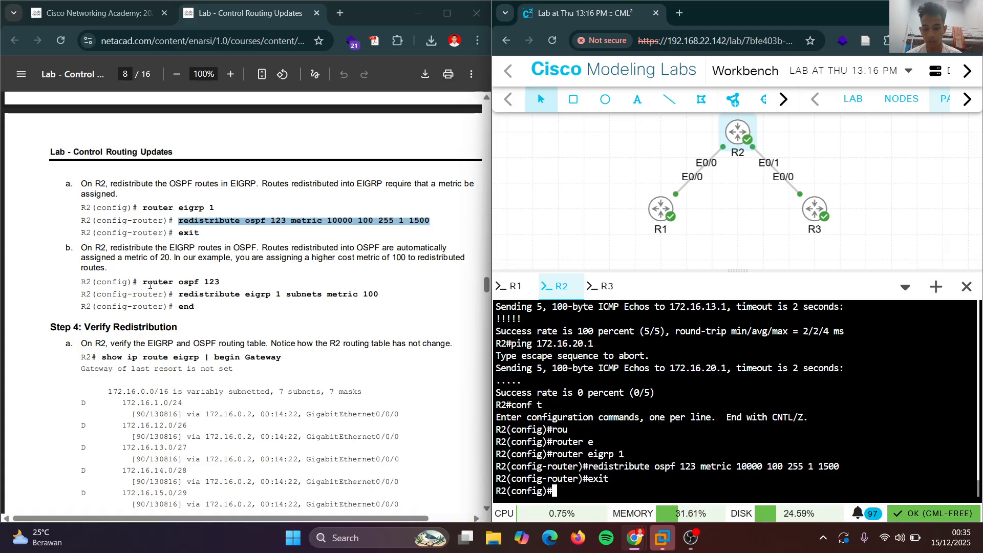
pyautogui.write('router os')
pyautogui.press('Tab')
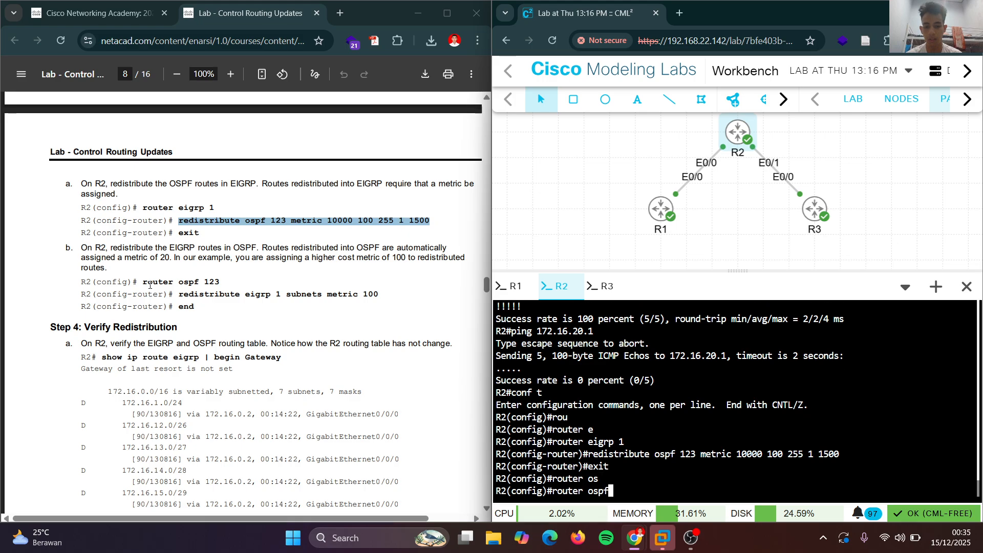
pyautogui.write('123')
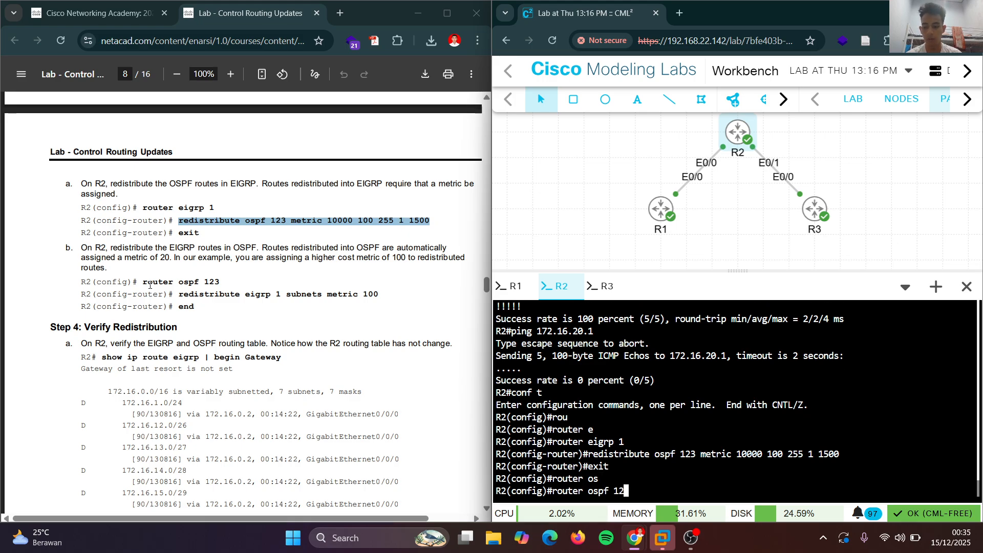
pyautogui.press('Return')
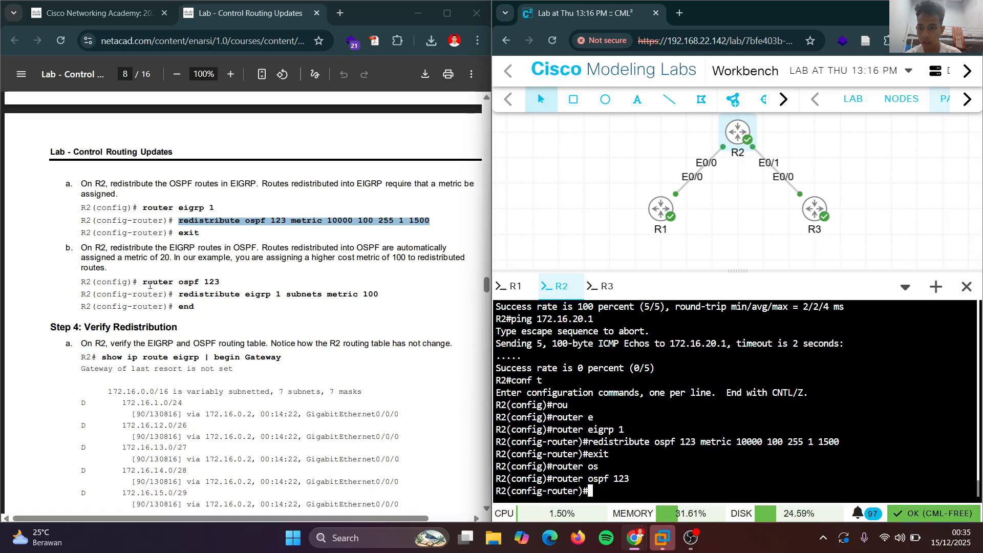
# Redistribute EIGRP into OSPF on R2 with redistribute eigrp 1 subnets metric 100, and leave configuration mode with end.
pyautogui.write('re')
pyautogui.press('Tab')
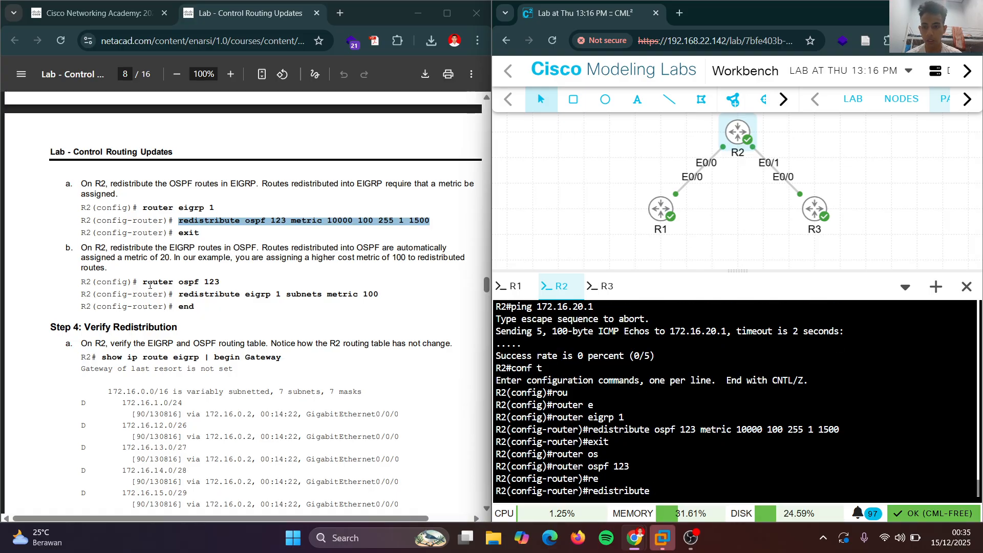
pyautogui.write('e')
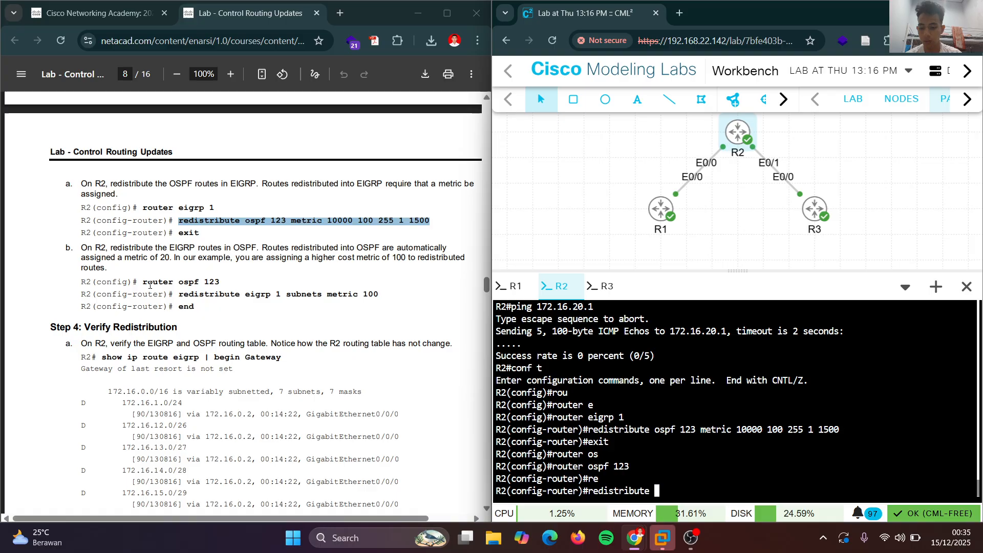
pyautogui.press('Tab')
pyautogui.write('1 su')
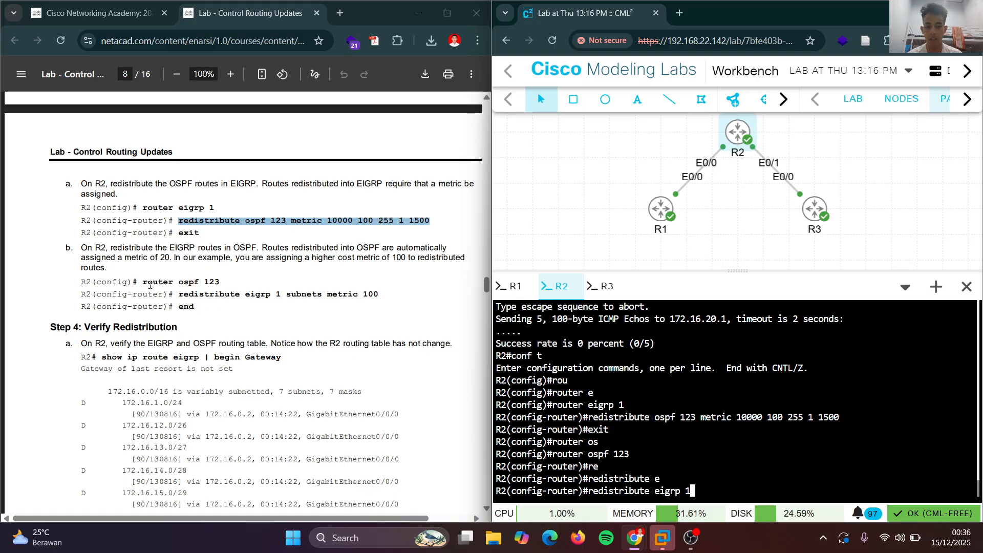
pyautogui.press('Tab')
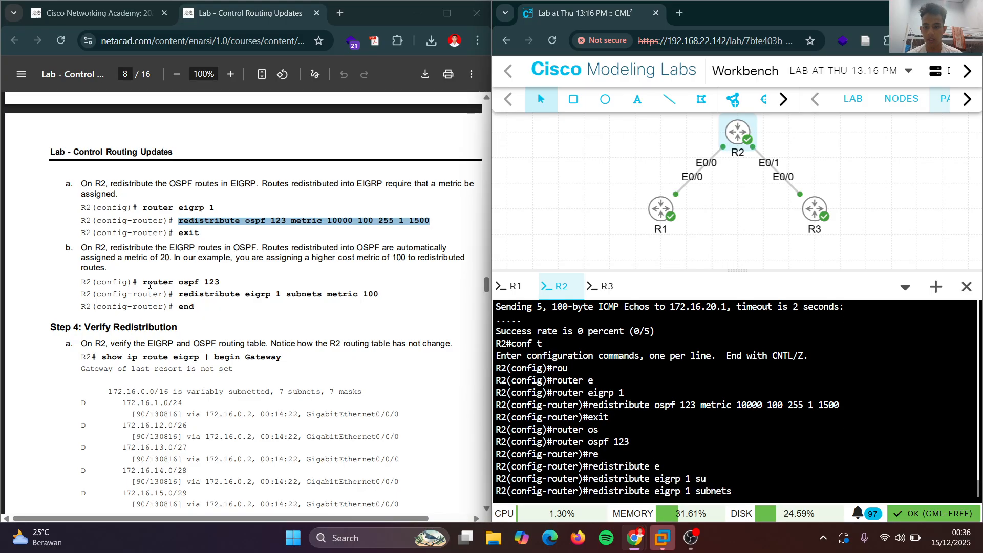
pyautogui.write('me')
pyautogui.press('Tab')
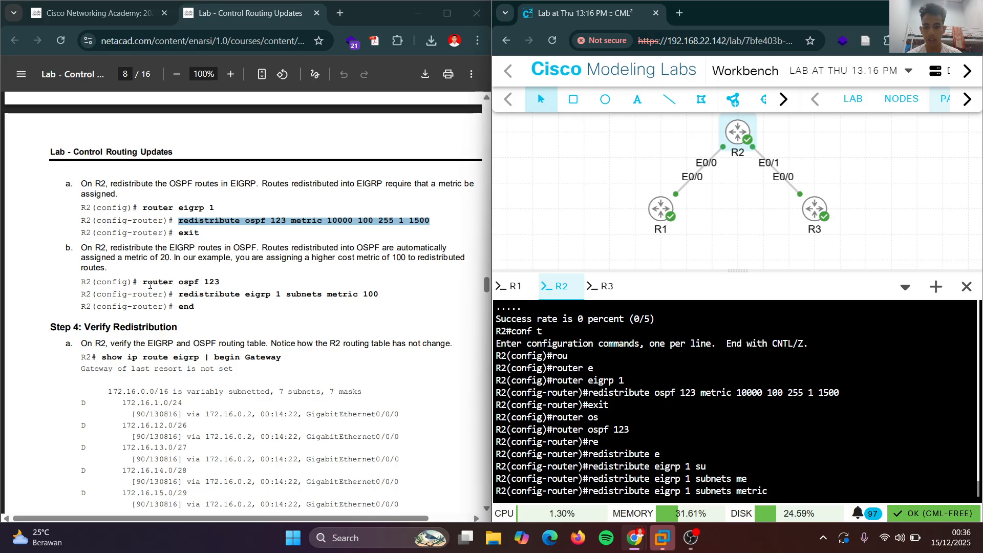
pyautogui.write('100')
pyautogui.press('Return')
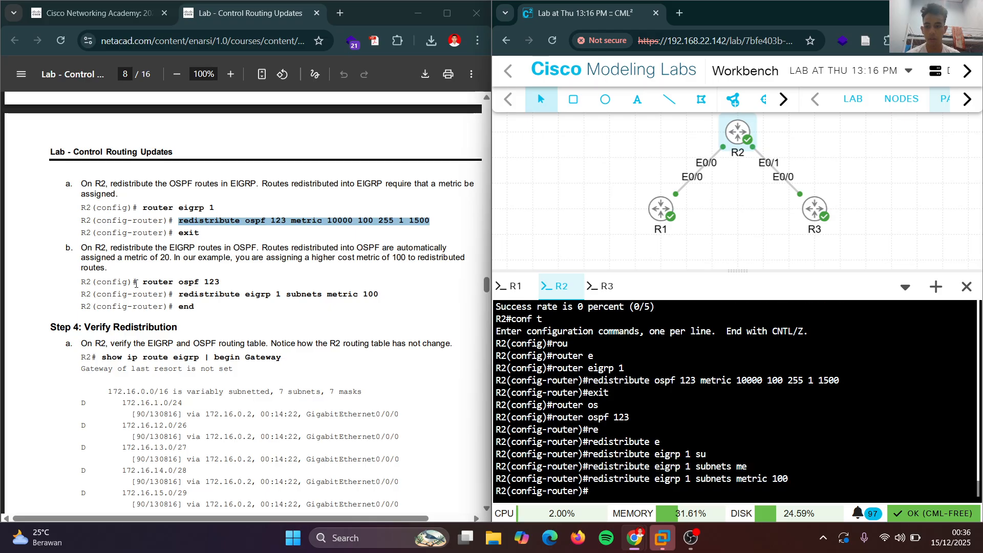
pyautogui.write('end')
pyautogui.press('Return')
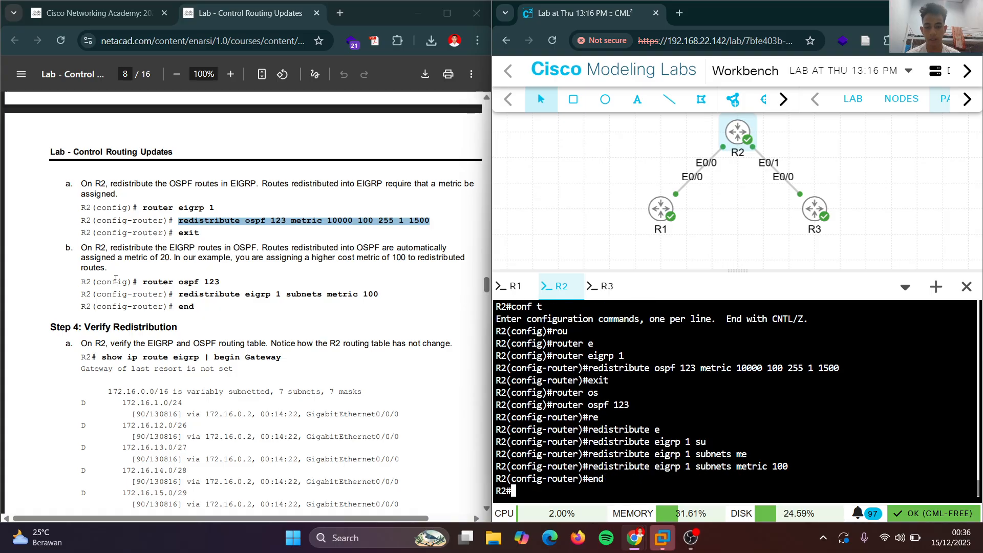
# Copy show ip route eigrp | begin Gateway from the guide's Step 4 and run it on R2.
pyautogui.scroll(-2, 116, 226)
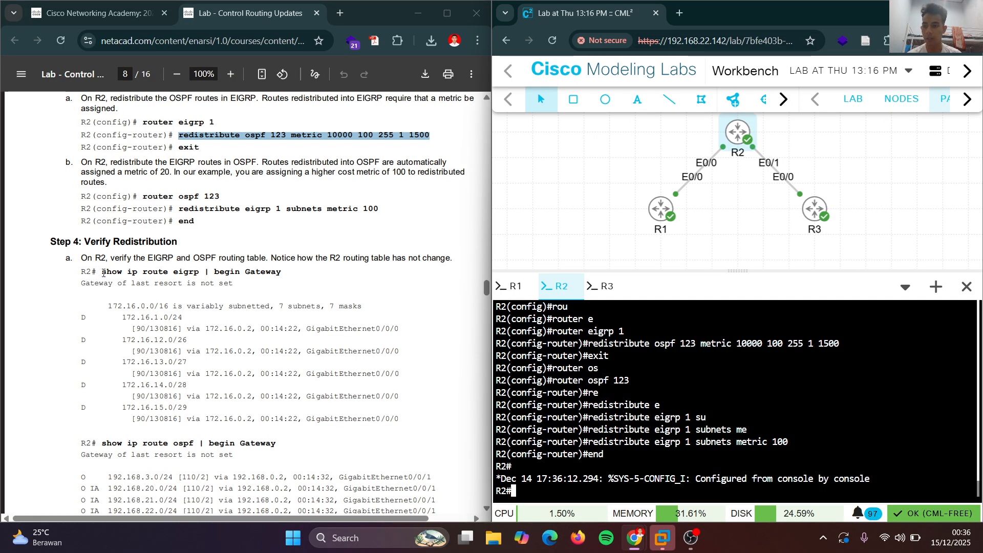
pyautogui.moveTo(103, 272); pyautogui.dragTo(291, 274)
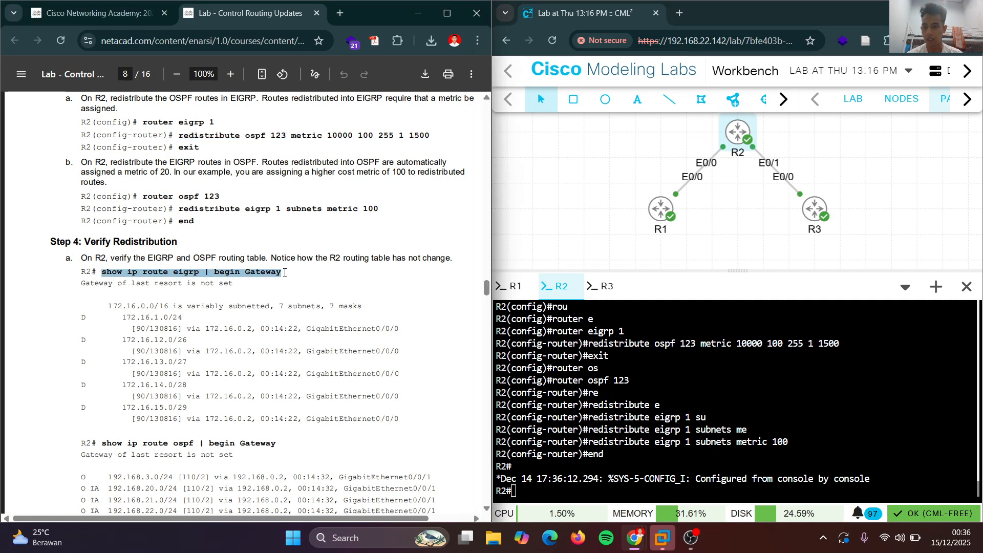
pyautogui.rightClick(284, 271)
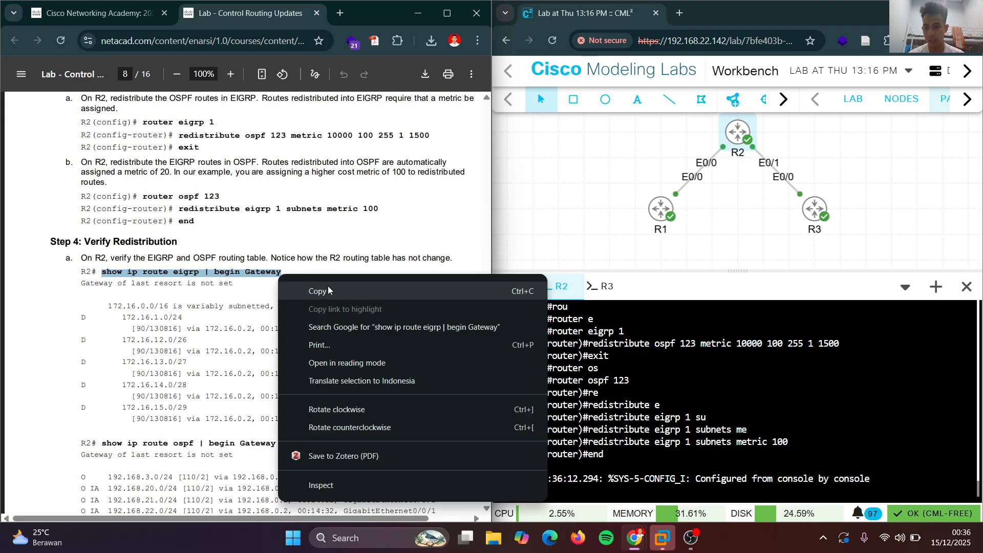
pyautogui.click(317, 290)
pyautogui.rightClick(626, 434)
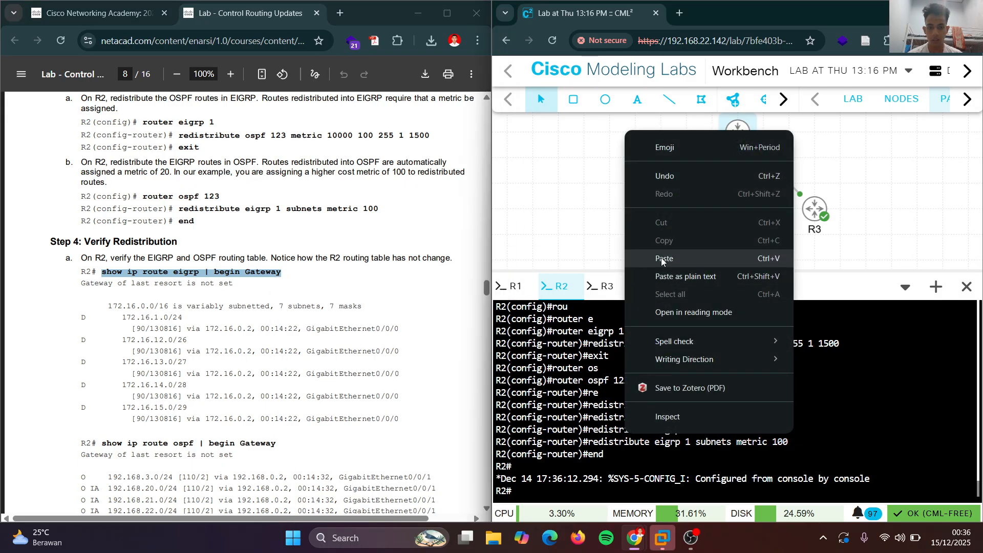
pyautogui.click(661, 260)
pyautogui.press('Return')
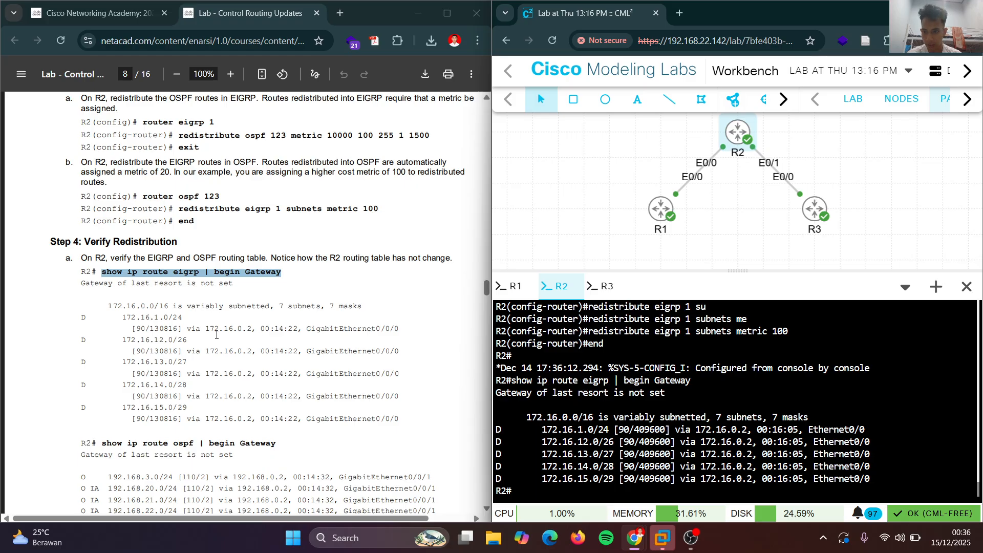
# Edit the previous command on R2 to show ip route ospf | begin Gateway and run it, as in the guide's Step 4a.
pyautogui.scroll(-8, 138, 273)
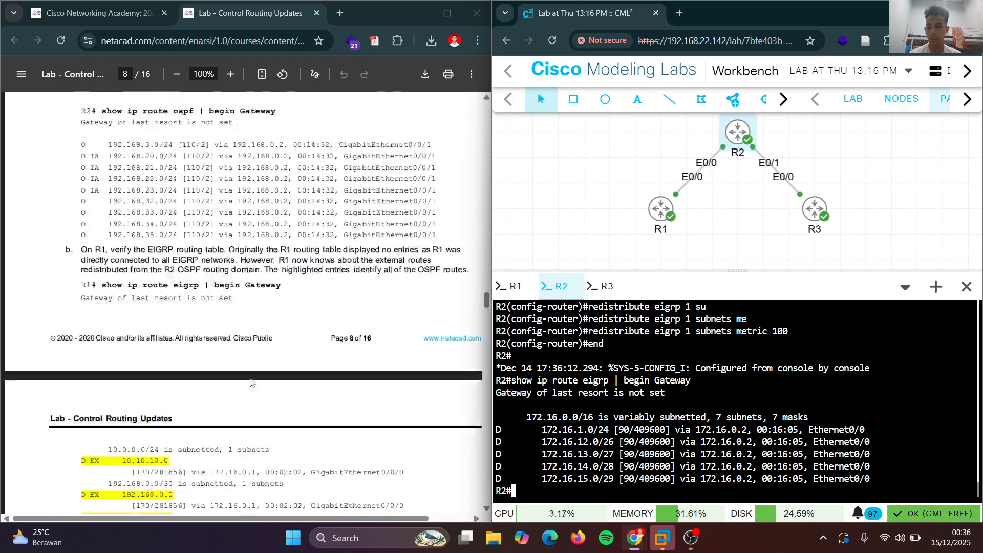
pyautogui.scroll(2, 137, 274)
pyautogui.scroll(2, 137, 273)
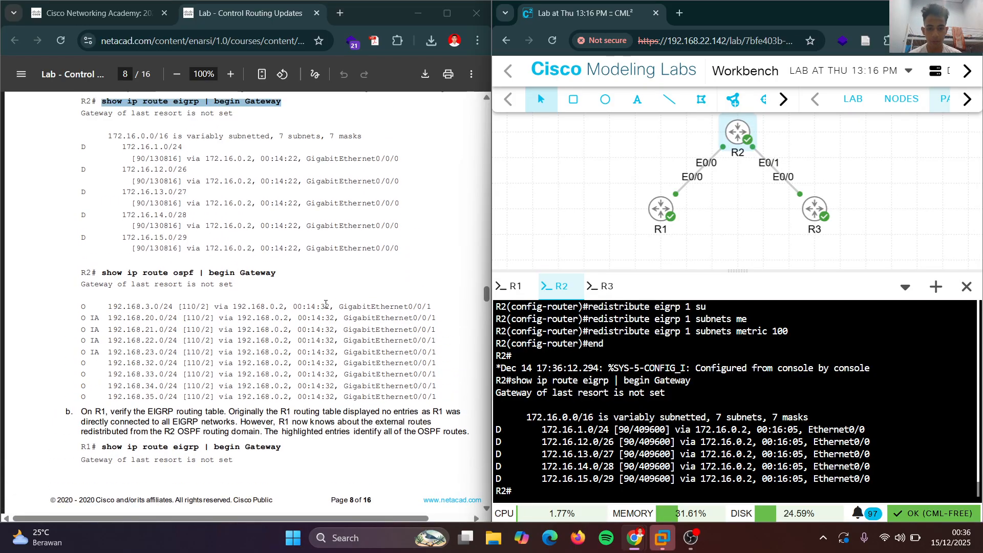
pyautogui.press('Up')
pyautogui.press('Left')
pyautogui.press('Left')
pyautogui.press('Left')
pyautogui.press('Left')
pyautogui.press('Left')
pyautogui.press('Left')
pyautogui.press('Left')
pyautogui.press('Left')
pyautogui.press('Left')
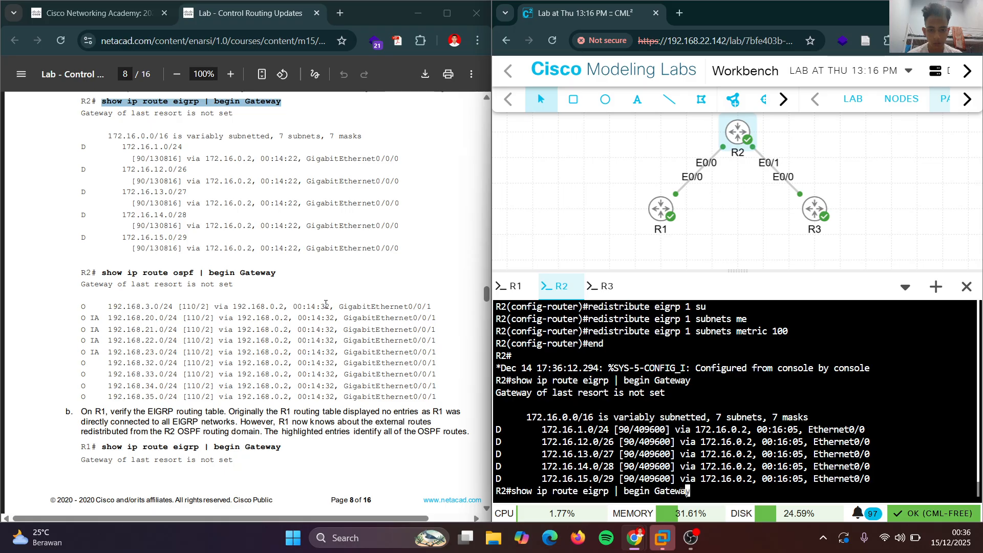
pyautogui.press('Left')
pyautogui.press('Left')
pyautogui.press('Left')
pyautogui.press('Left')
pyautogui.press('Left')
pyautogui.press('Left')
pyautogui.press('Left')
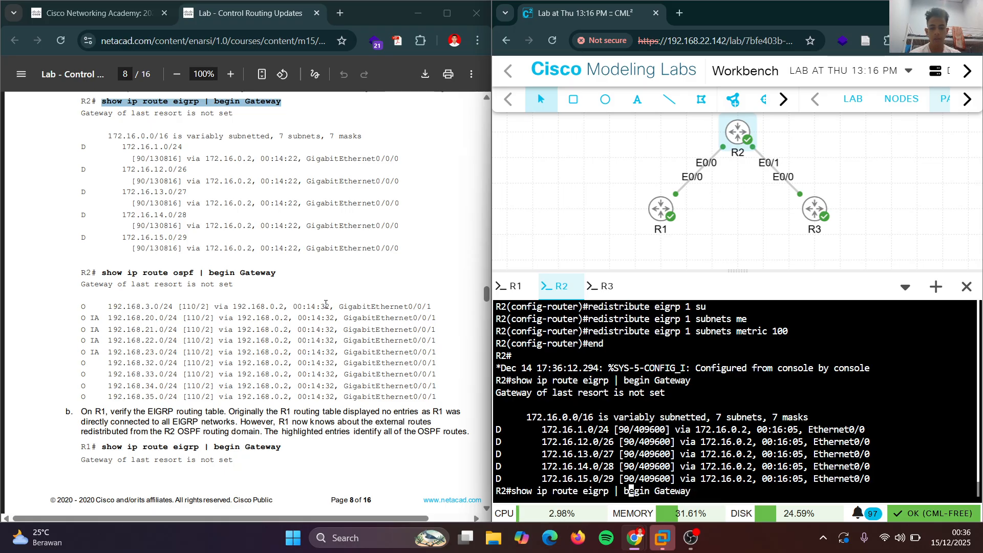
pyautogui.press('BackSpace')
pyautogui.press('BackSpace')
pyautogui.press('BackSpace')
pyautogui.press('BackSpace')
pyautogui.press('BackSpace')
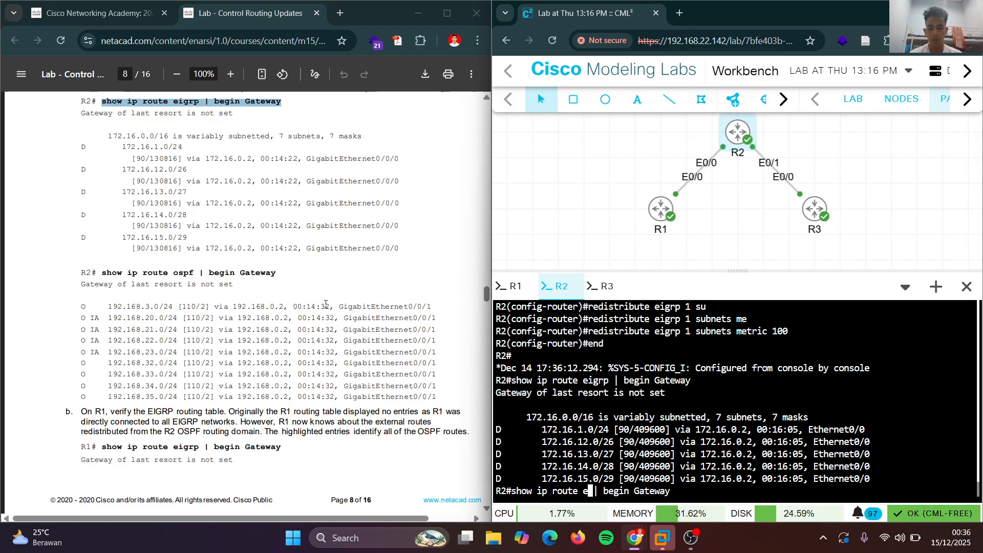
pyautogui.write('osp')
pyautogui.write('f')
pyautogui.press('Return')
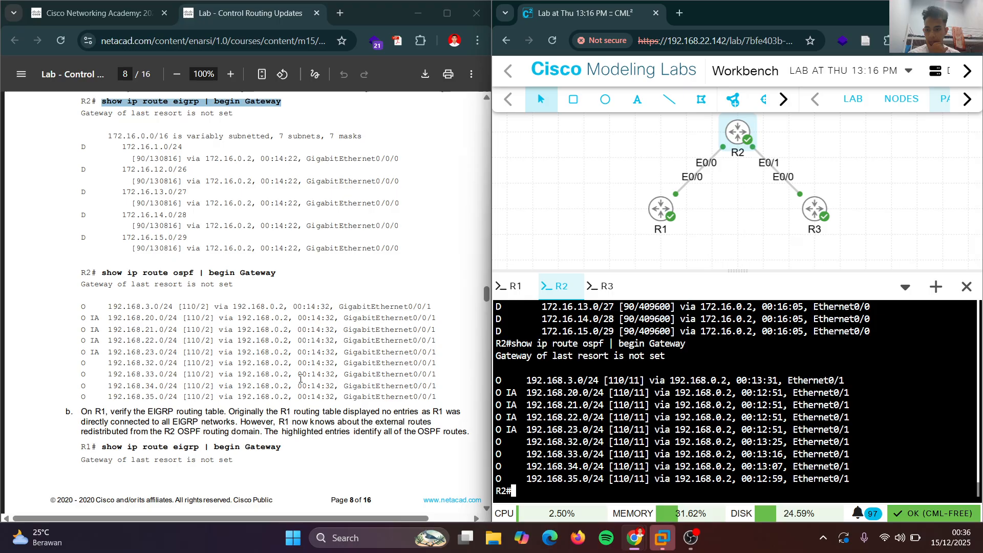
# Copy show ip route eigrp | begin Gateway from the guide's Step 4b and run it in R1's console.
pyautogui.scroll(-3, 300, 379)
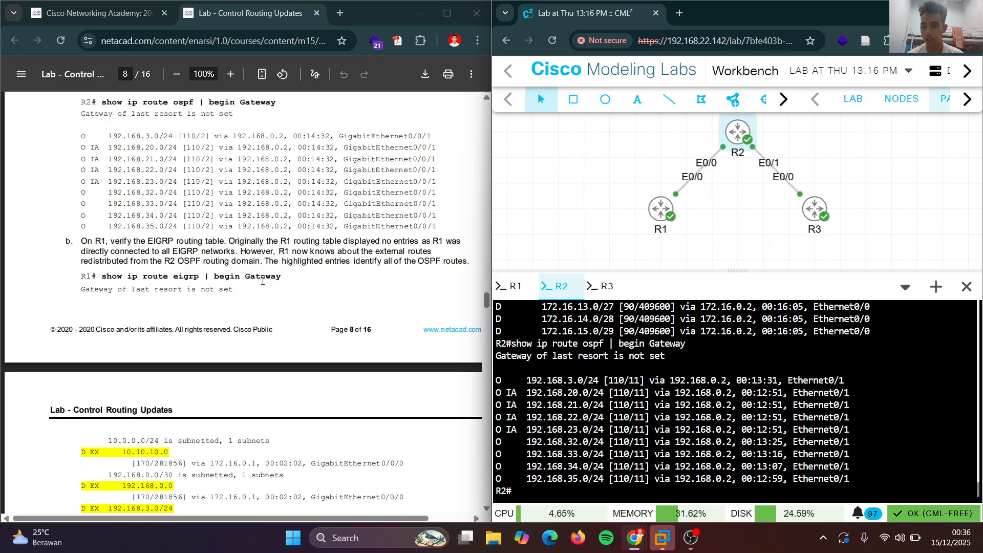
pyautogui.moveTo(279, 276); pyautogui.dragTo(94, 278)
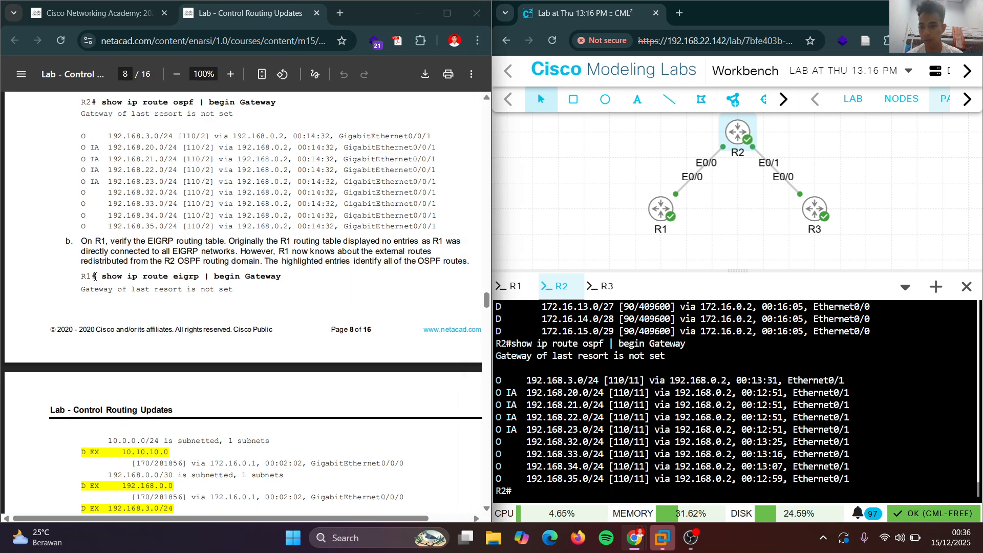
pyautogui.click(111, 277)
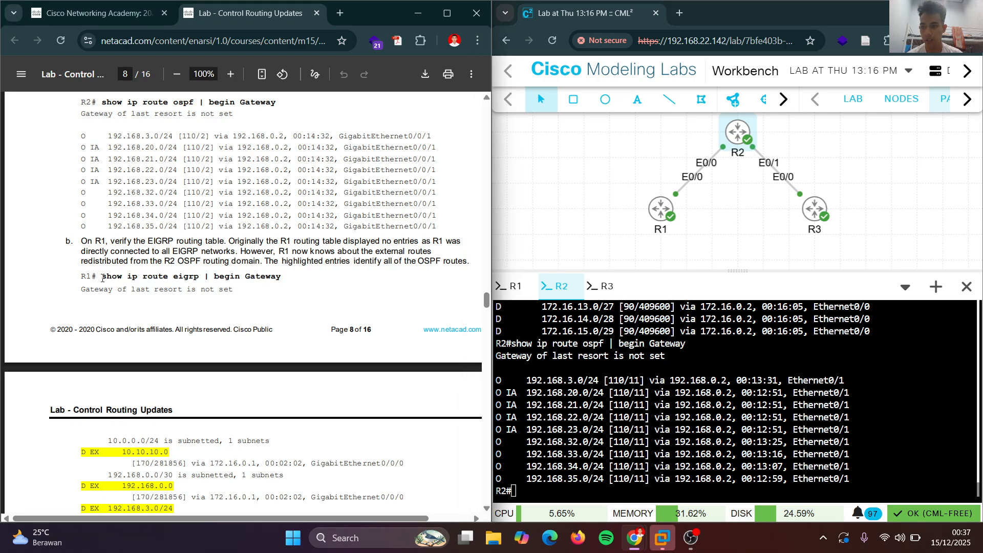
pyautogui.moveTo(102, 278); pyautogui.dragTo(279, 278)
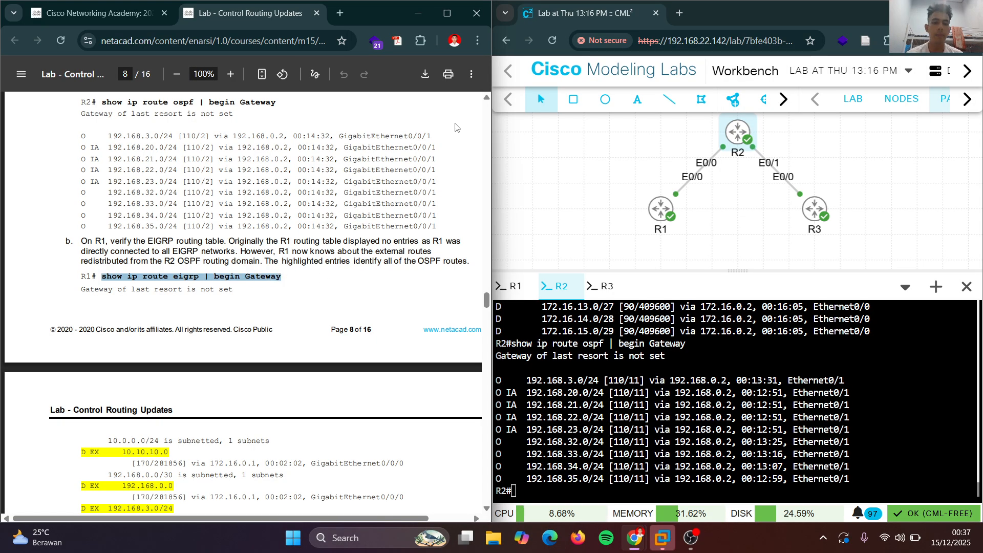
pyautogui.rightClick(277, 278)
pyautogui.click(385, 296)
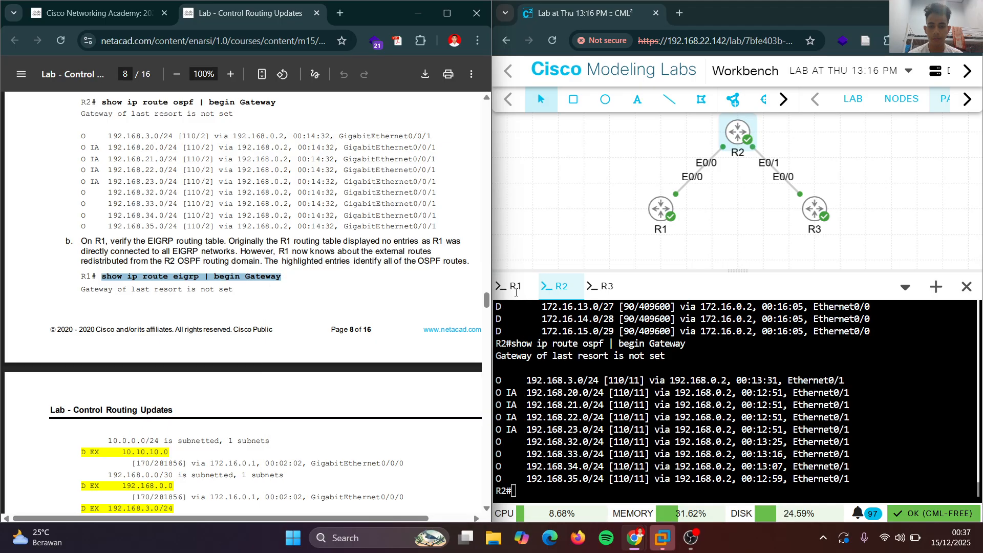
pyautogui.click(526, 298)
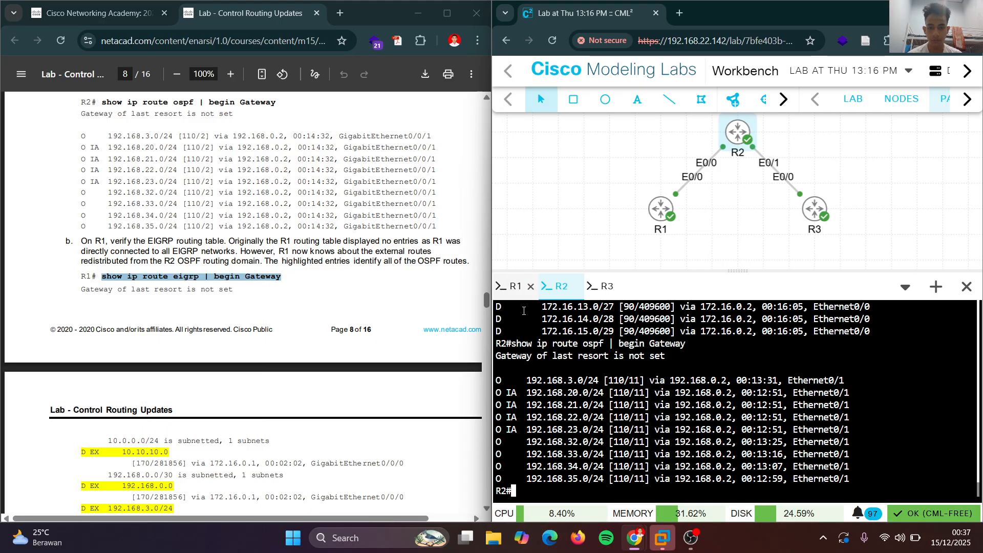
pyautogui.rightClick(585, 437)
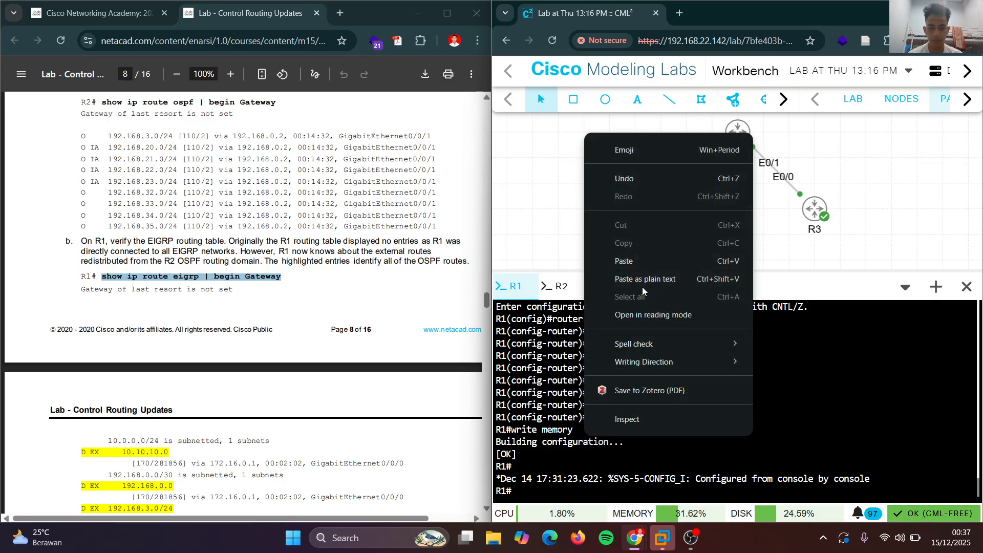
pyautogui.click(653, 260)
pyautogui.press('Return')
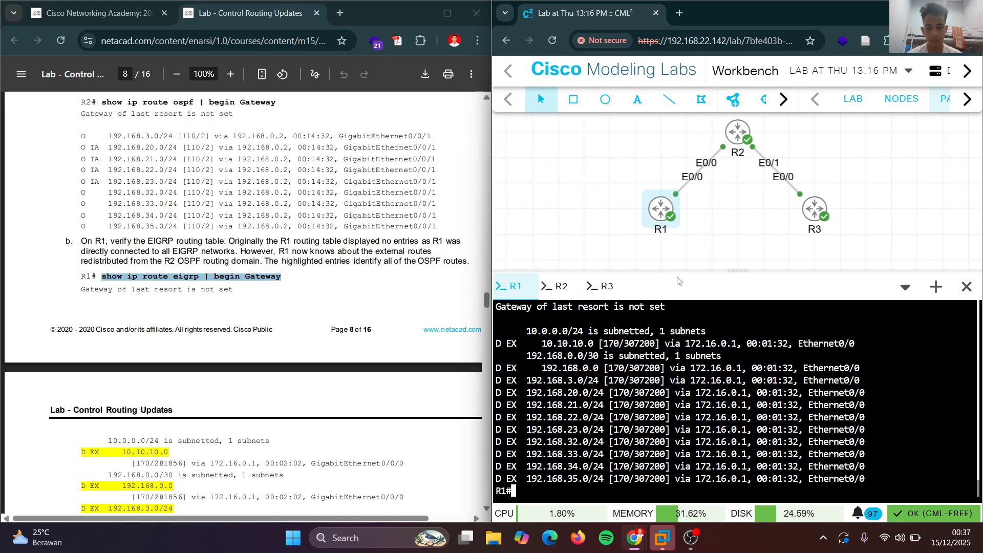
# Compare R1's EIGRP routes with the guide, and edit the previous R1 command to run show ip route ospf | begin Gateway.
pyautogui.scroll(-5, 285, 344)
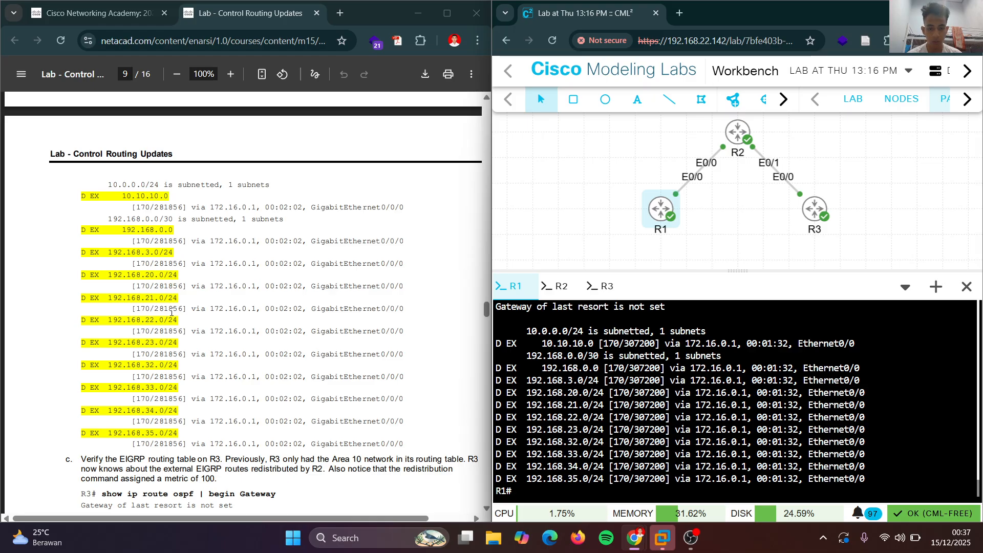
pyautogui.scroll(-12, 171, 312)
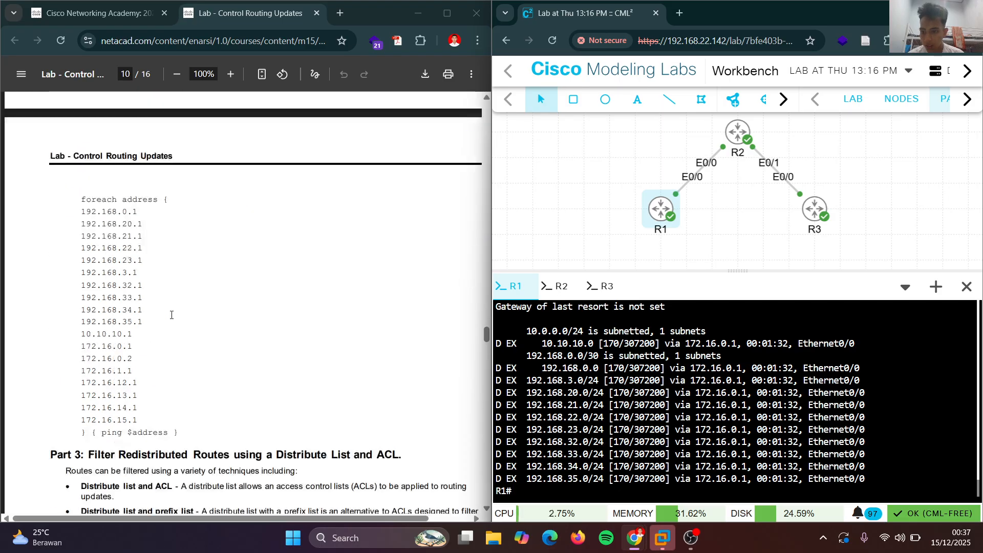
pyautogui.scroll(7, 172, 314)
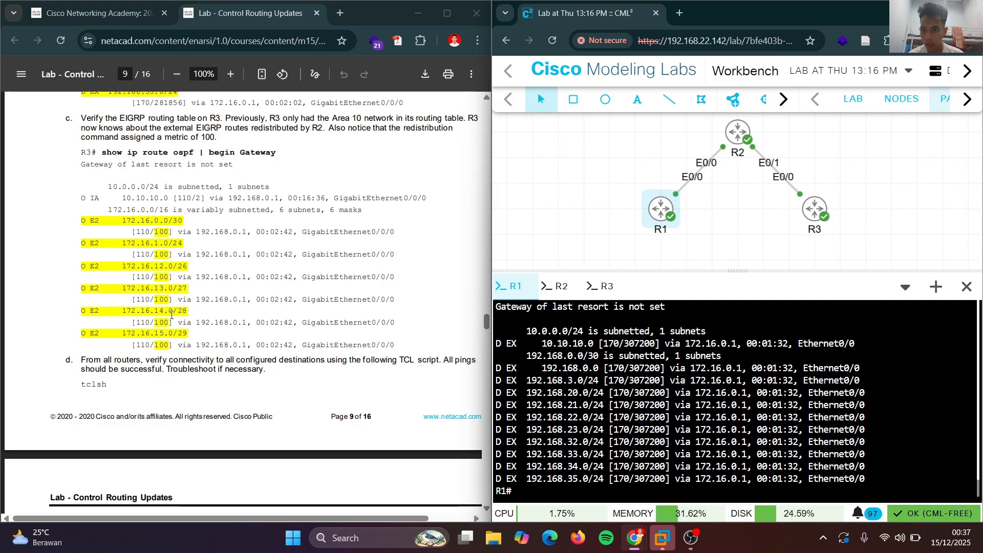
pyautogui.scroll(3, 172, 315)
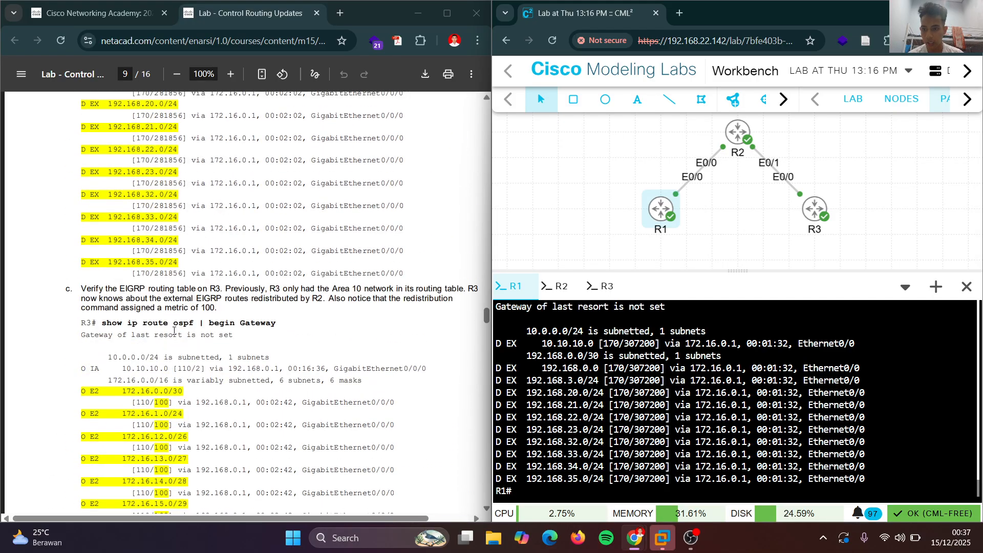
pyautogui.press('Up')
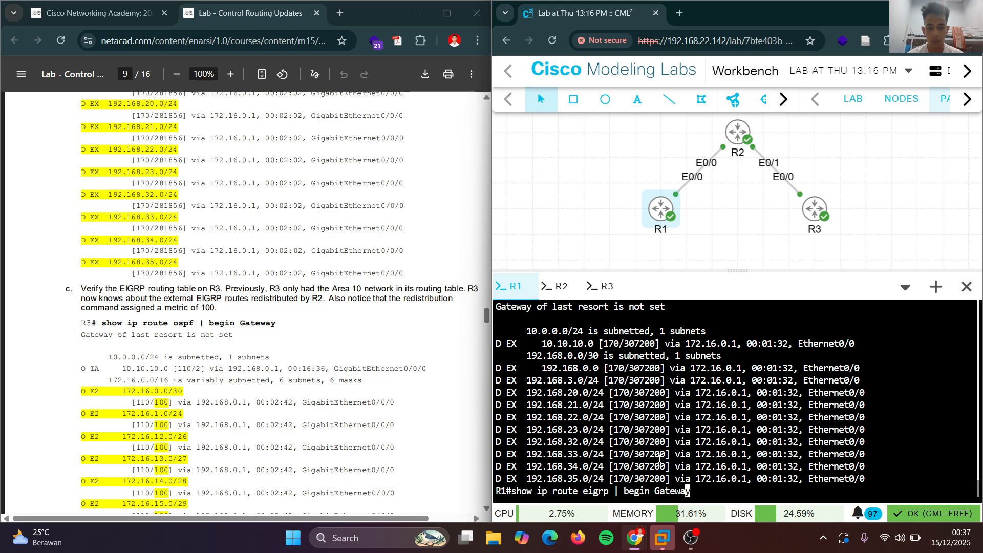
pyautogui.press('Left')
pyautogui.press('Left')
pyautogui.press('Left')
pyautogui.press('Left')
pyautogui.press('Left')
pyautogui.press('Left')
pyautogui.press('Left')
pyautogui.press('Left')
pyautogui.press('Left')
pyautogui.press('Left')
pyautogui.press('Left')
pyautogui.press('Left')
pyautogui.press('Left')
pyautogui.press('Left')
pyautogui.press('Left')
pyautogui.press('Left')
pyautogui.press('BackSpace')
pyautogui.press('BackSpace')
pyautogui.press('BackSpace')
pyautogui.press('BackSpace')
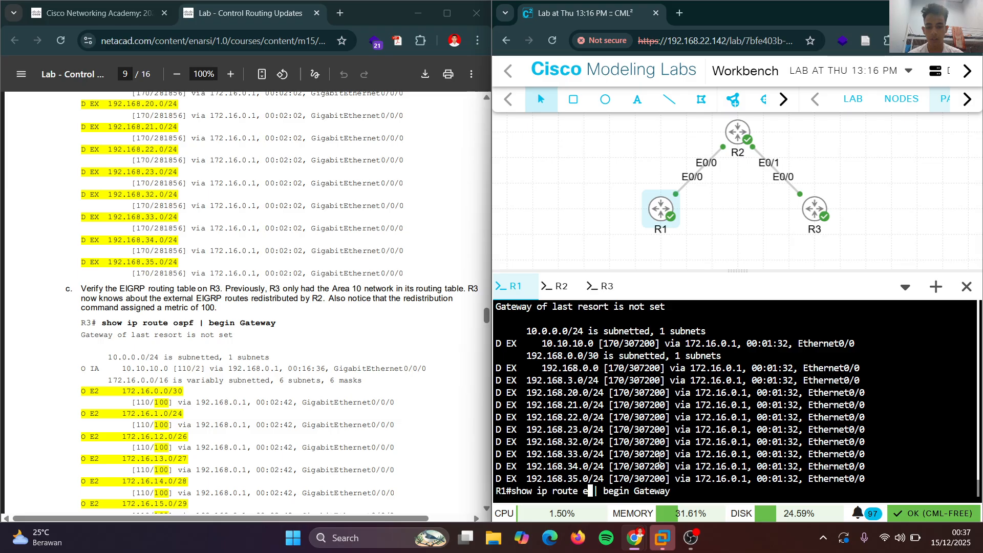
pyautogui.press('BackSpace')
pyautogui.write('os')
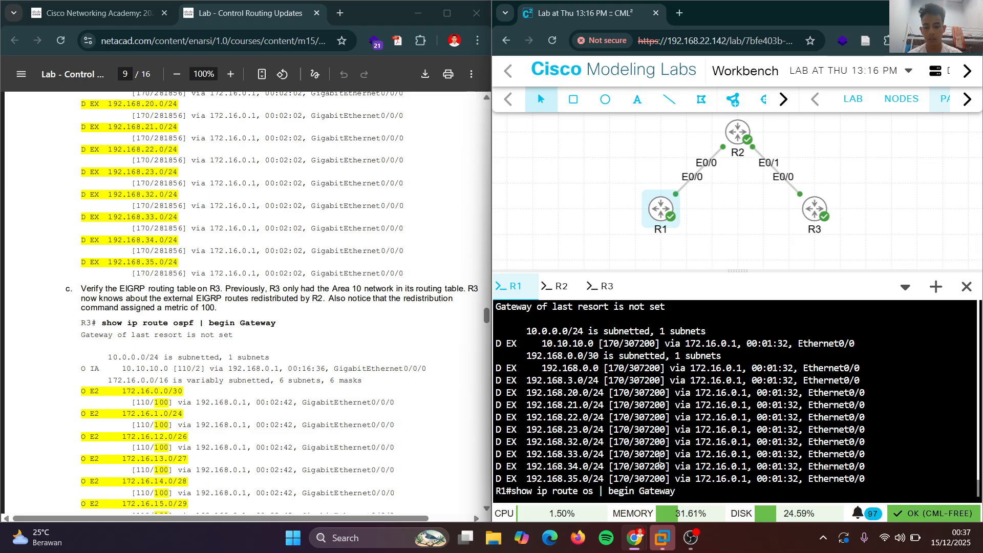
pyautogui.write('pf')
pyautogui.press('Return')
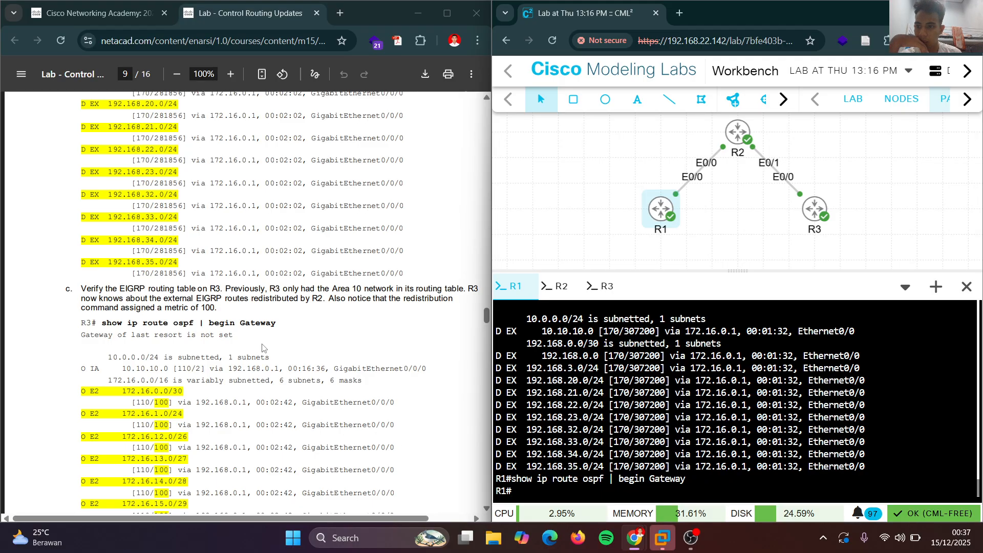
# Rerun show ip route ospf | begin Gateway in R3's console to verify the redistributed routes, as in the guide's Step 4c.
pyautogui.scroll(2, 257, 343)
pyautogui.scroll(3, 257, 344)
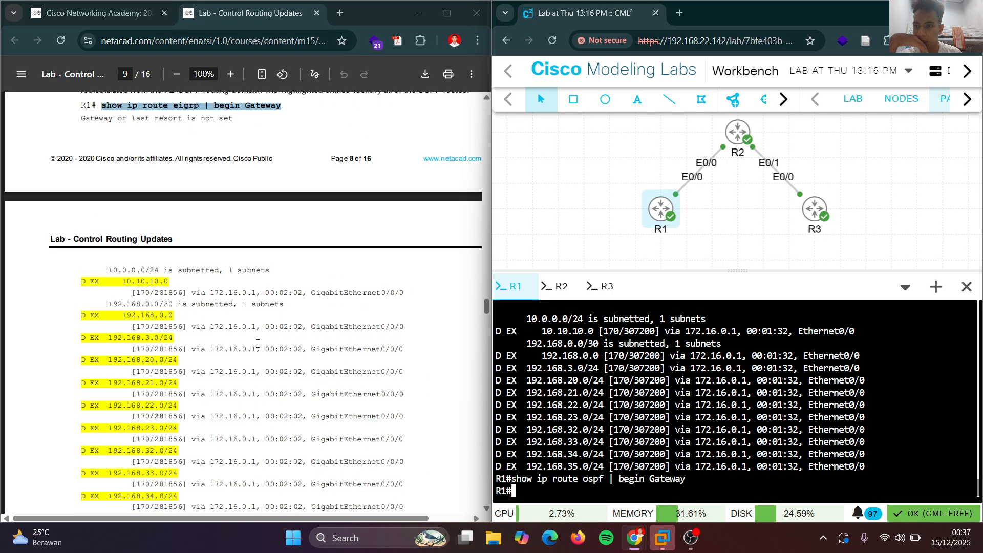
pyautogui.scroll(-5, 257, 344)
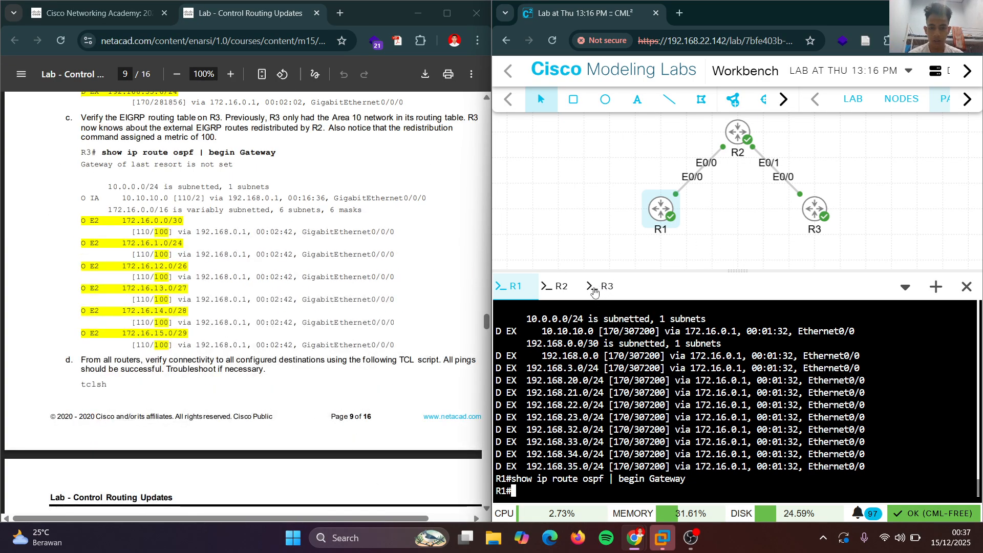
pyautogui.click(596, 290)
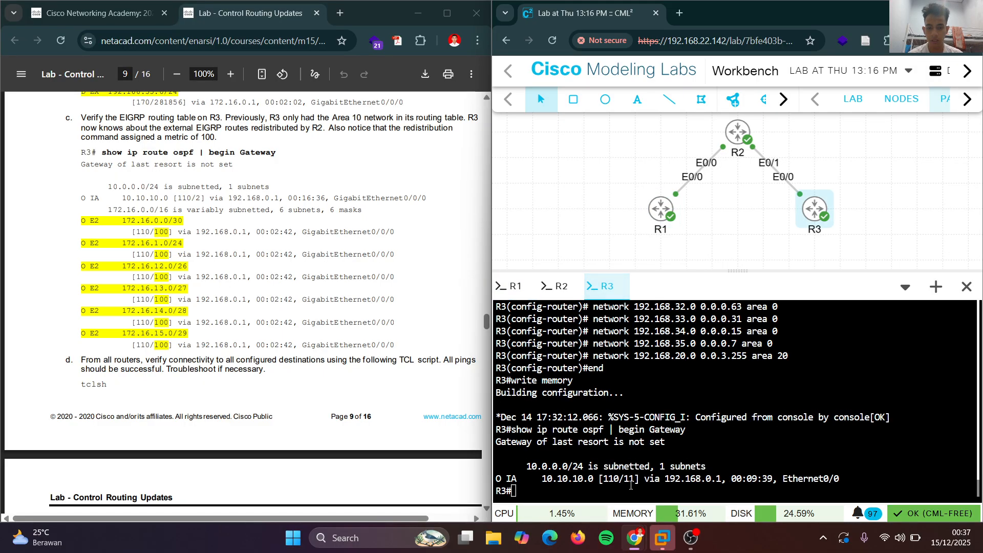
pyautogui.press('Up')
pyautogui.press('Left')
pyautogui.press('Left')
pyautogui.press('Left')
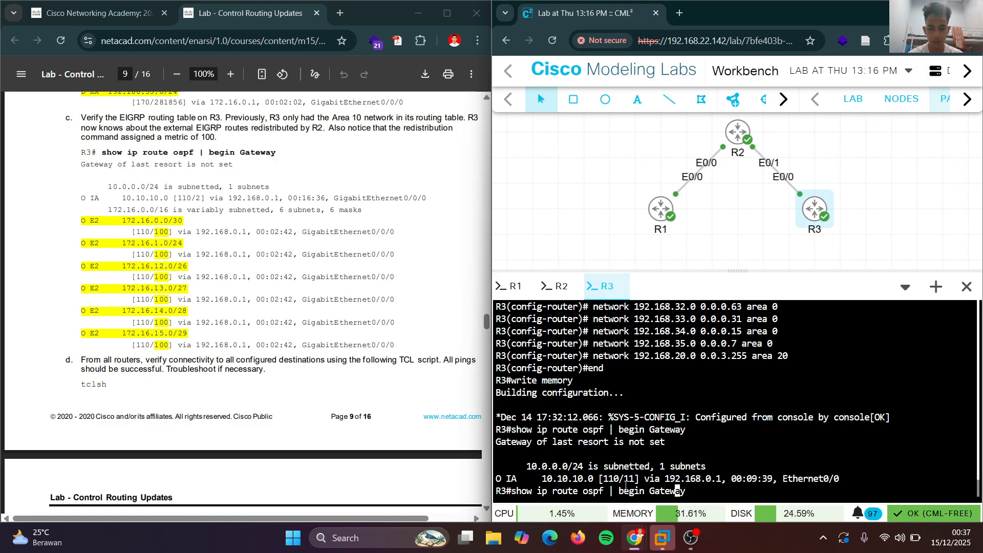
pyautogui.press('Return')
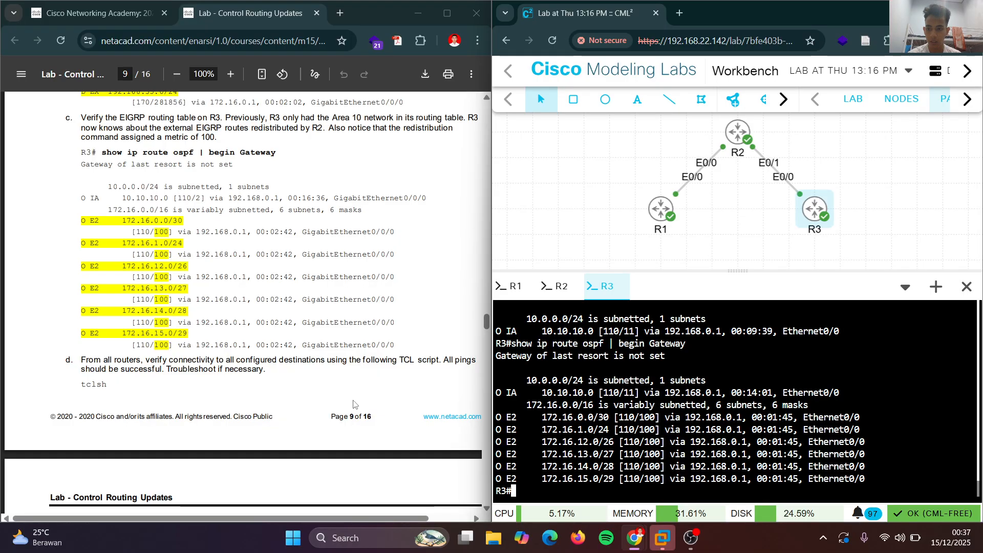
pyautogui.scroll(-5, 353, 400)
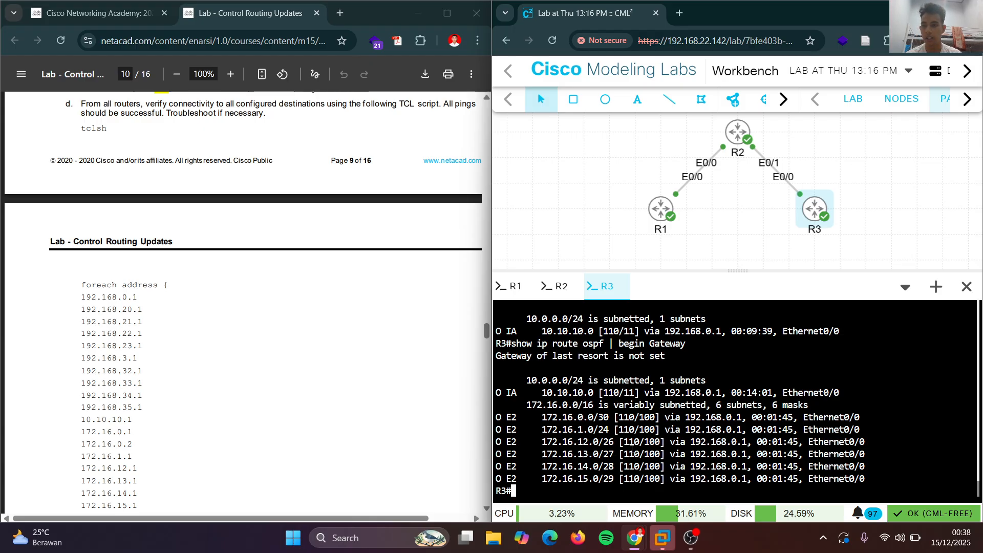
pyautogui.write('tclsh')
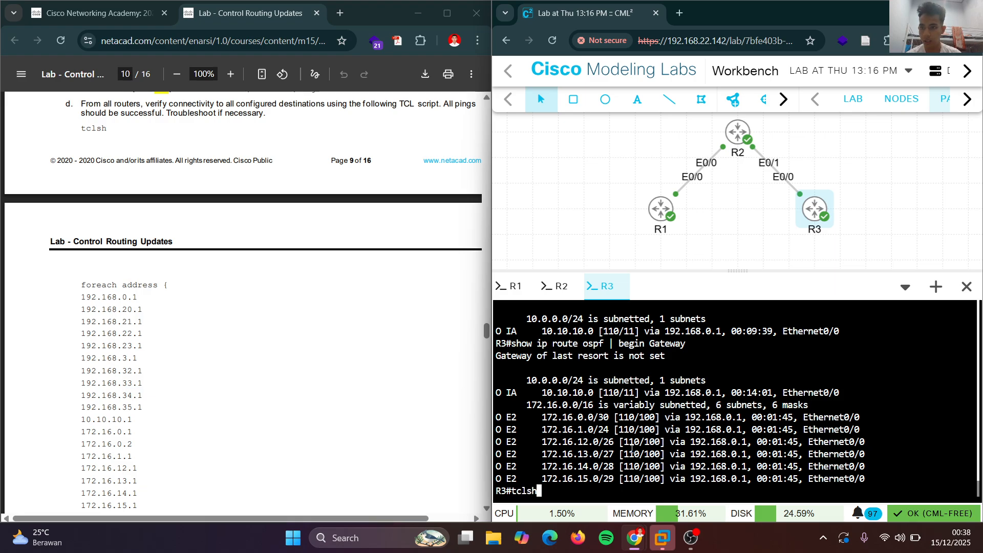
pyautogui.press('Return')
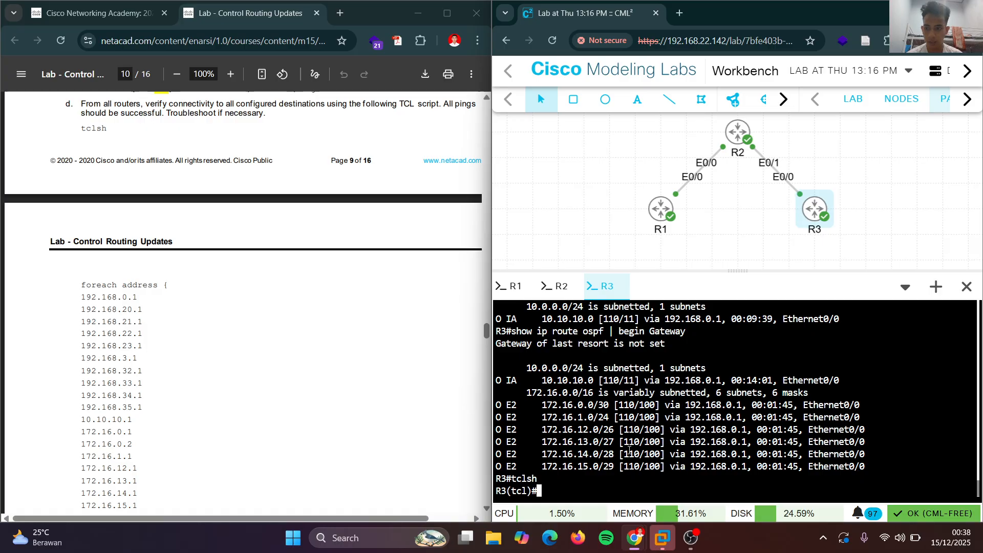
pyautogui.scroll(-3, 353, 337)
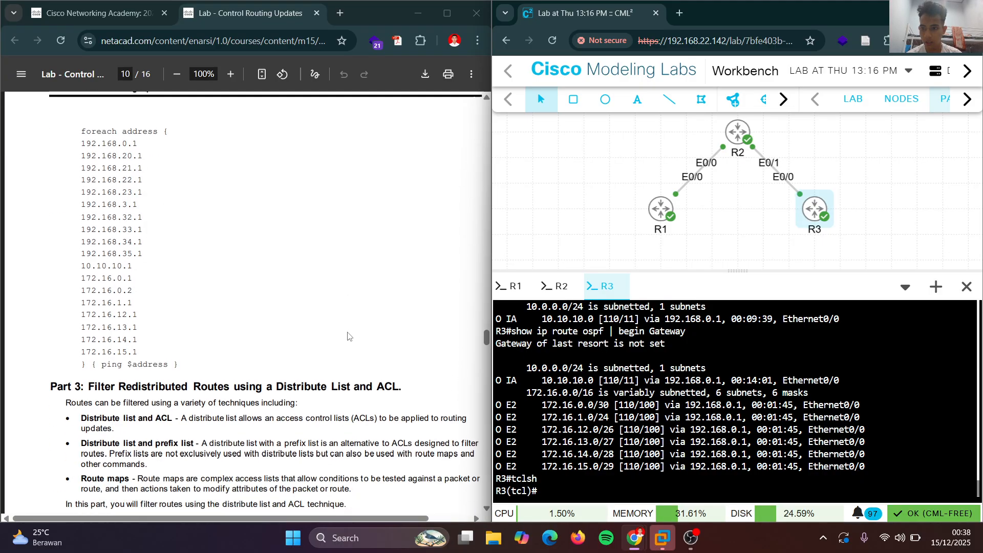
pyautogui.scroll(-2, 346, 334)
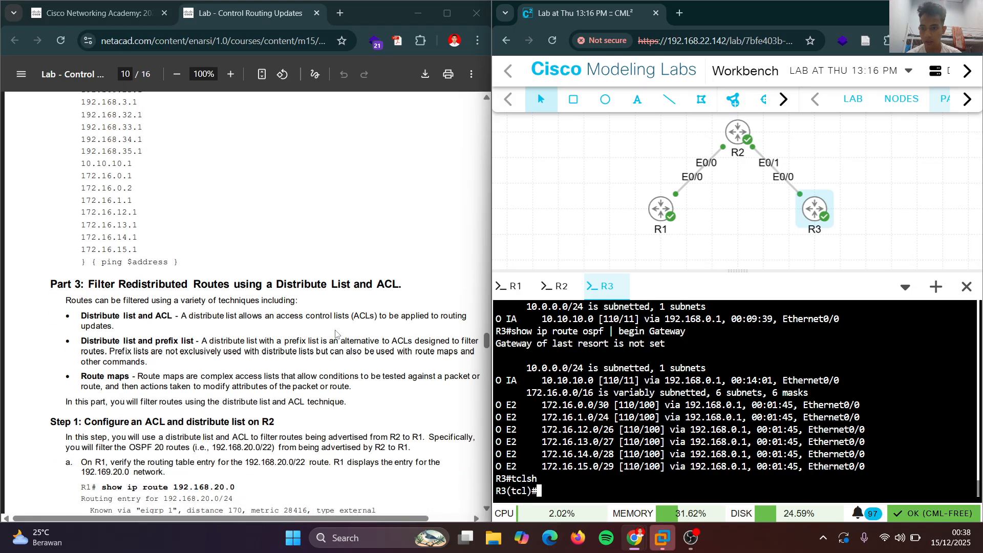
pyautogui.write('exit')
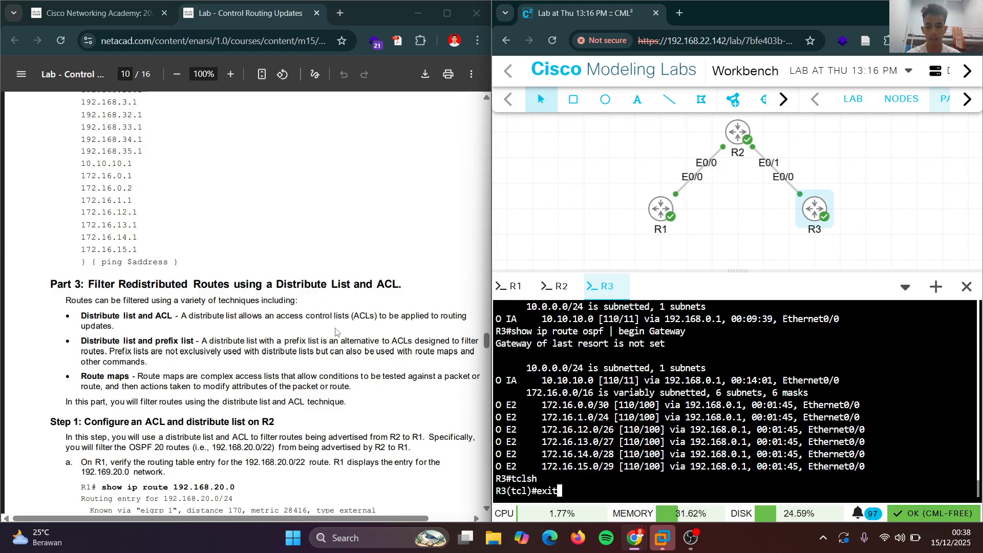
pyautogui.press('Return')
# Look through the guide's remaining sections on distribute lists, prefix lists and route maps, and return to Part 3 Step 1.
pyautogui.scroll(-2, 133, 313)
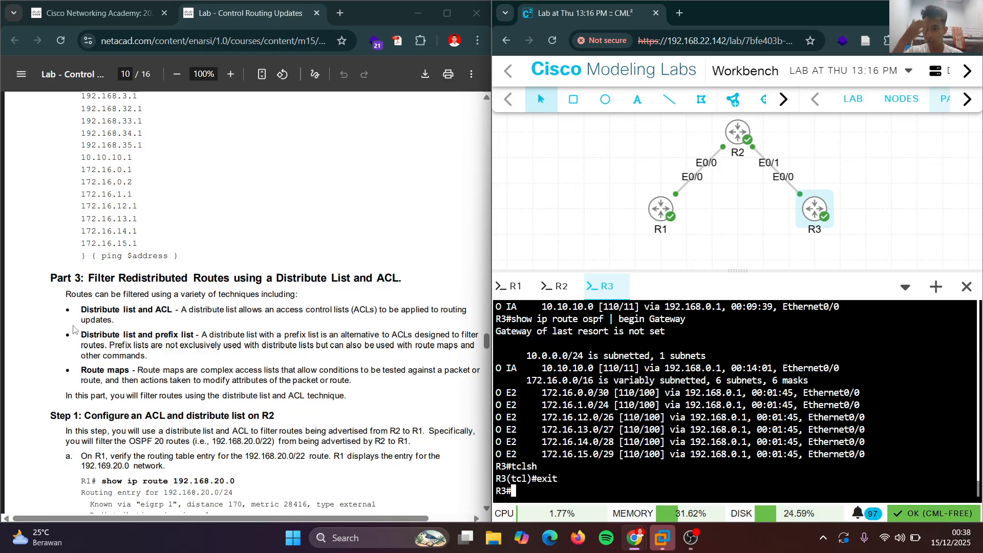
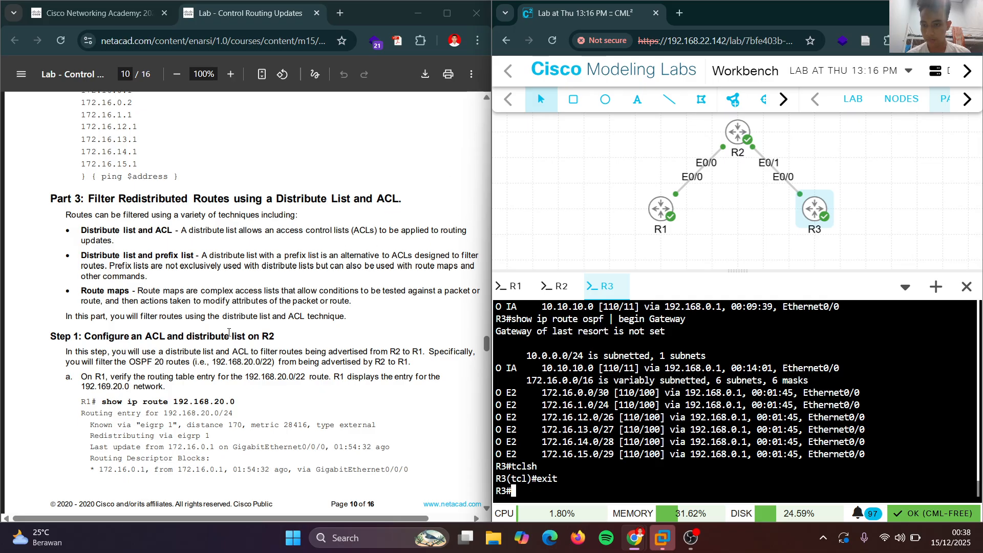
pyautogui.scroll(-2, 228, 332)
pyautogui.scroll(-20, 171, 286)
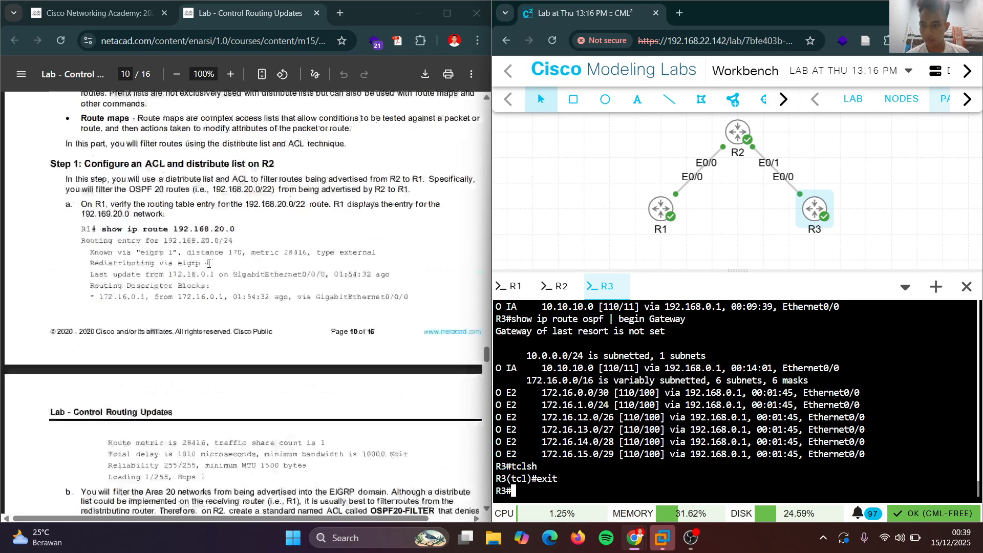
pyautogui.scroll(-20, 208, 256)
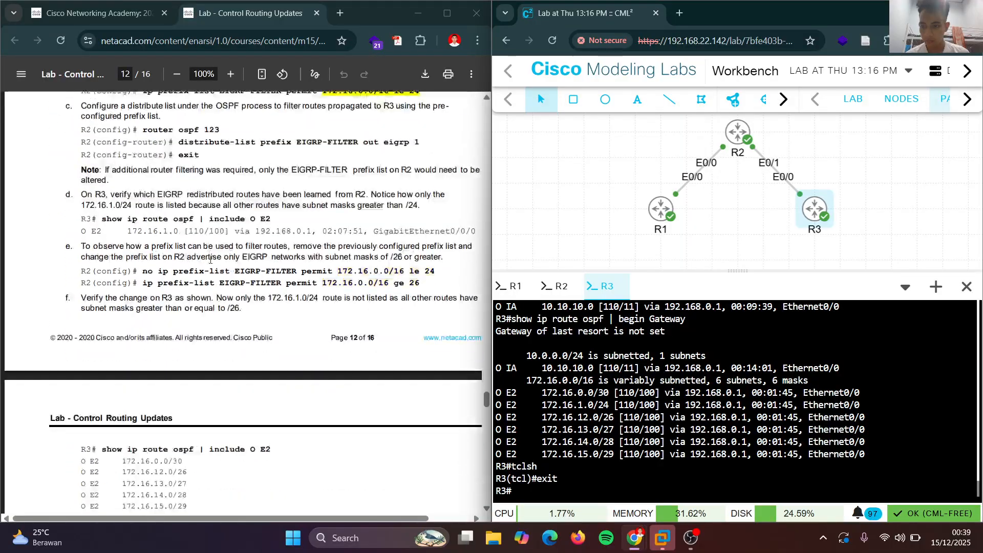
pyautogui.scroll(-10, 211, 248)
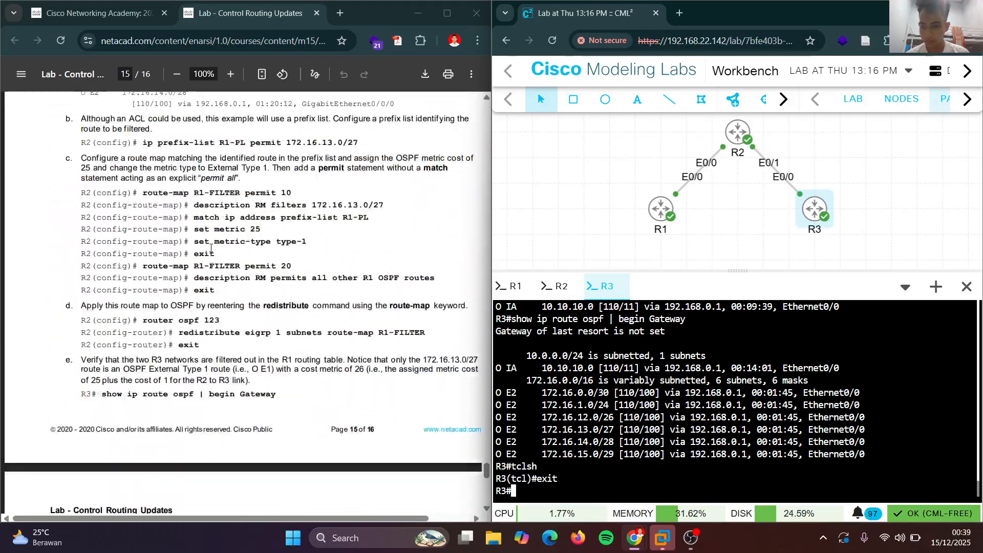
pyautogui.scroll(-10, 211, 250)
pyautogui.scroll(18, 212, 252)
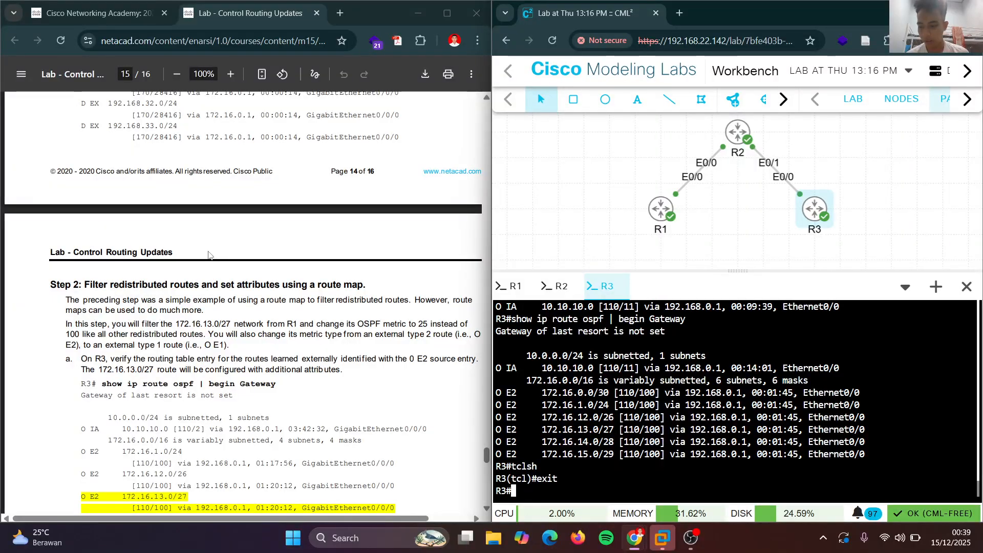
pyautogui.scroll(3, 212, 251)
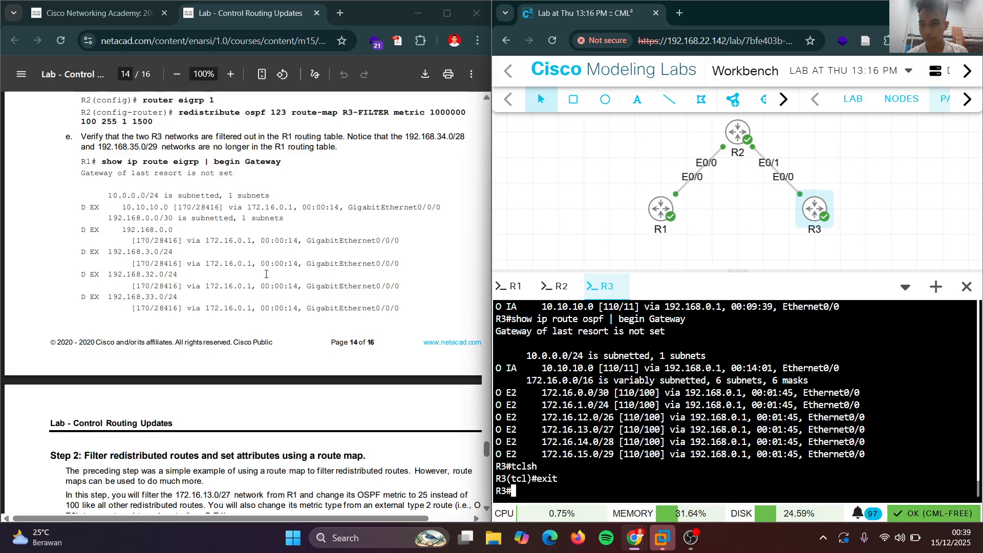
pyautogui.scroll(13, 266, 274)
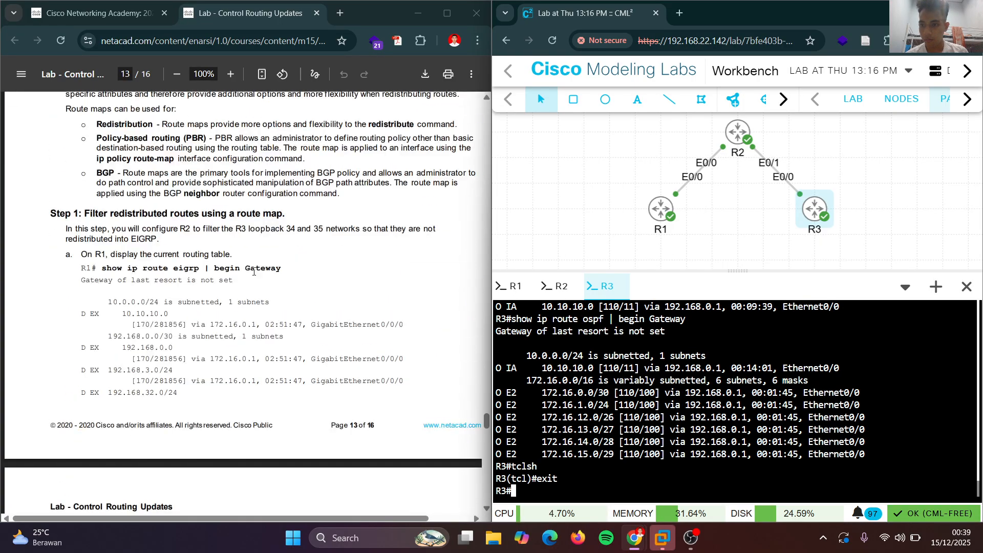
pyautogui.scroll(9, 253, 271)
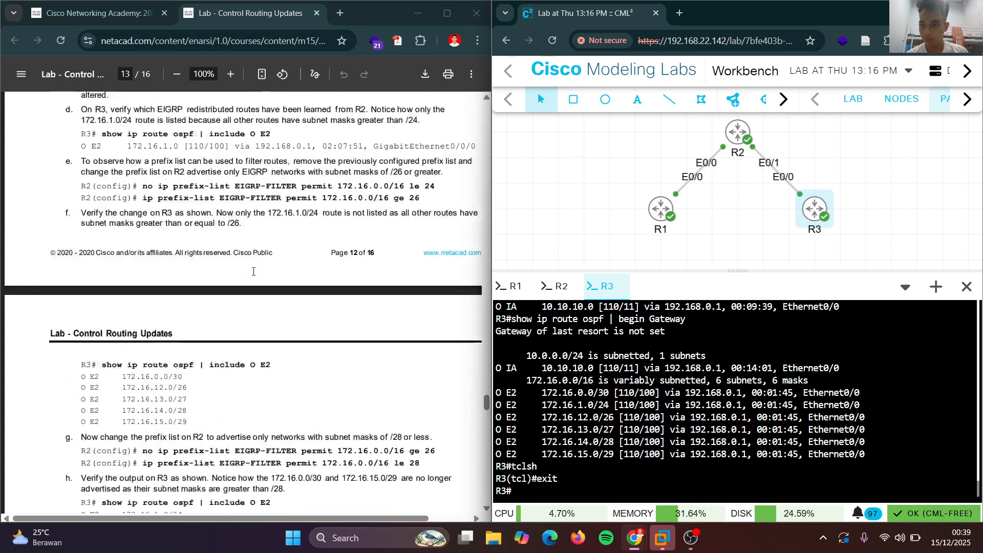
pyautogui.scroll(15, 253, 271)
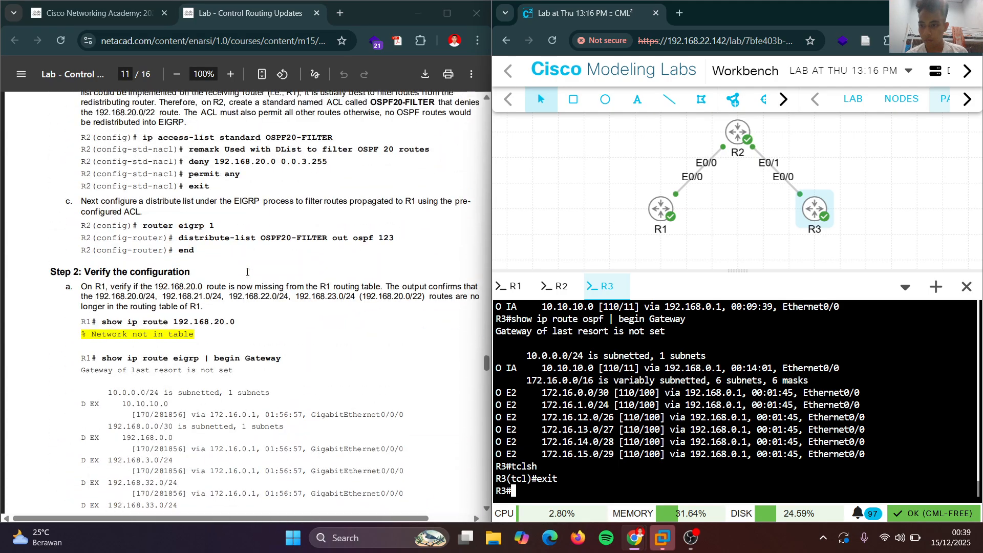
pyautogui.scroll(12, 247, 271)
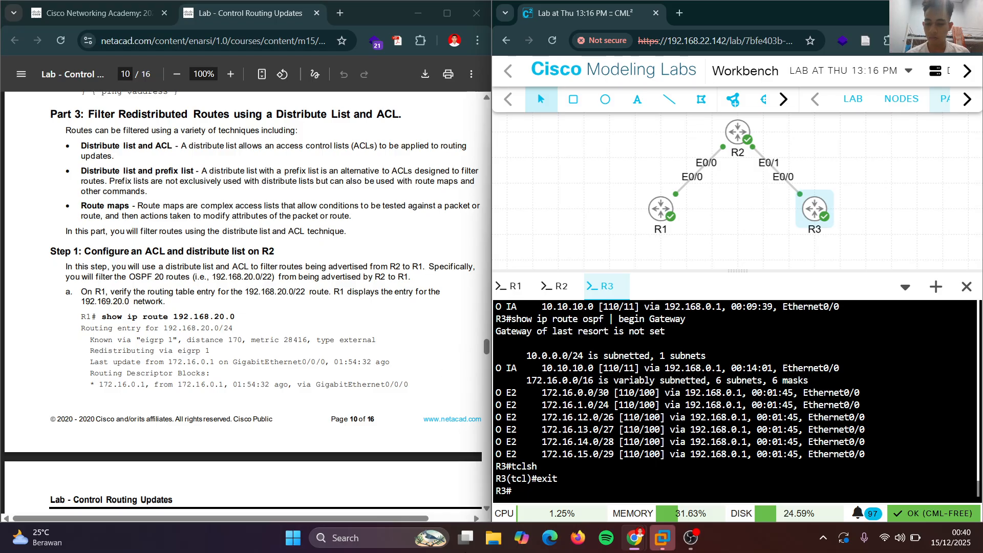
pyautogui.click(697, 542)
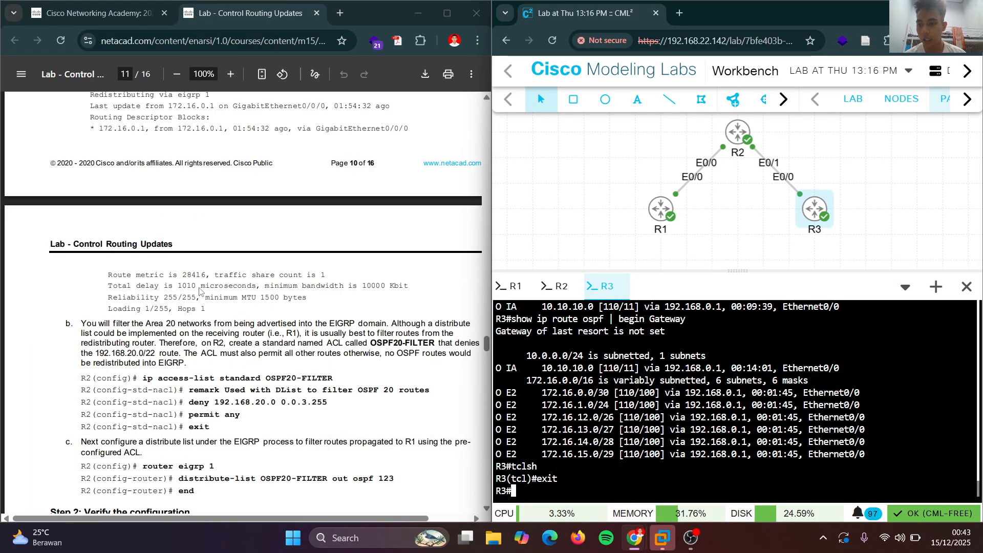
pyautogui.scroll(8, 259, 280)
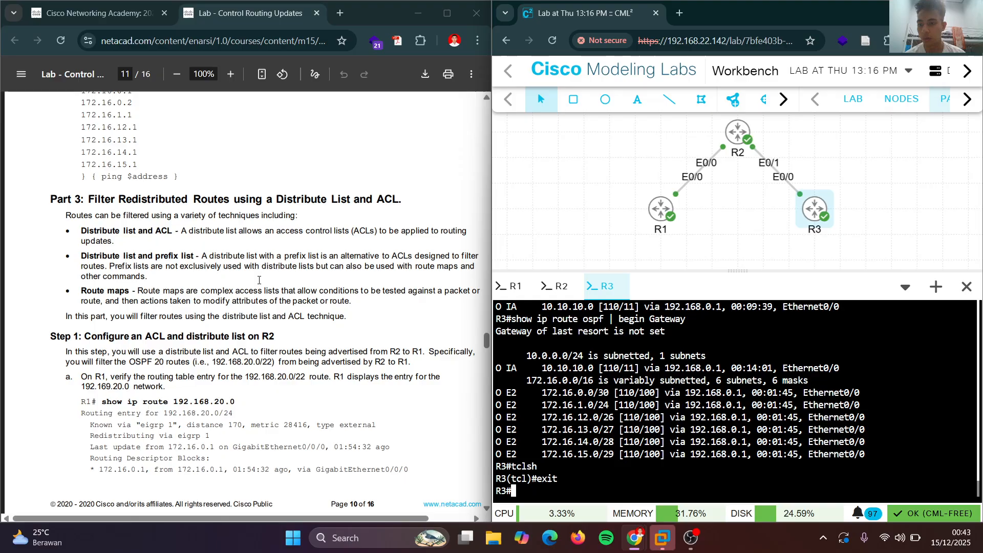
pyautogui.scroll(1, 259, 280)
pyautogui.scroll(1, 259, 280)
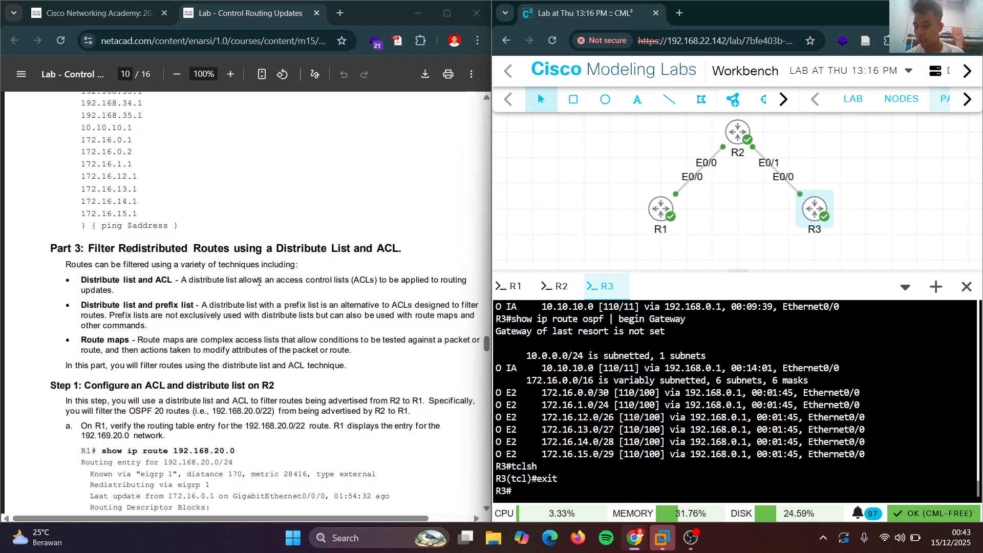
pyautogui.scroll(-1, 259, 282)
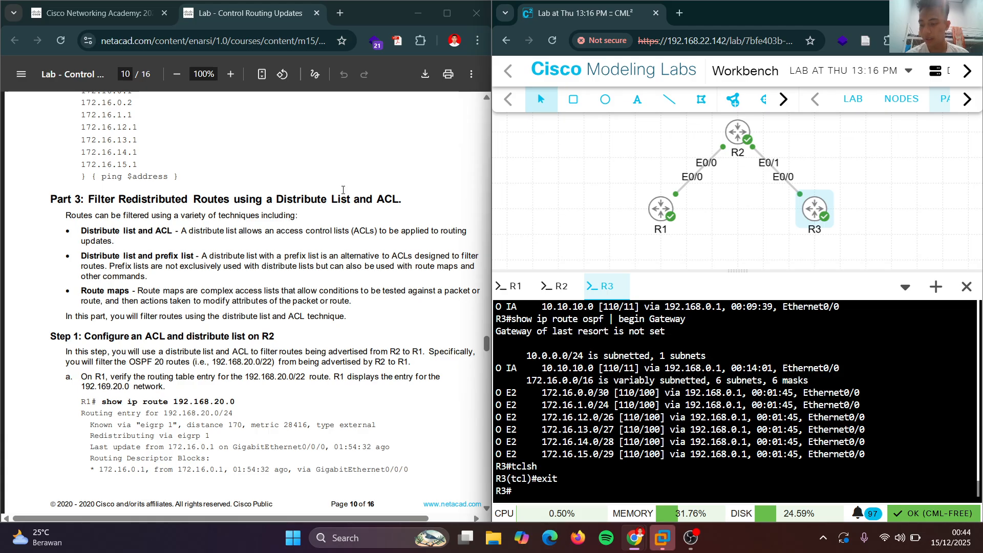
pyautogui.scroll(-2, 333, 257)
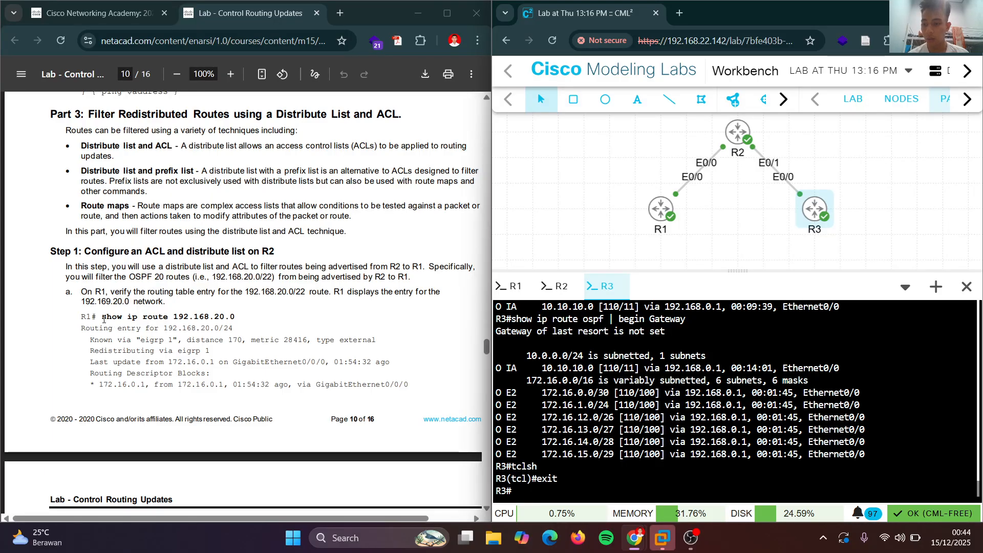
pyautogui.press('XF86AudioMicMute')
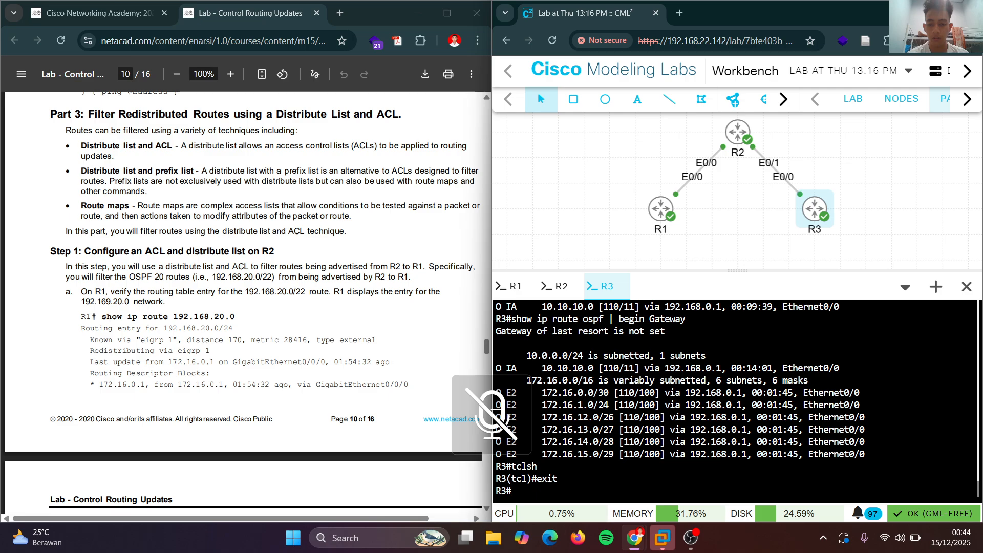
pyautogui.press('XF86AudioMicMute')
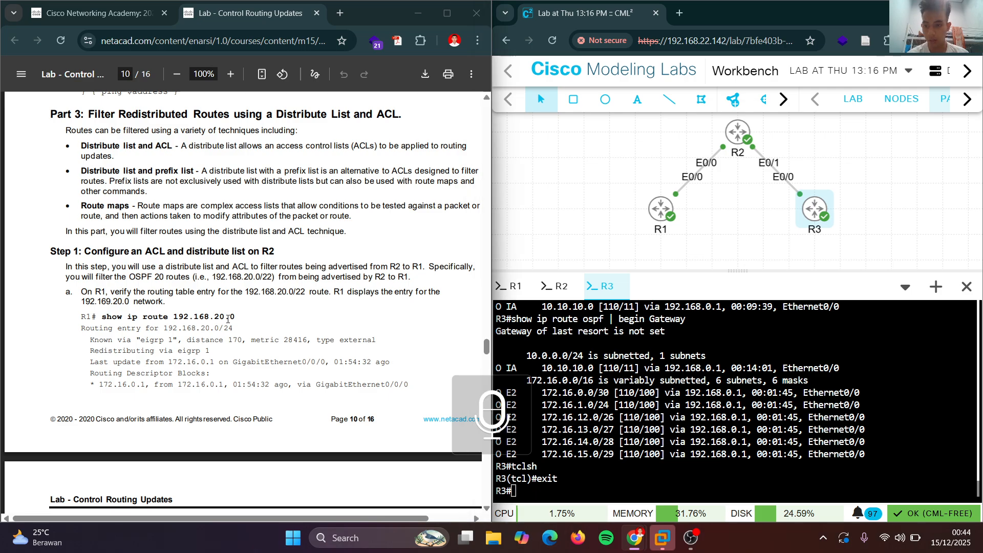
# Copy show ip route 192.168.20.0 from the guide's Part 3 Step 1a and run it in R1's console.
pyautogui.moveTo(102, 316); pyautogui.dragTo(235, 319)
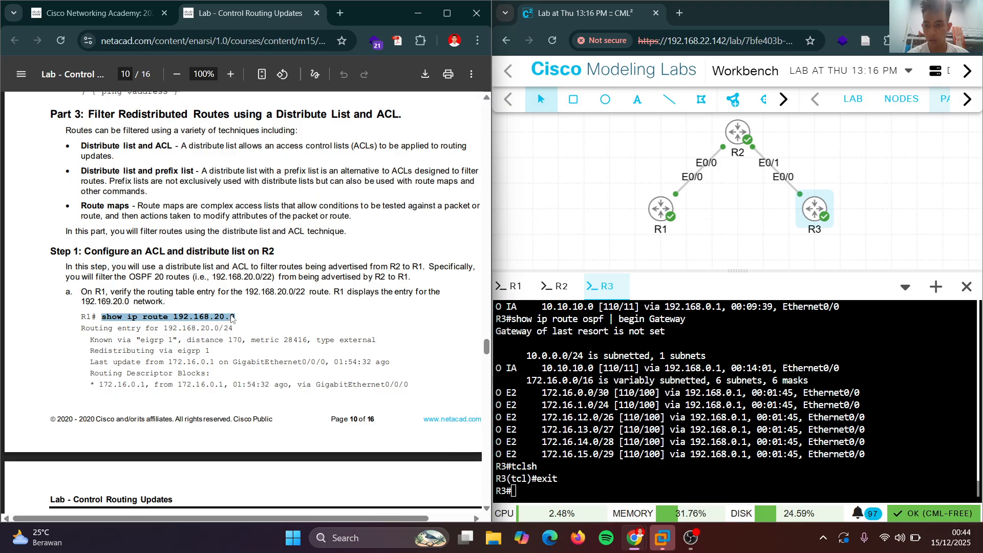
pyautogui.rightClick(233, 319)
pyautogui.click(287, 107)
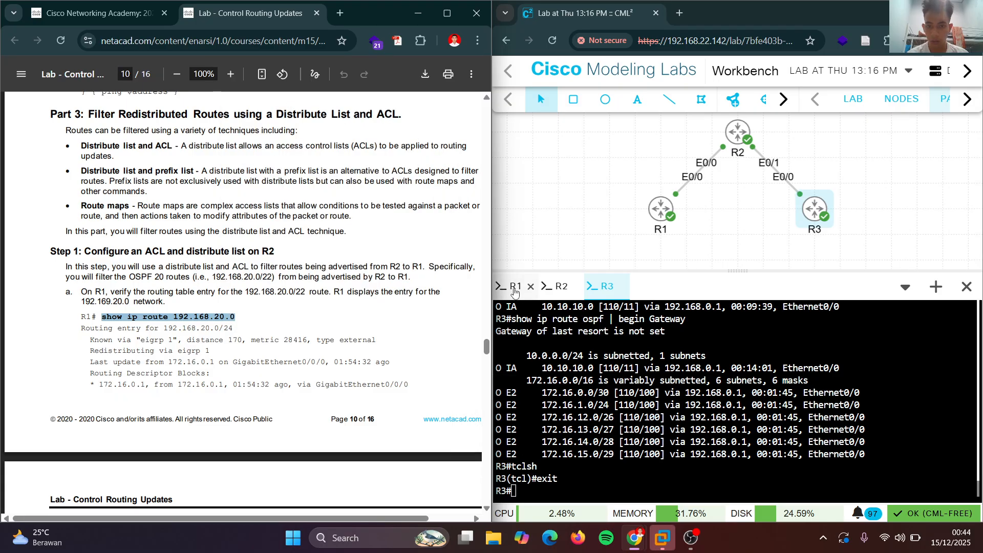
pyautogui.click(513, 286)
pyautogui.rightClick(556, 406)
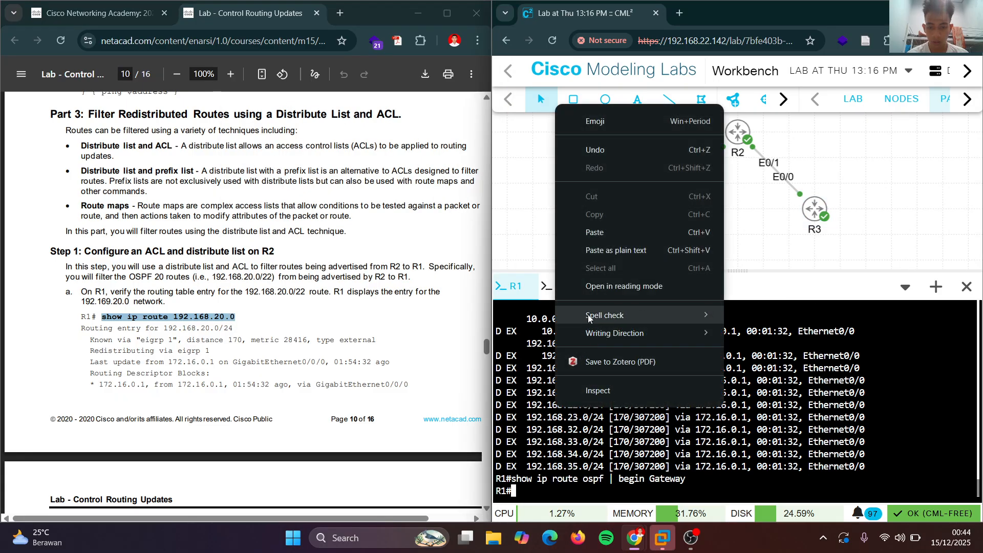
pyautogui.click(606, 220)
pyautogui.press('Return')
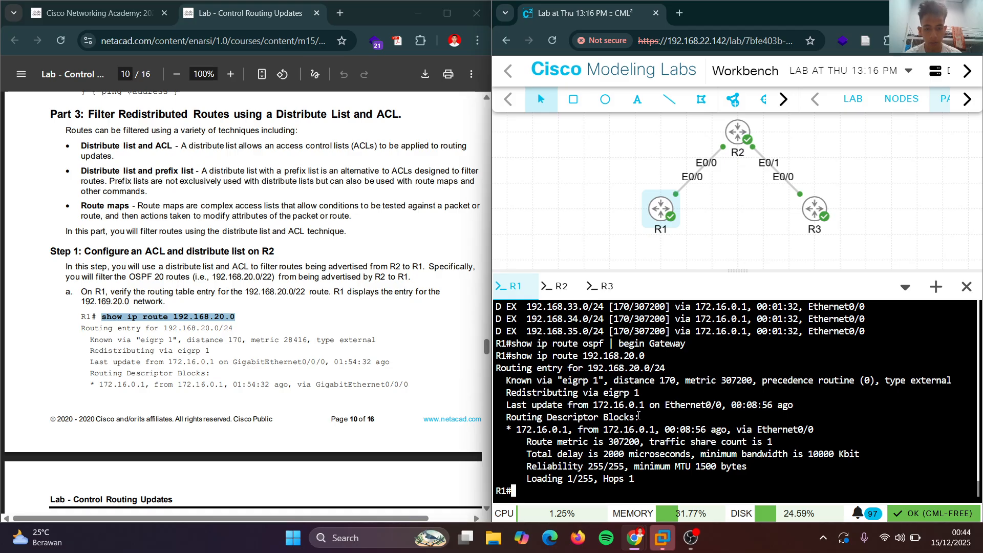
# Enter global configuration mode on R2 and create the standard named ACL OSPF20-FILTER with the command from the guide's Step 1b.
pyautogui.scroll(-3, 316, 378)
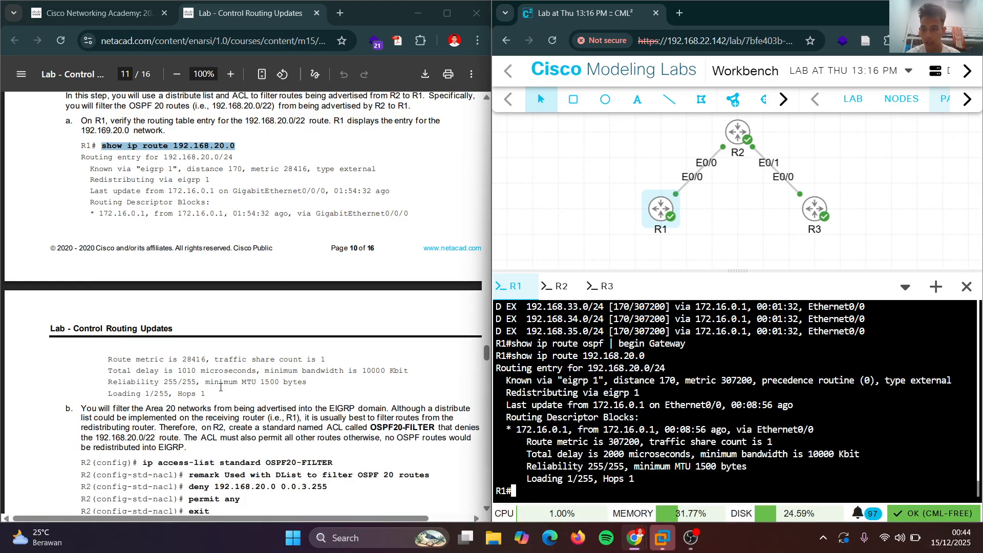
pyautogui.scroll(-2, 221, 387)
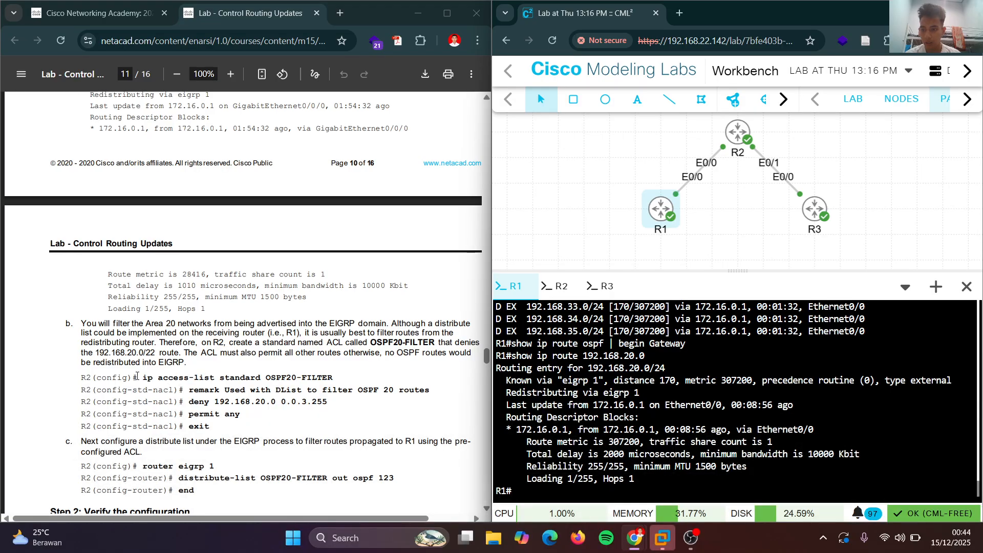
pyautogui.moveTo(144, 378); pyautogui.dragTo(346, 377)
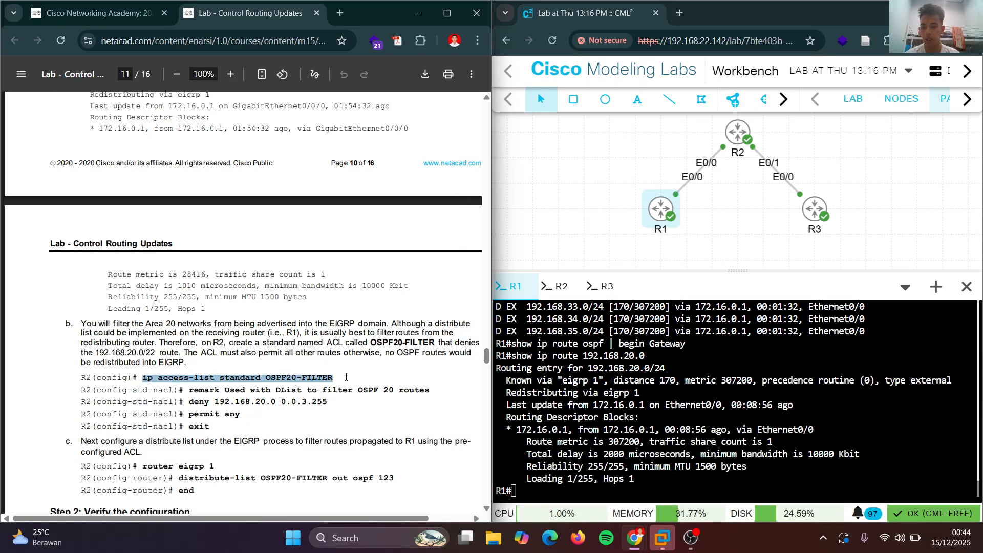
pyautogui.rightClick(316, 376)
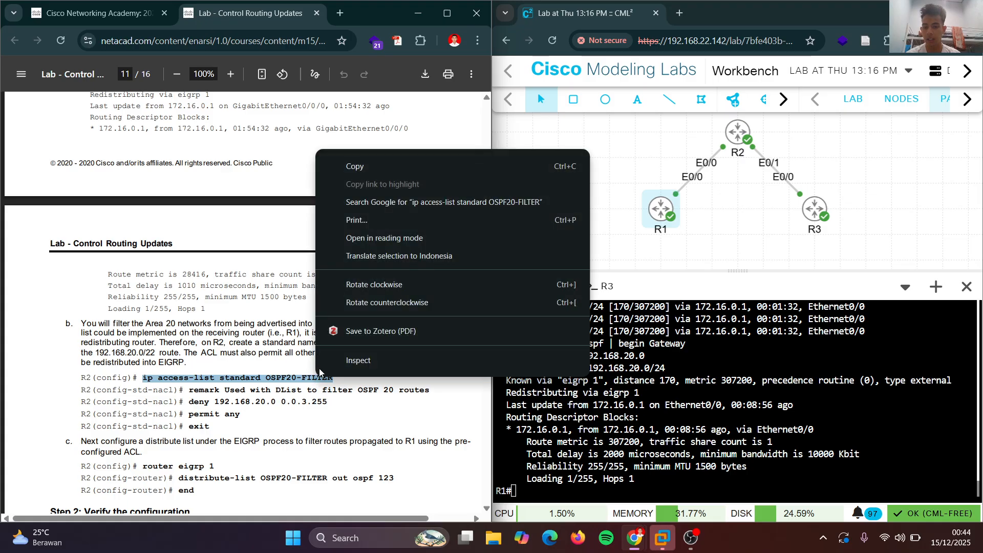
pyautogui.click(422, 170)
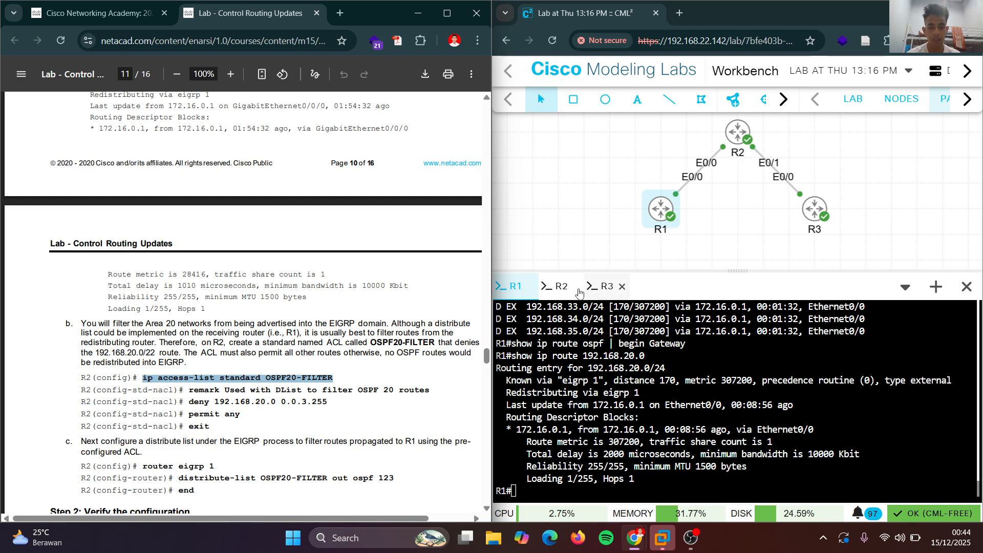
pyautogui.click(563, 289)
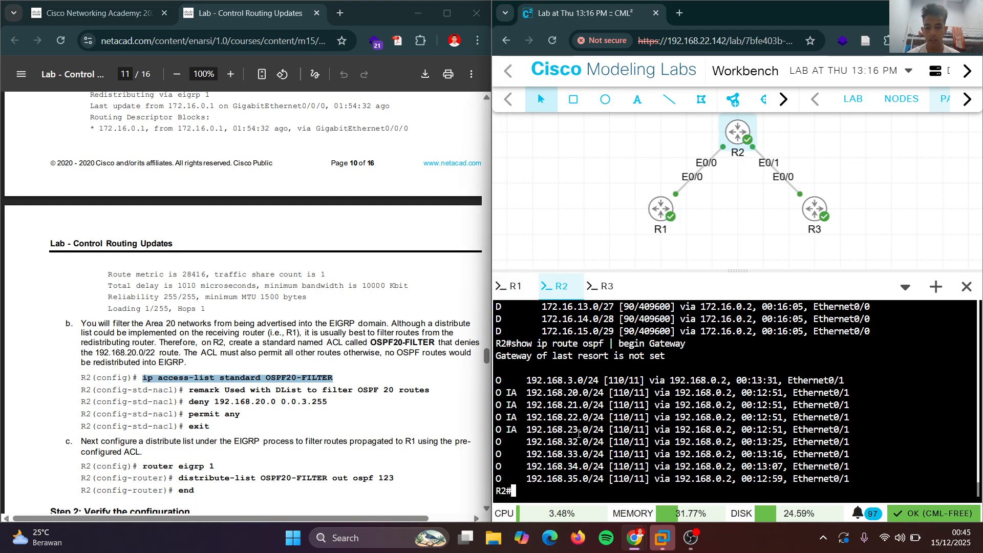
pyautogui.write('conf t')
pyautogui.press('Return')
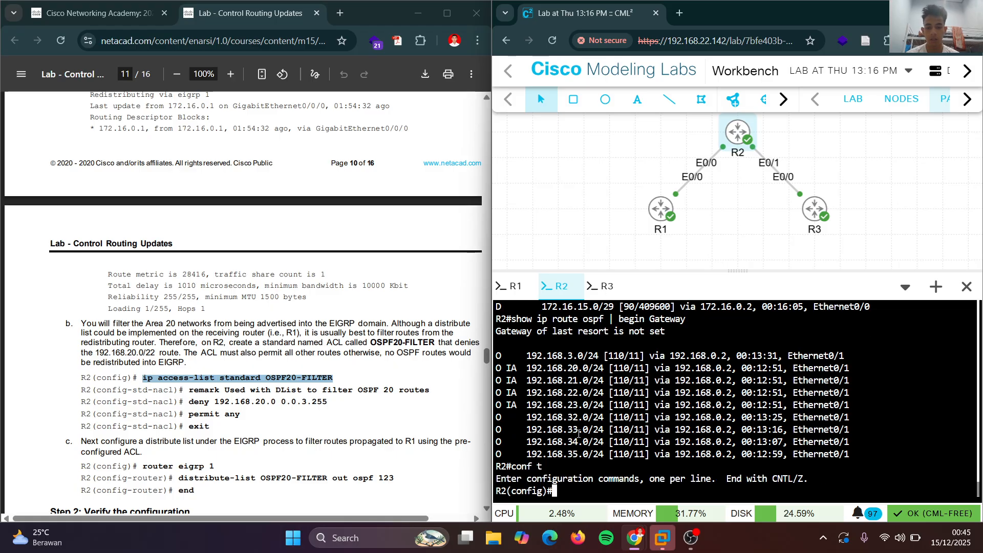
pyautogui.rightClick(580, 434)
pyautogui.click(629, 262)
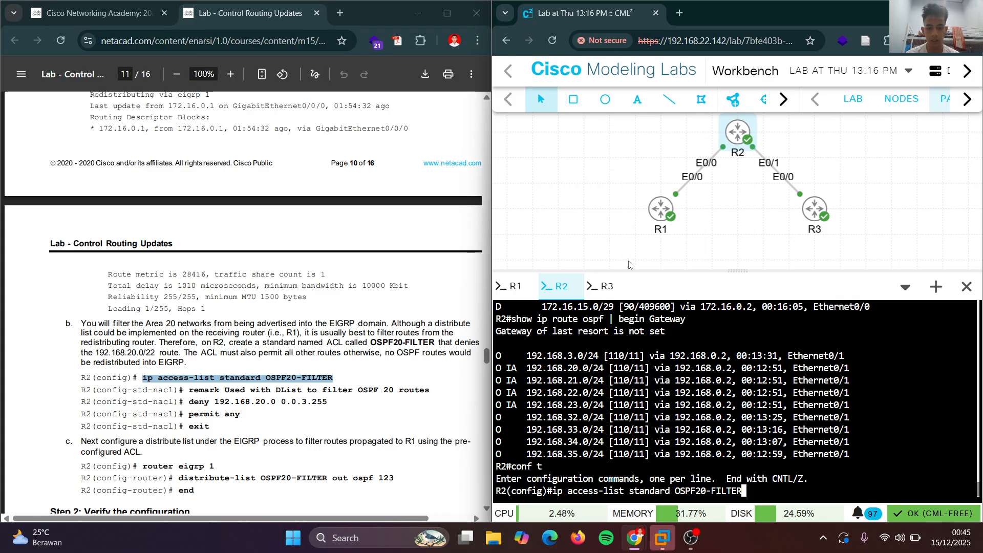
pyautogui.press('Return')
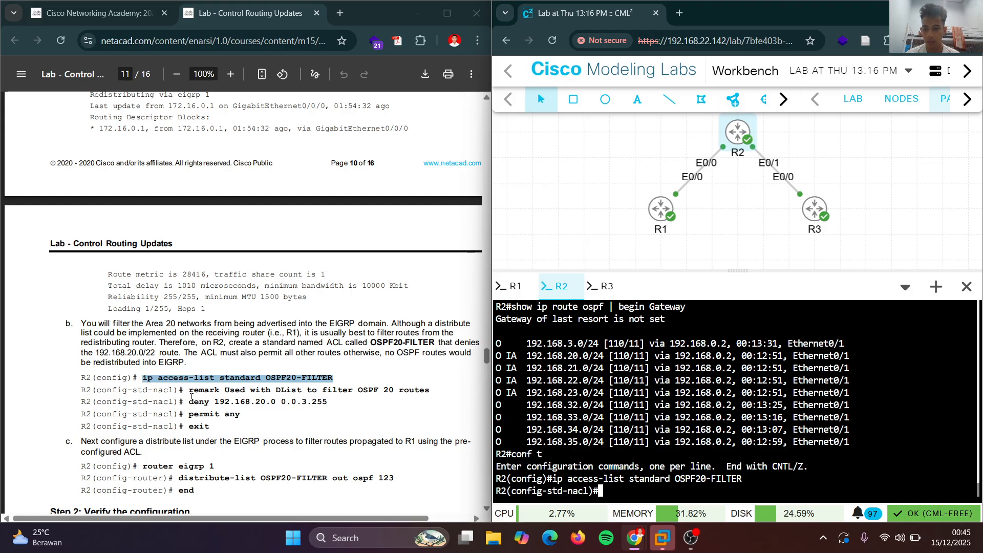
# Copy the guide's remark "Used with DList to filter OSPF 20 routes" into the OSPF20-FILTER ACL on R2.
pyautogui.moveTo(189, 394); pyautogui.dragTo(431, 394)
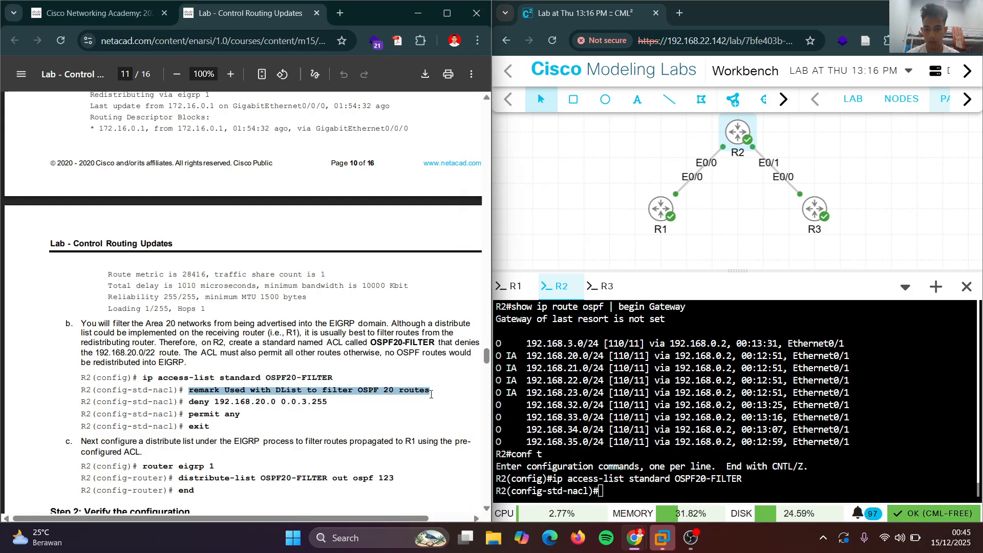
pyautogui.rightClick(422, 395)
pyautogui.click(508, 187)
pyautogui.rightClick(629, 398)
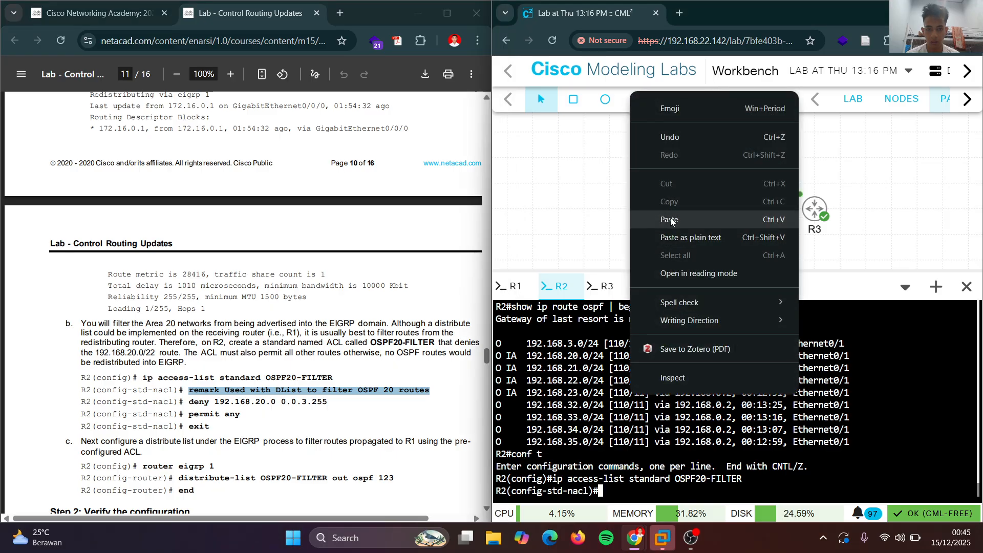
pyautogui.click(669, 219)
pyautogui.press('Return')
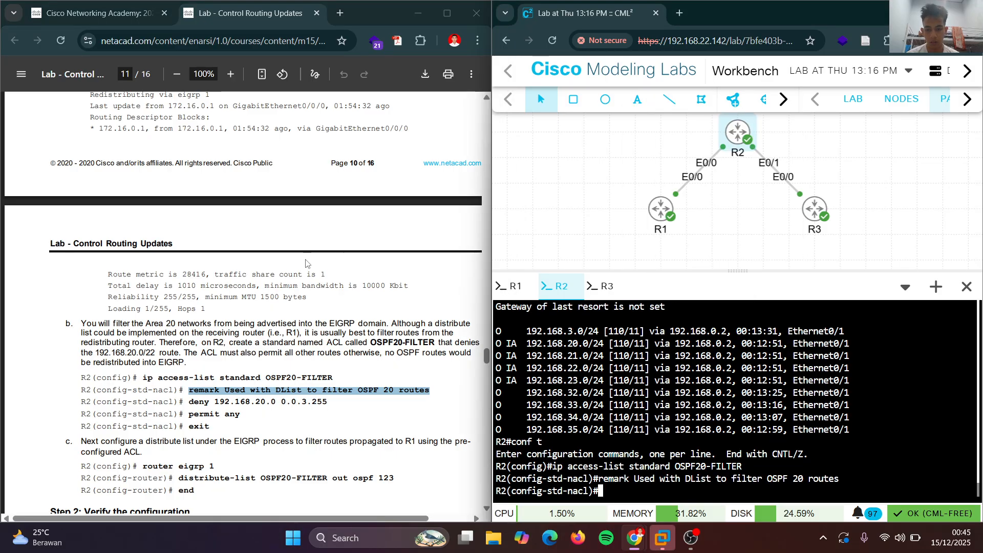
# Add the guide's entry deny 192.168.20.0 0.0.3.255 to the OSPF20-FILTER ACL on R2.
pyautogui.moveTo(188, 402); pyautogui.dragTo(333, 402)
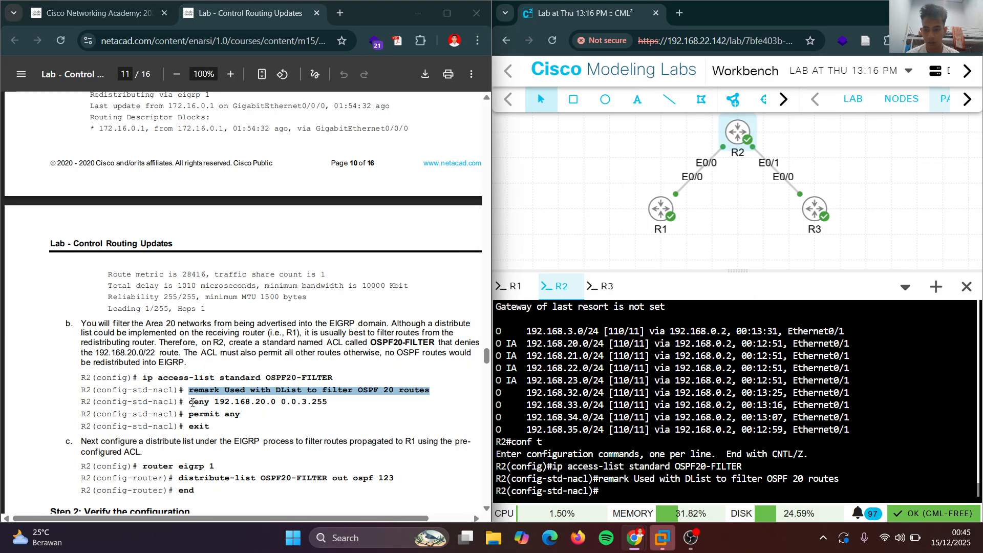
pyautogui.rightClick(322, 405)
pyautogui.click(387, 196)
pyautogui.rightClick(718, 377)
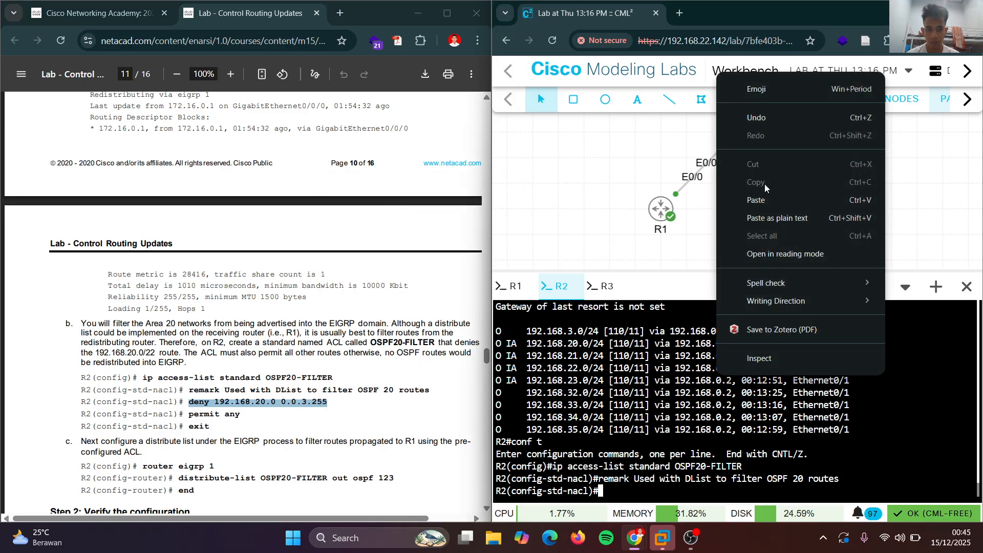
pyautogui.click(775, 200)
pyautogui.press('Return')
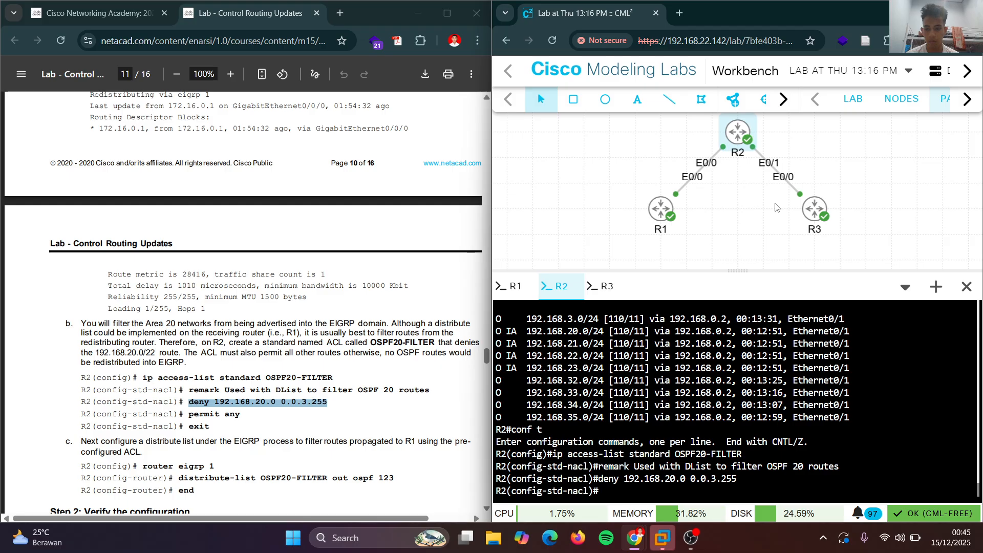
# Add a permit any entry to the OSPF20-FILTER ACL on R2 and exit ACL configuration mode.
pyautogui.write('per')
pyautogui.press('Tab')
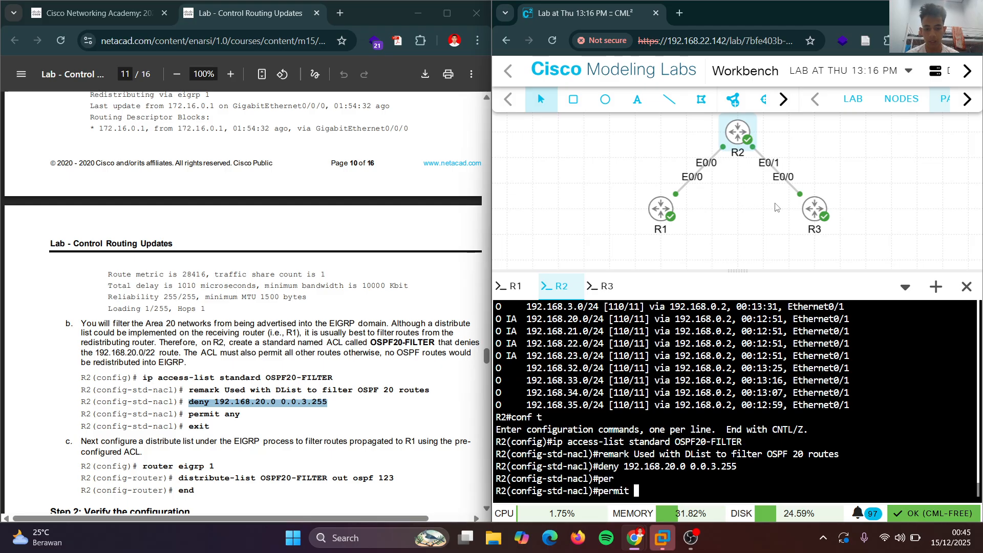
pyautogui.write('an')
pyautogui.press('Tab')
pyautogui.press('Return')
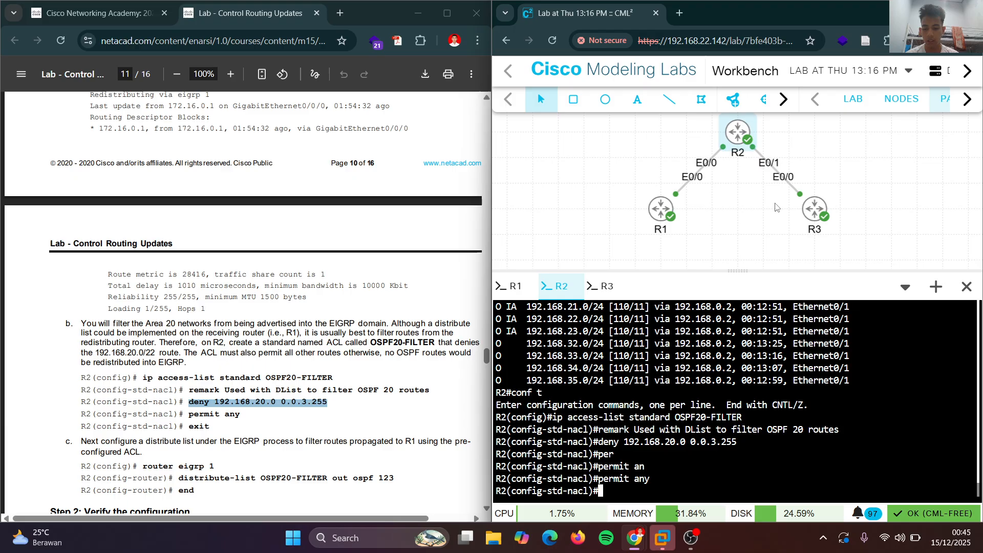
pyautogui.write('exit')
pyautogui.press('Return')
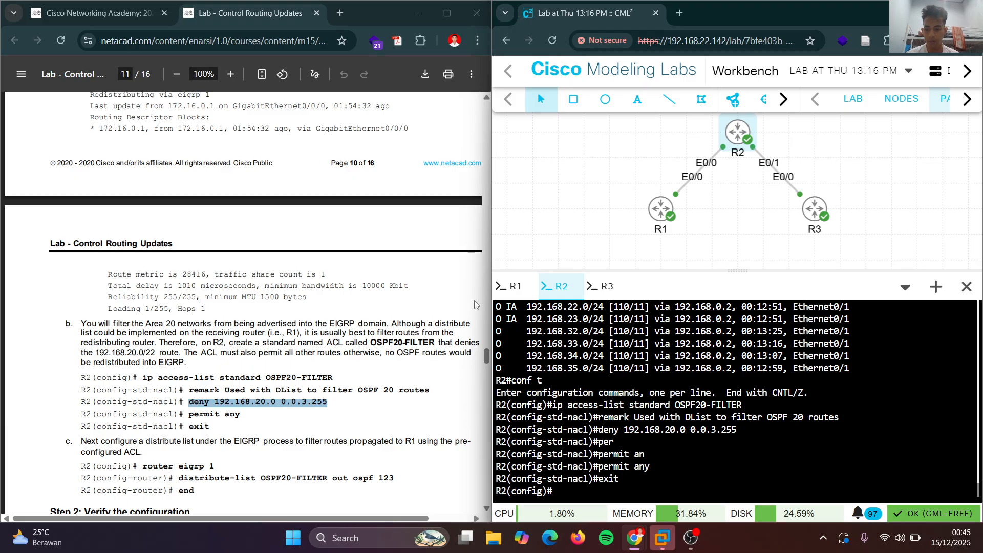
# Enter router configuration mode for EIGRP 1 on R2, as in the guide's Step 1c.
pyautogui.scroll(-3, 257, 348)
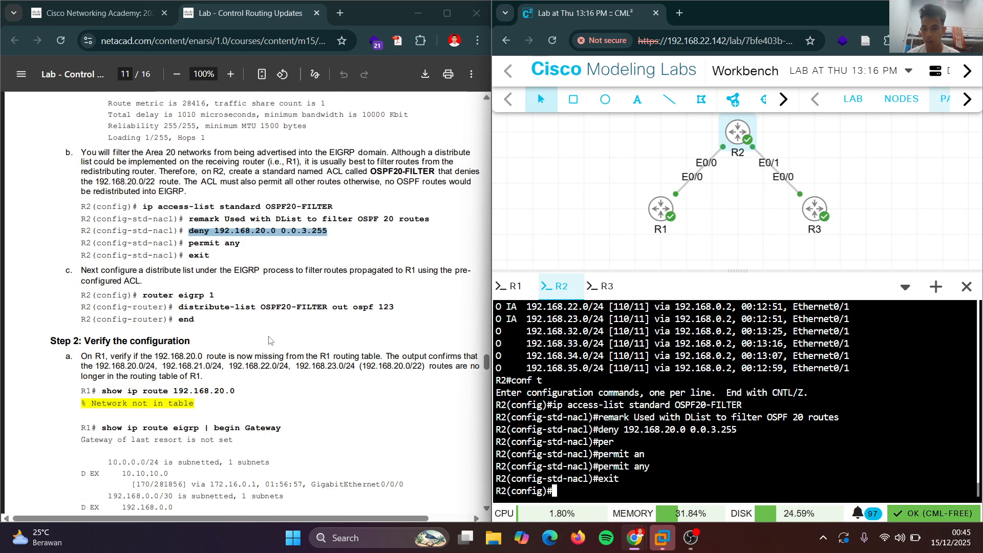
pyautogui.write('rou')
pyautogui.press('Tab')
pyautogui.write('t')
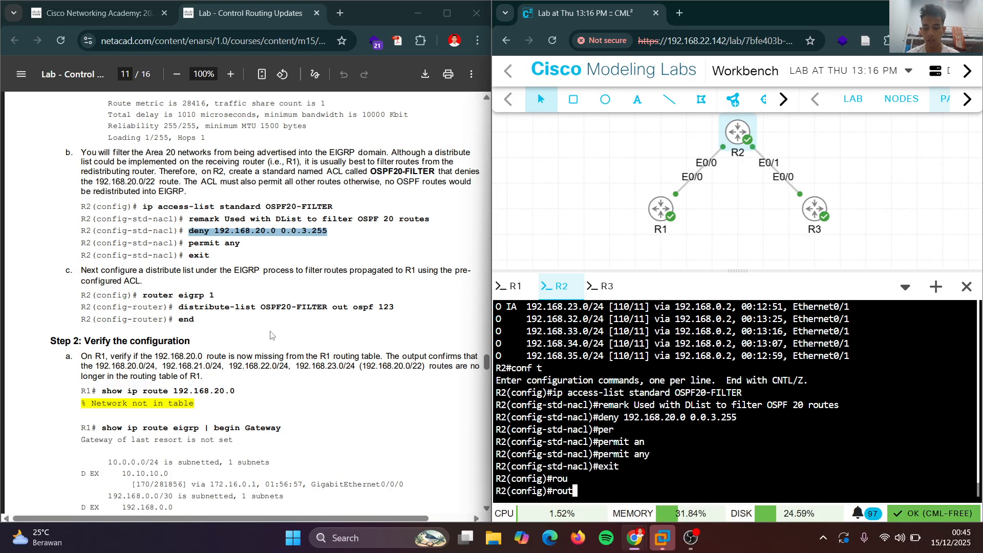
pyautogui.write('er ei')
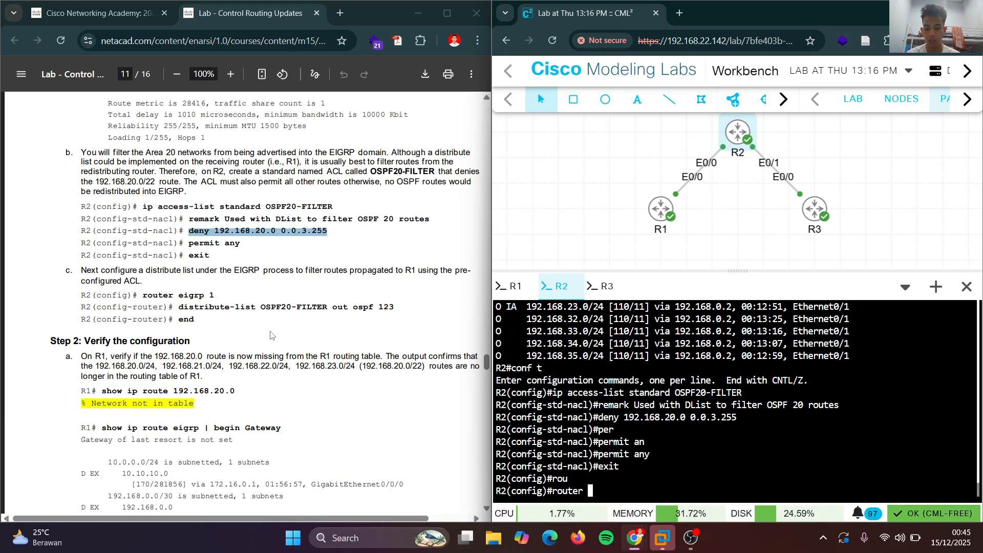
pyautogui.press('Tab')
pyautogui.write('1')
pyautogui.press('Return')
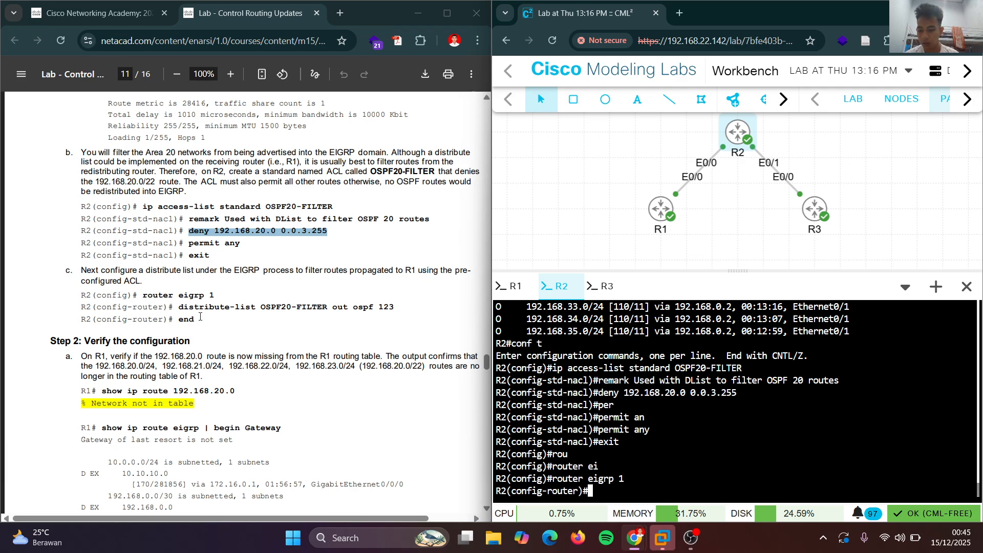
pyautogui.write('dis')
pyautogui.press('Tab')
pyautogui.write('t')
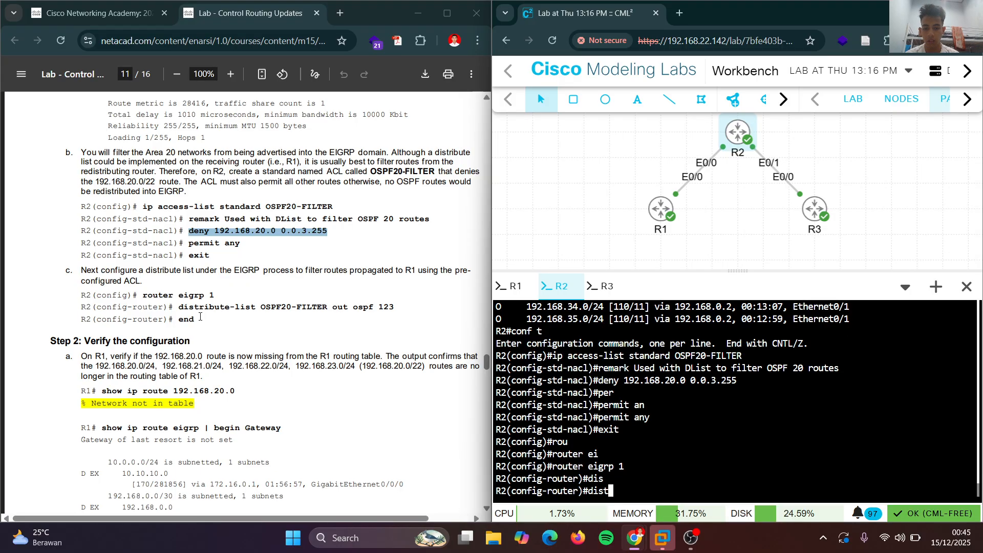
pyautogui.press('BackSpace')
pyautogui.press('BackSpace')
pyautogui.press('BackSpace')
pyautogui.press('BackSpace')
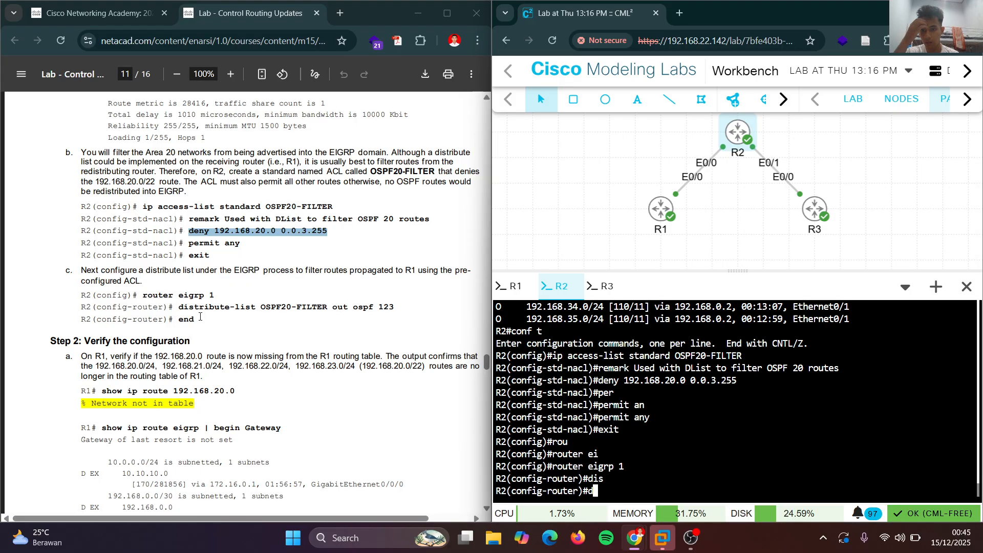
# Apply the guide's distribute-list OSPF20-FILTER out ospf 123 under EIGRP 1 on R2, and end configuration mode.
pyautogui.scroll(-3, 146, 250)
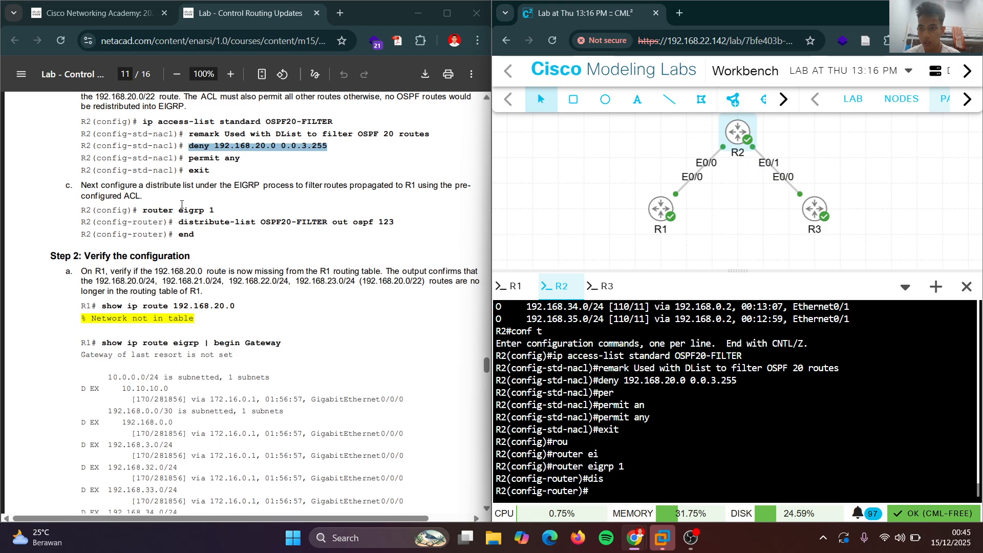
pyautogui.moveTo(179, 222); pyautogui.dragTo(399, 223)
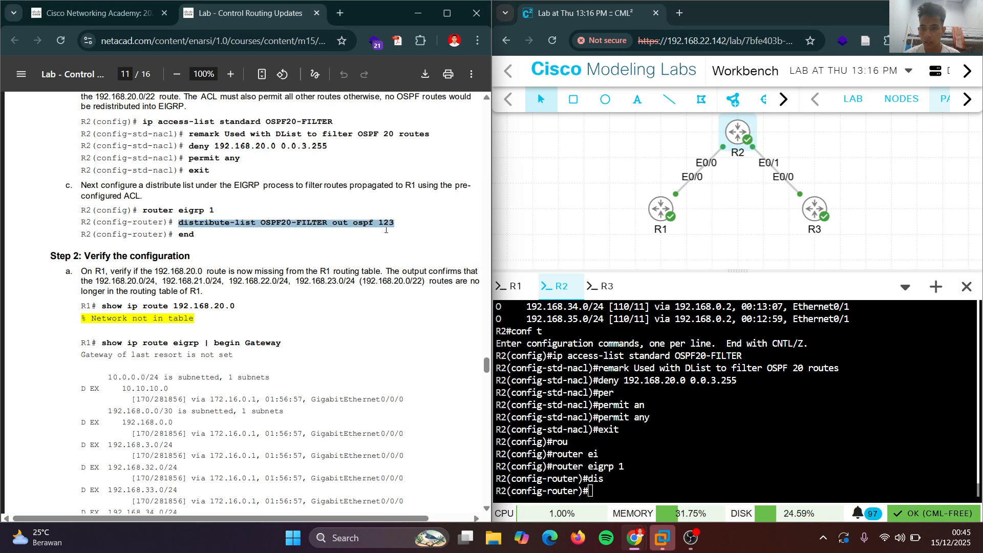
pyautogui.rightClick(389, 227)
pyautogui.click(451, 240)
pyautogui.rightClick(665, 384)
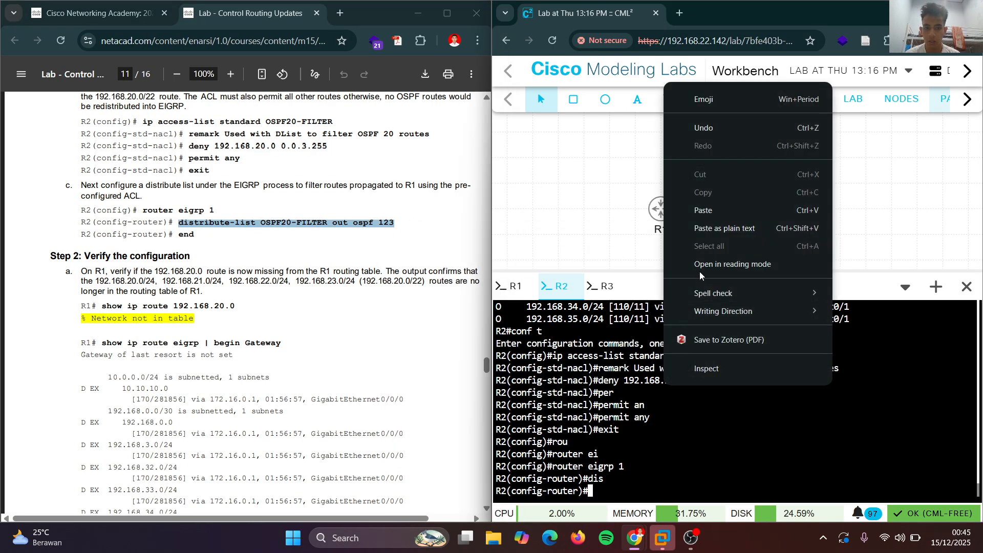
pyautogui.click(703, 210)
pyautogui.press('Return')
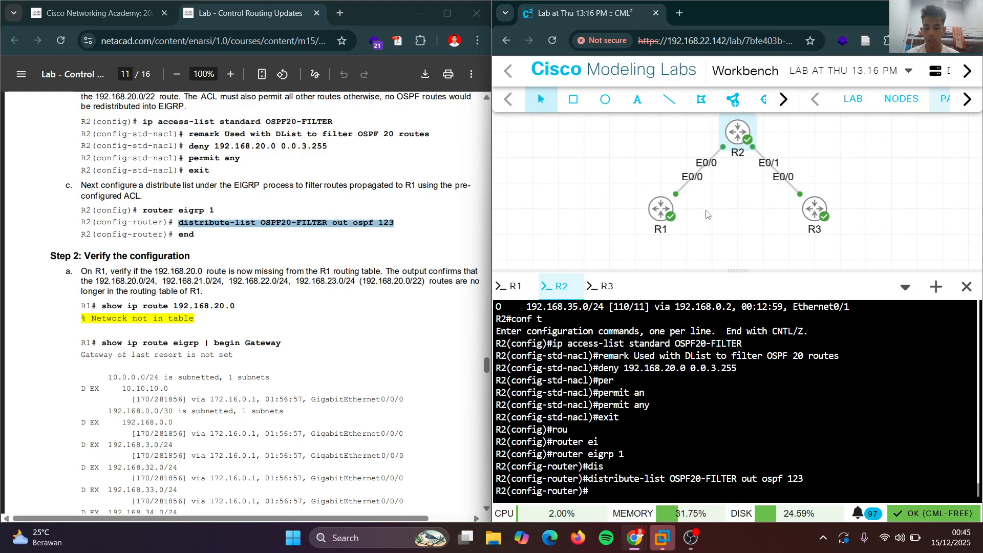
pyautogui.write('end')
pyautogui.press('Return')
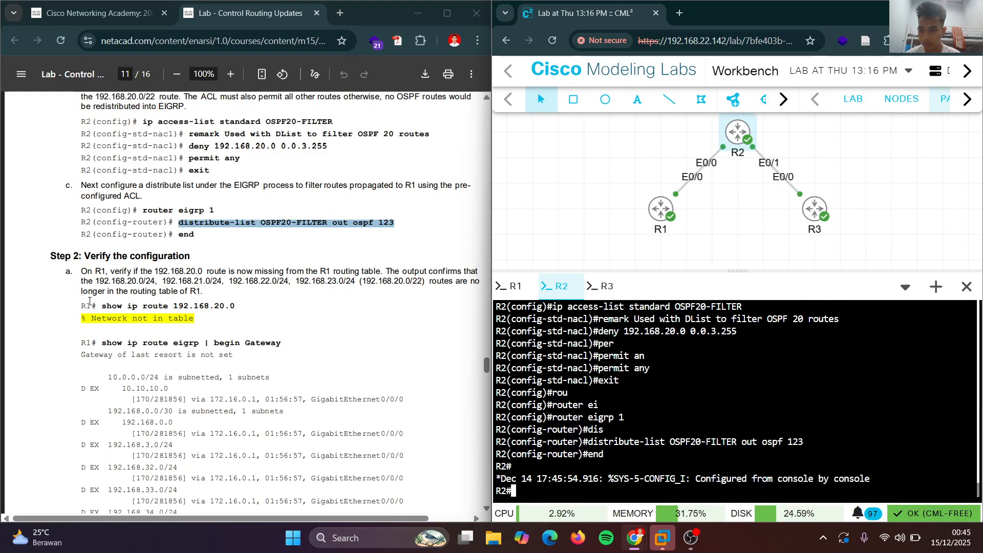
# Run the guide's show ip route 192.168.20.0 on R1, and repeat it to recheck the filtered route.
pyautogui.moveTo(101, 307); pyautogui.dragTo(236, 308)
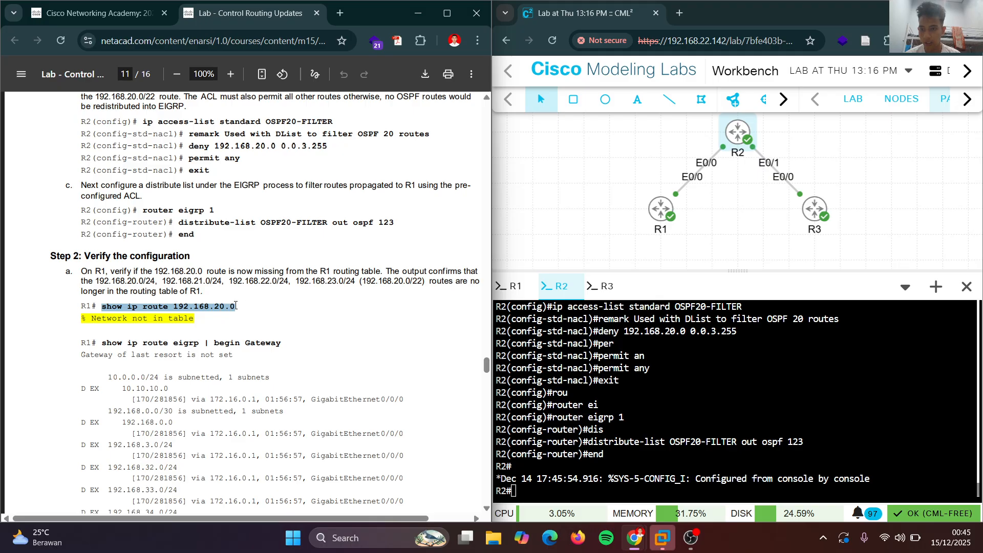
pyautogui.rightClick(239, 307)
pyautogui.click(321, 100)
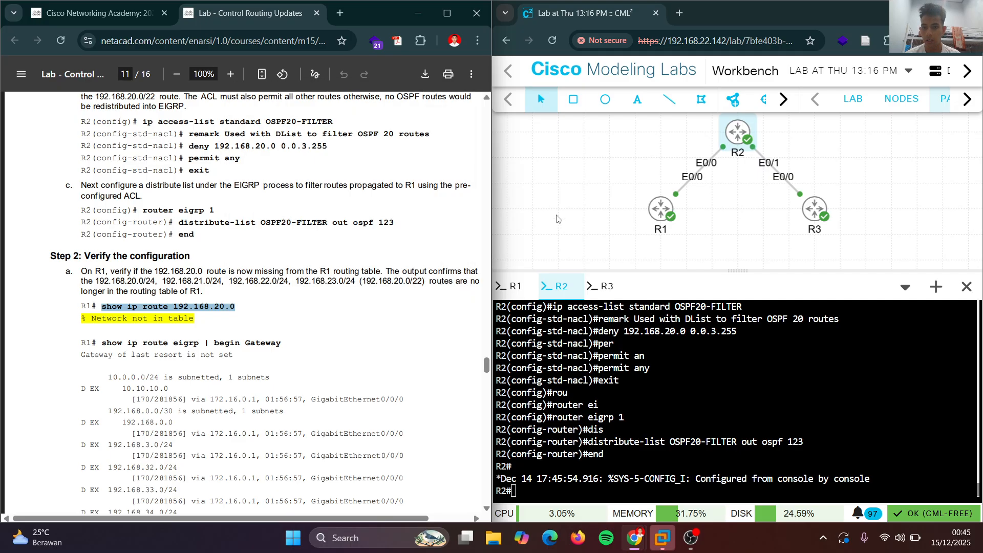
pyautogui.click(519, 288)
pyautogui.rightClick(616, 419)
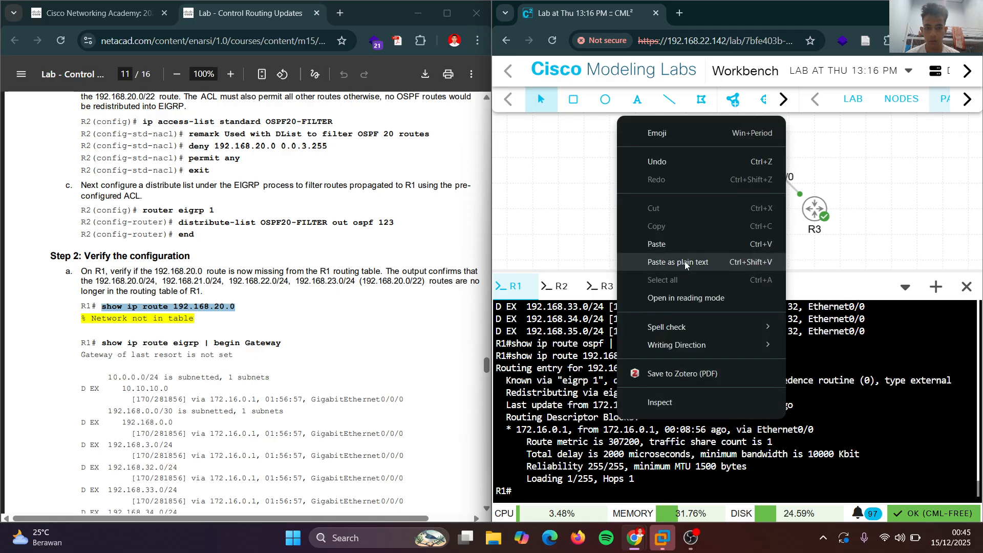
pyautogui.click(691, 245)
pyautogui.press('Return')
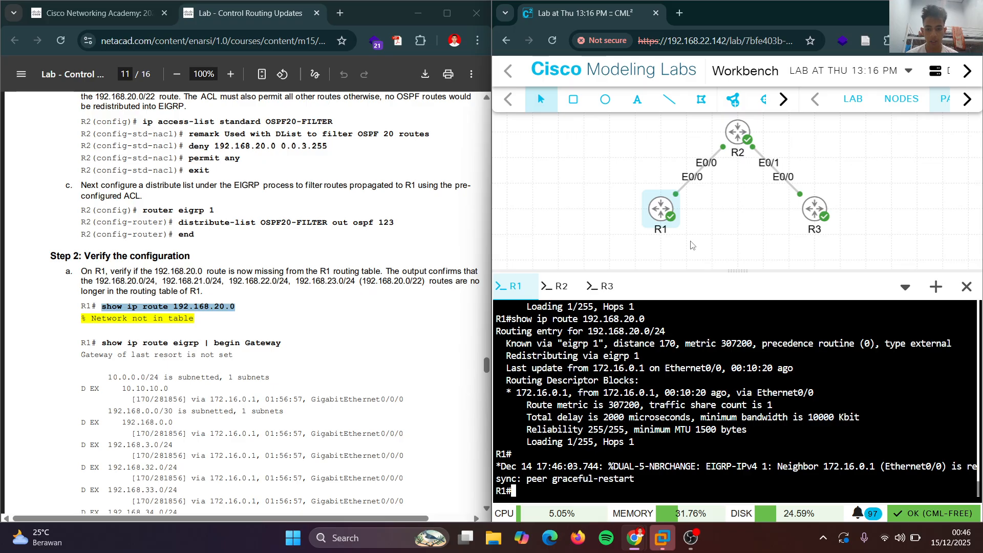
pyautogui.press('Up')
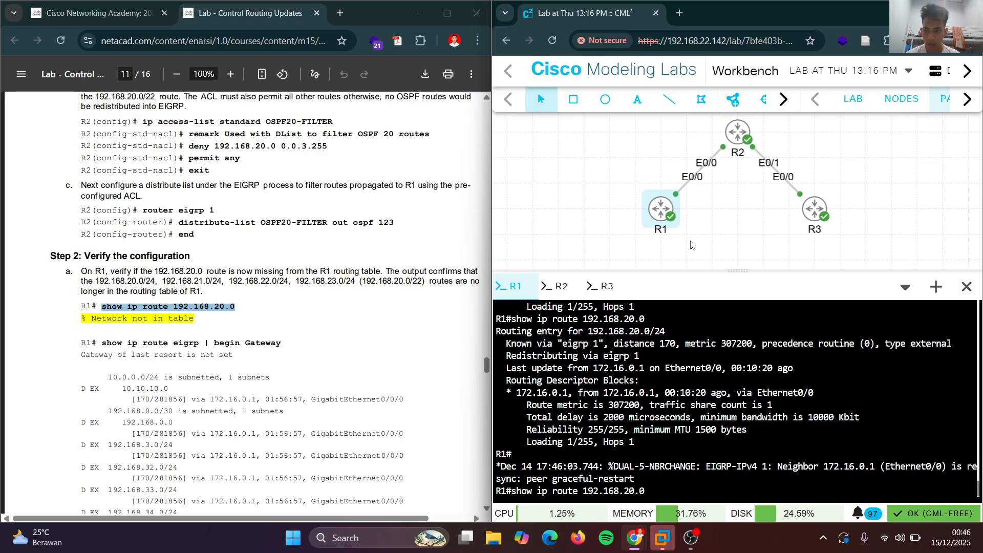
pyautogui.press('Return')
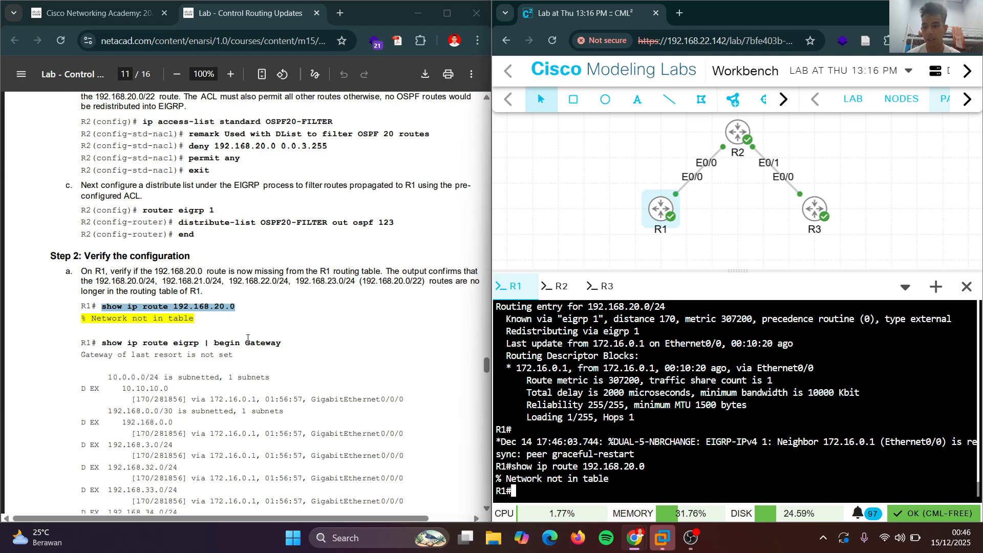
# List R1's EIGRP routes with the guide's show ip route eigrp | begin Gateway command.
pyautogui.scroll(-3, 87, 286)
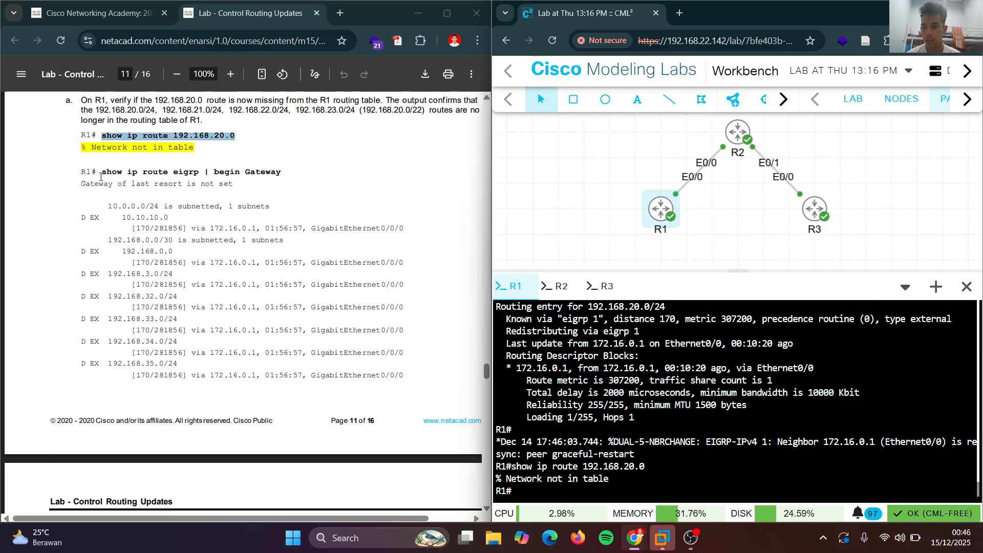
pyautogui.moveTo(101, 173); pyautogui.dragTo(279, 166)
pyautogui.rightClick(274, 172)
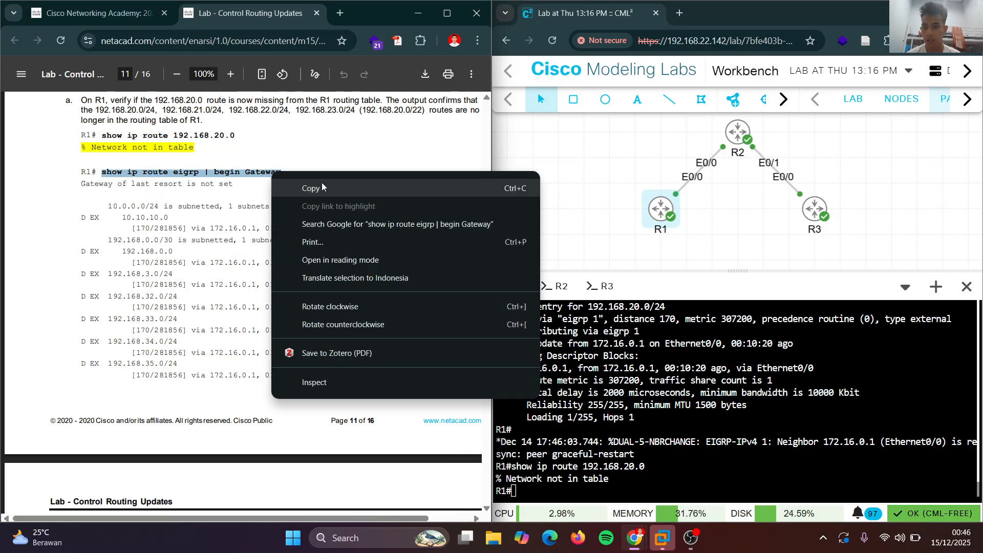
pyautogui.click(321, 182)
pyautogui.rightClick(683, 389)
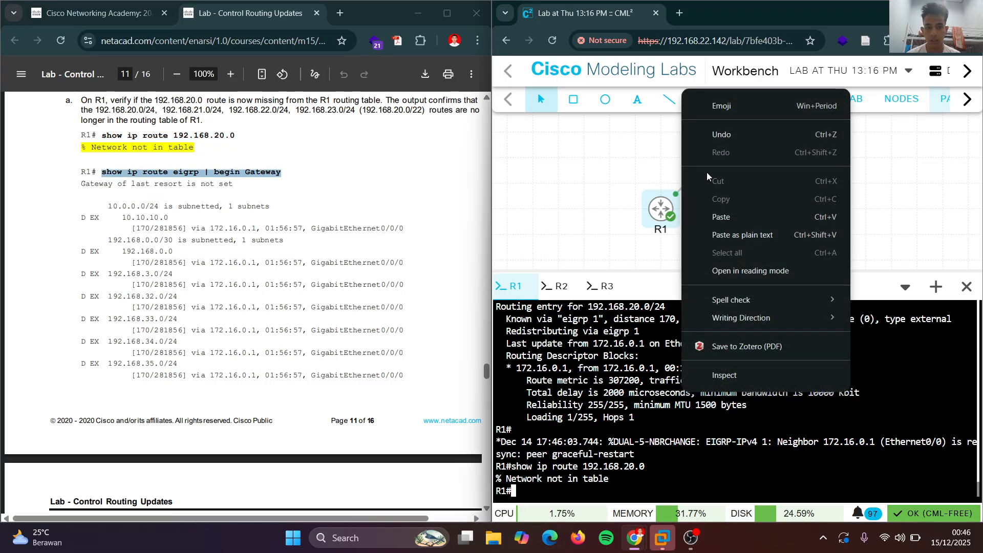
pyautogui.click(736, 220)
pyautogui.press('Return')
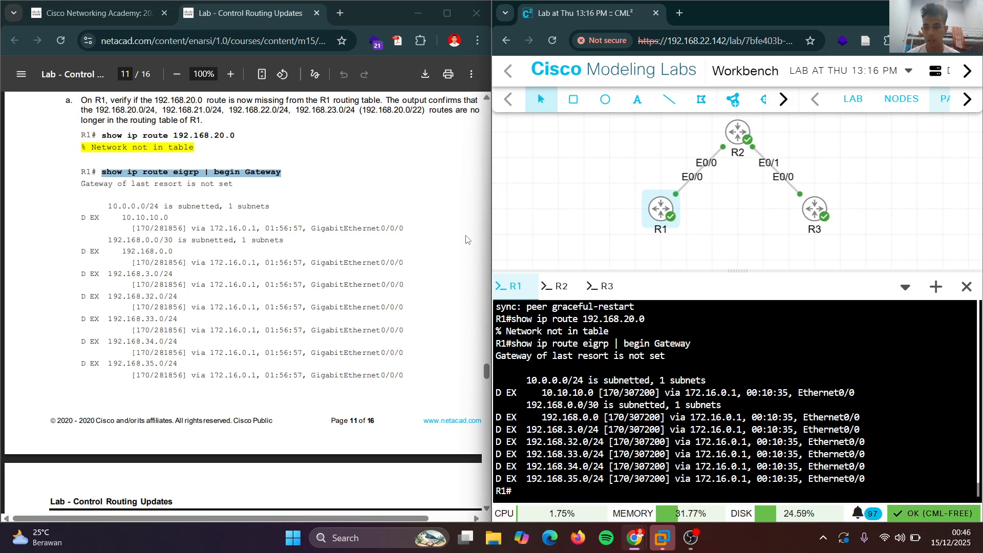
# Read the guide's Part 4, Step 1 on filtering redistributed routes with a distribute list and prefix list.
pyautogui.scroll(-4, 229, 242)
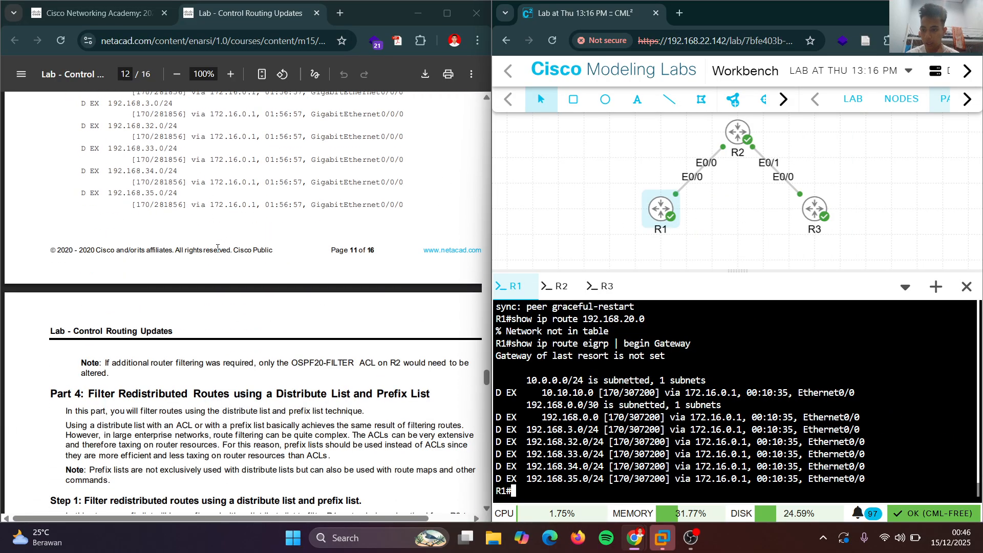
pyautogui.scroll(-5, 215, 253)
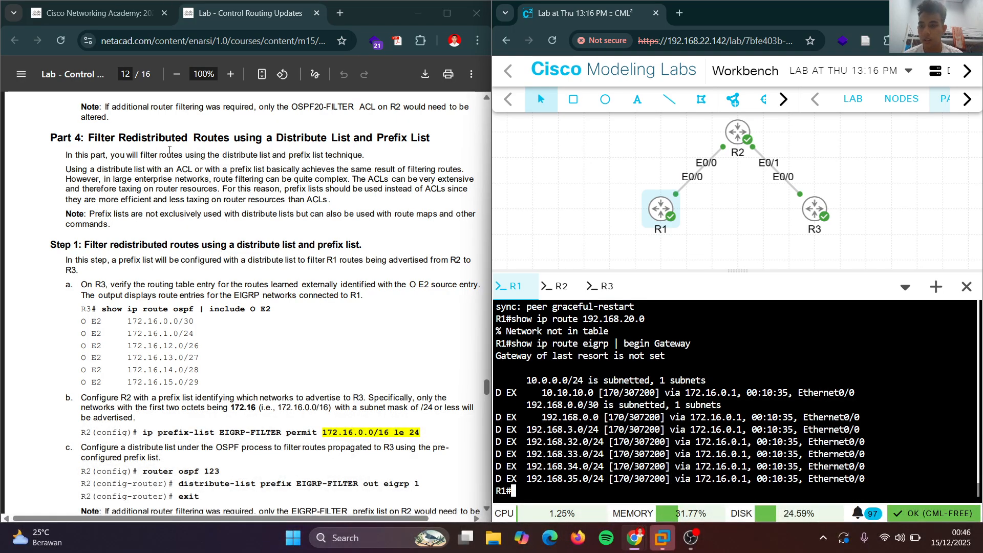
pyautogui.scroll(-4, 170, 149)
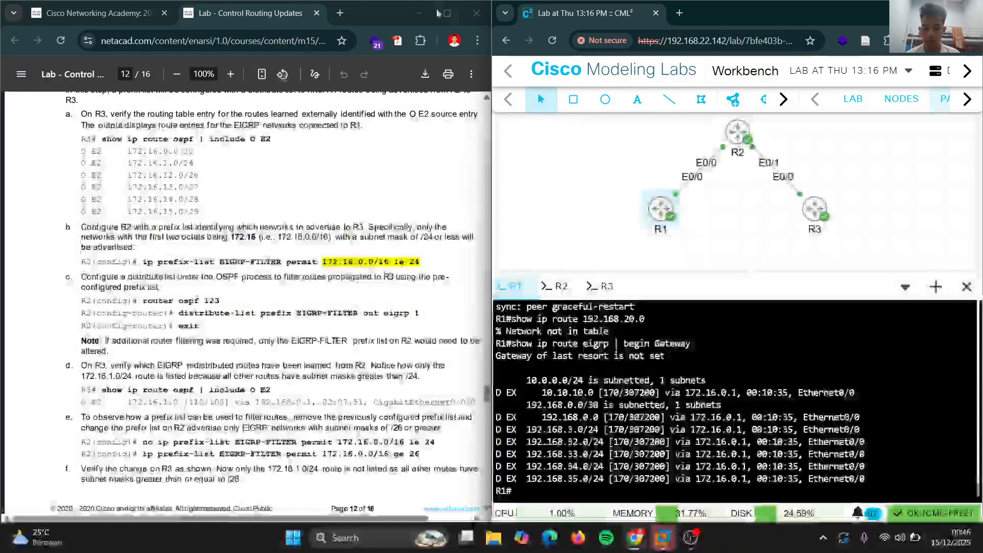
pyautogui.scroll(-2, 335, 174)
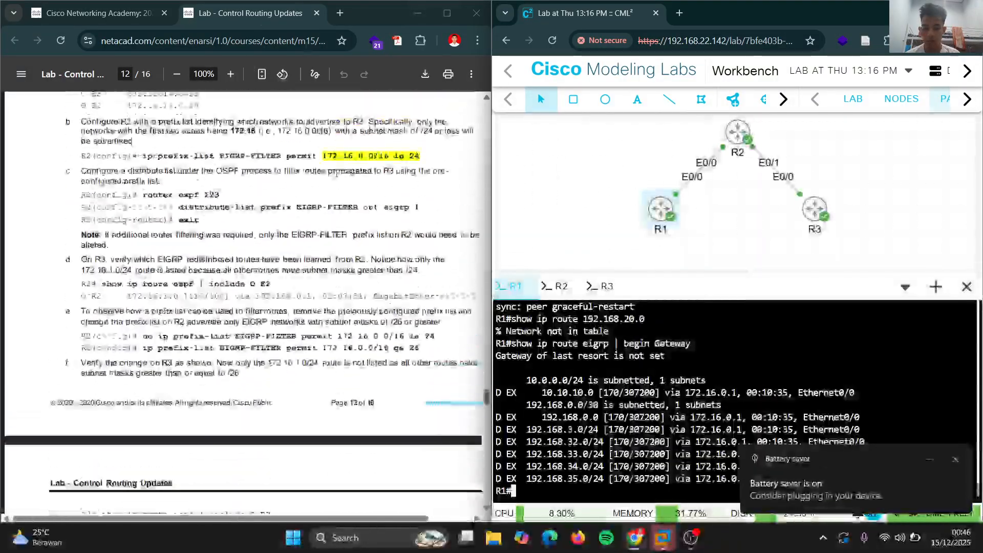
pyautogui.scroll(1, 336, 174)
pyautogui.click(955, 459)
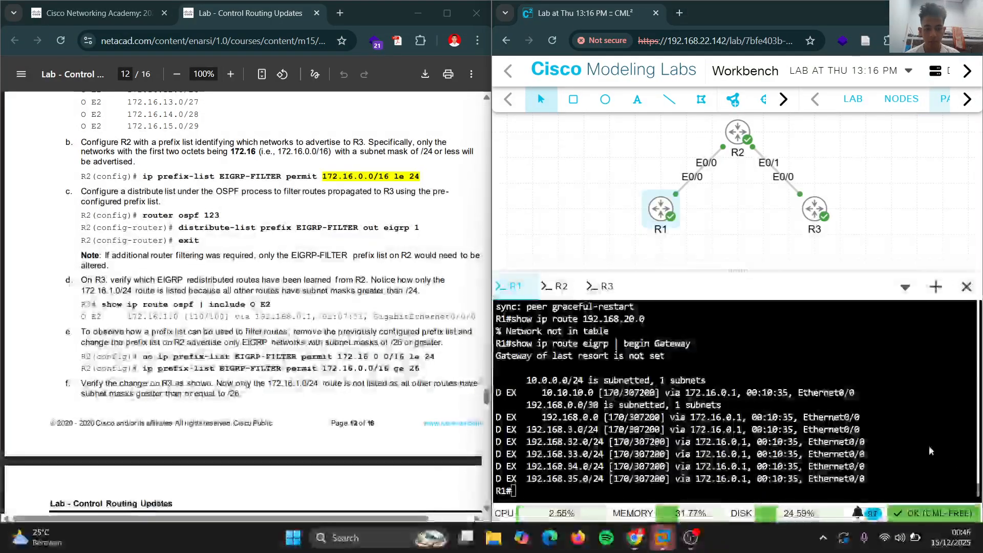
pyautogui.press('XF86MonBrightnessUp')
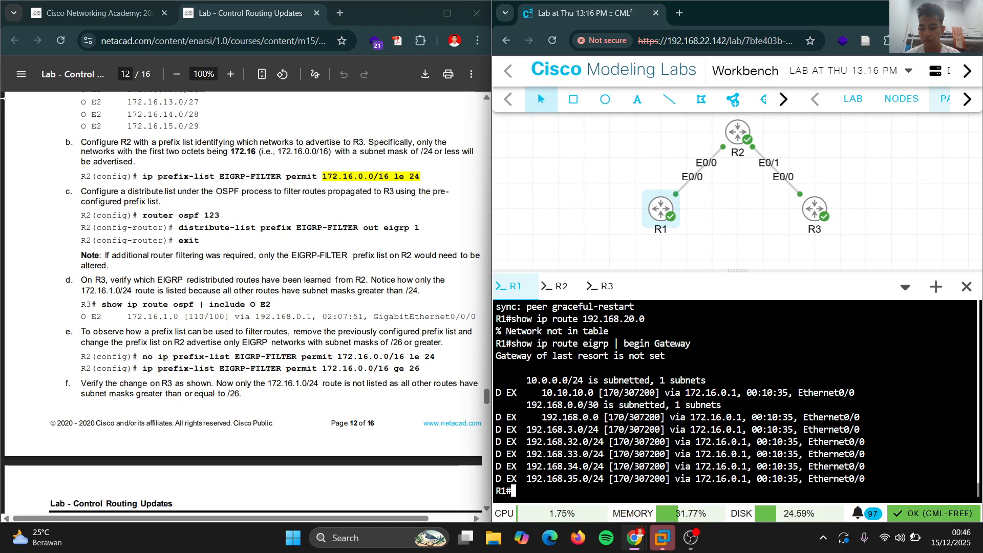
pyautogui.scroll(5, 231, 226)
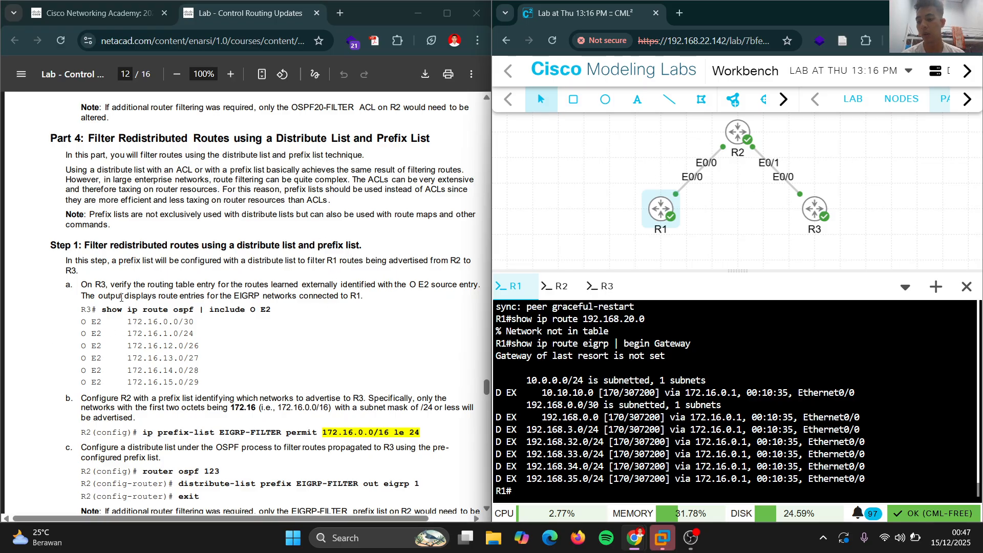
# List the external OSPF routes on R3 with the guide's show ip route ospf | include O E2 command.
pyautogui.moveTo(100, 310); pyautogui.dragTo(271, 310)
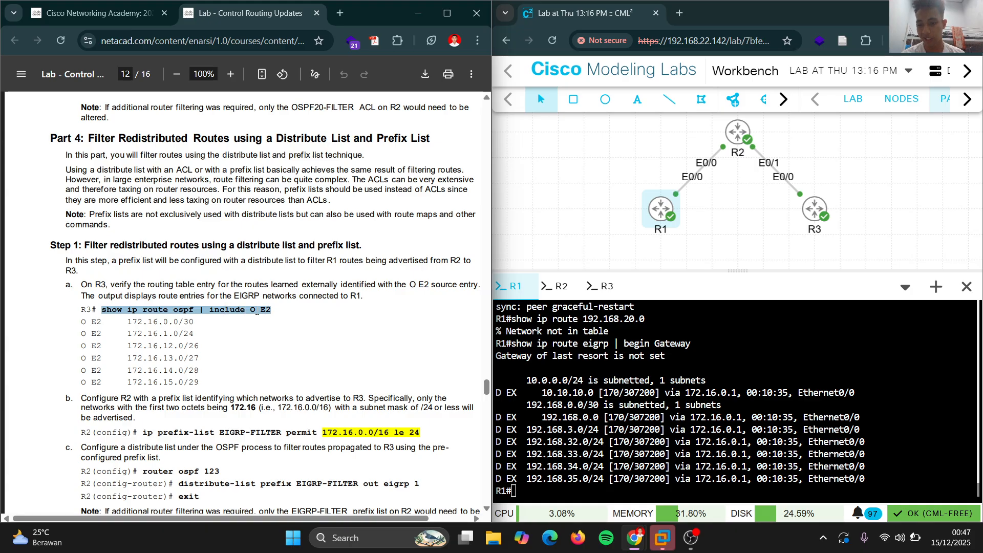
pyautogui.rightClick(259, 310)
pyautogui.click(389, 106)
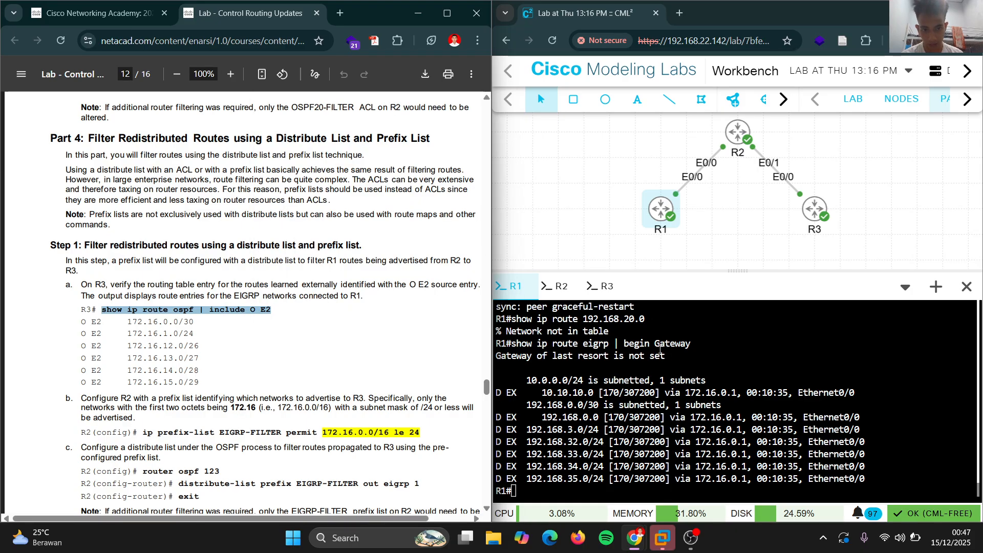
pyautogui.click(603, 286)
pyautogui.rightClick(634, 410)
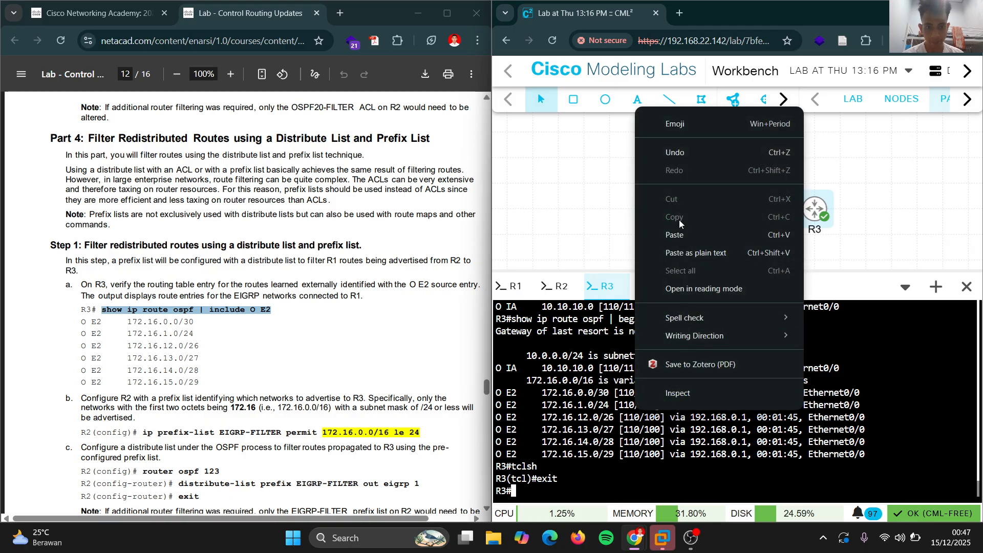
pyautogui.click(674, 235)
pyautogui.press('Return')
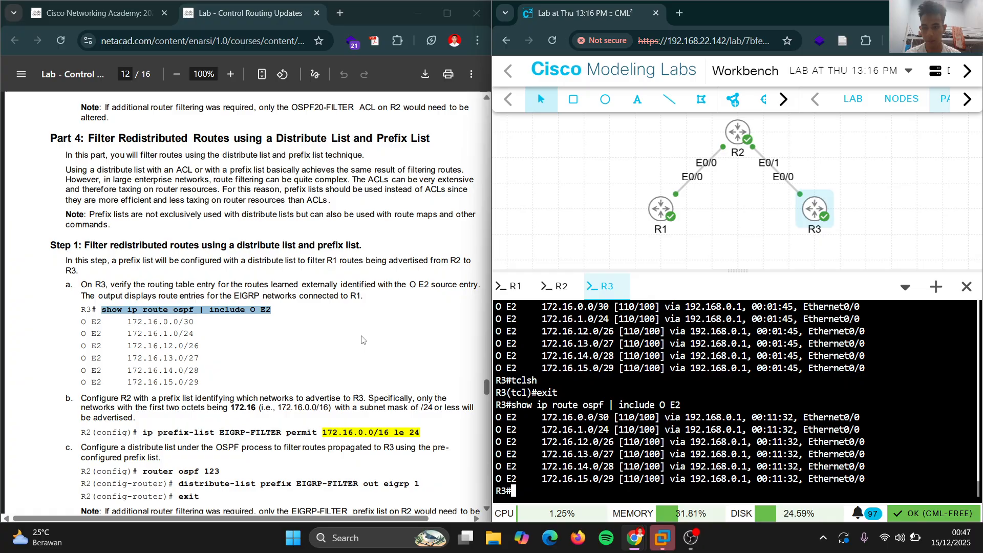
# Copy the command ip prefix-list EIGRP-FILTER permit 172.16.0.0/16 le 24 from Step 1b of the guide.
pyautogui.scroll(-3, 334, 350)
pyautogui.scroll(-2, 335, 351)
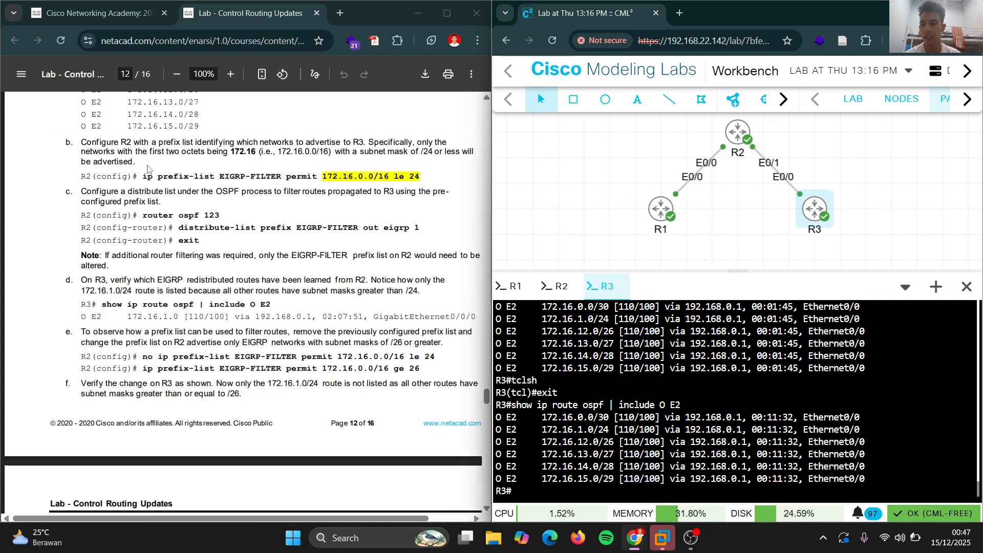
pyautogui.moveTo(138, 179); pyautogui.dragTo(282, 178)
pyautogui.click(418, 178)
pyautogui.click(281, 178)
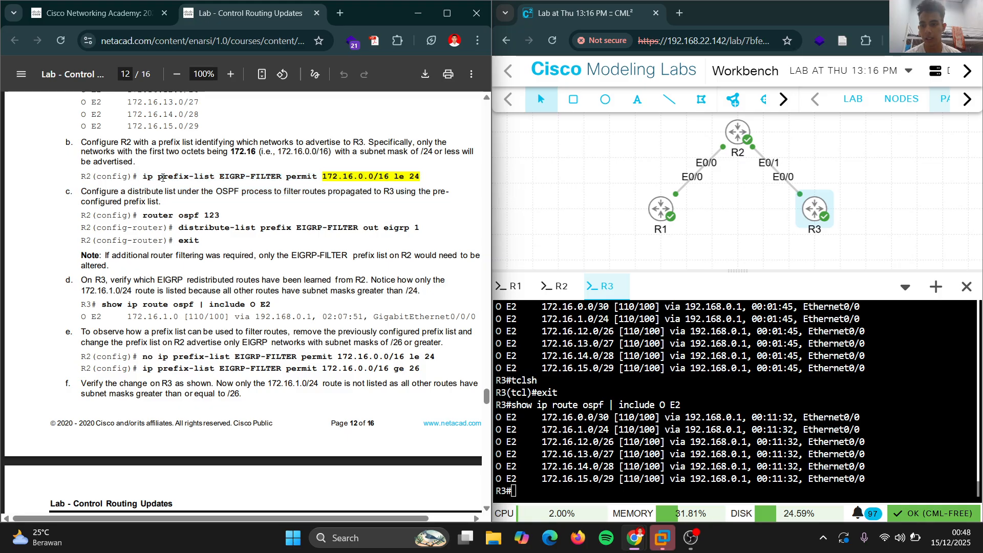
pyautogui.moveTo(140, 179); pyautogui.dragTo(417, 183)
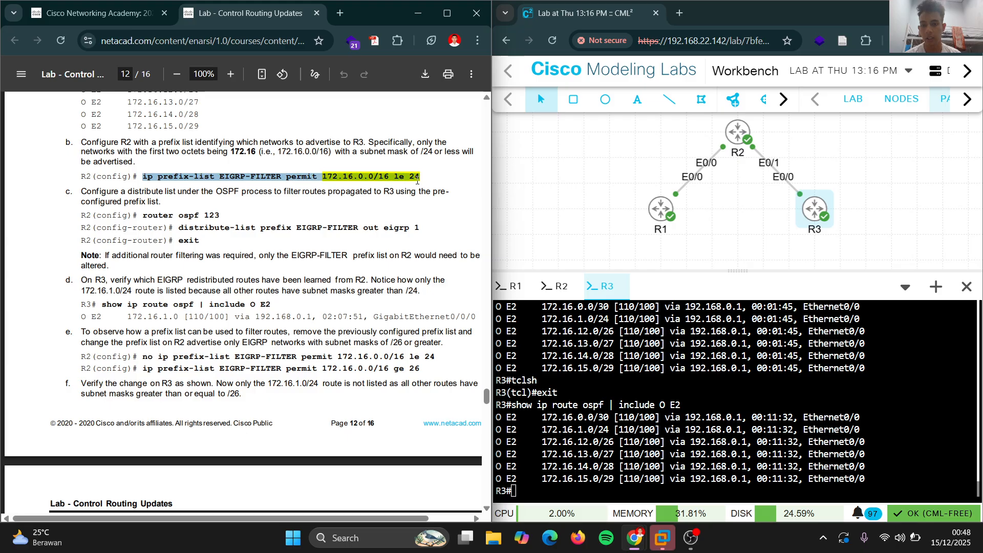
pyautogui.rightClick(418, 180)
pyautogui.click(445, 194)
# Switch to the R2 console and enter global configuration mode with conf t.
pyautogui.click(560, 289)
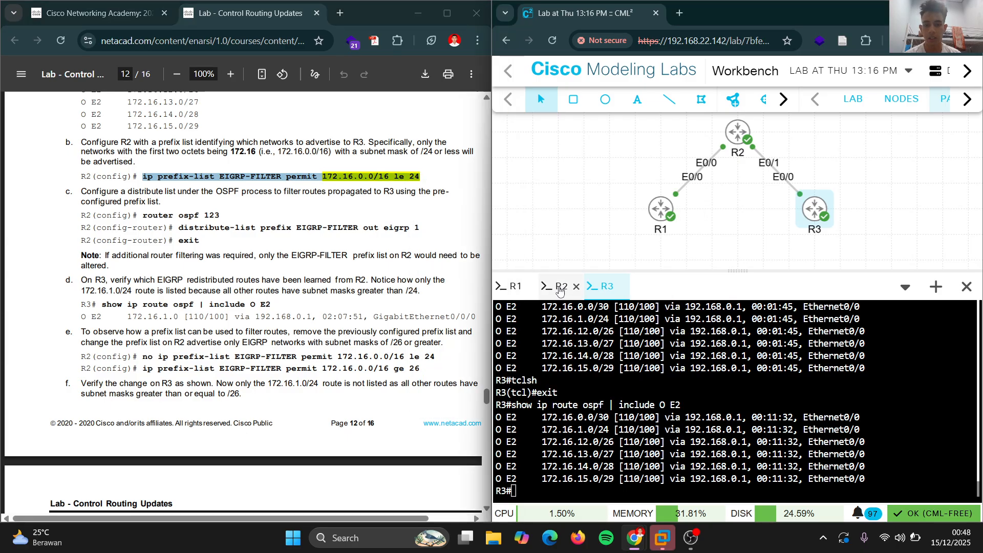
pyautogui.click(560, 289)
pyautogui.write('c')
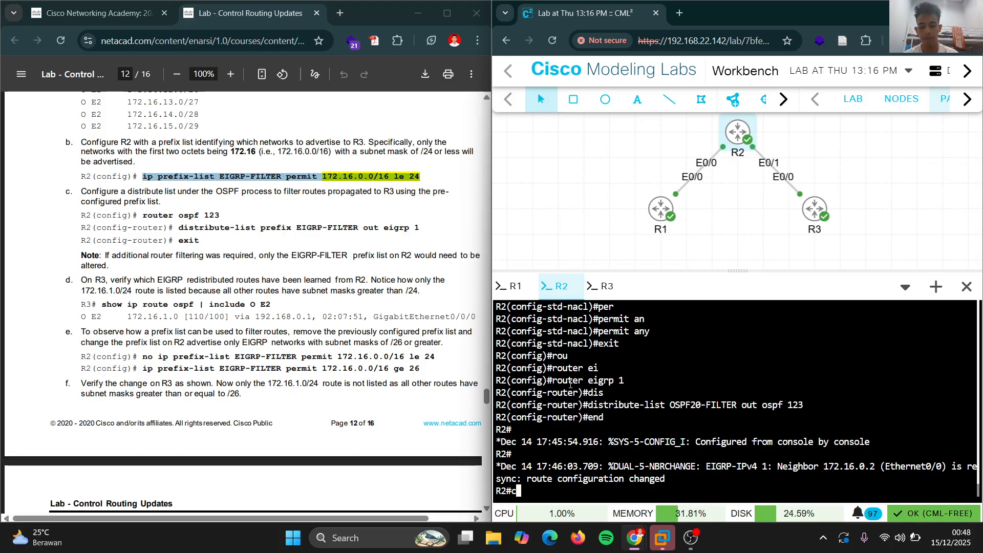
pyautogui.write('onf t')
pyautogui.press('Return')
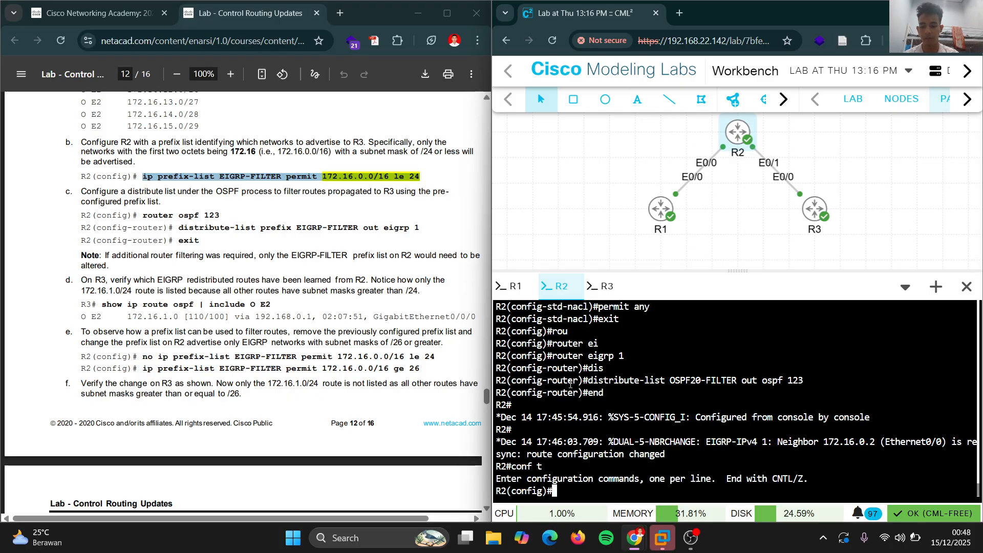
# Create the EIGRP-FILTER prefix list on R2, permitting 172.16.0.0/16 le 24.
pyautogui.press('XF86AudioMicMute')
pyautogui.press('XF86AudioMicMute')
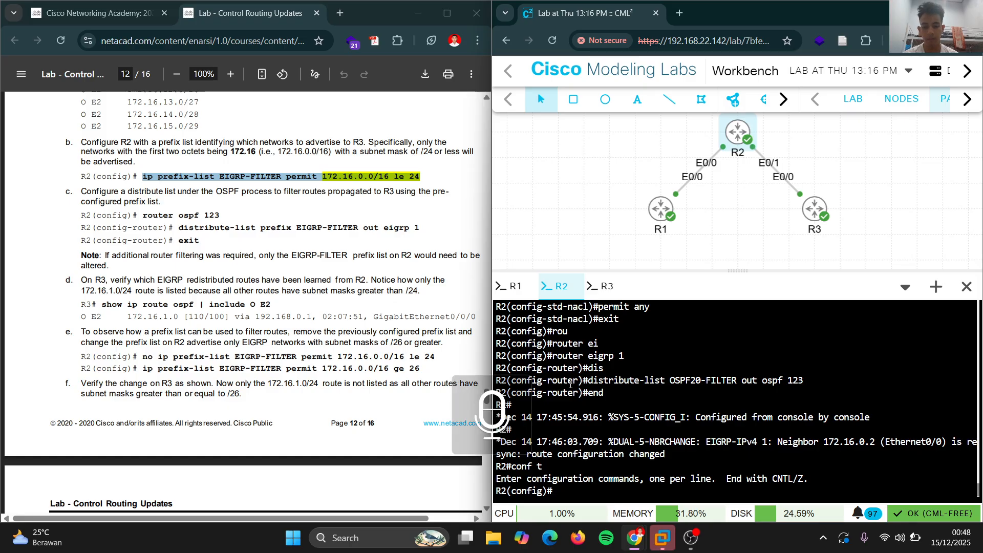
pyautogui.rightClick(570, 383)
pyautogui.click(687, 179)
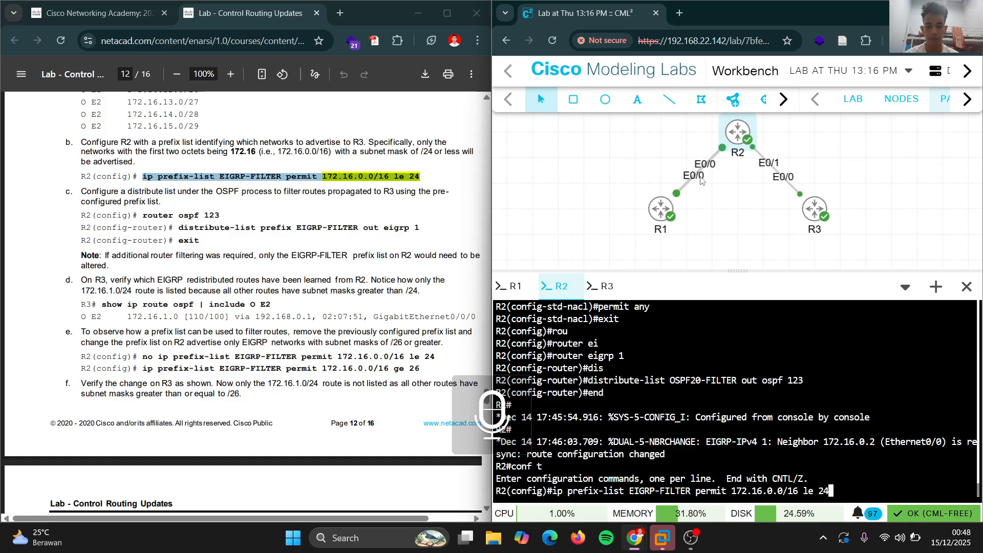
pyautogui.press('Return')
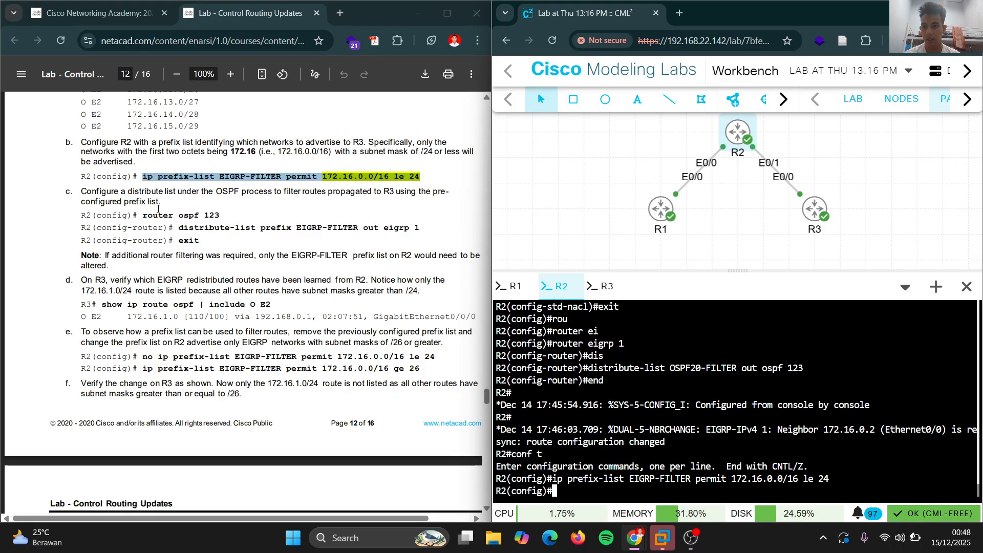
# Enter router configuration mode for OSPF 123 on R2, as in the guide's Step 1c.
pyautogui.moveTo(137, 215); pyautogui.dragTo(224, 214)
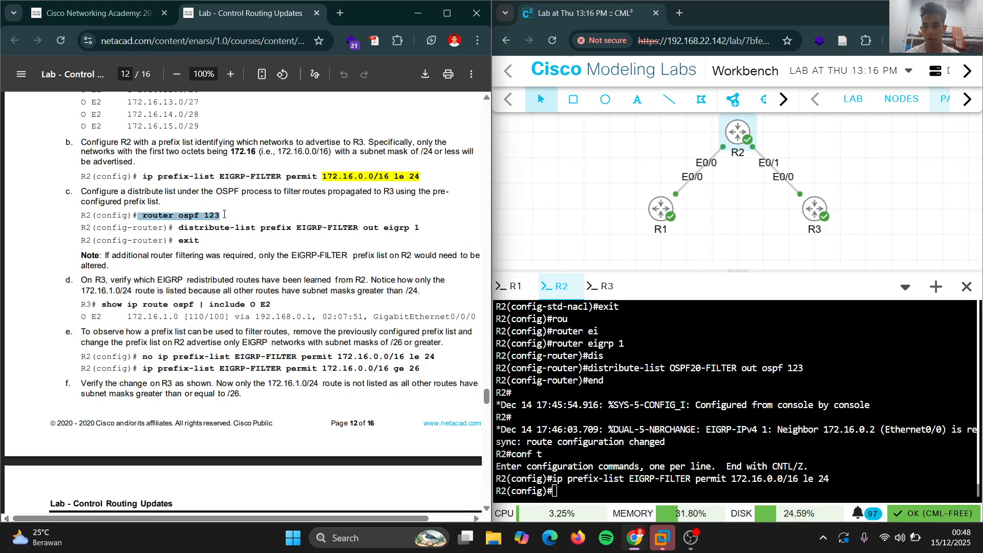
pyautogui.rightClick(223, 214)
pyautogui.click(241, 221)
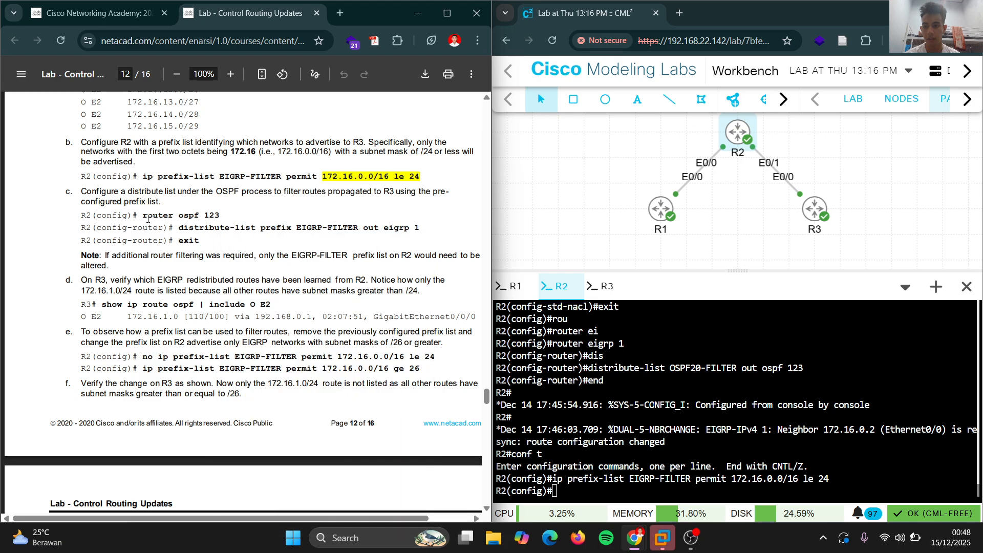
pyautogui.moveTo(142, 215); pyautogui.dragTo(220, 214)
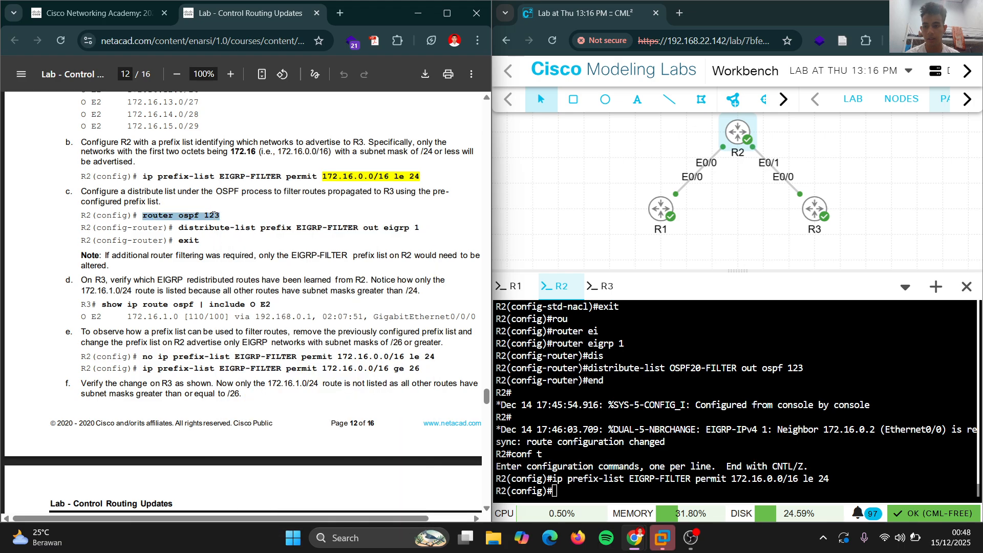
pyautogui.rightClick(214, 215)
pyautogui.click(241, 225)
pyautogui.rightClick(552, 387)
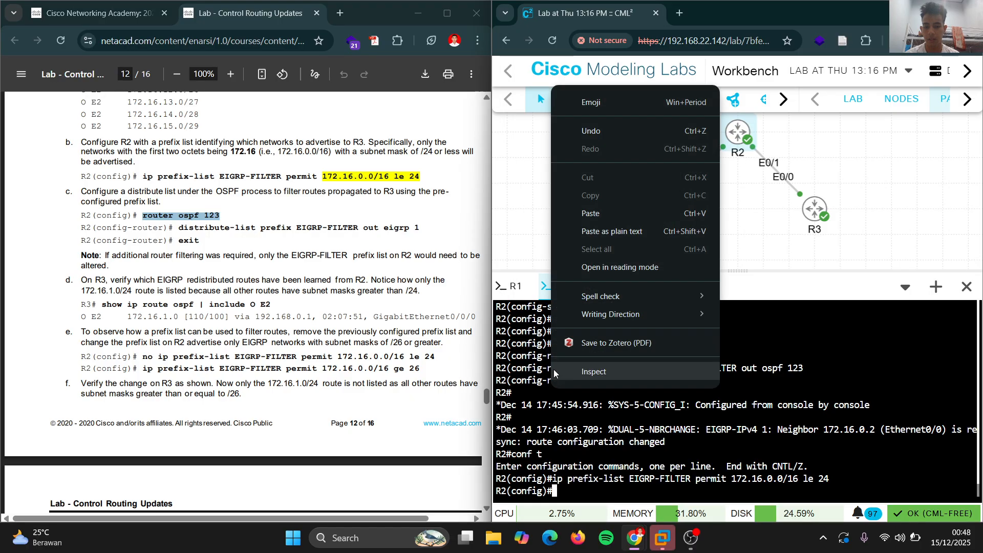
pyautogui.click(602, 212)
pyautogui.press('Return')
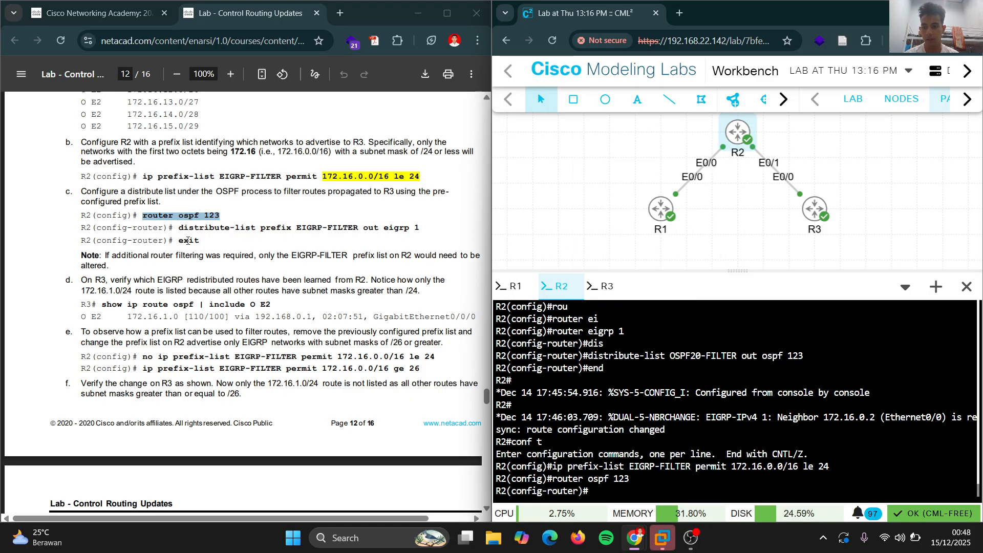
# Apply distribute-list prefix EIGRP-FILTER out eigrp 1 under OSPF 123 on R2, and exit router configuration mode.
pyautogui.moveTo(178, 228); pyautogui.dragTo(420, 229)
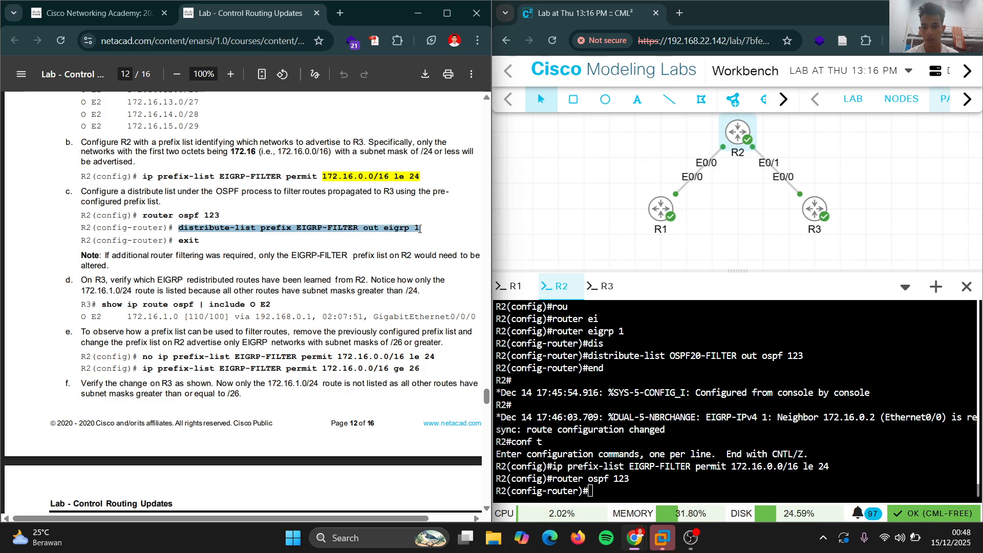
pyautogui.rightClick(418, 230)
pyautogui.click(430, 247)
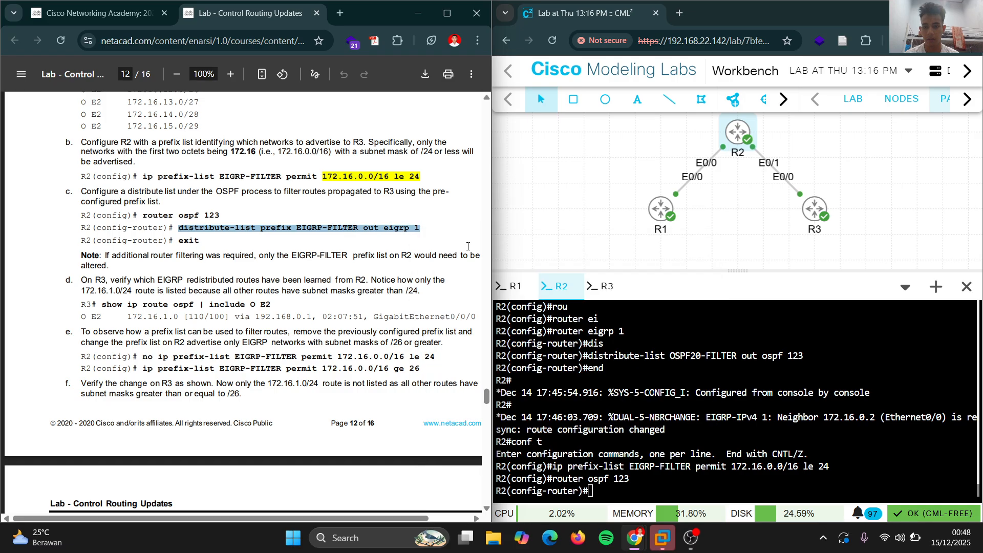
pyautogui.rightClick(591, 415)
pyautogui.click(642, 250)
pyautogui.press('Return')
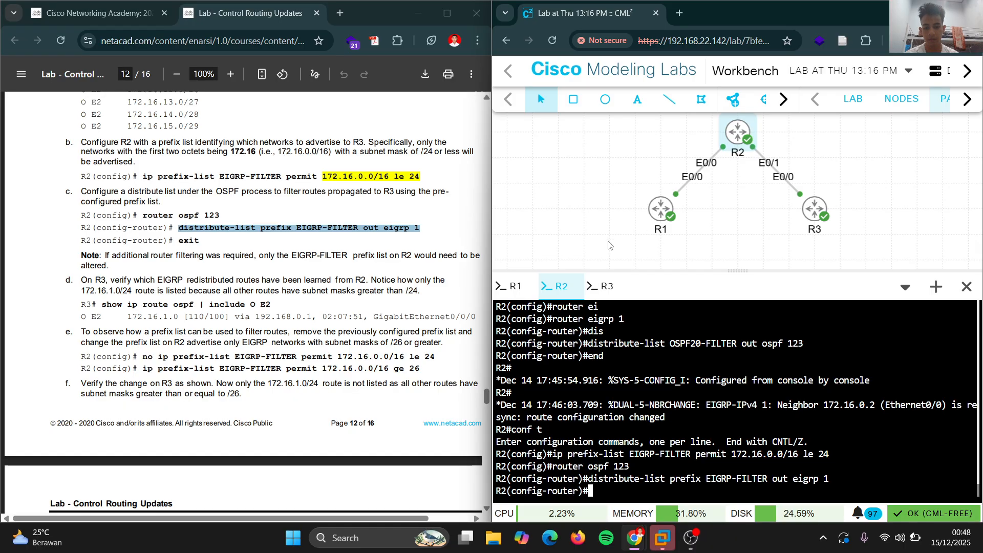
pyautogui.write('exit')
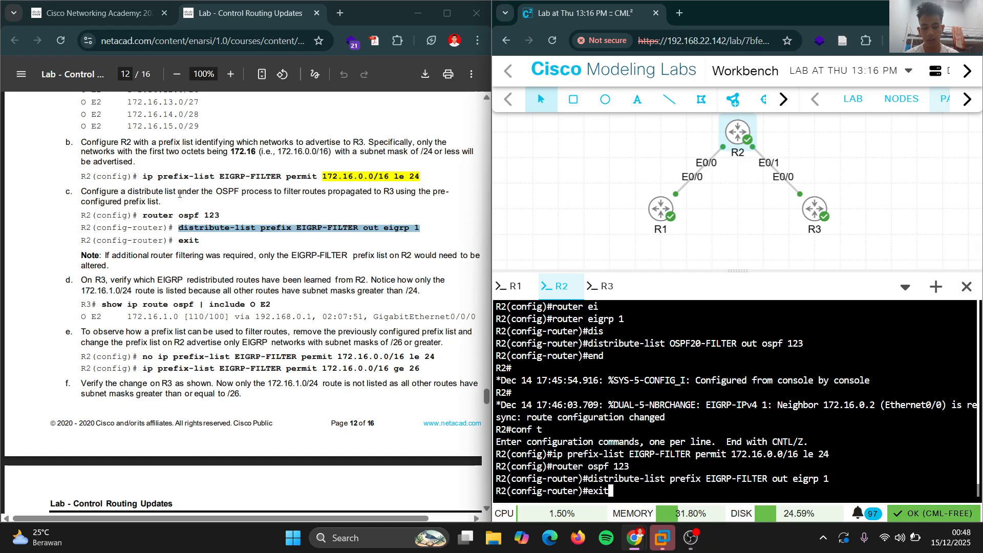
pyautogui.press('Return')
# Run show ip route ospf | include O E2 on R3 to check the redistributed EIGRP routes, as in Step 1d.
pyautogui.scroll(-2, 200, 313)
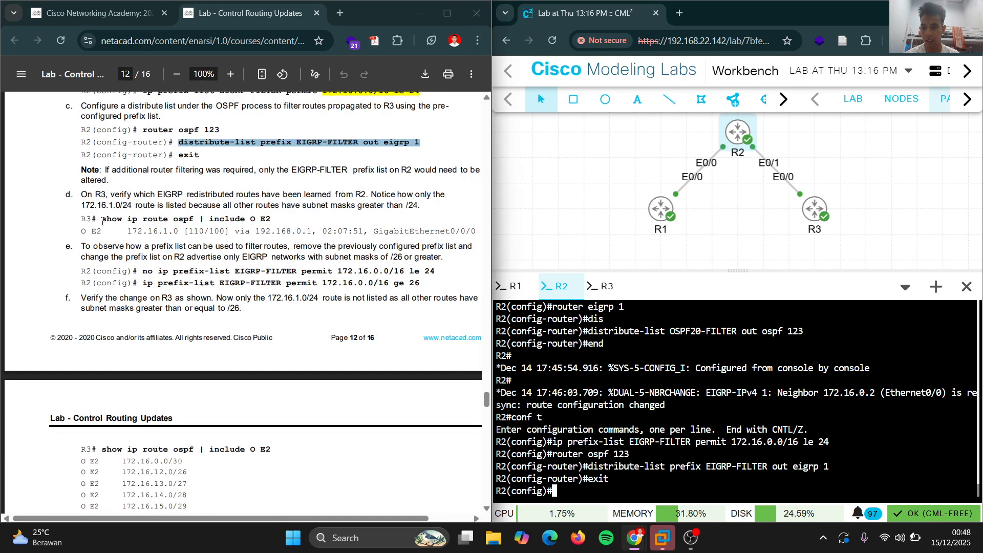
pyautogui.moveTo(107, 220); pyautogui.dragTo(271, 223)
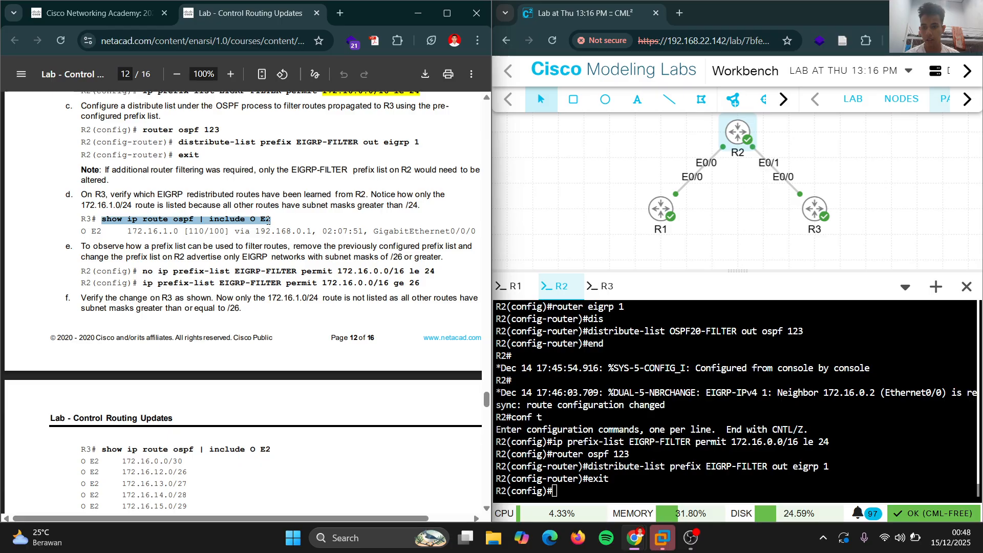
pyautogui.click(605, 287)
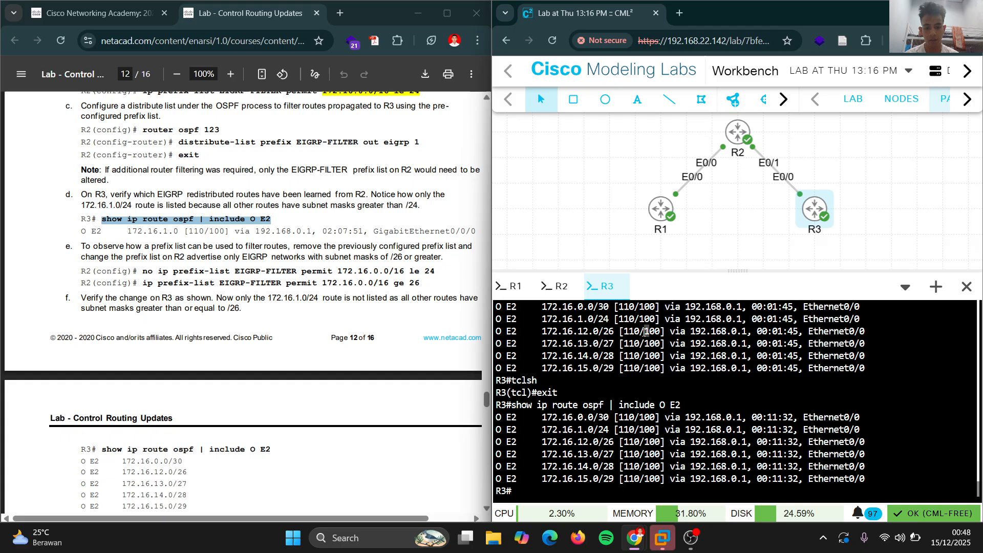
pyautogui.hotkey('ctrl', 'v')
pyautogui.press('Return')
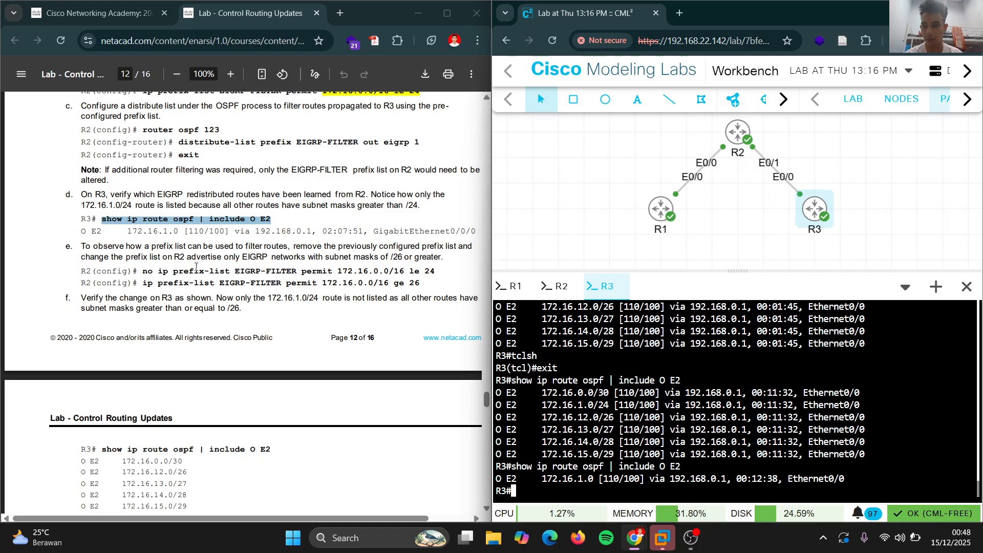
# Remove the EIGRP-FILTER prefix-list entry permitting 172.16.0.0/16 le 24 on R2, as in the guide's Step 1e.
pyautogui.moveTo(142, 271); pyautogui.dragTo(456, 277)
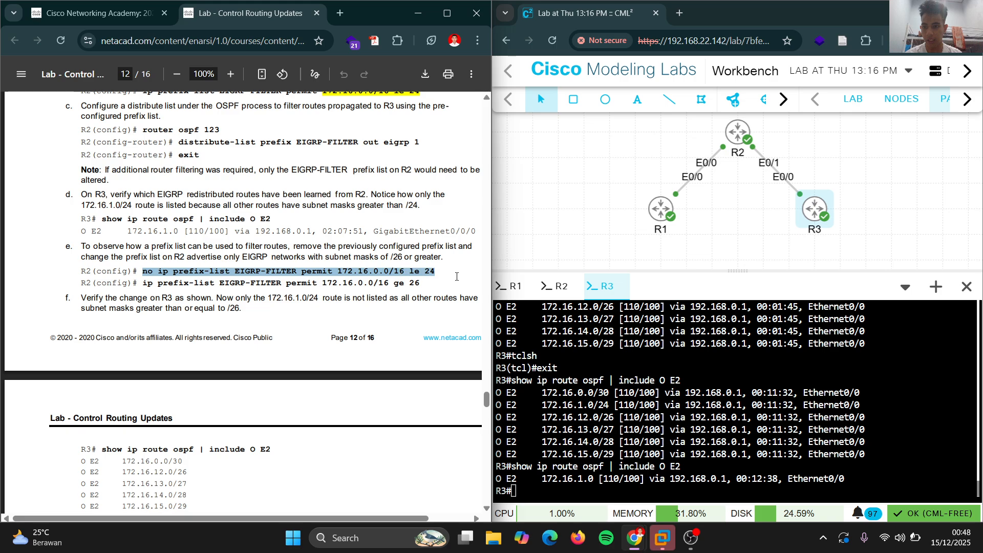
pyautogui.rightClick(428, 270)
pyautogui.click(541, 288)
pyautogui.click(556, 285)
pyautogui.rightClick(618, 441)
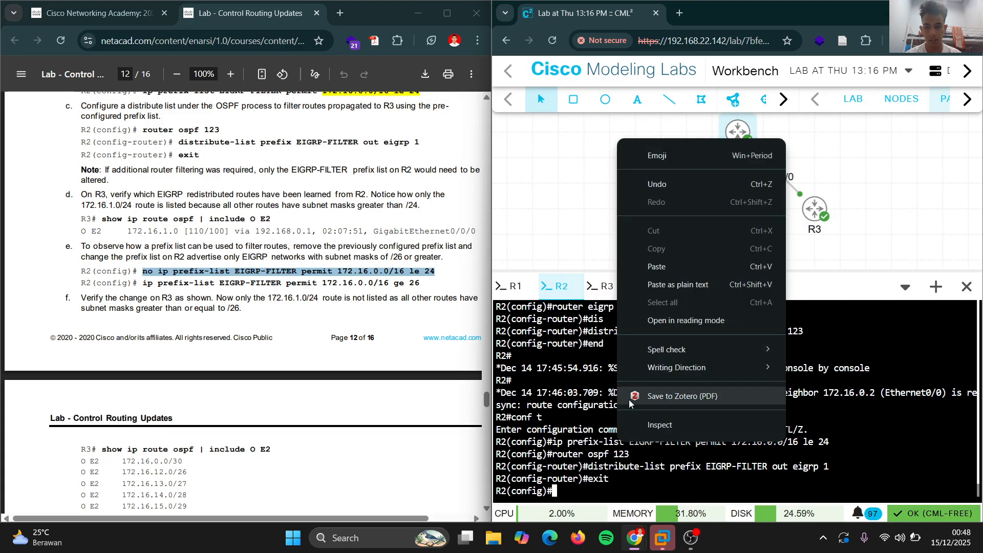
pyautogui.click(634, 266)
pyautogui.press('Return')
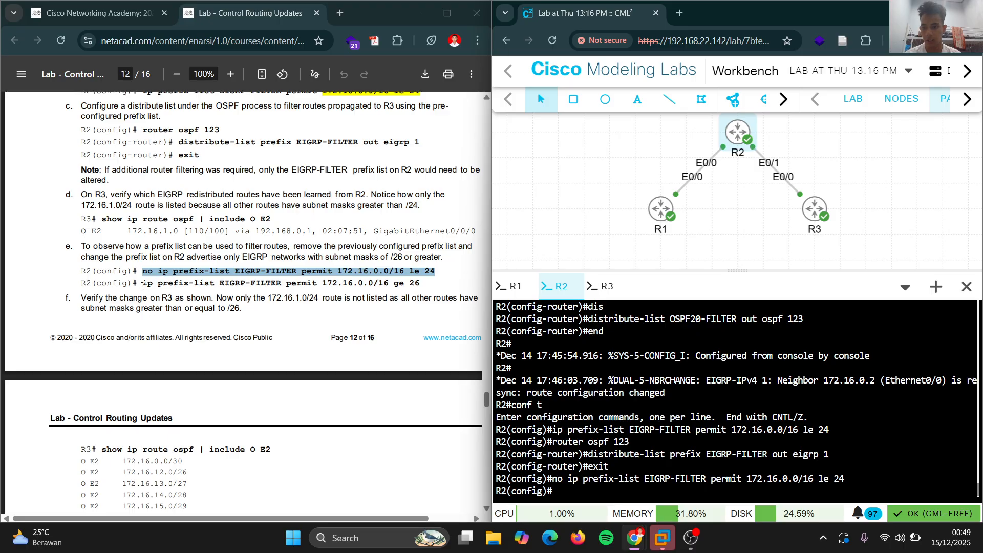
# Add an EIGRP-FILTER prefix-list entry on R2 that permits 172.16.0.0/16 ge 26.
pyautogui.moveTo(143, 286); pyautogui.dragTo(419, 289)
pyautogui.rightClick(415, 287)
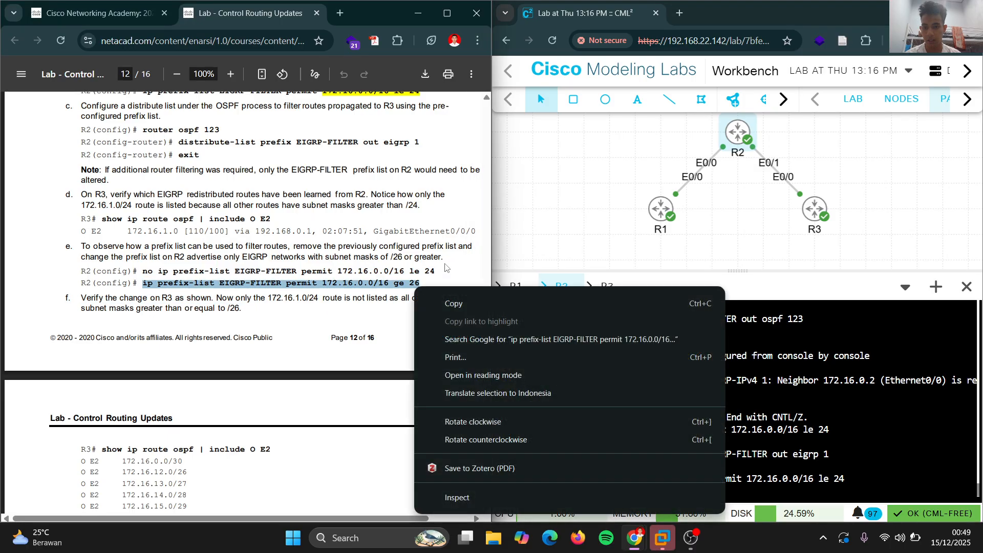
pyautogui.click(440, 303)
pyautogui.rightClick(642, 410)
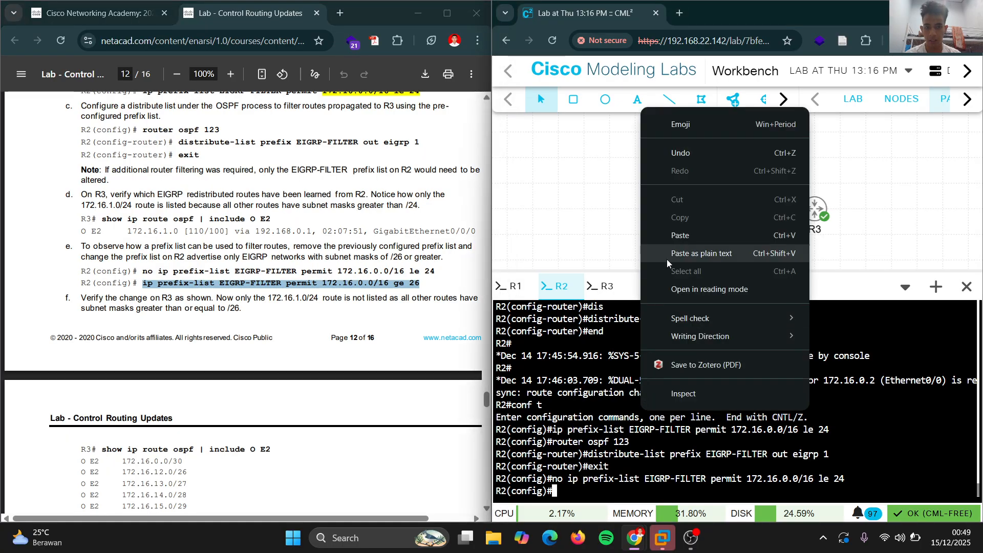
pyautogui.click(691, 236)
pyautogui.press('Return')
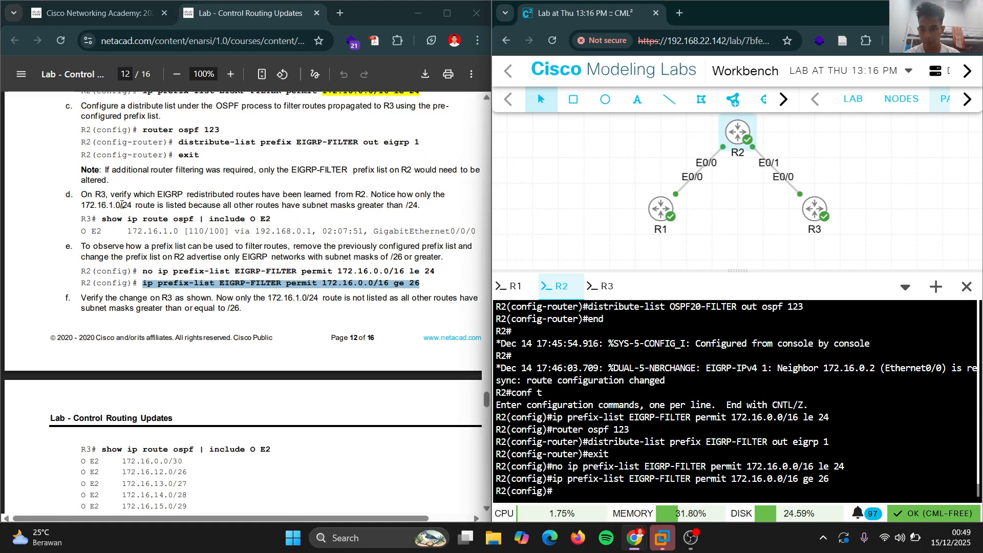
# Rerun show ip route ospf | include O E2 on R3 to verify the ge 26 filter from Step 1f.
pyautogui.scroll(-3, 101, 271)
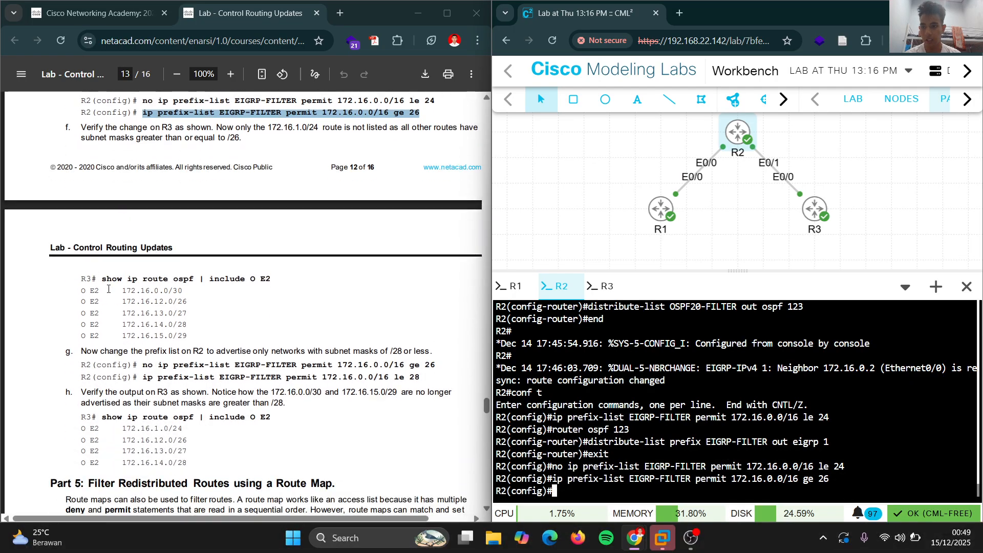
pyautogui.click(594, 288)
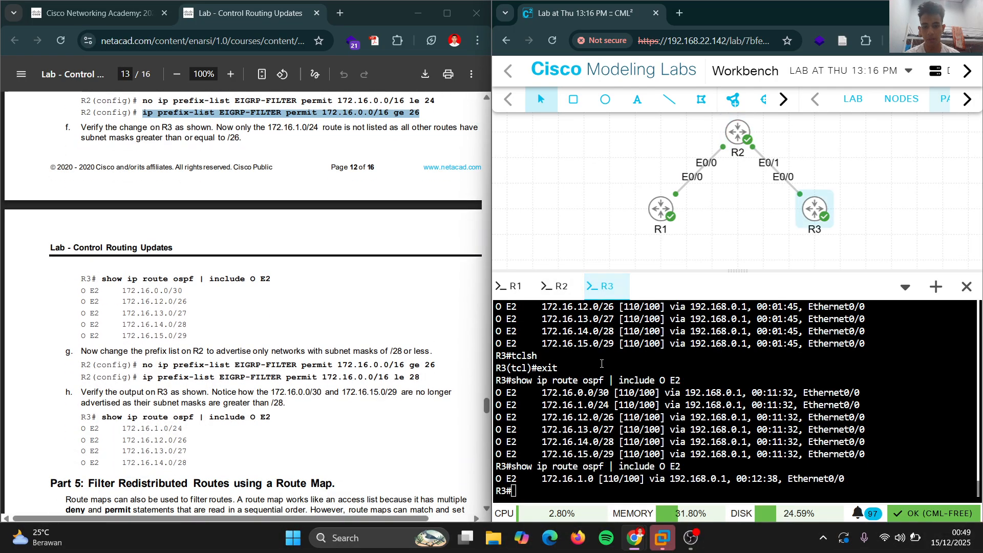
pyautogui.press('Up')
pyautogui.press('Return')
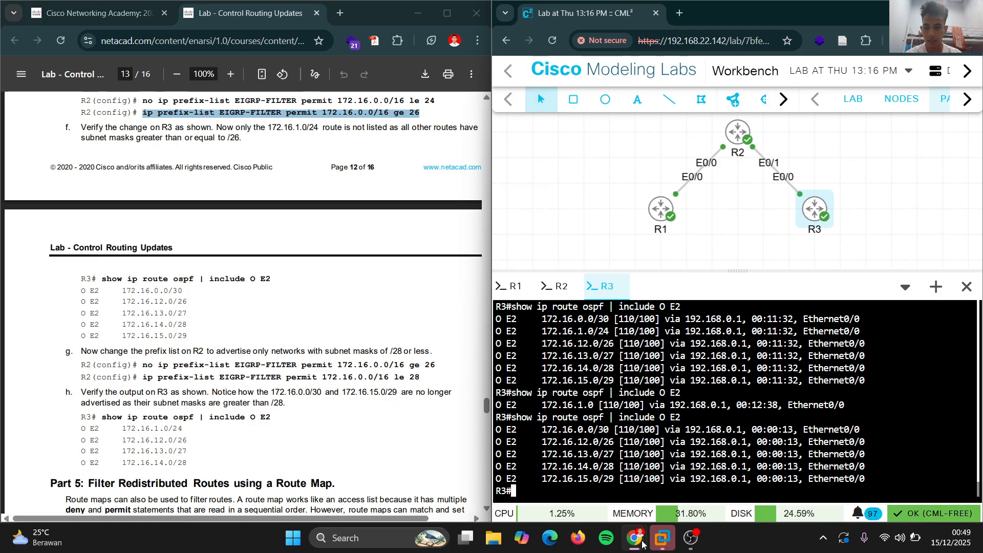
# Remove the EIGRP-FILTER prefix-list entry permitting 172.16.0.0/16 ge 26 on R2, as in the guide's Step 1g.
pyautogui.scroll(-3, 245, 184)
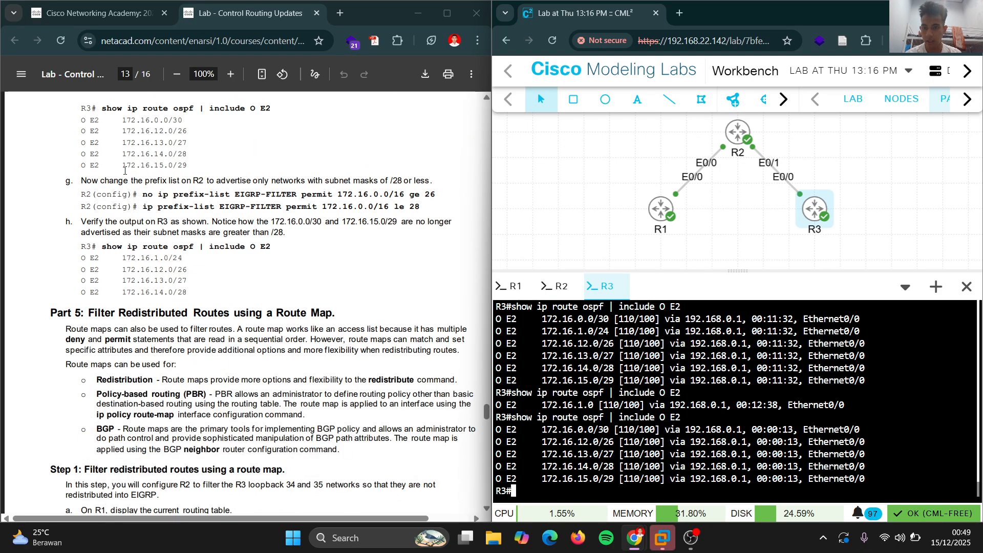
pyautogui.moveTo(138, 196); pyautogui.dragTo(200, 191)
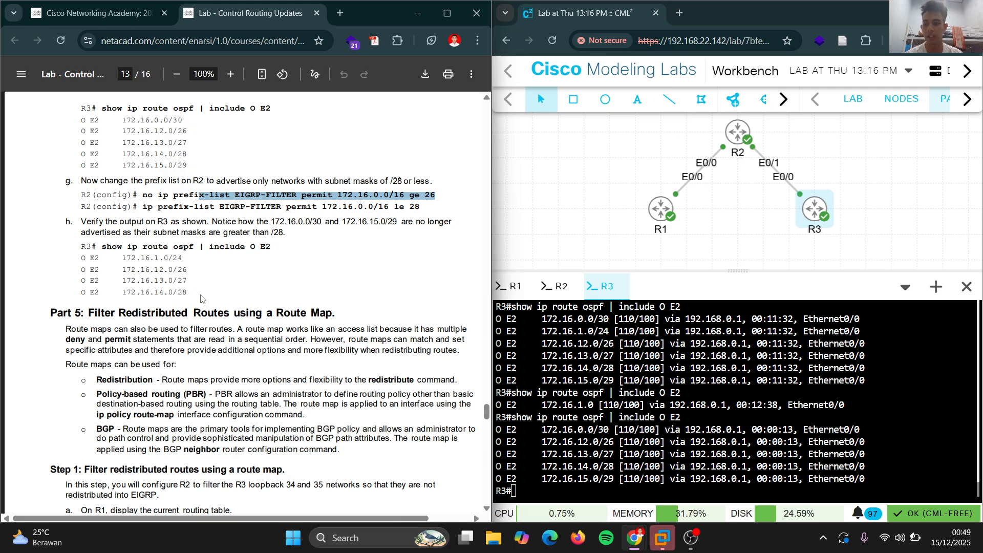
pyautogui.click(229, 275)
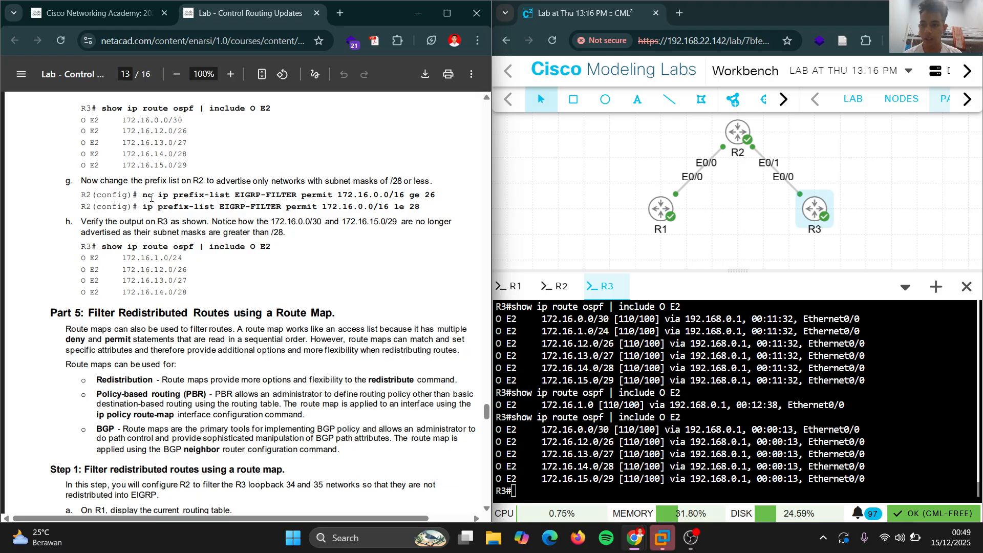
pyautogui.moveTo(144, 196); pyautogui.dragTo(436, 198)
pyautogui.rightClick(436, 197)
pyautogui.click(460, 212)
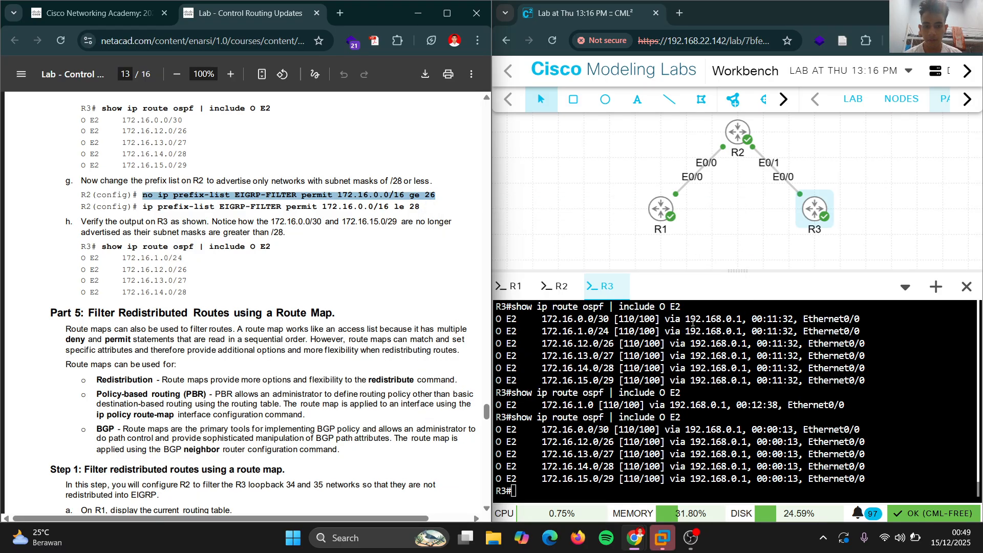
pyautogui.click(556, 287)
pyautogui.rightClick(611, 383)
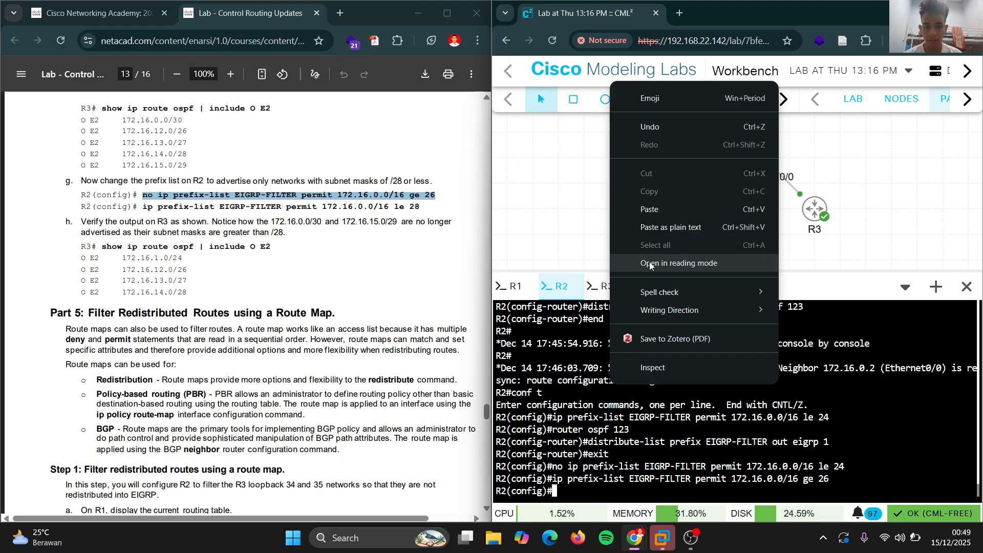
pyautogui.click(668, 211)
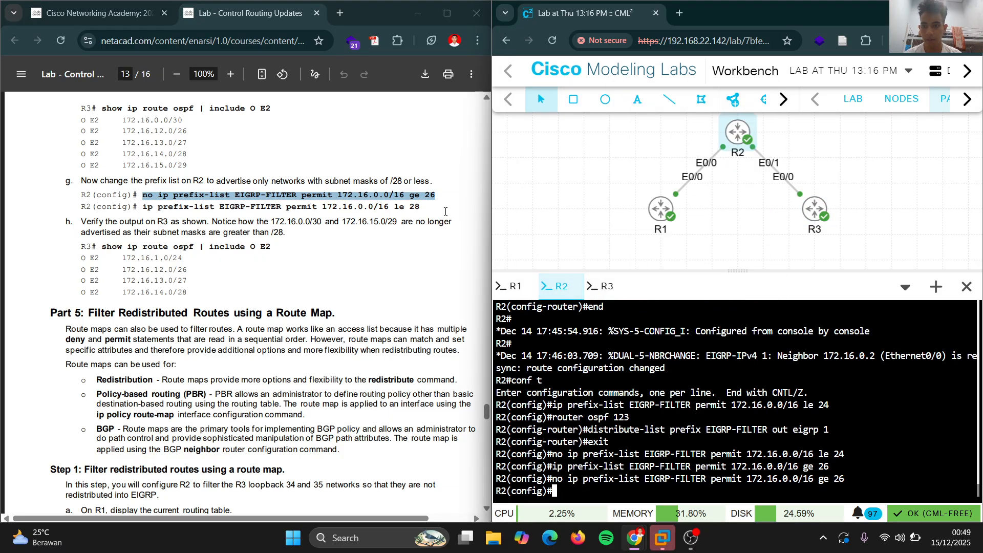
# Add an EIGRP-FILTER prefix-list entry on R2 that permits 172.16.0.0/16 le 28.
pyautogui.moveTo(144, 206); pyautogui.dragTo(416, 210)
pyautogui.rightClick(415, 210)
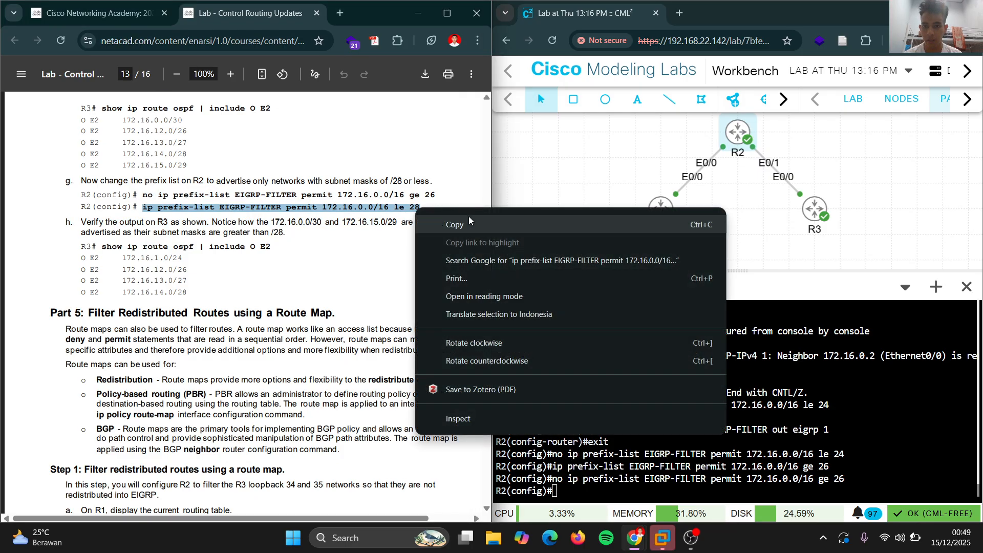
pyautogui.click(468, 217)
pyautogui.rightClick(679, 467)
pyautogui.click(723, 293)
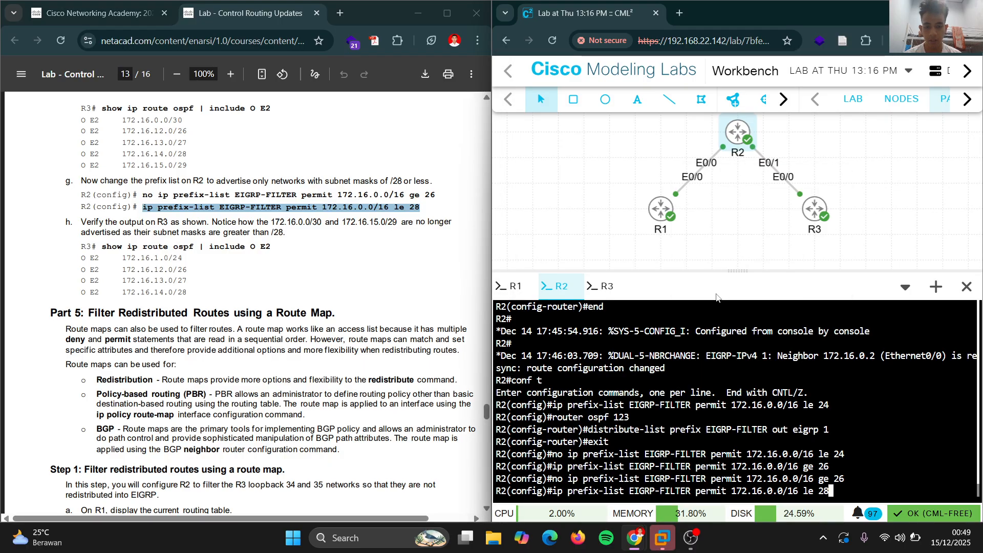
pyautogui.press('Return')
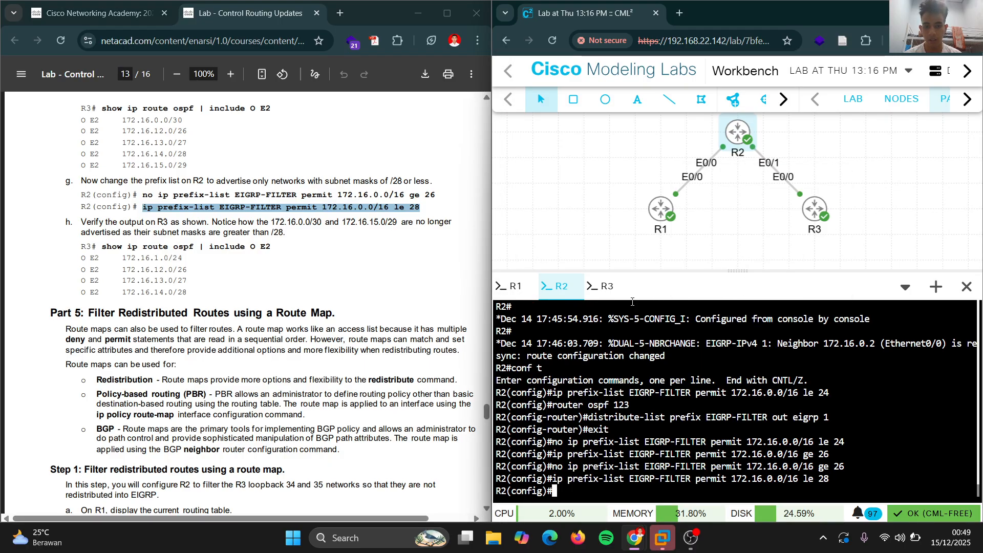
# Rerun show ip route ospf | include O E2 on R3 to verify the le 28 filter from Step 1h.
pyautogui.click(603, 287)
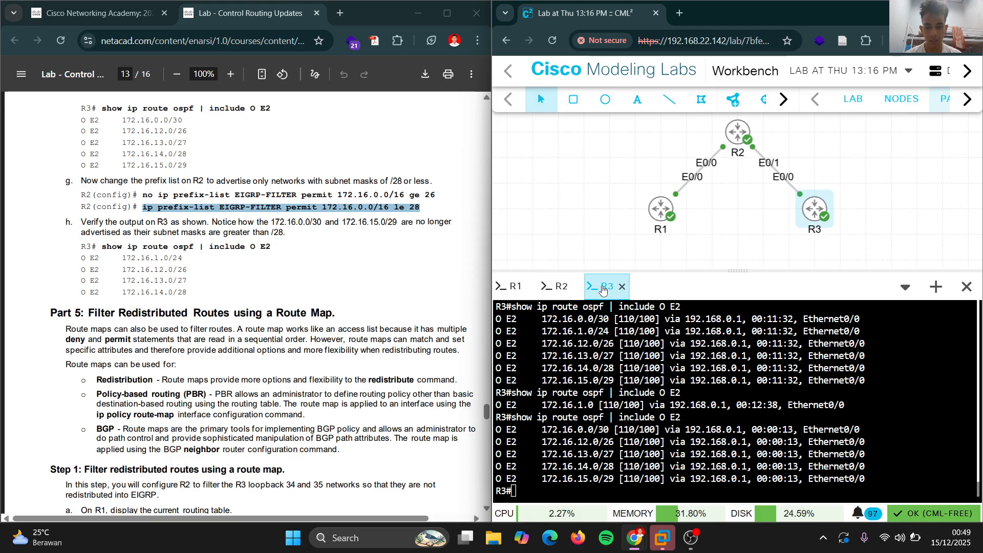
pyautogui.press('Up')
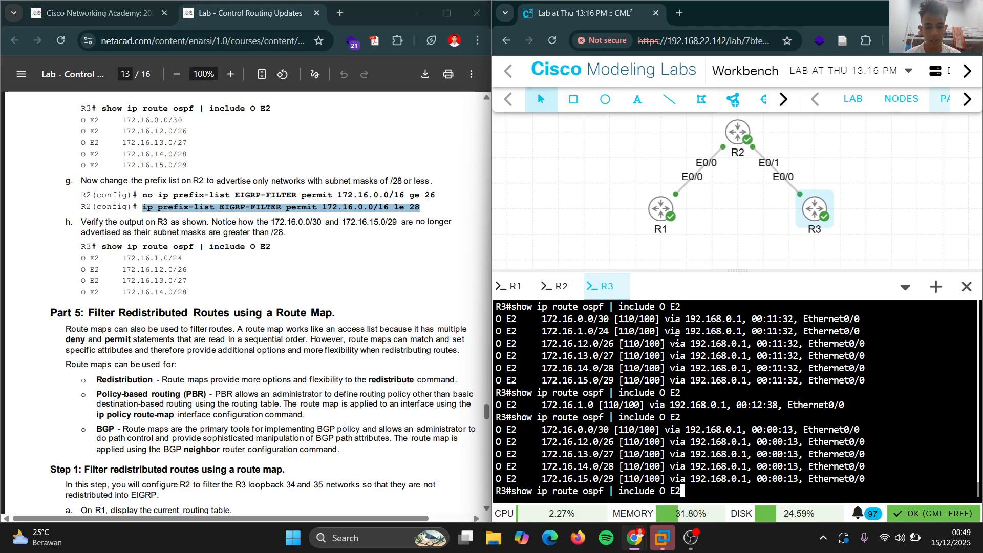
pyautogui.press('Return')
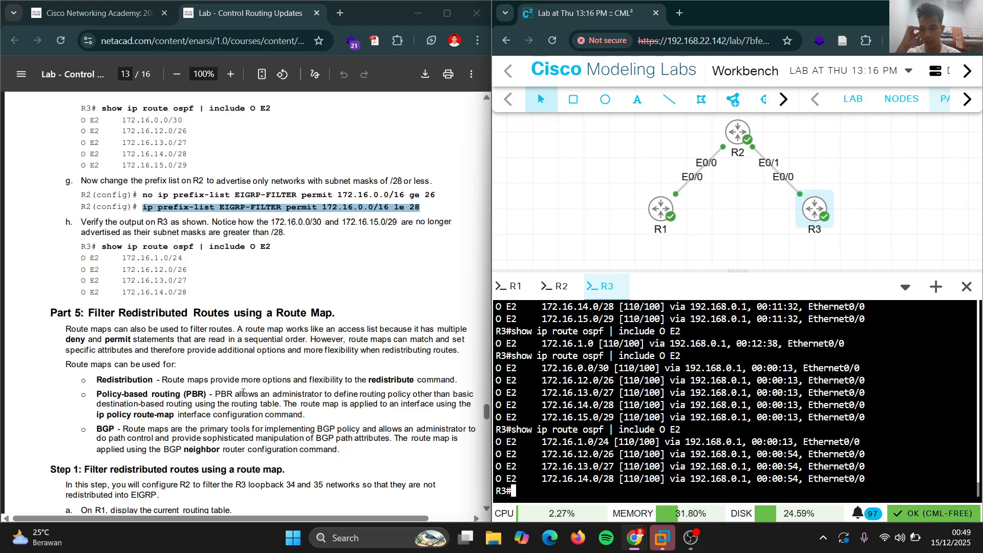
# Go to Part 5 Step 1a of the guide and run show ip route eigrp | begin Gateway on R1.
pyautogui.scroll(-2, 211, 353)
pyautogui.scroll(-1, 231, 331)
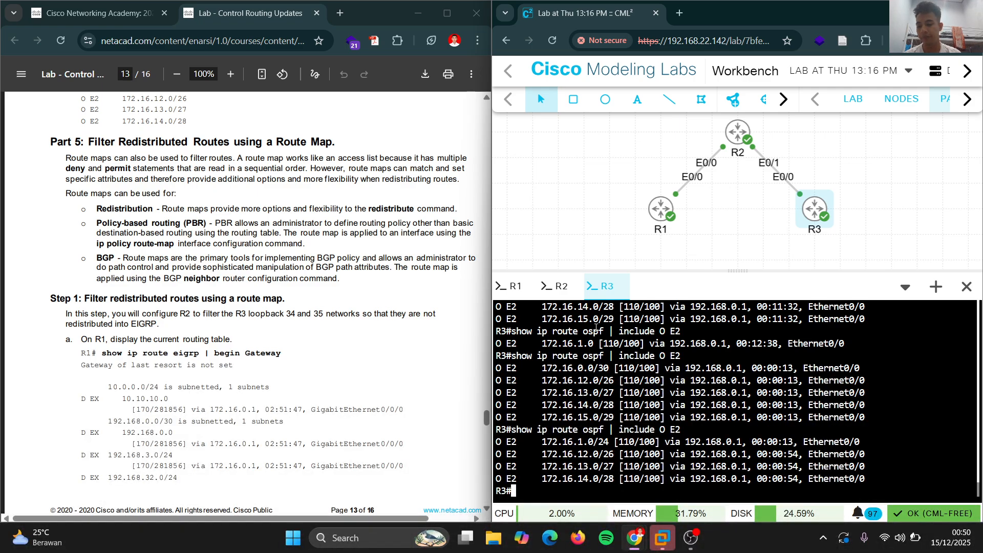
pyautogui.scroll(-2, 131, 253)
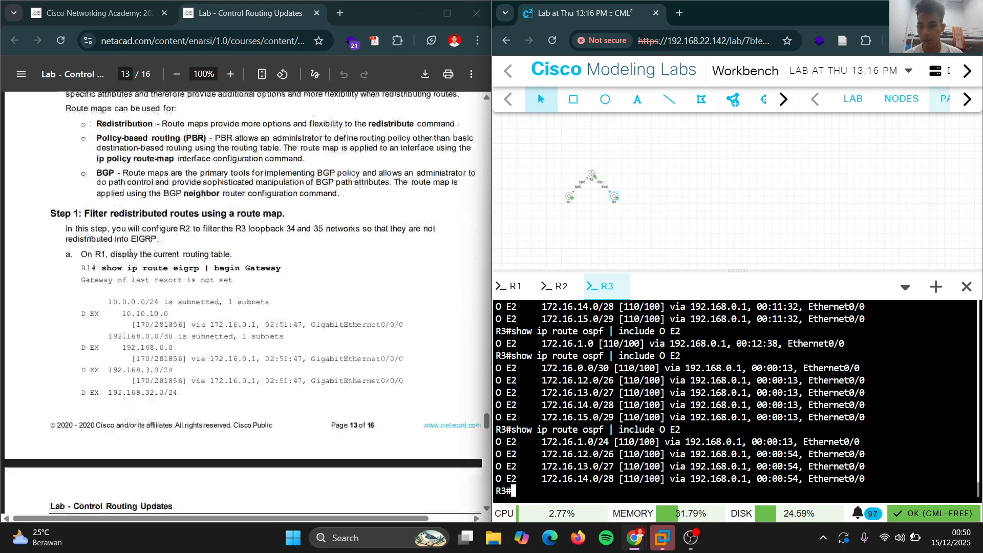
pyautogui.scroll(-2, 131, 252)
pyautogui.moveTo(100, 183); pyautogui.dragTo(282, 184)
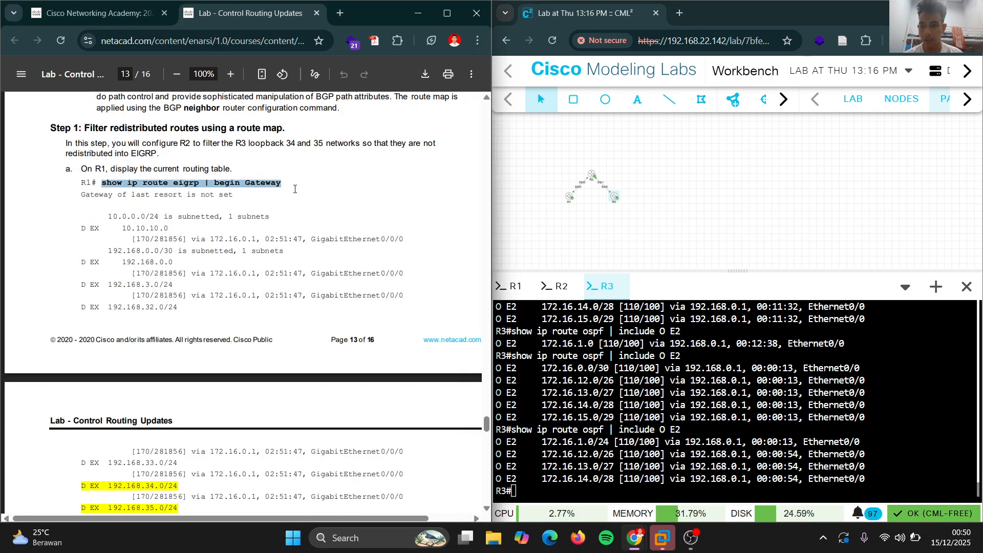
pyautogui.rightClick(262, 182)
pyautogui.click(328, 199)
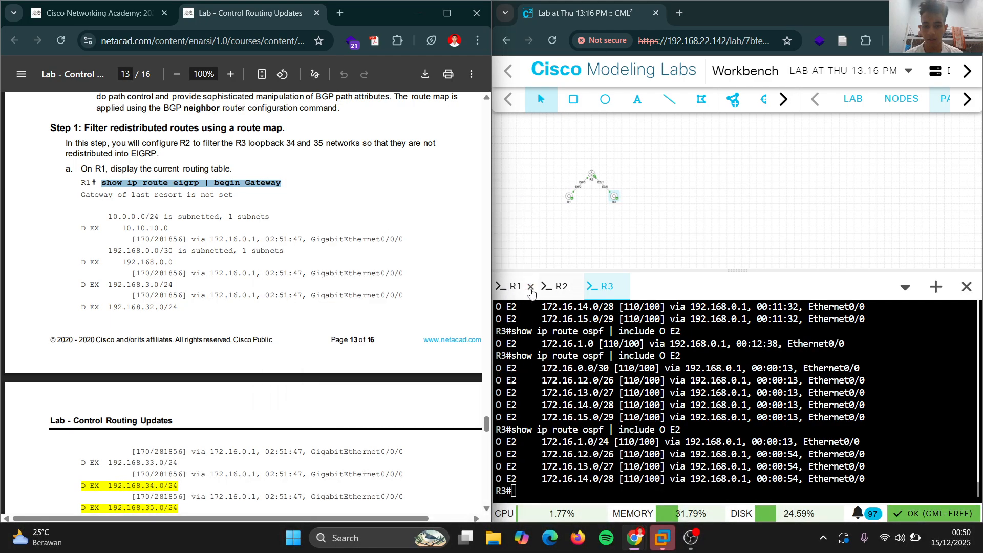
pyautogui.click(514, 286)
pyautogui.rightClick(604, 438)
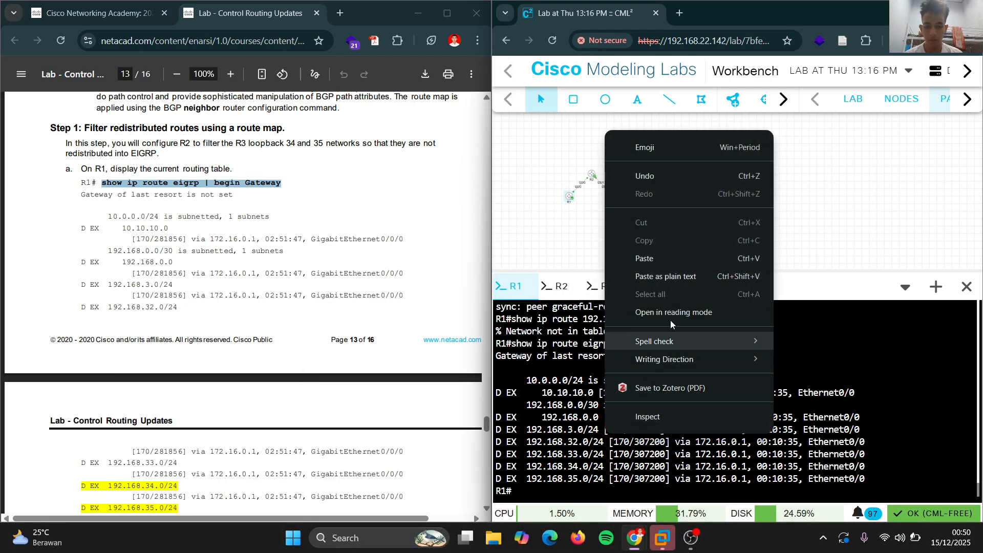
pyautogui.click(693, 258)
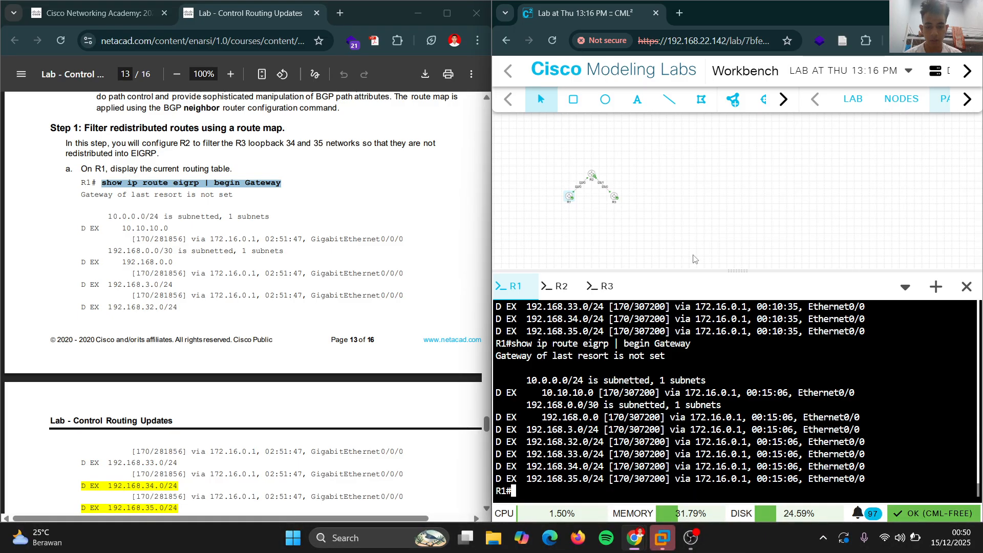
# Read ahead in the lab guide from Part 5 Step 1b through the Step 2 route-map instructions.
pyautogui.scroll(-3, 320, 408)
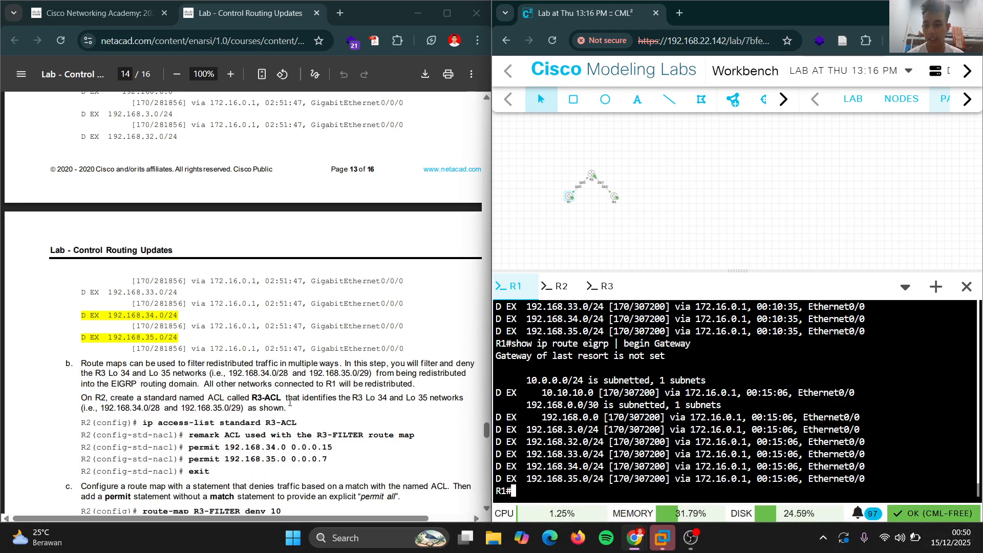
pyautogui.scroll(-5, 256, 386)
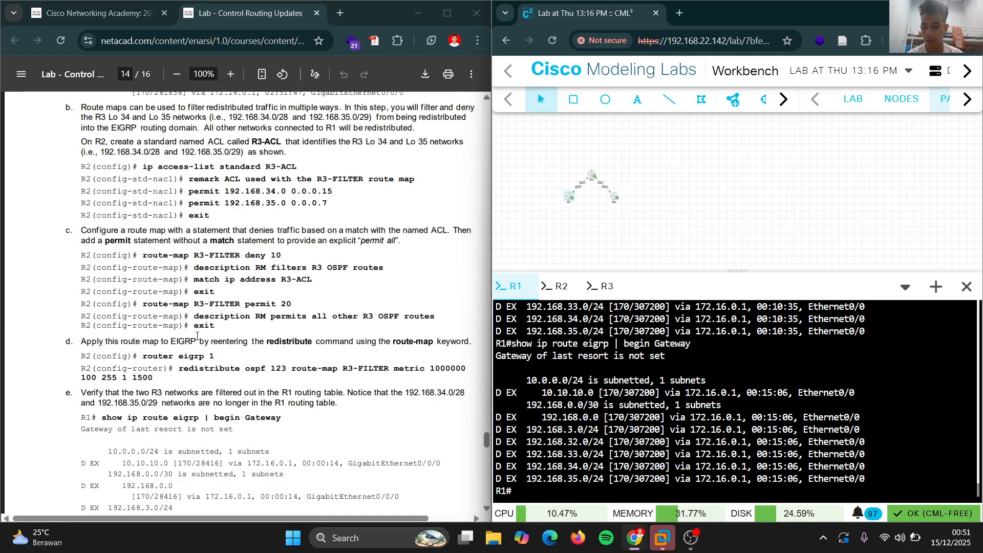
pyautogui.scroll(-10, 195, 332)
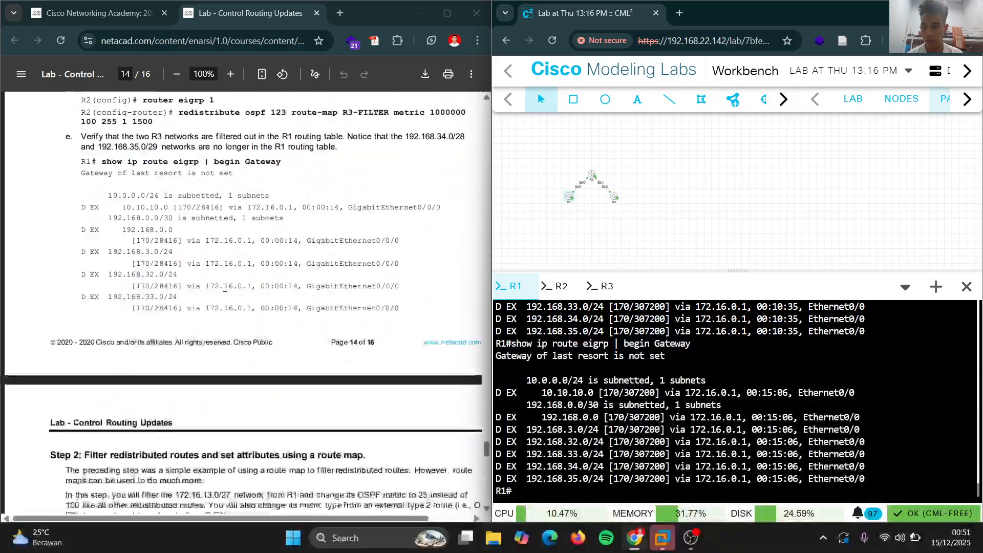
pyautogui.scroll(-15, 222, 289)
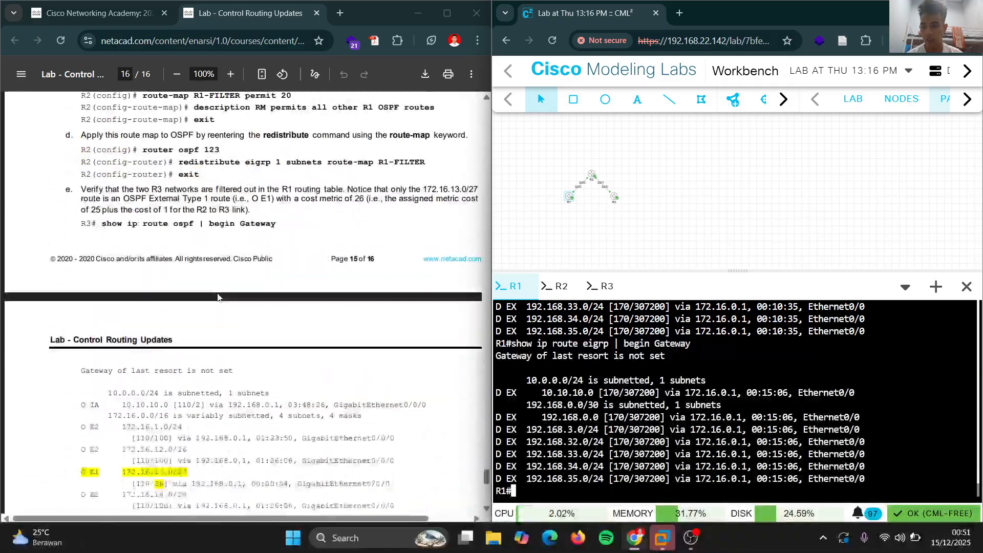
pyautogui.scroll(5, 197, 300)
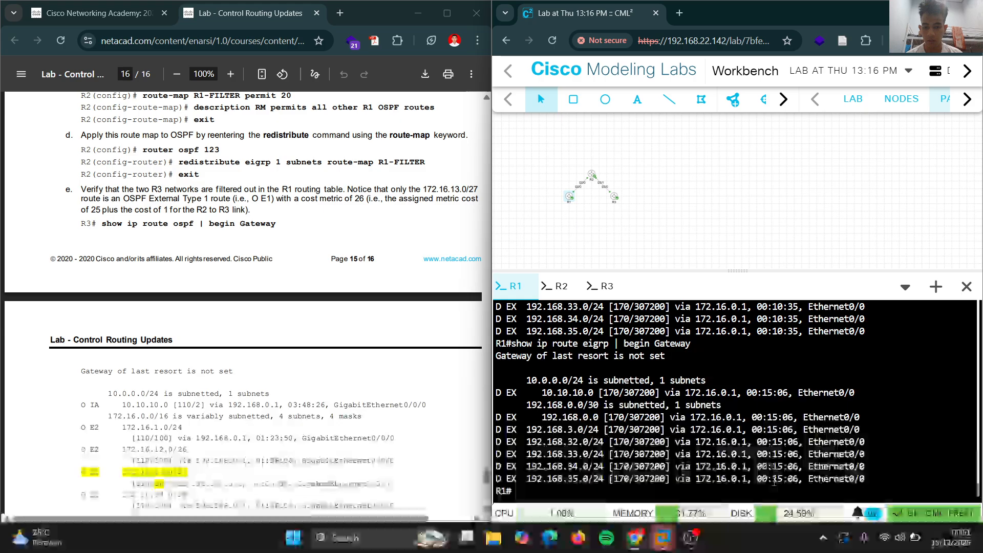
pyautogui.click(688, 537)
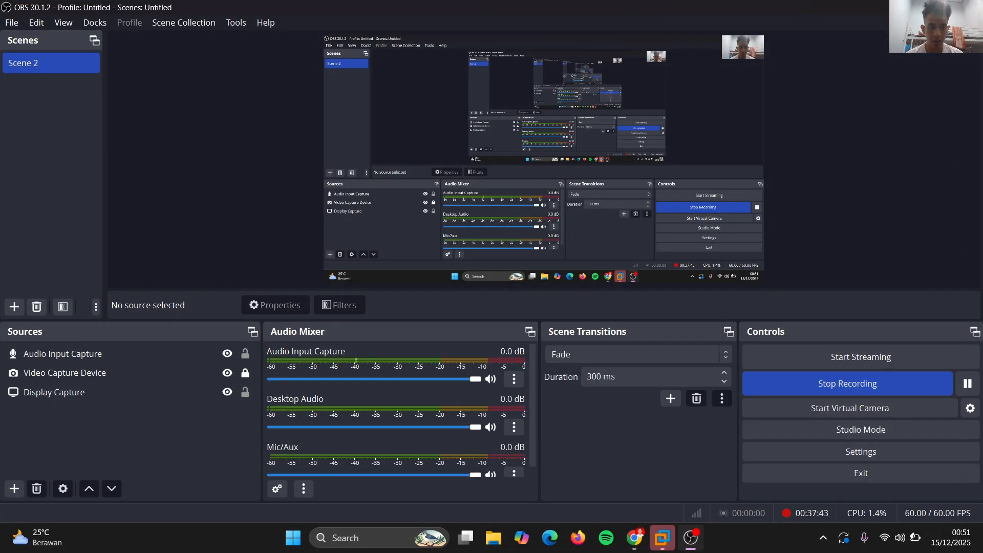
pyautogui.click(909, 7)
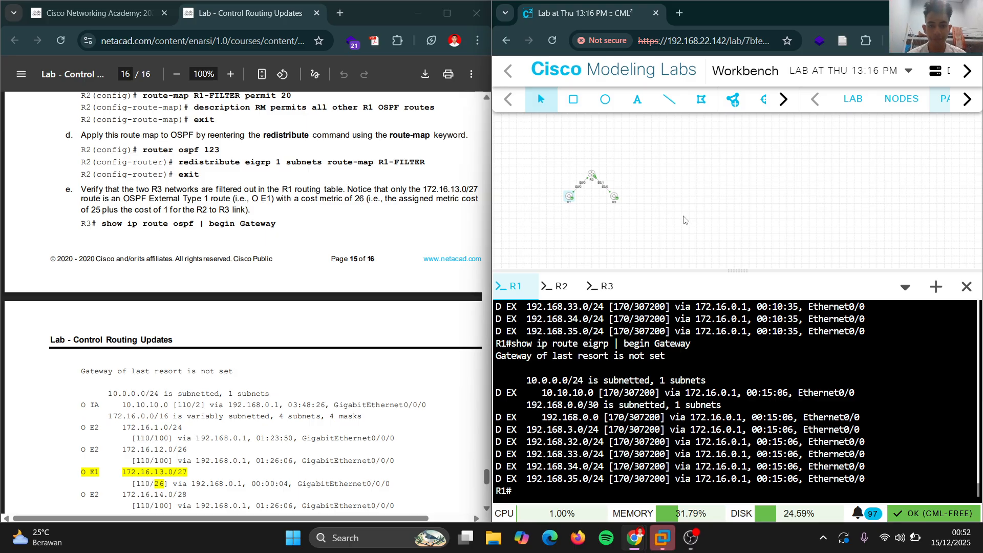
pyautogui.scroll(3, 683, 220)
pyautogui.moveTo(656, 241); pyautogui.dragTo(982, 298)
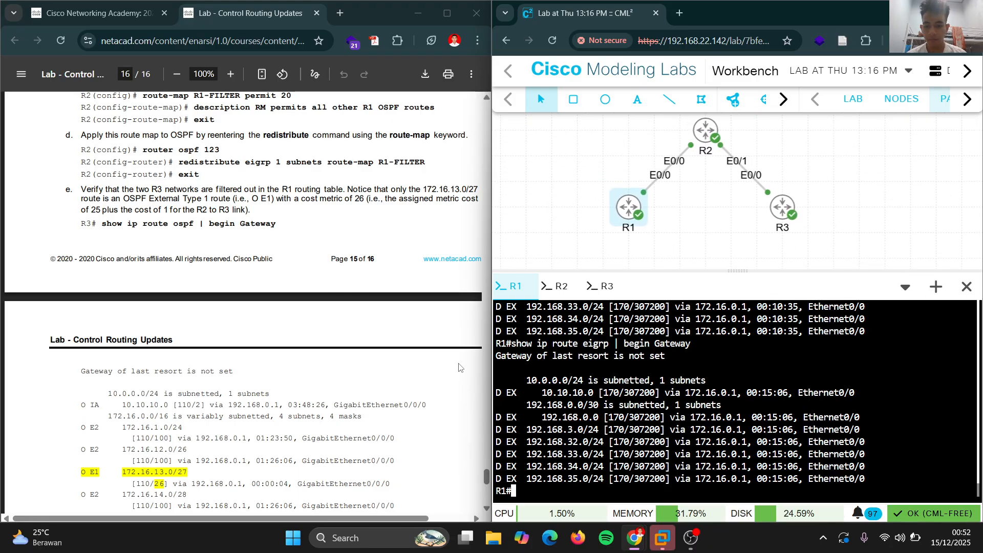
# Review the guide's Part 5 introduction and Step 1, ending at the R3-ACL and R3-FILTER commands in Steps 1b and 1c.
pyautogui.scroll(5, 310, 285)
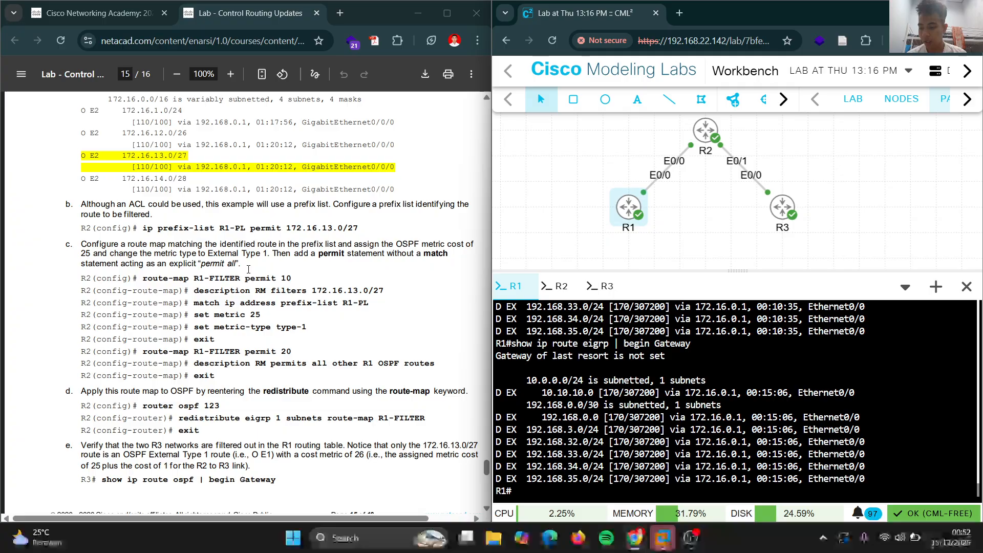
pyautogui.scroll(7, 255, 280)
pyautogui.scroll(8, 237, 273)
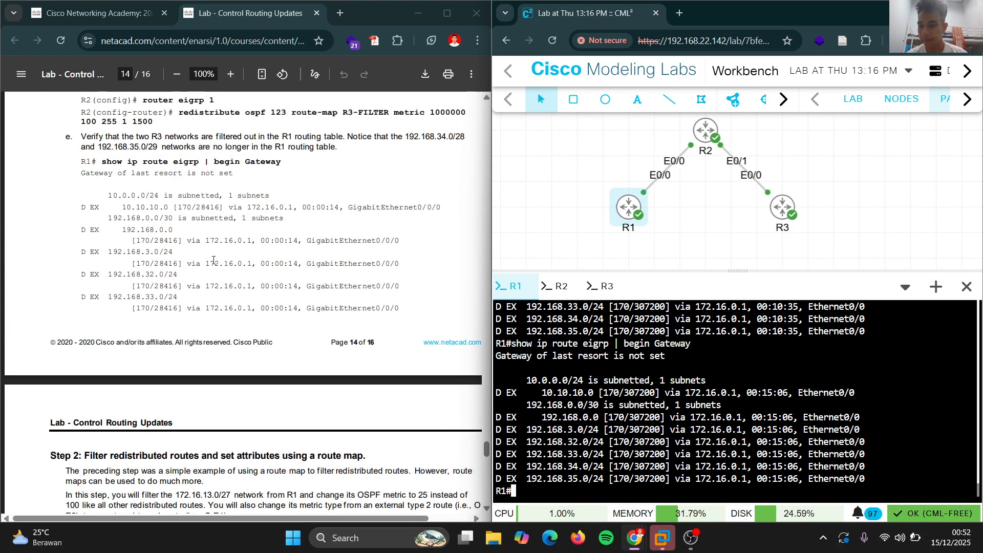
pyautogui.scroll(5, 201, 246)
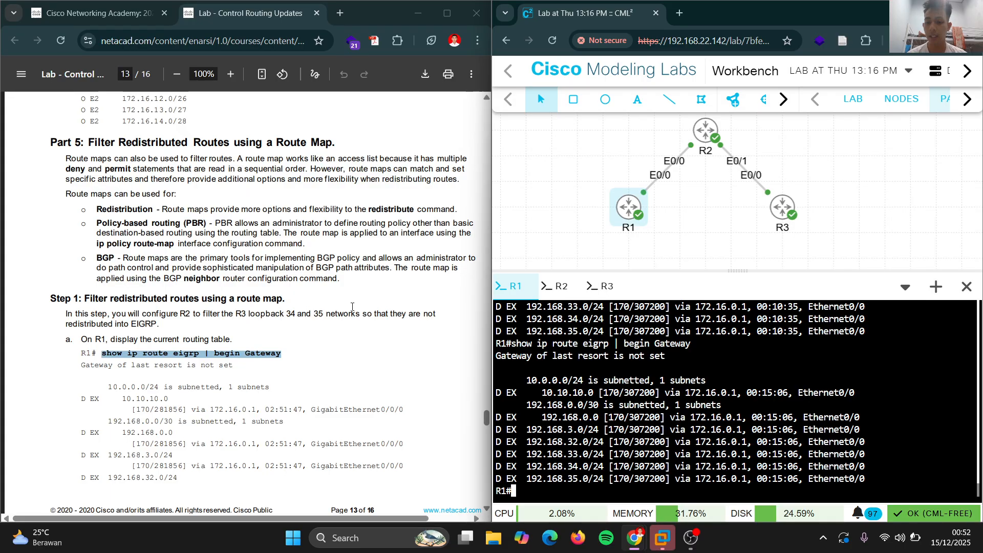
pyautogui.scroll(2, 164, 297)
pyautogui.scroll(-3, 165, 296)
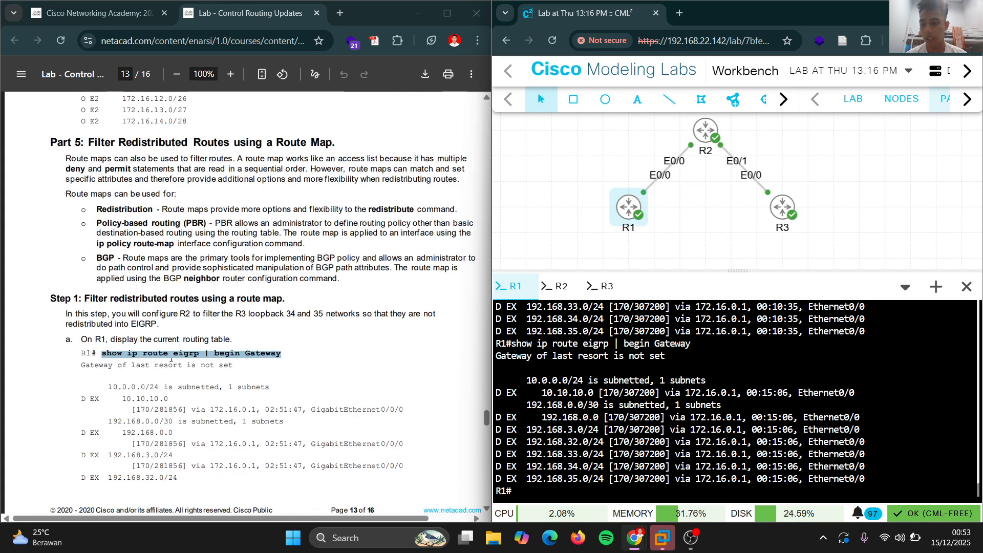
pyautogui.scroll(-6, 192, 346)
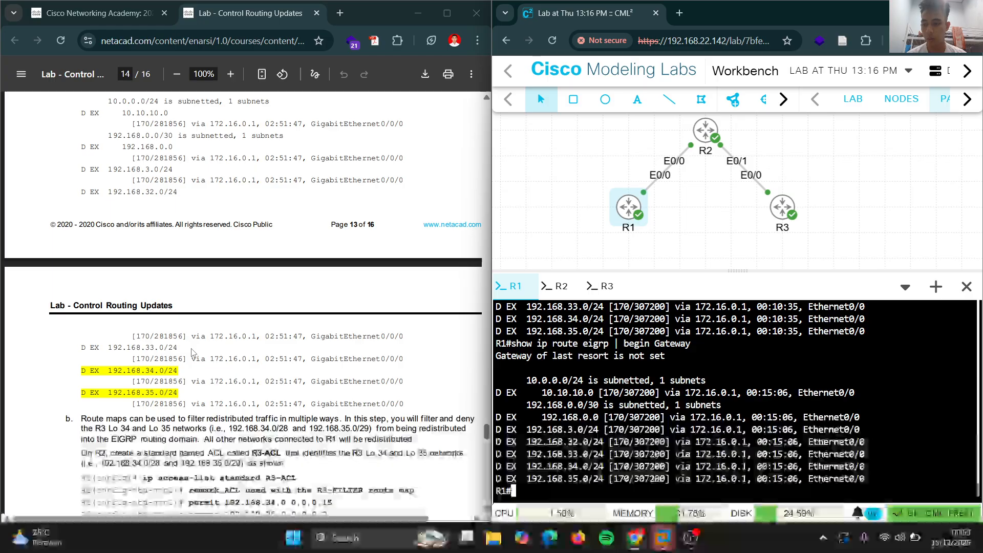
pyautogui.scroll(-2, 191, 346)
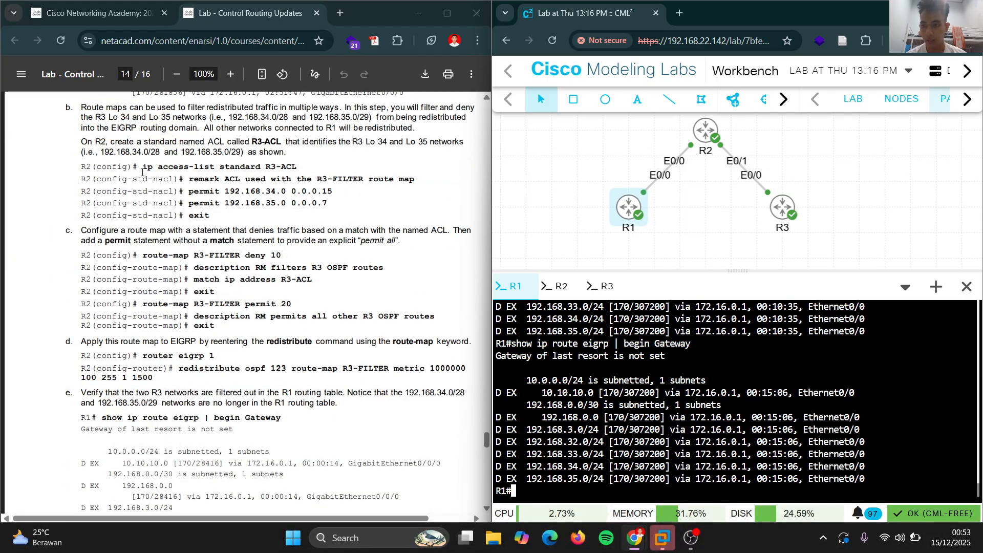
# Create the standard named access list R3-ACL on R2, using the command from the guide's Step 1b.
pyautogui.moveTo(143, 169); pyautogui.dragTo(303, 168)
pyautogui.rightClick(292, 166)
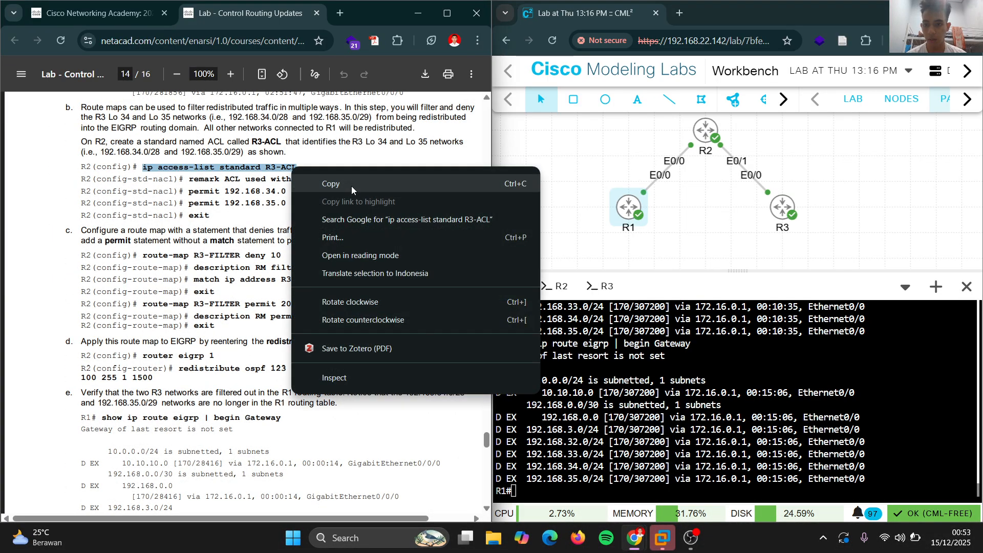
pyautogui.click(307, 176)
pyautogui.click(559, 286)
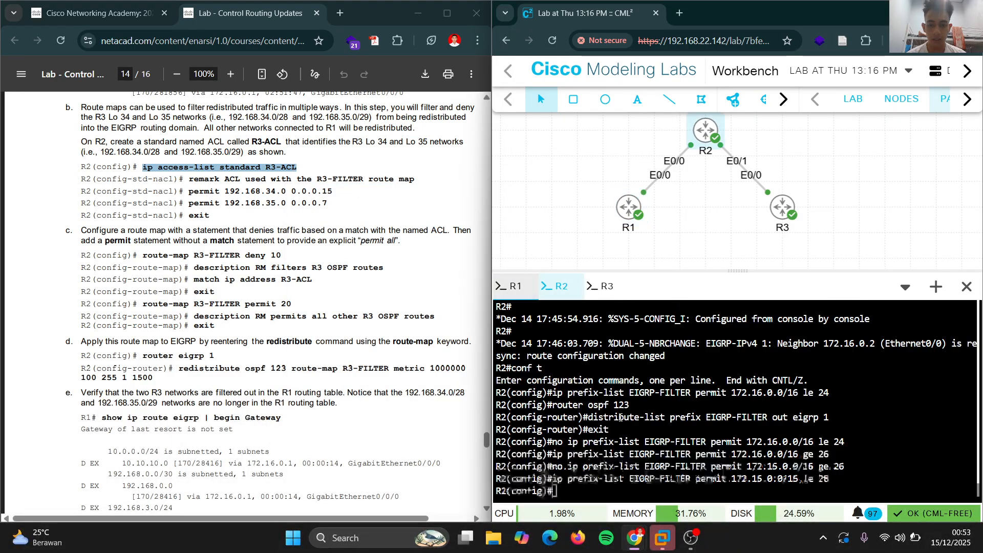
pyautogui.rightClick(620, 417)
pyautogui.click(668, 237)
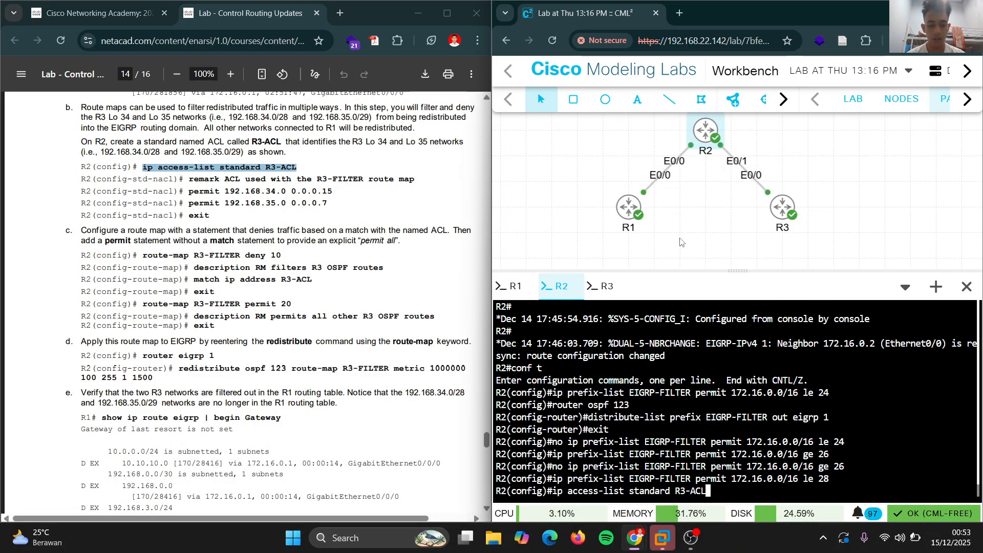
pyautogui.press('Return')
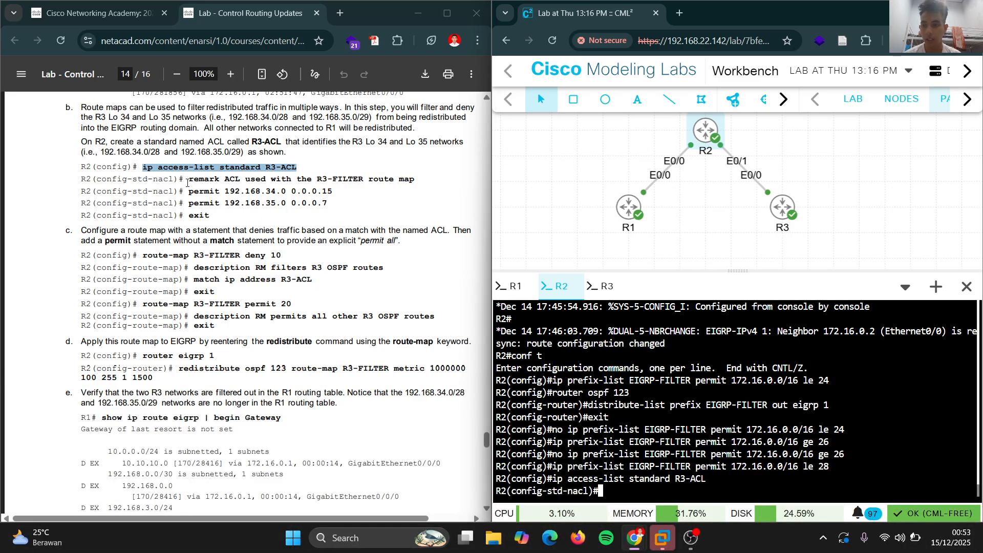
# Add the remark "ACL used with the R3-FILTER route map" to R3-ACL on R2.
pyautogui.moveTo(187, 182); pyautogui.dragTo(416, 182)
pyautogui.rightClick(411, 182)
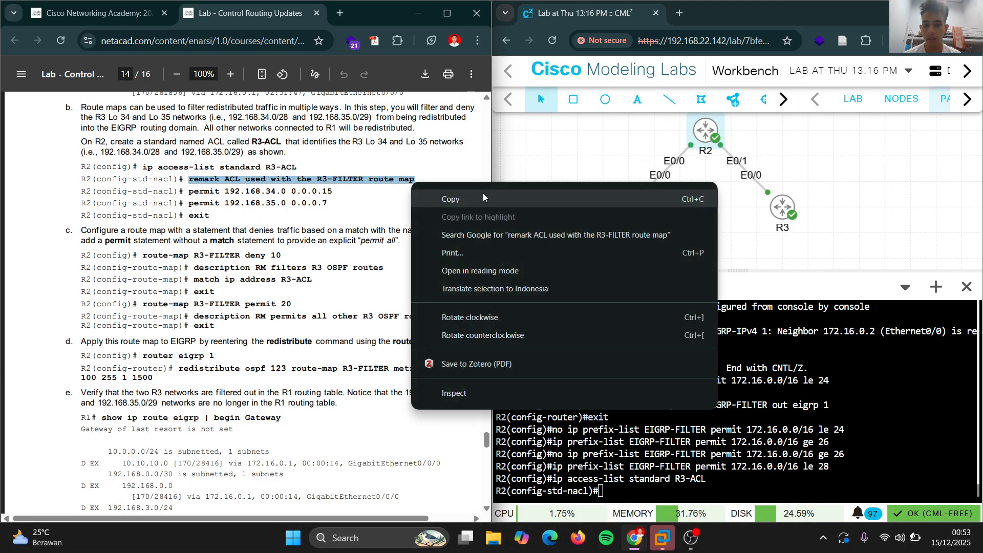
pyautogui.click(483, 193)
pyautogui.rightClick(656, 343)
pyautogui.click(726, 170)
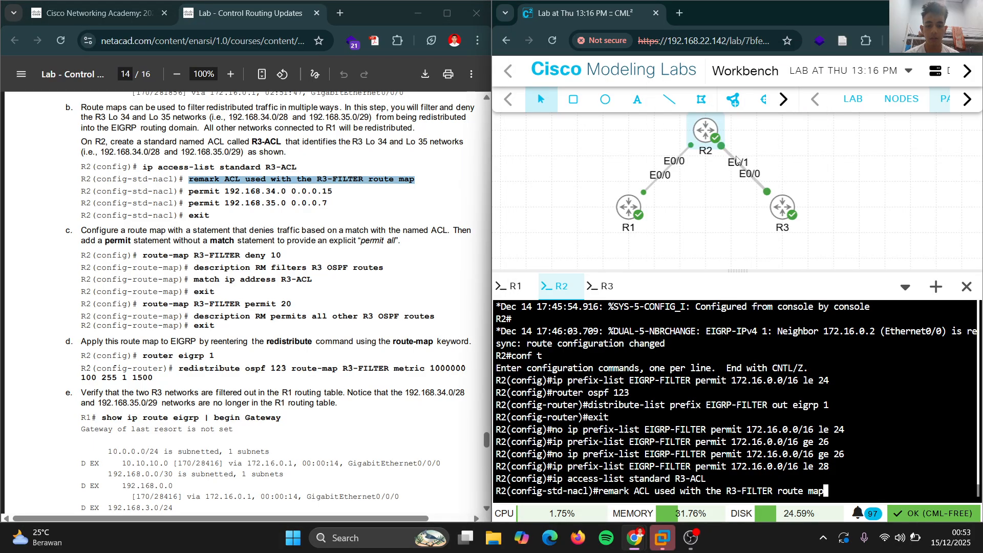
pyautogui.press('Return')
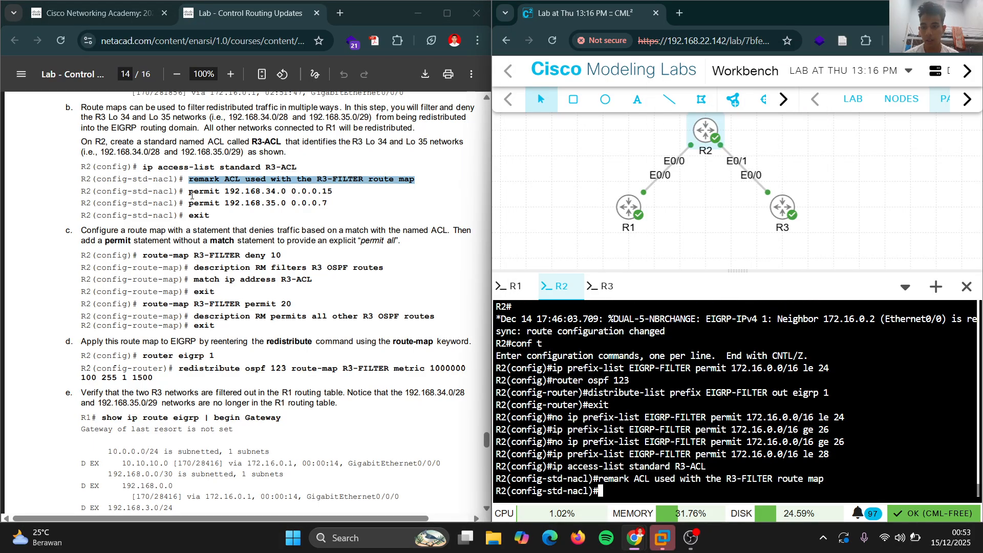
# Permit 192.168.34.0 with wildcard mask 0.0.0.15 in R3-ACL on R2.
pyautogui.moveTo(189, 193); pyautogui.dragTo(330, 193)
pyautogui.rightClick(331, 194)
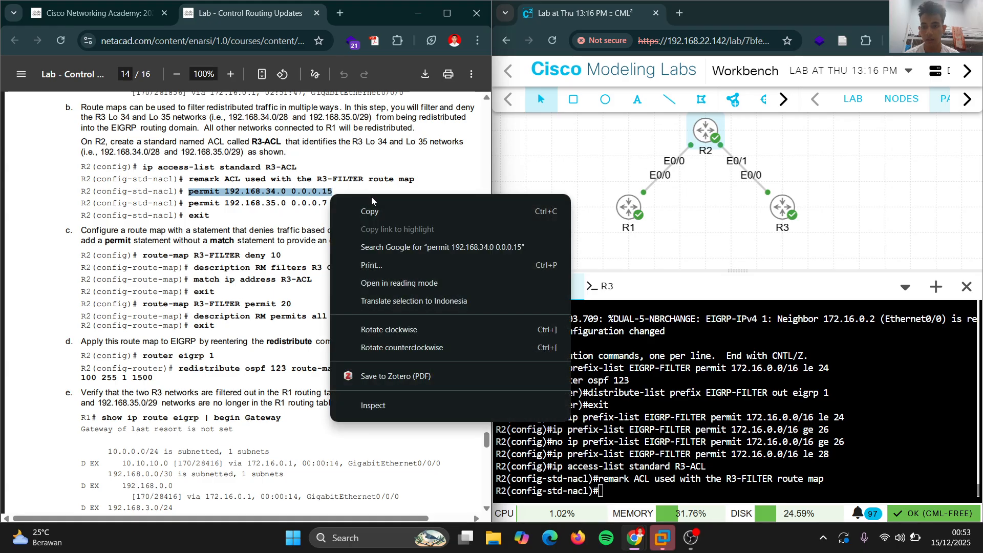
pyautogui.click(373, 210)
pyautogui.rightClick(634, 371)
pyautogui.click(685, 201)
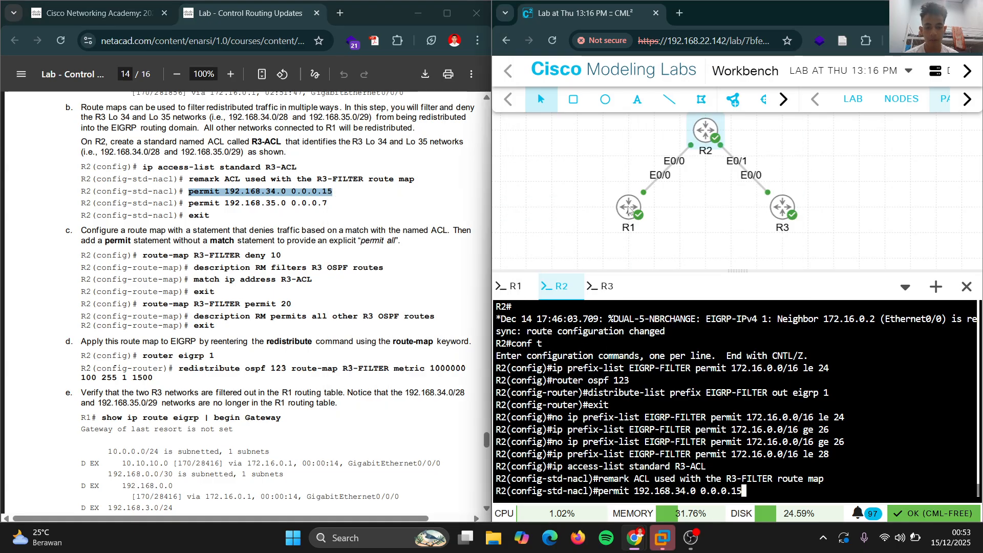
pyautogui.press('Return')
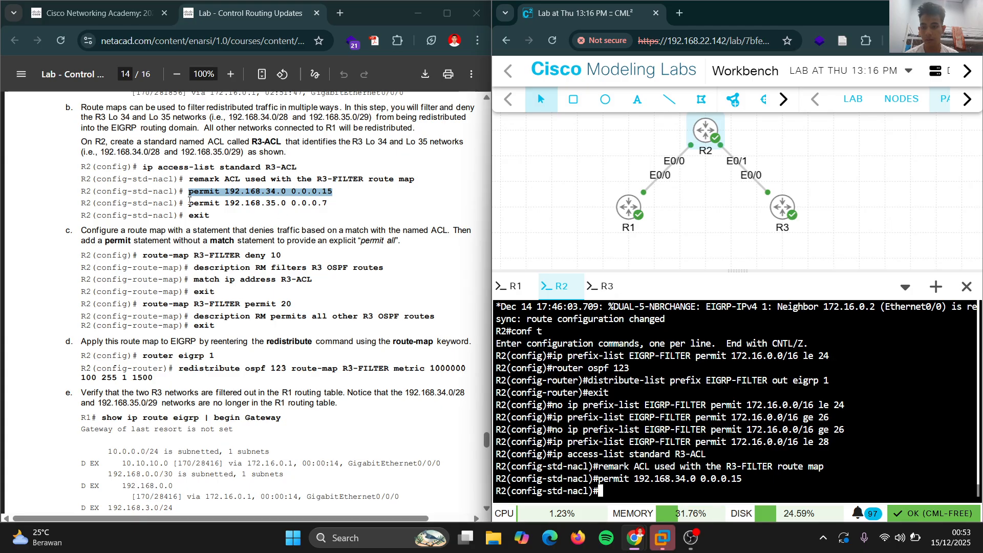
# Permit 192.168.35.0 with wildcard mask 0.0.0.7 in R3-ACL and exit the access-list configuration on R2.
pyautogui.moveTo(189, 201); pyautogui.dragTo(347, 210)
pyautogui.rightClick(320, 217)
pyautogui.click(407, 223)
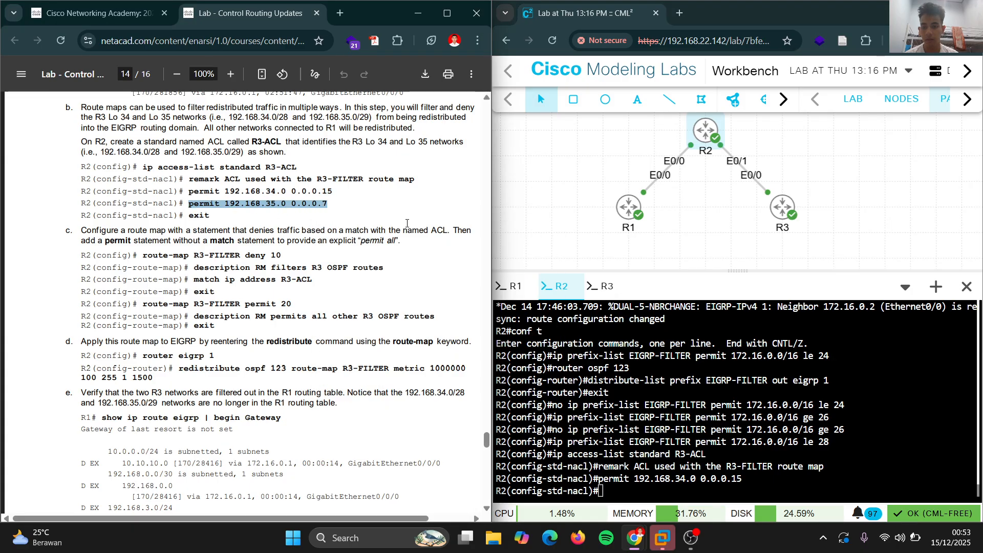
pyautogui.rightClick(568, 332)
pyautogui.click(638, 179)
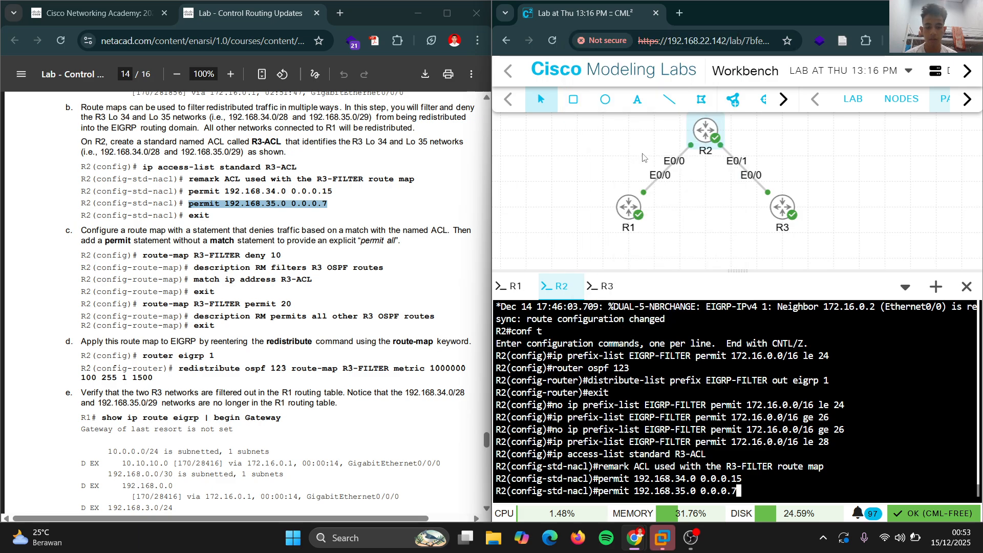
pyautogui.press('Return')
pyautogui.write('exit')
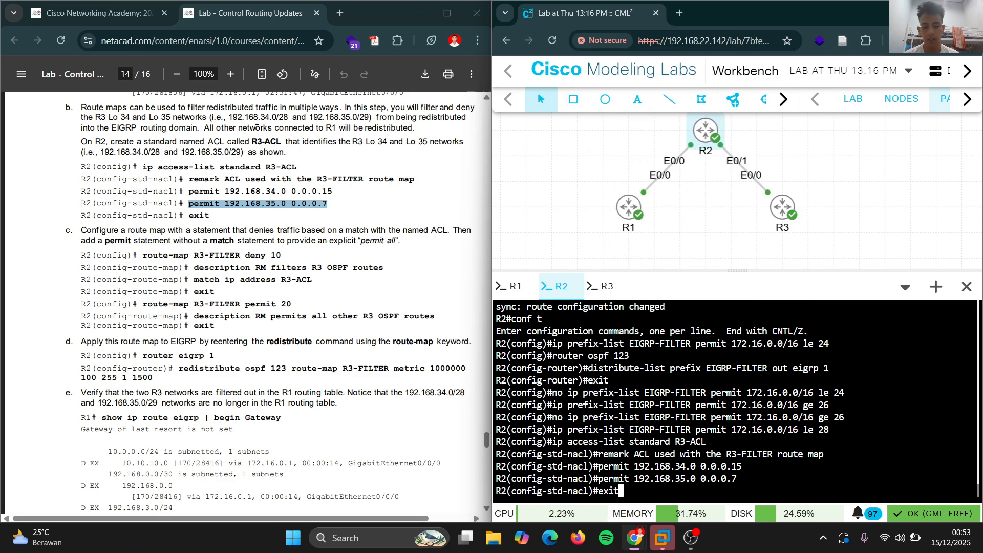
pyautogui.press('Return')
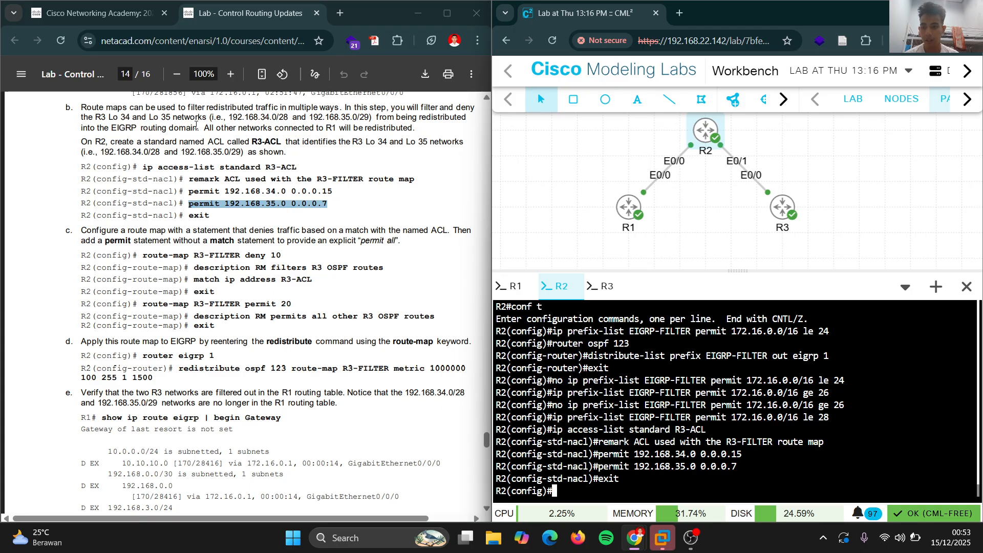
# Create the route map R3-FILTER on R2 with the statement deny 10, as in the guide's Step 1c.
pyautogui.moveTo(143, 256); pyautogui.dragTo(281, 256)
pyautogui.rightClick(275, 254)
pyautogui.click(332, 266)
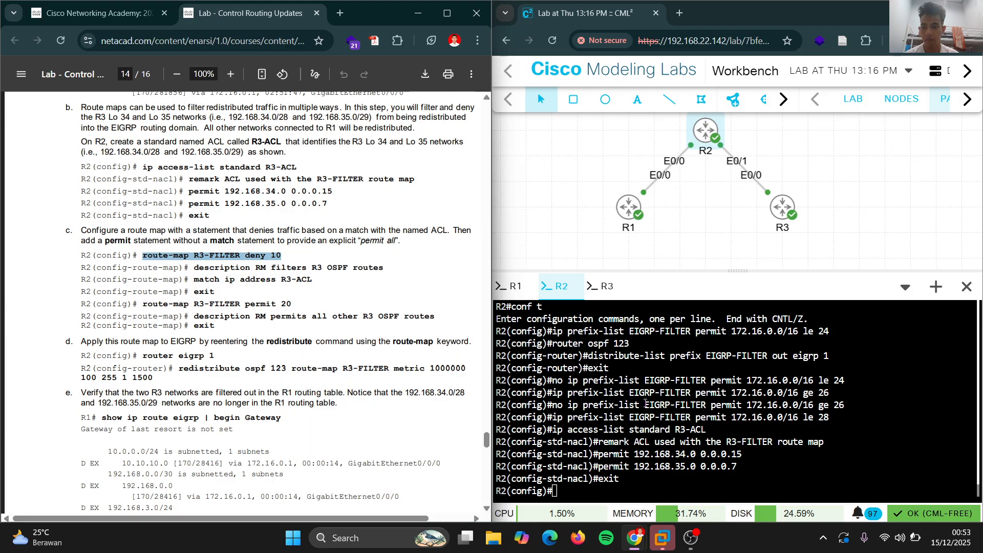
pyautogui.rightClick(653, 420)
pyautogui.click(724, 235)
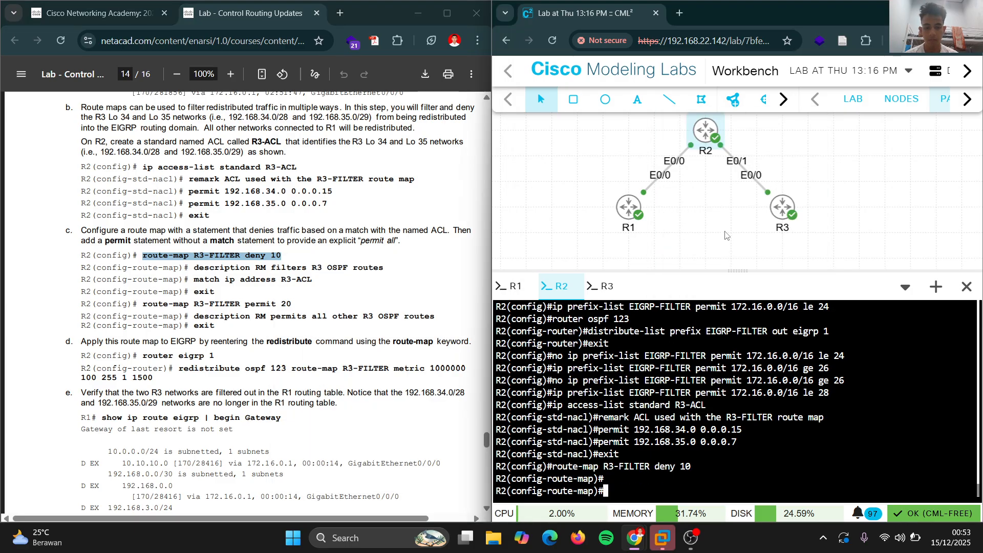
pyautogui.press('Return')
# Describe the R3-FILTER deny 10 statement as "RM filters R3 OSPF routes".
pyautogui.moveTo(194, 267); pyautogui.dragTo(384, 268)
pyautogui.rightClick(384, 270)
pyautogui.click(426, 288)
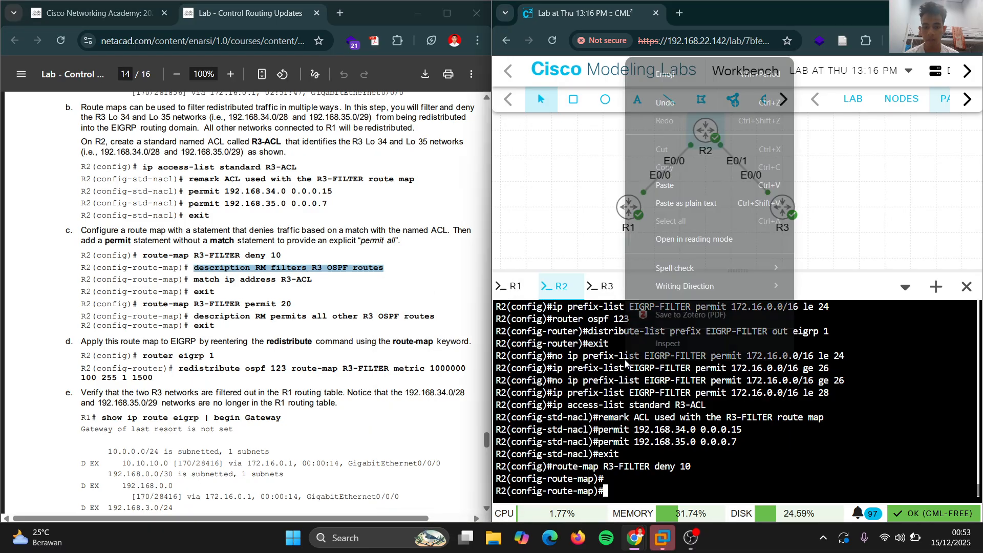
pyautogui.rightClick(640, 312)
pyautogui.click(683, 188)
pyautogui.press('Return')
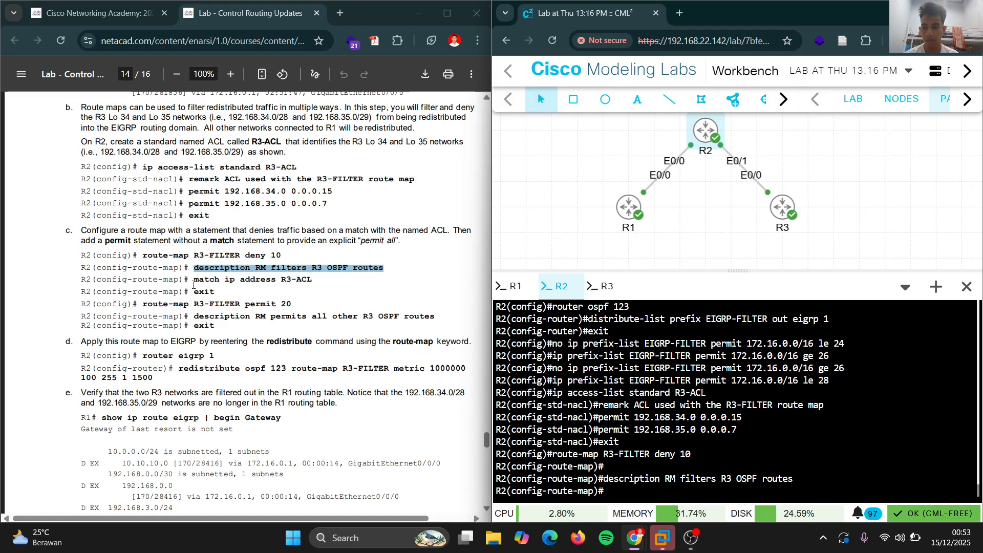
# Add match ip address R3-ACL to the R3-FILTER deny 10 statement on R2.
pyautogui.moveTo(193, 281); pyautogui.dragTo(319, 286)
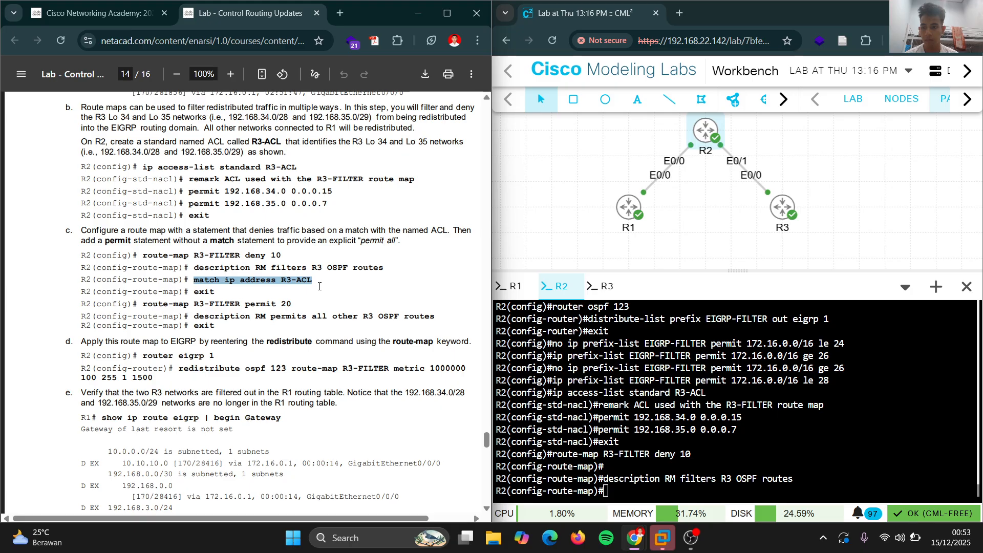
pyautogui.rightClick(308, 285)
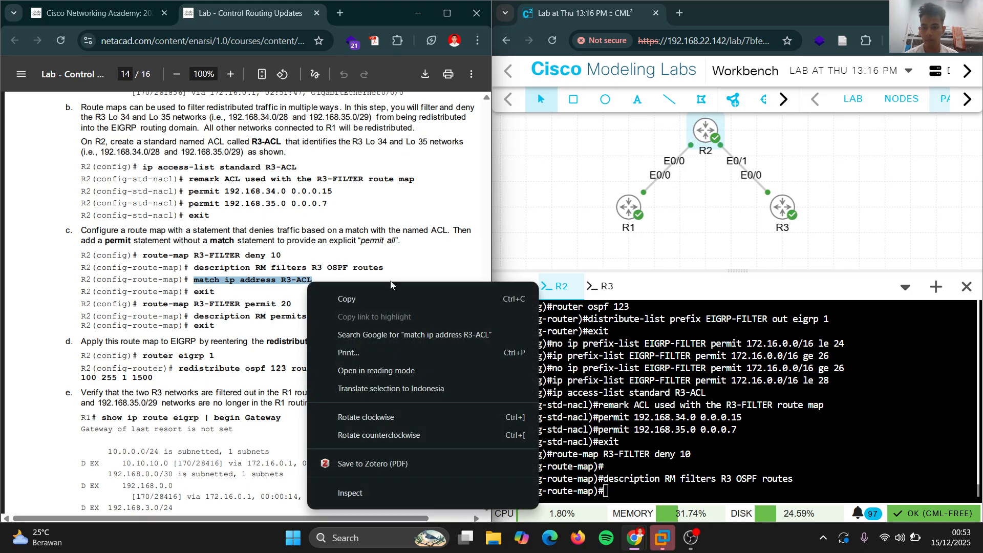
pyautogui.click(338, 298)
pyautogui.rightClick(600, 401)
pyautogui.click(638, 225)
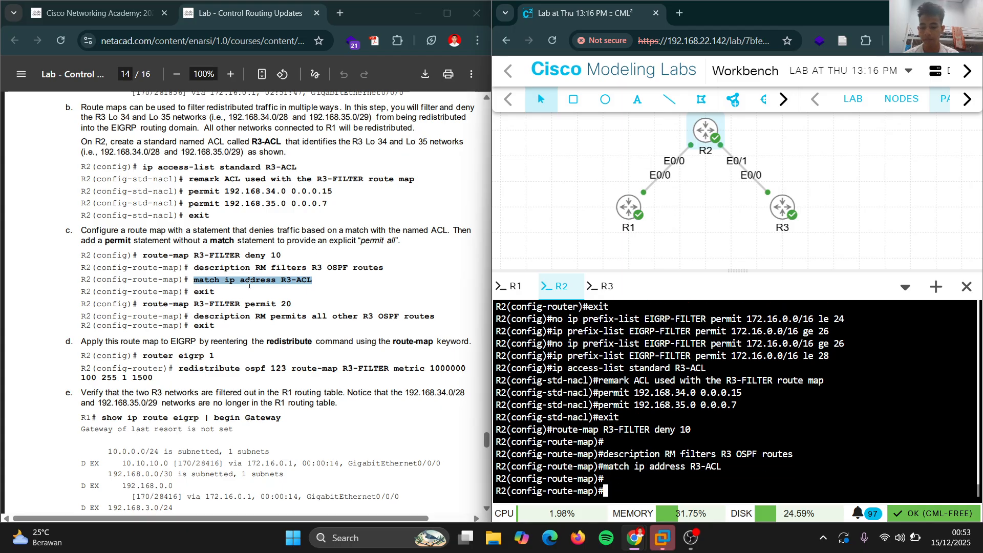
# Exit the deny 10 statement on R2 and create the route-map statement R3-FILTER permit 20.
pyautogui.write('exit')
pyautogui.press('Return')
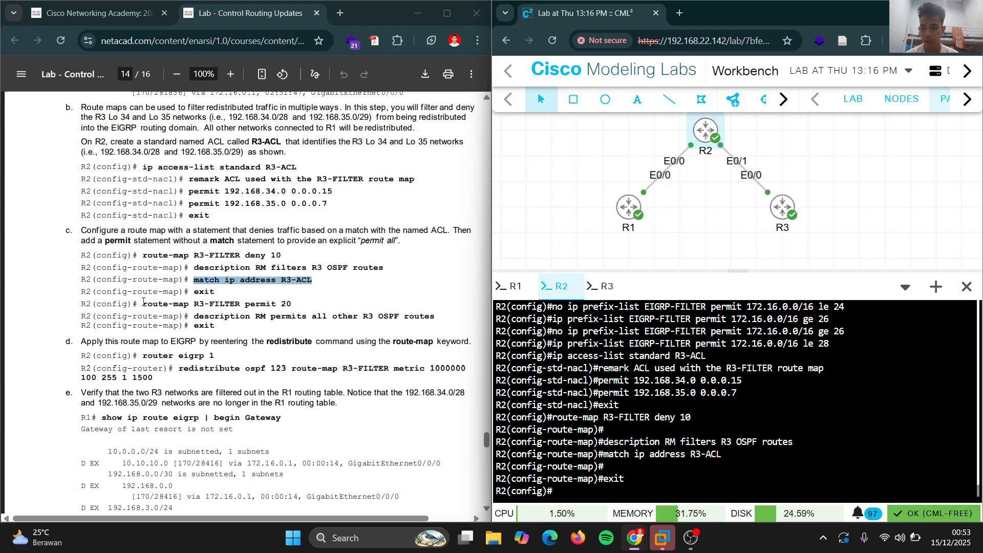
pyautogui.moveTo(144, 303); pyautogui.dragTo(230, 306)
pyautogui.click(292, 305)
pyautogui.click(144, 309)
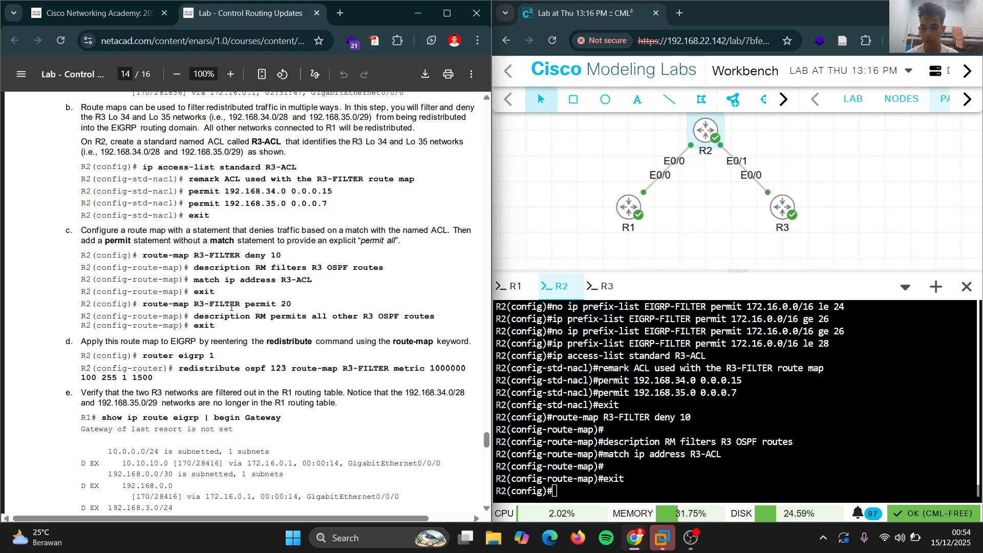
pyautogui.moveTo(138, 305); pyautogui.dragTo(295, 308)
pyautogui.rightClick(282, 306)
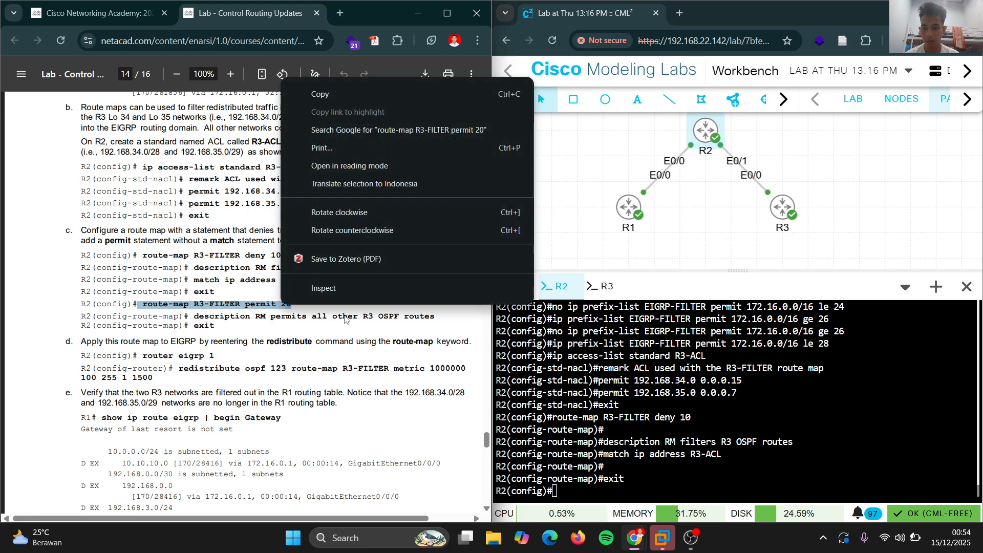
pyautogui.click(340, 100)
pyautogui.rightClick(706, 260)
pyautogui.click(740, 212)
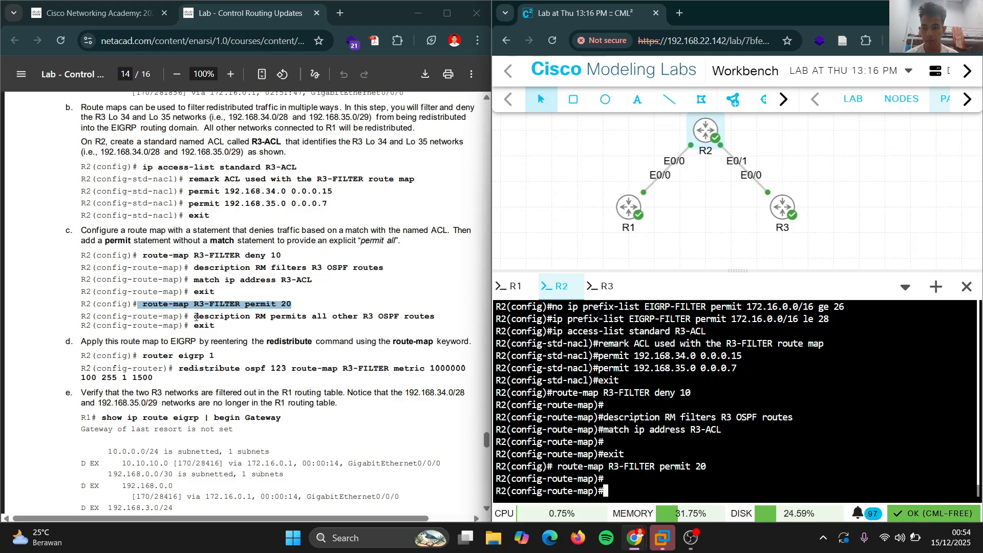
# Describe the R3-FILTER permit 20 statement as "RM permits all other R3 OSPF routes" and exit route-map configuration on R2.
pyautogui.moveTo(196, 318); pyautogui.dragTo(434, 317)
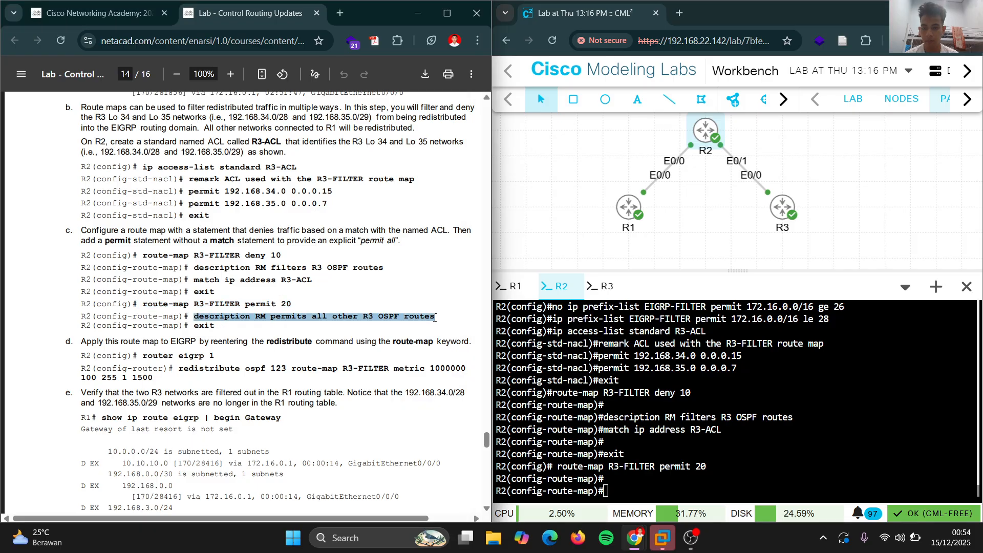
pyautogui.rightClick(434, 317)
pyautogui.click(500, 110)
pyautogui.click(685, 365)
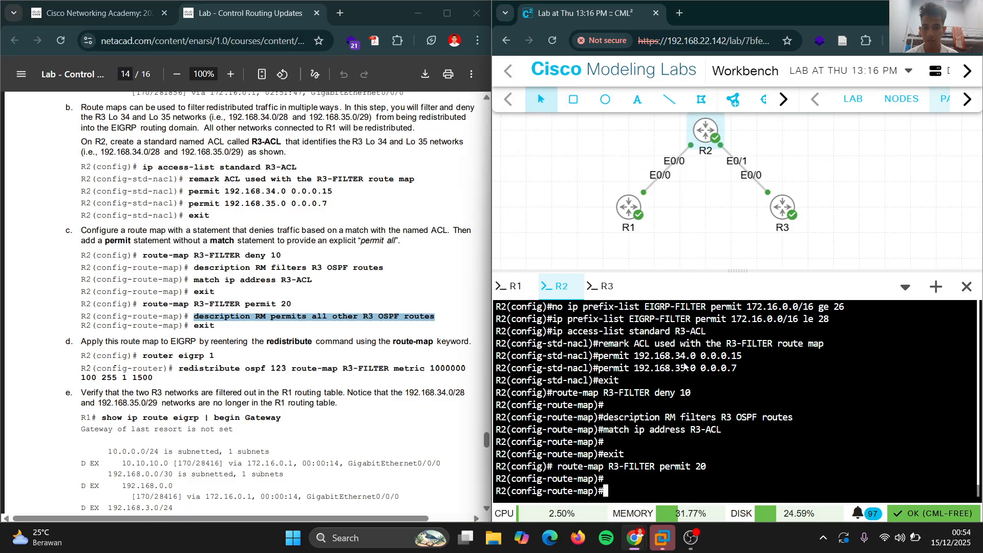
pyautogui.rightClick(685, 365)
pyautogui.click(763, 188)
pyautogui.press('Return')
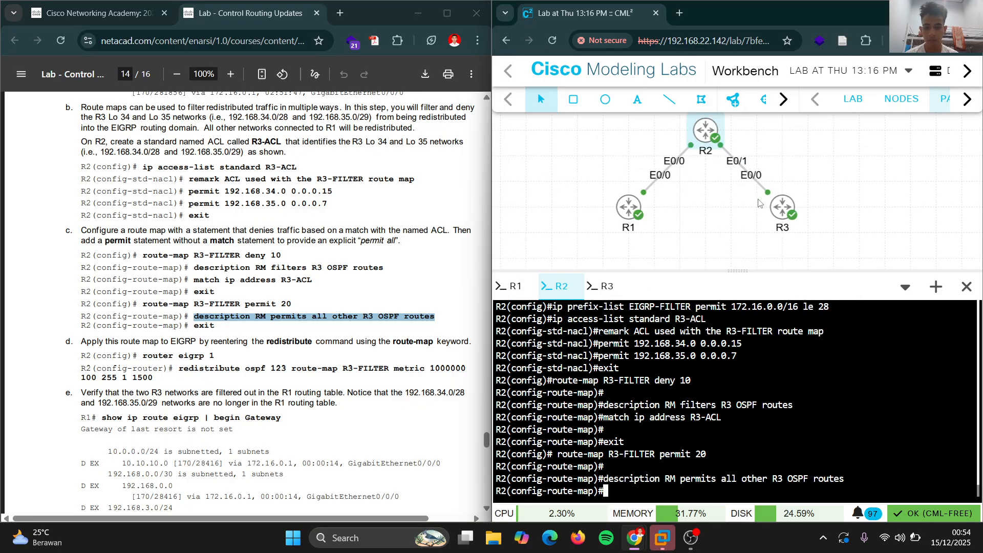
pyautogui.write('exit')
pyautogui.press('Return')
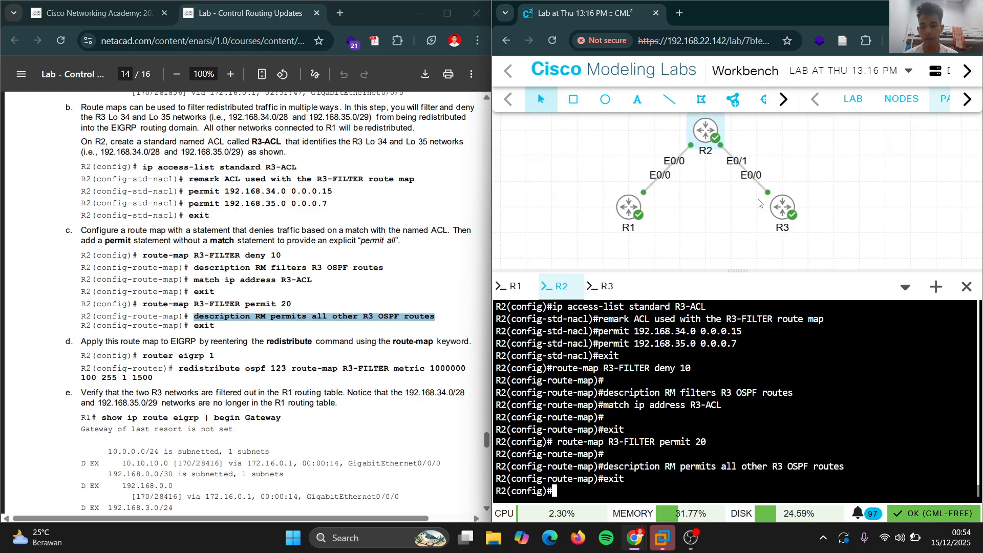
# Enter router eigrp 1 configuration mode on R2, as in the guide's Step 1d.
pyautogui.scroll(-3, 114, 183)
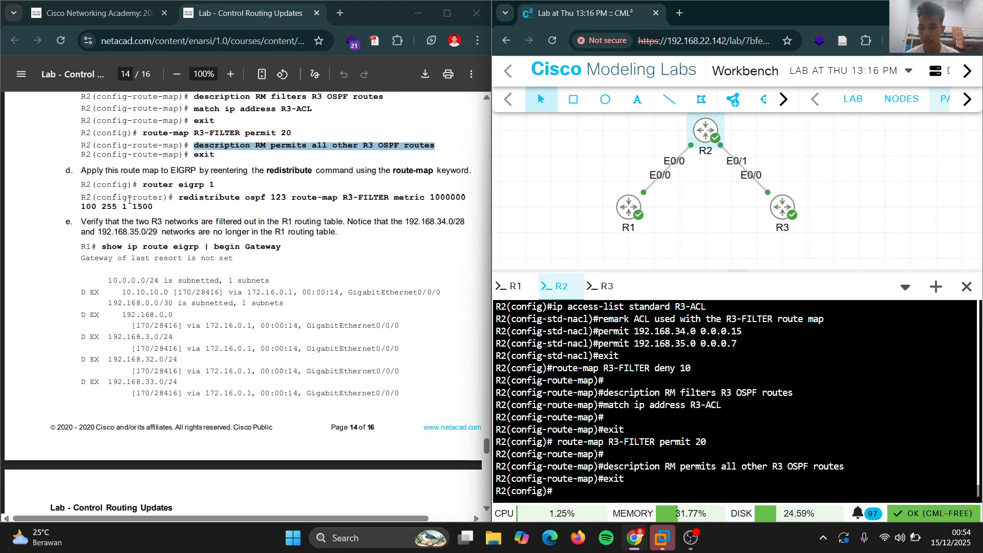
pyautogui.click(173, 185)
pyautogui.moveTo(173, 184); pyautogui.dragTo(212, 185)
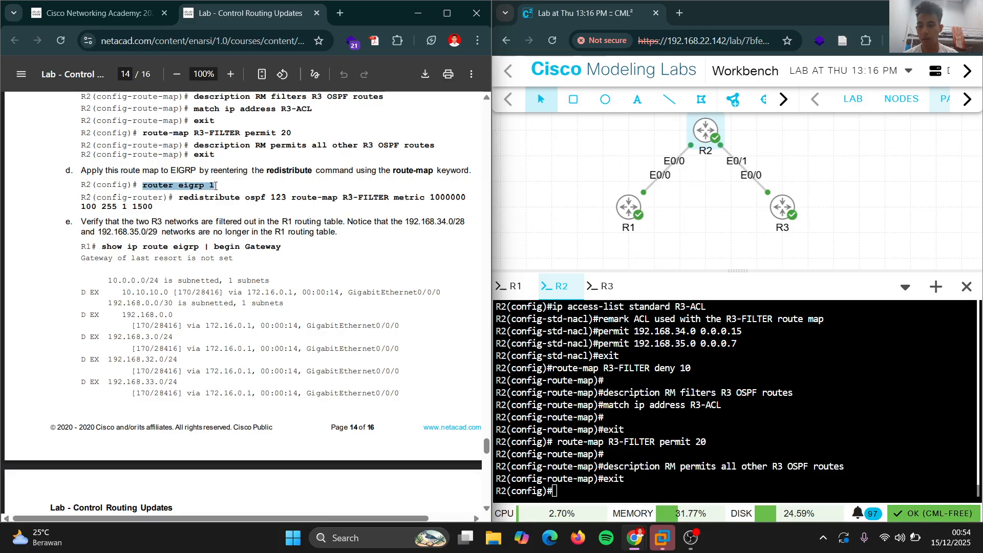
pyautogui.rightClick(212, 186)
pyautogui.click(305, 198)
pyautogui.rightClick(672, 391)
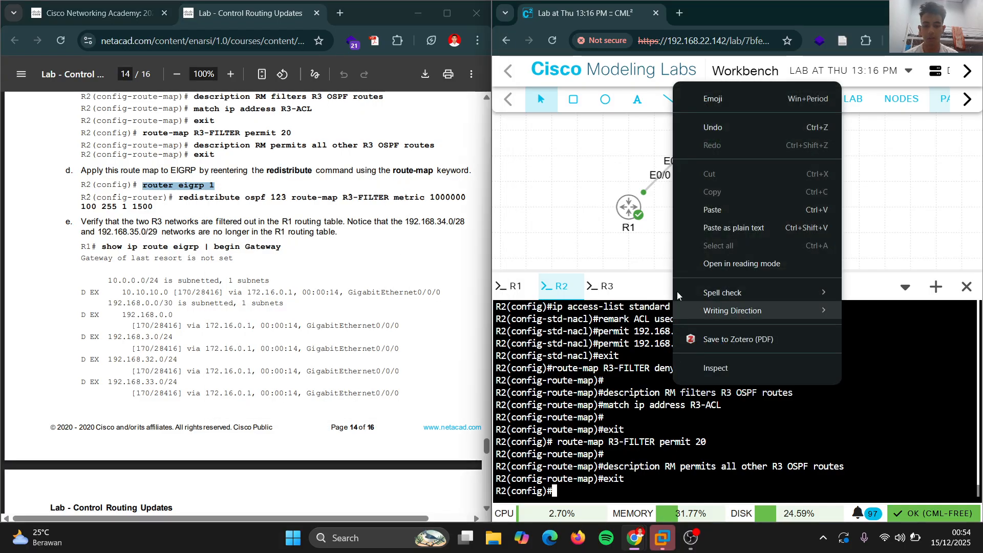
pyautogui.click(721, 210)
pyautogui.press('Return')
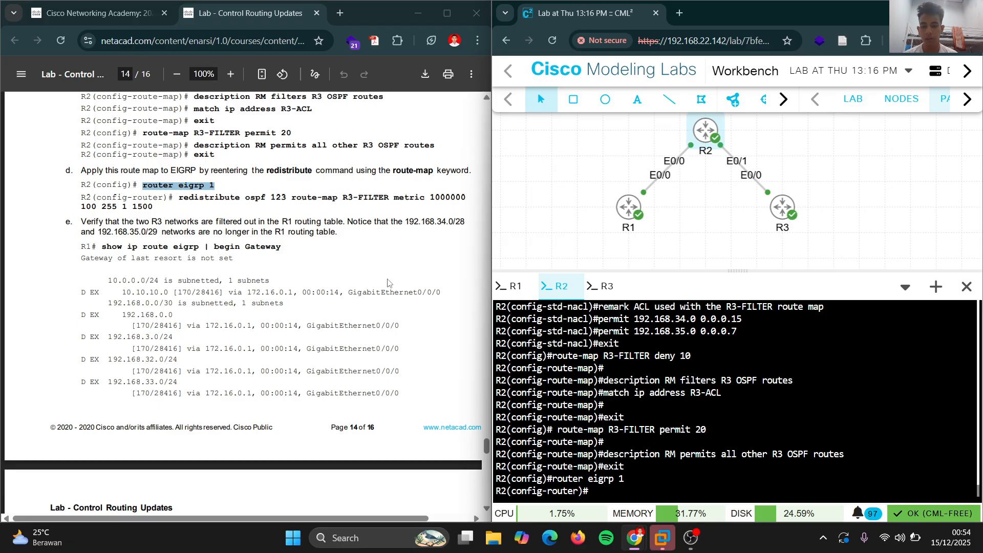
pyautogui.moveTo(176, 199); pyautogui.dragTo(465, 200)
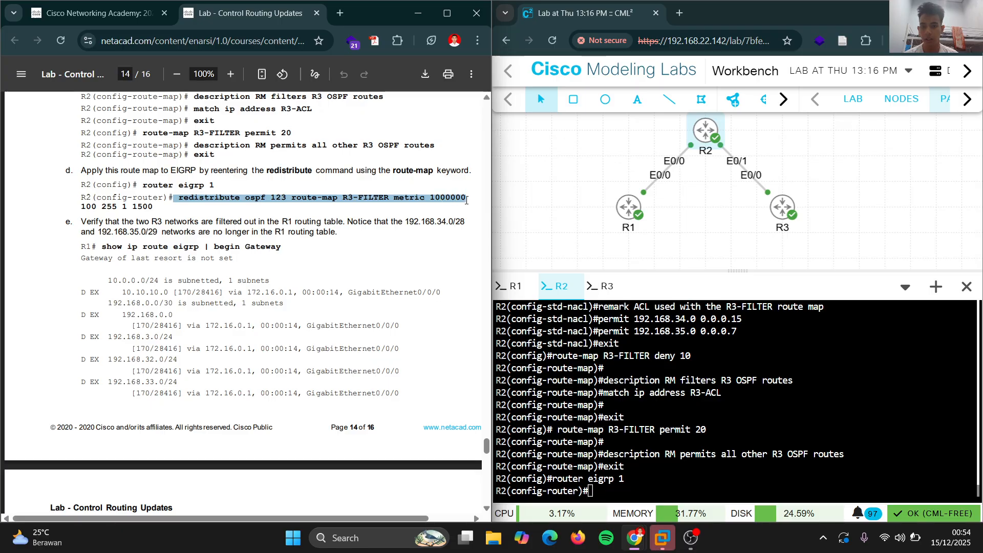
pyautogui.rightClick(458, 197)
pyautogui.click(554, 211)
pyautogui.rightClick(658, 358)
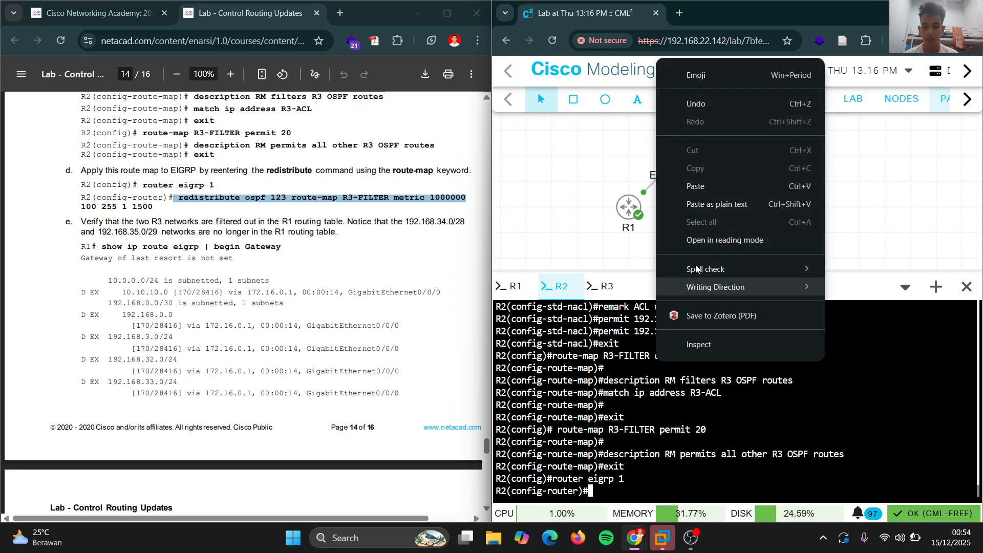
pyautogui.click(712, 186)
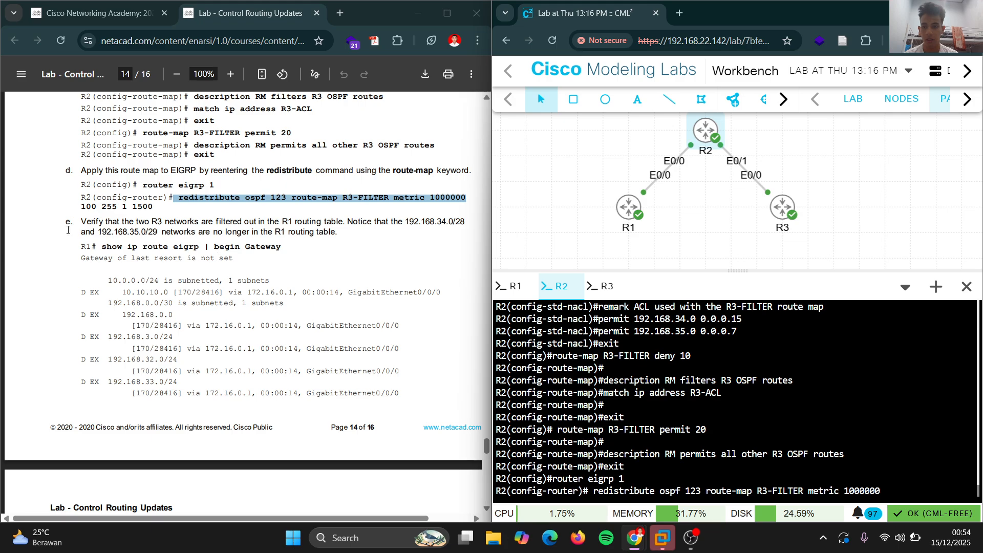
pyautogui.moveTo(78, 212); pyautogui.dragTo(153, 204)
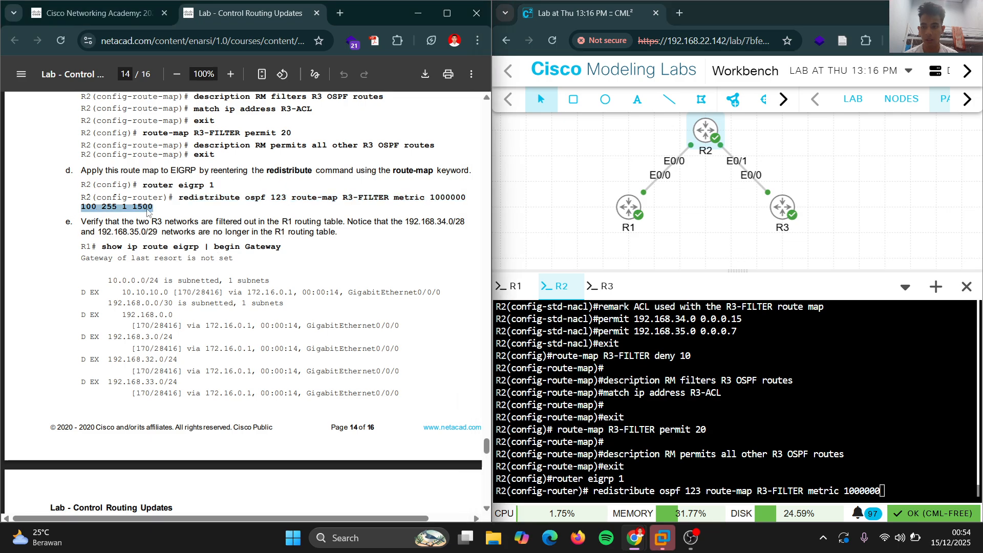
pyautogui.rightClick(147, 211)
pyautogui.click(184, 222)
pyautogui.click(818, 372)
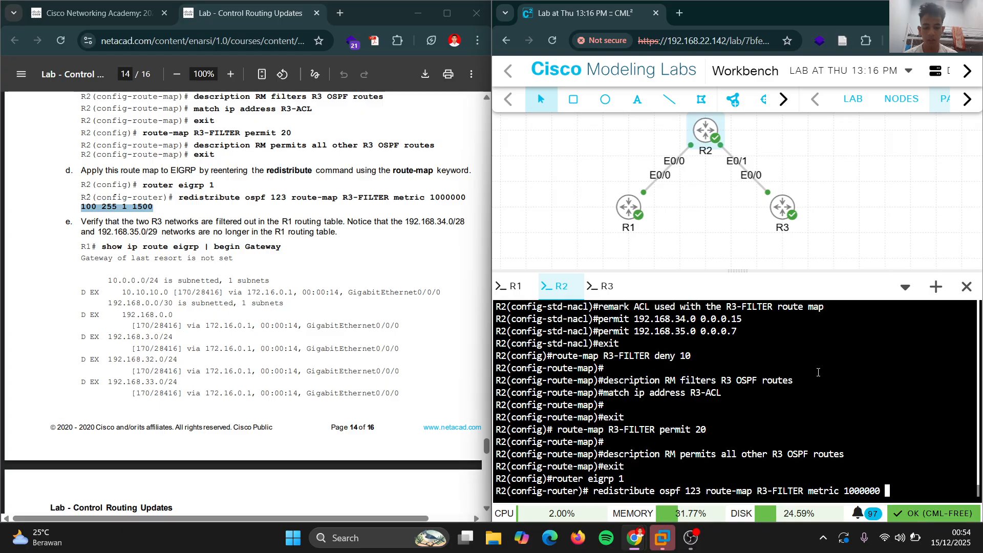
pyautogui.rightClick(911, 401)
pyautogui.click(889, 239)
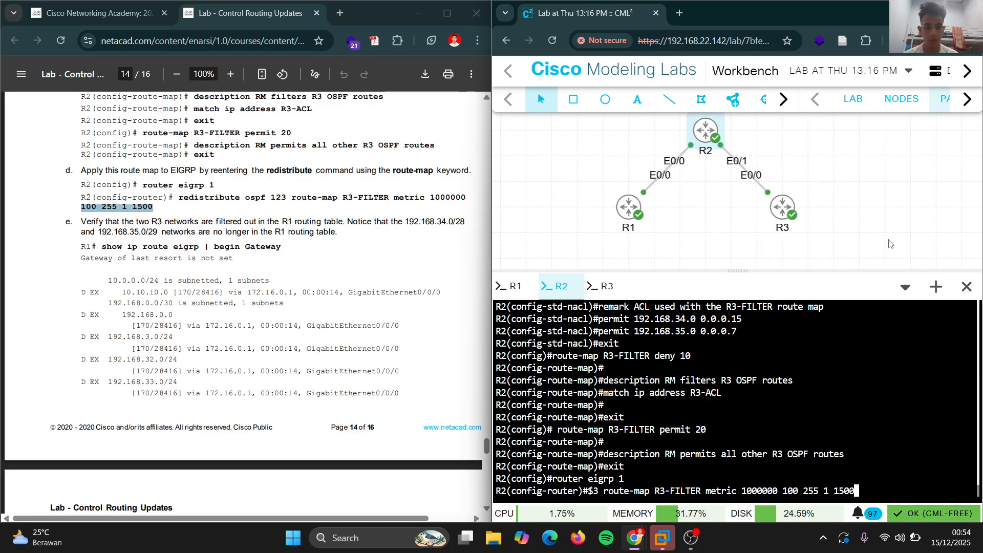
pyautogui.press('Return')
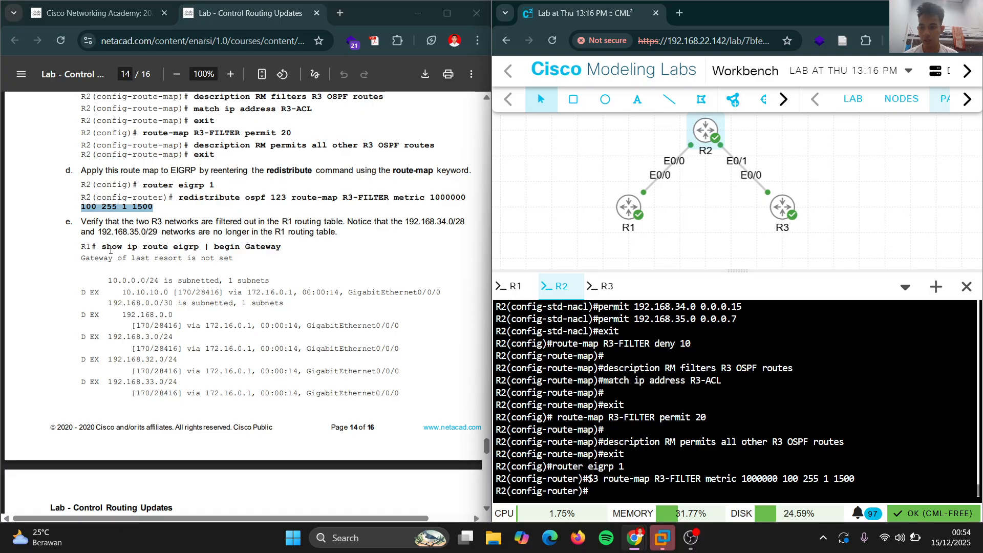
# Run show ip route eigrp | begin Gateway on R1 to check whether the two R3 networks are filtered.
pyautogui.moveTo(101, 248); pyautogui.dragTo(286, 248)
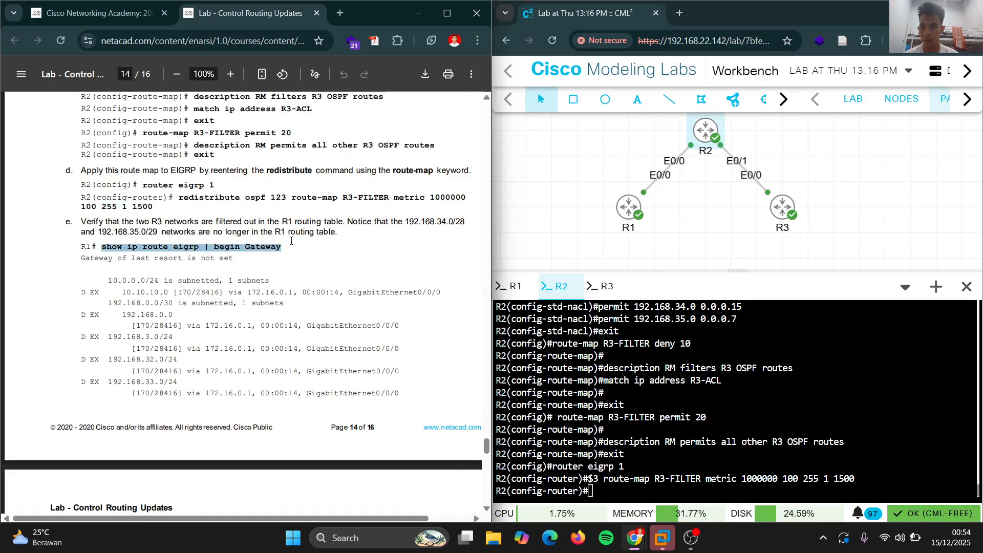
pyautogui.rightClick(275, 251)
pyautogui.click(369, 265)
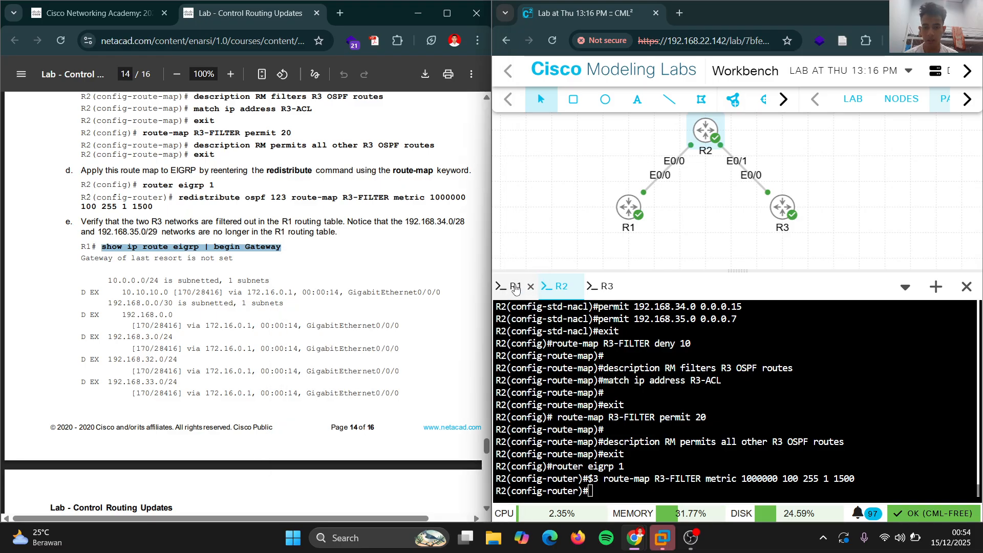
pyautogui.click(515, 287)
pyautogui.rightClick(605, 430)
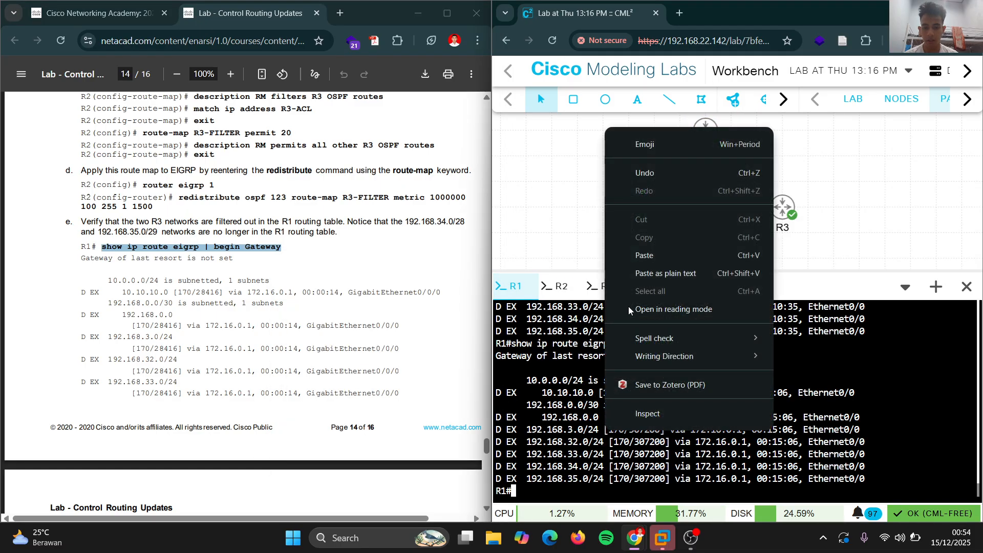
pyautogui.click(634, 254)
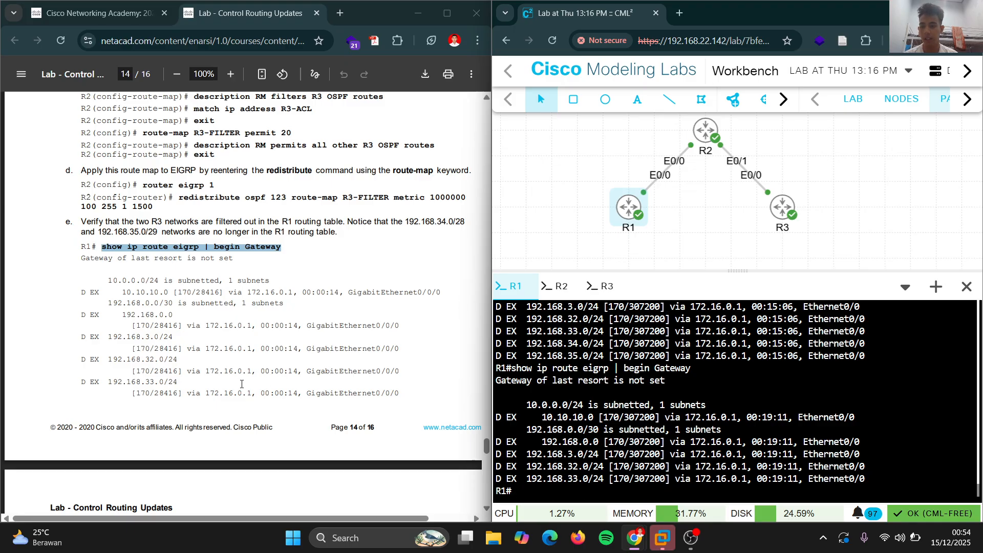
# Continue to the guide's Step 2 and paste the copied show ip route eigrp | begin Gateway command into R3's console.
pyautogui.scroll(-6, 241, 383)
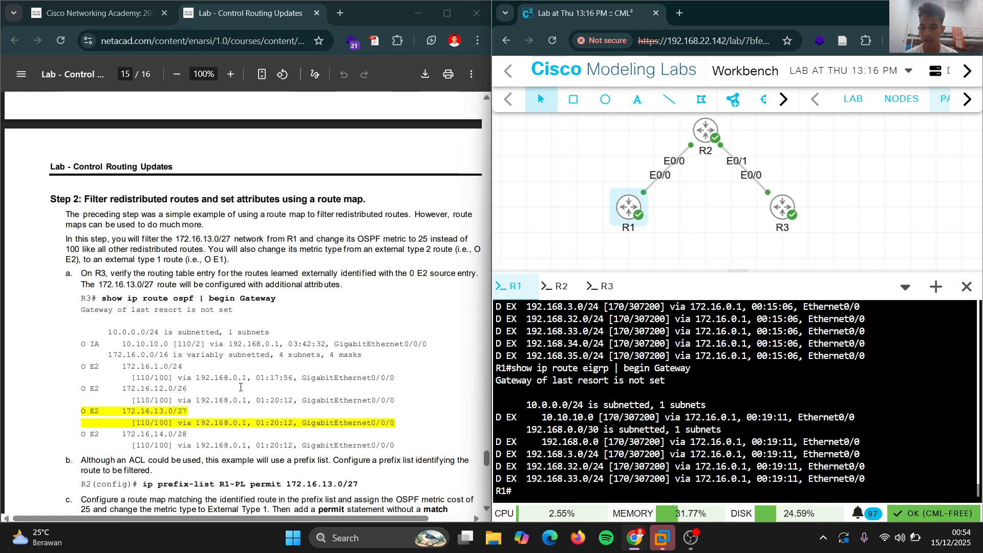
pyautogui.scroll(-2, 241, 387)
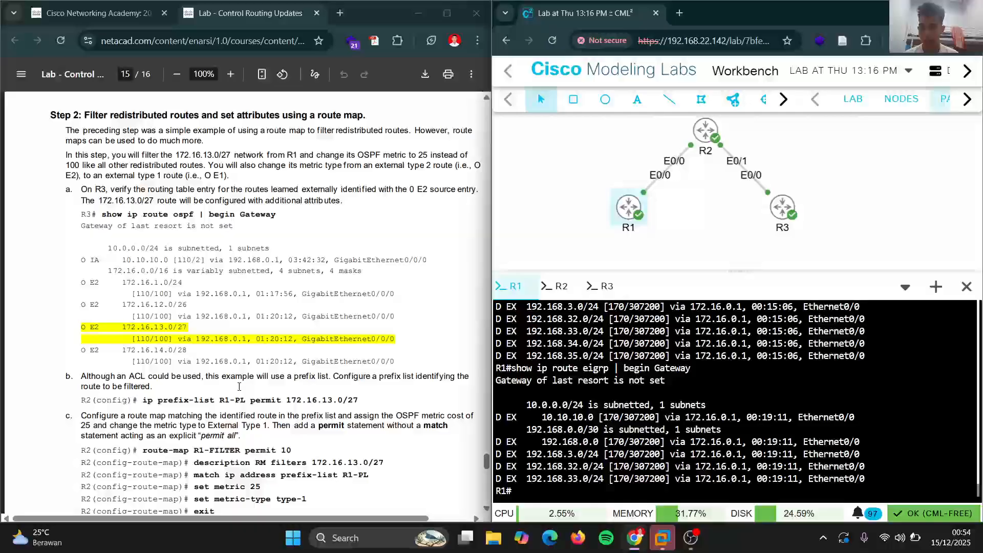
pyautogui.click(601, 292)
pyautogui.rightClick(619, 411)
pyautogui.click(693, 256)
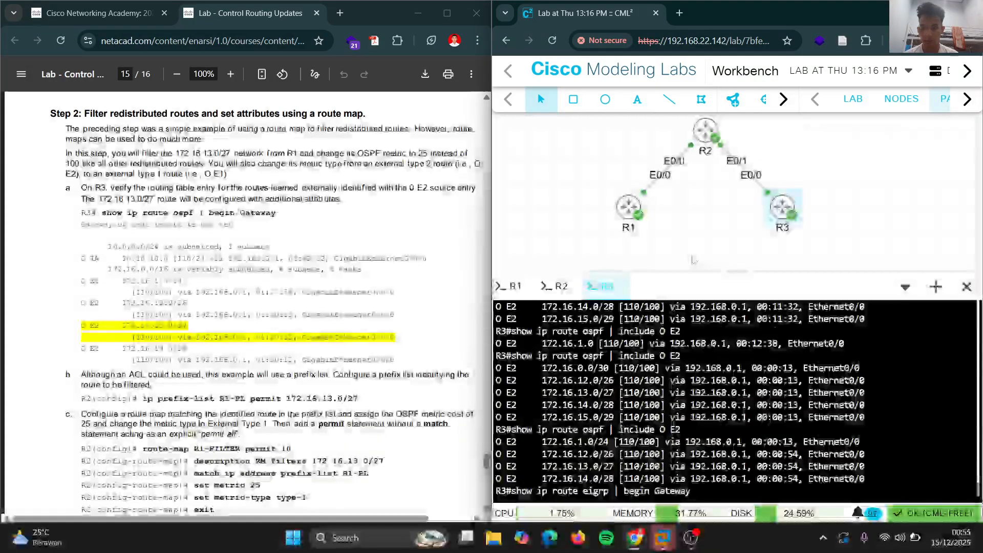
# Replace eigrp with ospf in the pending R3 command and run show ip route ospf | begin Gateway.
pyautogui.press('Left')
pyautogui.press('Left')
pyautogui.press('Left')
pyautogui.press('Left')
pyautogui.press('Left')
pyautogui.press('Left')
pyautogui.press('Left')
pyautogui.press('Left')
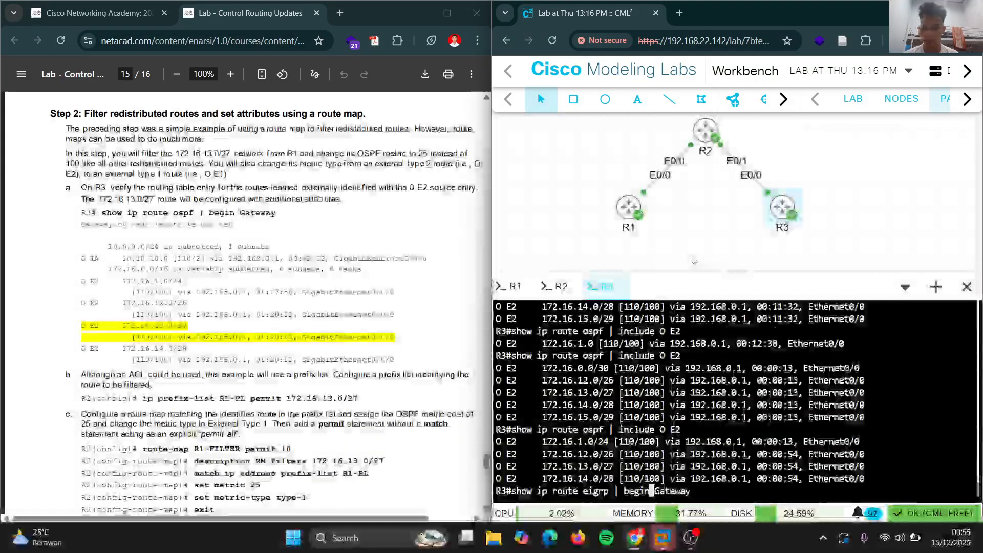
pyautogui.press('Left')
pyautogui.press('Left')
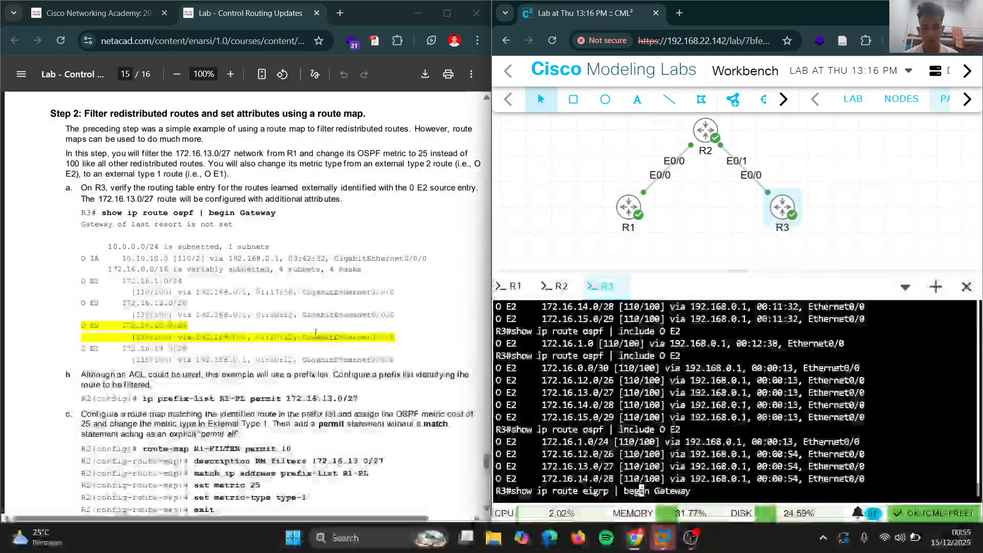
pyautogui.press('Left')
pyautogui.press('Left')
pyautogui.press('Left')
pyautogui.press('Left')
pyautogui.press('Left')
pyautogui.press('Left')
pyautogui.press('BackSpace')
pyautogui.press('BackSpace')
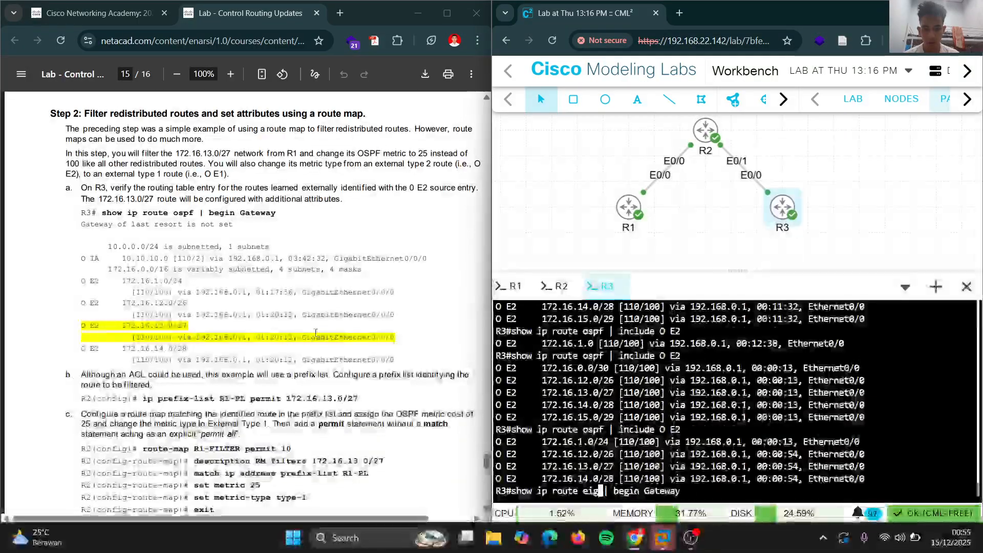
pyautogui.press('BackSpace')
pyautogui.press('BackSpace')
pyautogui.press('BackSpace')
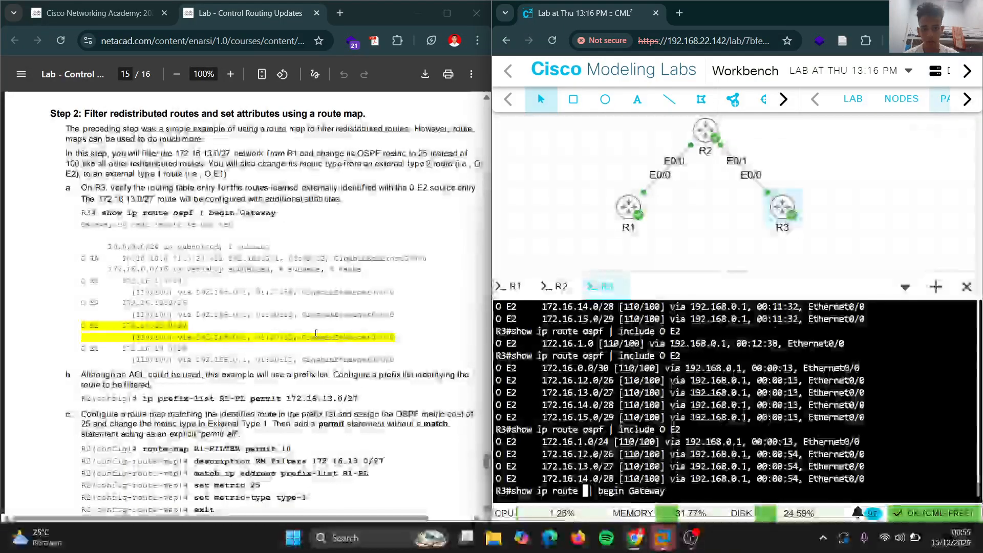
pyautogui.write('osp')
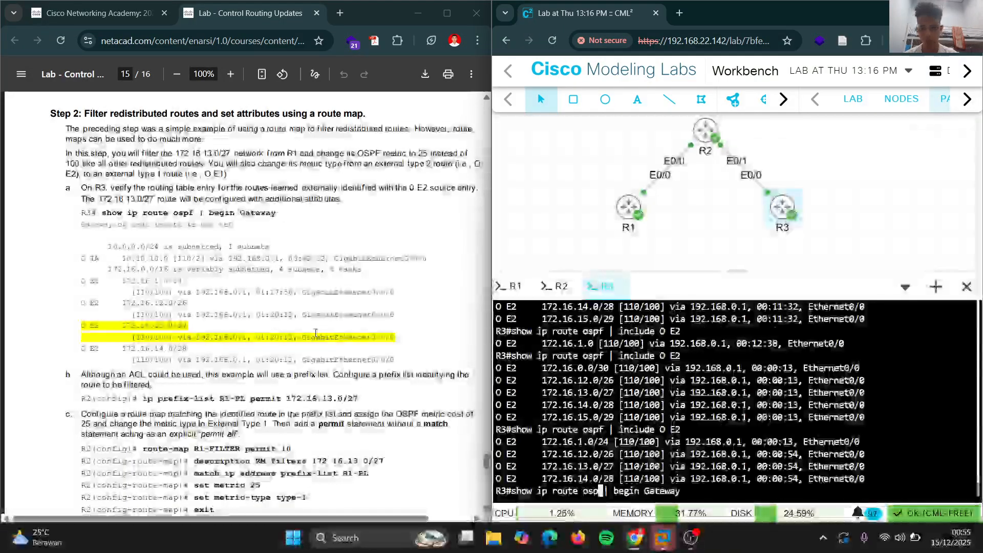
pyautogui.write('f')
pyautogui.press('Return')
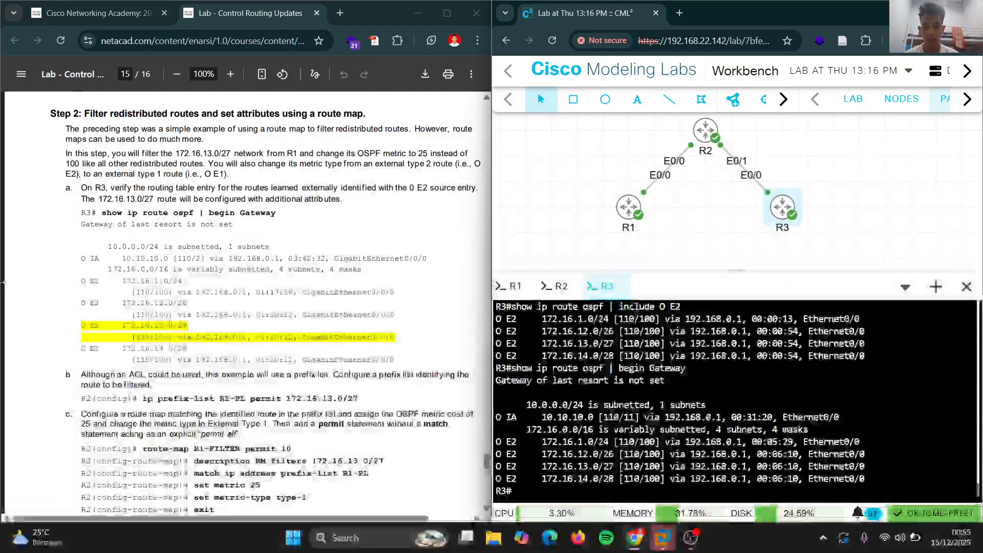
# Copy the ip prefix-list R1-PL permit 172.16.13.0/27 command from step b of the lab guide.
pyautogui.scroll(-3, 259, 273)
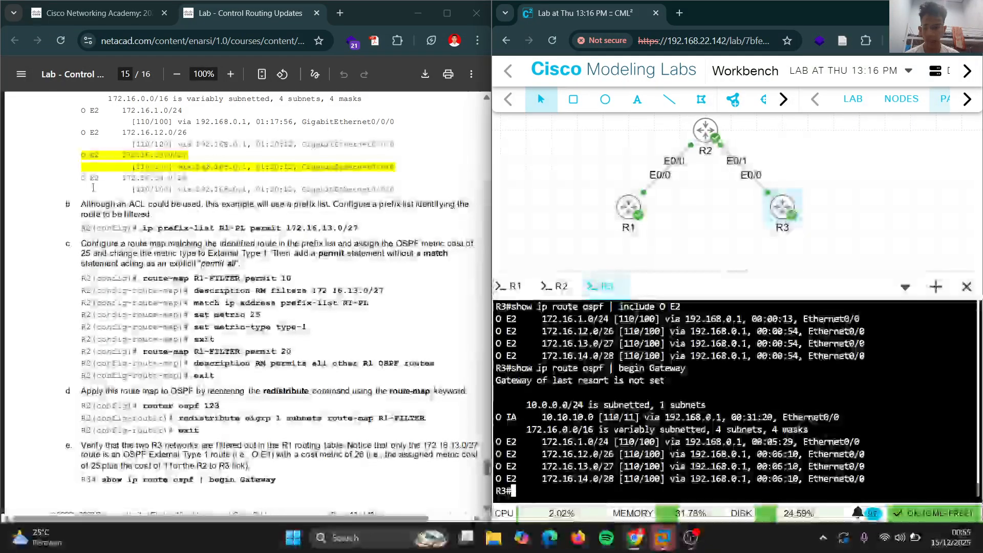
pyautogui.moveTo(142, 227); pyautogui.dragTo(376, 231)
pyautogui.hotkey('ctrl', 'c')
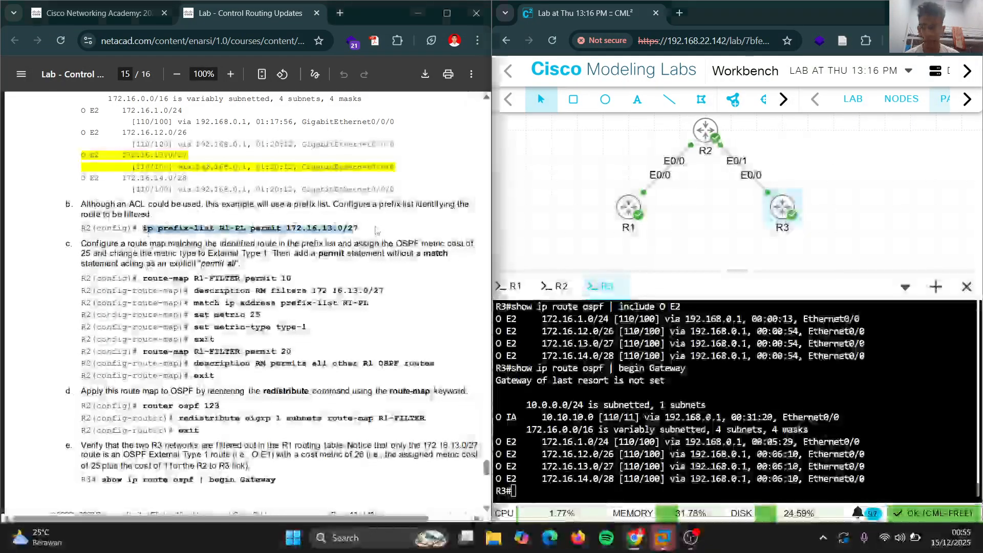
pyautogui.rightClick(161, 230)
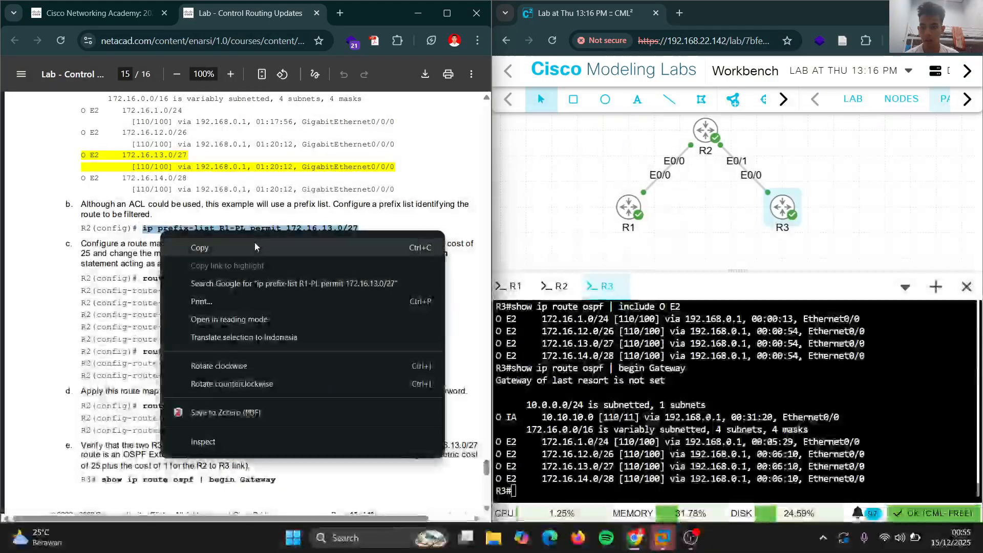
pyautogui.click(255, 247)
# Go to R2's console and exit EIGRP router configuration to global configuration mode.
pyautogui.click(556, 286)
pyautogui.rightClick(617, 450)
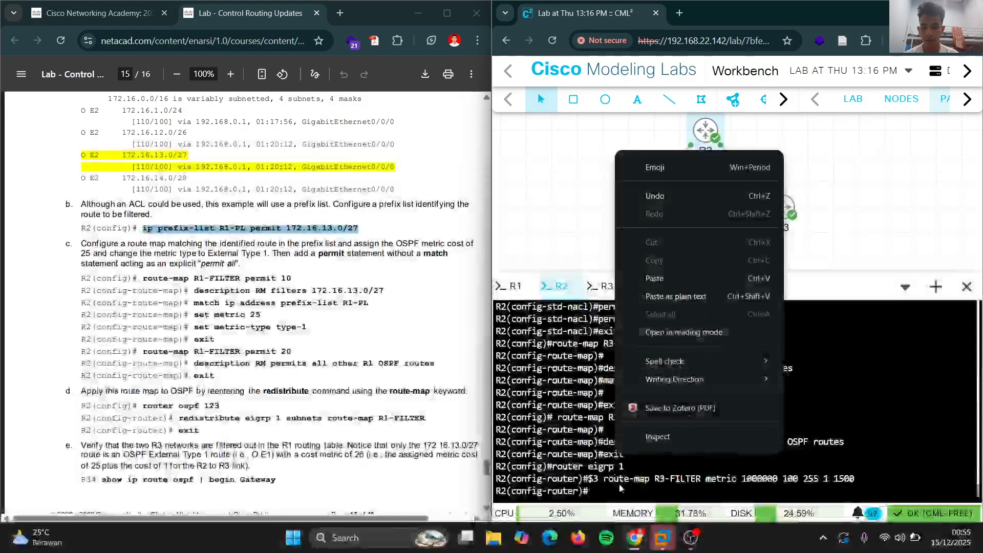
pyautogui.click(619, 488)
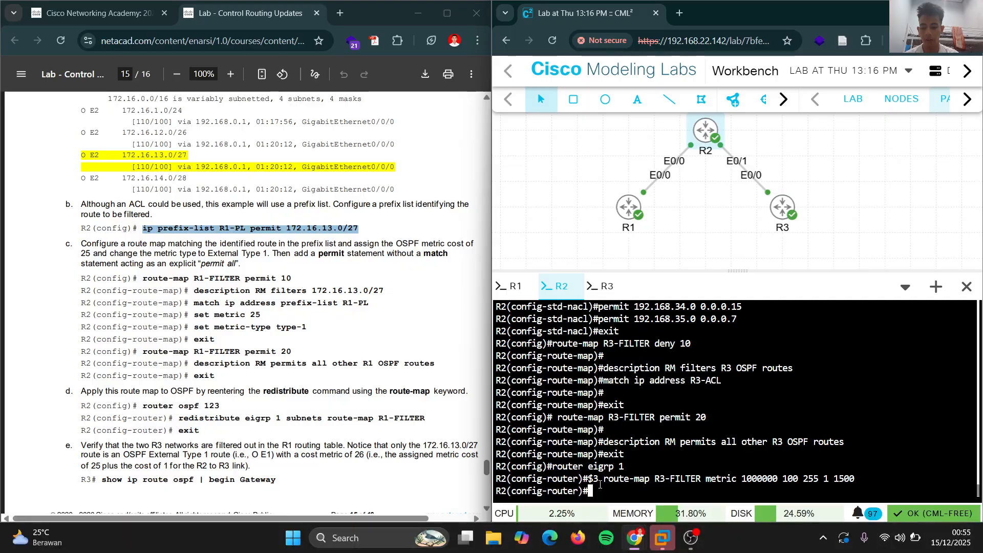
pyautogui.write('exit')
pyautogui.press('Return')
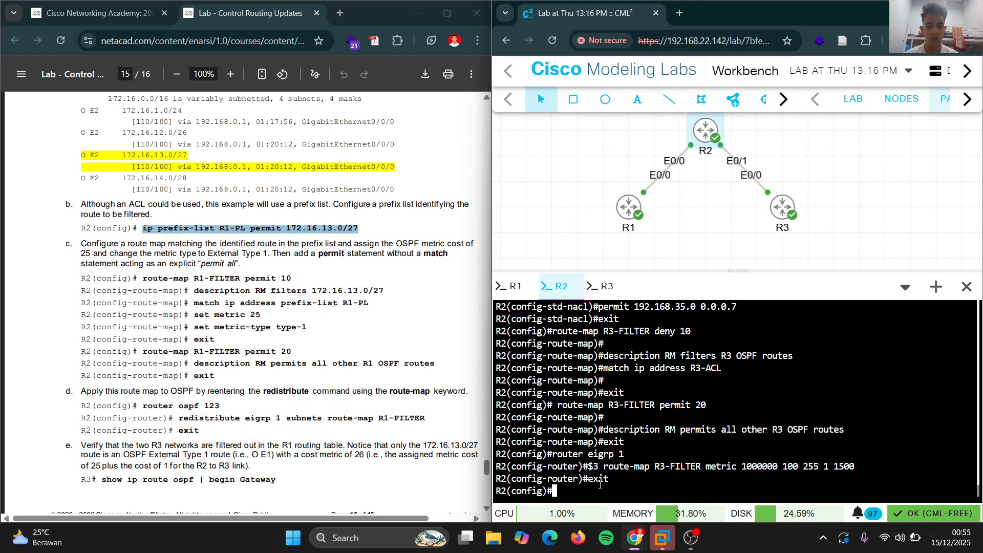
# Create prefix list R1-PL on R2 permitting 172.16.13.0/27 with the copied command.
pyautogui.scroll(3, 601, 486)
pyautogui.rightClick(605, 498)
pyautogui.click(530, 472)
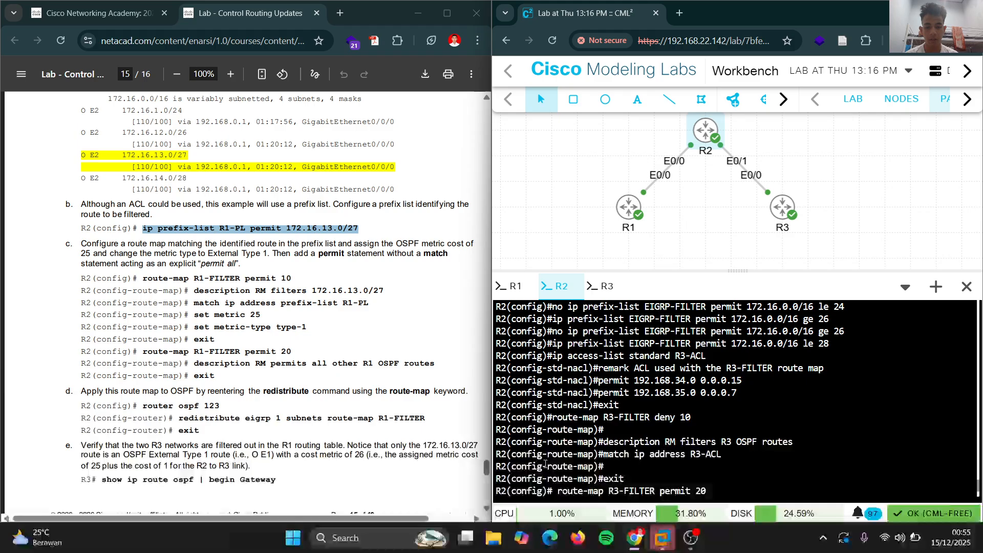
pyautogui.rightClick(547, 466)
pyautogui.click(526, 487)
pyautogui.scroll(-2, 527, 487)
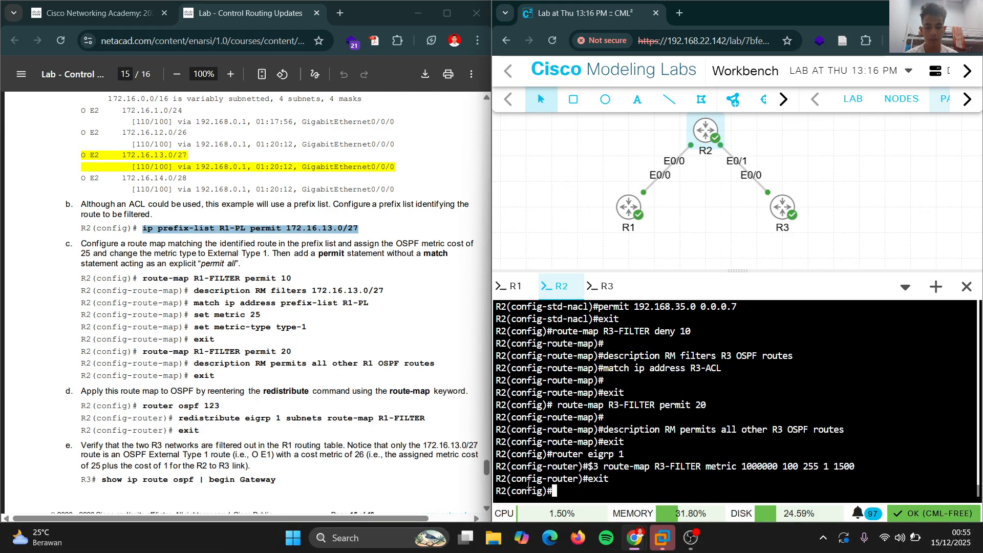
pyautogui.rightClick(529, 486)
pyautogui.click(613, 308)
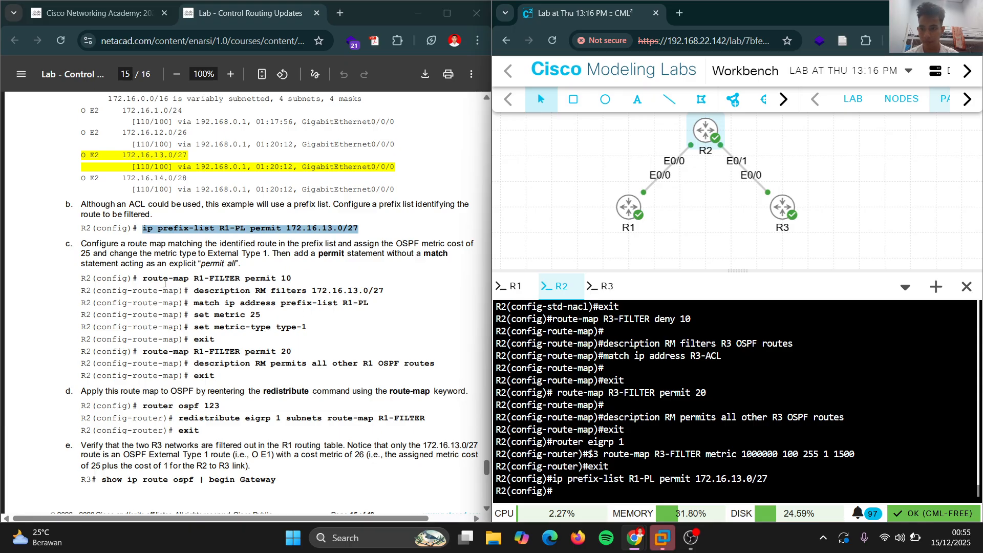
# Copy the route-map R1-FILTER permit 10 command from the guide and run it on R2.
pyautogui.moveTo(144, 278); pyautogui.dragTo(290, 269)
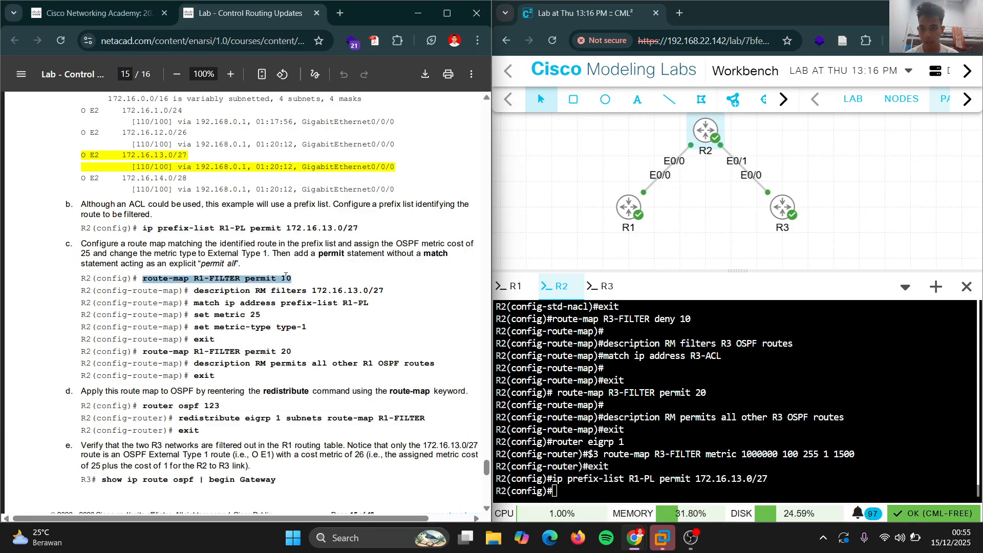
pyautogui.rightClick(285, 277)
pyautogui.click(340, 296)
pyautogui.rightClick(583, 426)
pyautogui.click(634, 299)
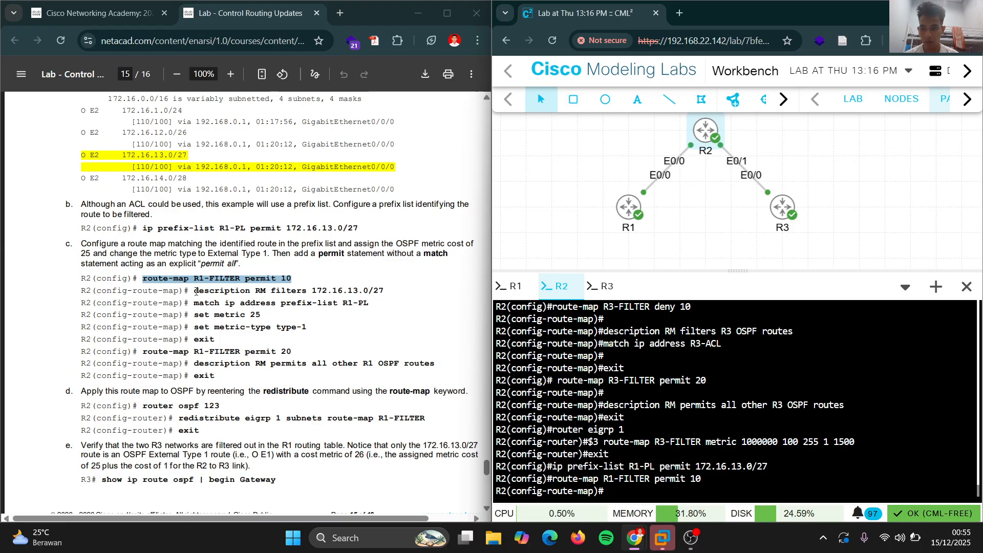
# Add the guide's description "RM filters 172.16.13.0/27" to sequence 10 of R1-FILTER on R2.
pyautogui.moveTo(195, 292); pyautogui.dragTo(388, 291)
pyautogui.rightClick(378, 286)
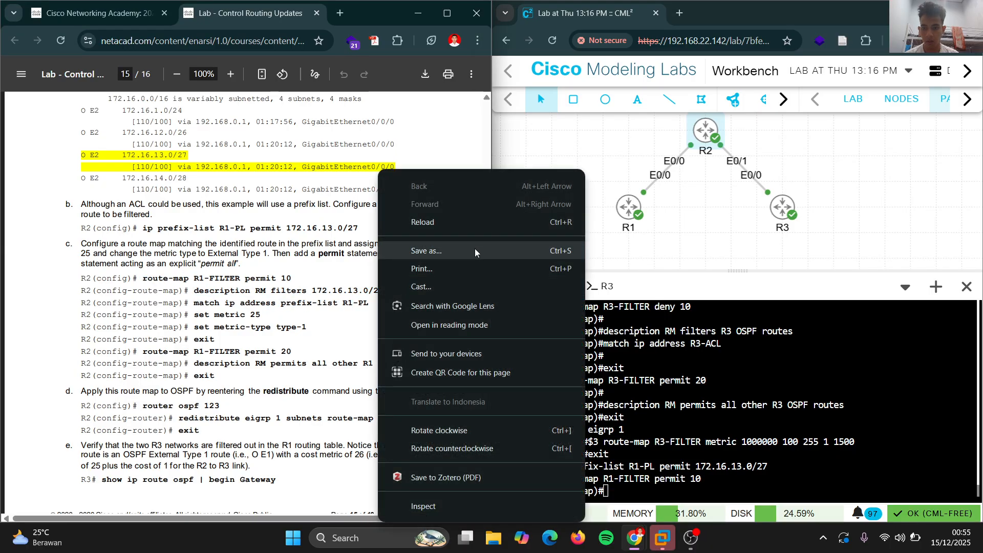
pyautogui.click(308, 298)
pyautogui.moveTo(194, 291); pyautogui.dragTo(413, 295)
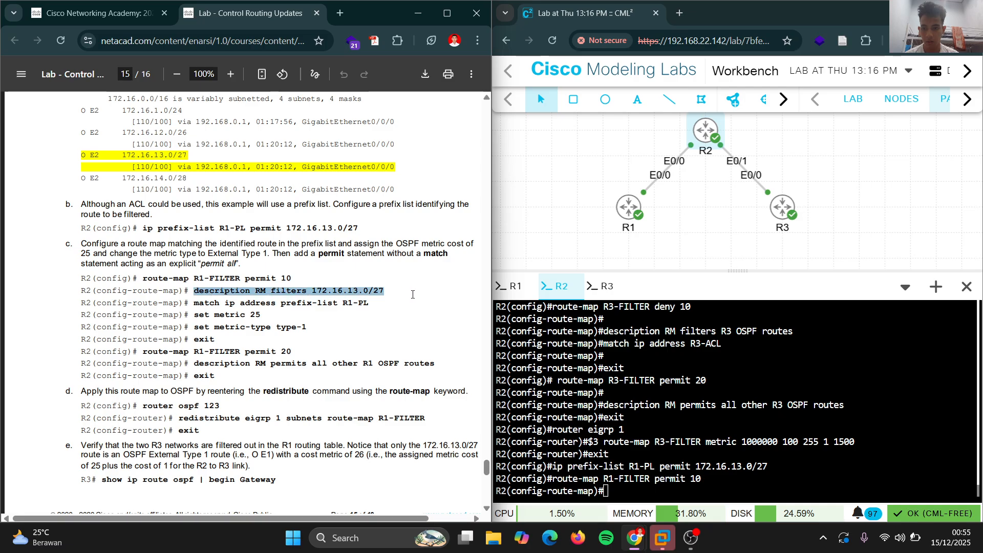
pyautogui.rightClick(359, 288)
pyautogui.click(440, 301)
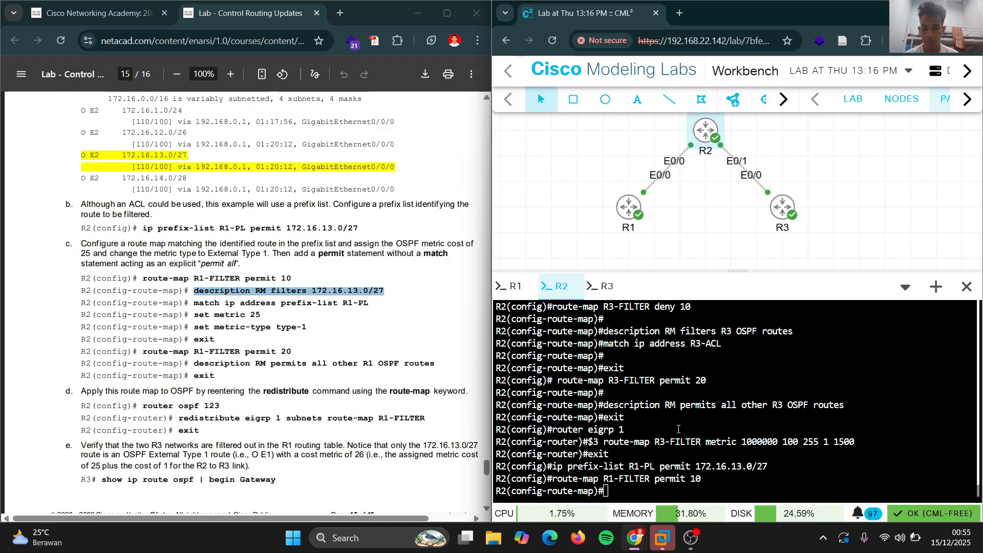
pyautogui.rightClick(679, 431)
pyautogui.click(717, 254)
pyautogui.press('Return')
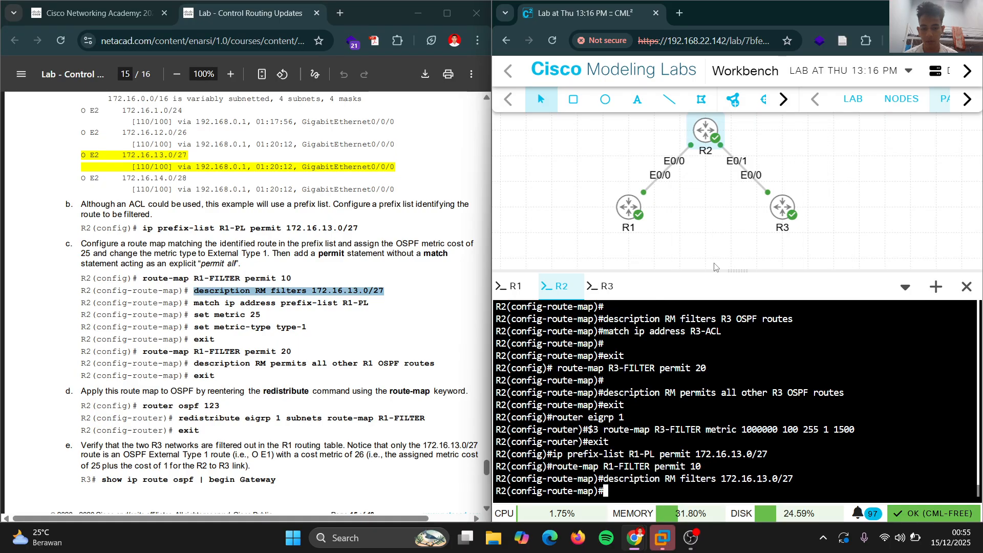
# Make R1-FILTER sequence 10 match IP addresses from prefix list R1-PL, using the guide's match command.
pyautogui.moveTo(194, 303); pyautogui.dragTo(400, 305)
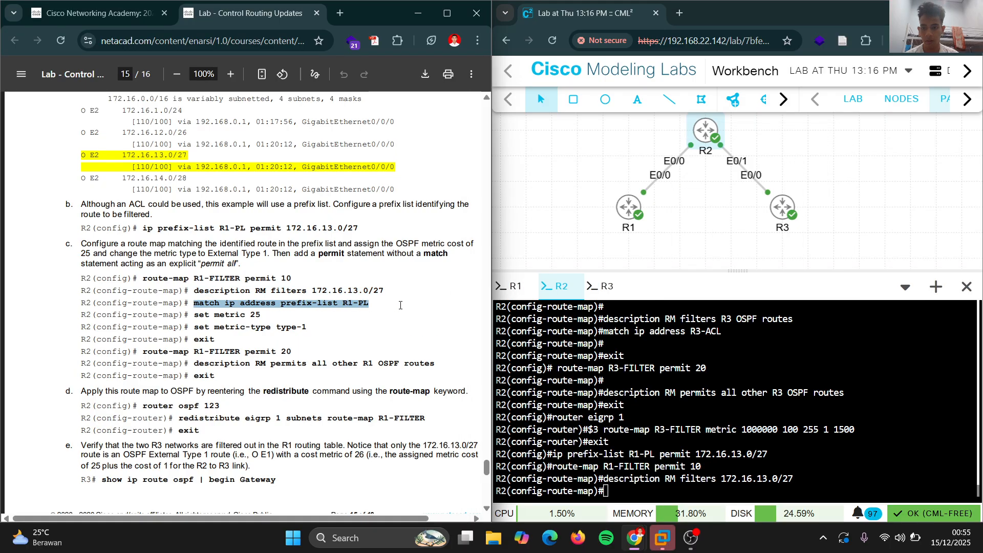
pyautogui.rightClick(363, 305)
pyautogui.click(414, 94)
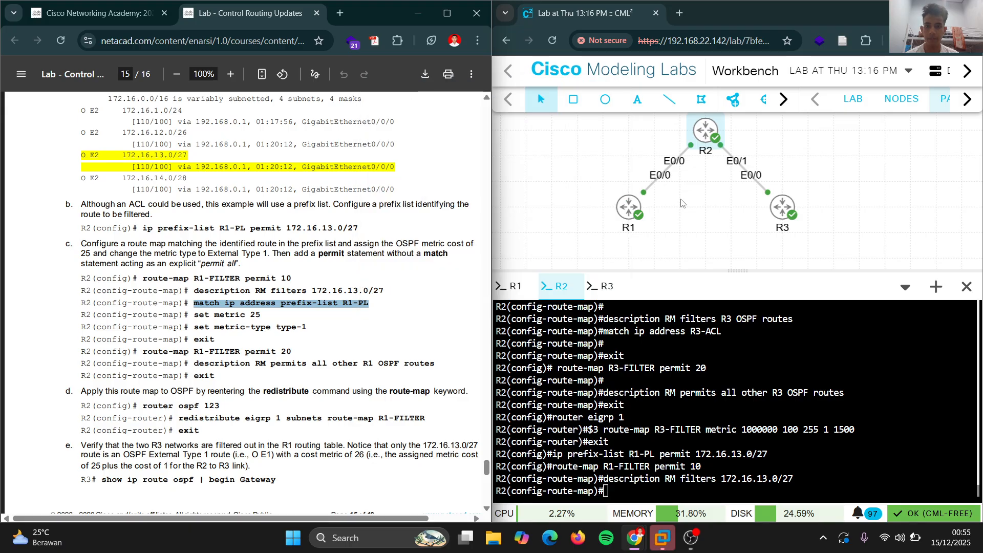
pyautogui.rightClick(679, 321)
pyautogui.click(753, 146)
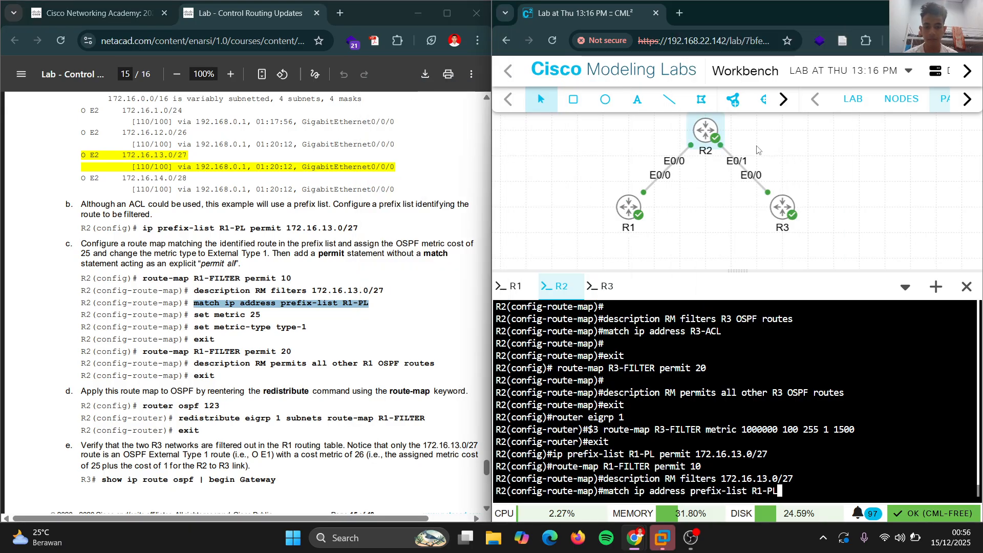
pyautogui.press('Return')
# Set the metric to 25 in R1-FILTER sequence 10 on R2.
pyautogui.write('ser')
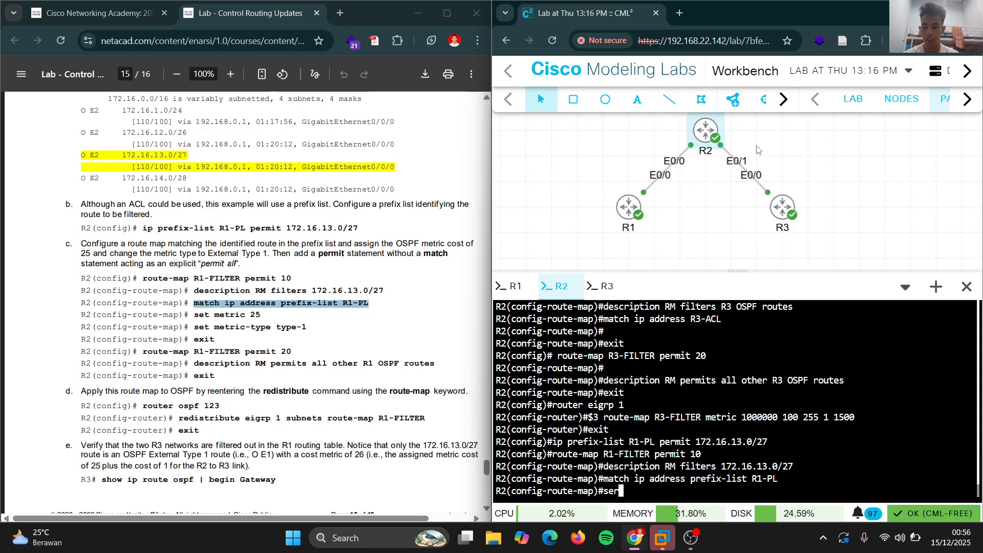
pyautogui.write(' metr')
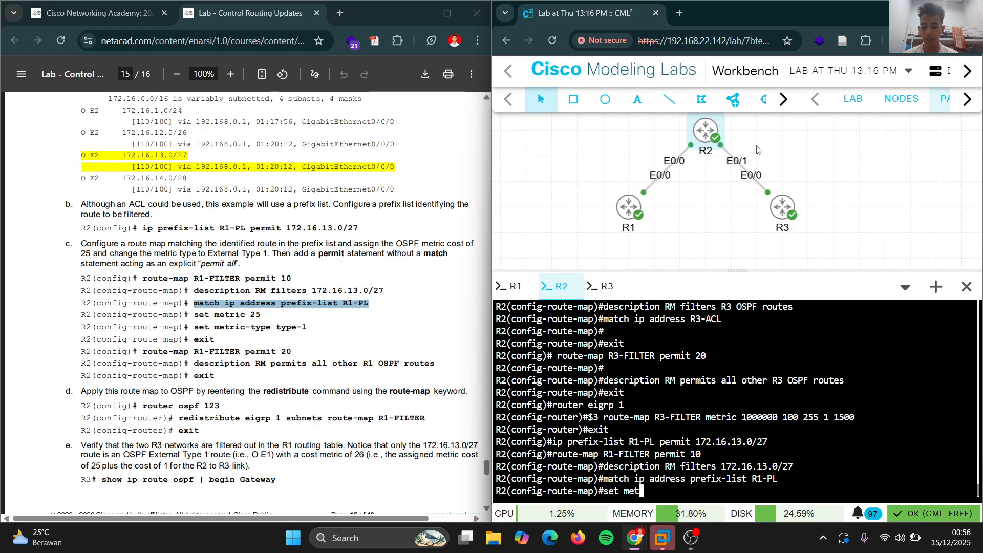
pyautogui.press('Tab')
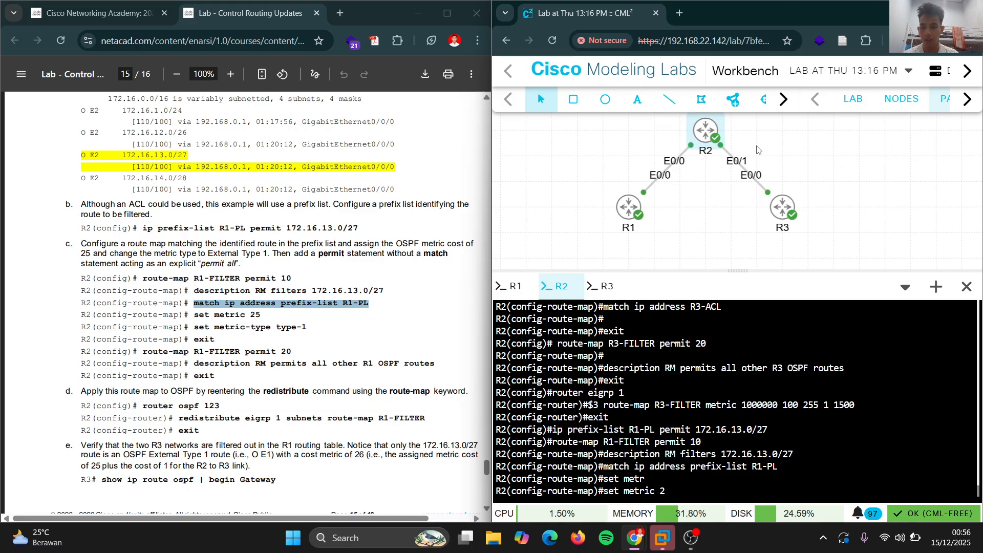
pyautogui.write('25')
pyautogui.press('Return')
# Set the metric type to type-1 in R1-FILTER sequence 10 and exit route-map configuration.
pyautogui.write('set')
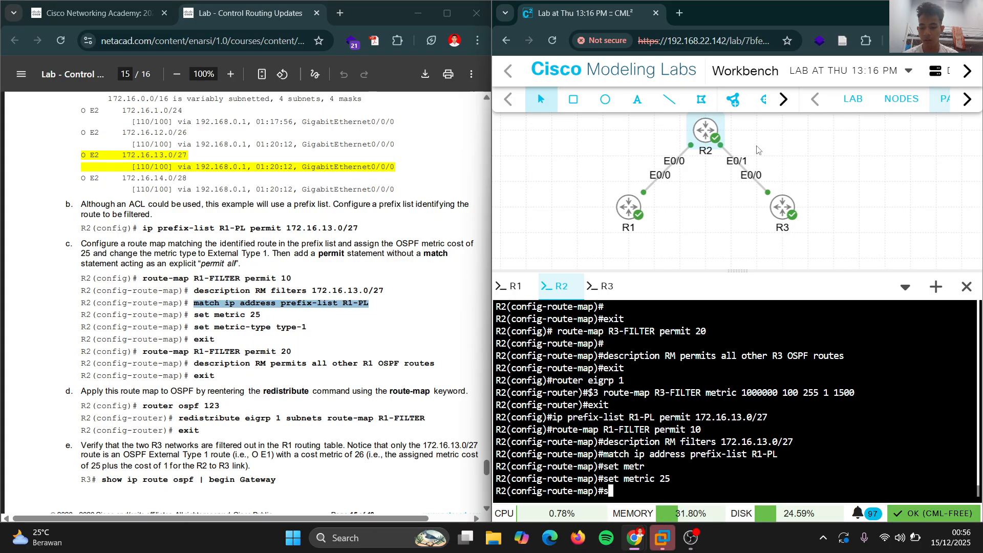
pyautogui.press('Tab')
pyautogui.write('met')
pyautogui.press('Tab')
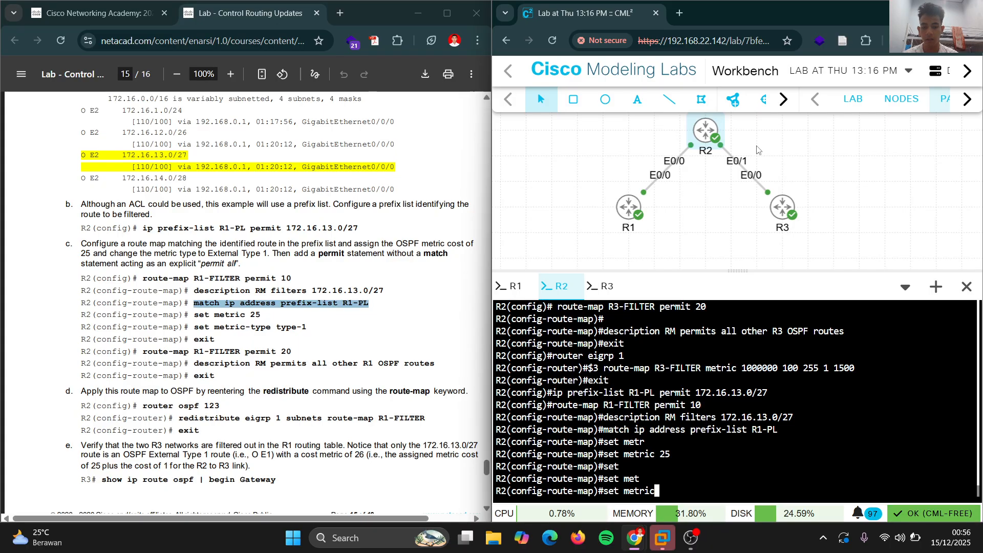
pyautogui.write('-')
pyautogui.press('Tab')
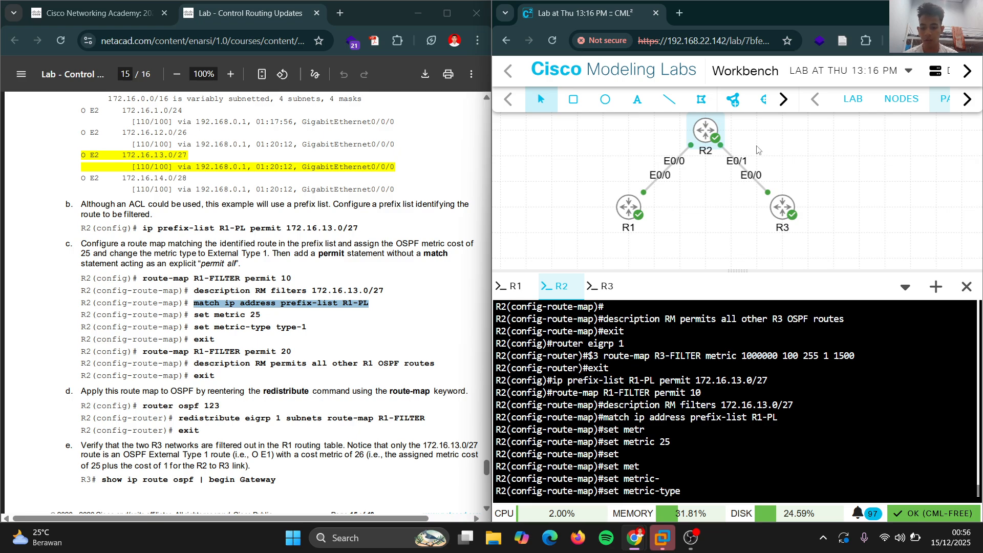
pyautogui.write('t')
pyautogui.press('Tab')
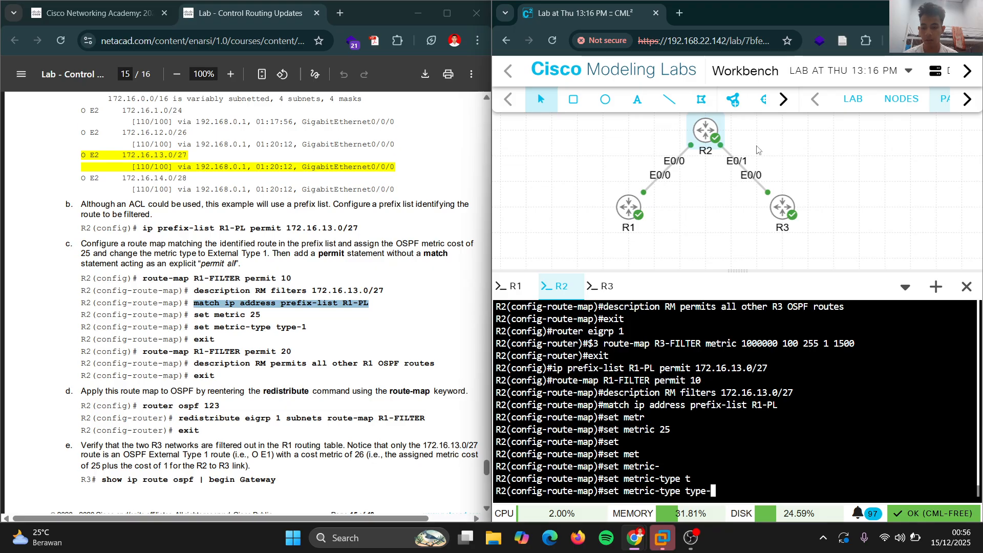
pyautogui.write('1')
pyautogui.press('Return')
pyautogui.write('exit')
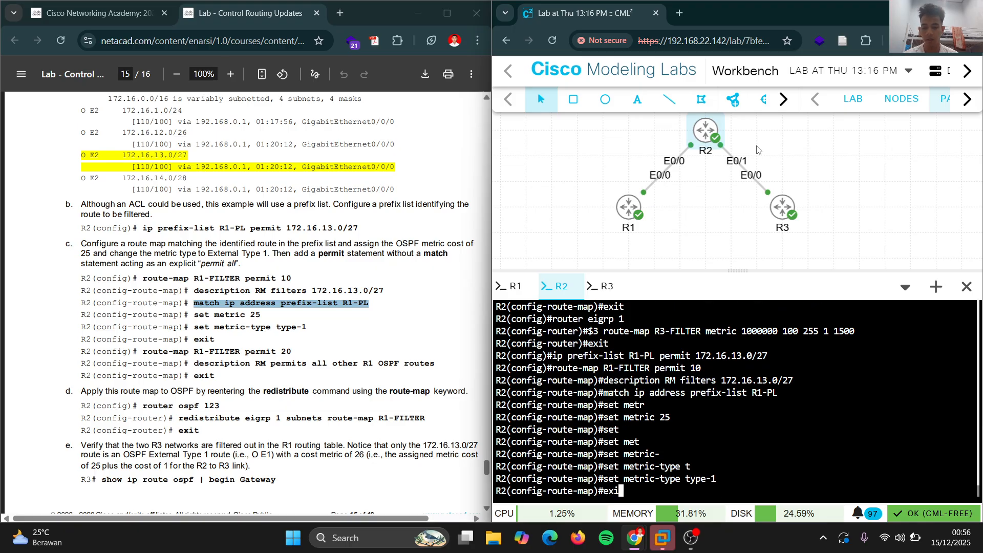
pyautogui.press('Return')
# Create the route-map R1-FILTER permit 20 entry on R2.
pyautogui.write('rou')
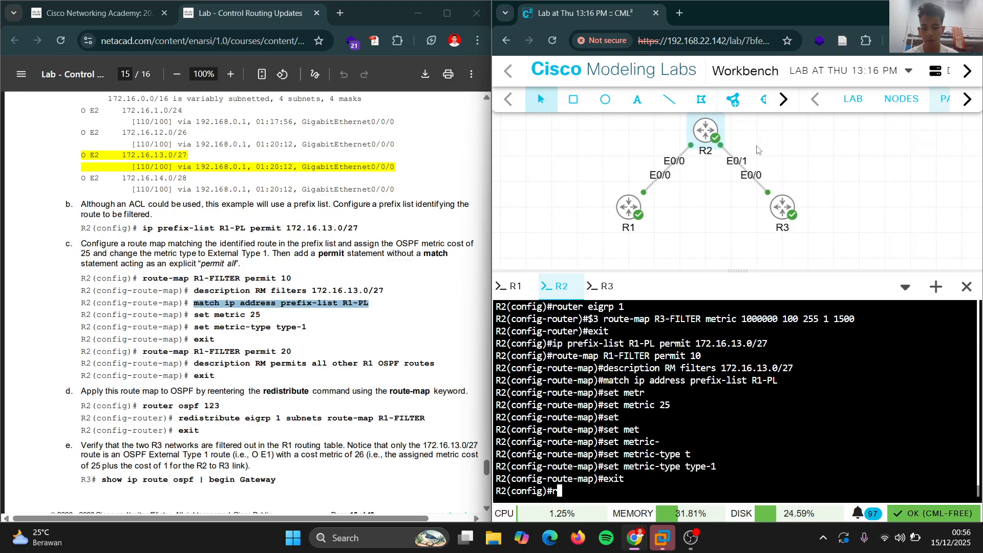
pyautogui.press('Tab')
pyautogui.write('t')
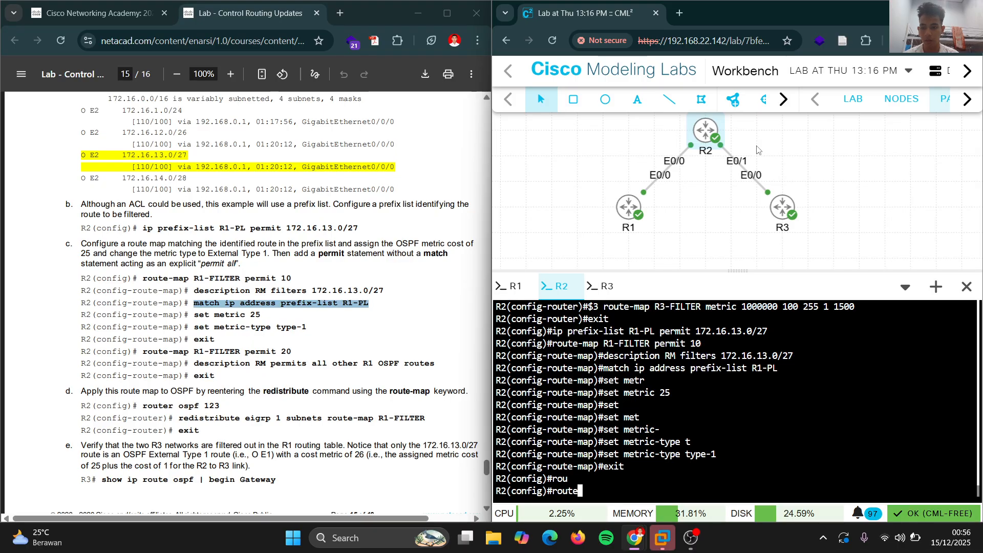
pyautogui.write('e-m')
pyautogui.press('Tab')
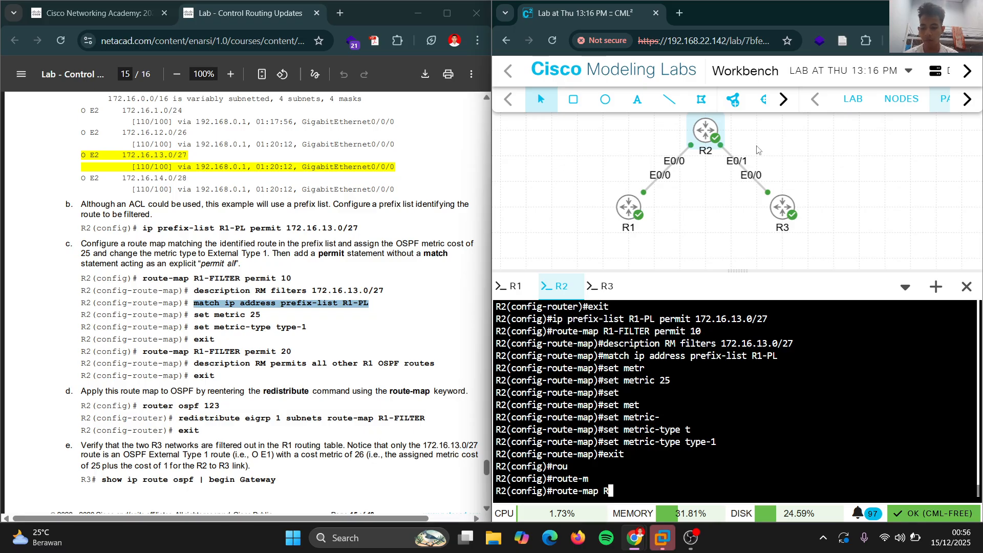
pyautogui.write('R1')
pyautogui.press('Tab')
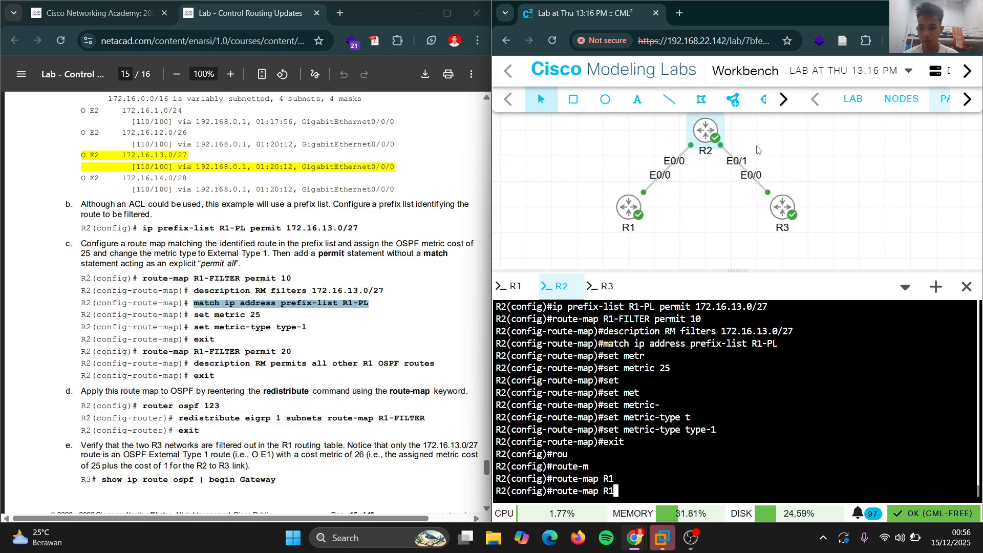
pyautogui.write('-')
pyautogui.press('capslock')
pyautogui.write('FI')
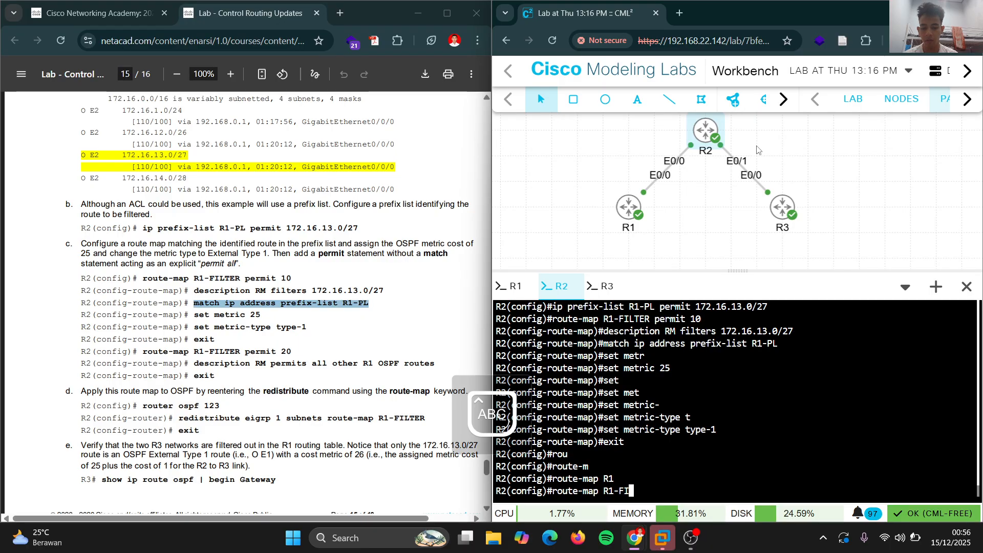
pyautogui.write('LTER')
pyautogui.press('capslock')
pyautogui.write('per')
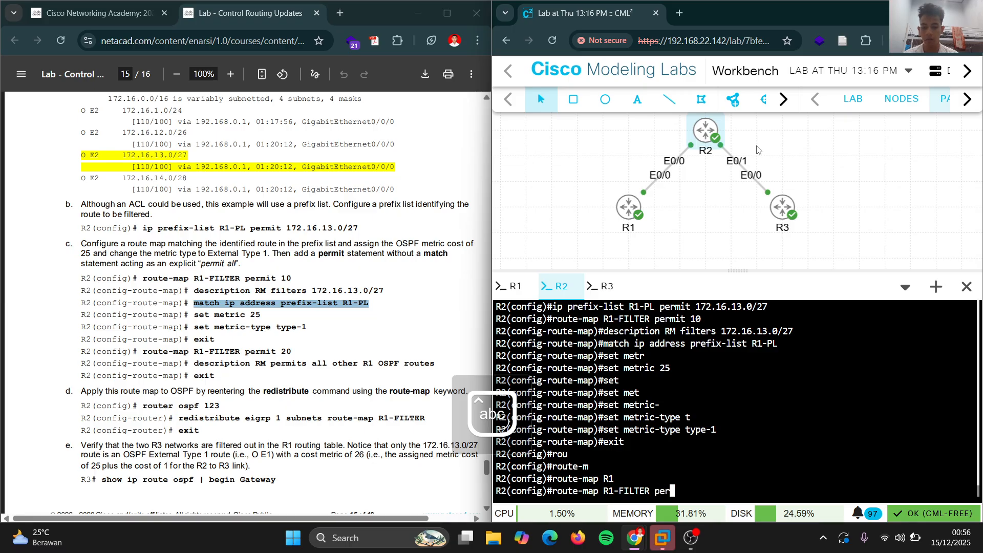
pyautogui.press('Tab')
pyautogui.write('20')
pyautogui.press('Return')
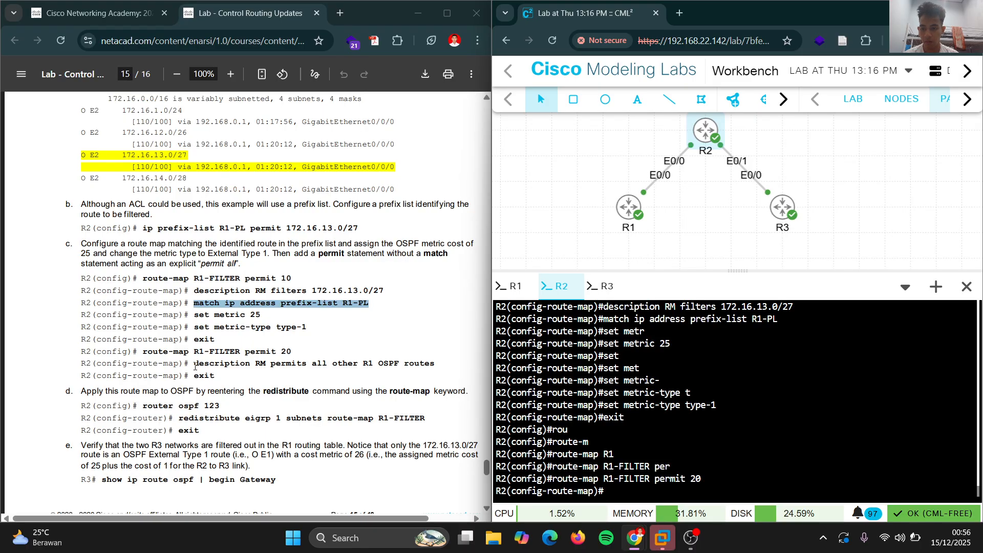
# Add the guide's description "RM permits all other R1 OSPF routes" to R1-FILTER sequence 20 on R2, and exit route-map configuration.
pyautogui.moveTo(195, 366); pyautogui.dragTo(454, 364)
pyautogui.rightClick(433, 367)
pyautogui.click(358, 341)
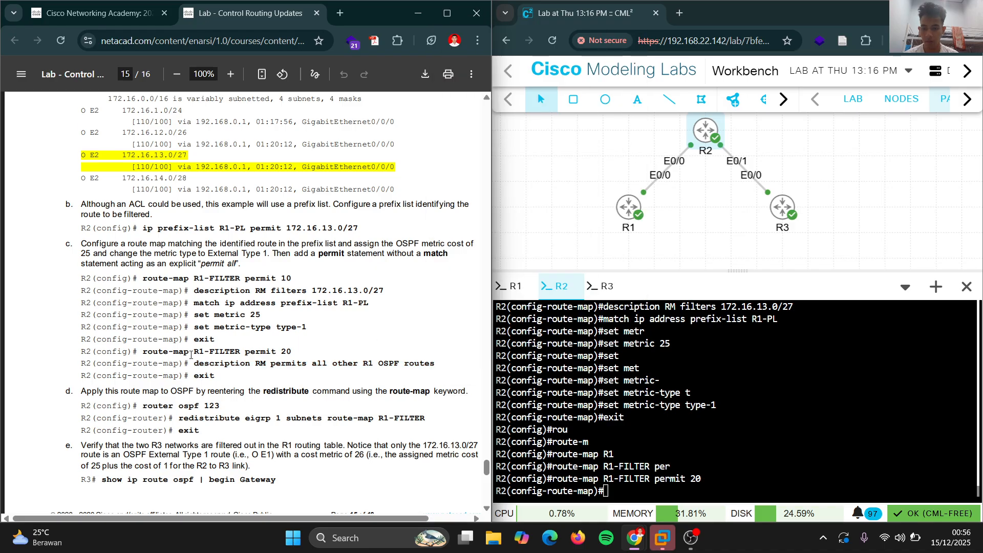
pyautogui.moveTo(193, 366); pyautogui.dragTo(434, 365)
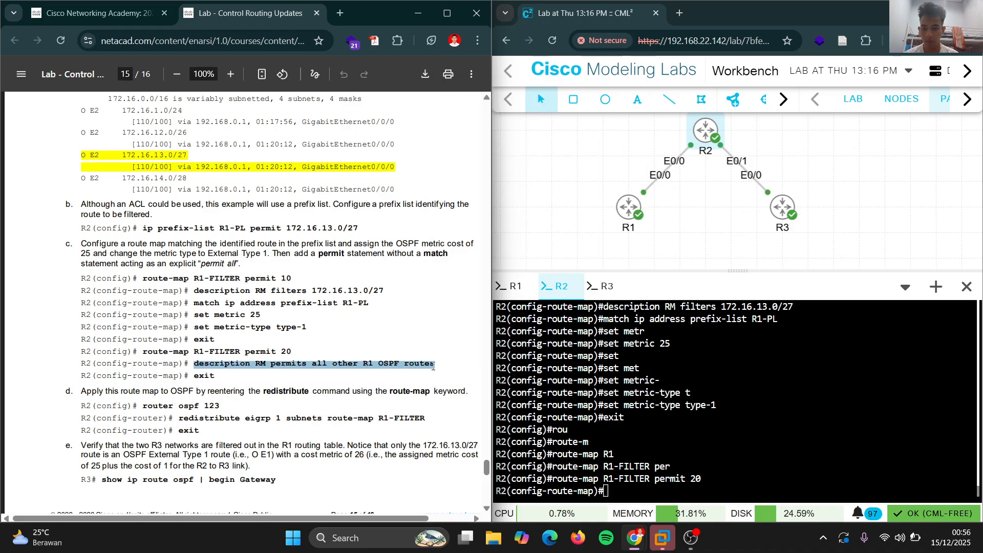
pyautogui.rightClick(433, 367)
pyautogui.click(549, 147)
pyautogui.rightClick(728, 322)
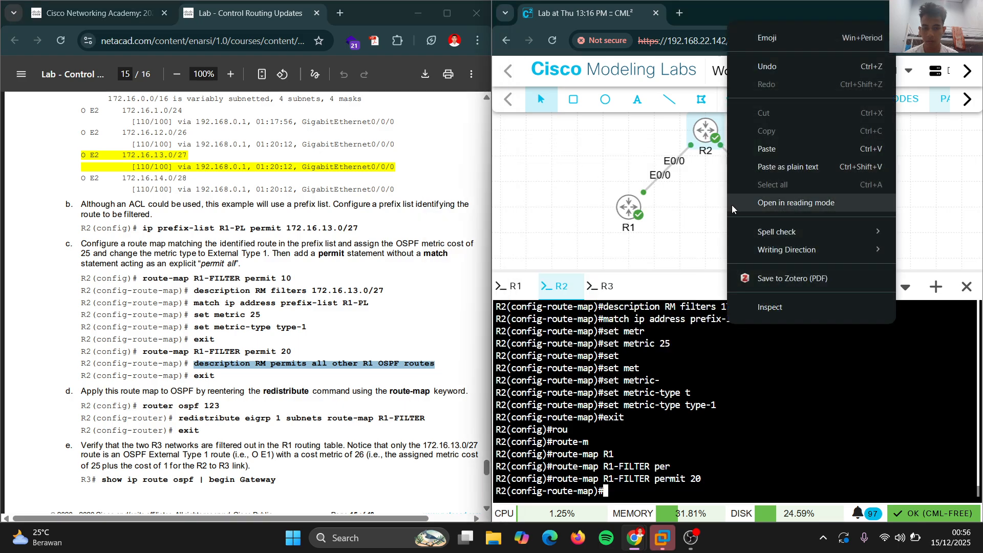
pyautogui.click(773, 148)
pyautogui.press('Return')
pyautogui.write('e')
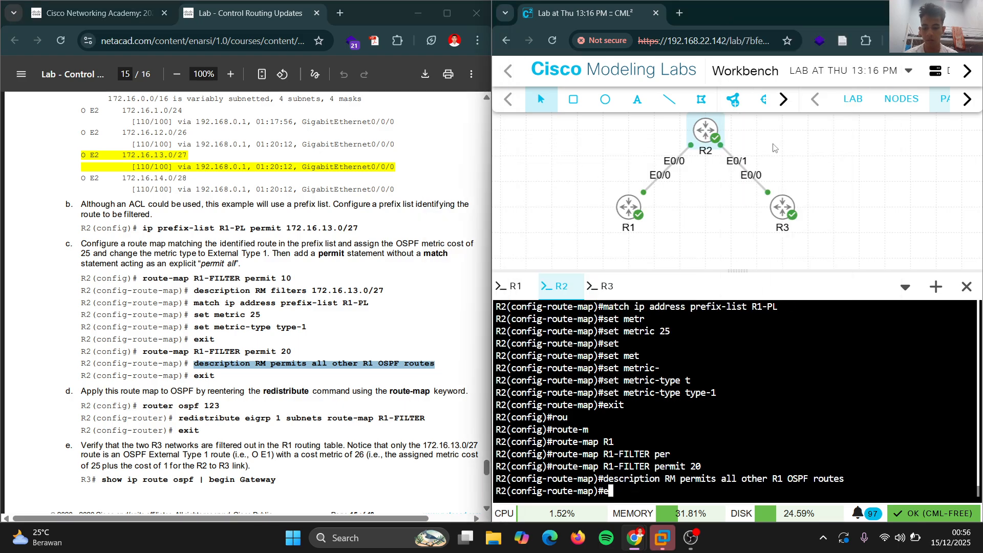
pyautogui.write('xit')
pyautogui.press('Return')
# Enter router configuration mode for OSPF process 123 on R2.
pyautogui.scroll(-1, 264, 323)
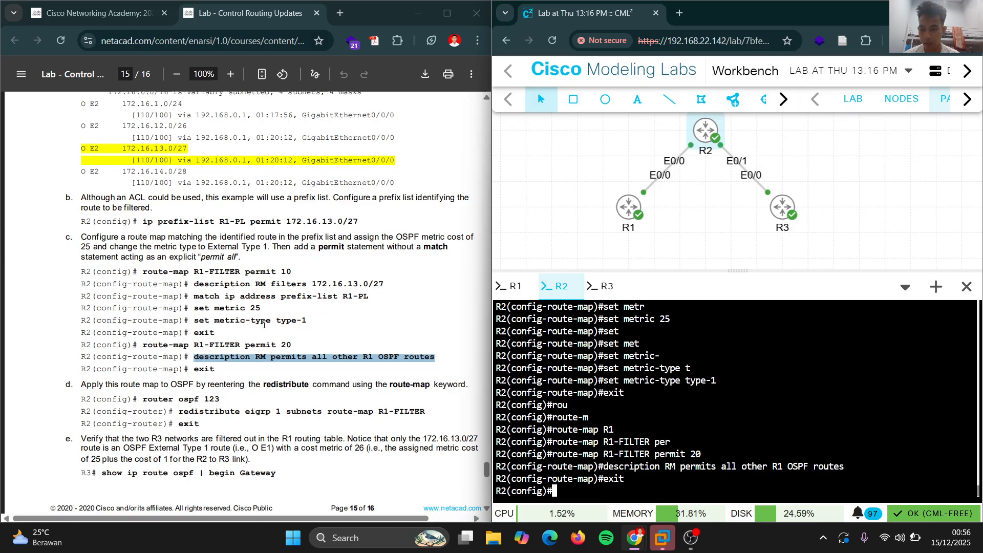
pyautogui.scroll(-2, 264, 323)
pyautogui.write('ro')
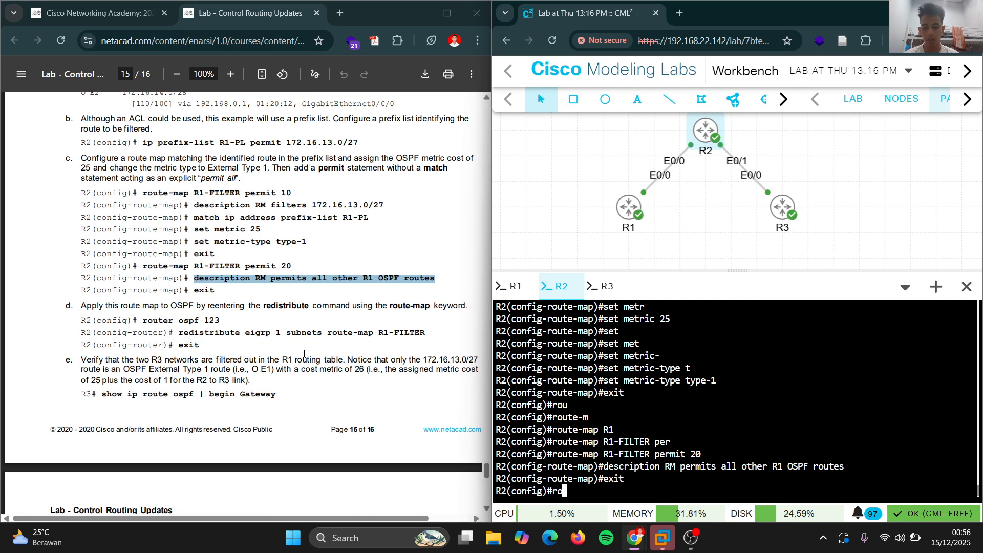
pyautogui.write('uter oa')
pyautogui.press('Tab')
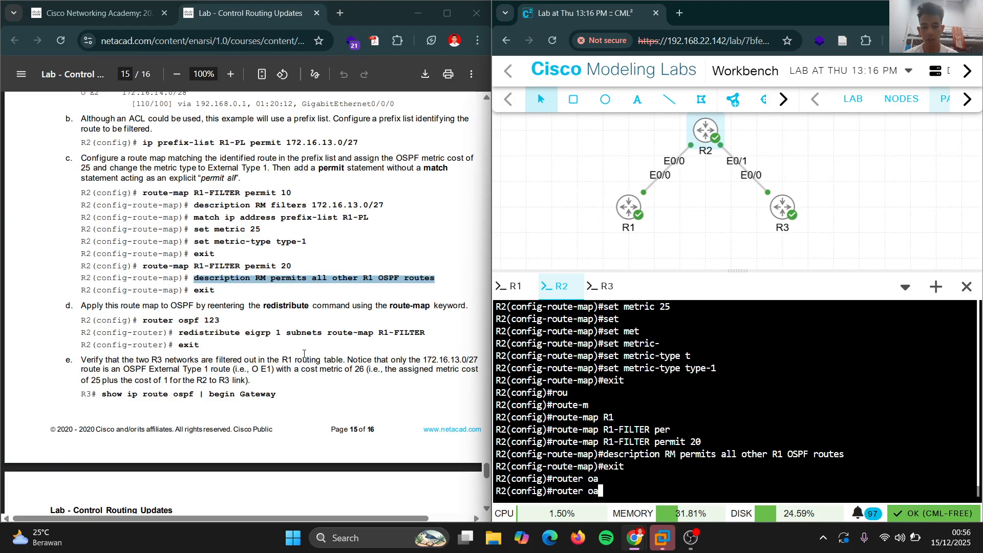
pyautogui.press('Tab')
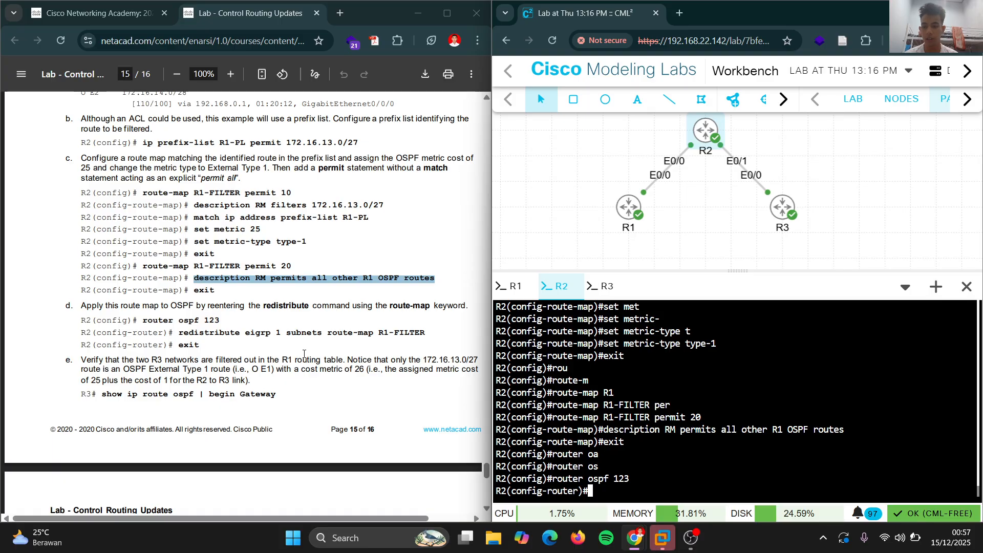
# Redistribute EIGRP 1 with subnets into OSPF on R2 using the route map R1-FILTER.
pyautogui.write('er')
pyautogui.press('Tab')
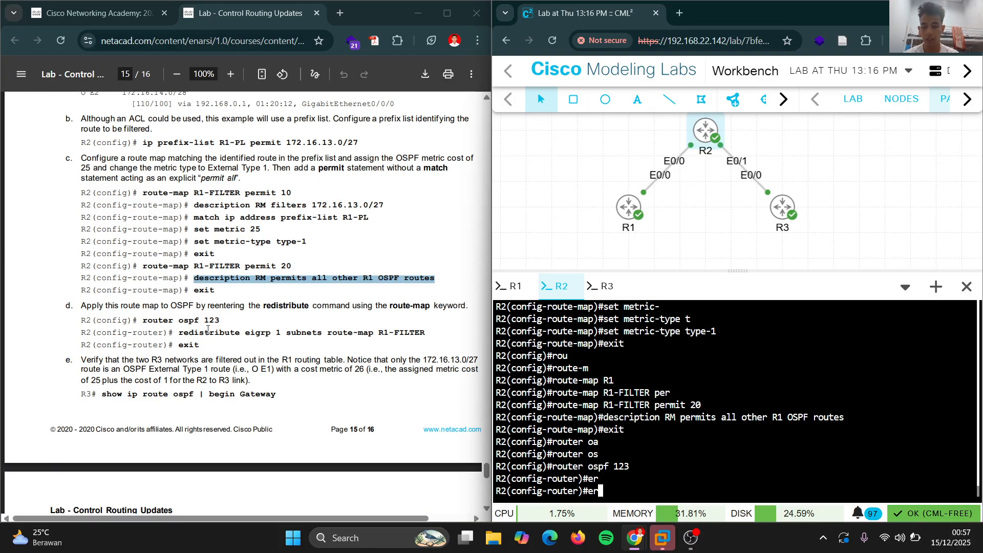
pyautogui.write('red')
pyautogui.press('Tab')
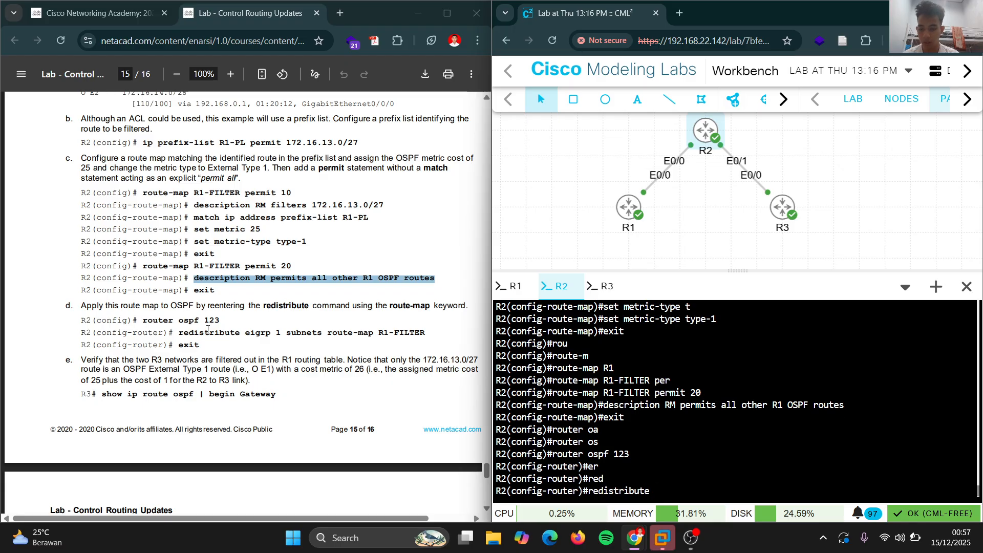
pyautogui.write('e')
pyautogui.press('Tab')
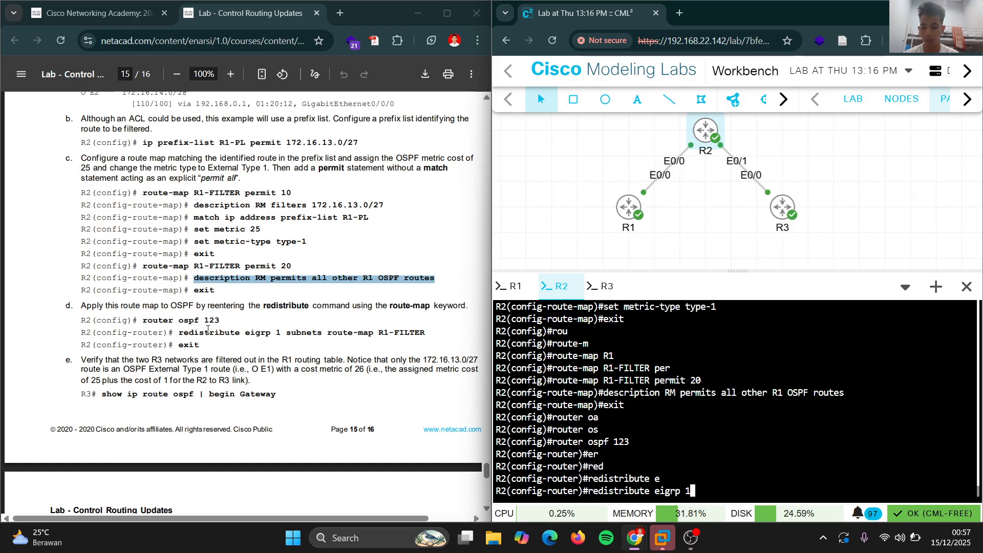
pyautogui.write('1 s')
pyautogui.press('Tab')
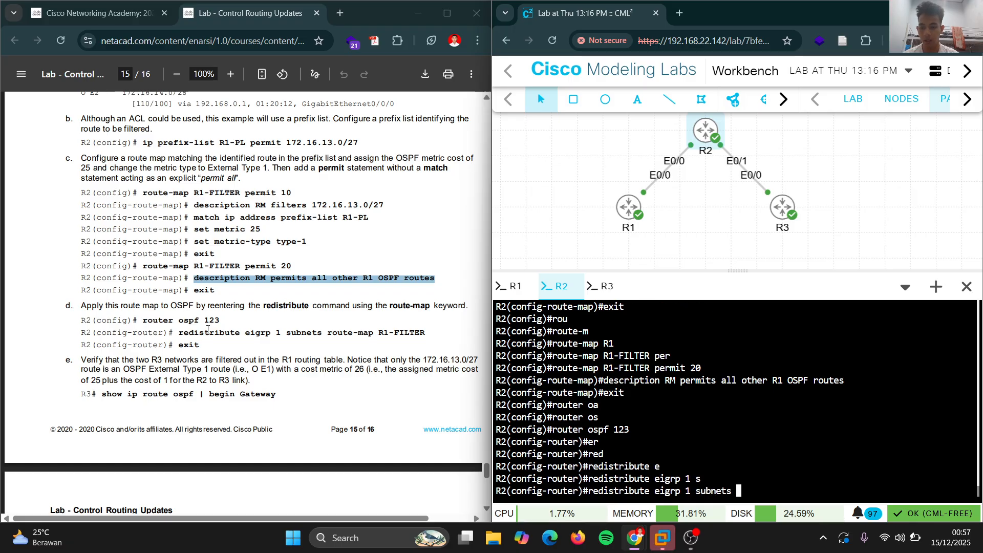
pyautogui.write('r')
pyautogui.press('Tab')
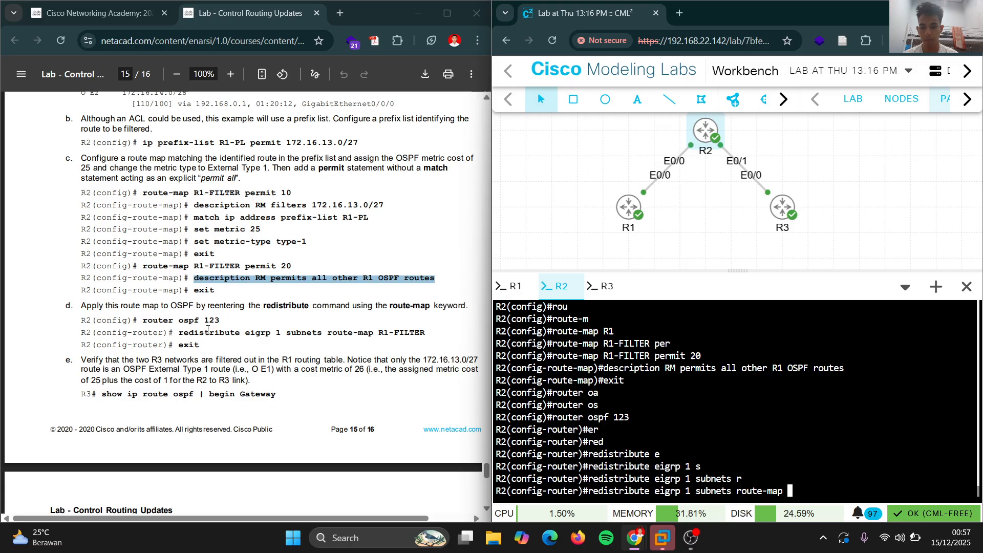
pyautogui.press('capslock')
pyautogui.write('R')
pyautogui.press('Tab')
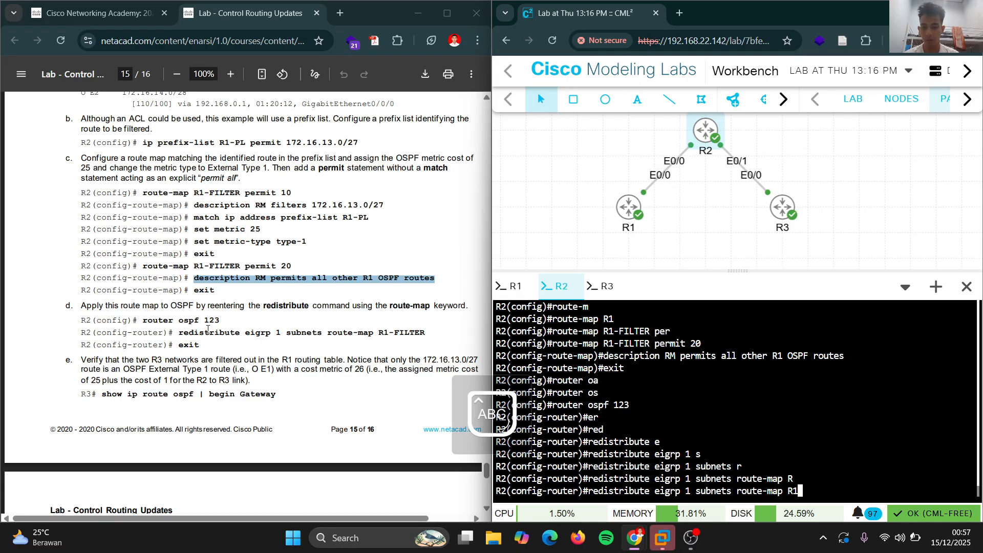
pyautogui.write('1-FILTER')
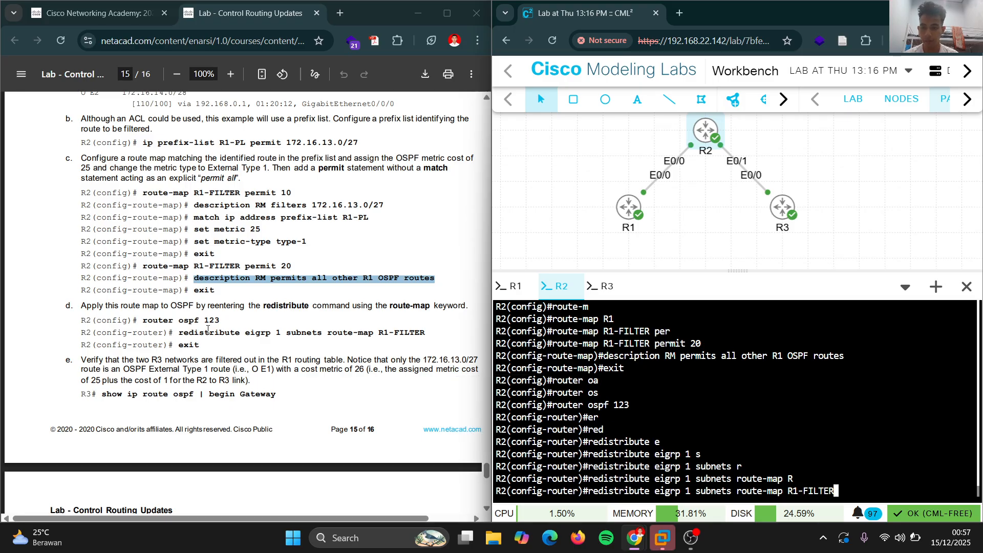
pyautogui.press('Return')
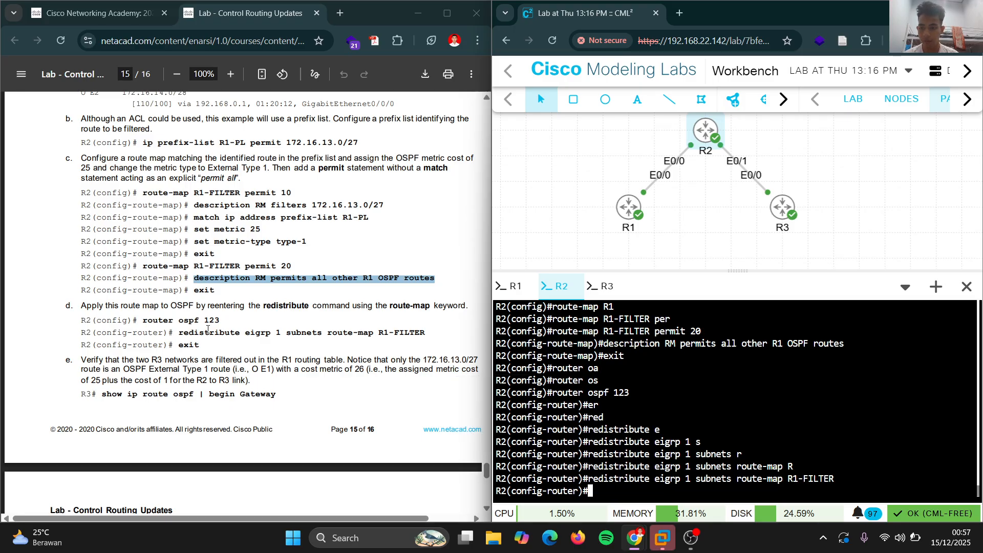
# Exit OSPF router configuration mode on R2.
pyautogui.write('EXIR')
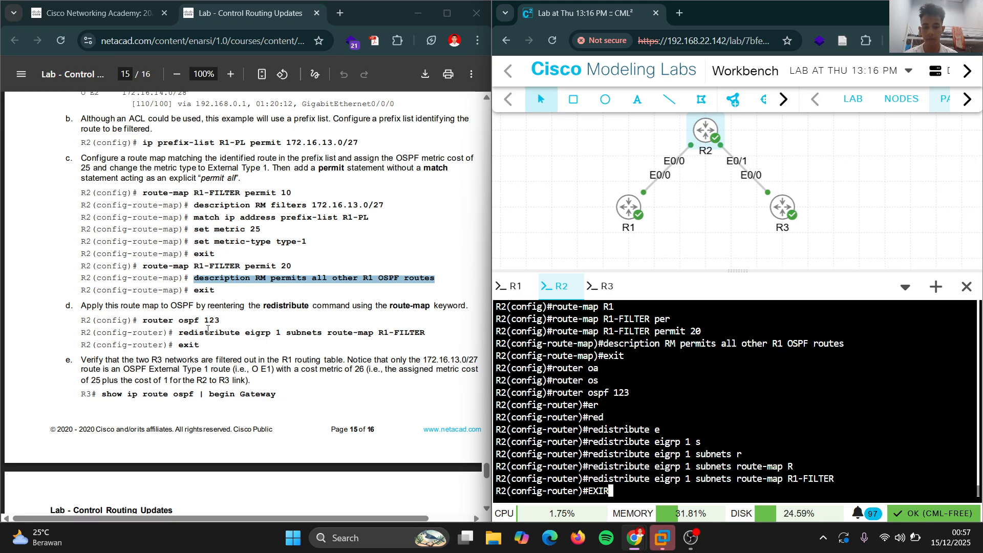
pyautogui.press('BackSpace')
pyautogui.write('T')
pyautogui.press('Return')
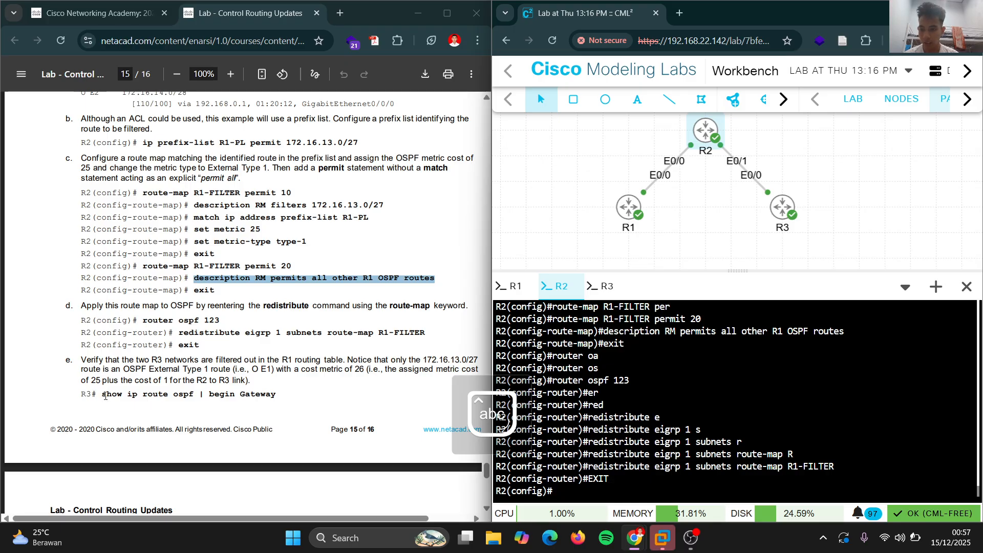
# Run "show ip route ospf | begin Gateway" on R3 in an enlarged console and compare the output with the guide's expected routing table.
pyautogui.moveTo(103, 394); pyautogui.dragTo(275, 390)
pyautogui.rightClick(273, 397)
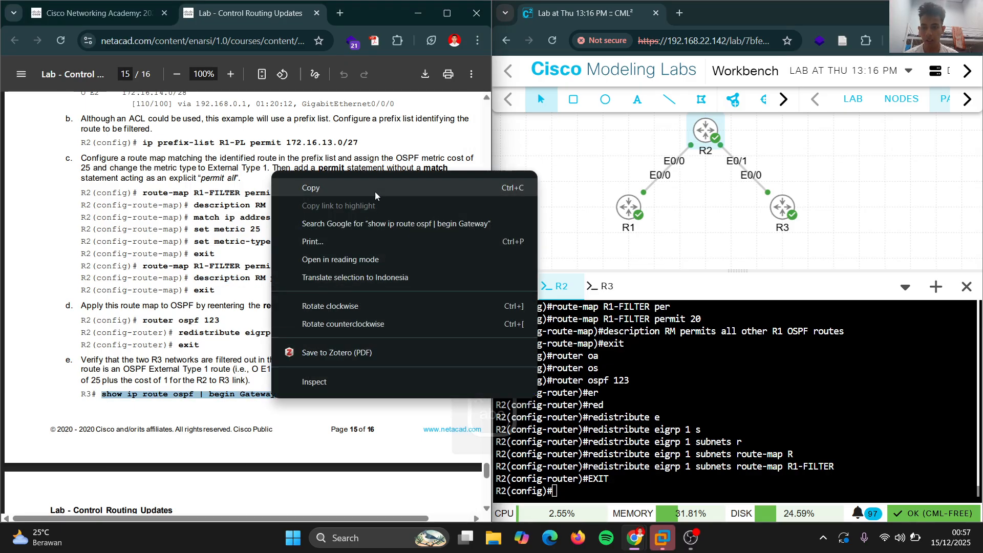
pyautogui.click(305, 189)
pyautogui.click(600, 287)
pyautogui.rightClick(634, 389)
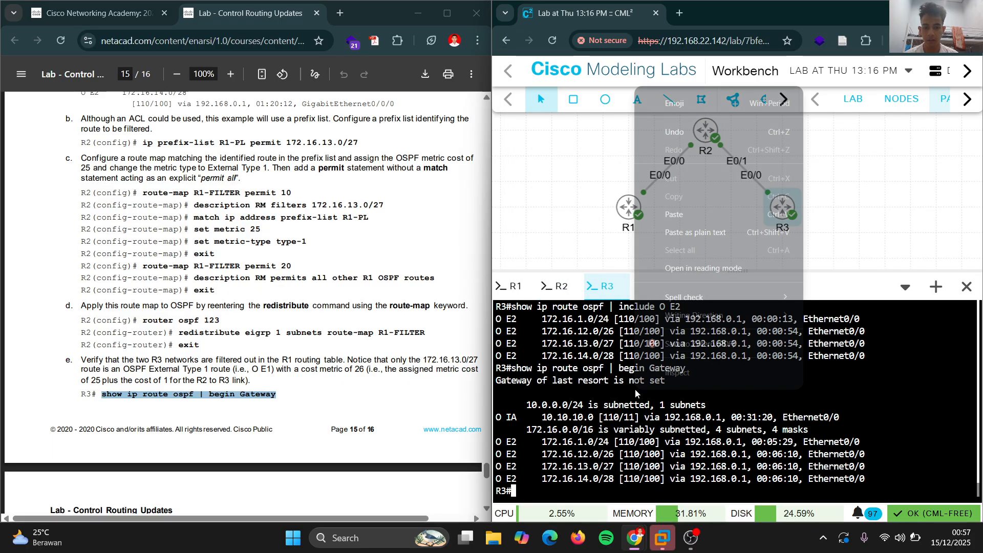
pyautogui.click(689, 212)
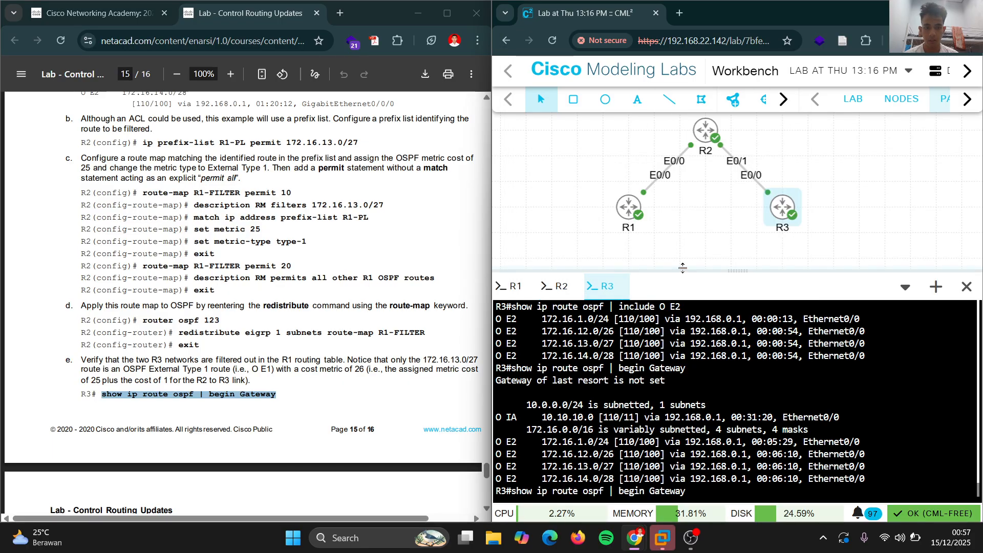
pyautogui.moveTo(685, 270); pyautogui.dragTo(675, 232)
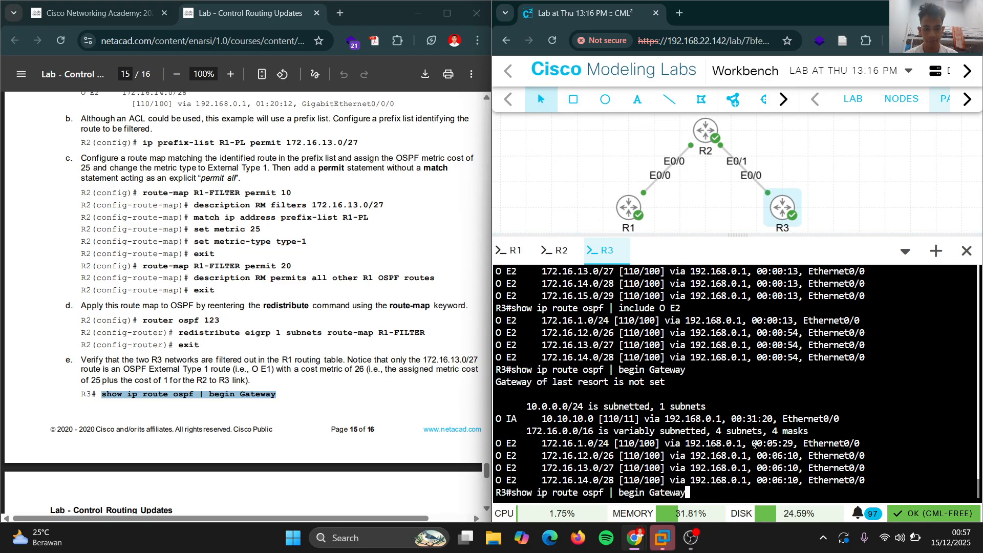
pyautogui.press('Return')
pyautogui.scroll(-7, 245, 427)
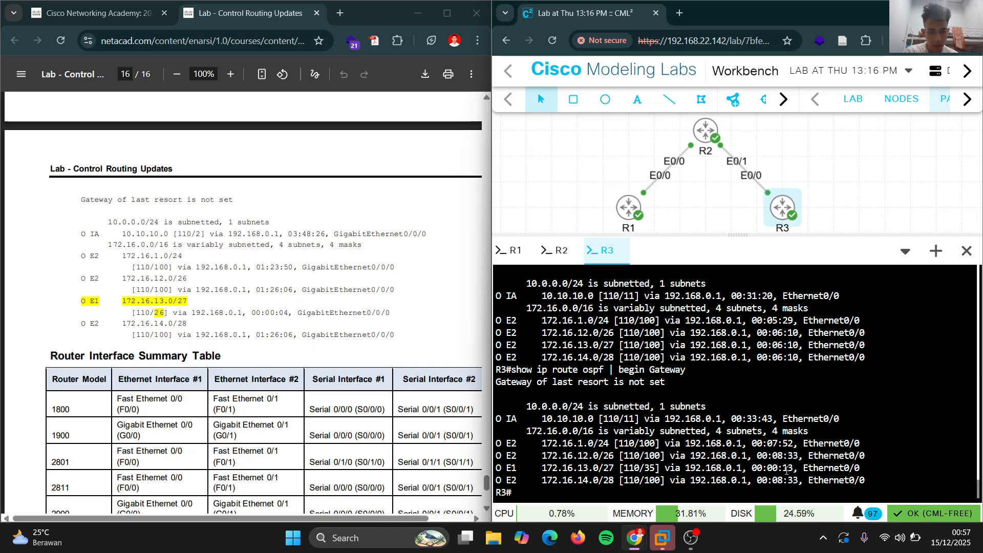
# Review the lab guide from its last page back to the topology on page 1, with its browser window maximized.
pyautogui.scroll(-5, 302, 400)
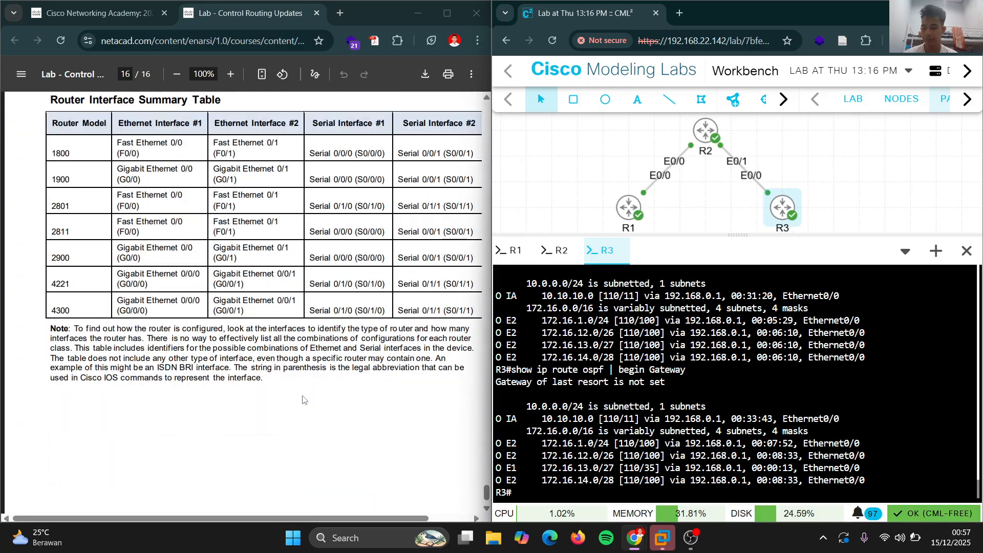
pyautogui.scroll(20, 302, 399)
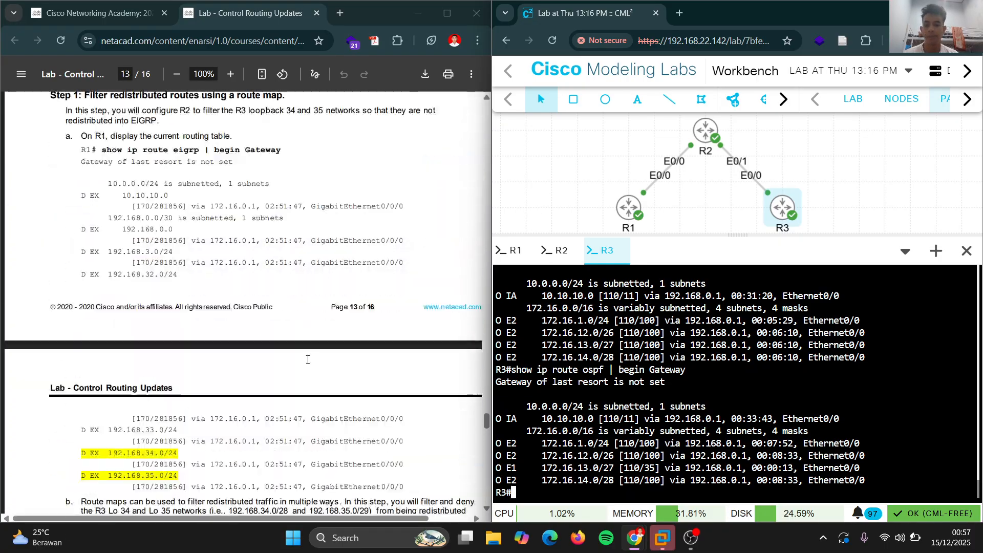
pyautogui.scroll(20, 307, 358)
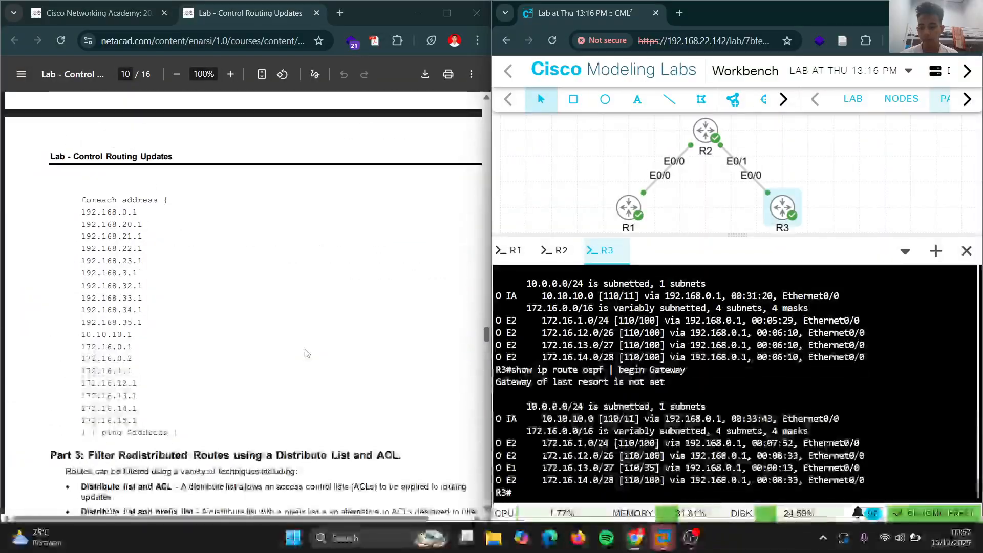
pyautogui.scroll(2, 303, 348)
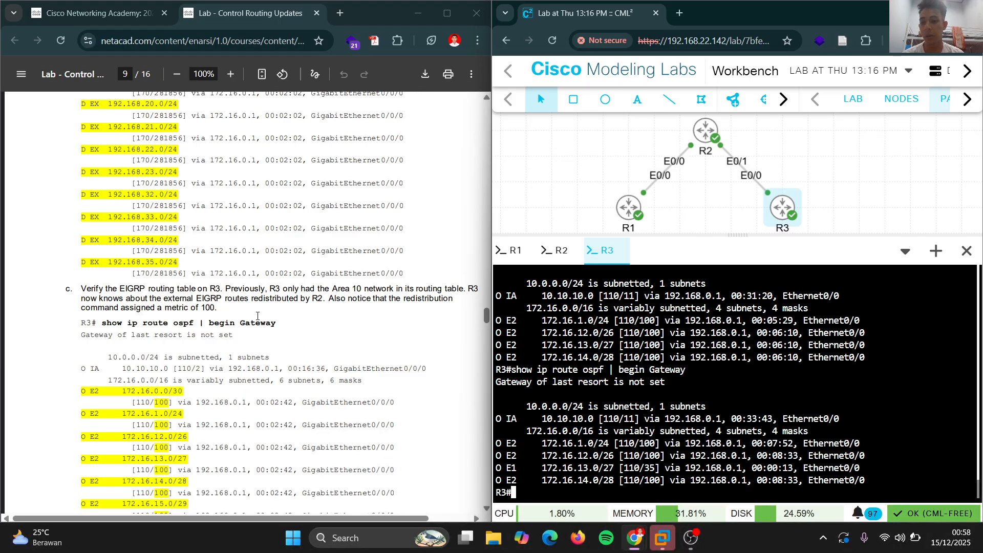
pyautogui.scroll(10, 258, 316)
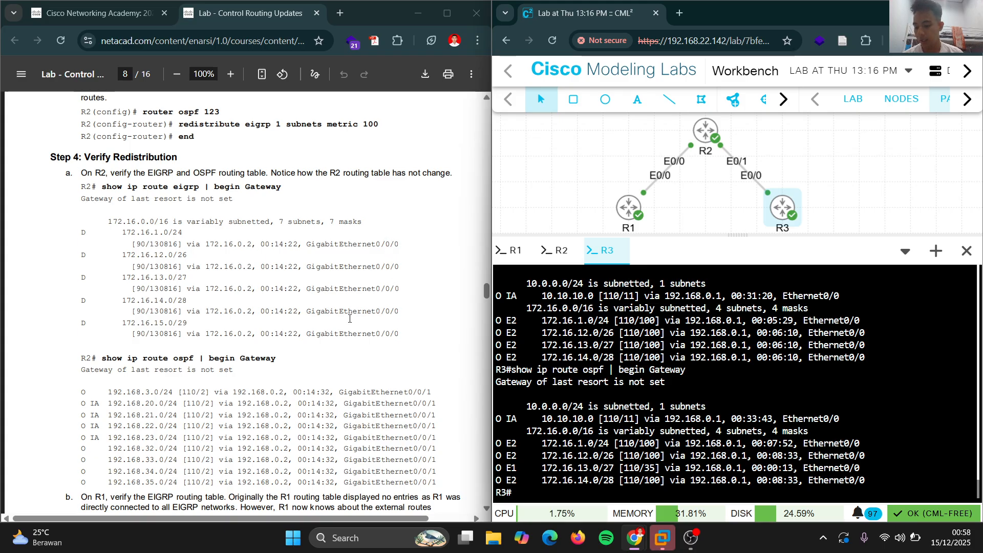
pyautogui.scroll(10, 350, 319)
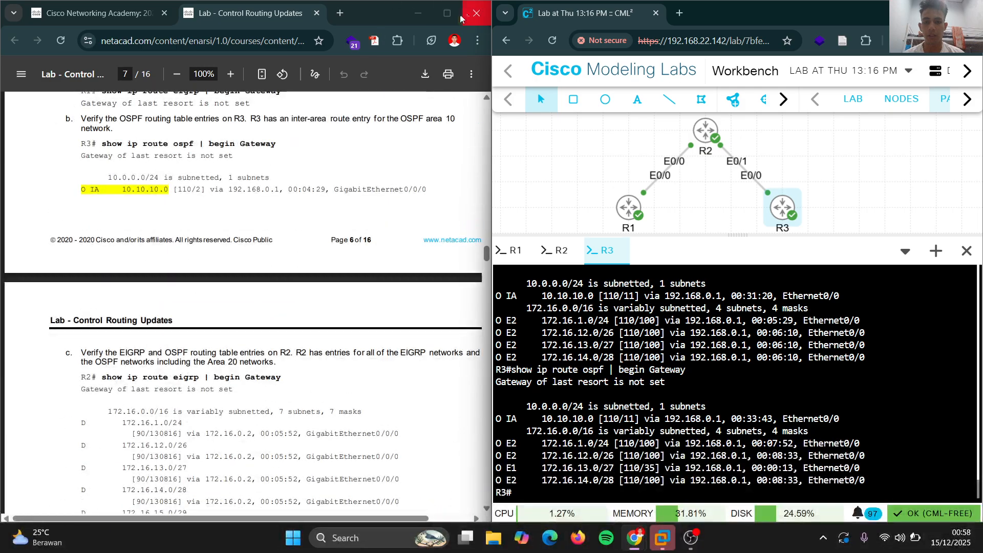
pyautogui.click(447, 12)
pyautogui.scroll(15, 443, 264)
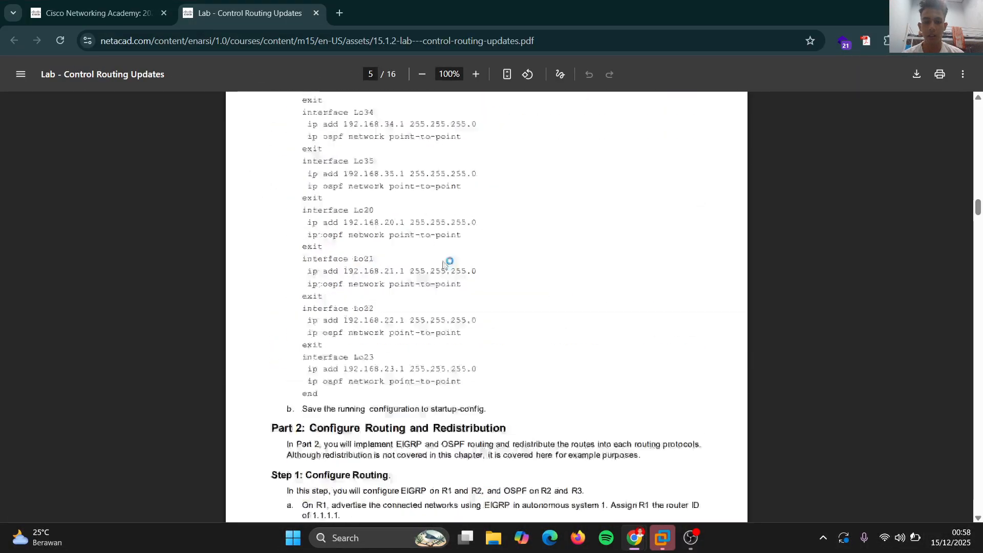
pyautogui.scroll(20, 443, 263)
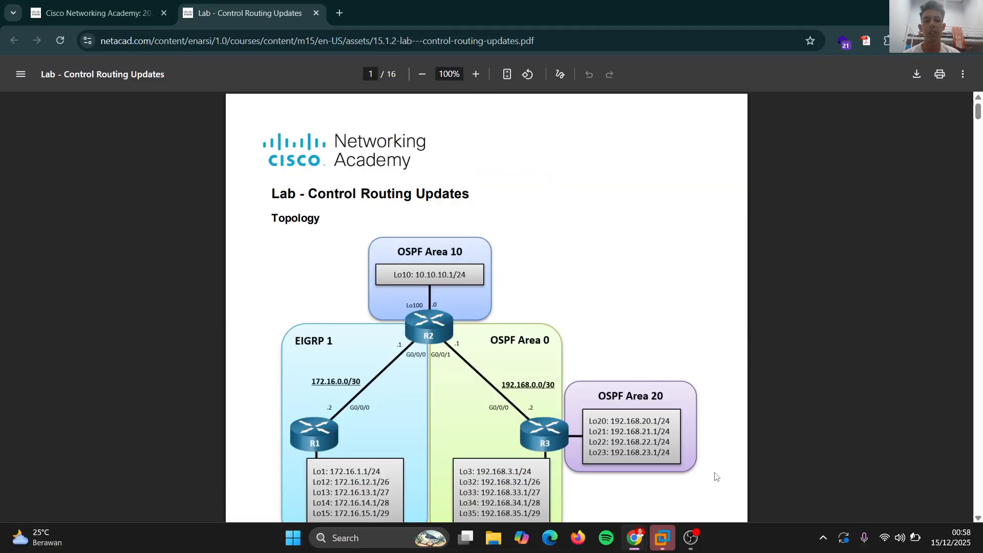
pyautogui.scroll(-3, 617, 428)
pyautogui.click(689, 539)
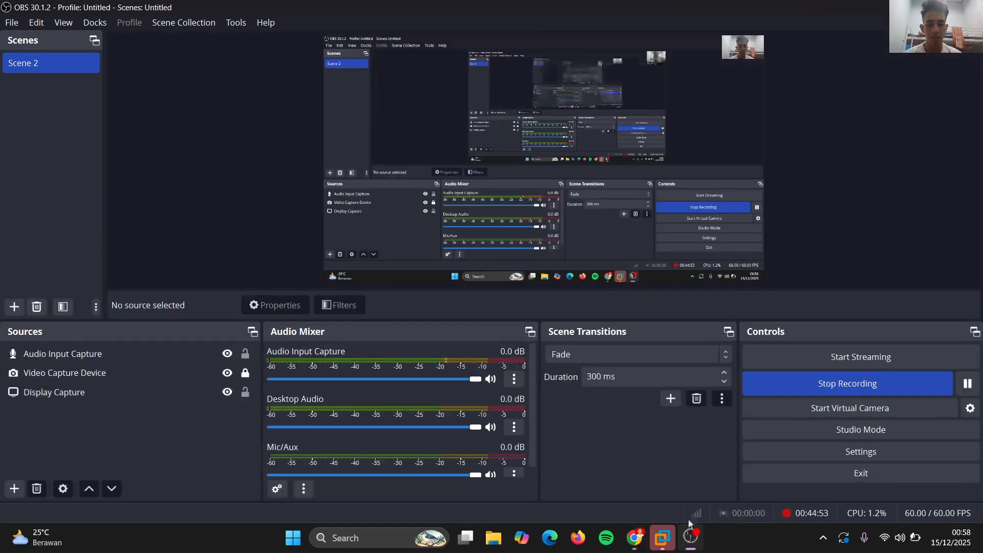